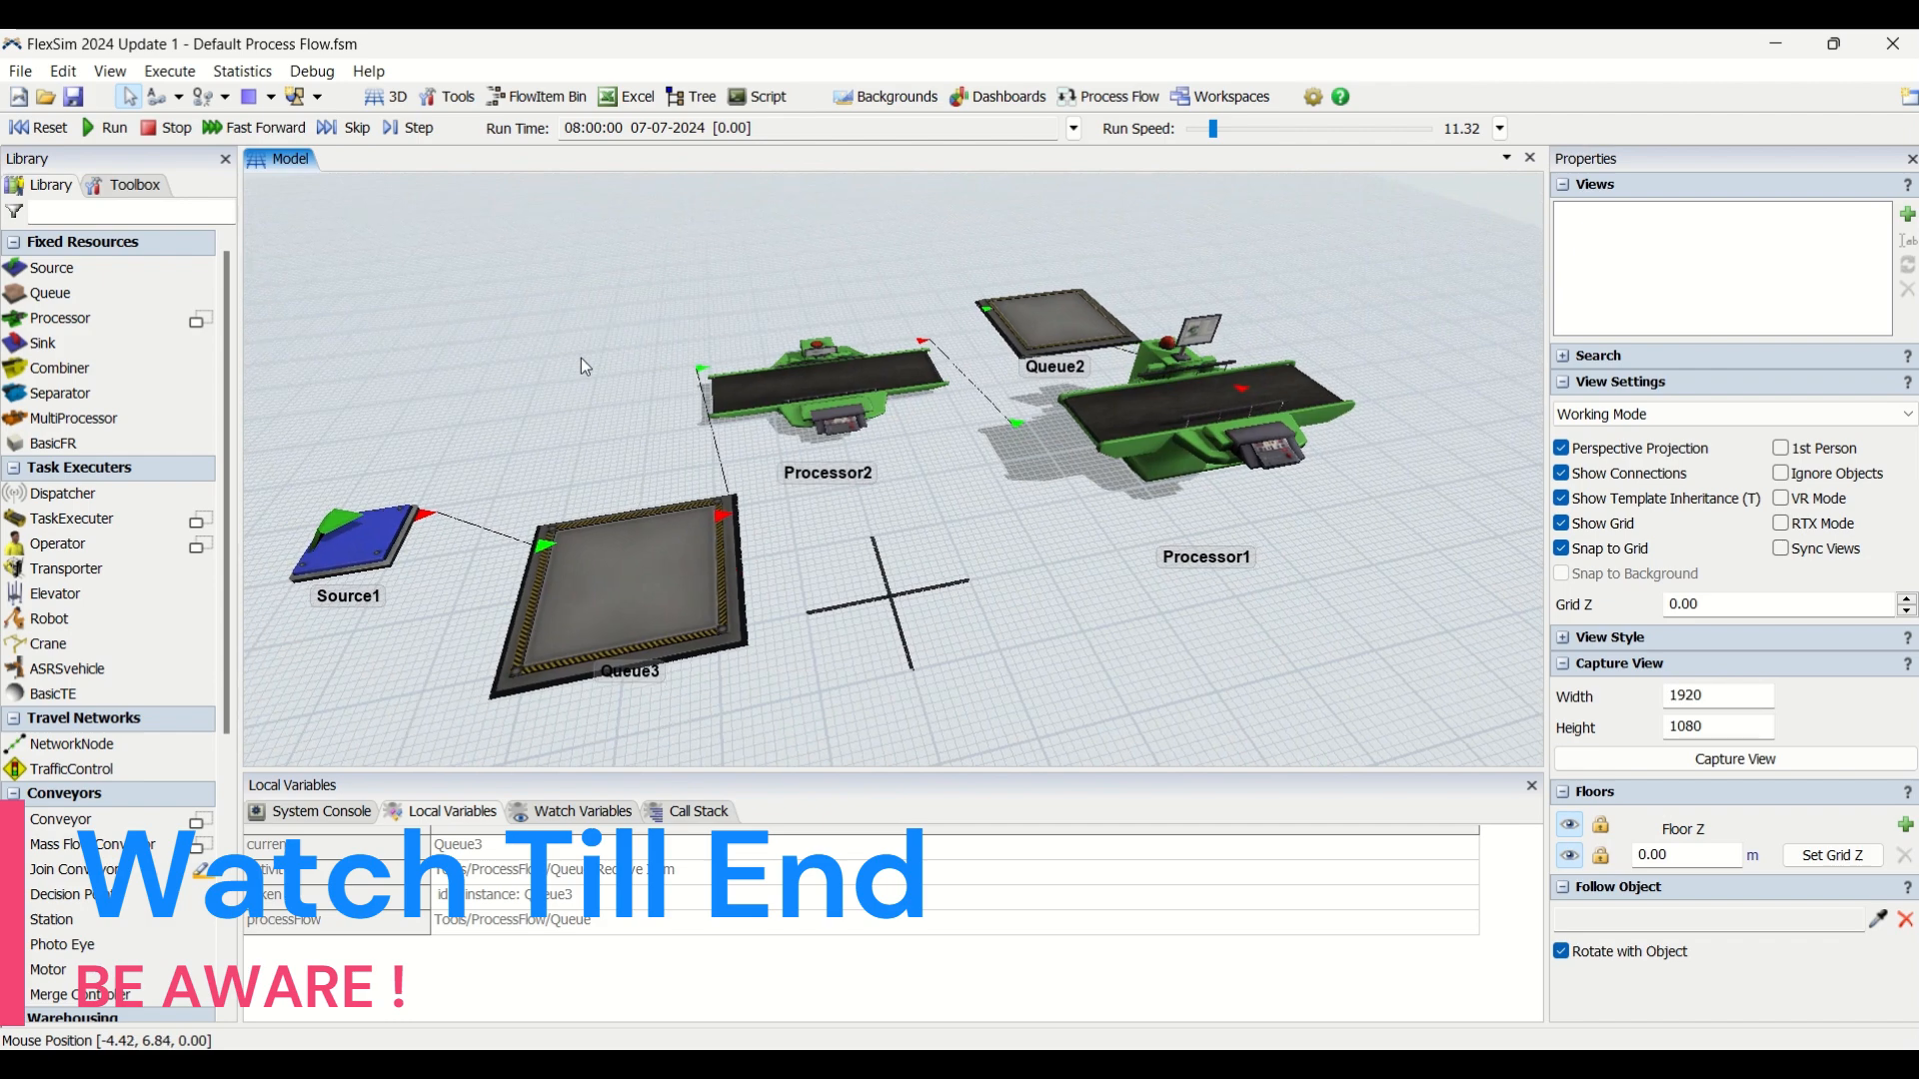
right_drag(1083, 543, 1083, 545)
click(1021, 505)
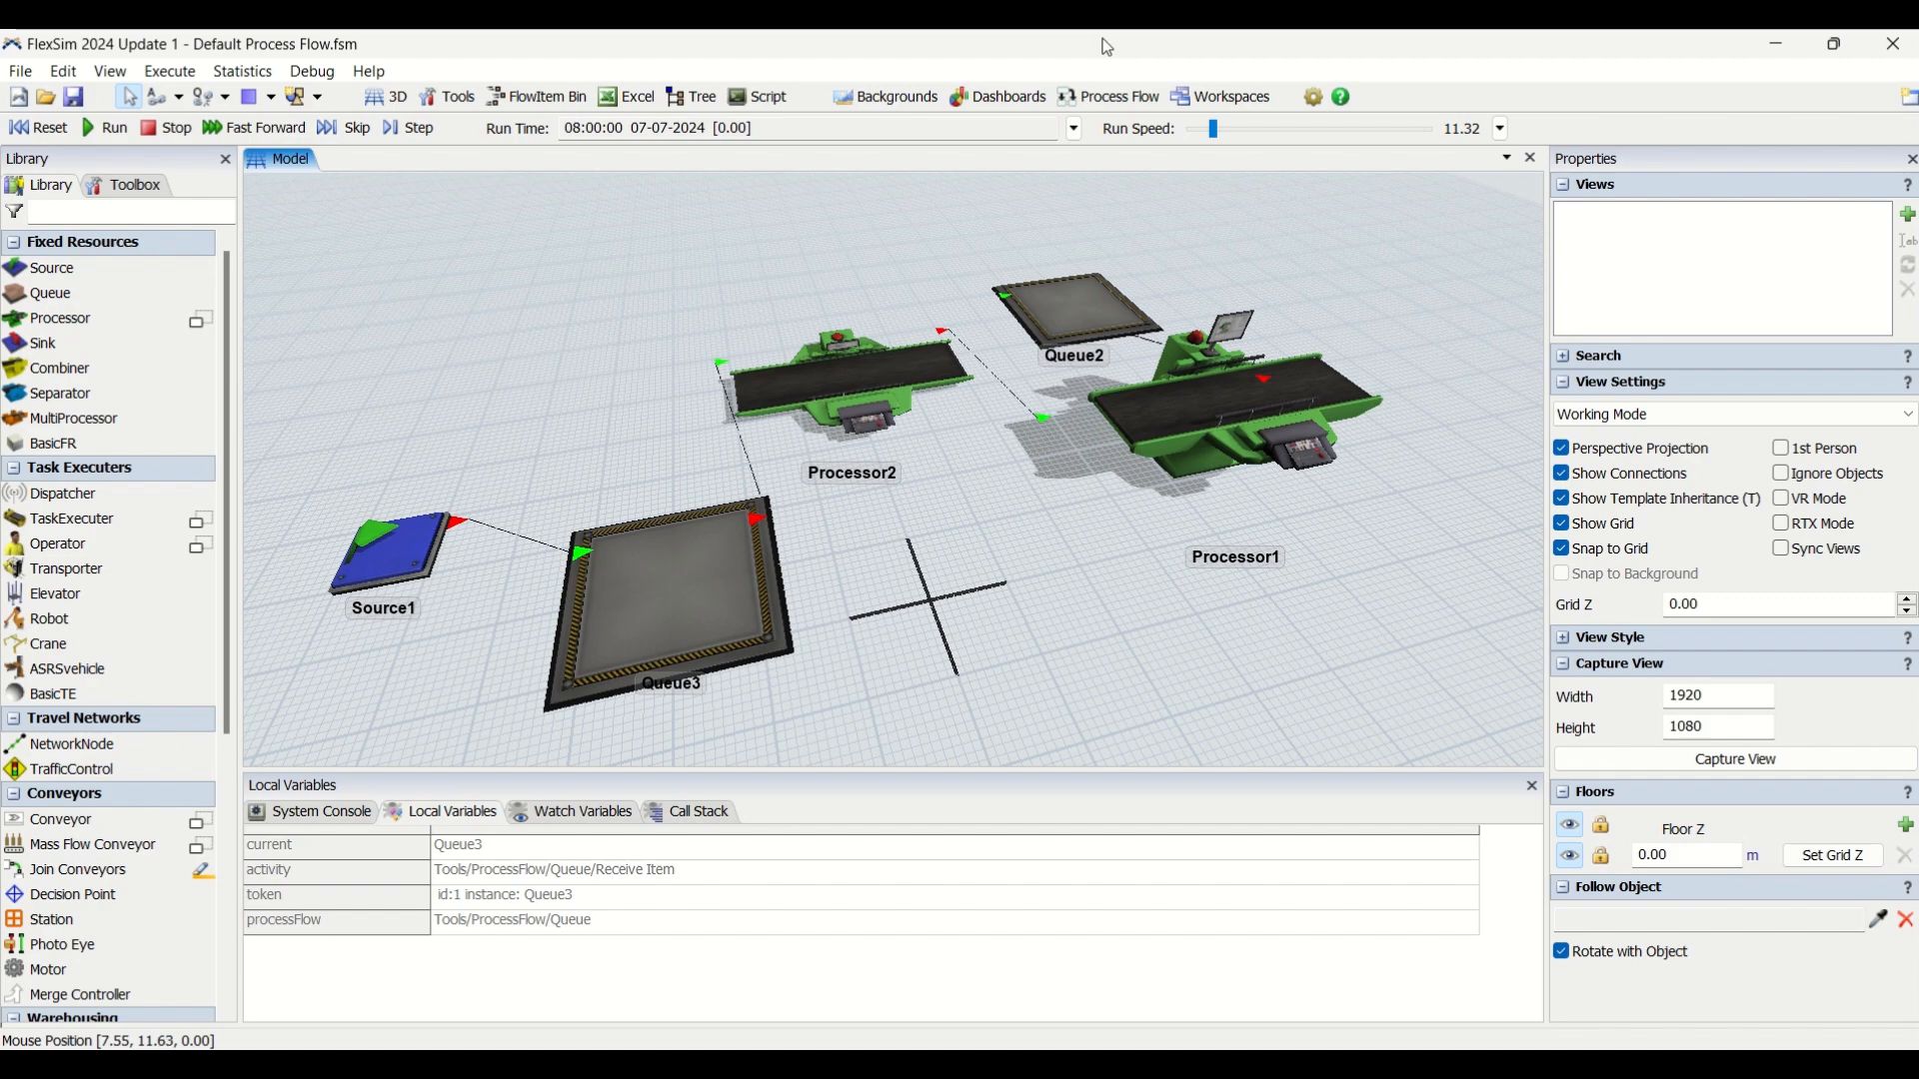
click(1108, 96)
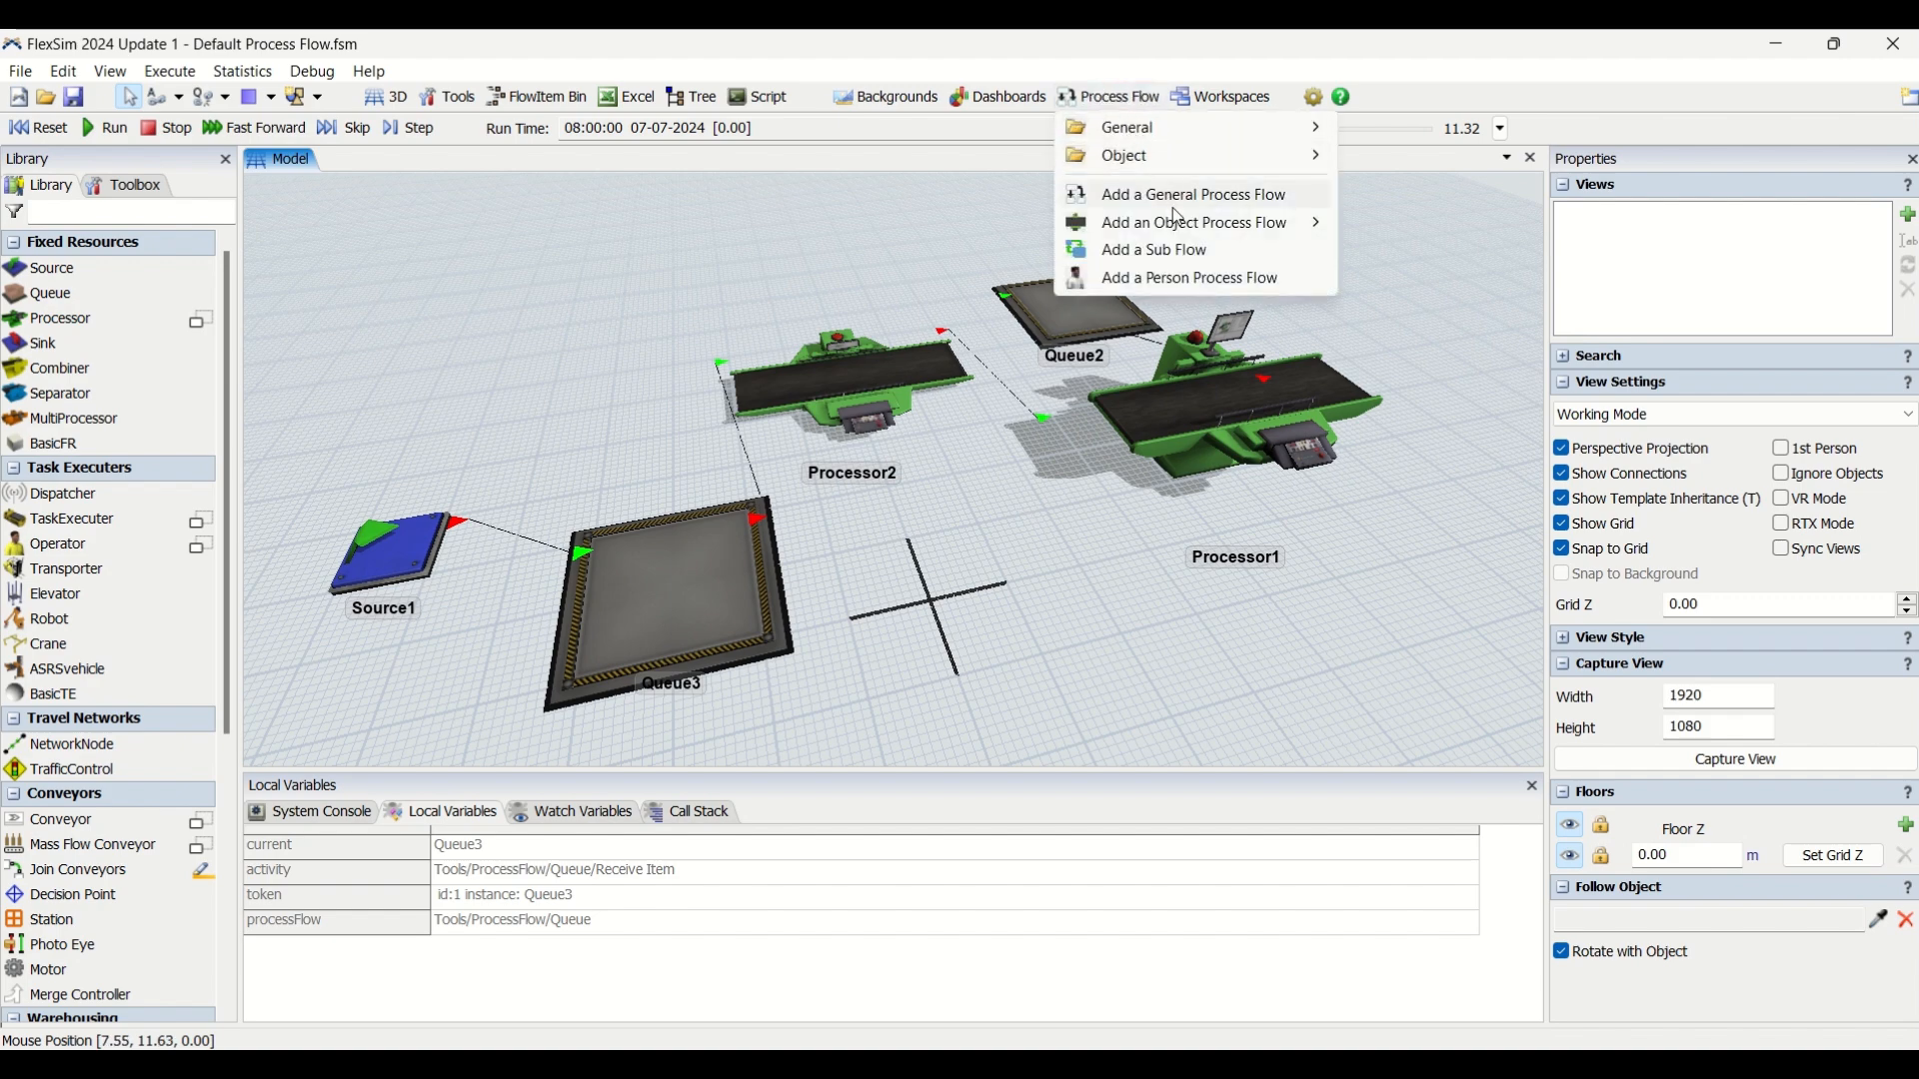
mouse_move(1187, 228)
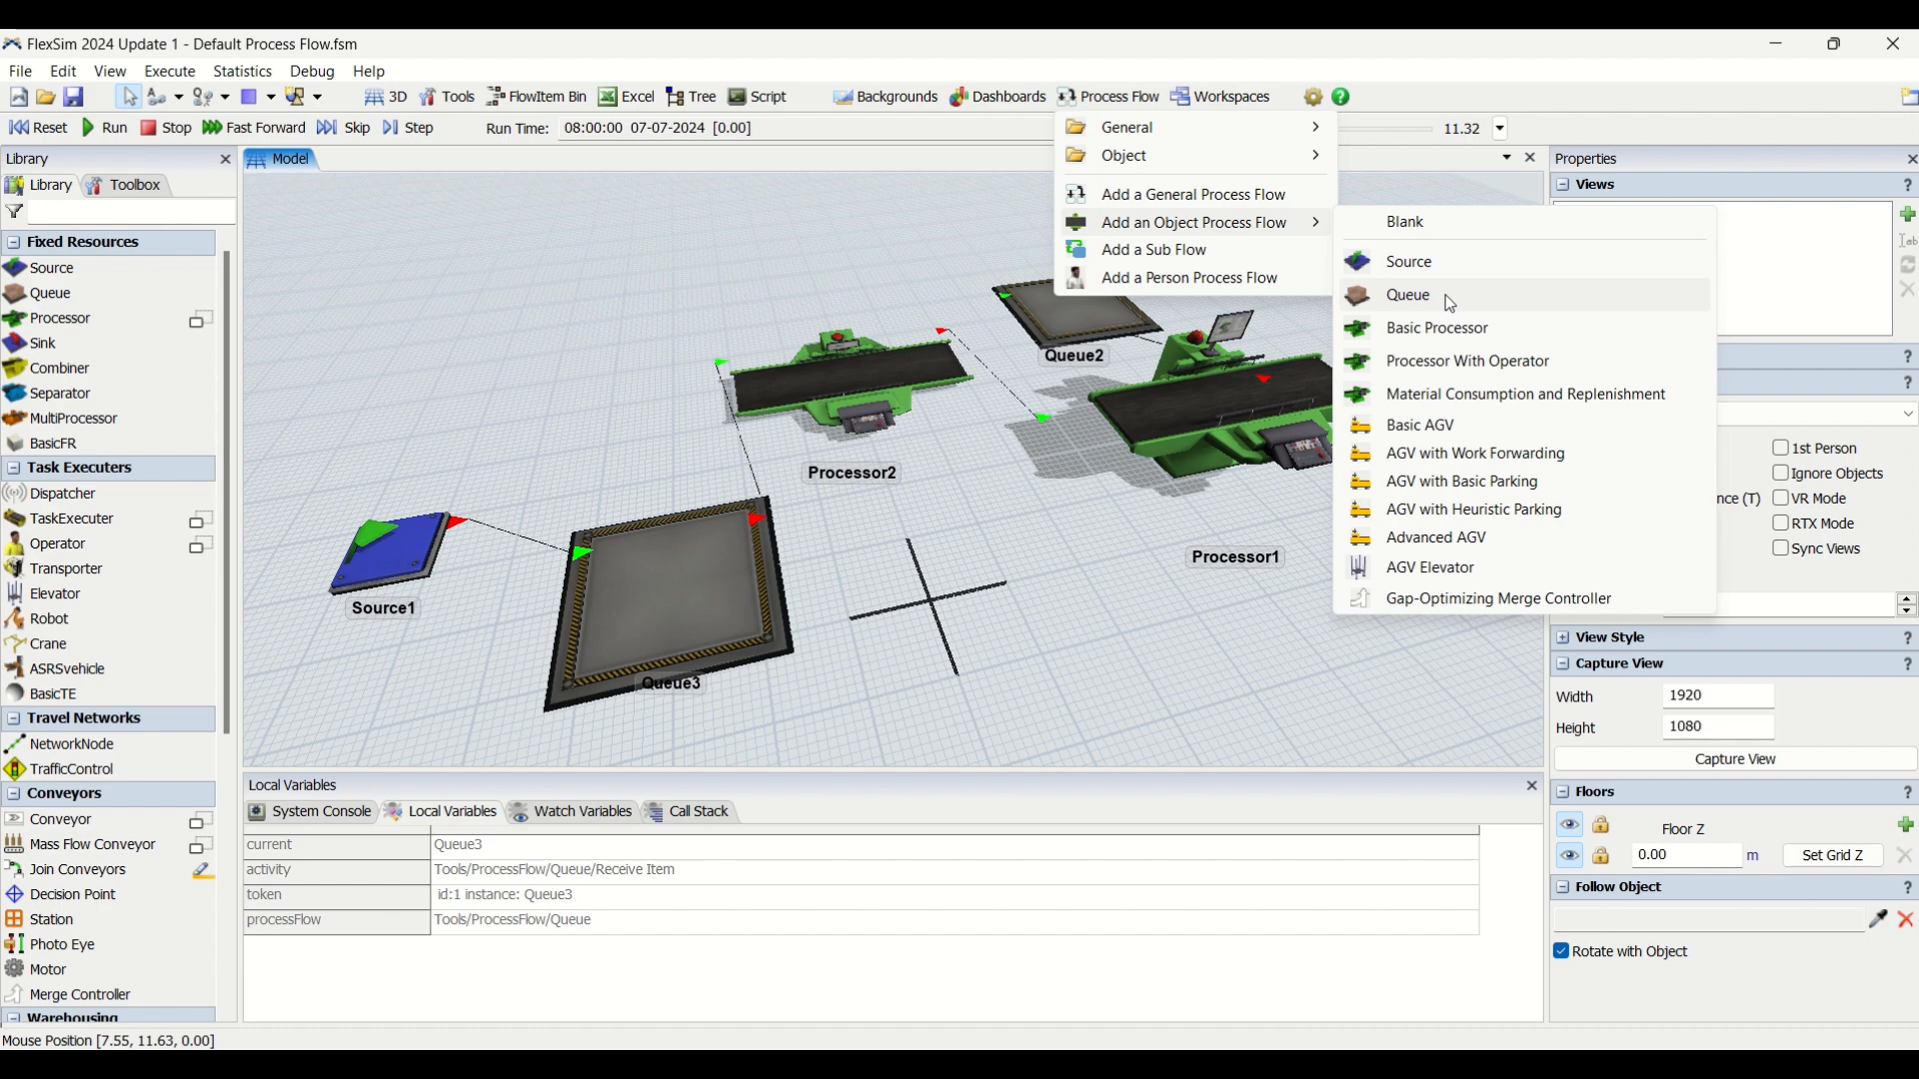
click(1125, 550)
mouse_move(1125, 550)
right_down()
mouse_move(1117, 581)
mouse_move(1097, 572)
mouse_move(1112, 585)
right_up()
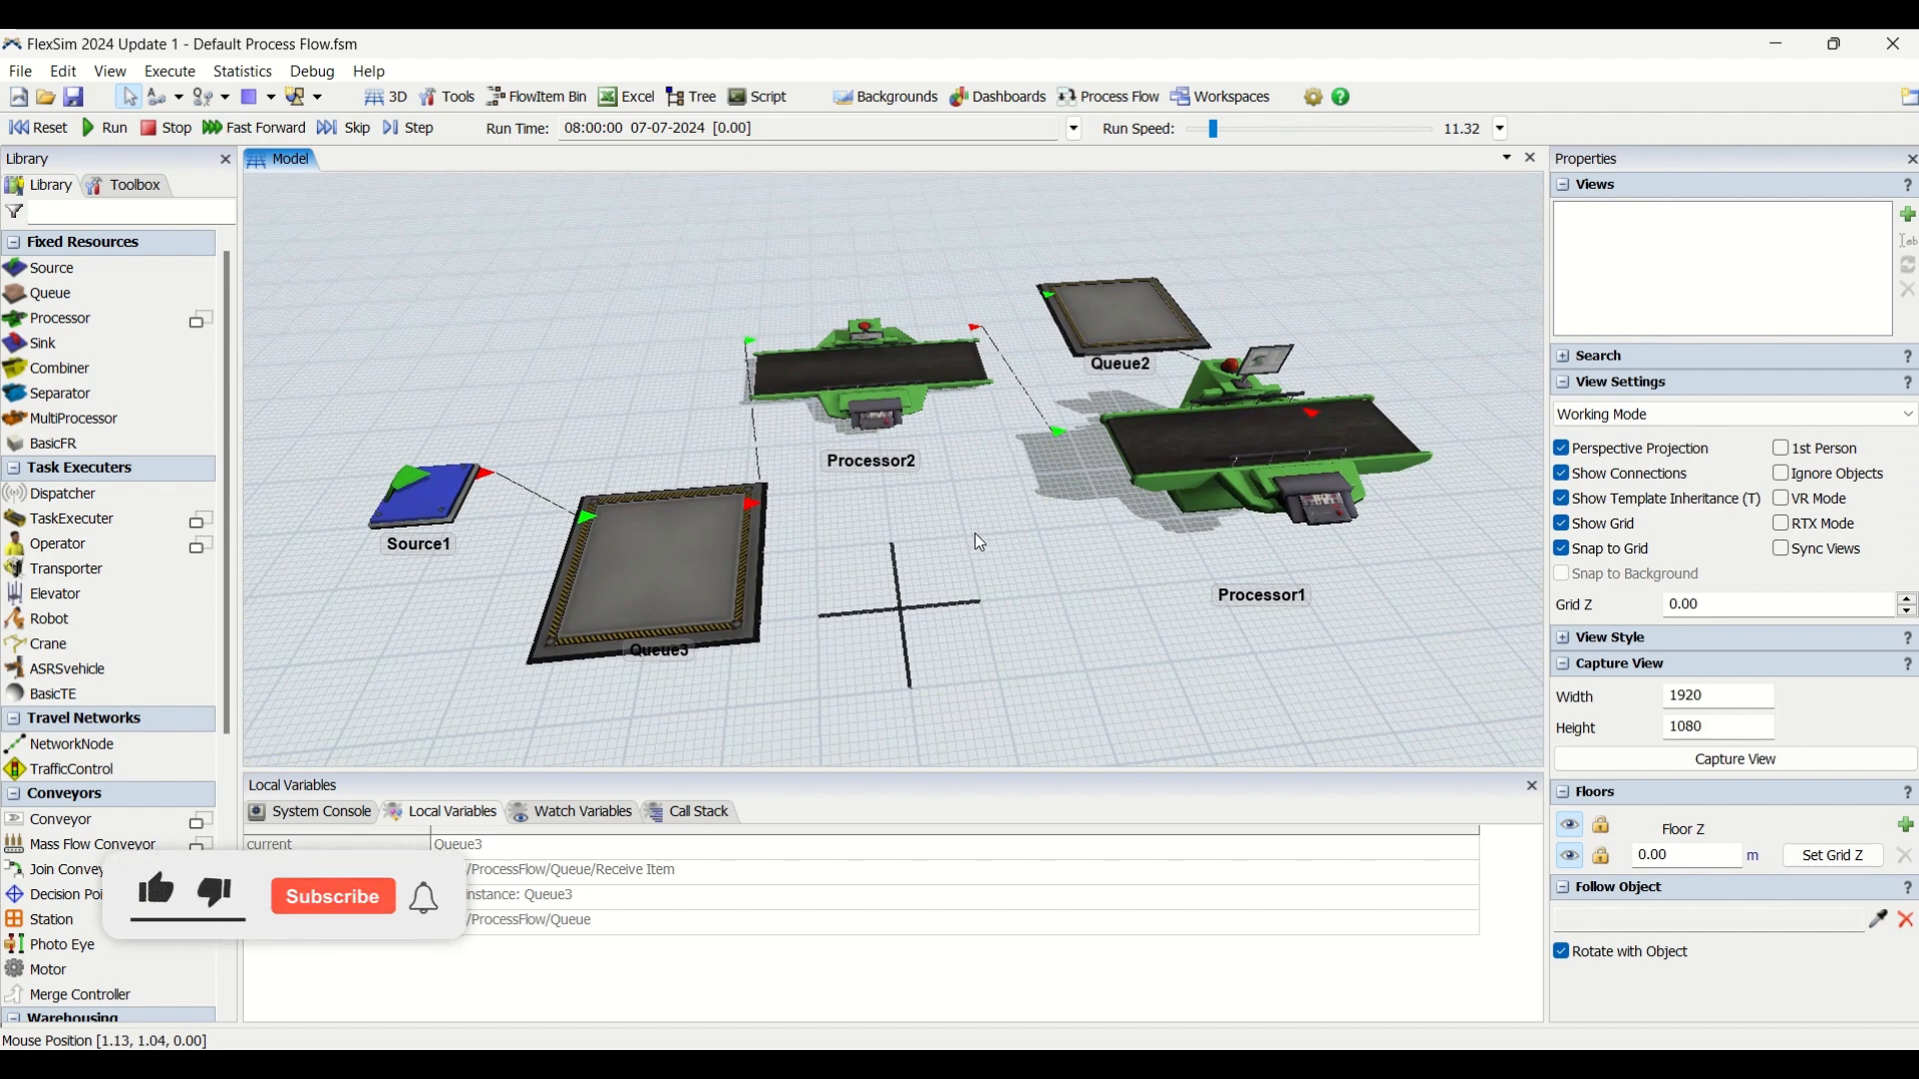
mouse_move(1015, 549)
right_down()
mouse_move(1056, 577)
mouse_move(1001, 561)
right_up()
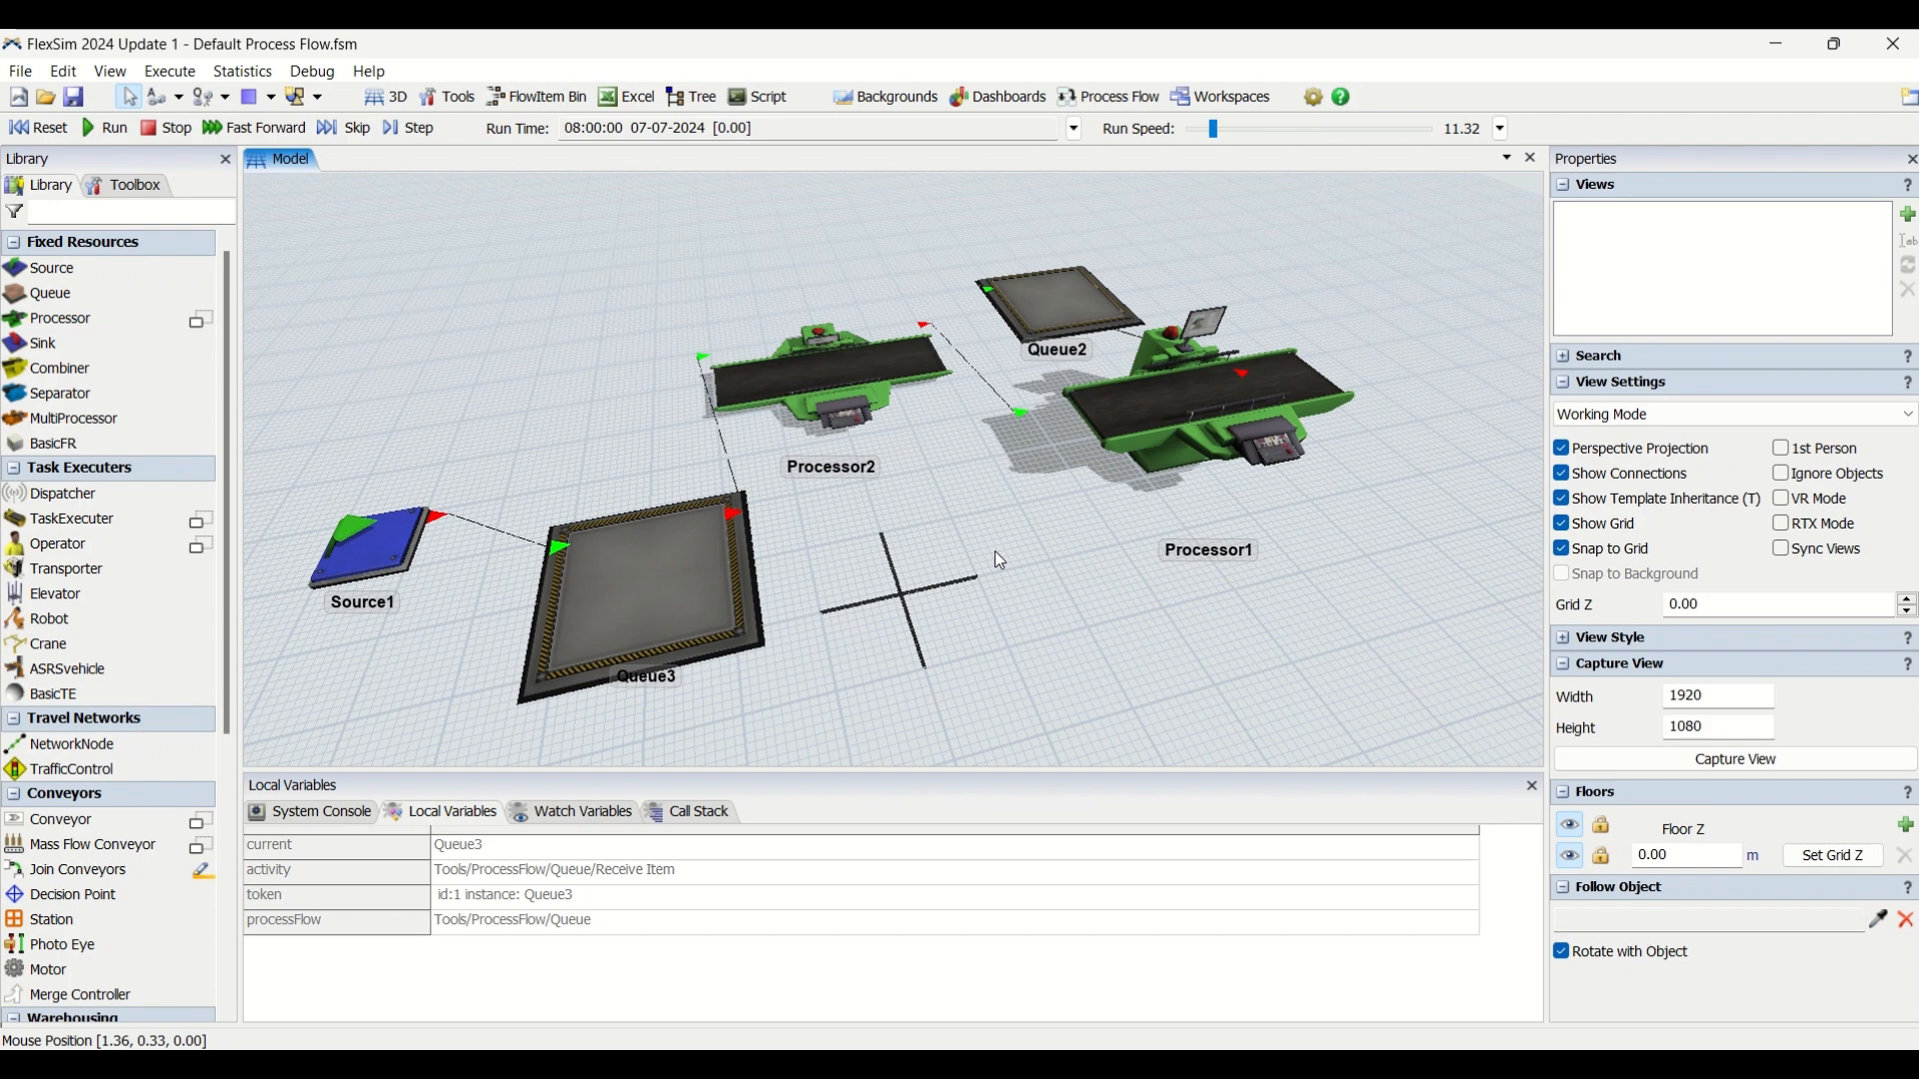
Run the simulation with the run speed raised to 24.85 and watch how items move through the queues and processors.
click(113, 130)
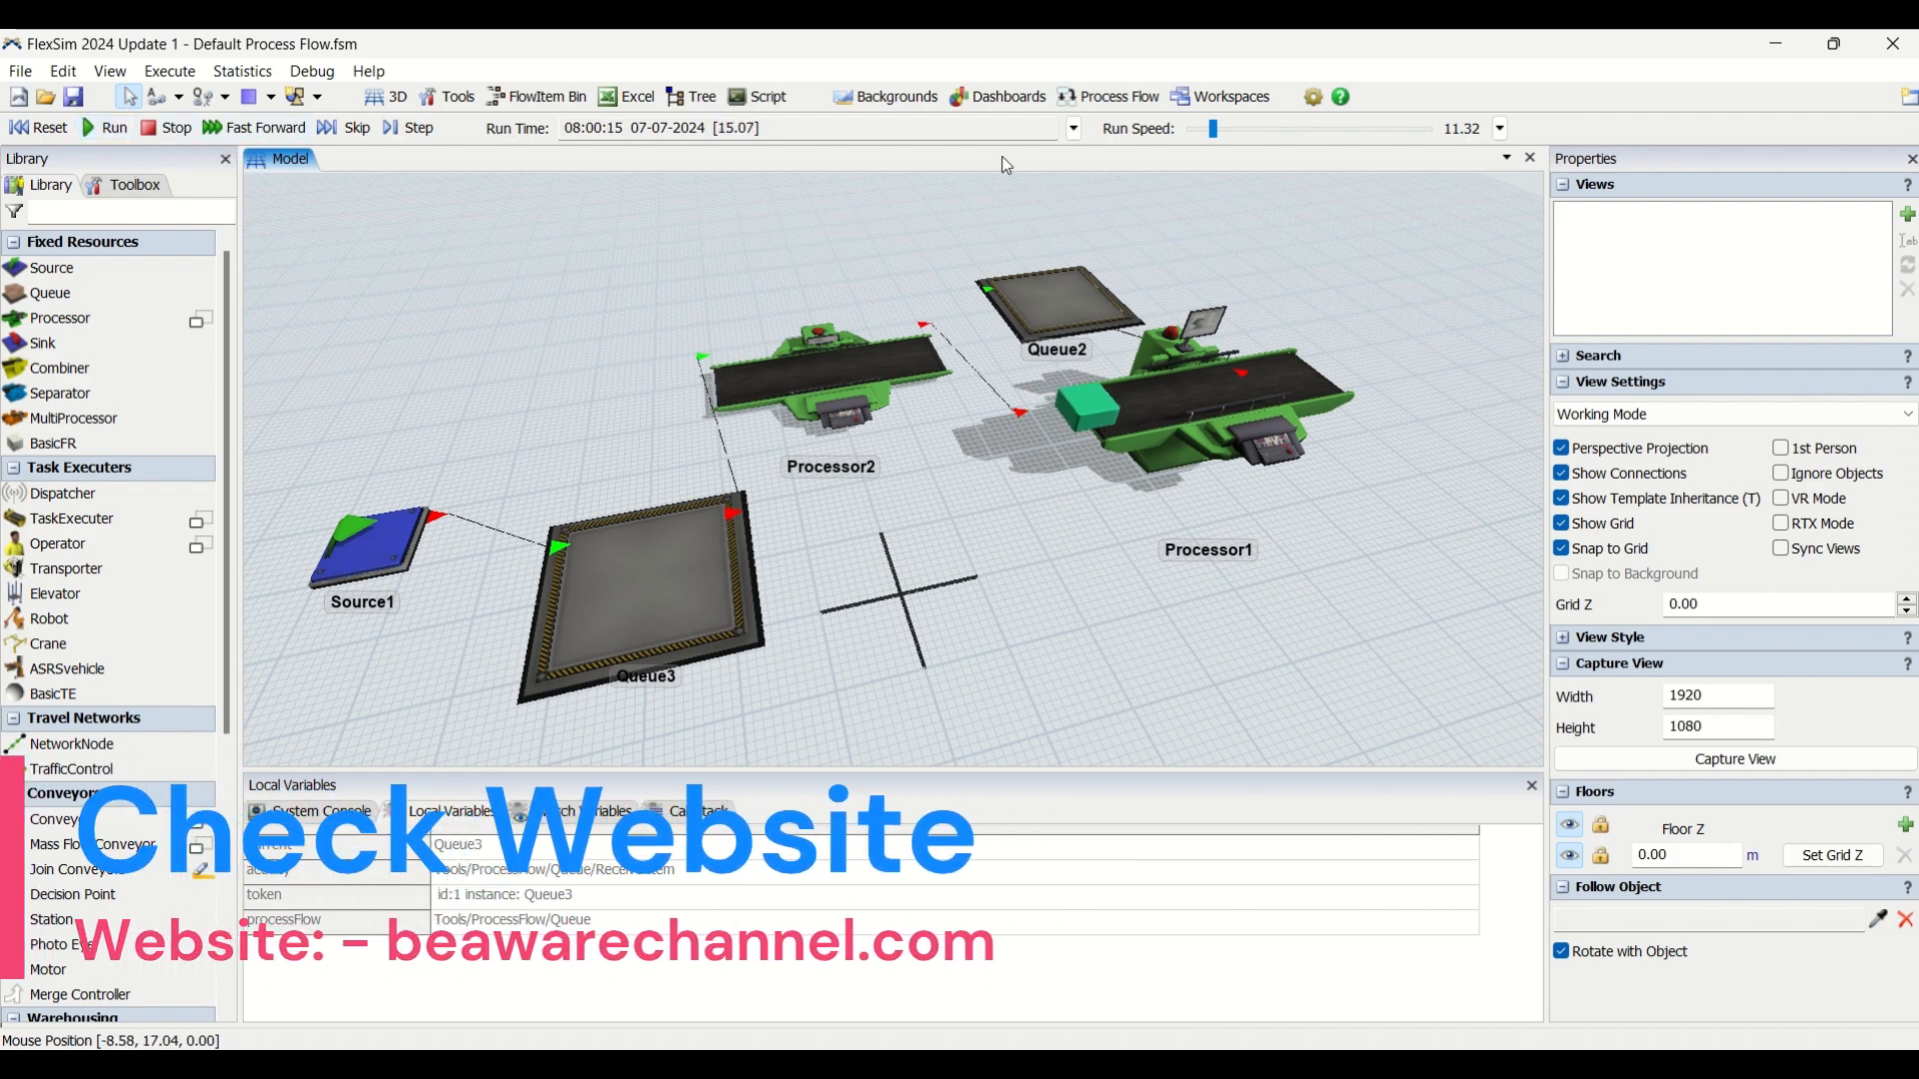
drag(1214, 132, 1215, 132)
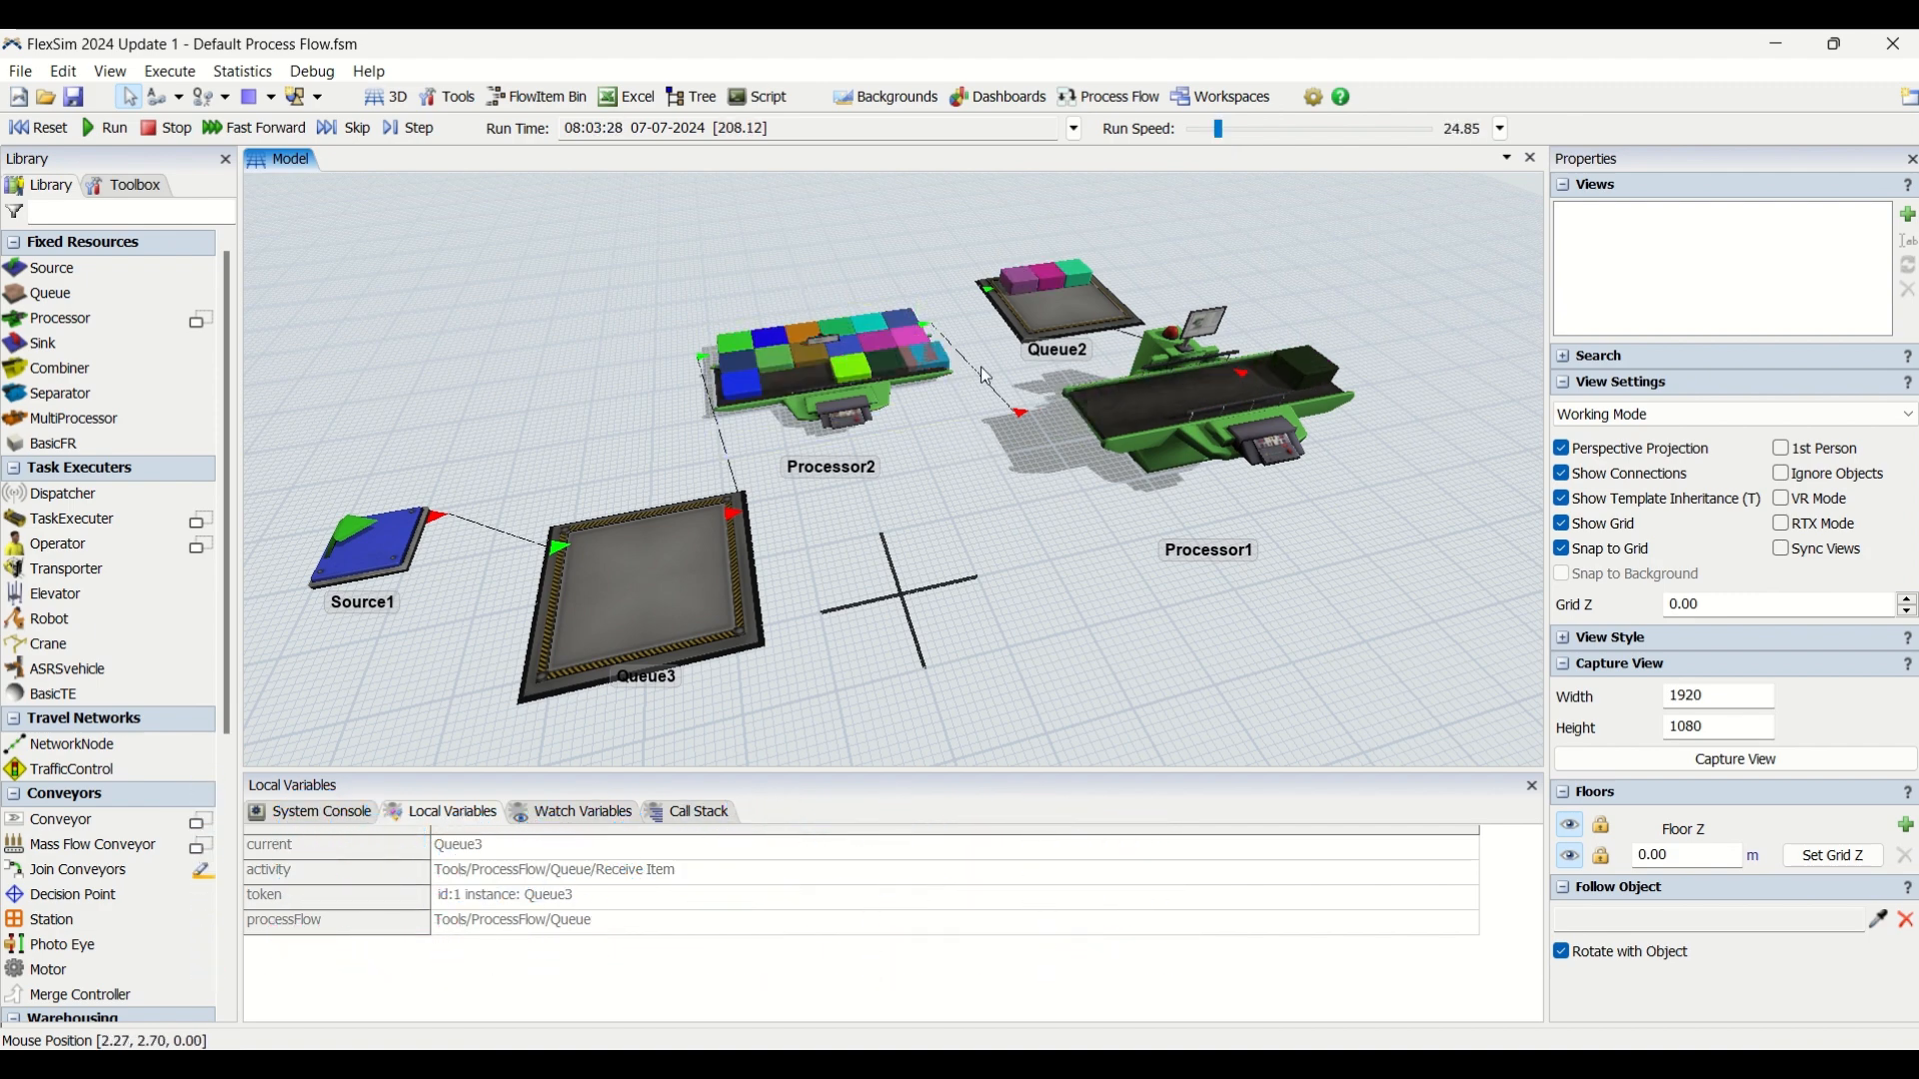
right_drag(985, 498, 986, 502)
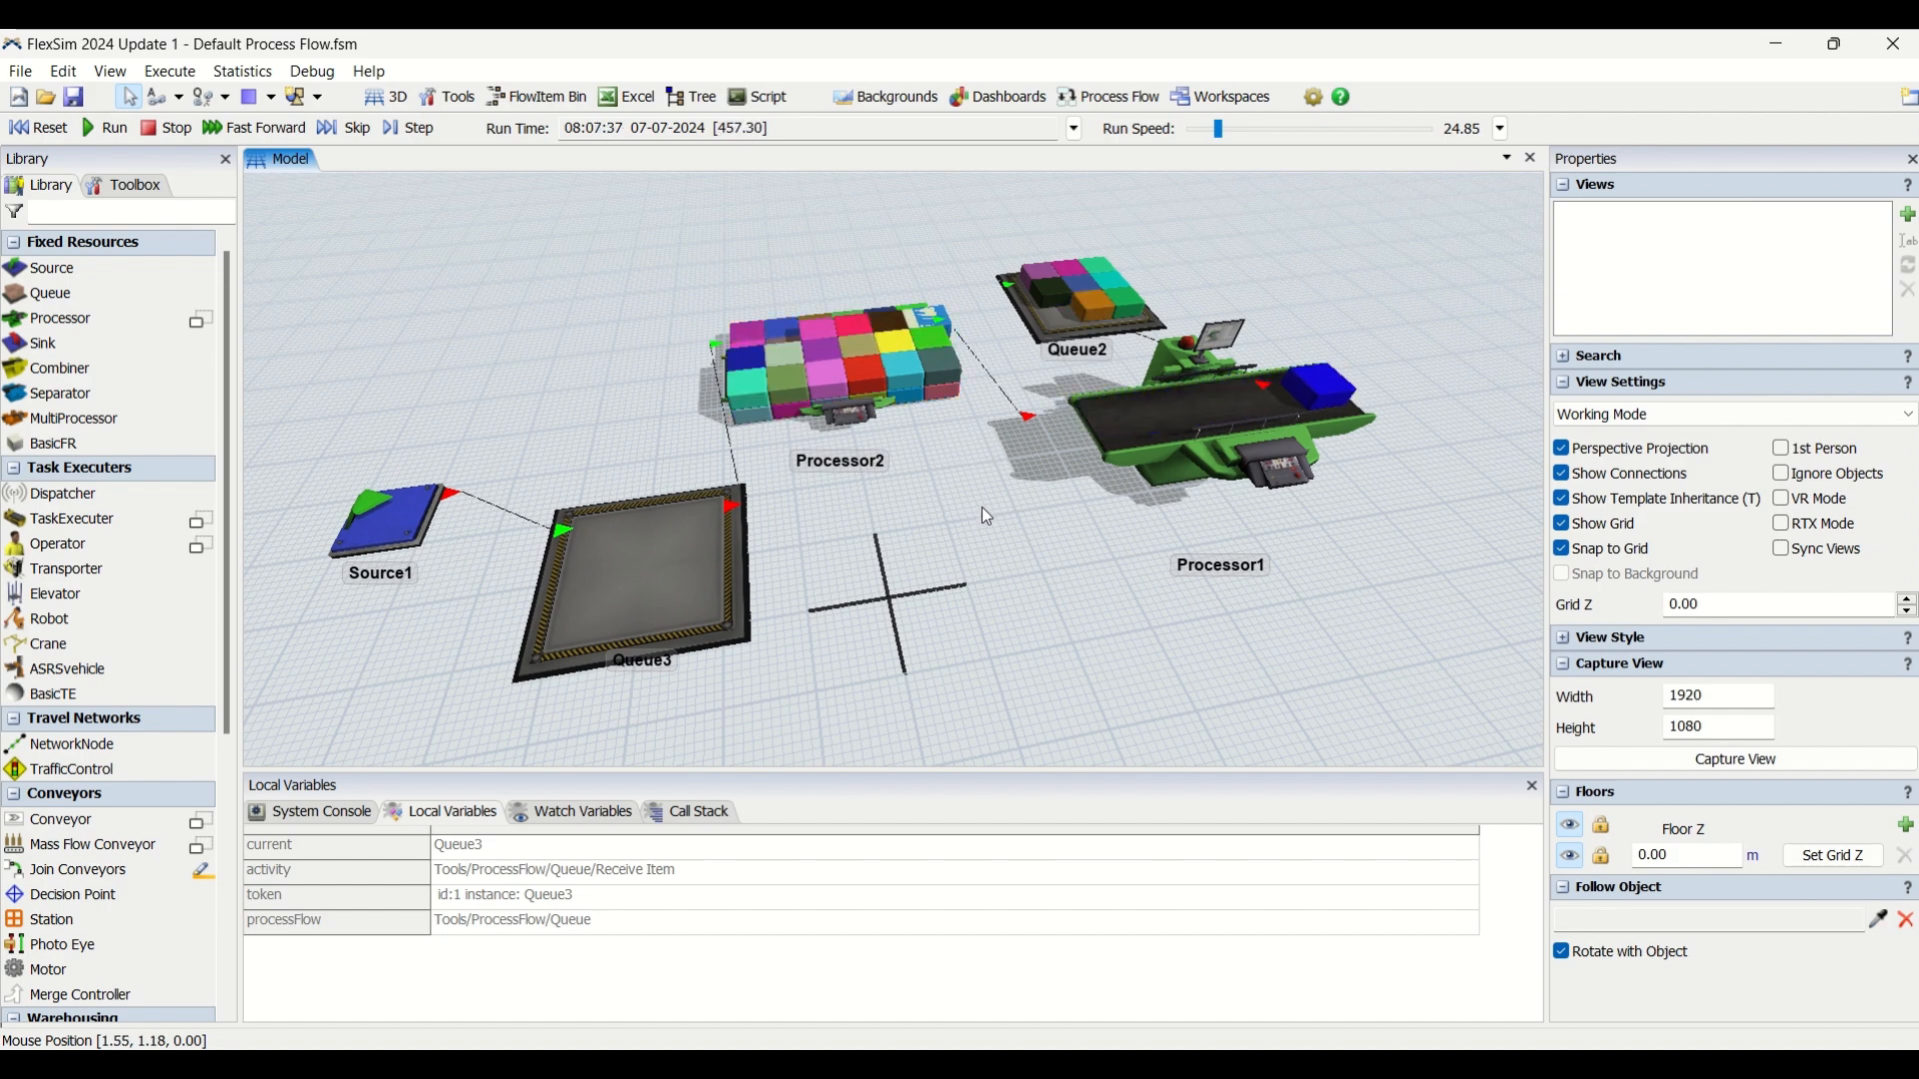
right_drag(985, 509, 1025, 561)
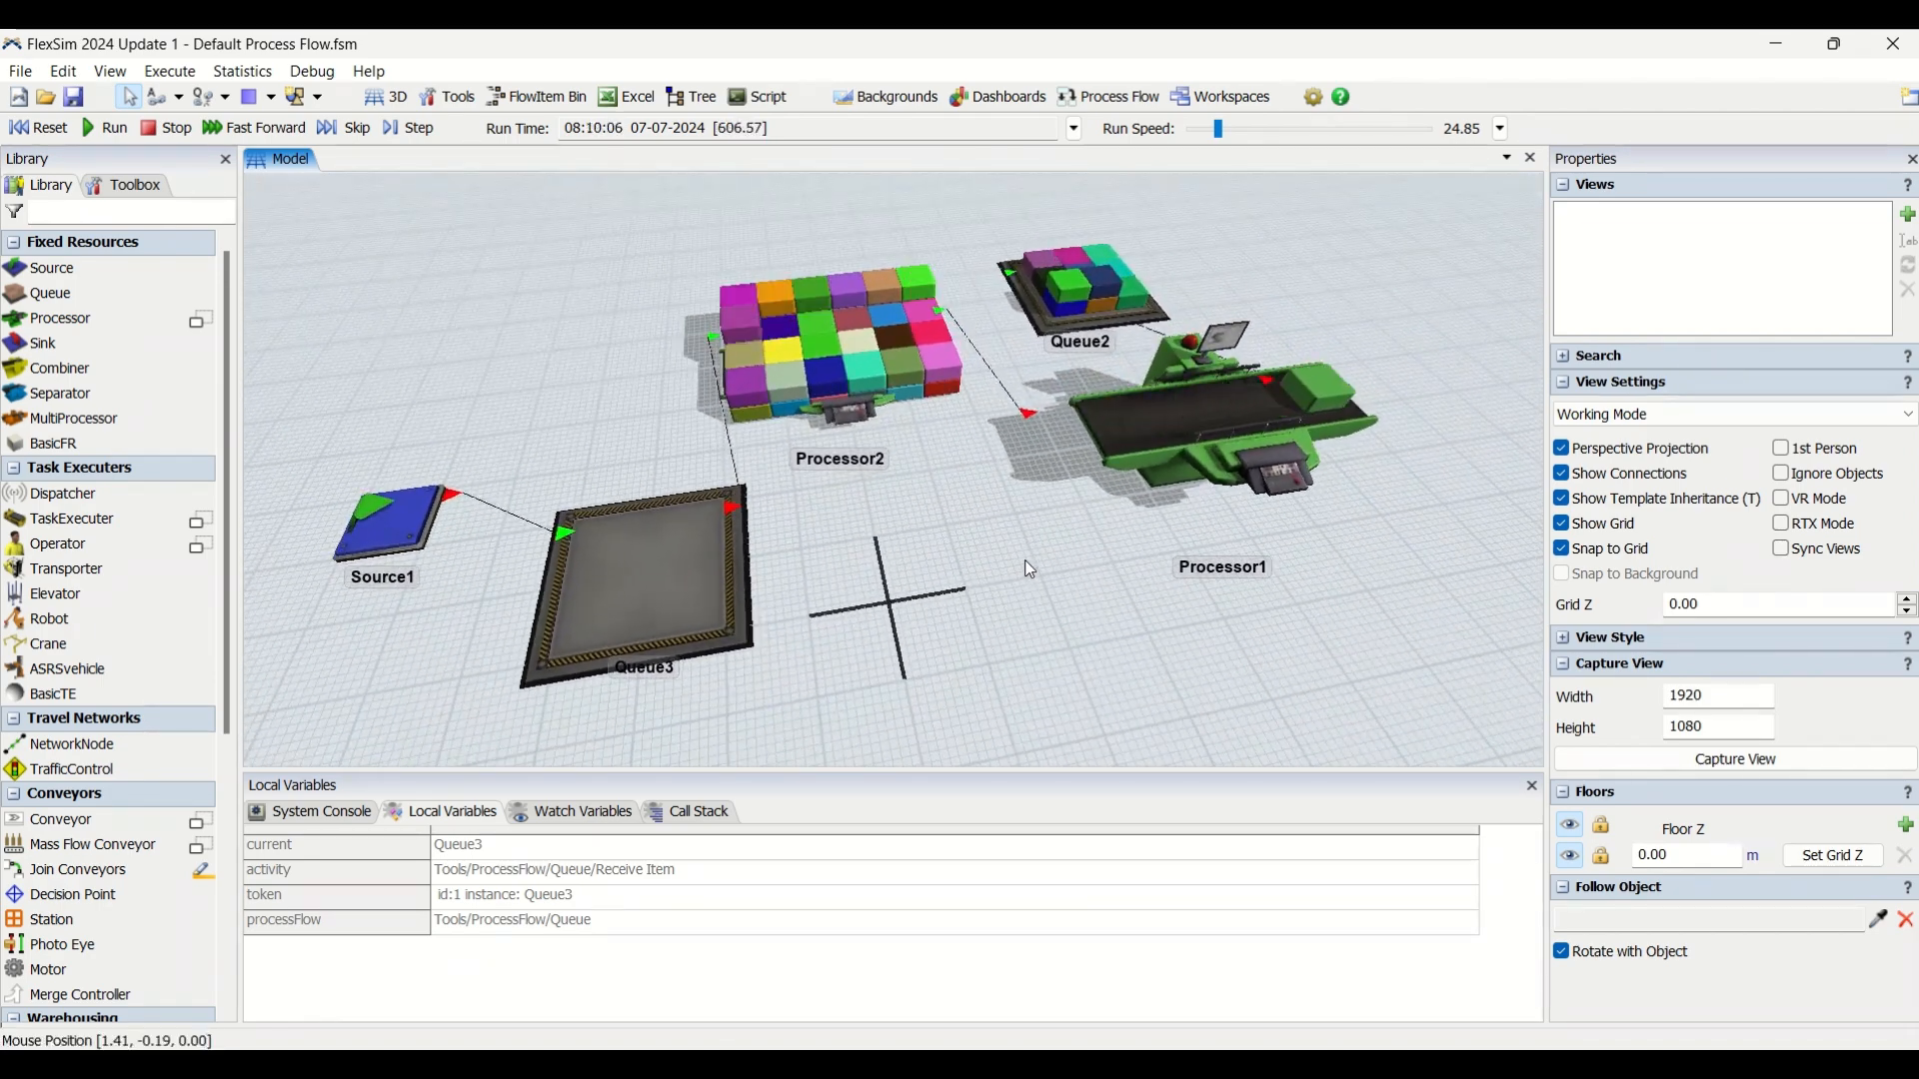
right_drag(1030, 569, 1051, 556)
drag(940, 501, 1079, 517)
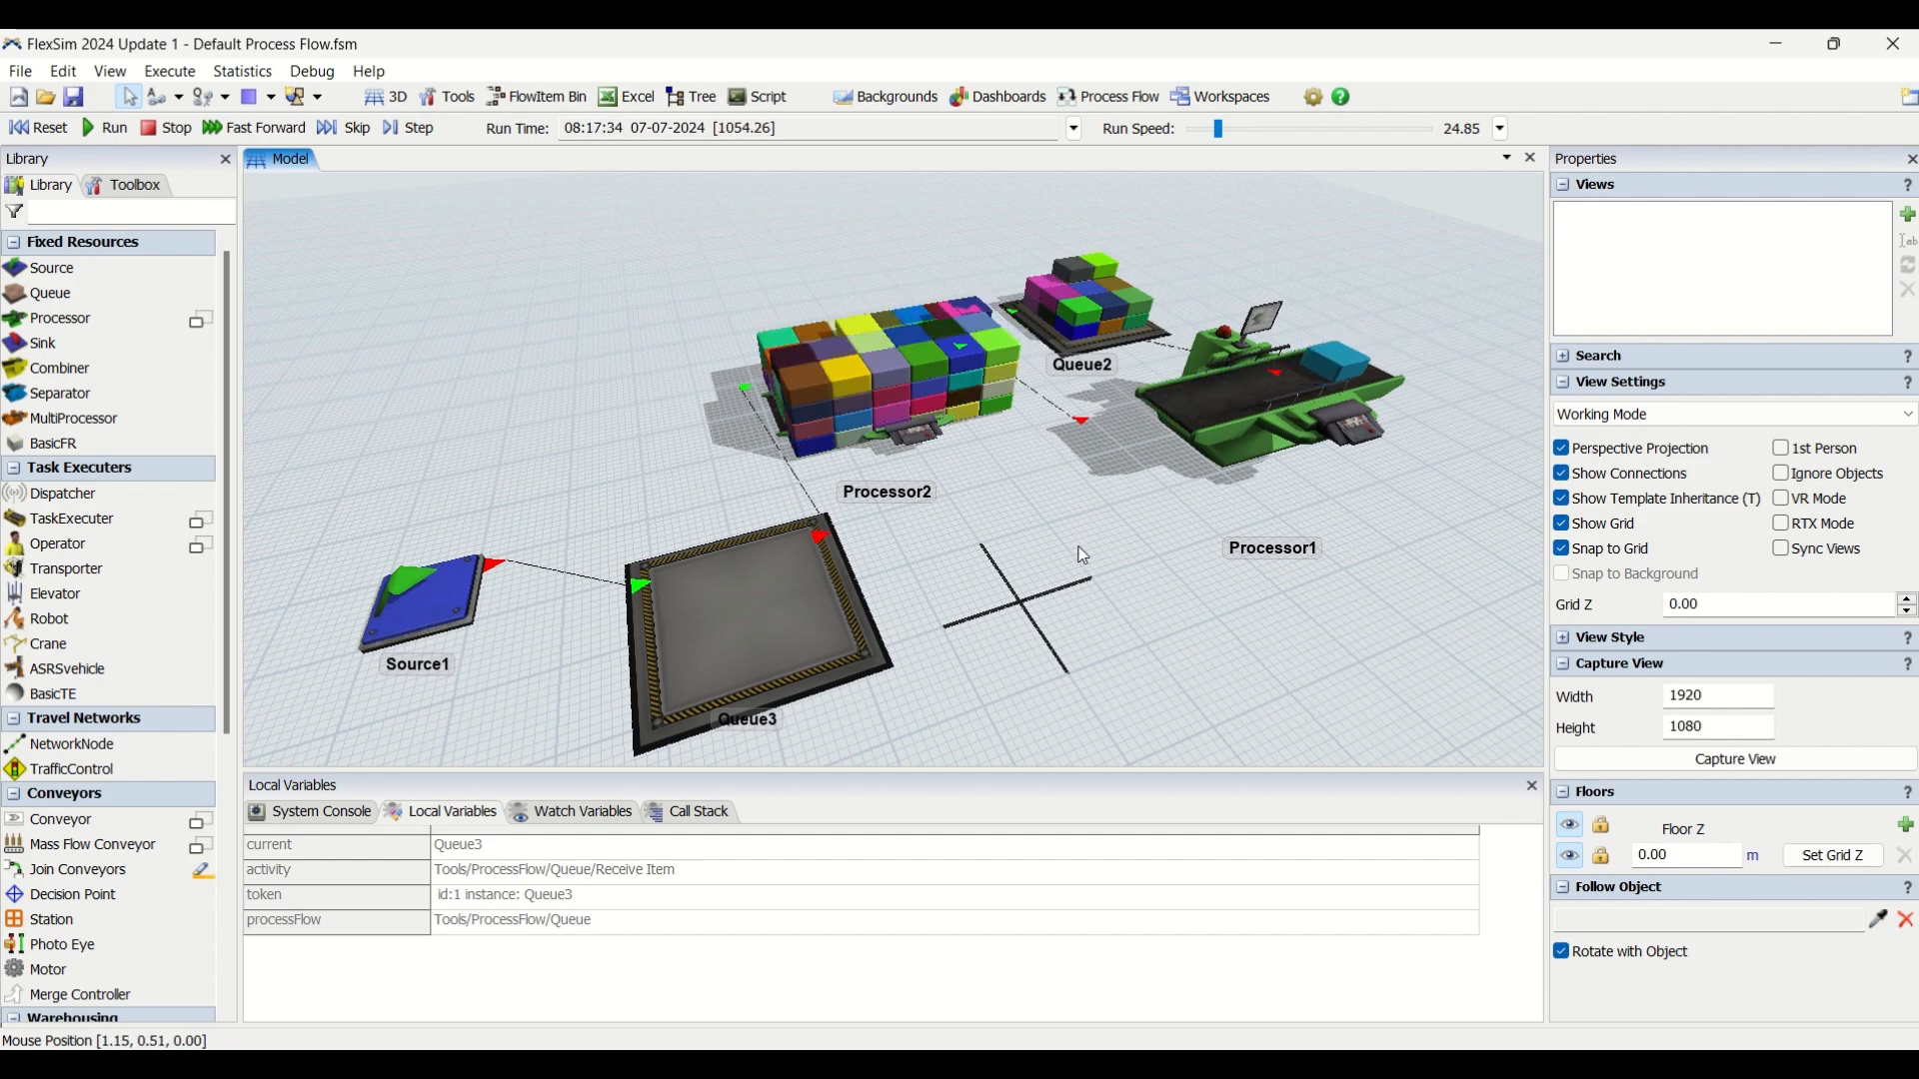
right_drag(1095, 555, 1062, 592)
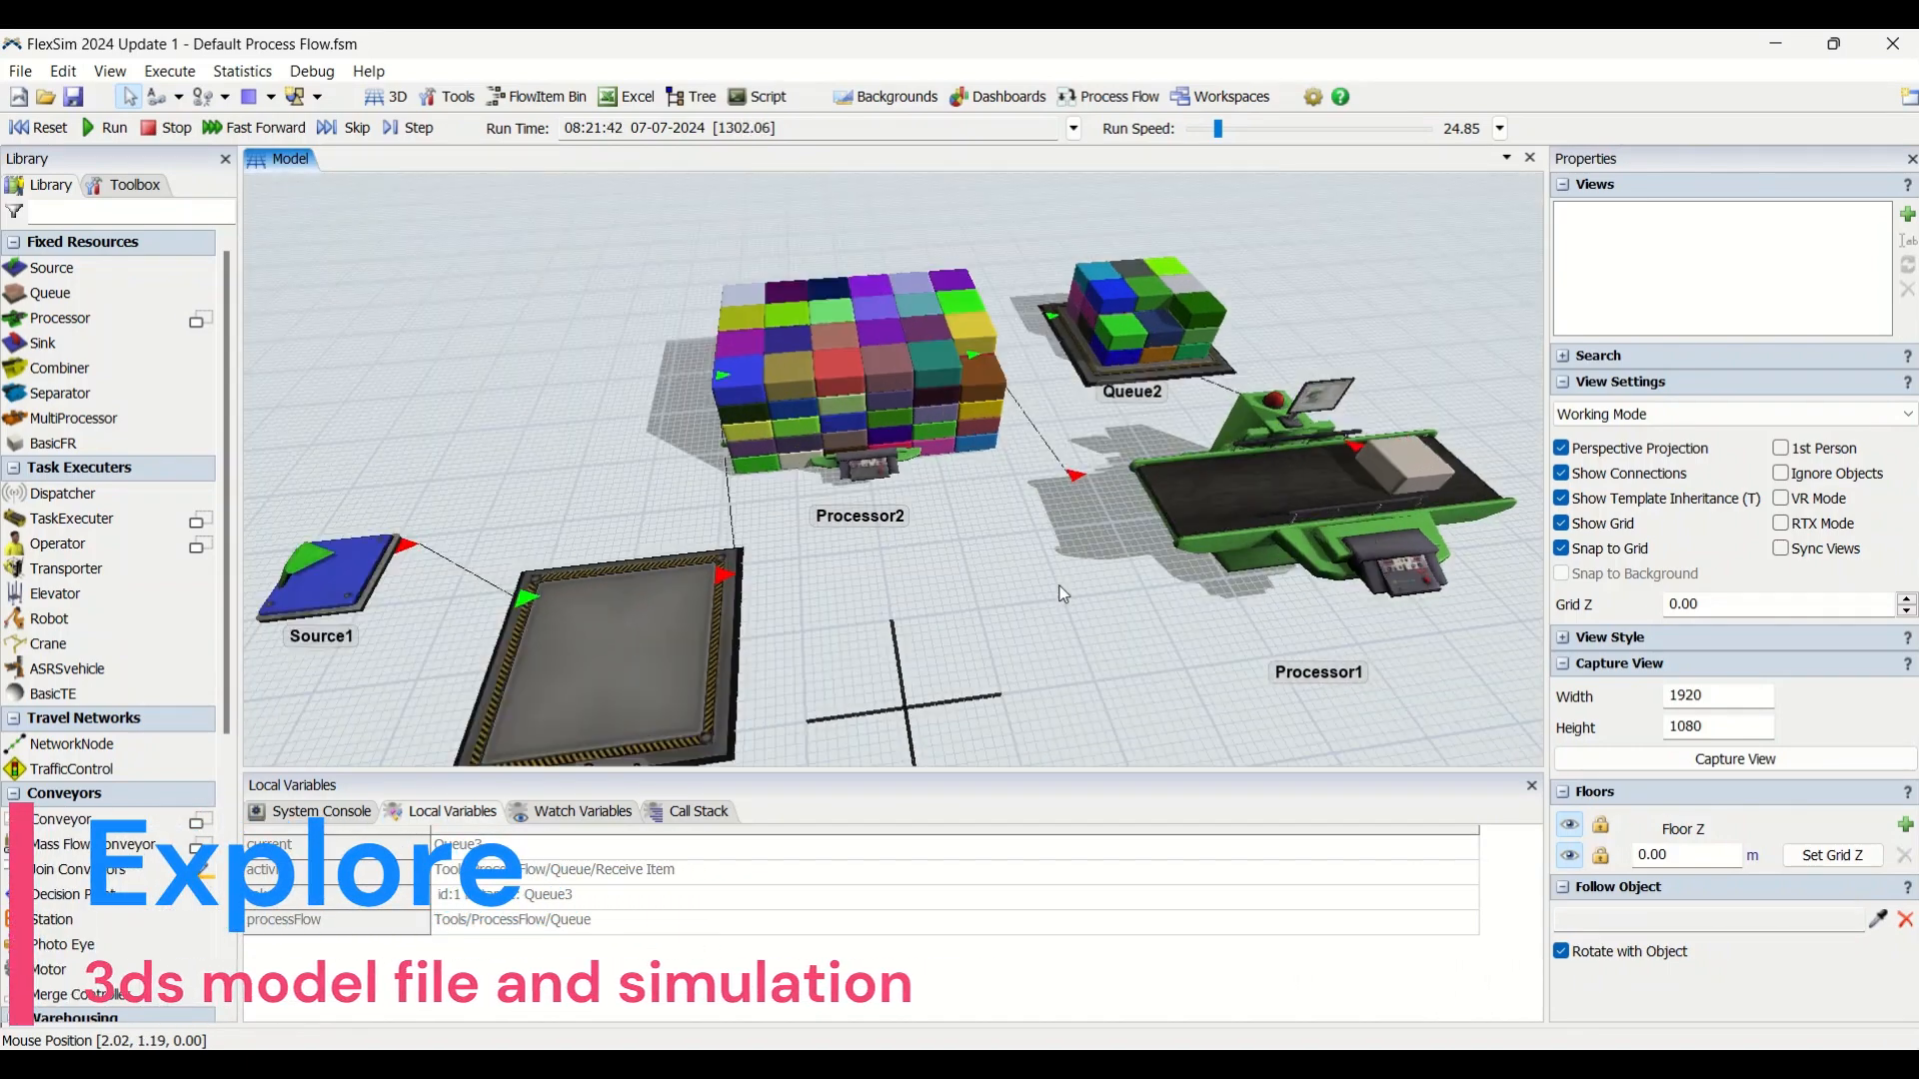
drag(1060, 585, 1058, 549)
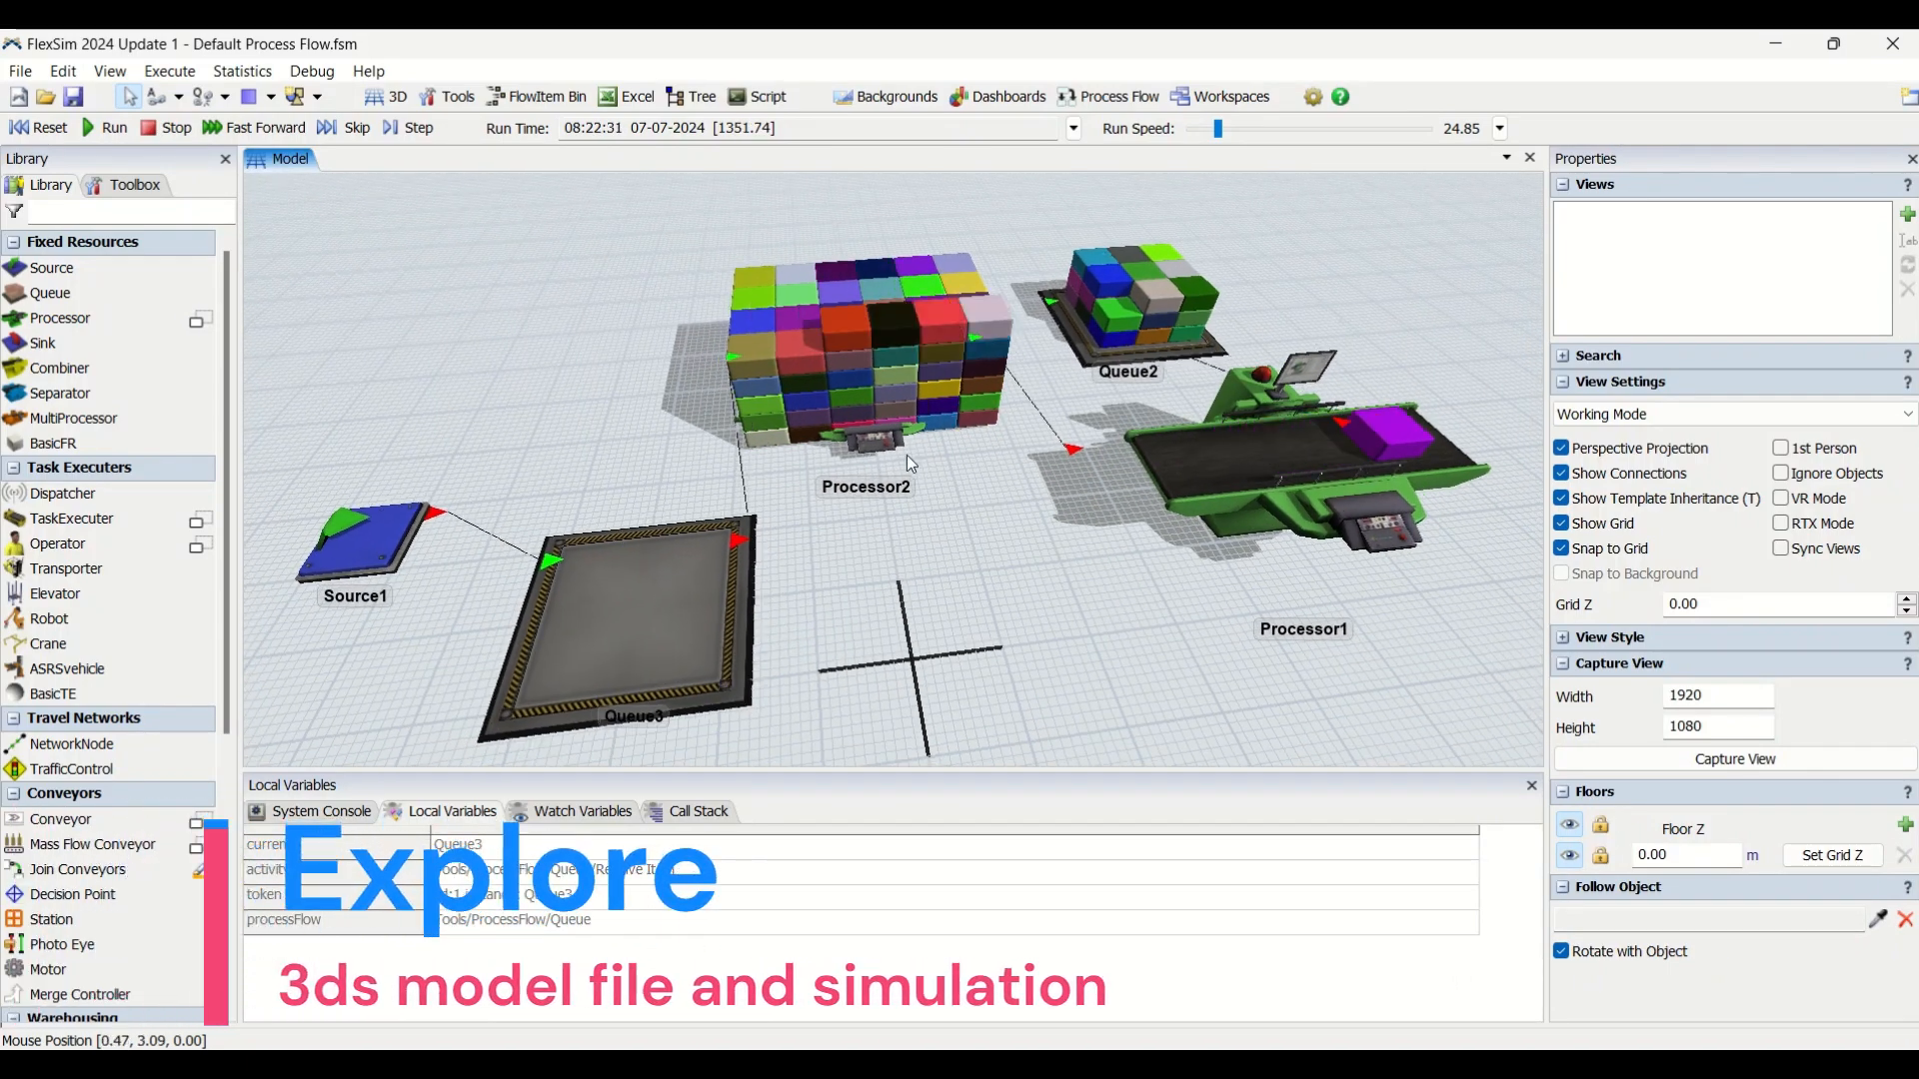
drag(1184, 602, 1000, 602)
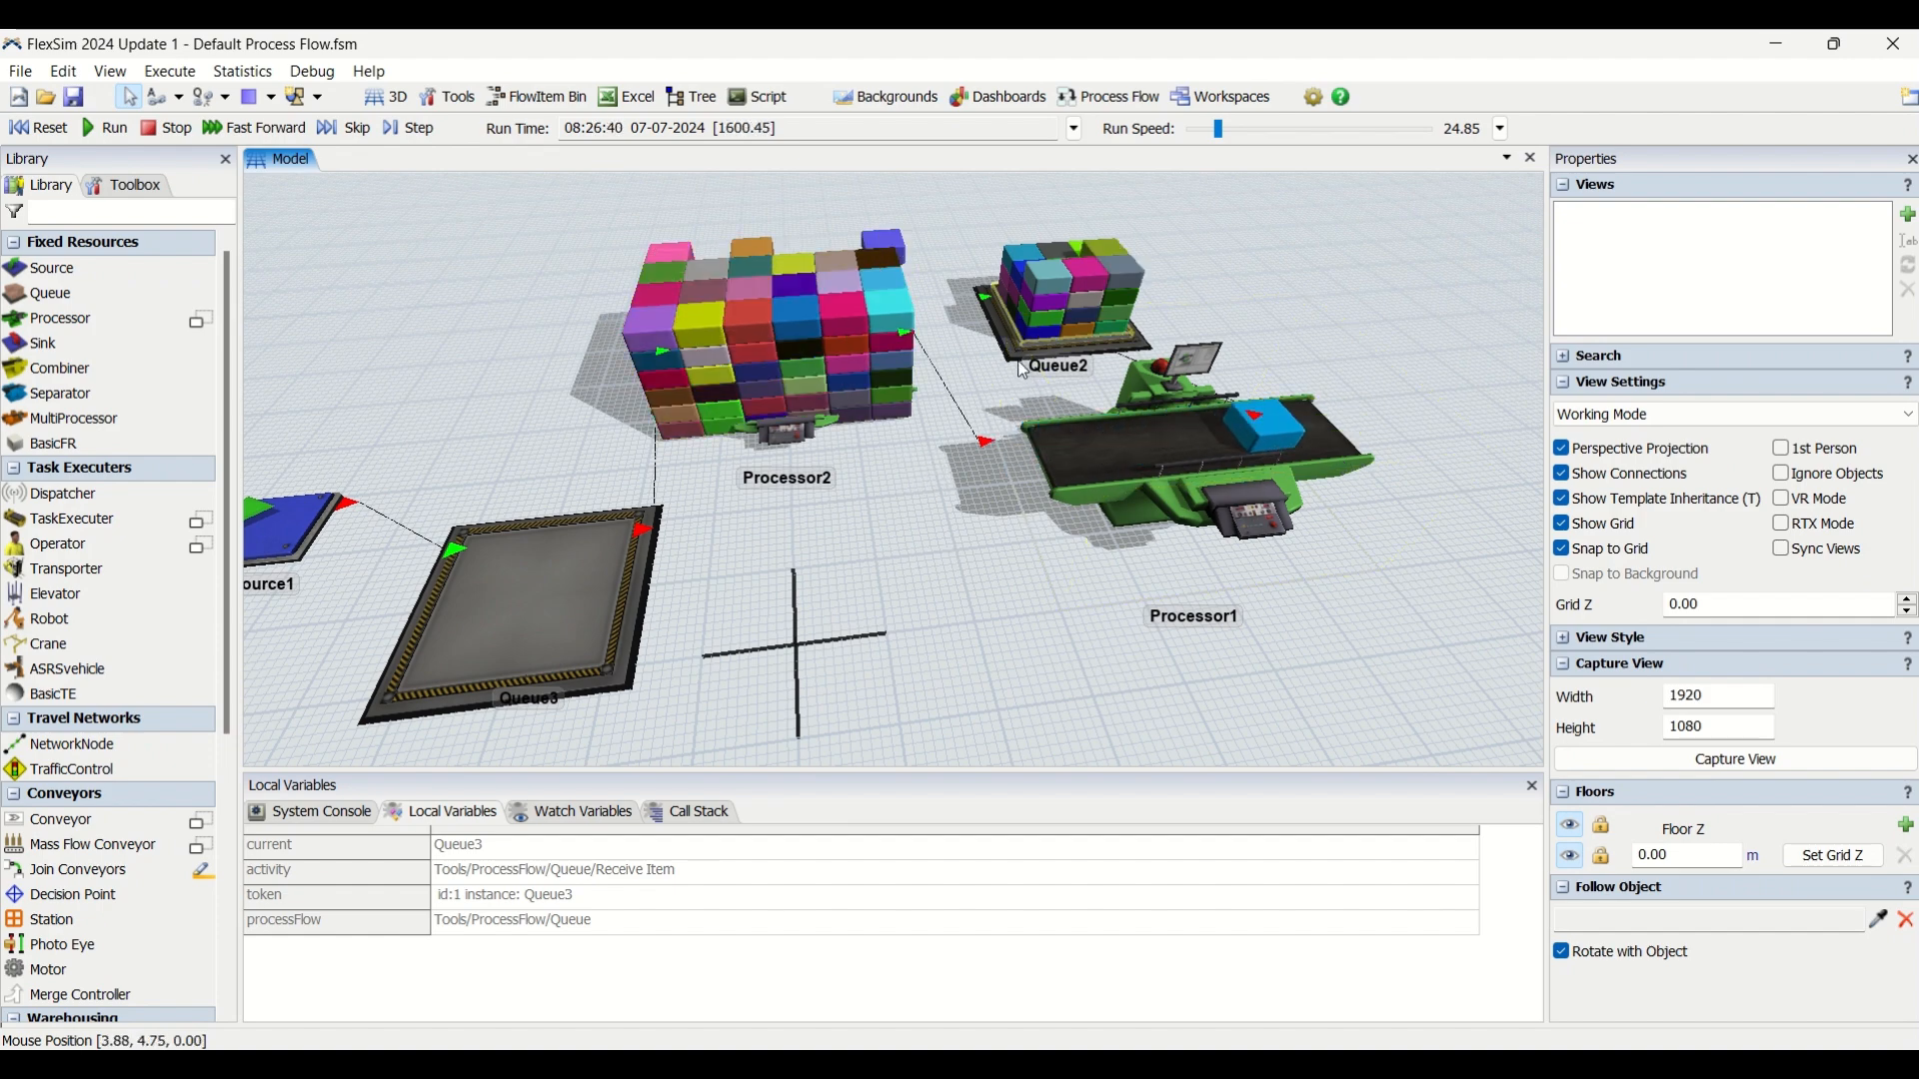
Check the throughput, content and staytime statistics of Processor2 while the model runs, then deselect it.
click(785, 446)
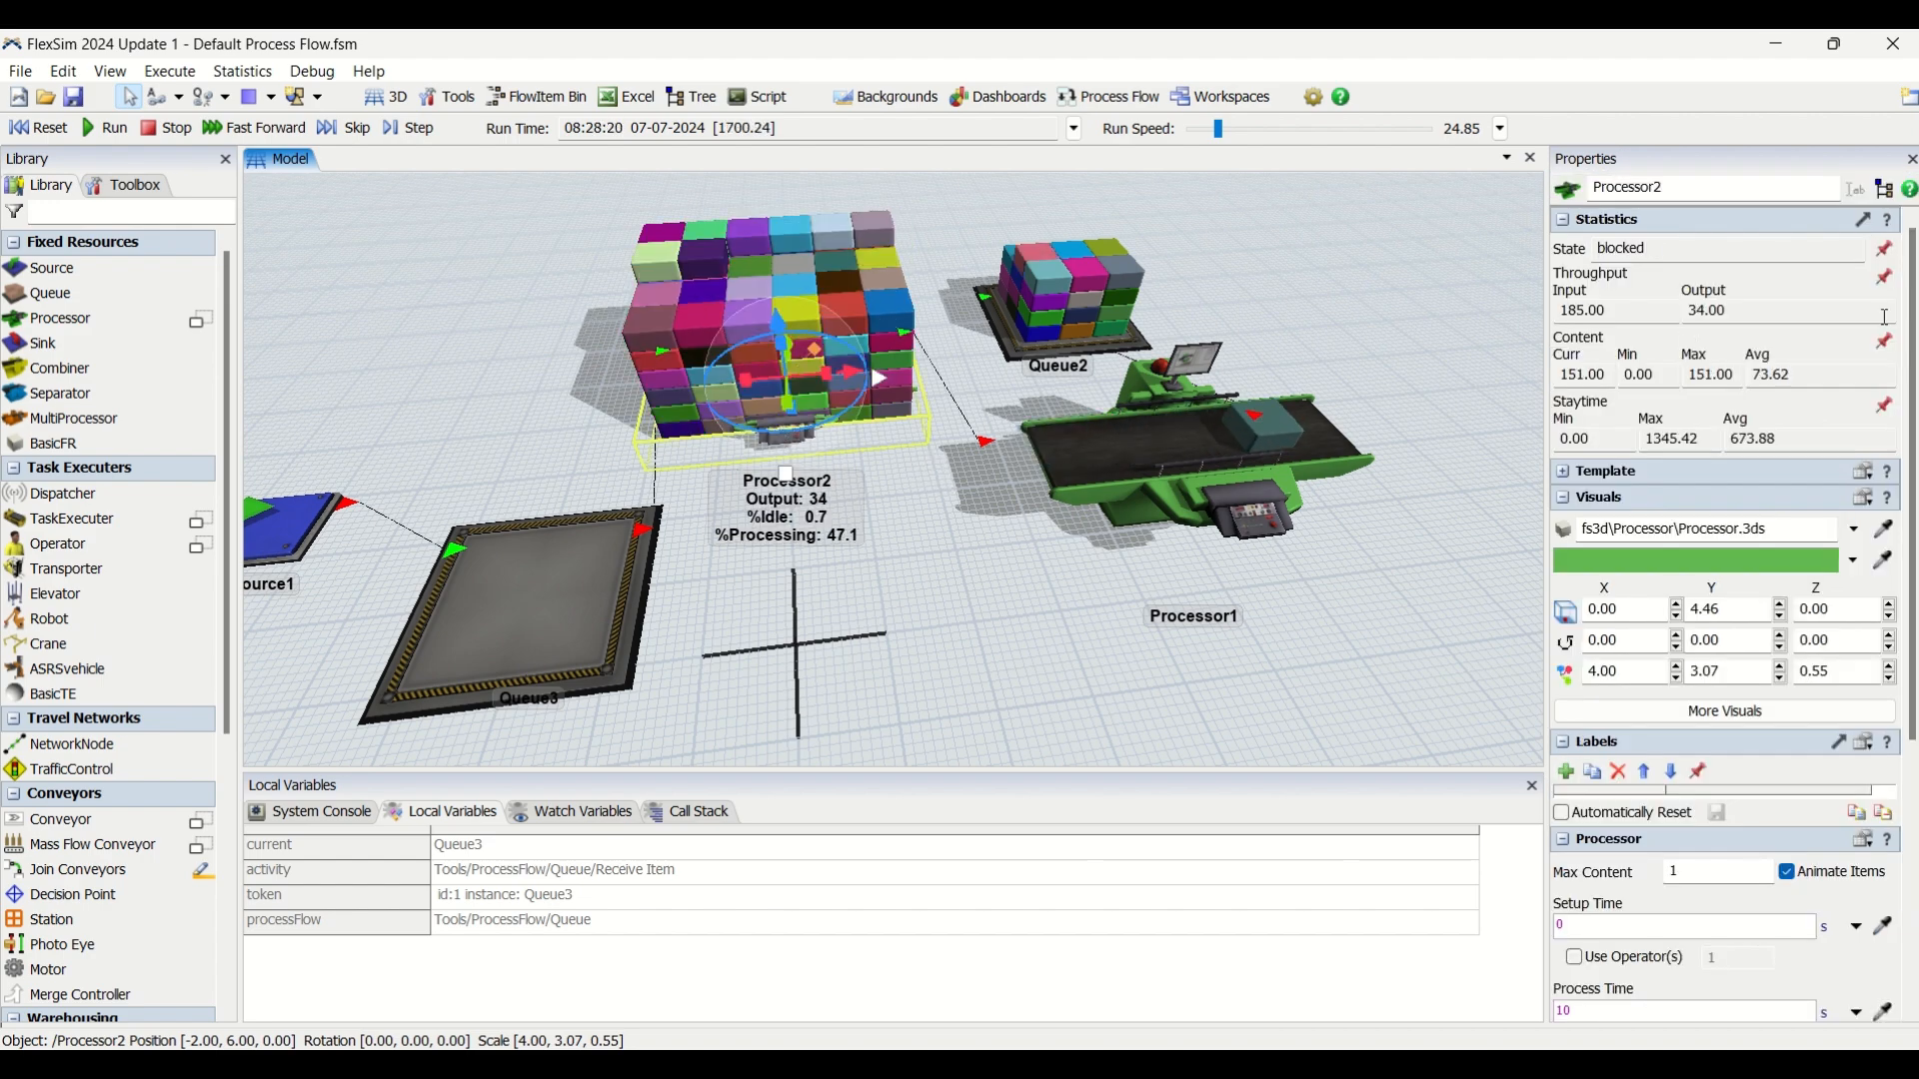
click(919, 558)
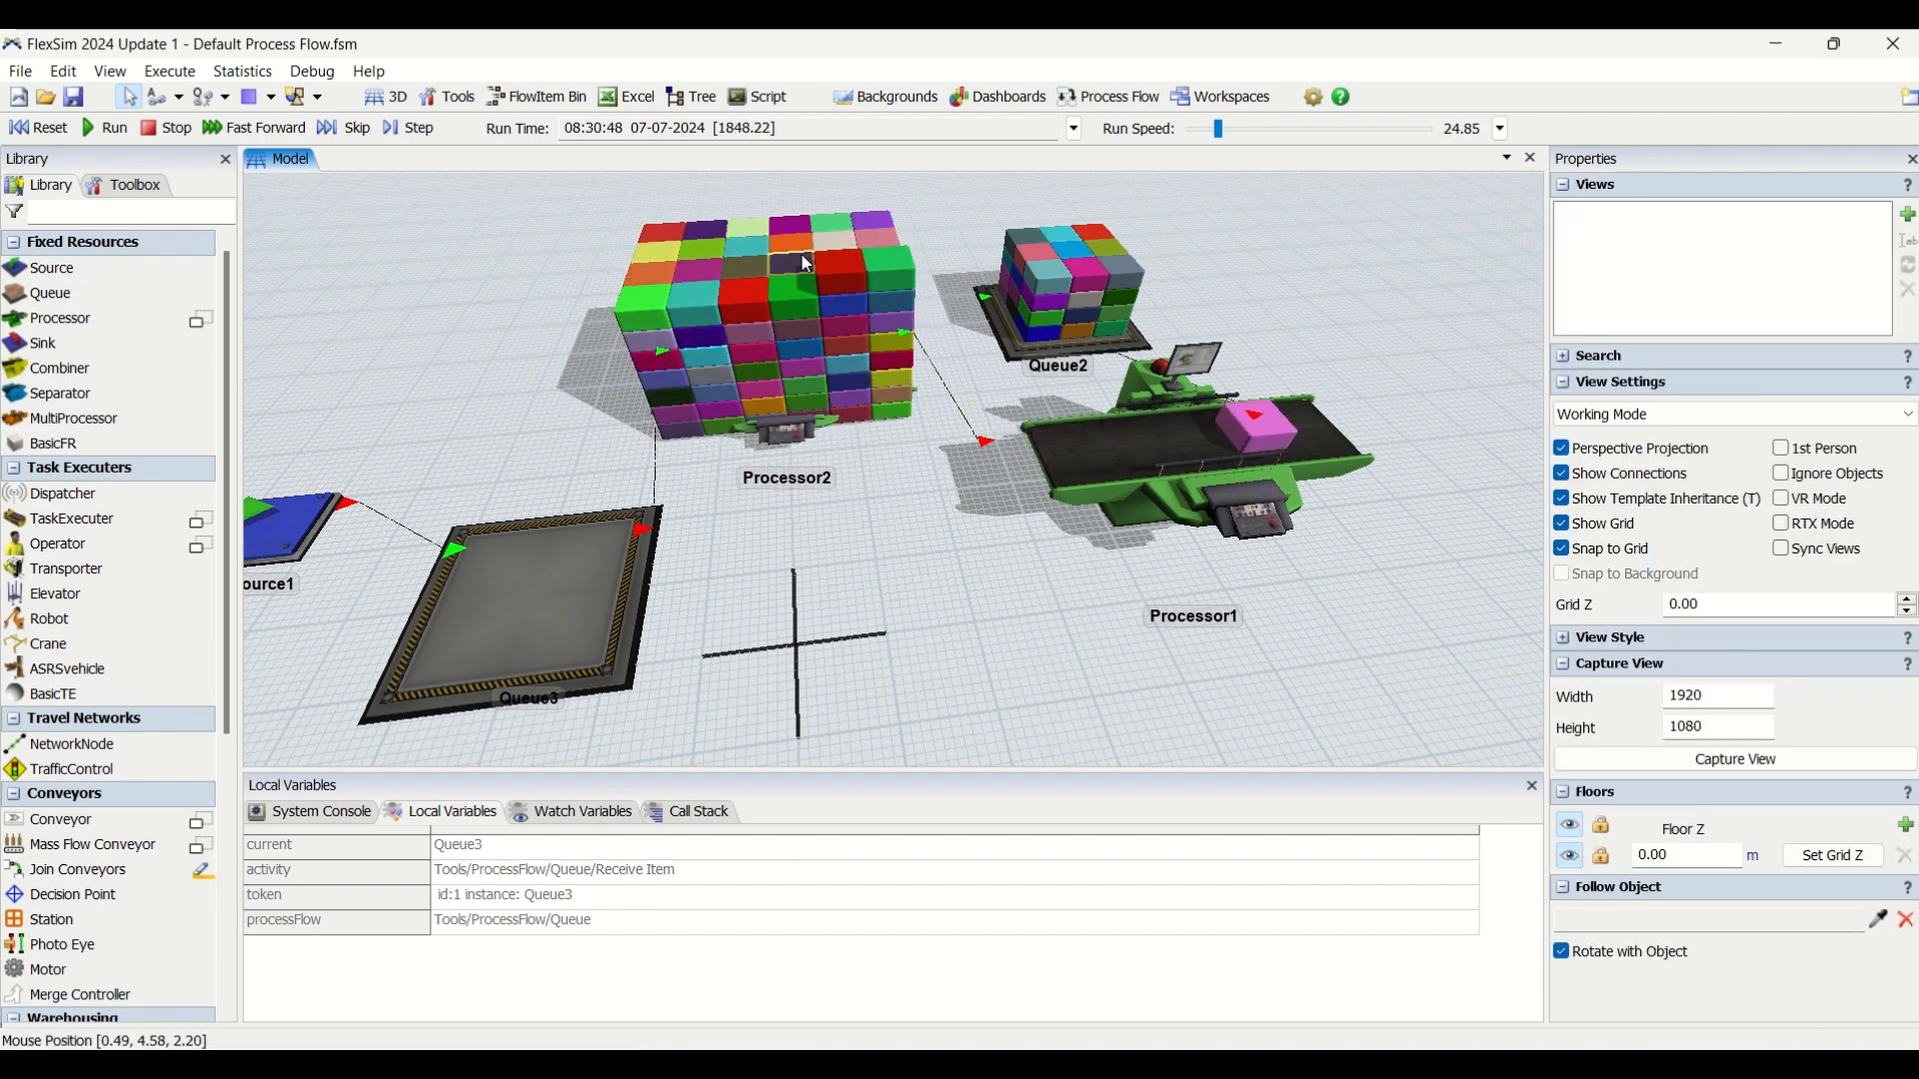
drag(922, 468, 981, 481)
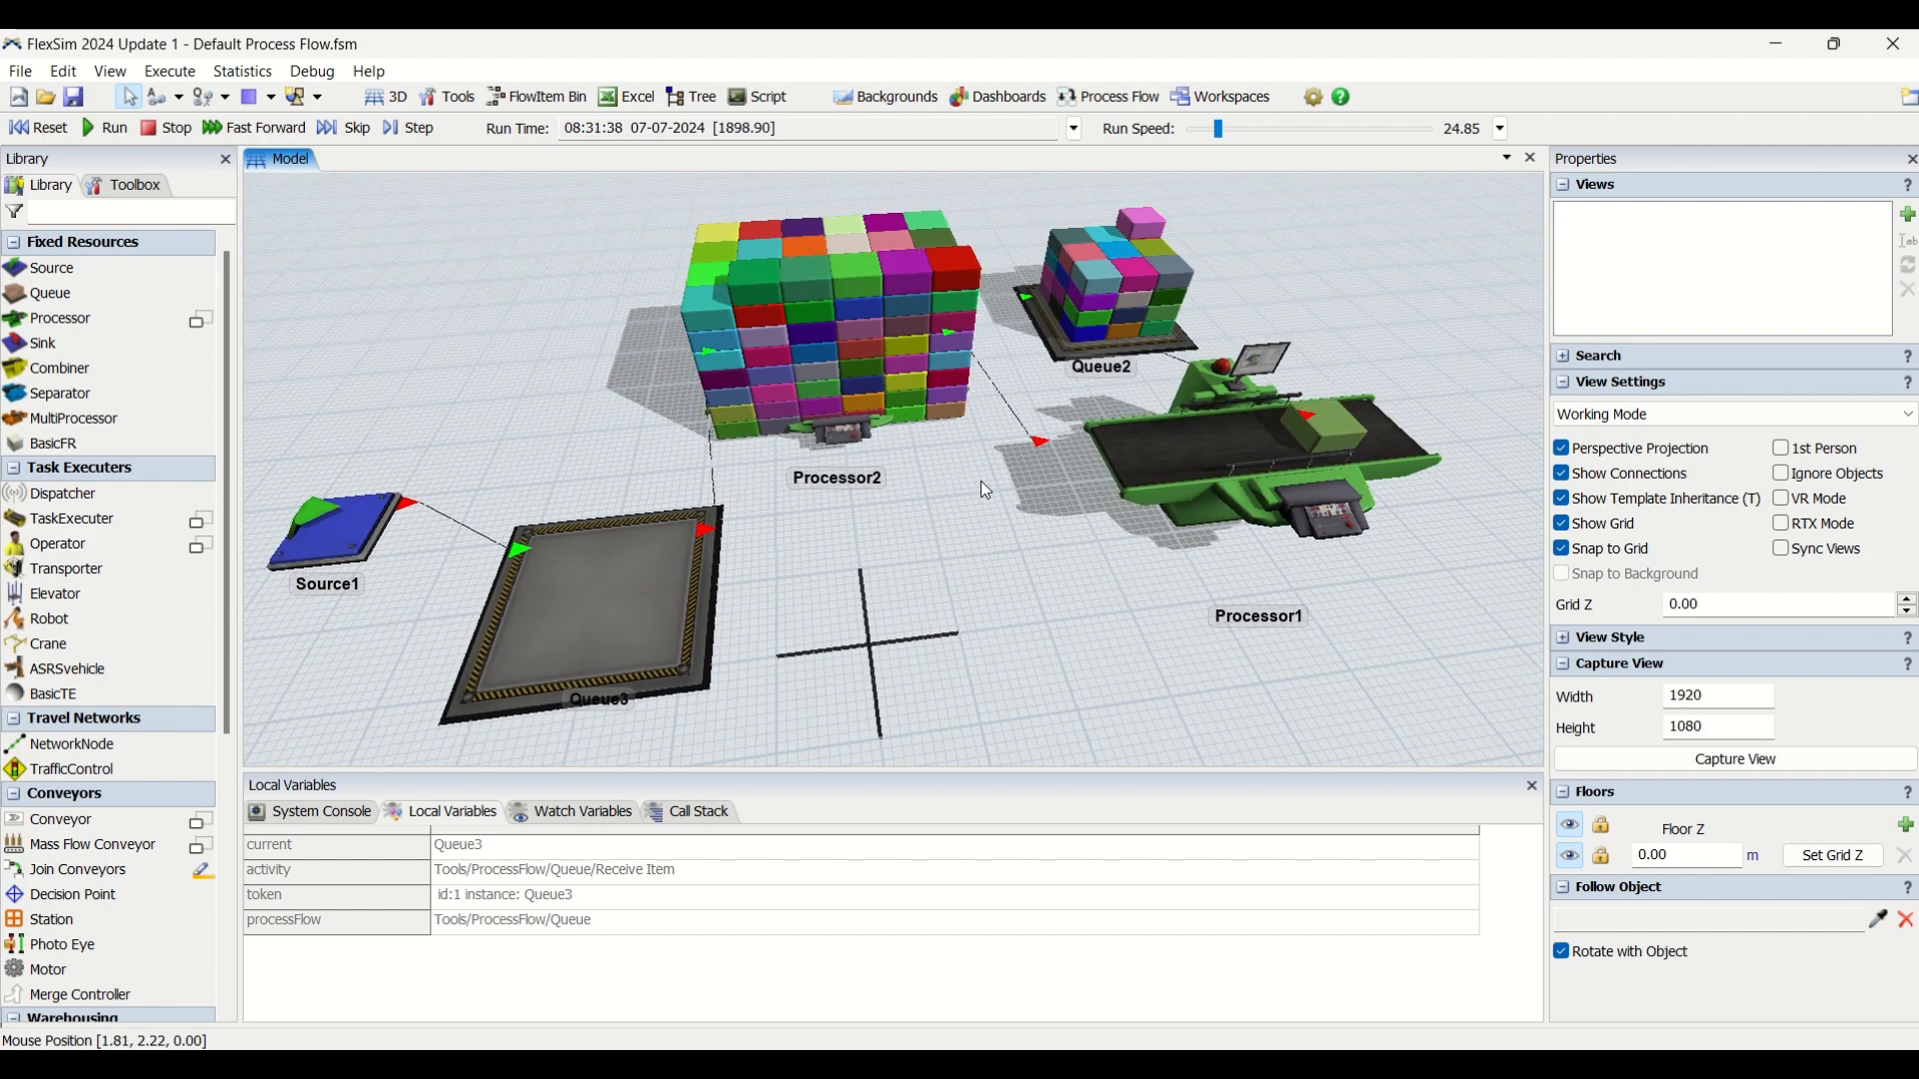
Examine the items on Processor2, Queue2 and Queue3 from several angles while the simulation runs.
scroll(981, 481, down, 5)
right_drag(979, 531, 937, 613)
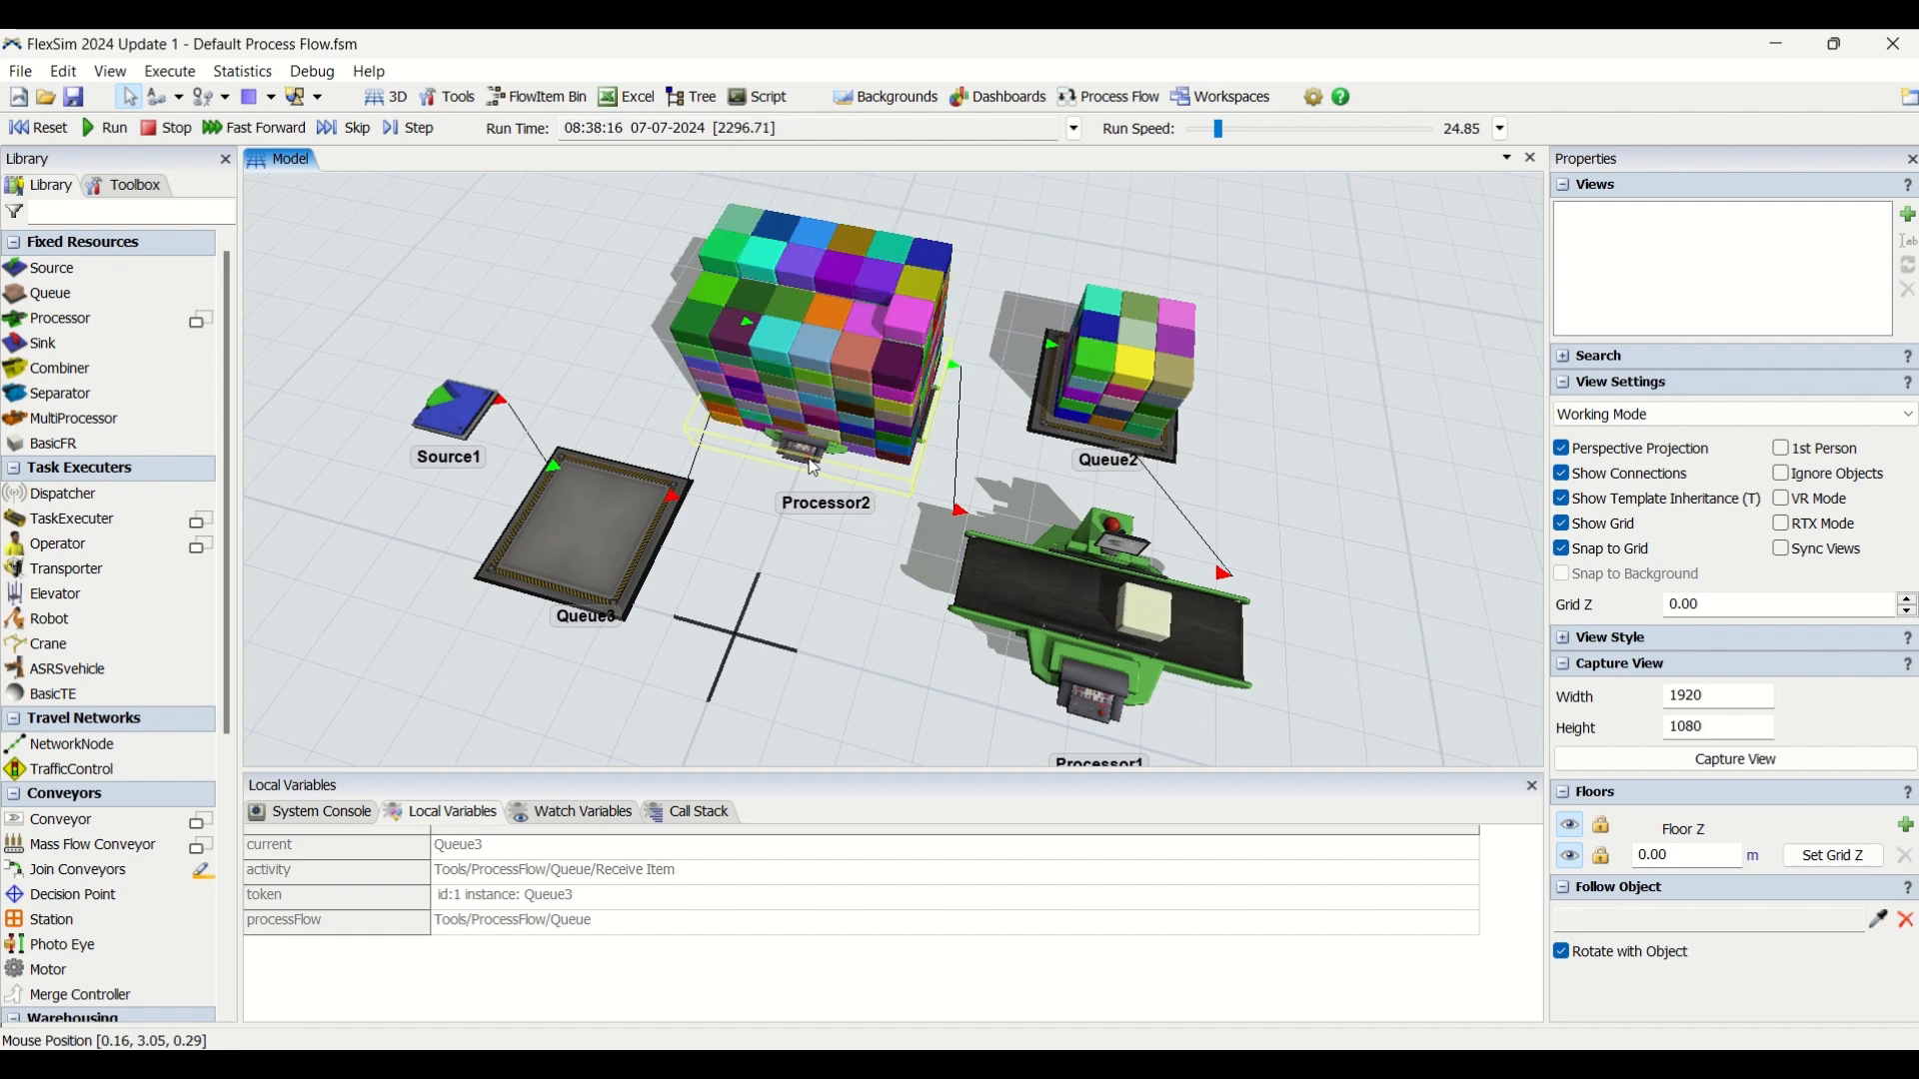
right_drag(784, 591, 806, 584)
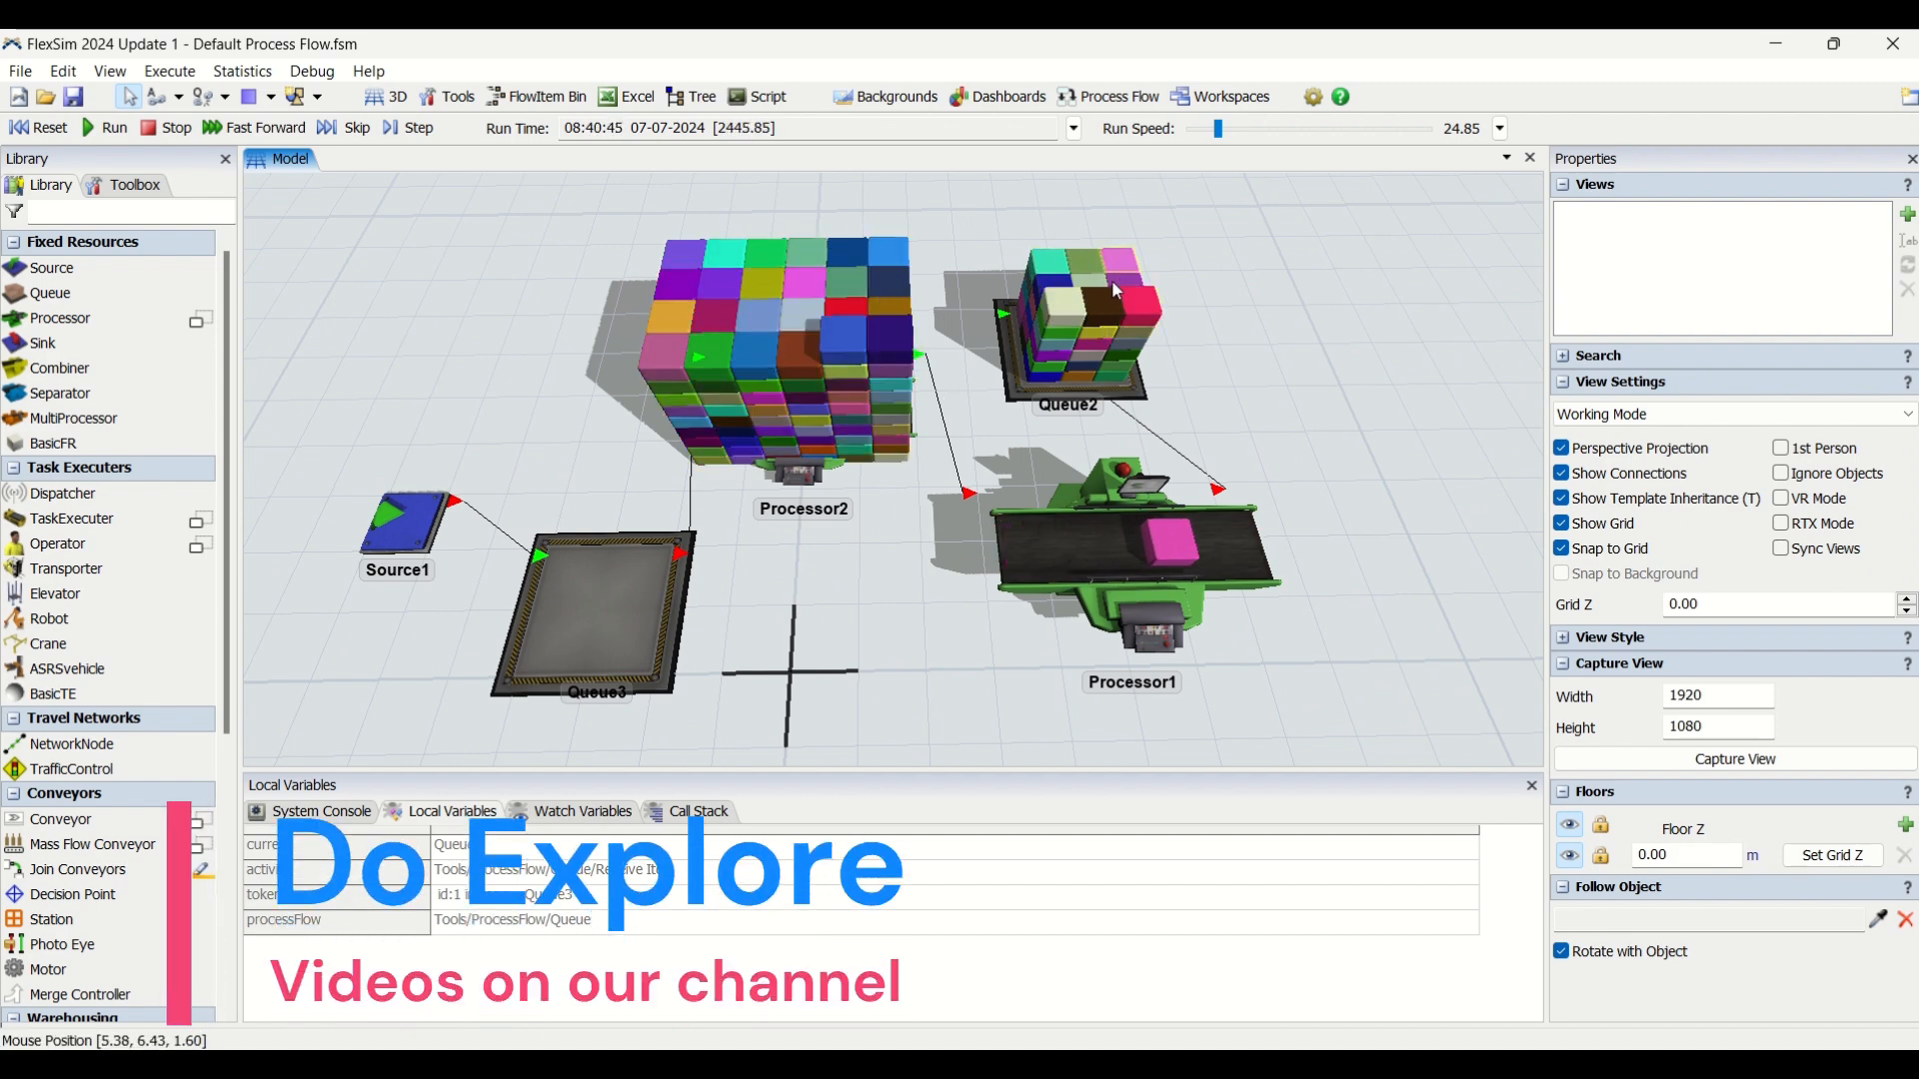
right_drag(861, 574, 899, 538)
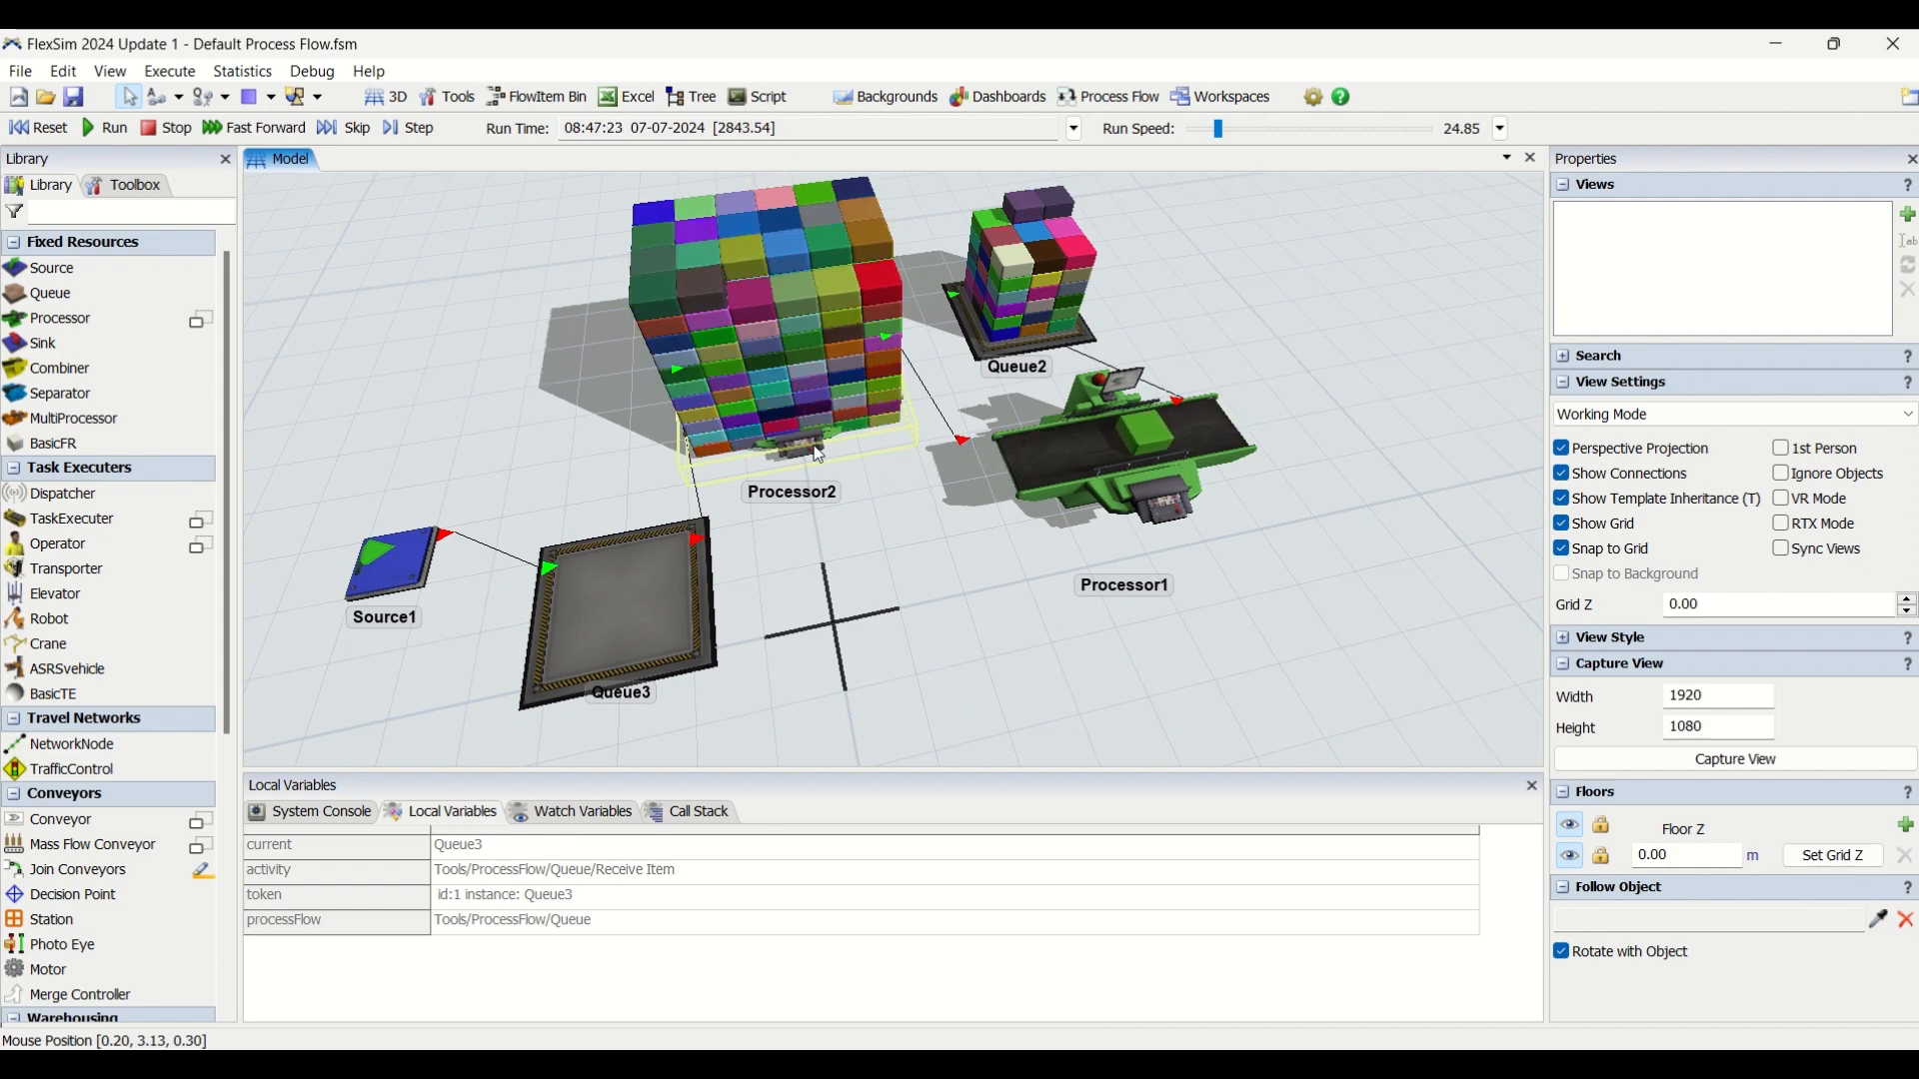
scroll(877, 580, down, 3)
scroll(877, 582, up, 4)
right_drag(957, 634, 973, 615)
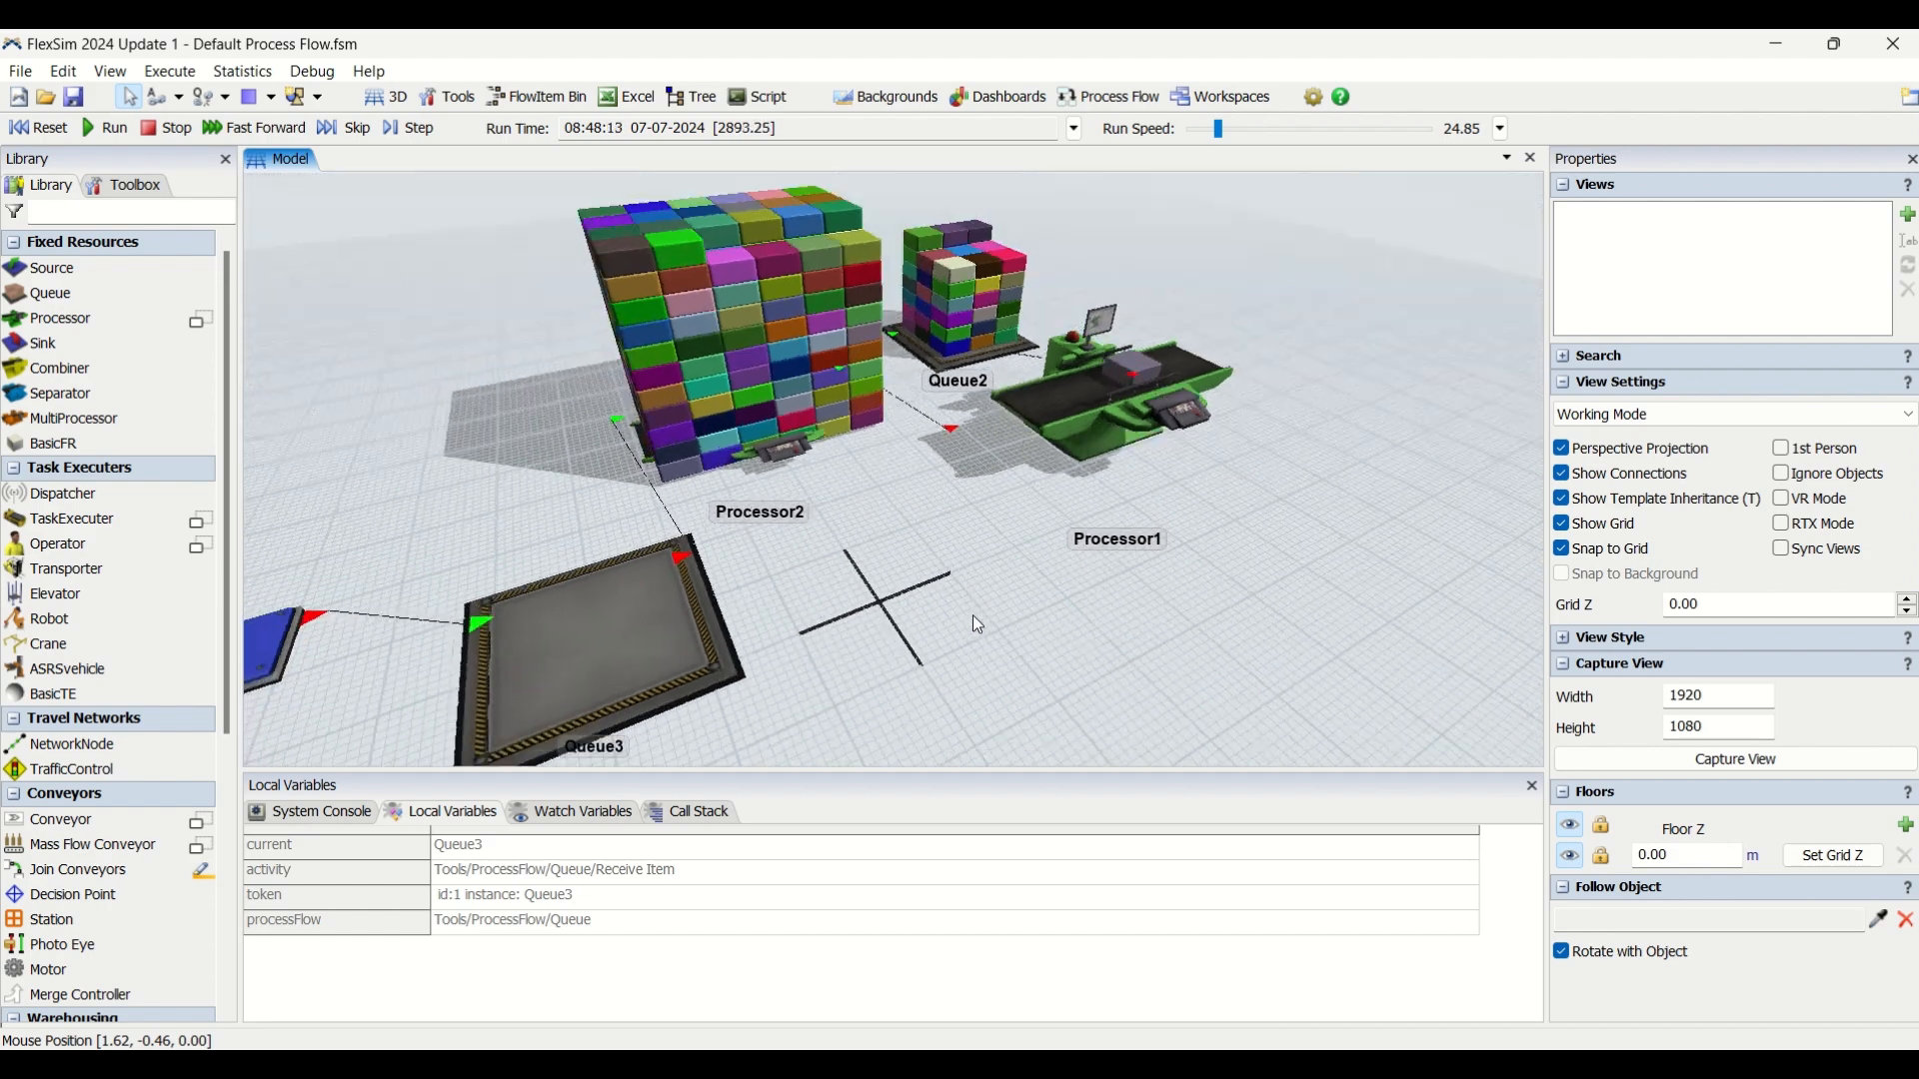
scroll(903, 507, down, 3)
mouse_move(905, 488)
right_down()
mouse_move(961, 517)
mouse_move(1076, 506)
mouse_move(889, 512)
right_up()
click(1039, 98)
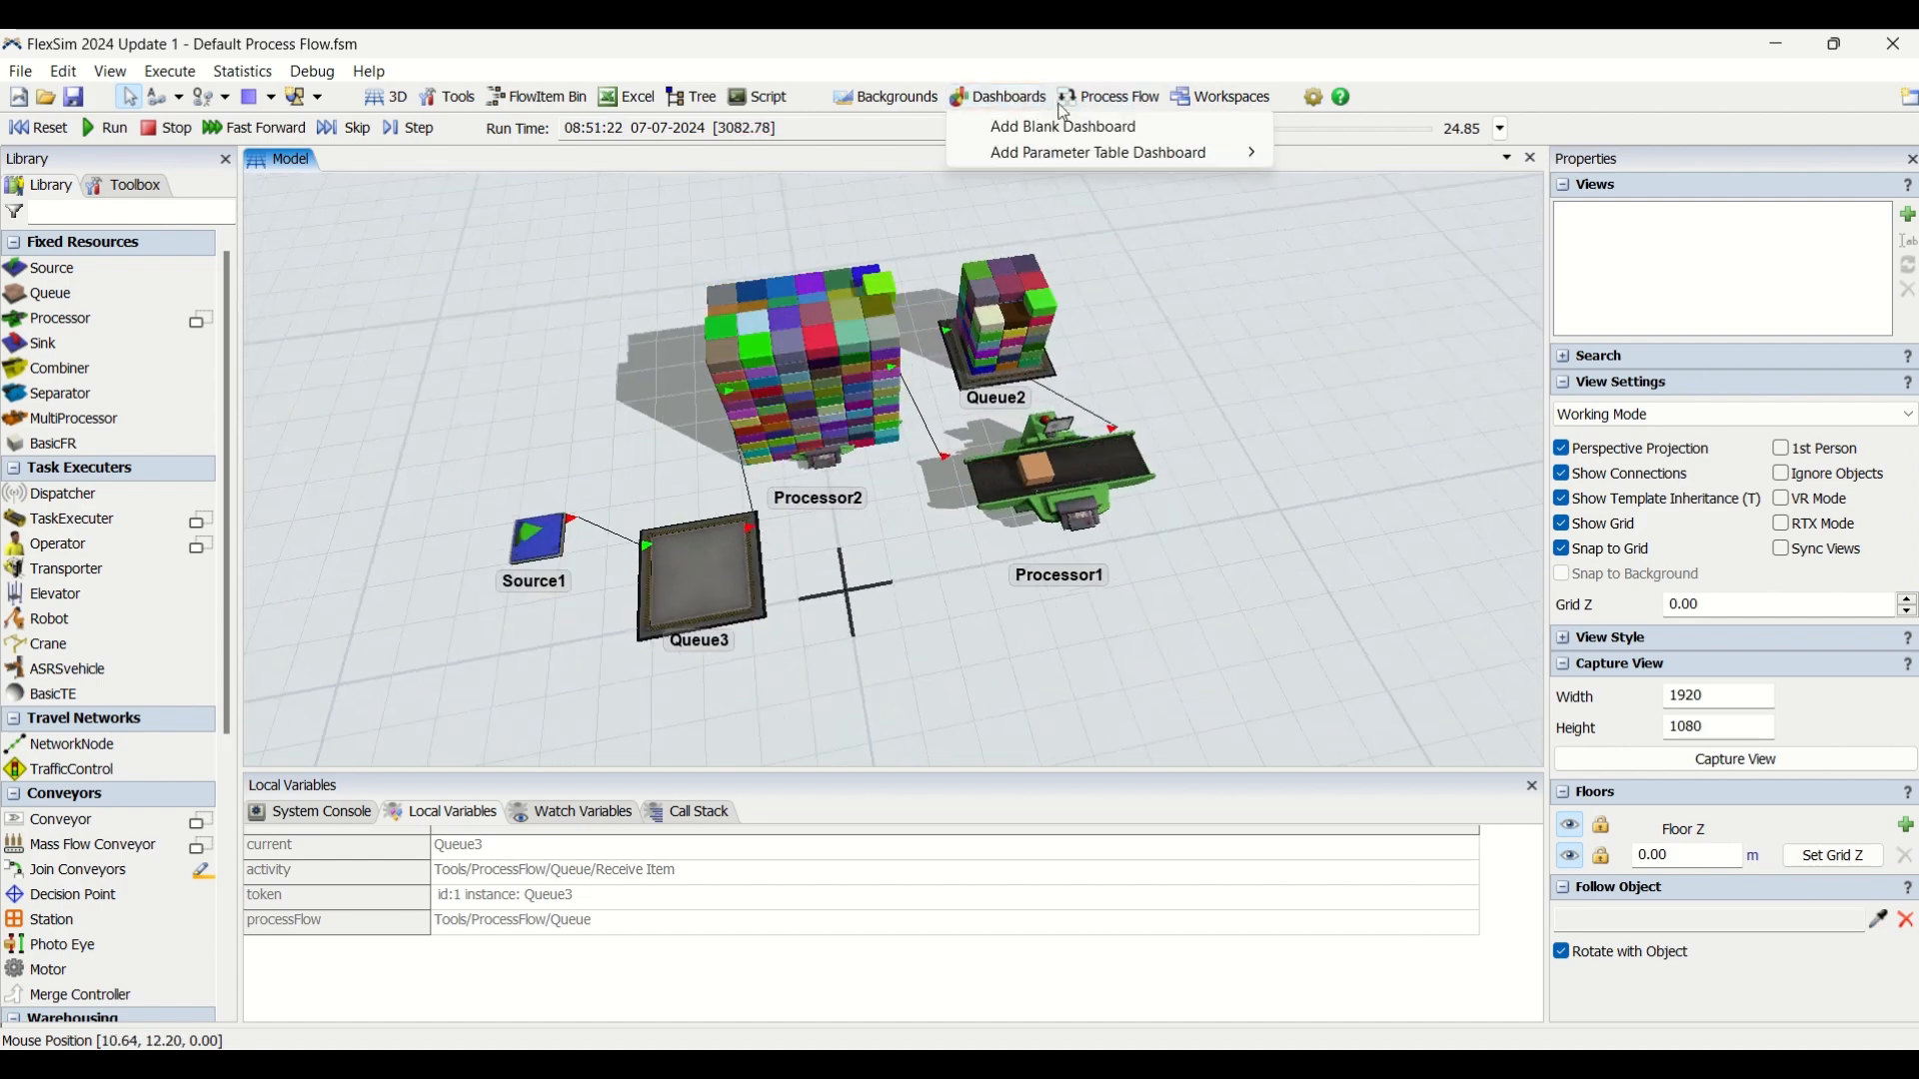
click(1121, 98)
mouse_move(1185, 222)
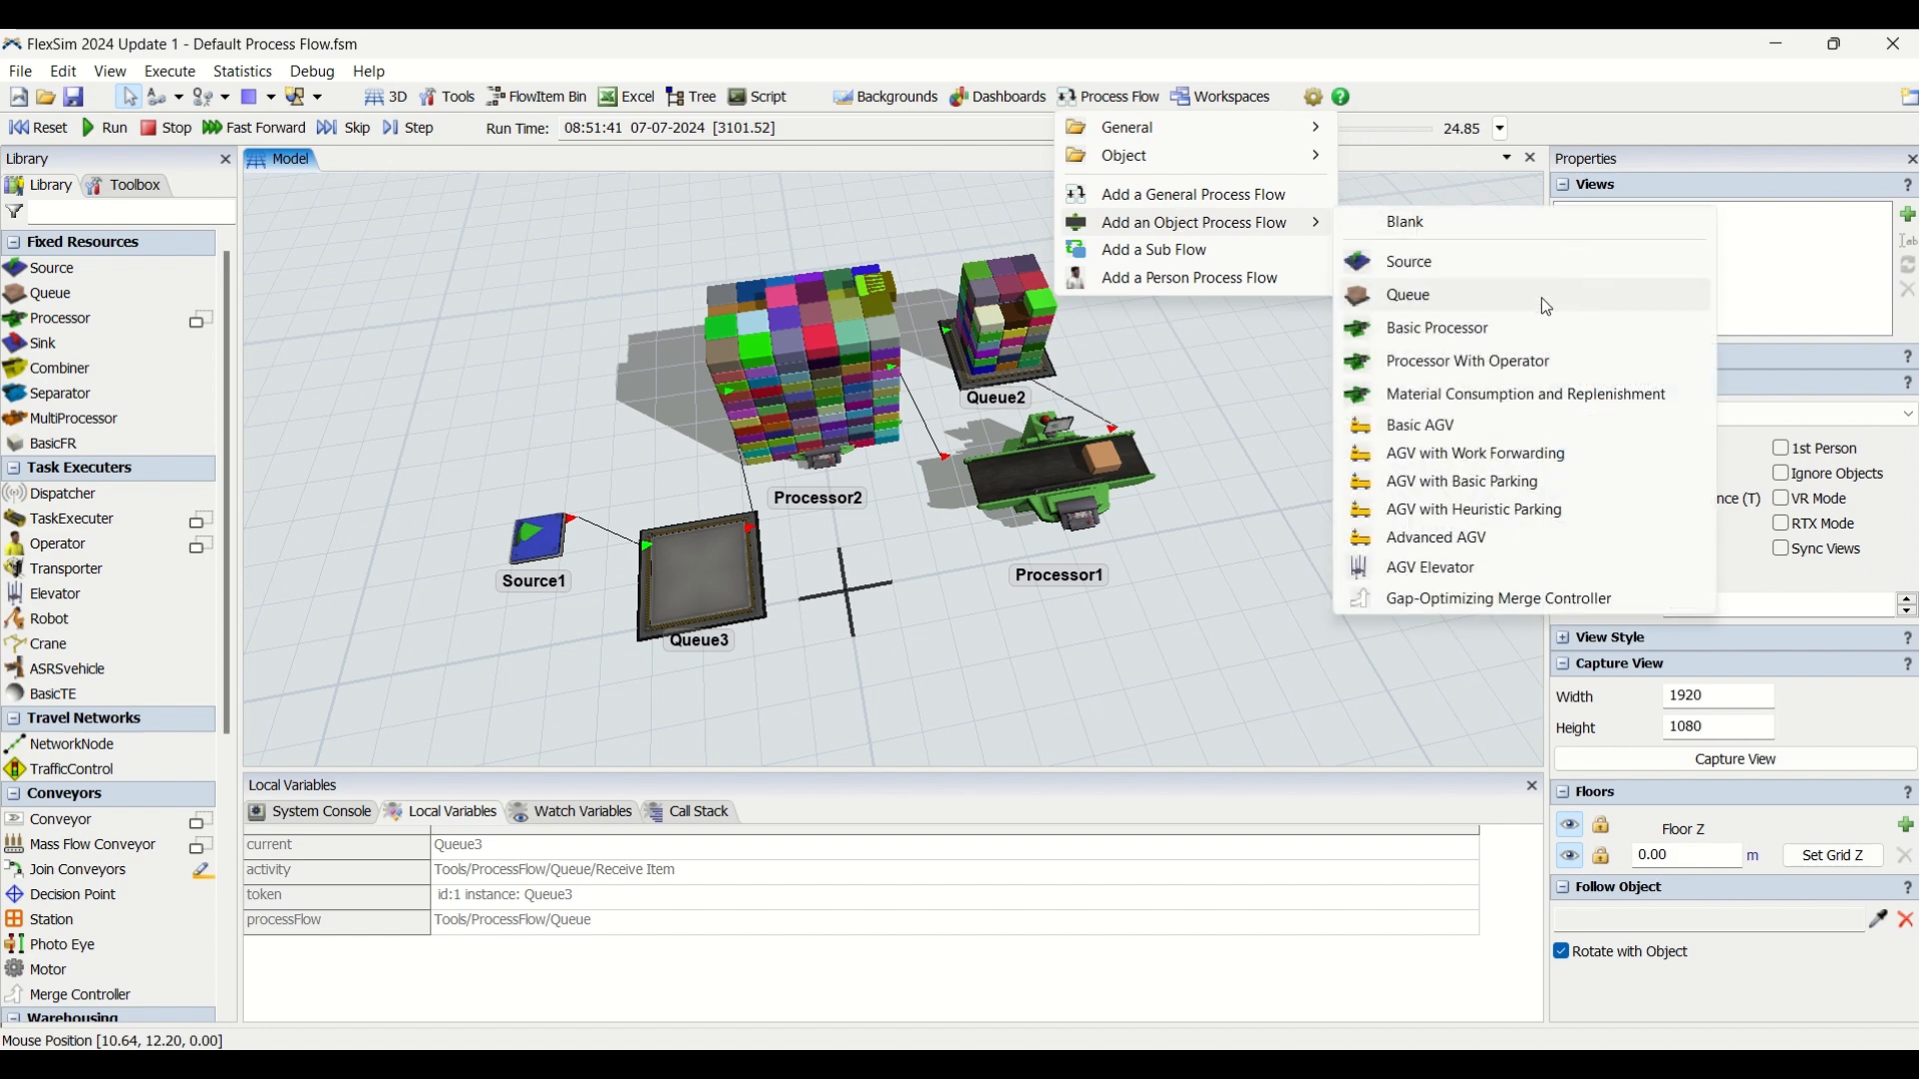
click(958, 607)
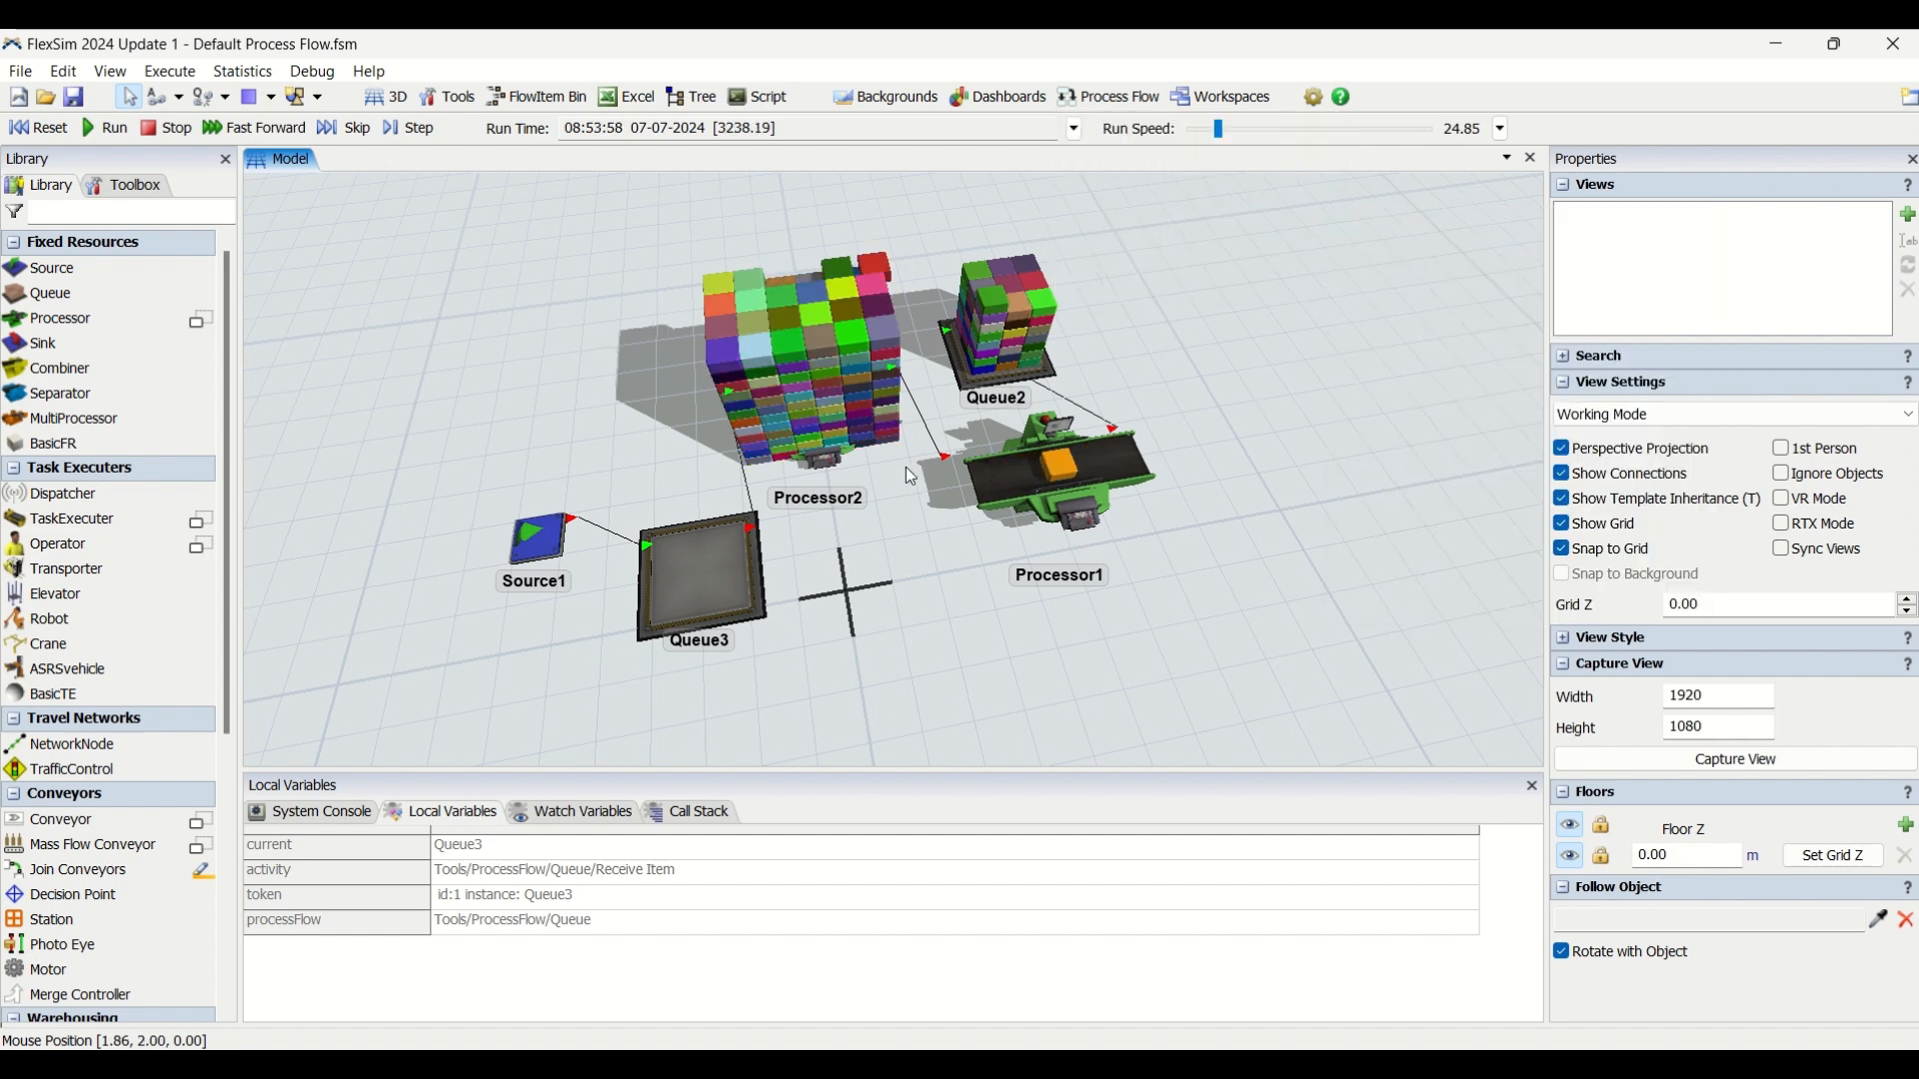
drag(926, 512, 881, 519)
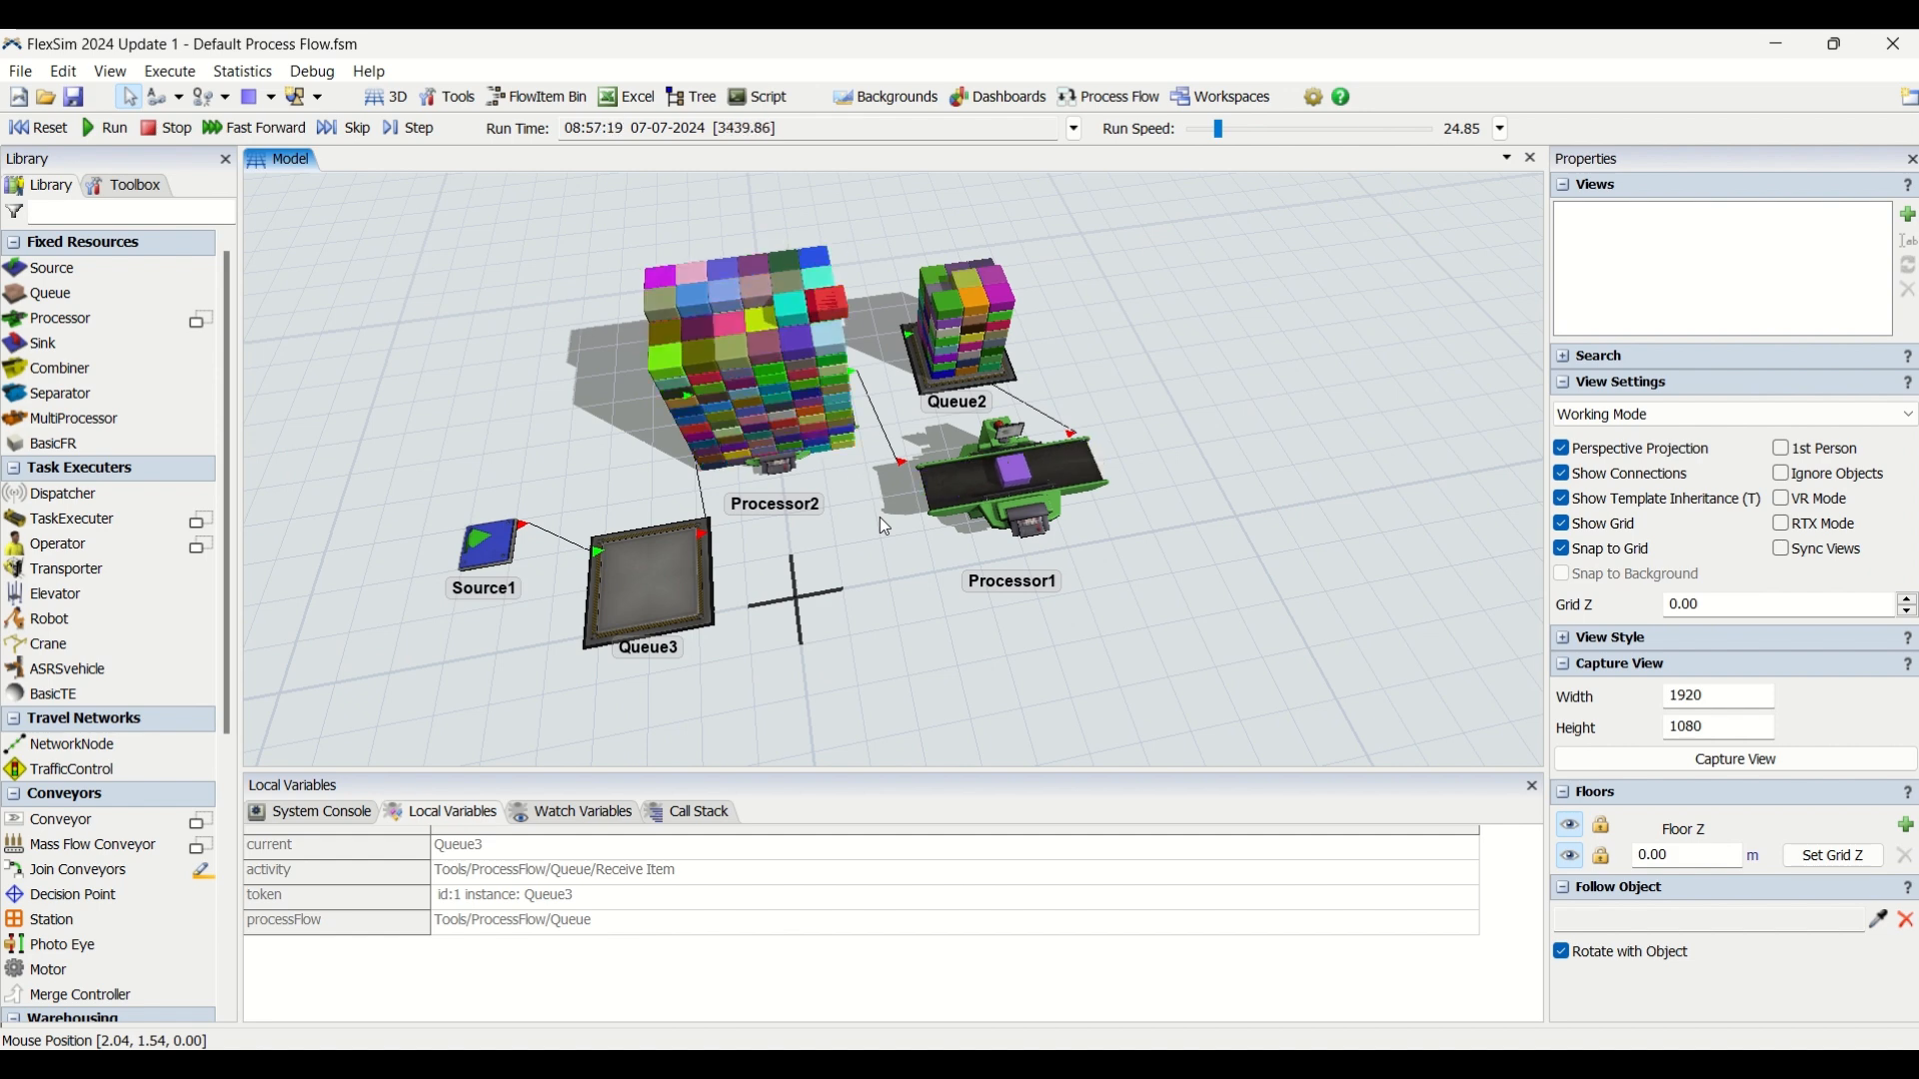
mouse_move(863, 492)
mouse_down()
mouse_move(879, 515)
mouse_move(867, 502)
mouse_up()
mouse_move(907, 583)
right_down()
mouse_move(864, 577)
mouse_move(915, 577)
right_up()
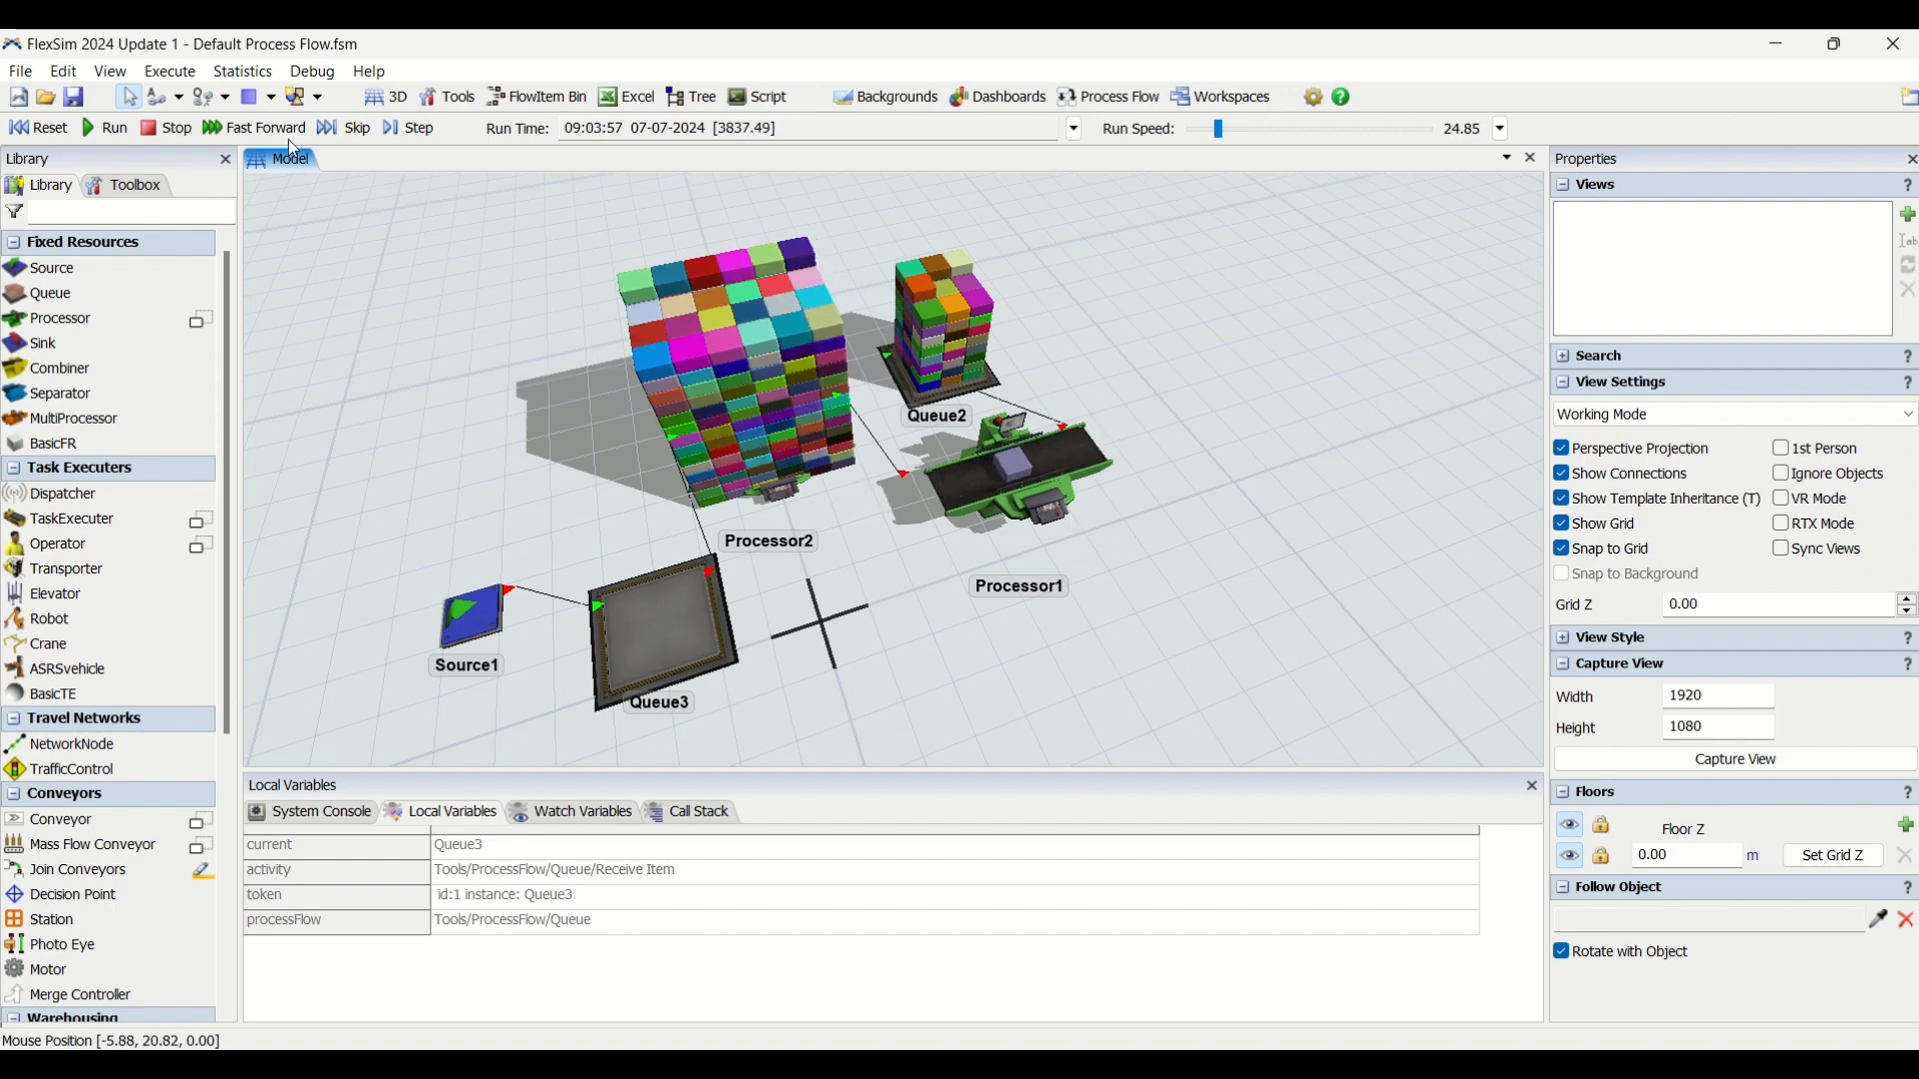
Reset the model and delete the Queue object process flow, confirming its removal although it is attached to model objects.
click(38, 127)
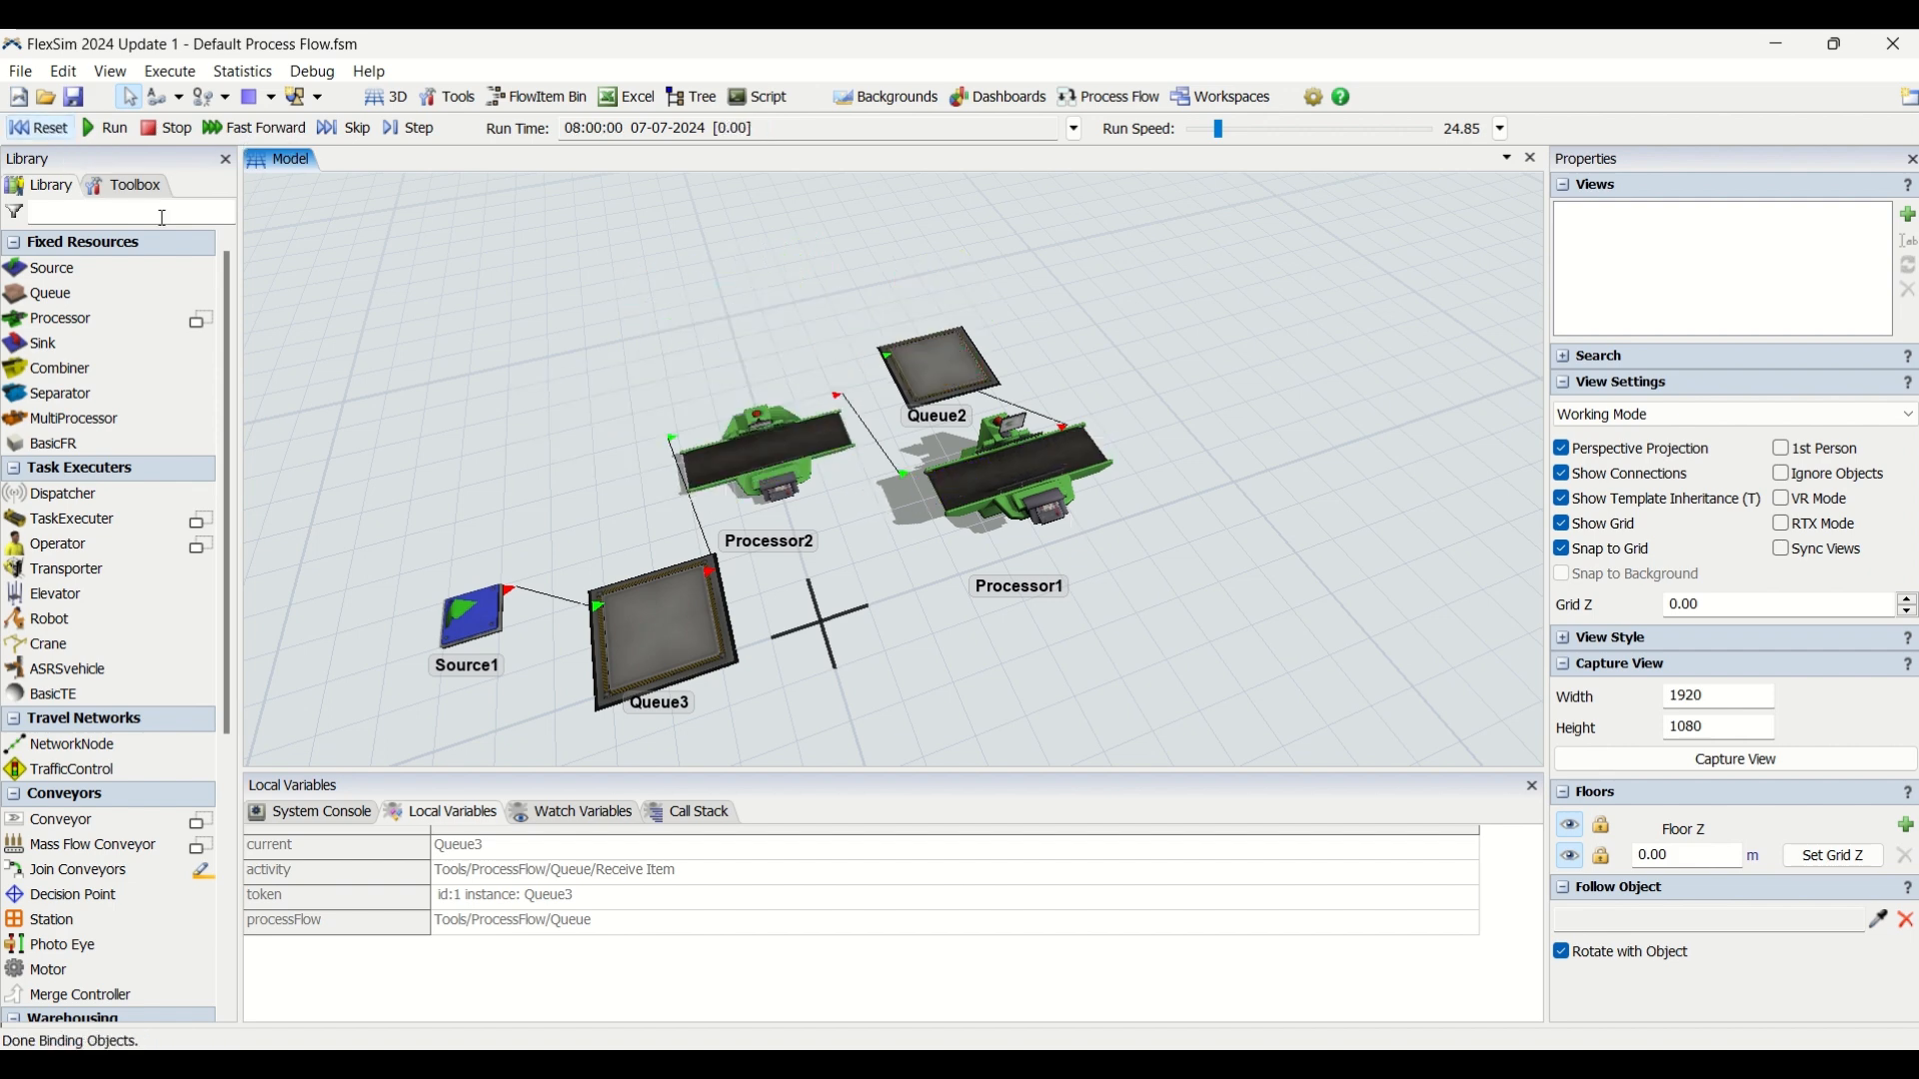
click(130, 185)
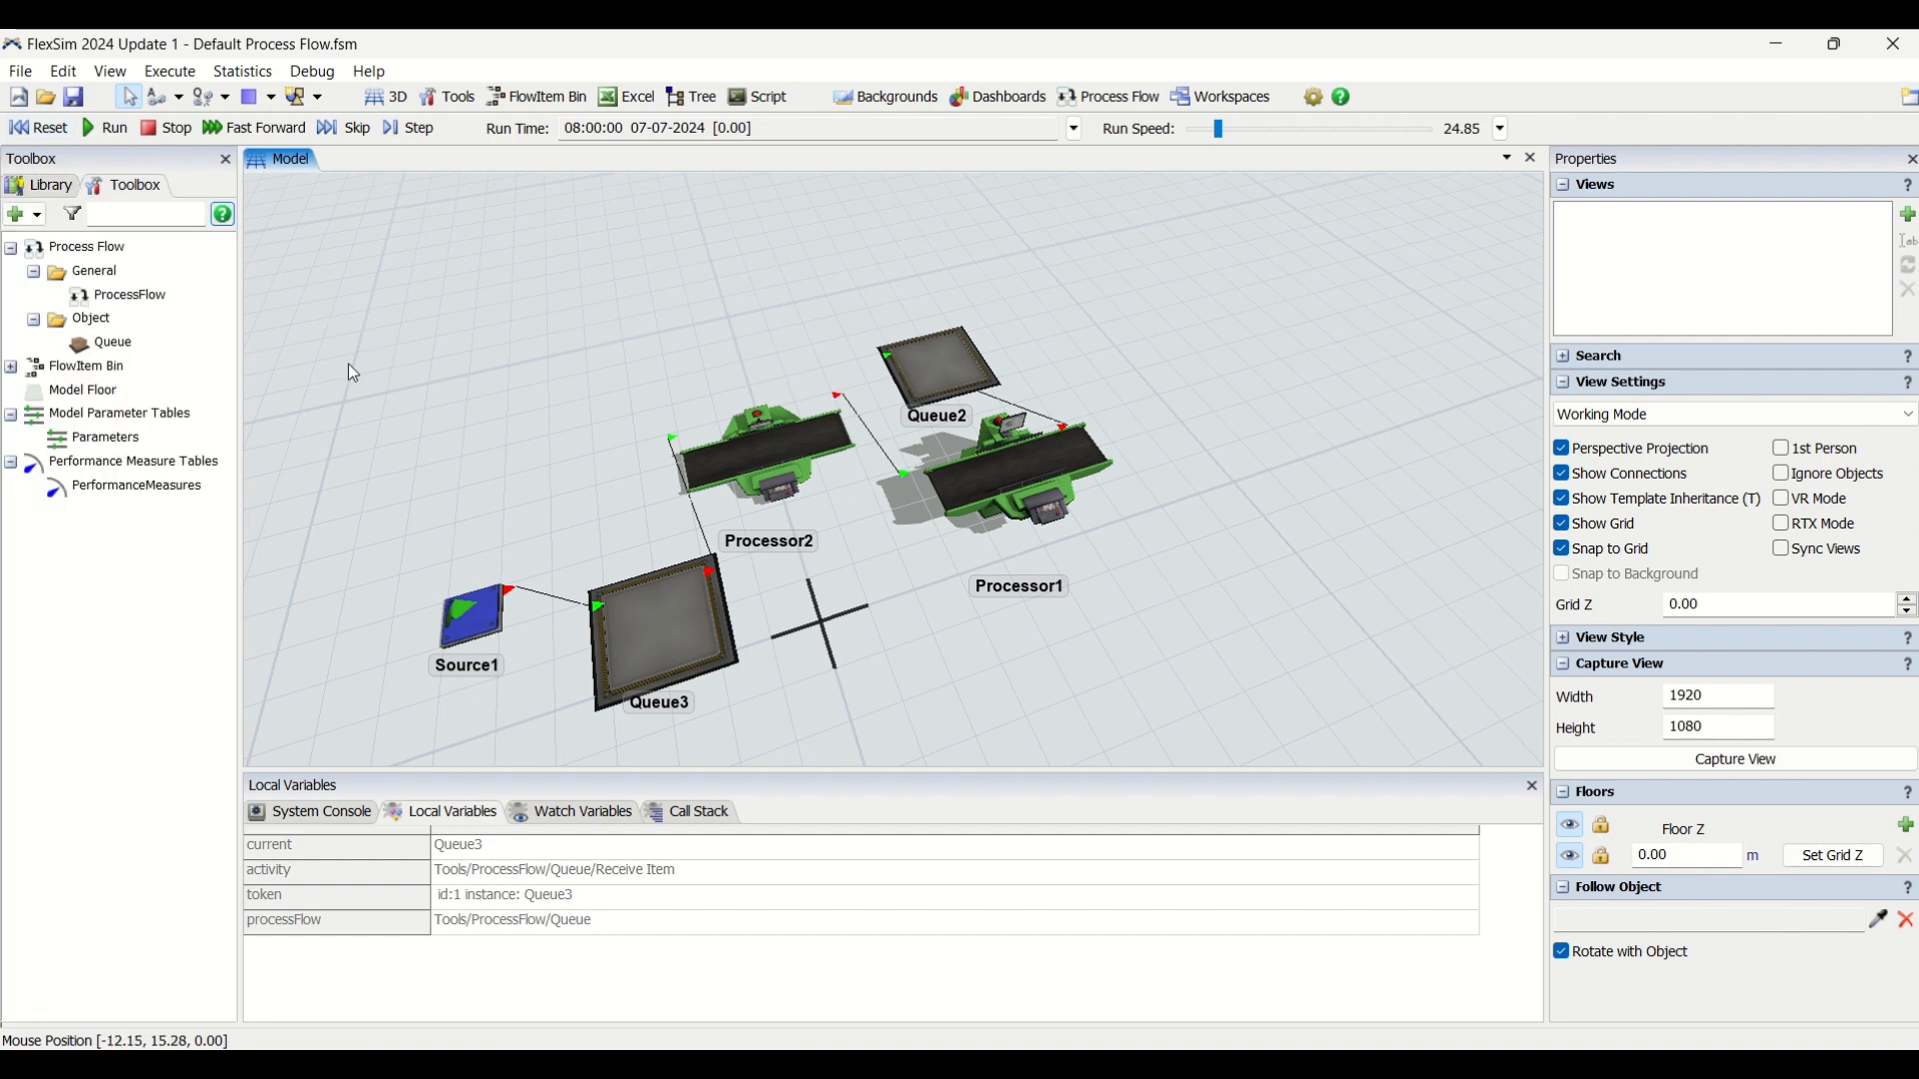
right_click(101, 345)
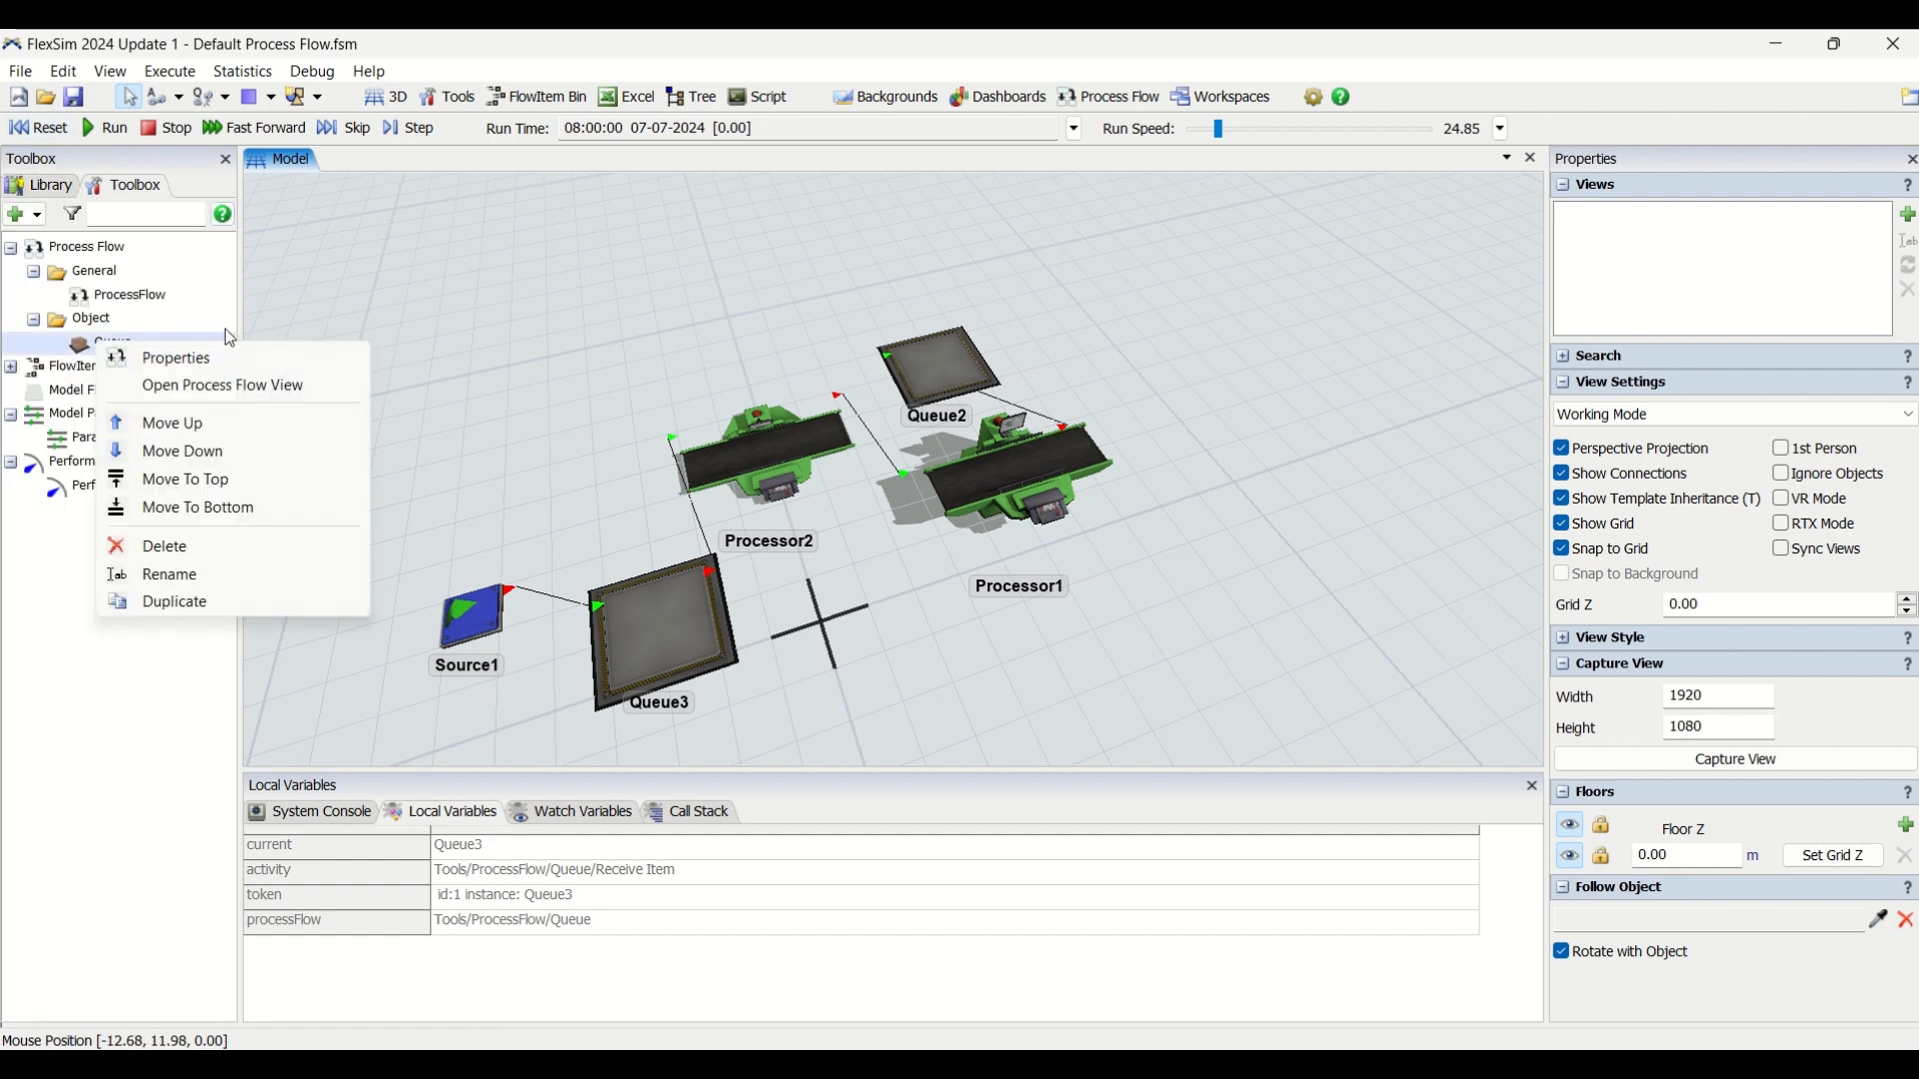
click(260, 546)
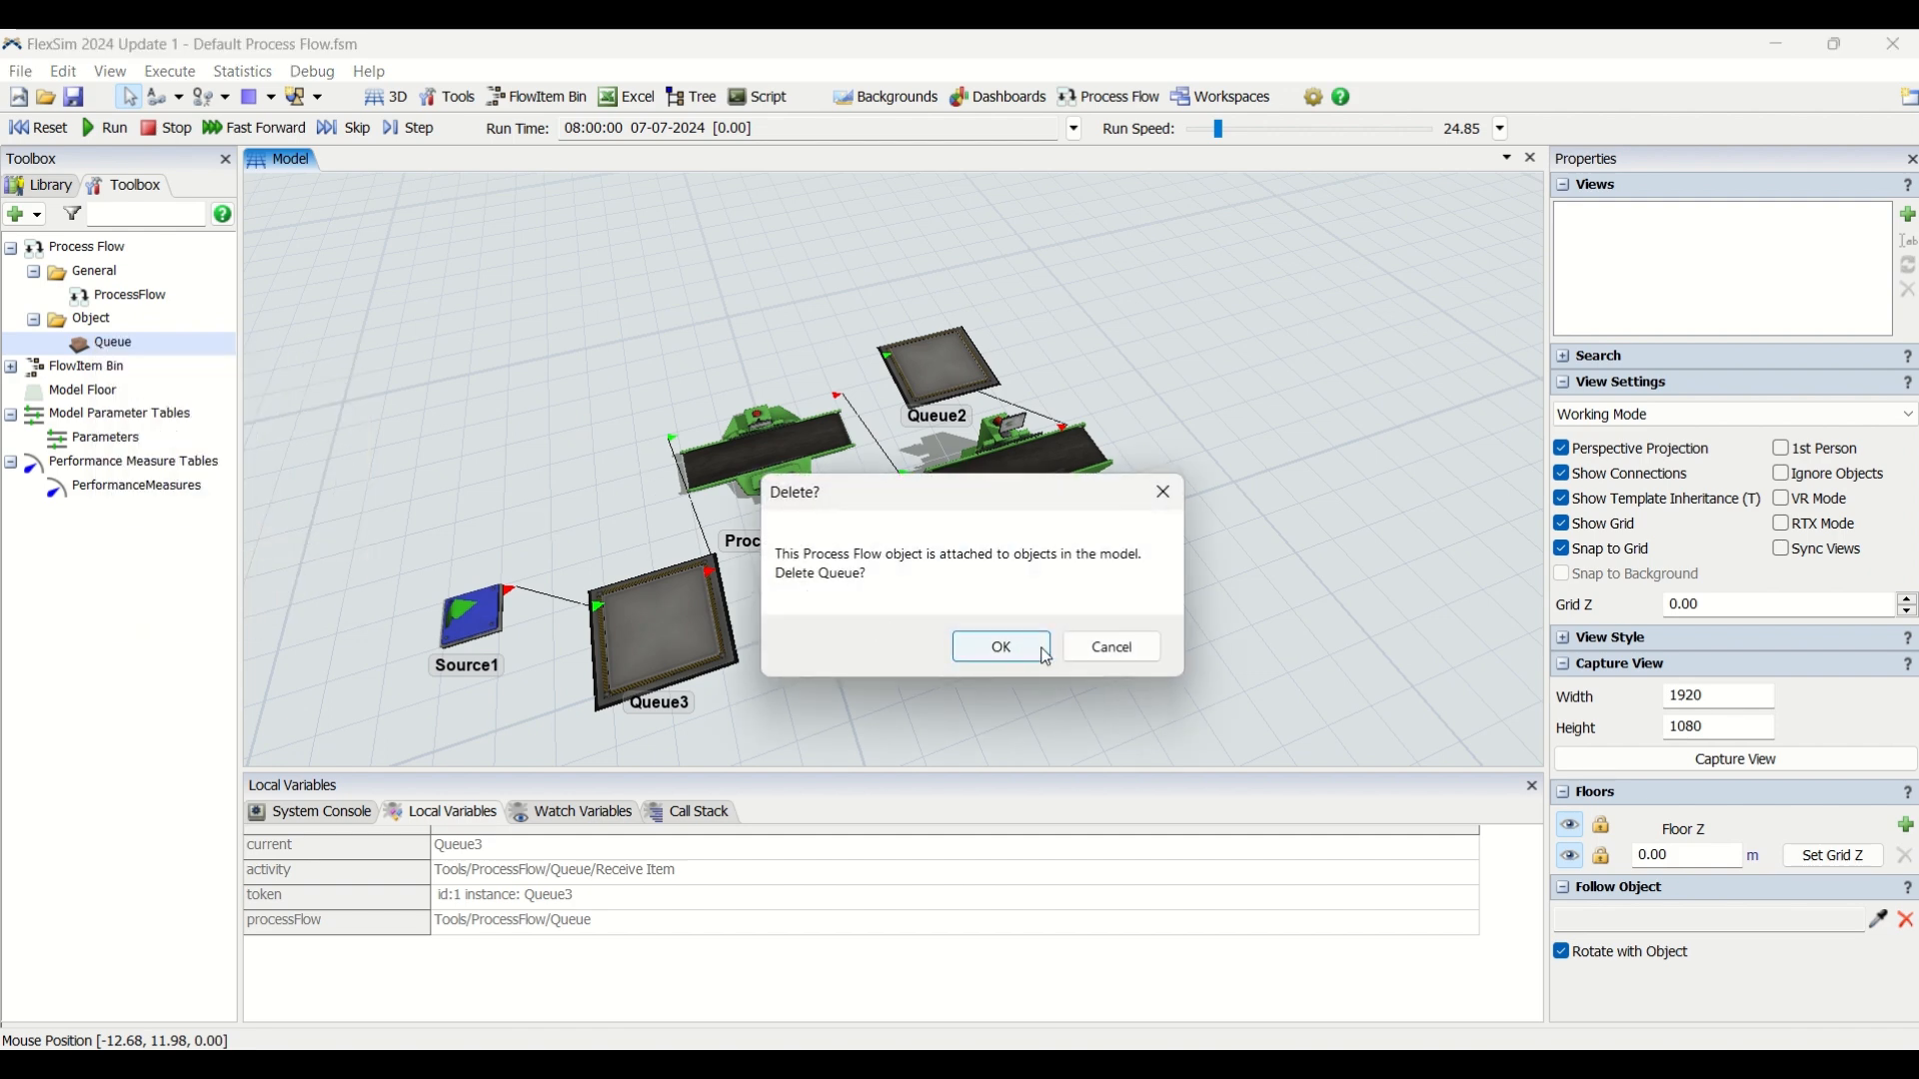
click(1046, 656)
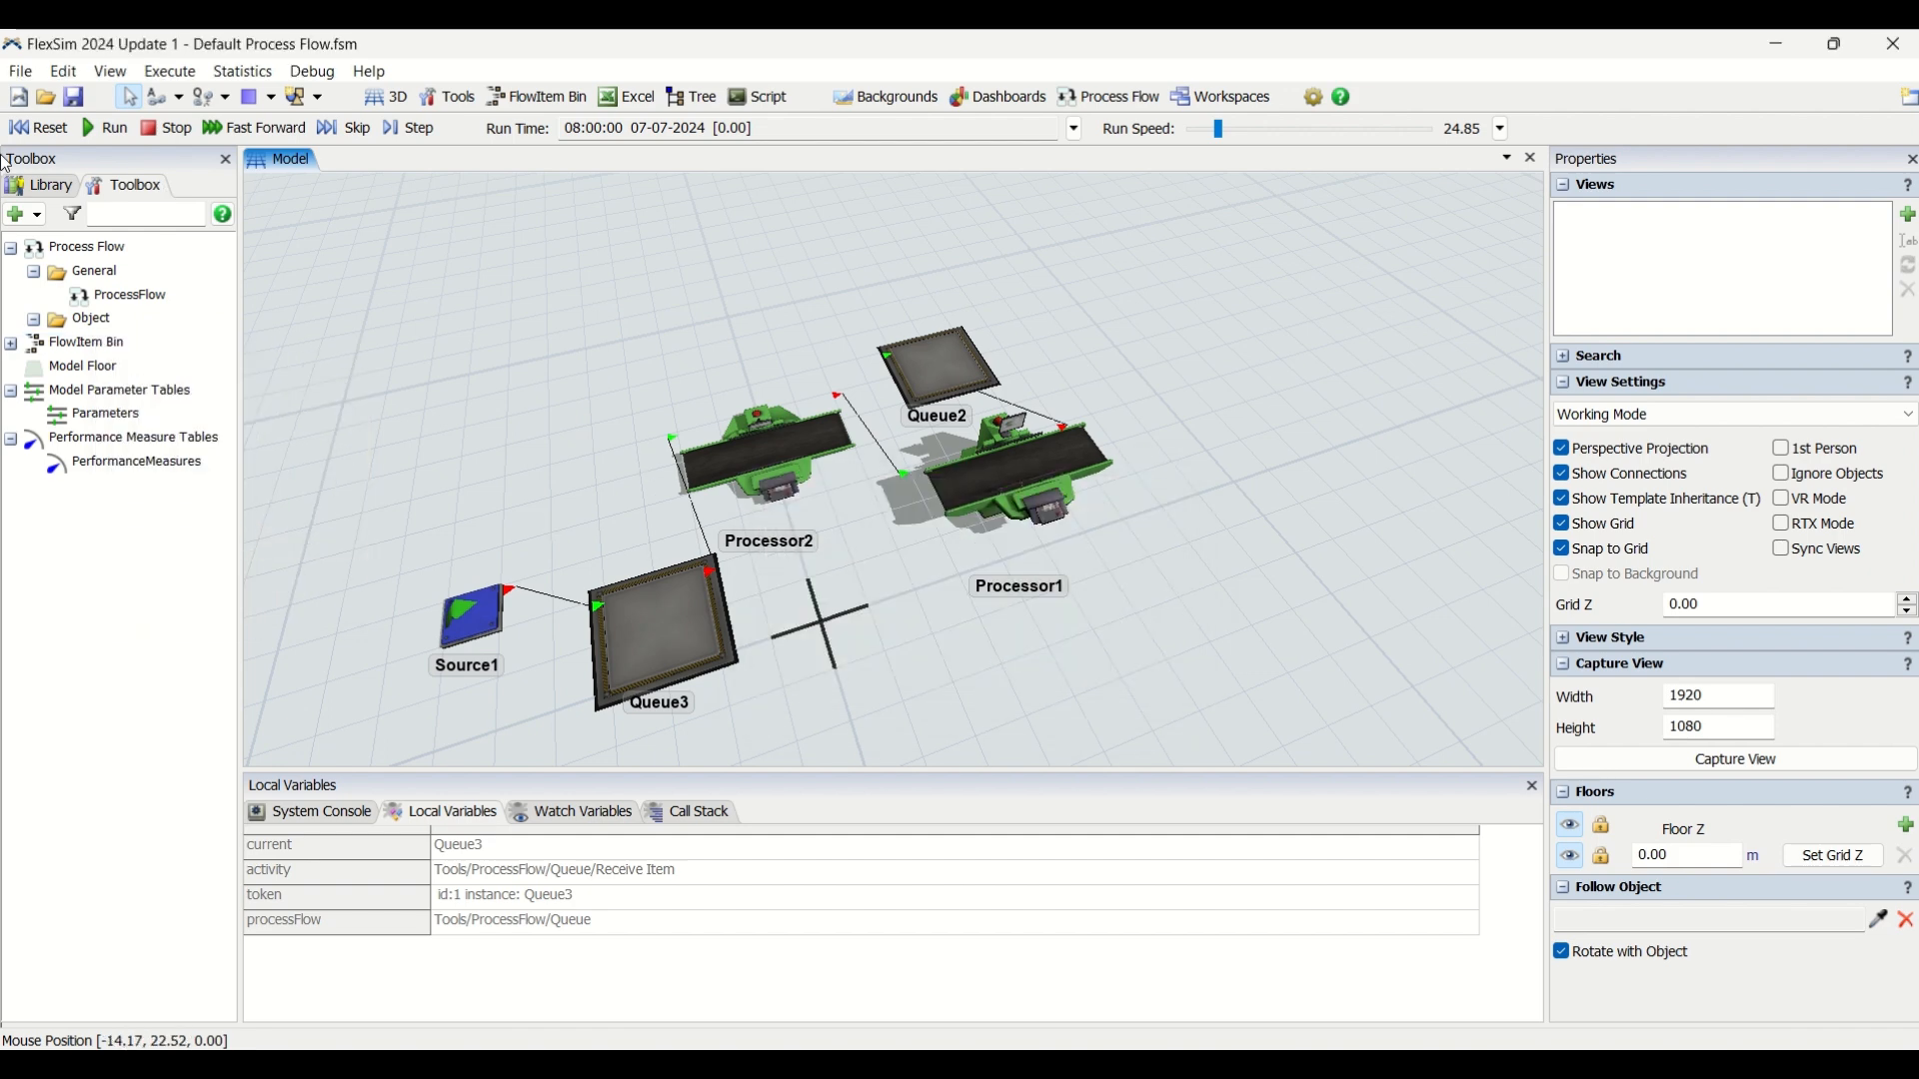
Run the simulation again and observe how Queue3 handles items without the Queue process flow.
click(108, 128)
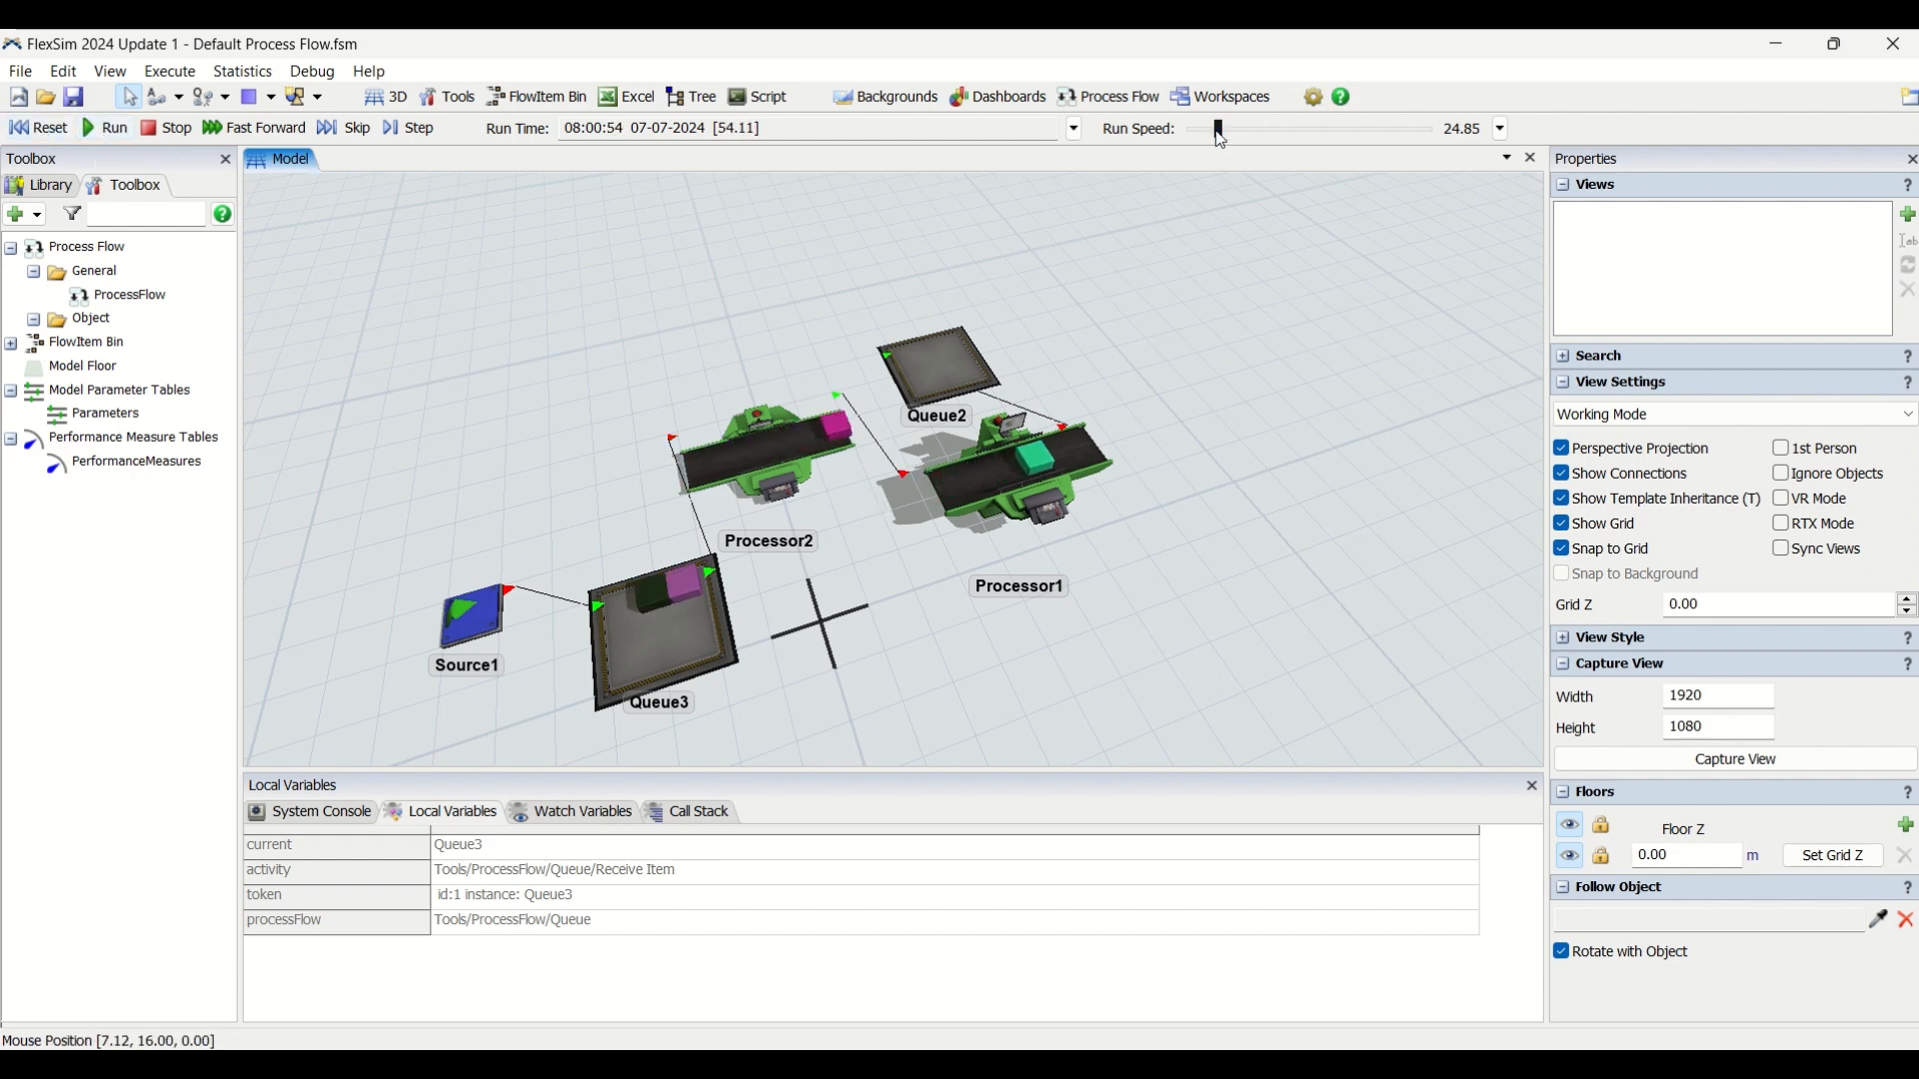
right_drag(905, 678, 910, 669)
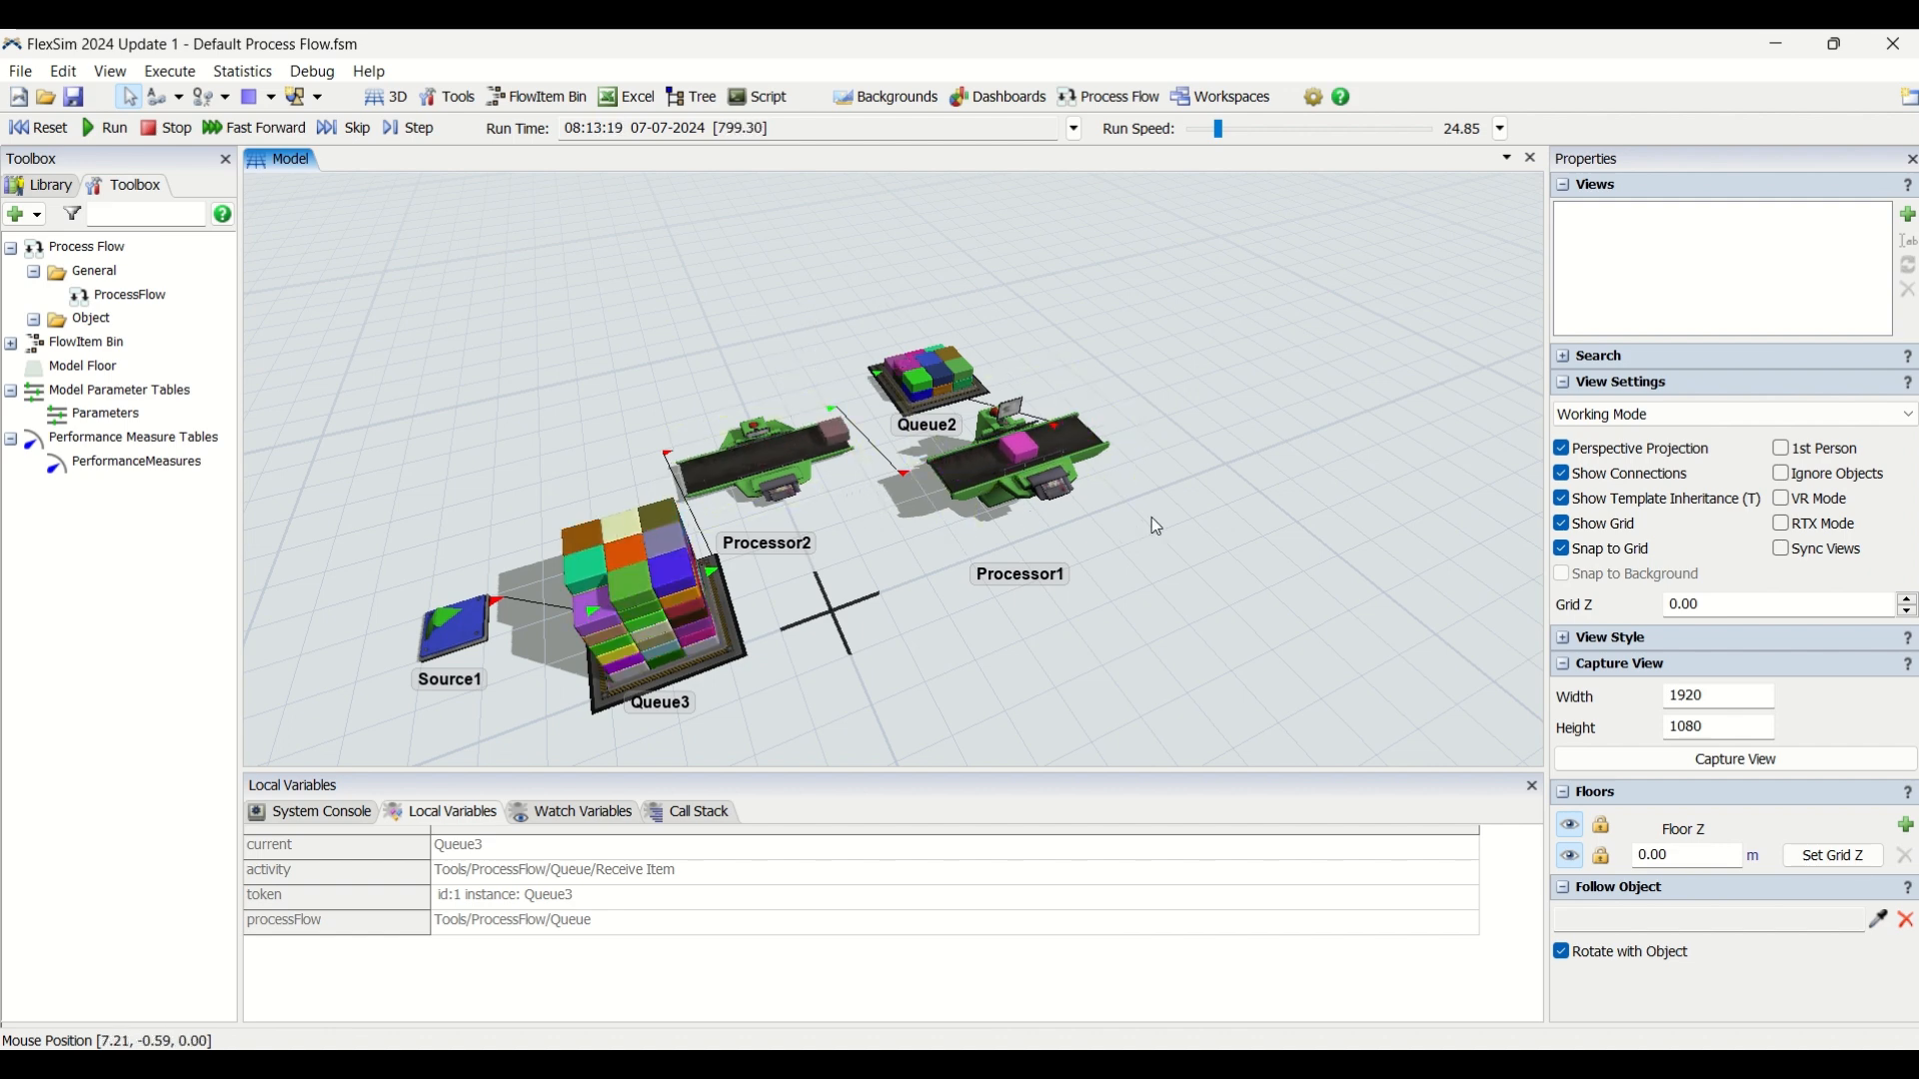
Add an object process flow to the model from the predefined Queue template.
click(1116, 104)
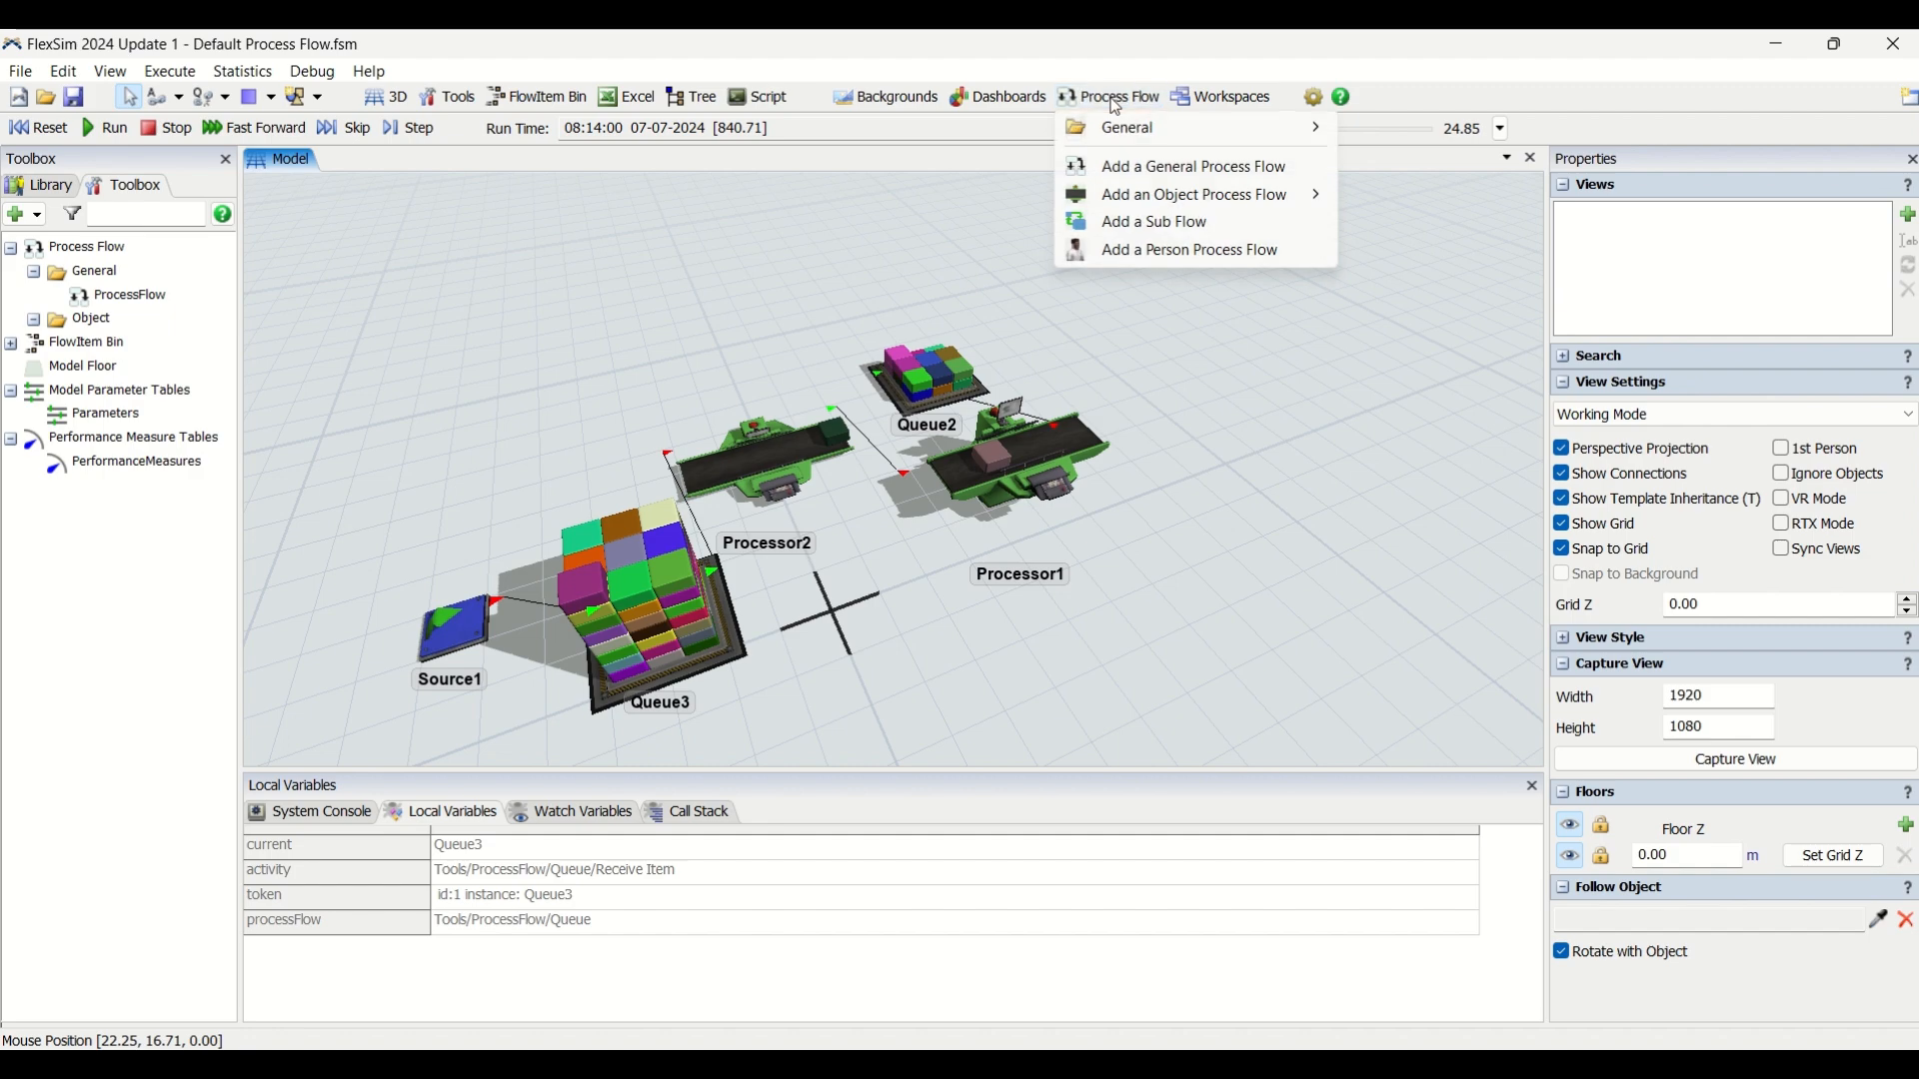
mouse_move(1122, 196)
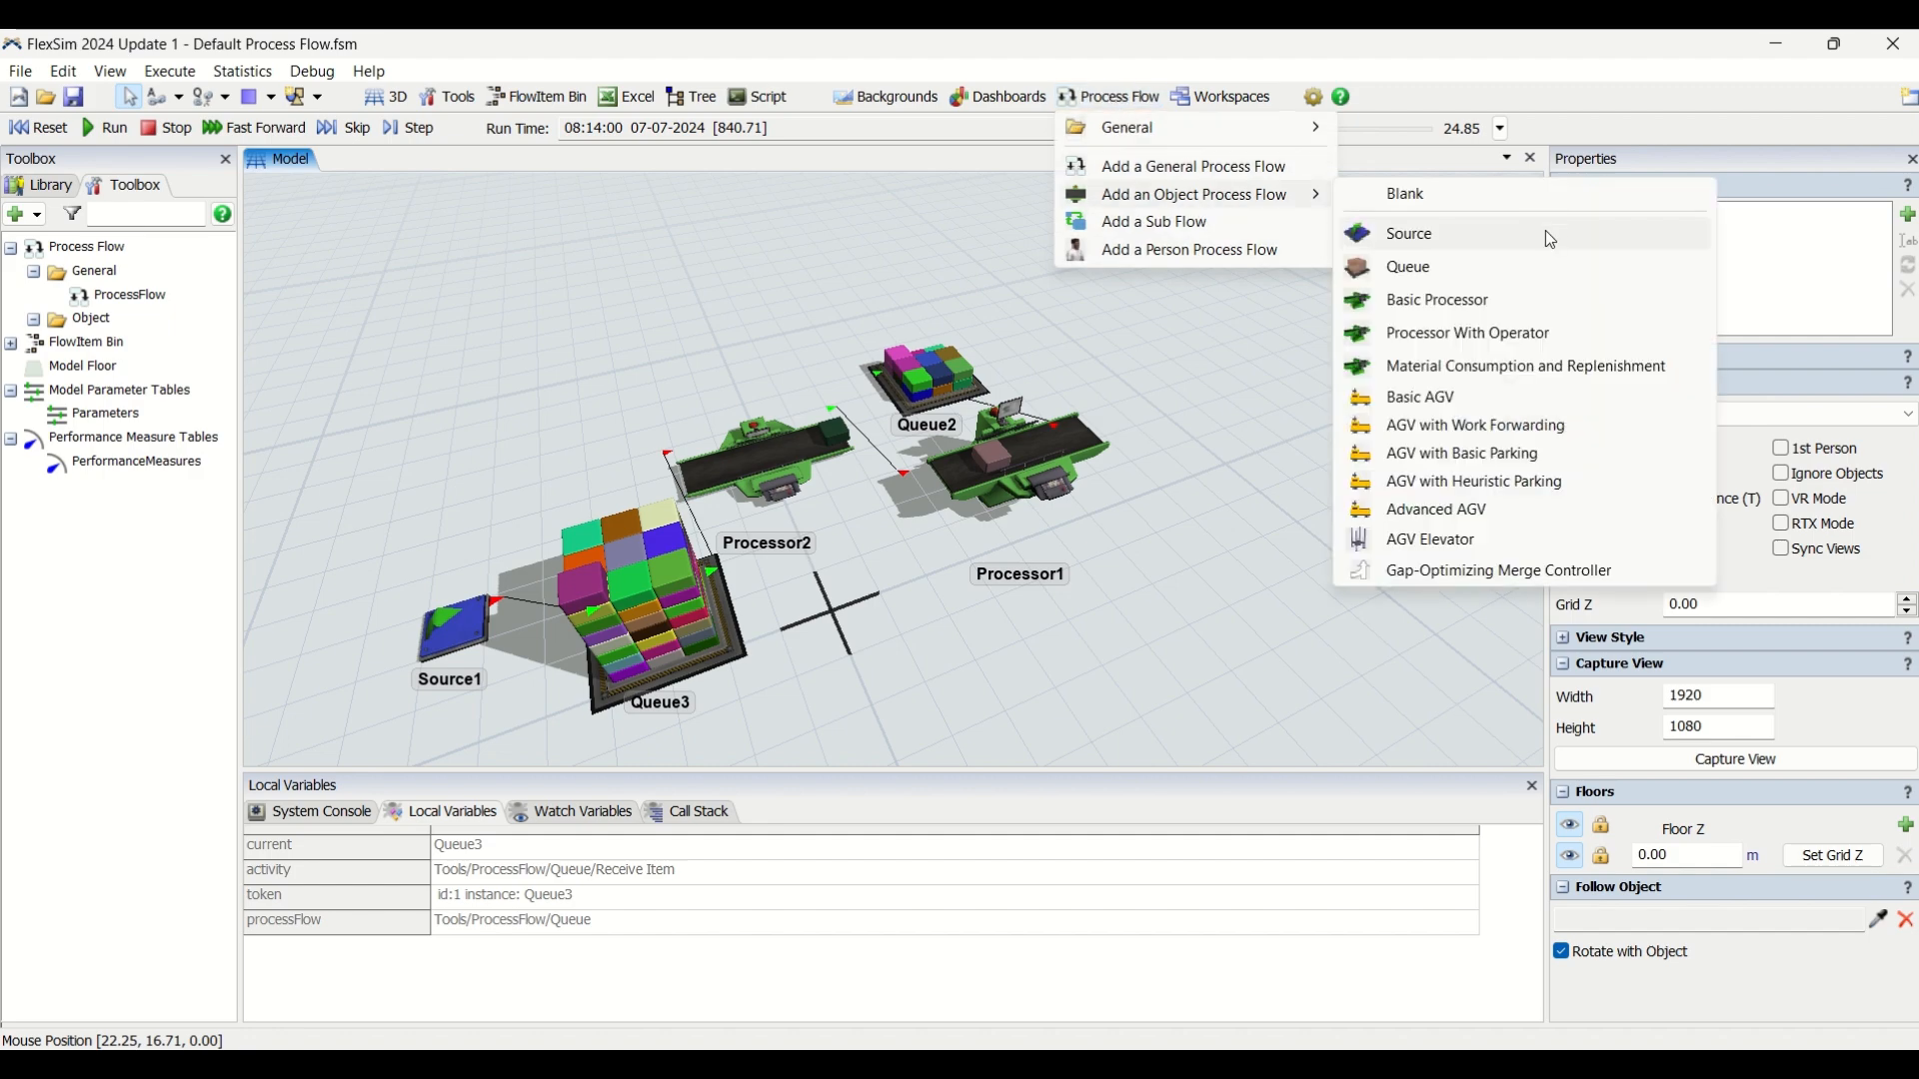
click(1517, 270)
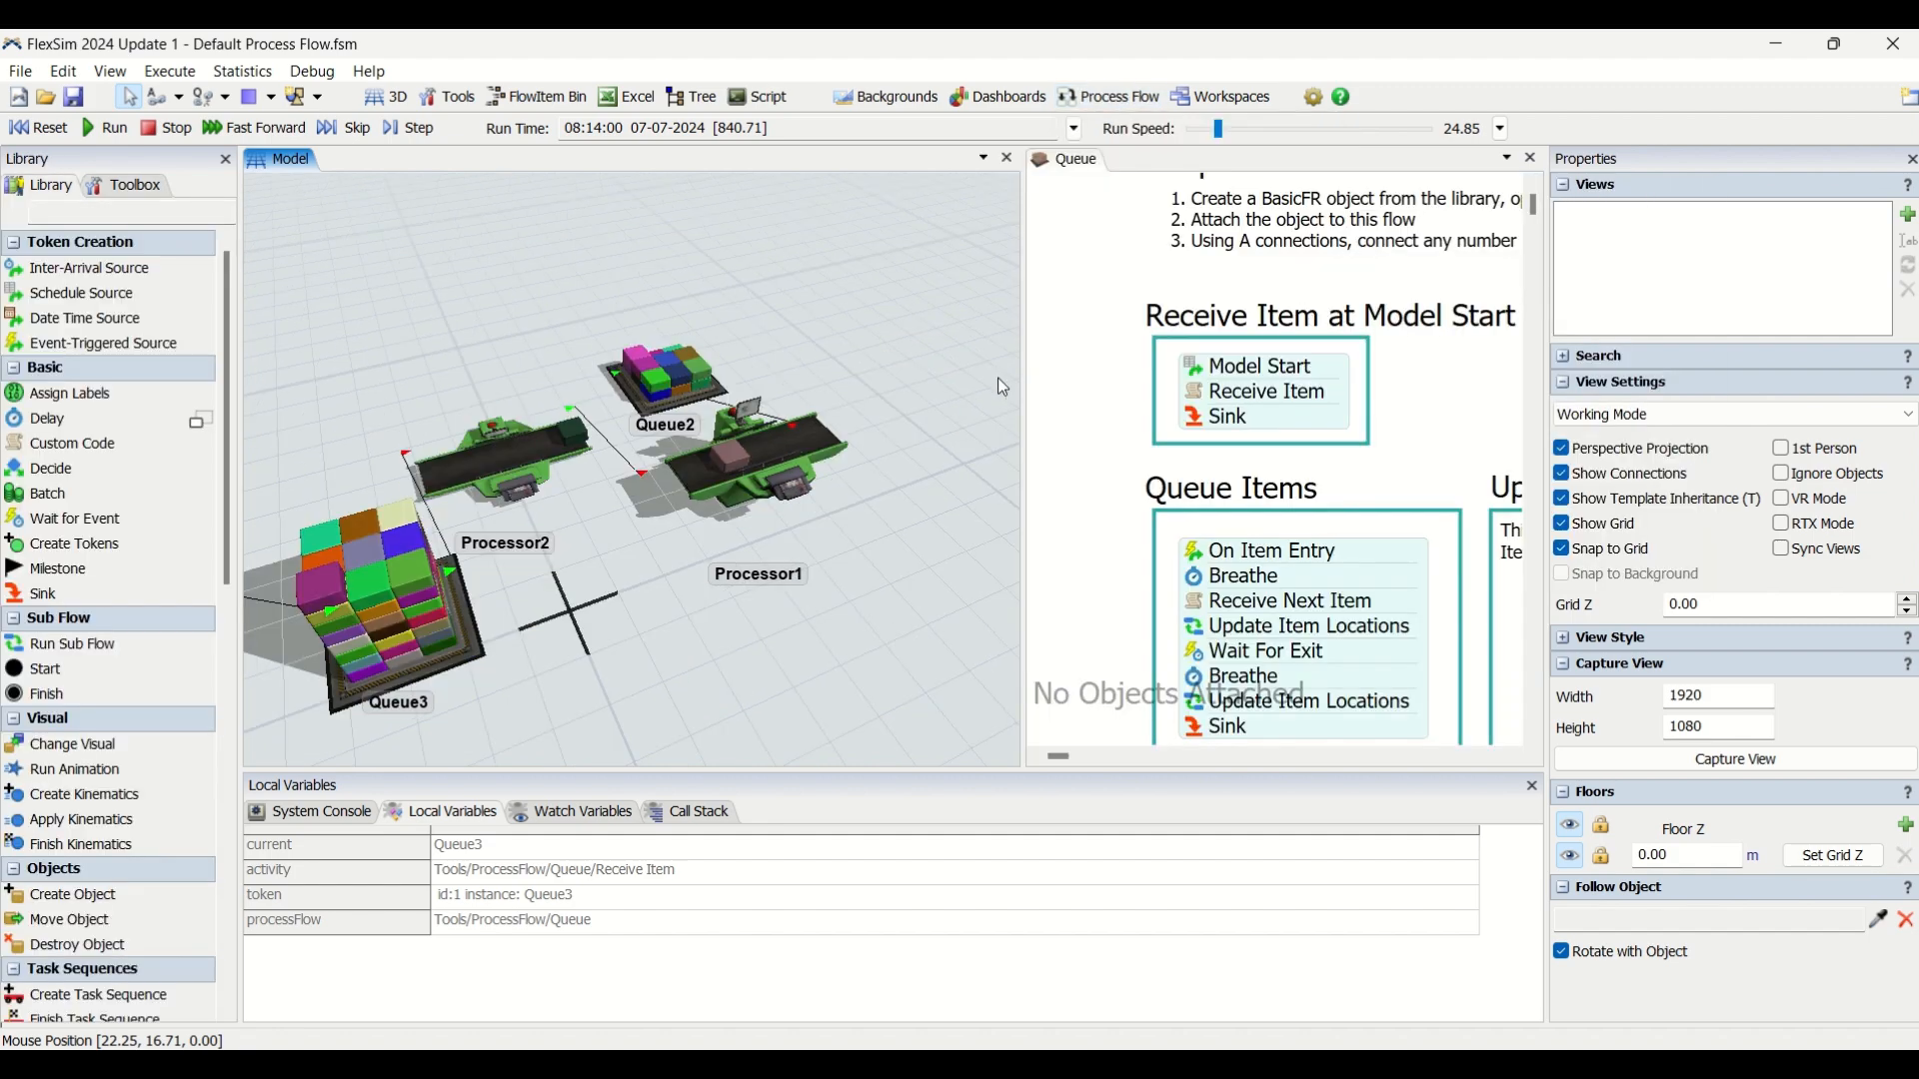
Bring the whole Queue process flow layout into view and reset the model.
scroll(1103, 388, down, 5)
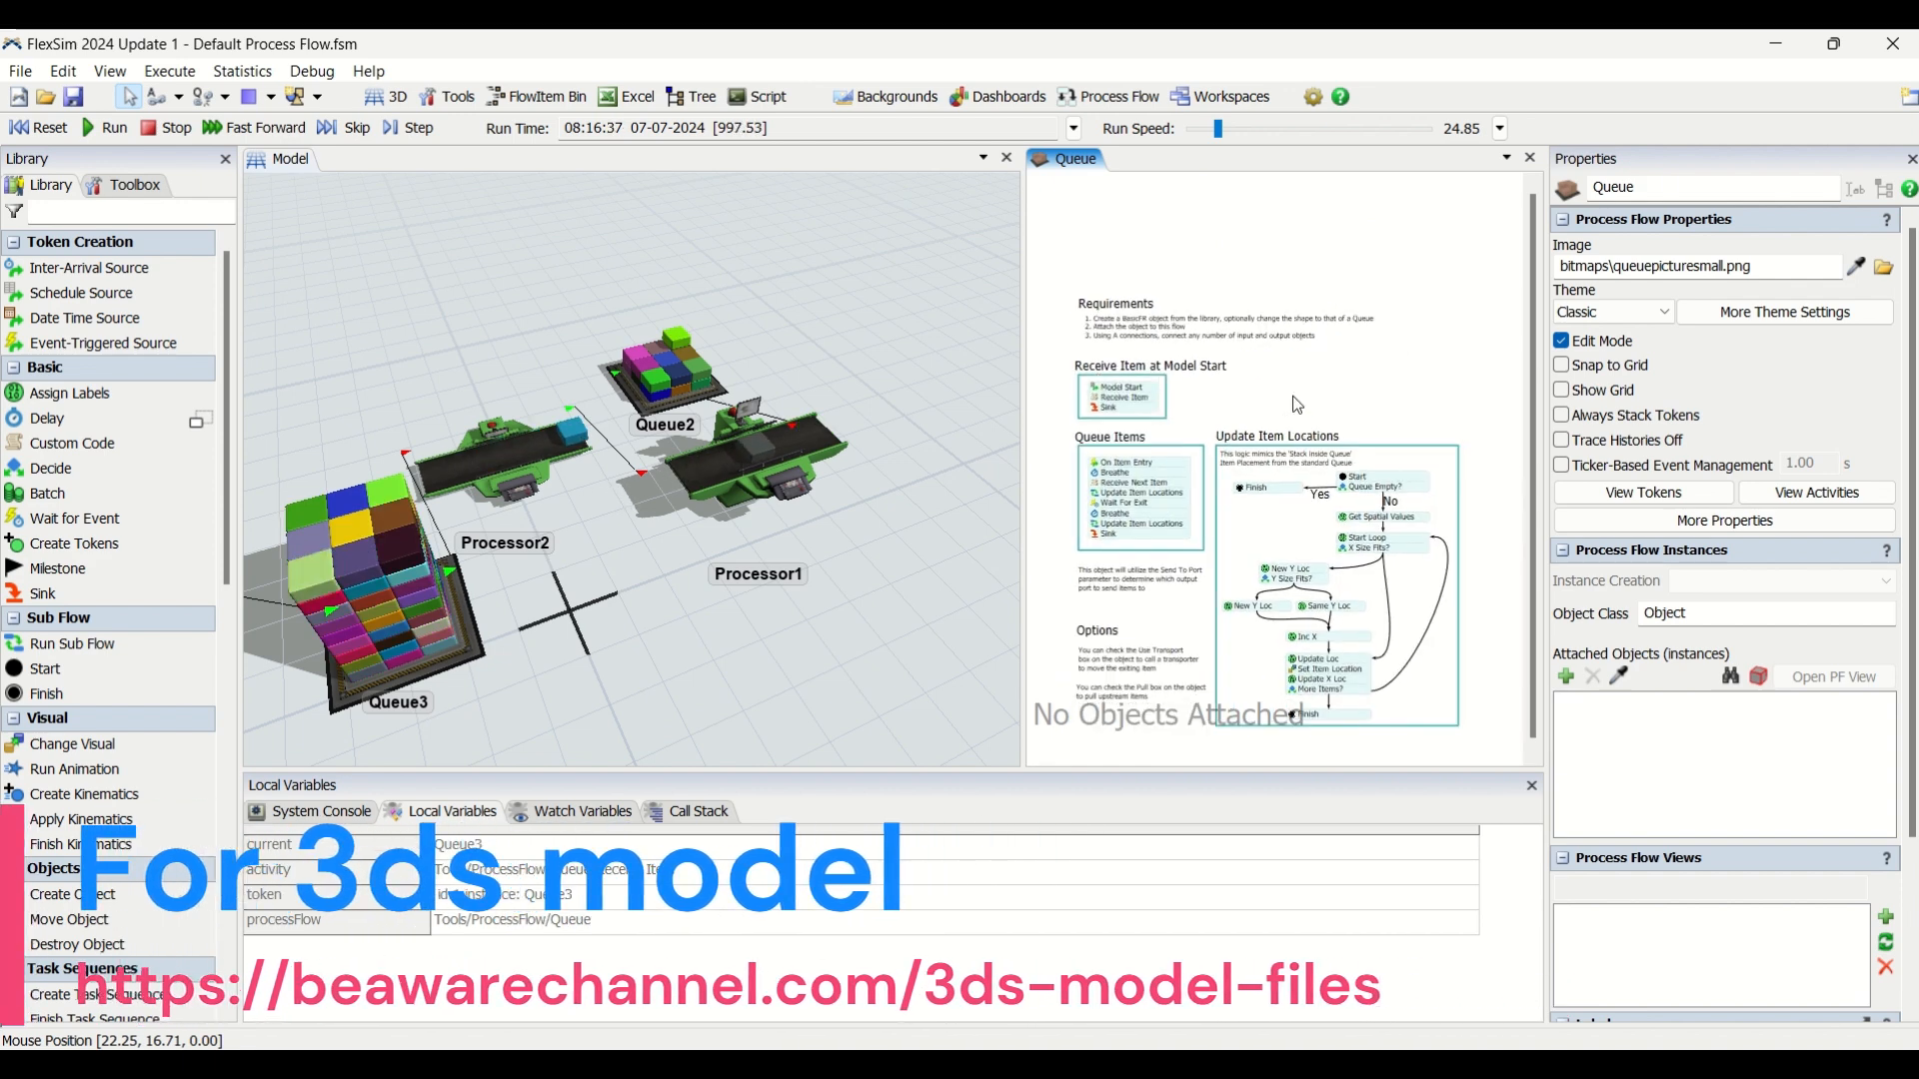
scroll(1212, 318, up, 3)
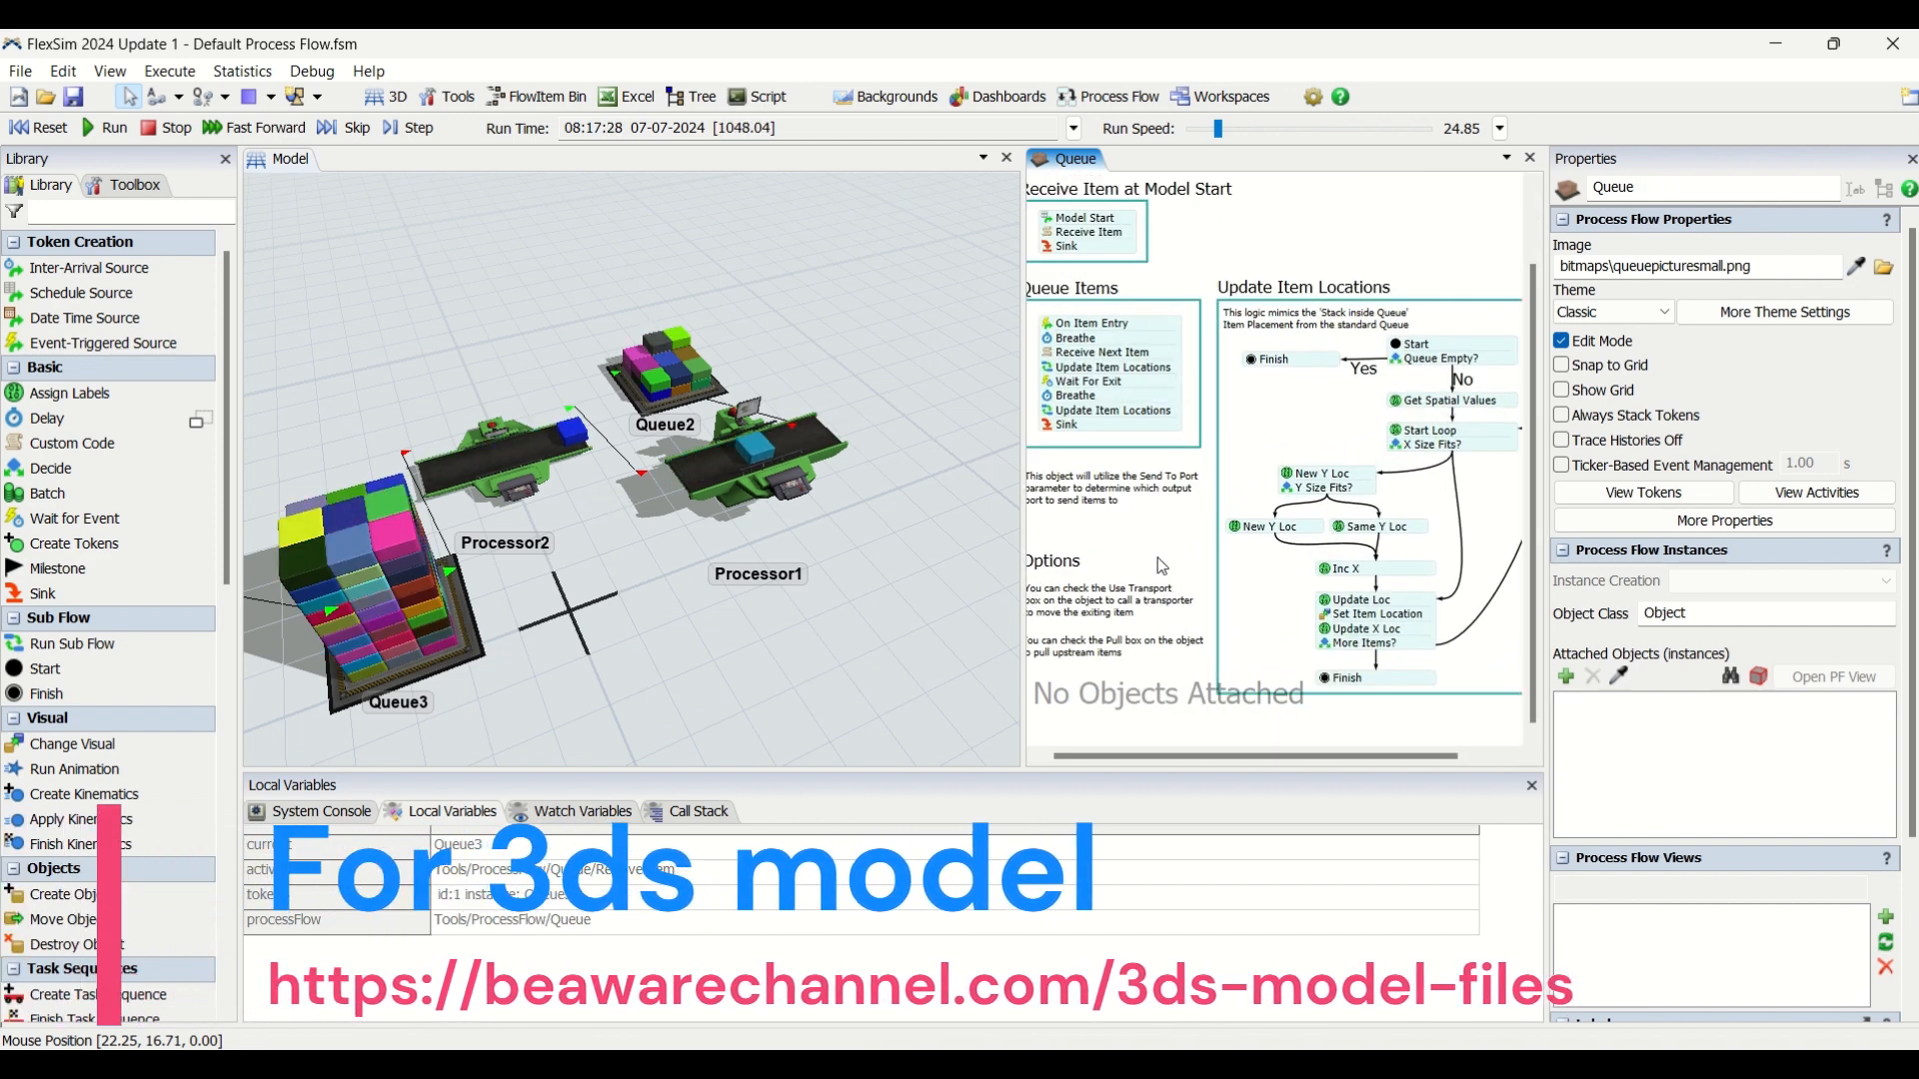
mouse_move(1214, 278)
mouse_down()
mouse_move(1221, 324)
mouse_move(1216, 306)
mouse_up()
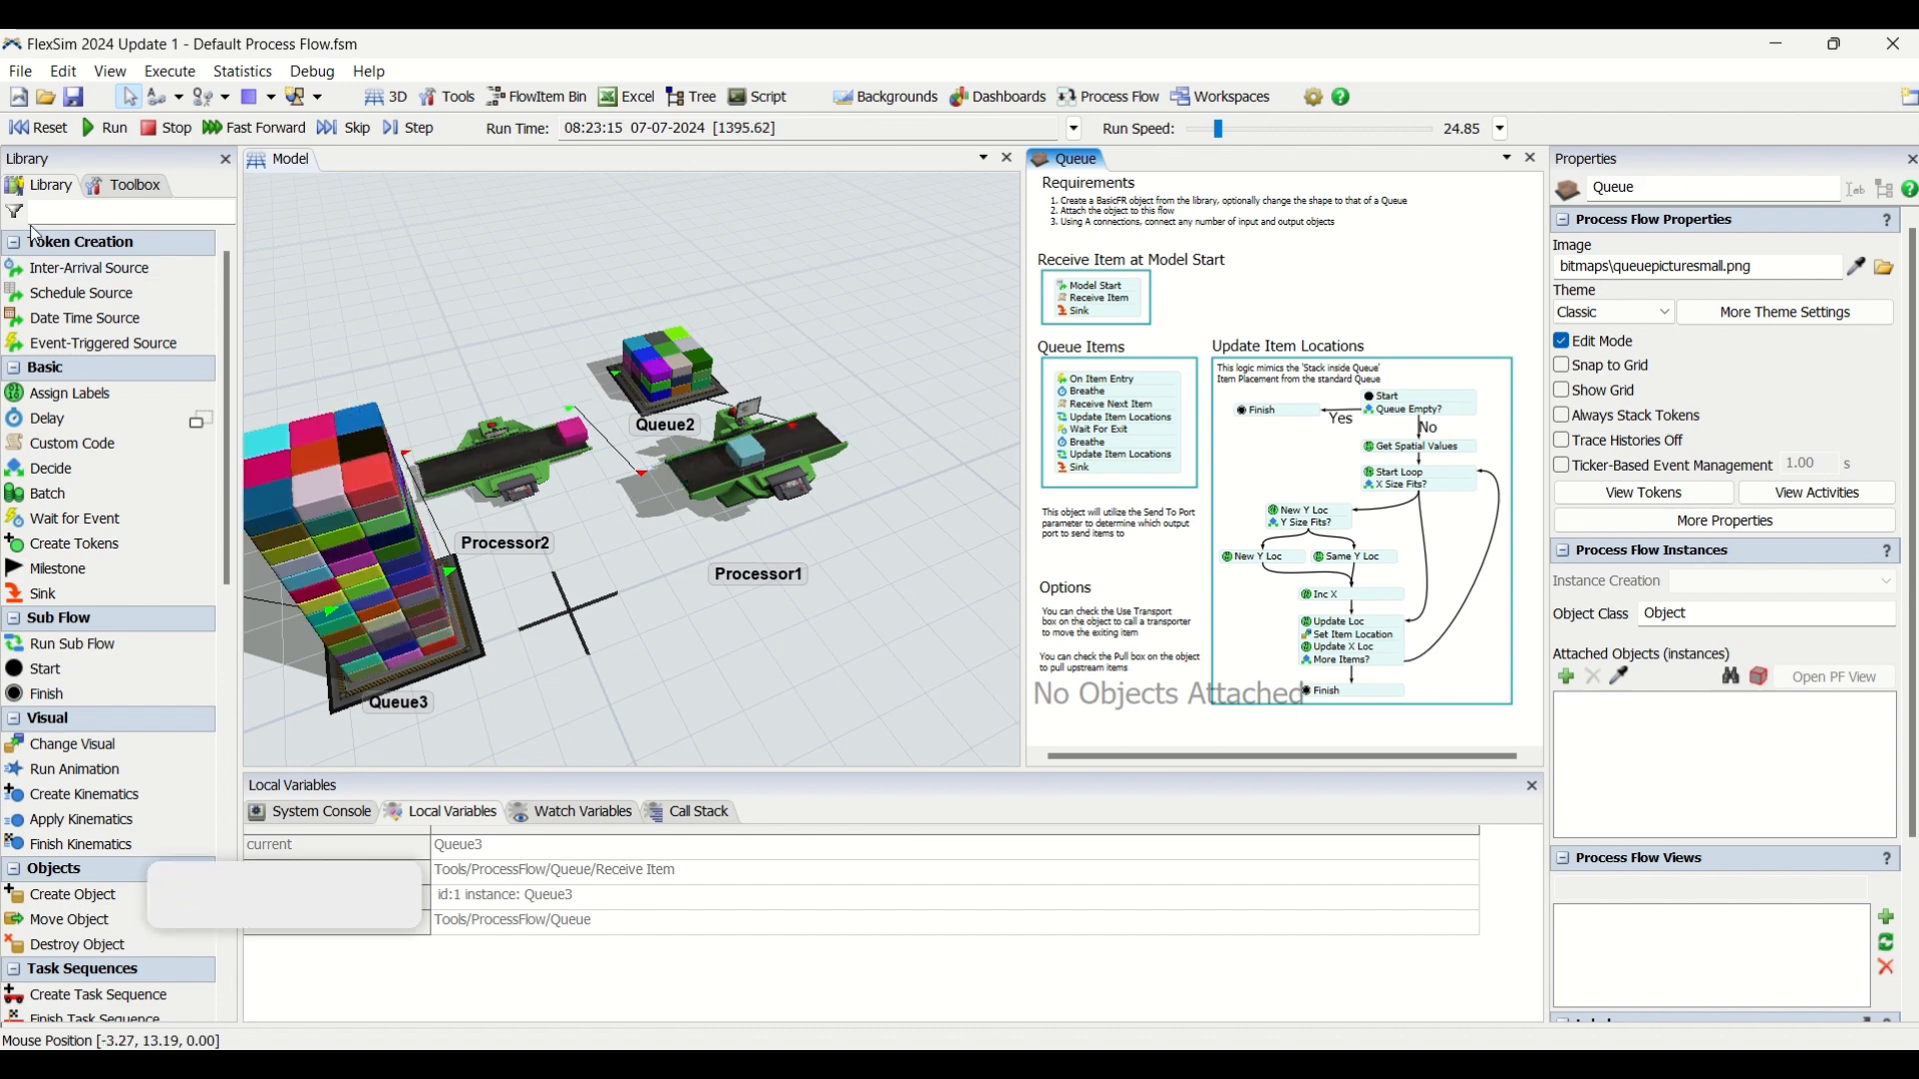
click(45, 130)
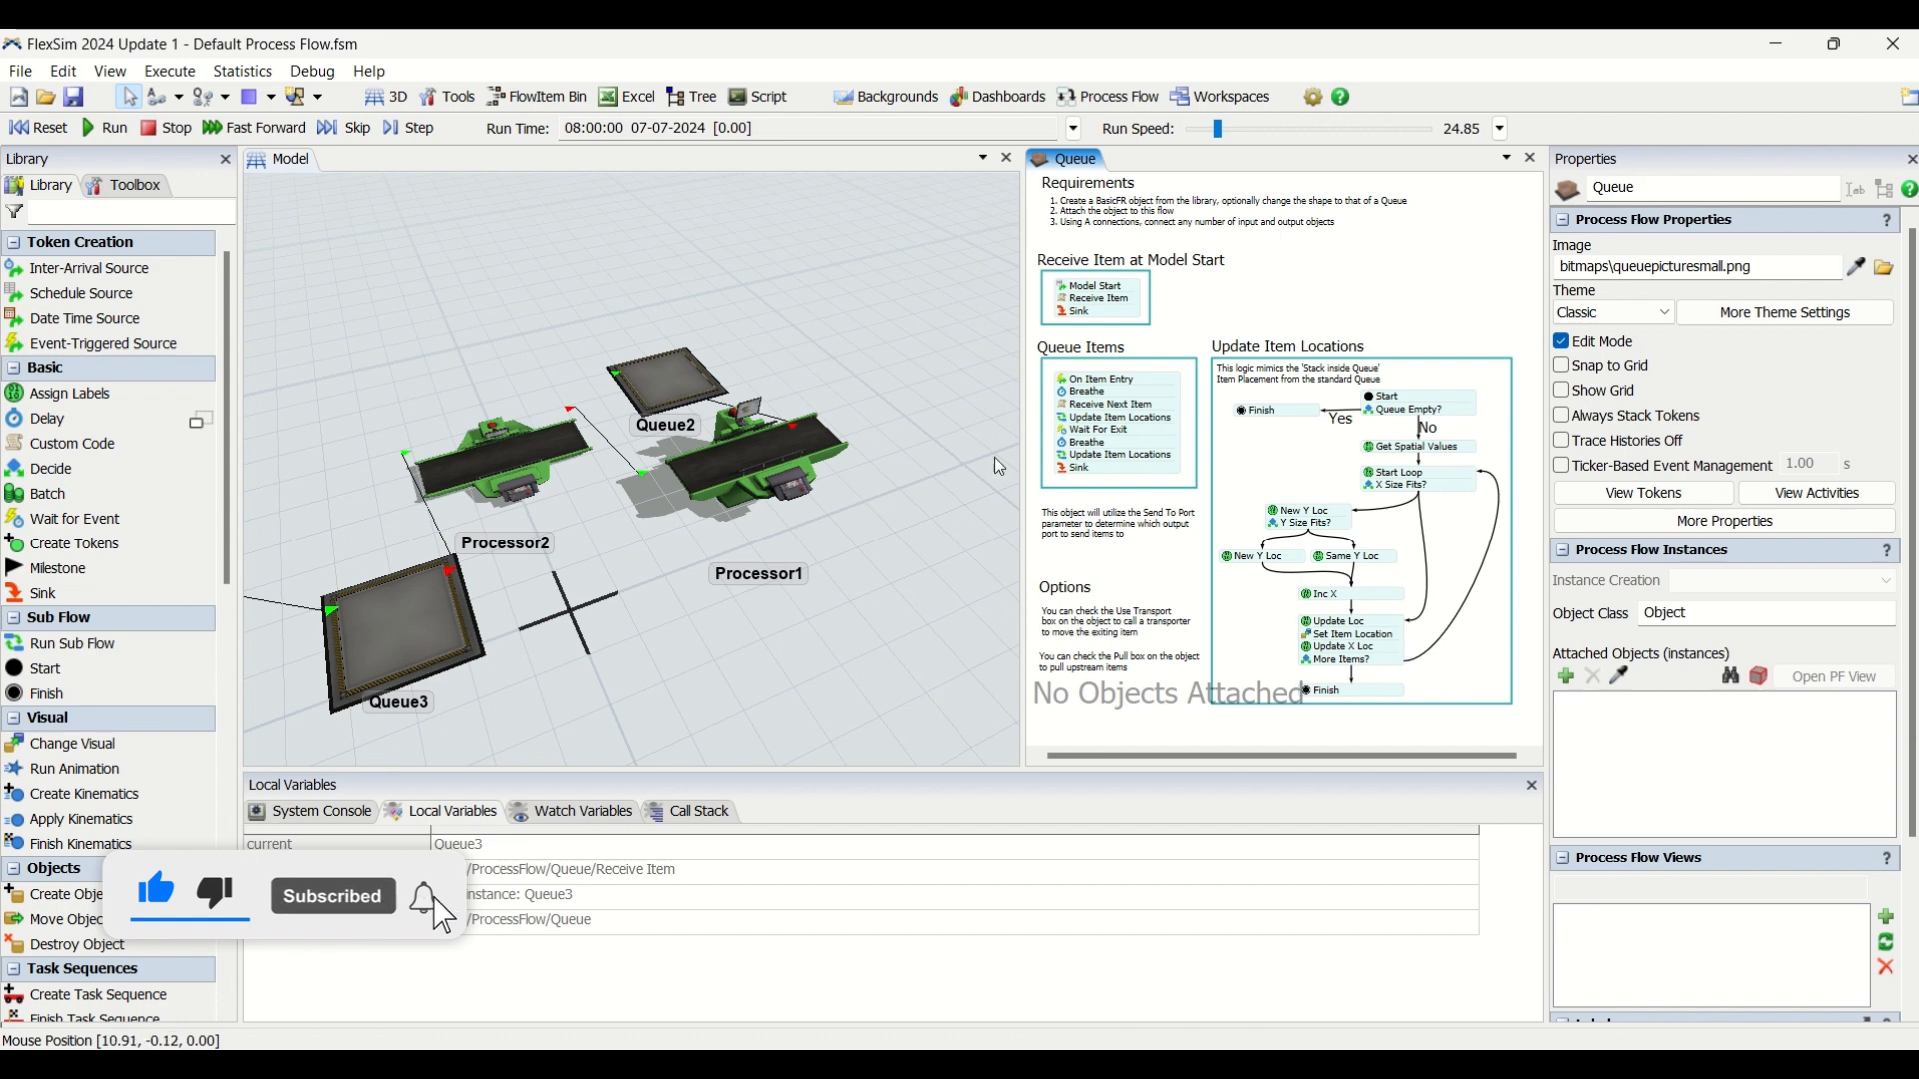
scroll(939, 550, down, 3)
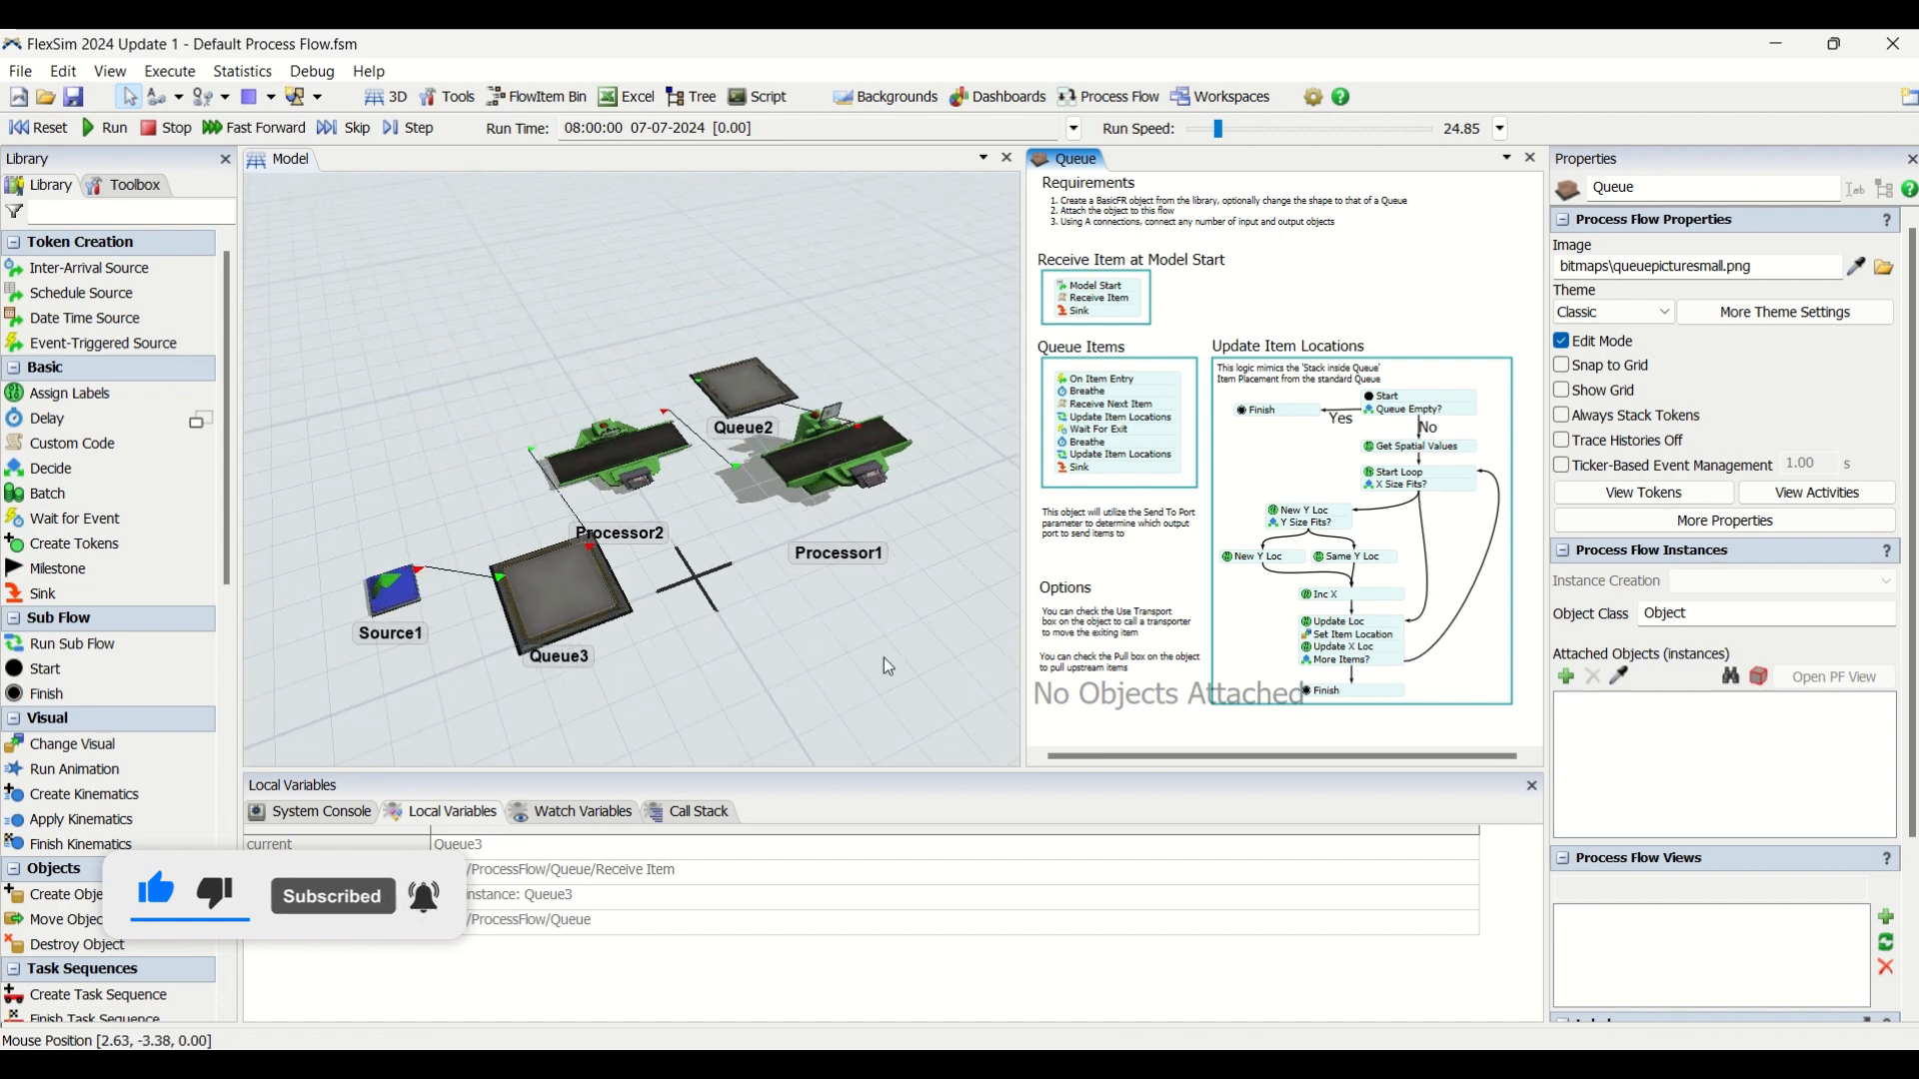
click(860, 648)
right_drag(859, 648, 877, 656)
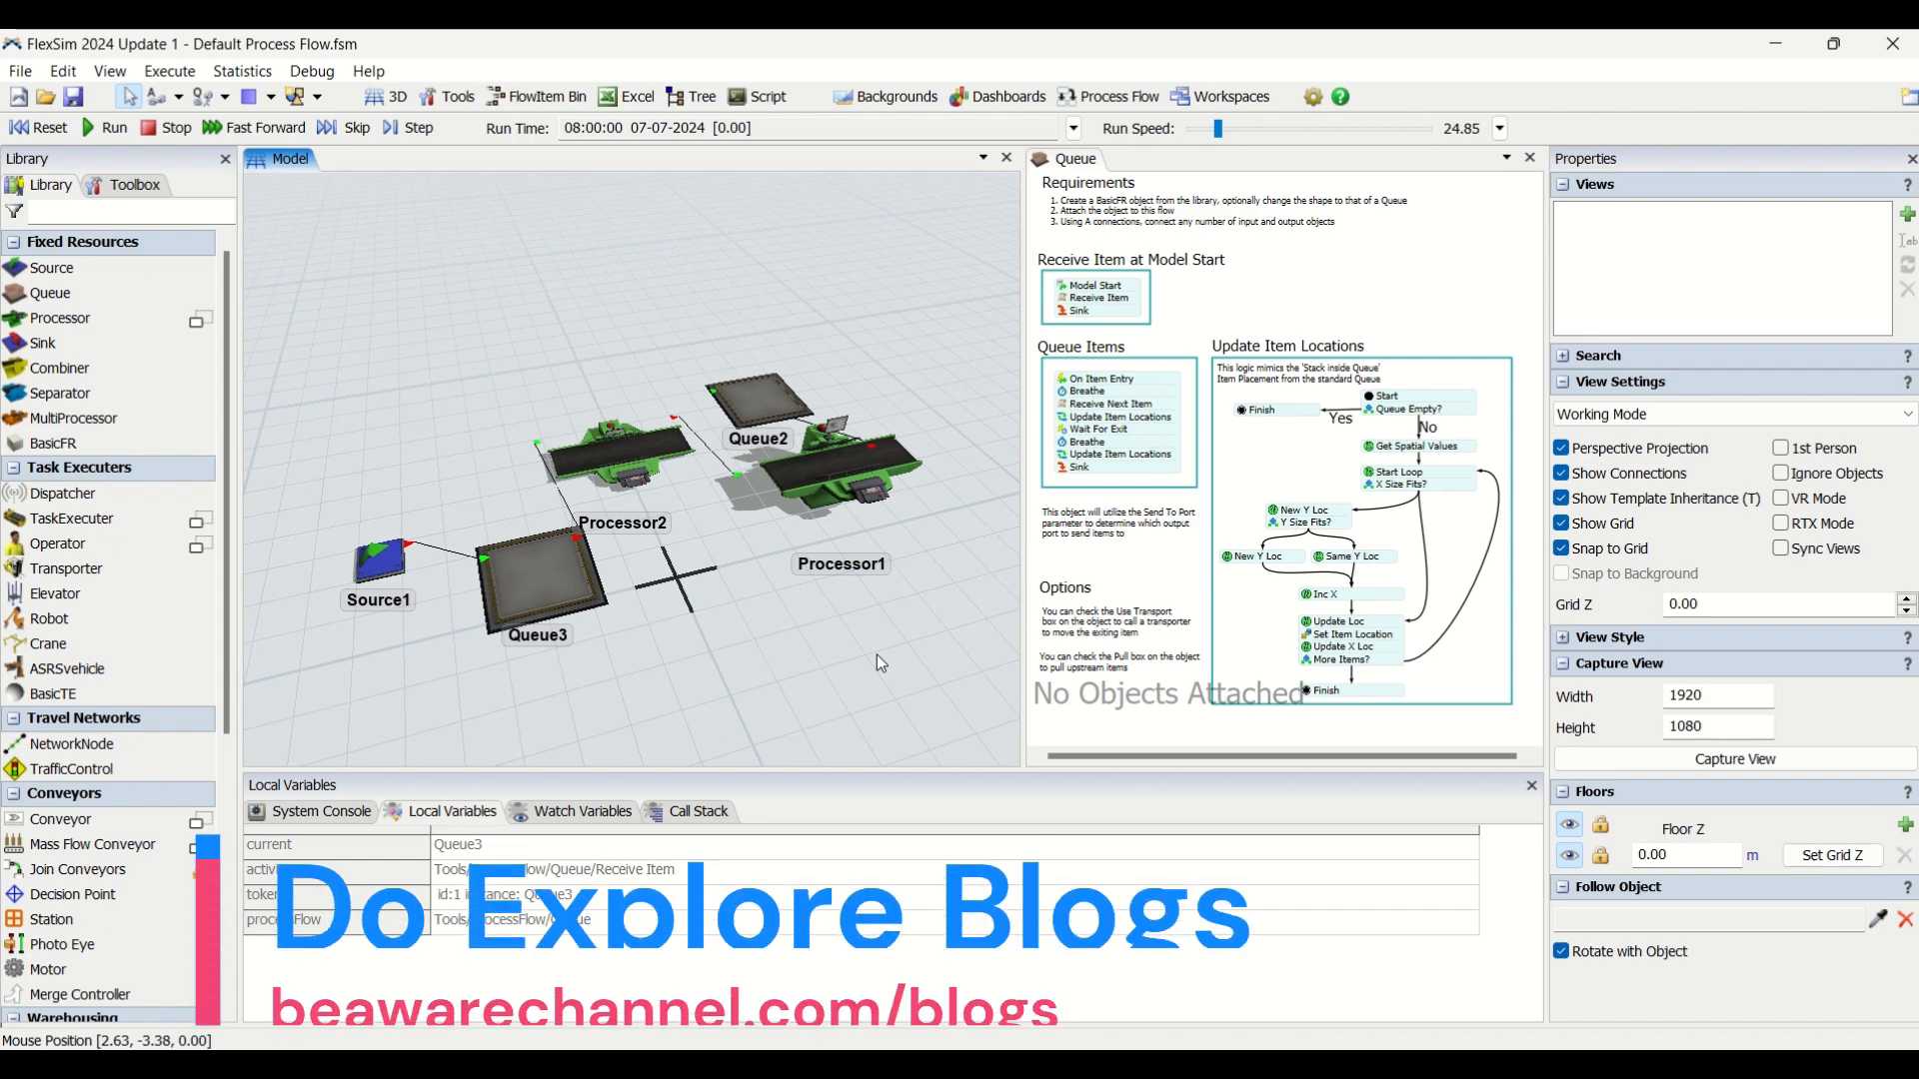
click(1237, 283)
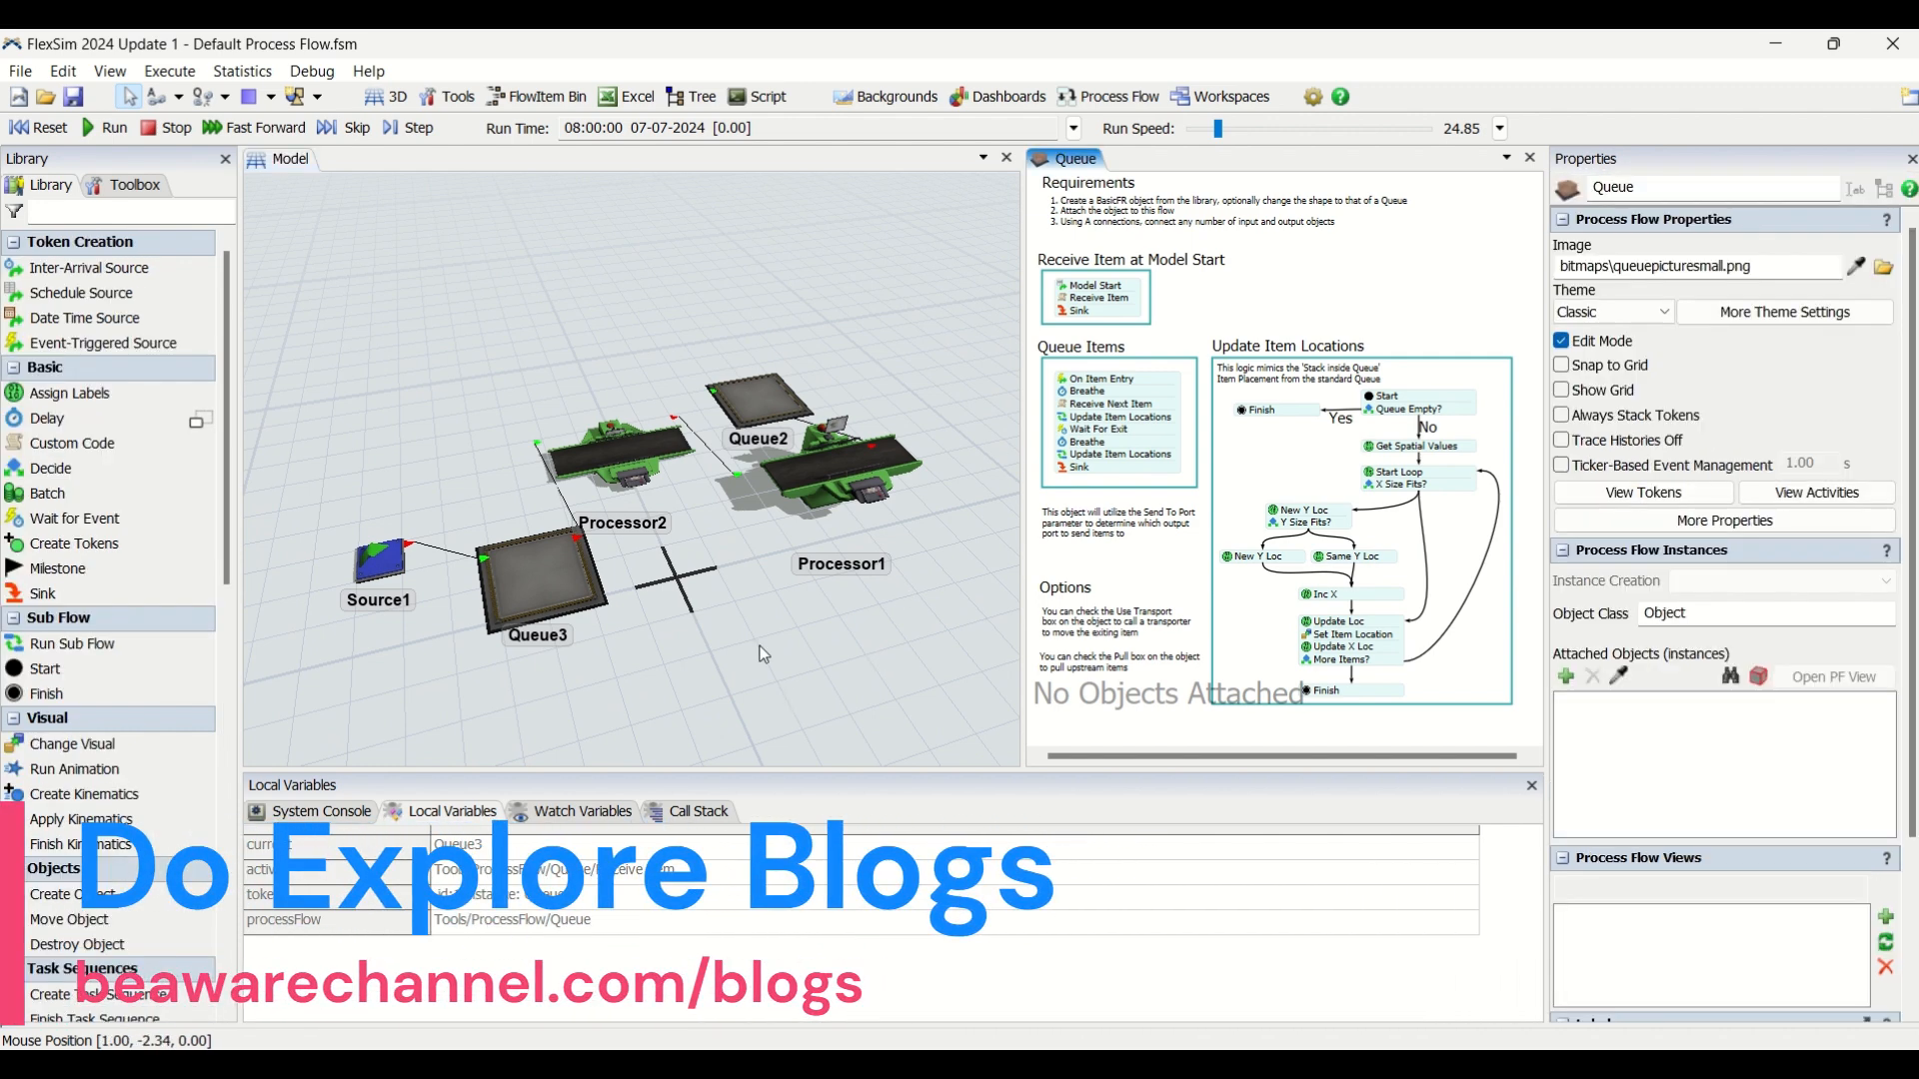
click(742, 596)
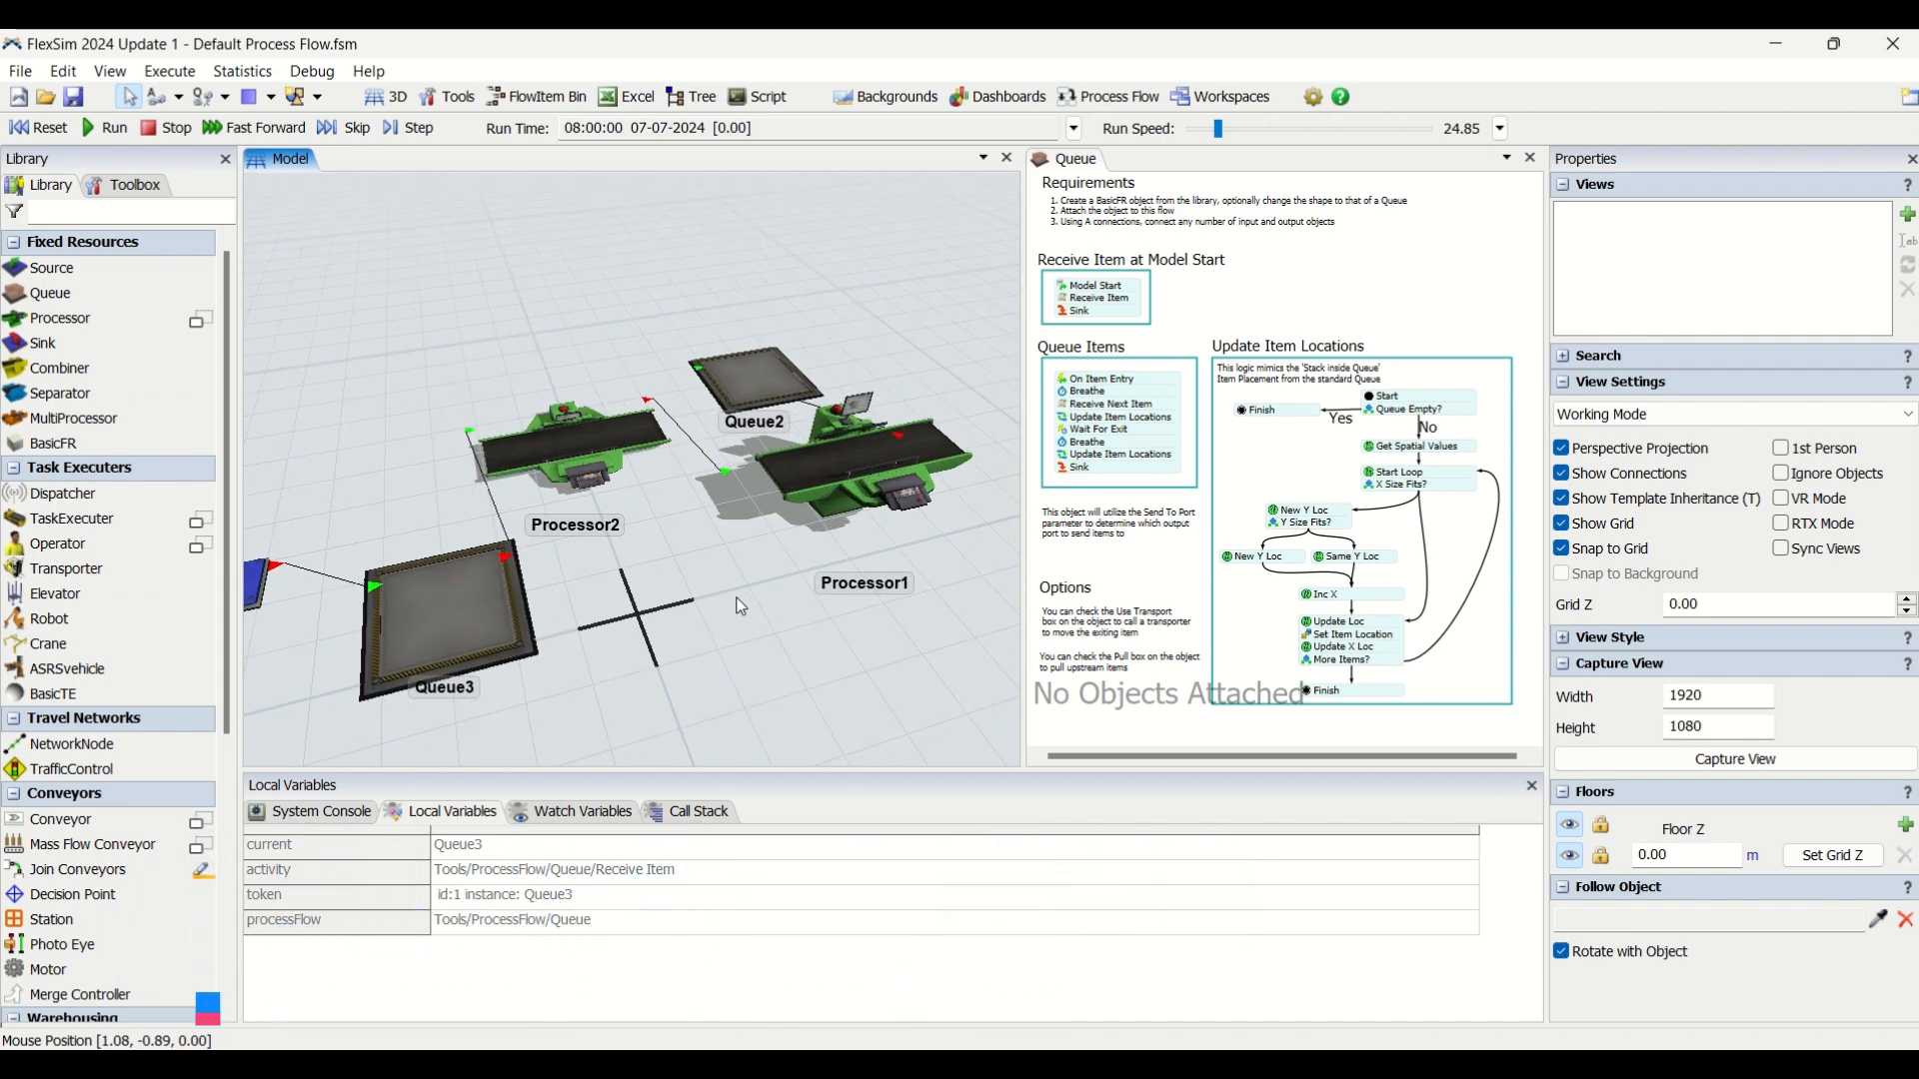
scroll(765, 665, up, 1)
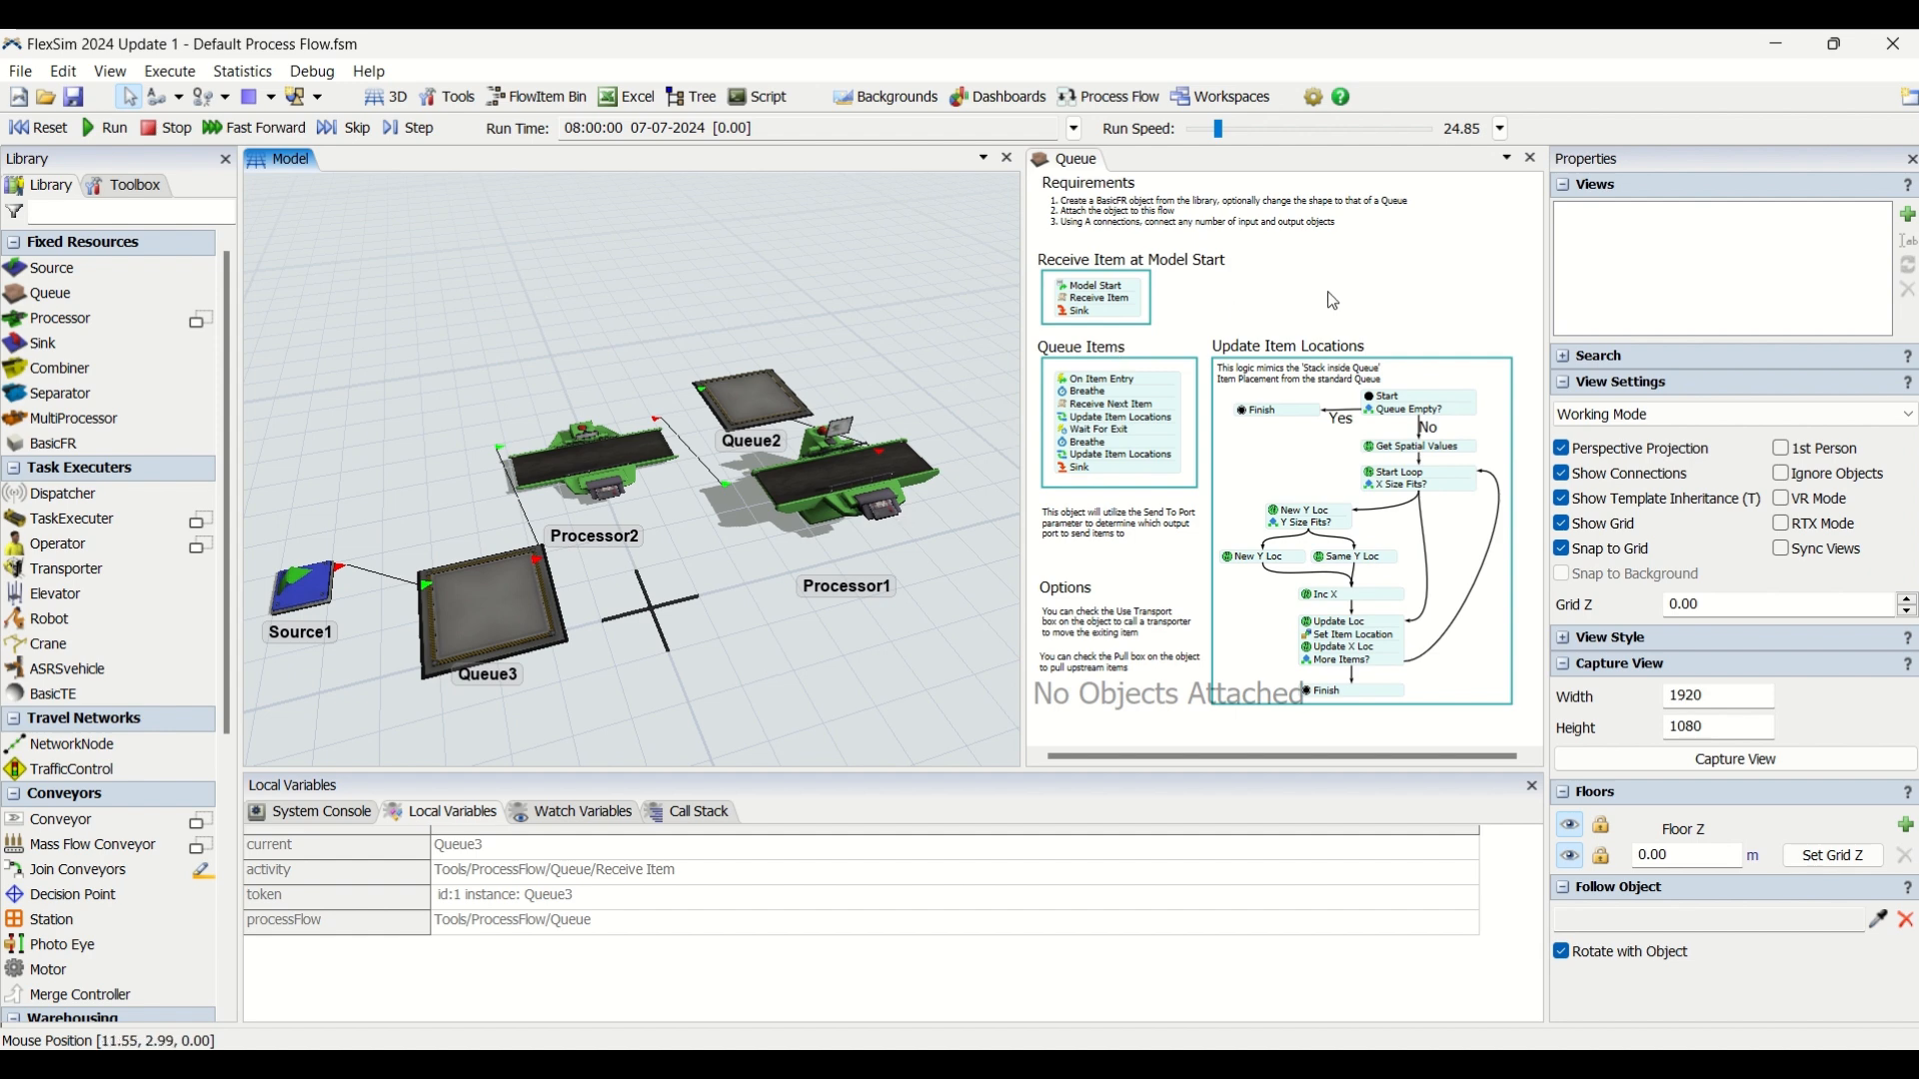
click(1400, 292)
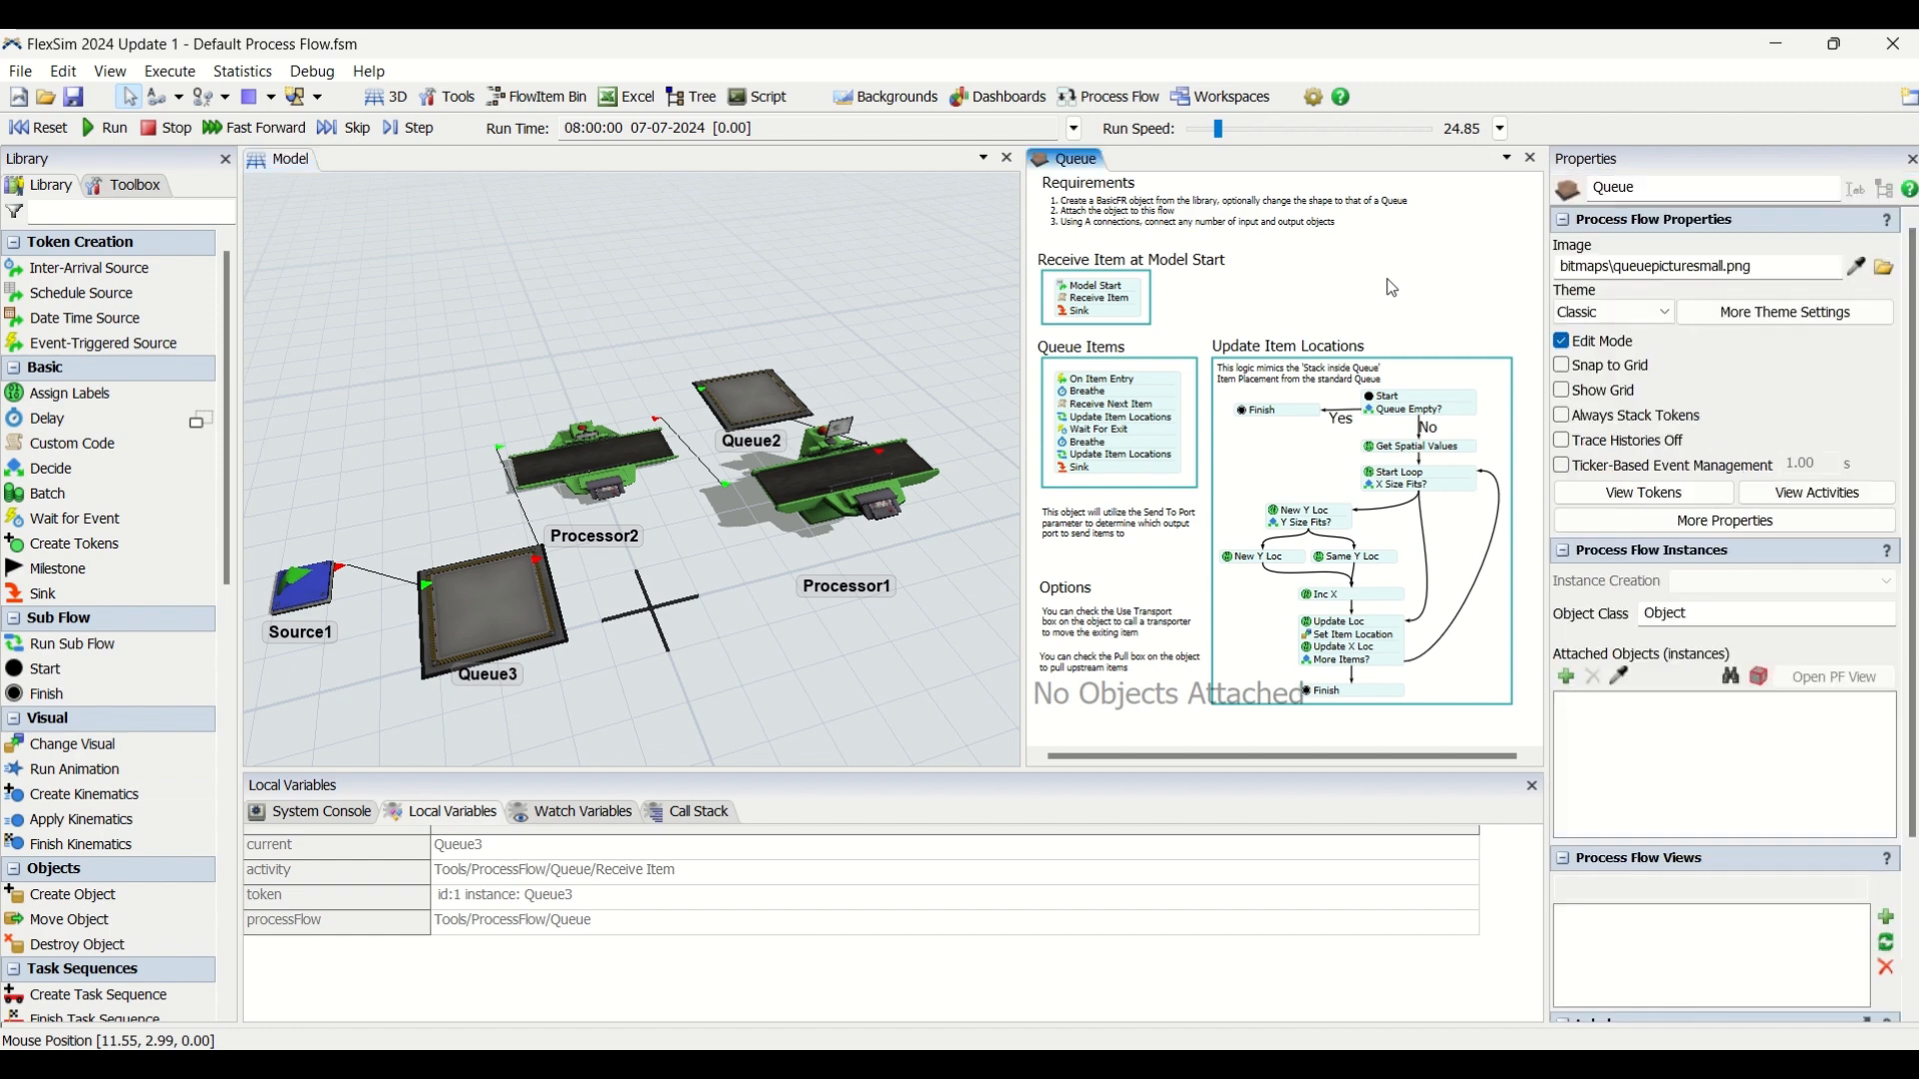
click(723, 707)
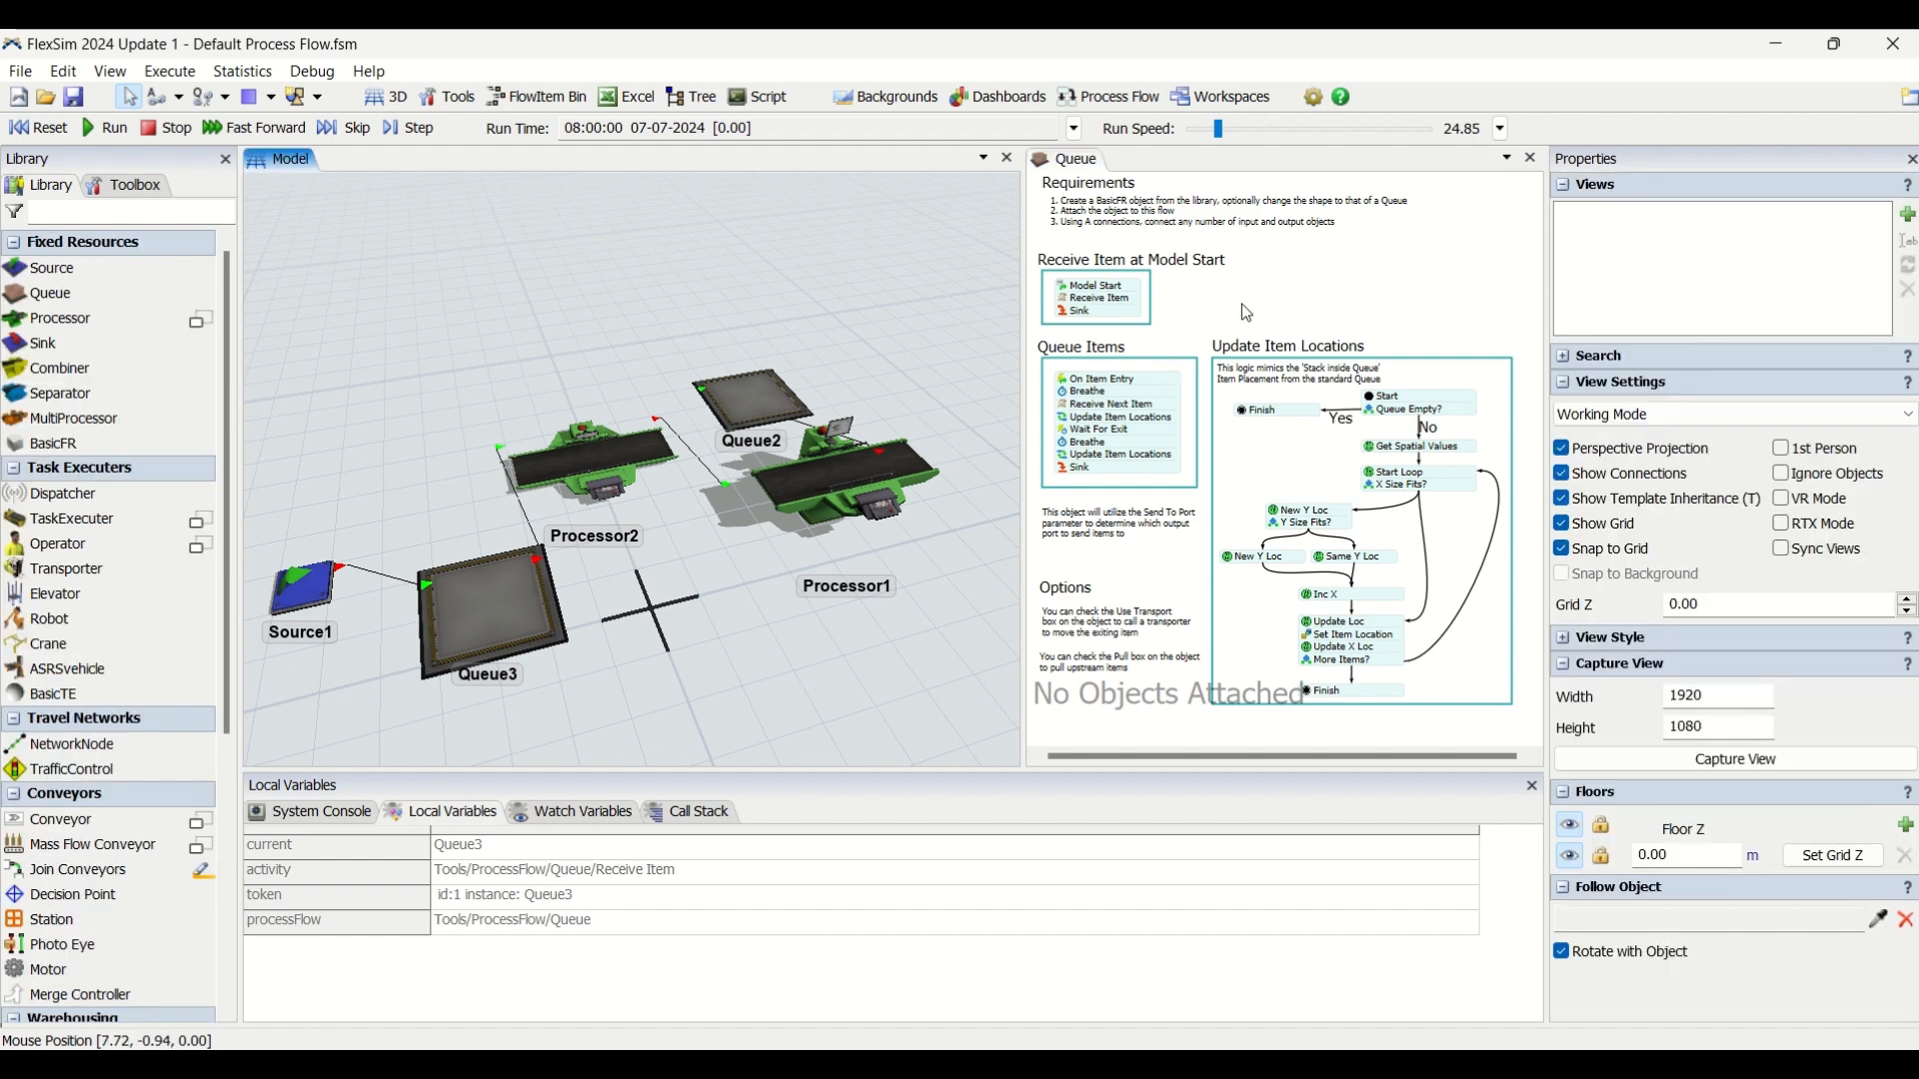
right_click(741, 600)
Attach Processor2 to the Queue process flow by sampling it in the 3D model.
click(1281, 288)
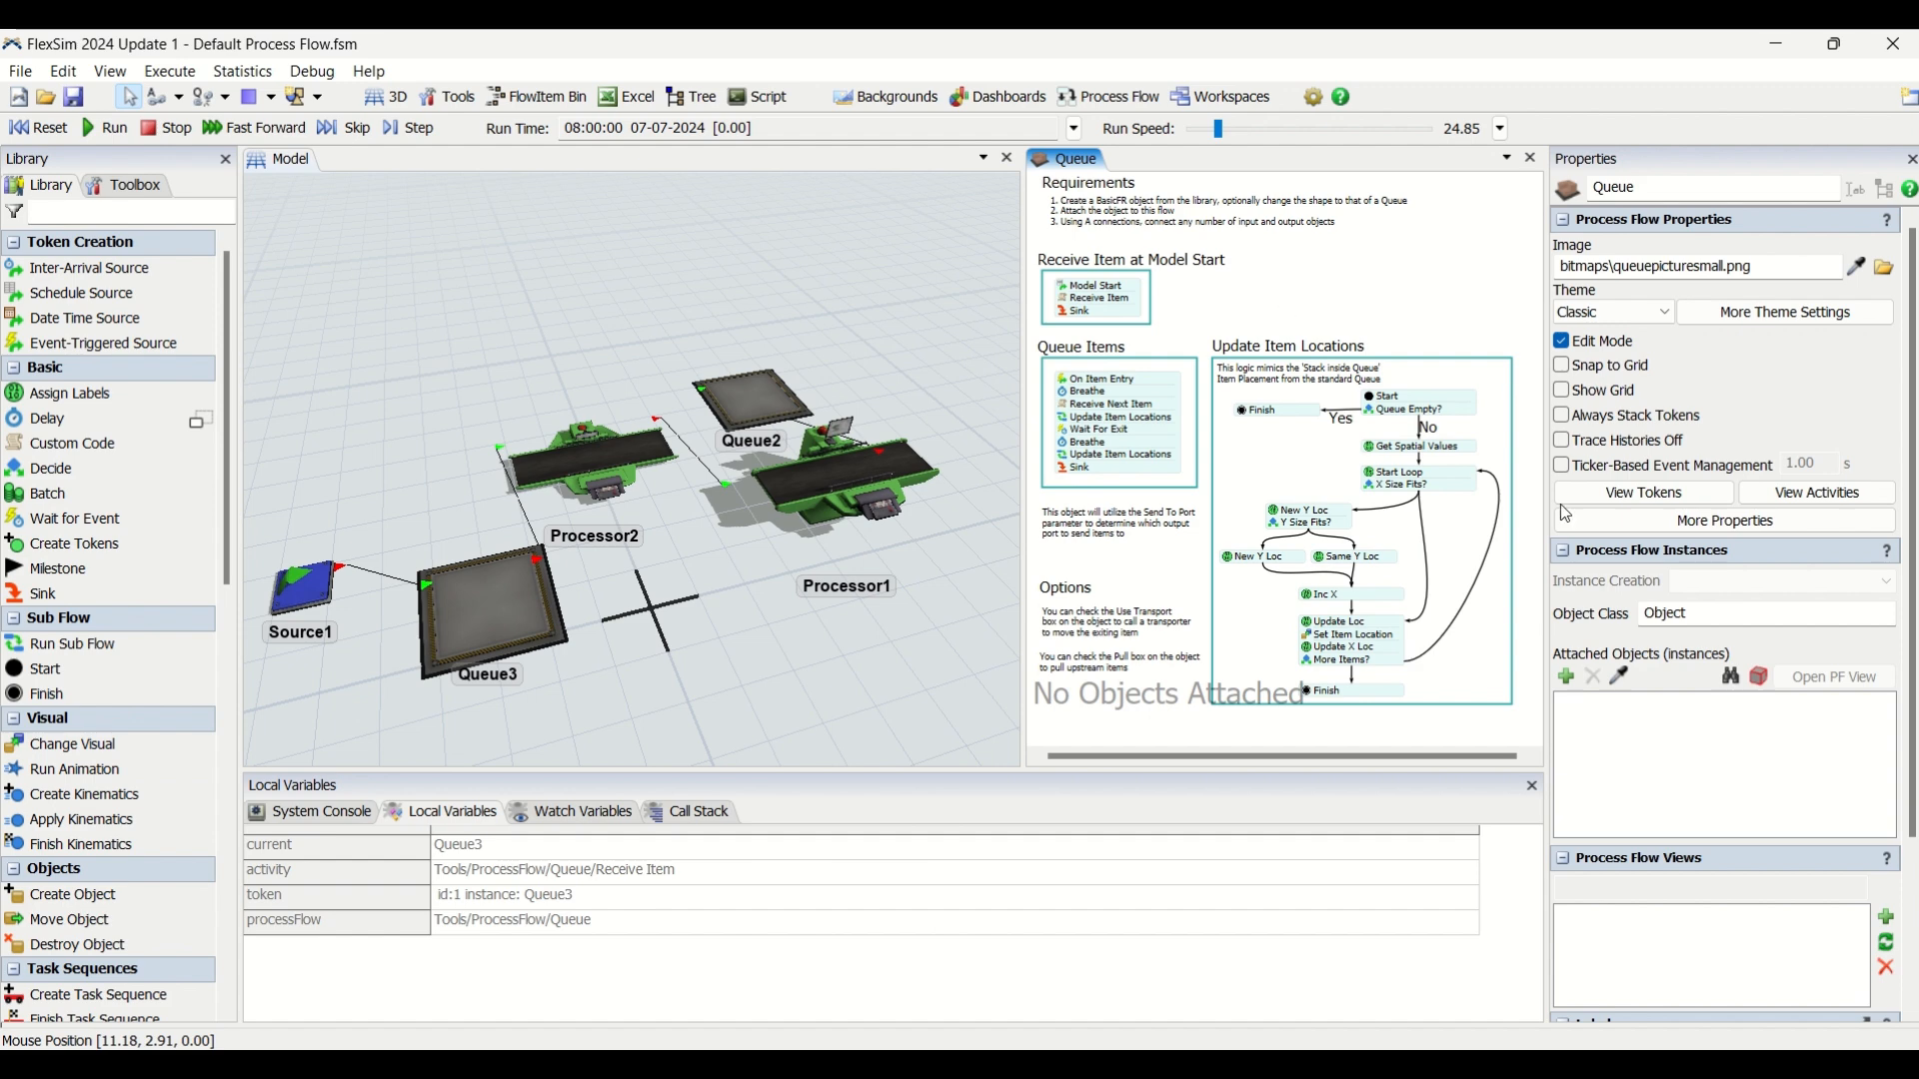
click(1620, 678)
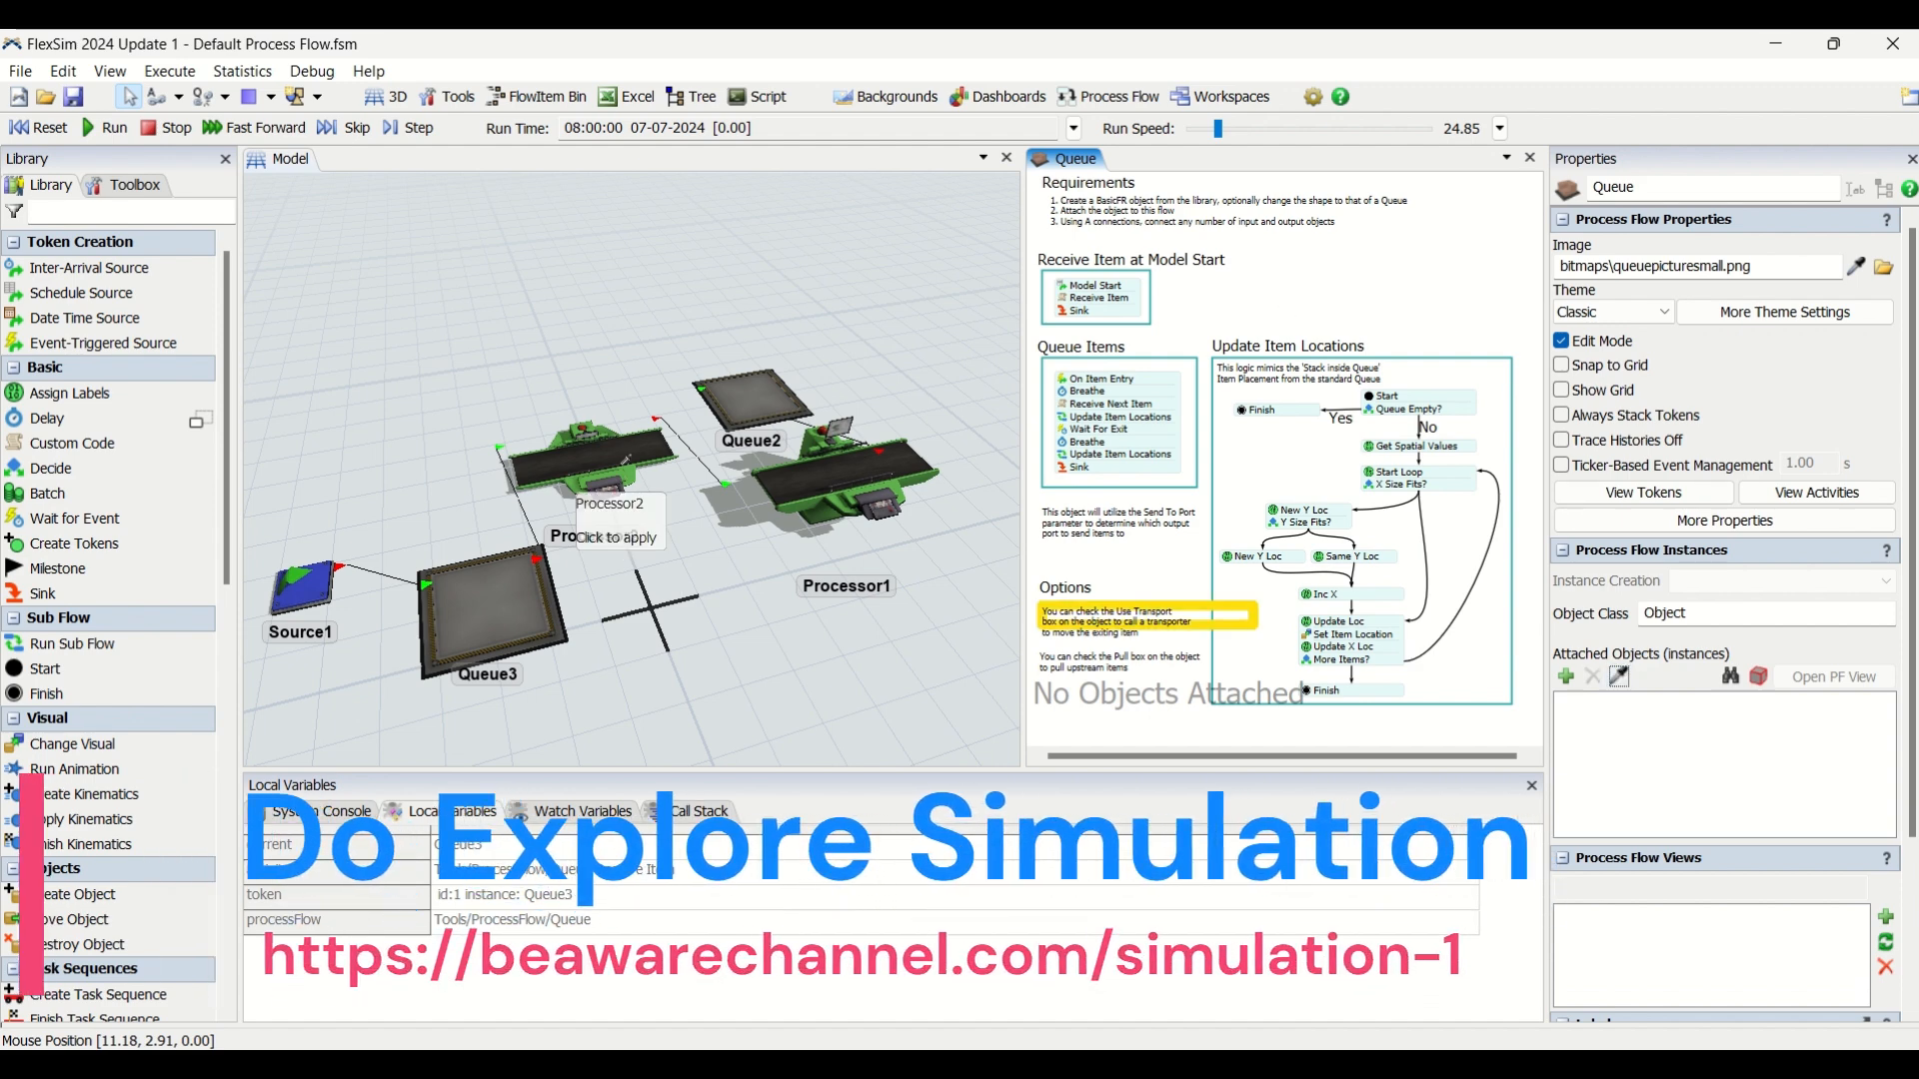
click(639, 474)
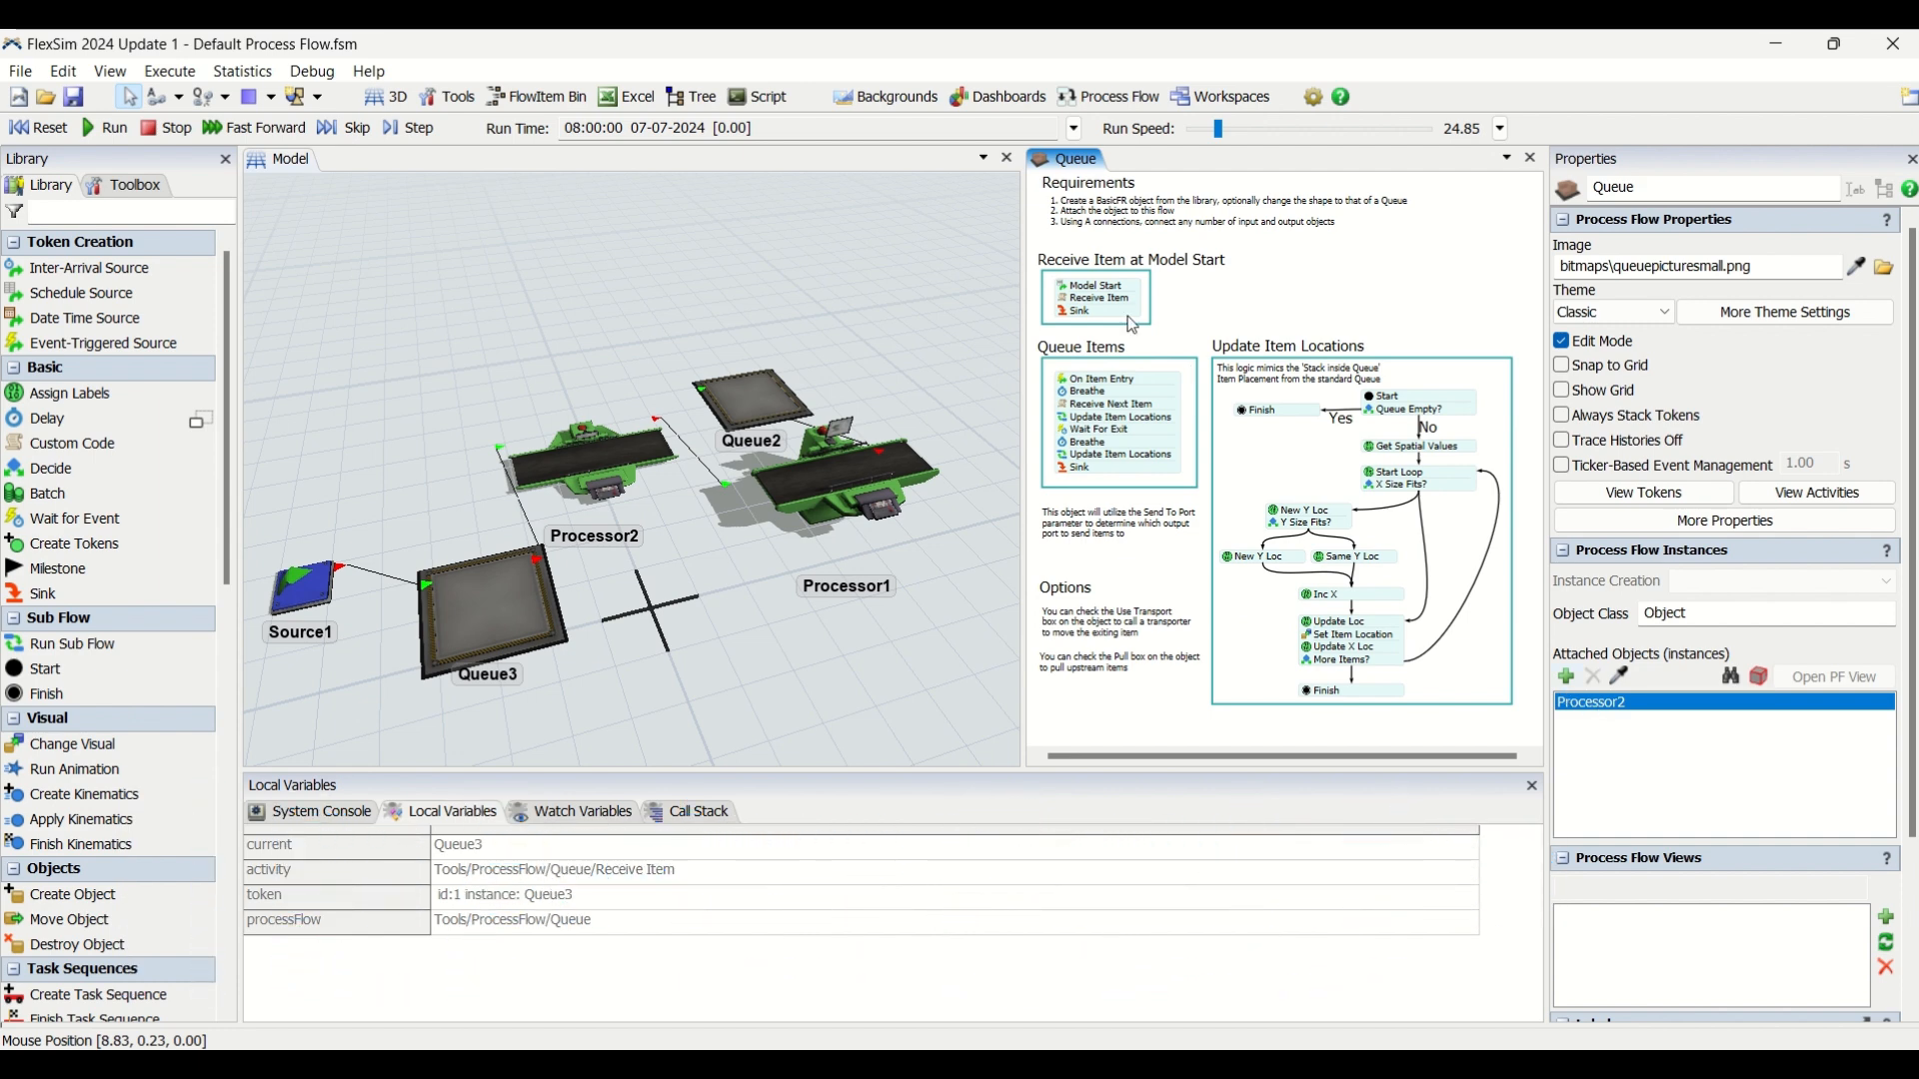
Reset and run the simulation, and observe how items and tokens behave with Processor2 attached to the Queue process flow.
click(44, 136)
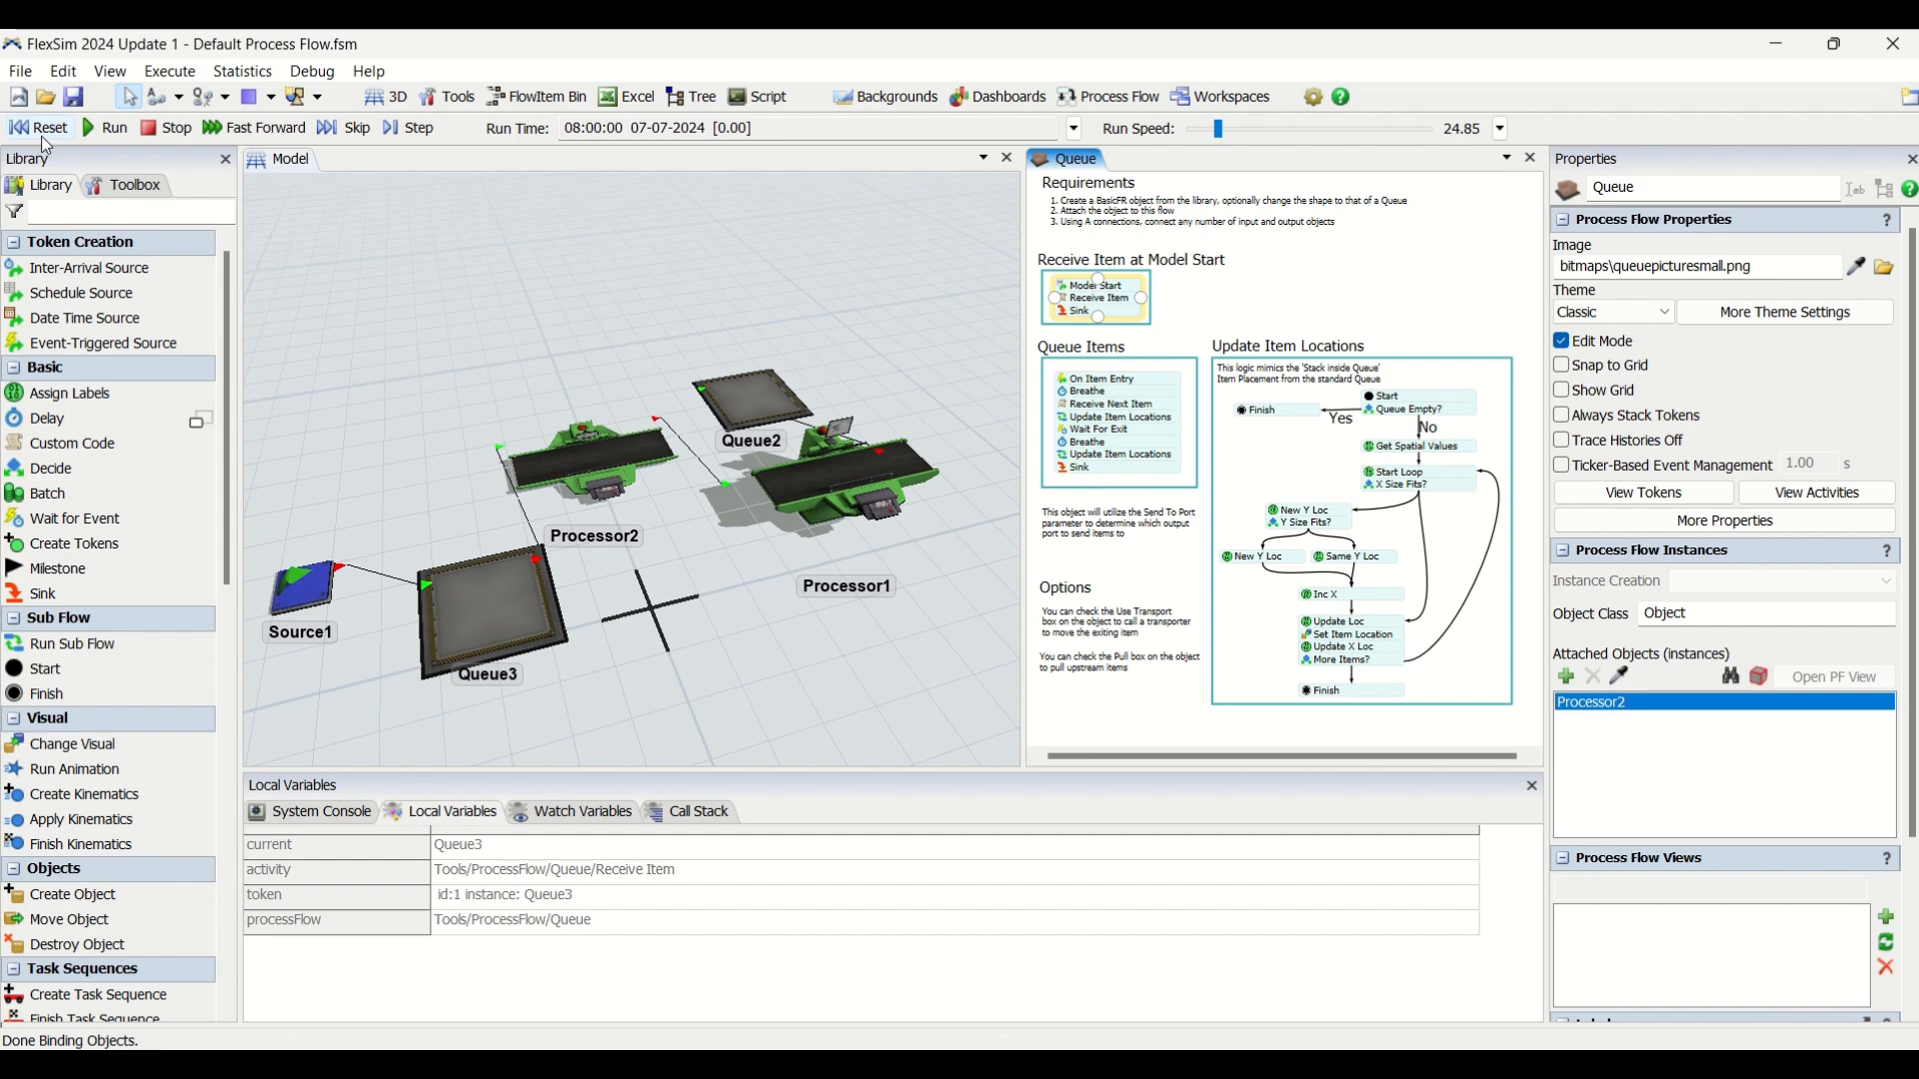
click(103, 130)
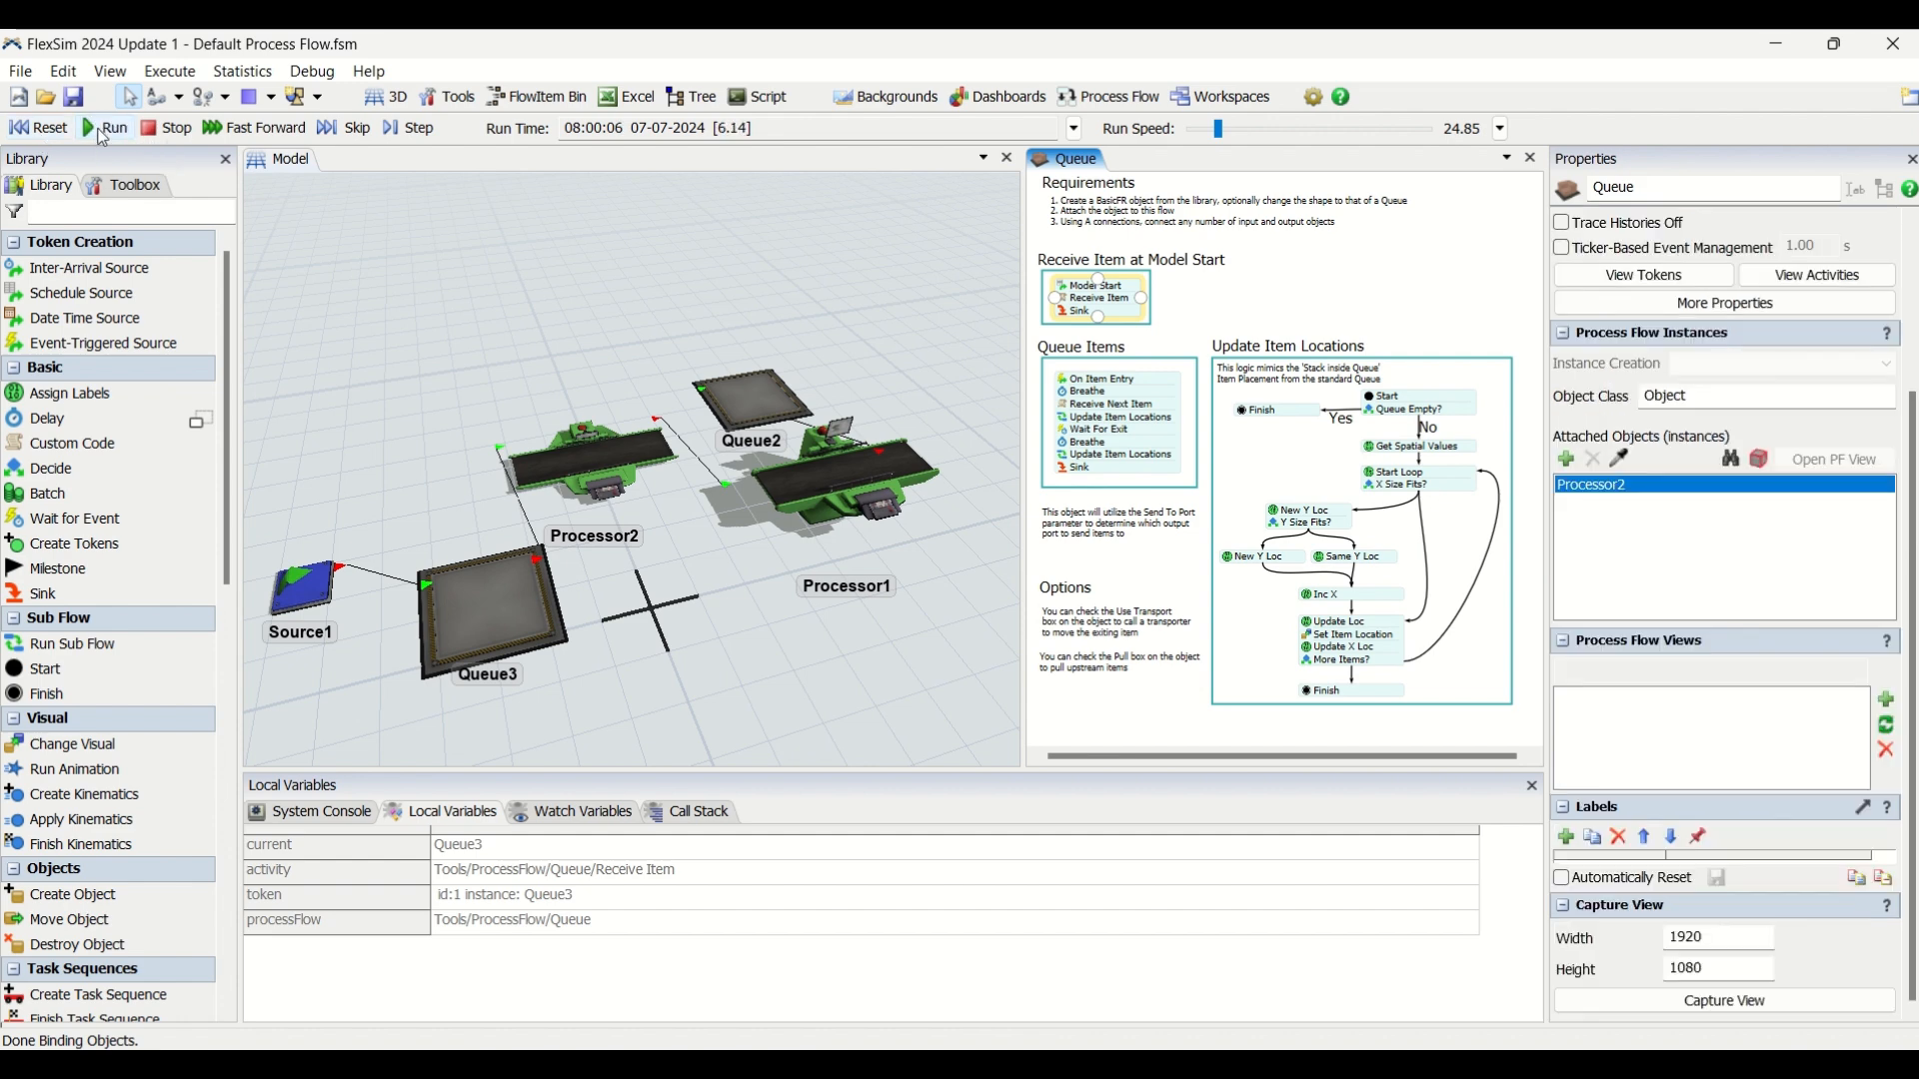
click(763, 284)
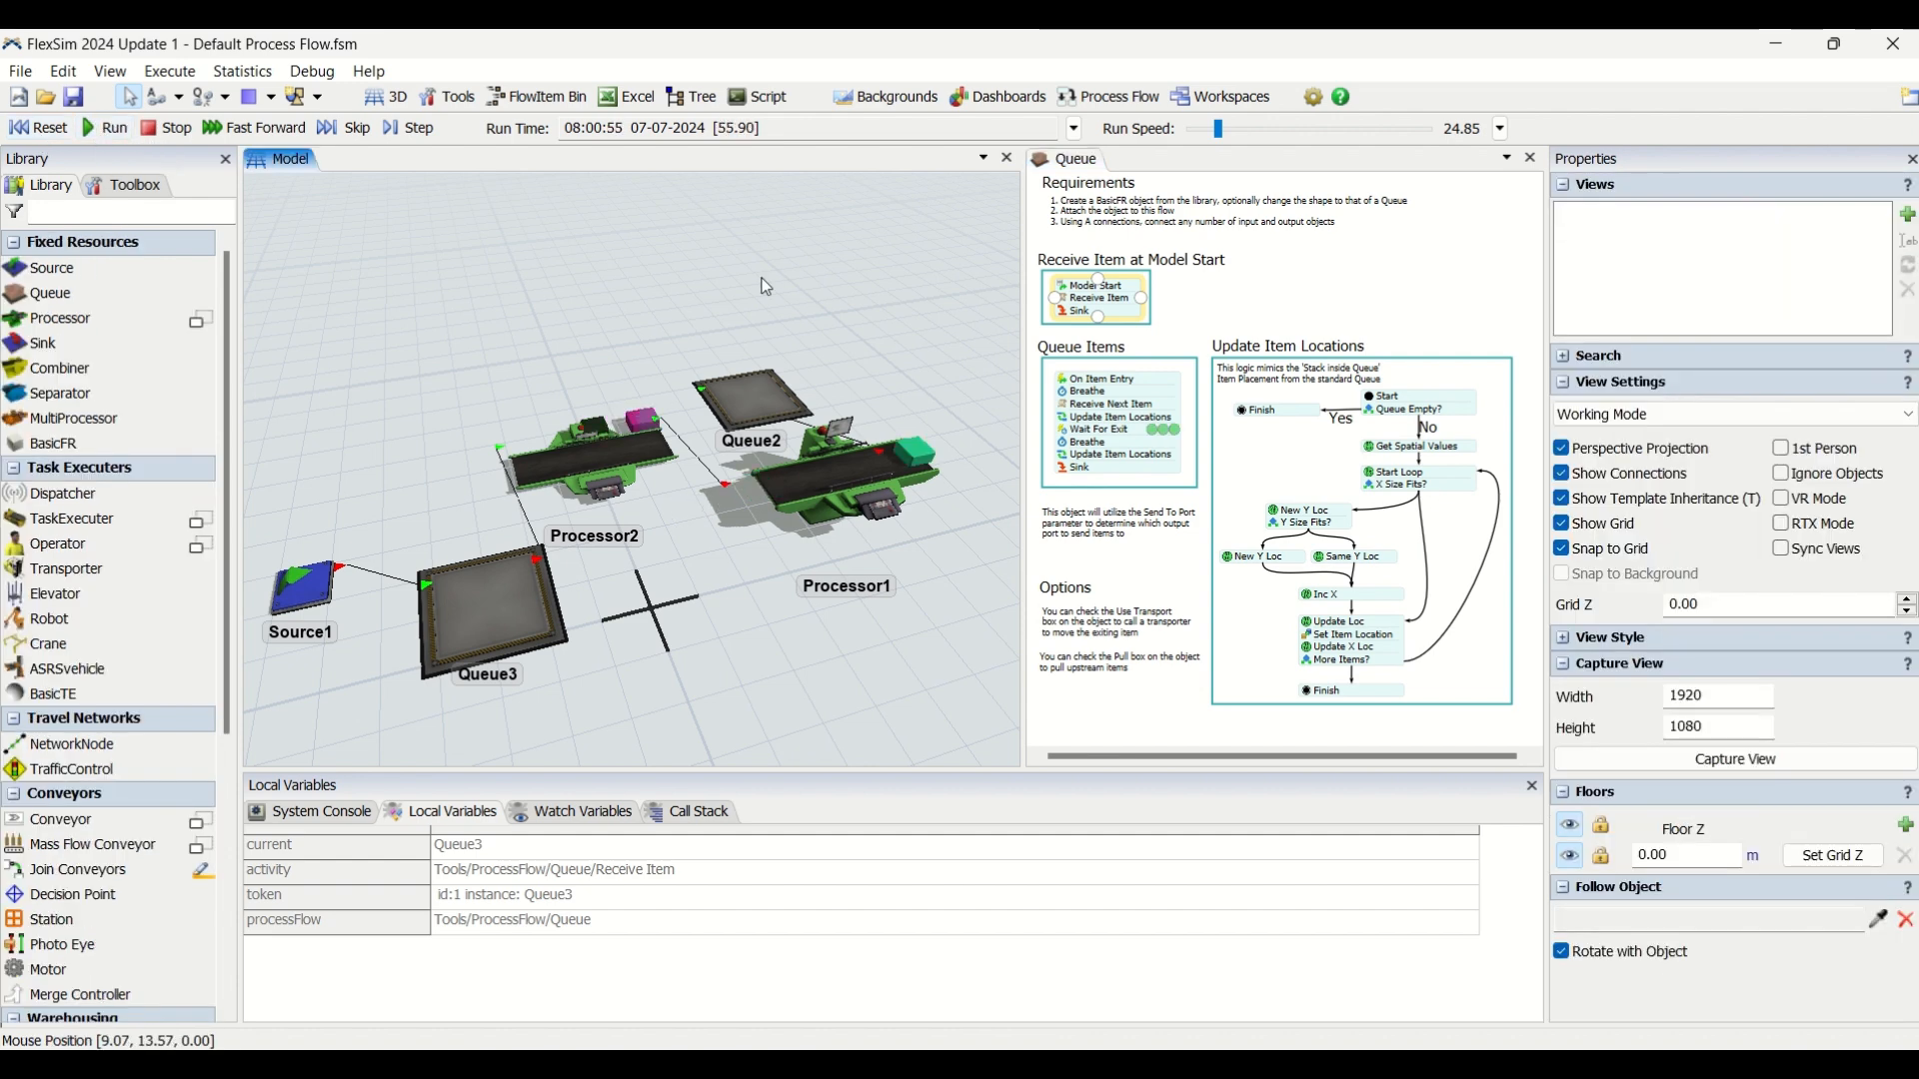
click(1253, 285)
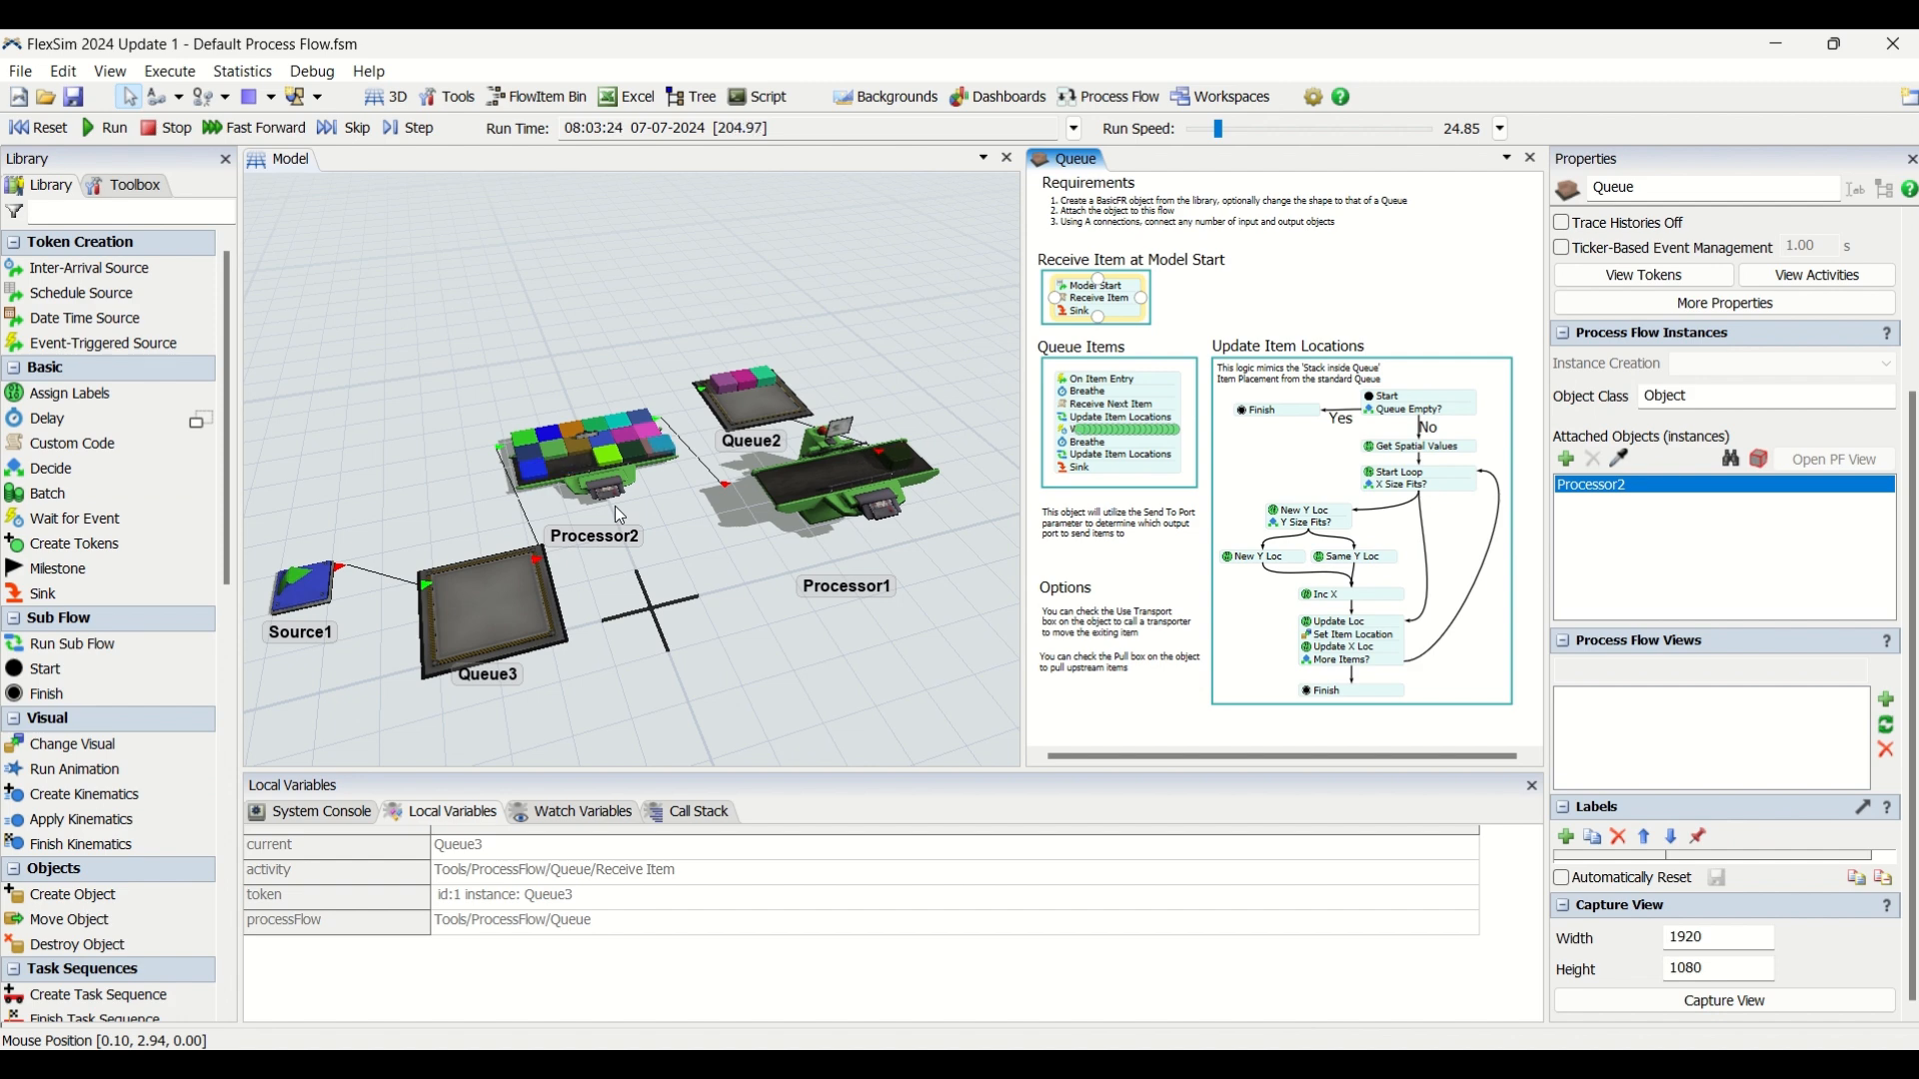
click(843, 356)
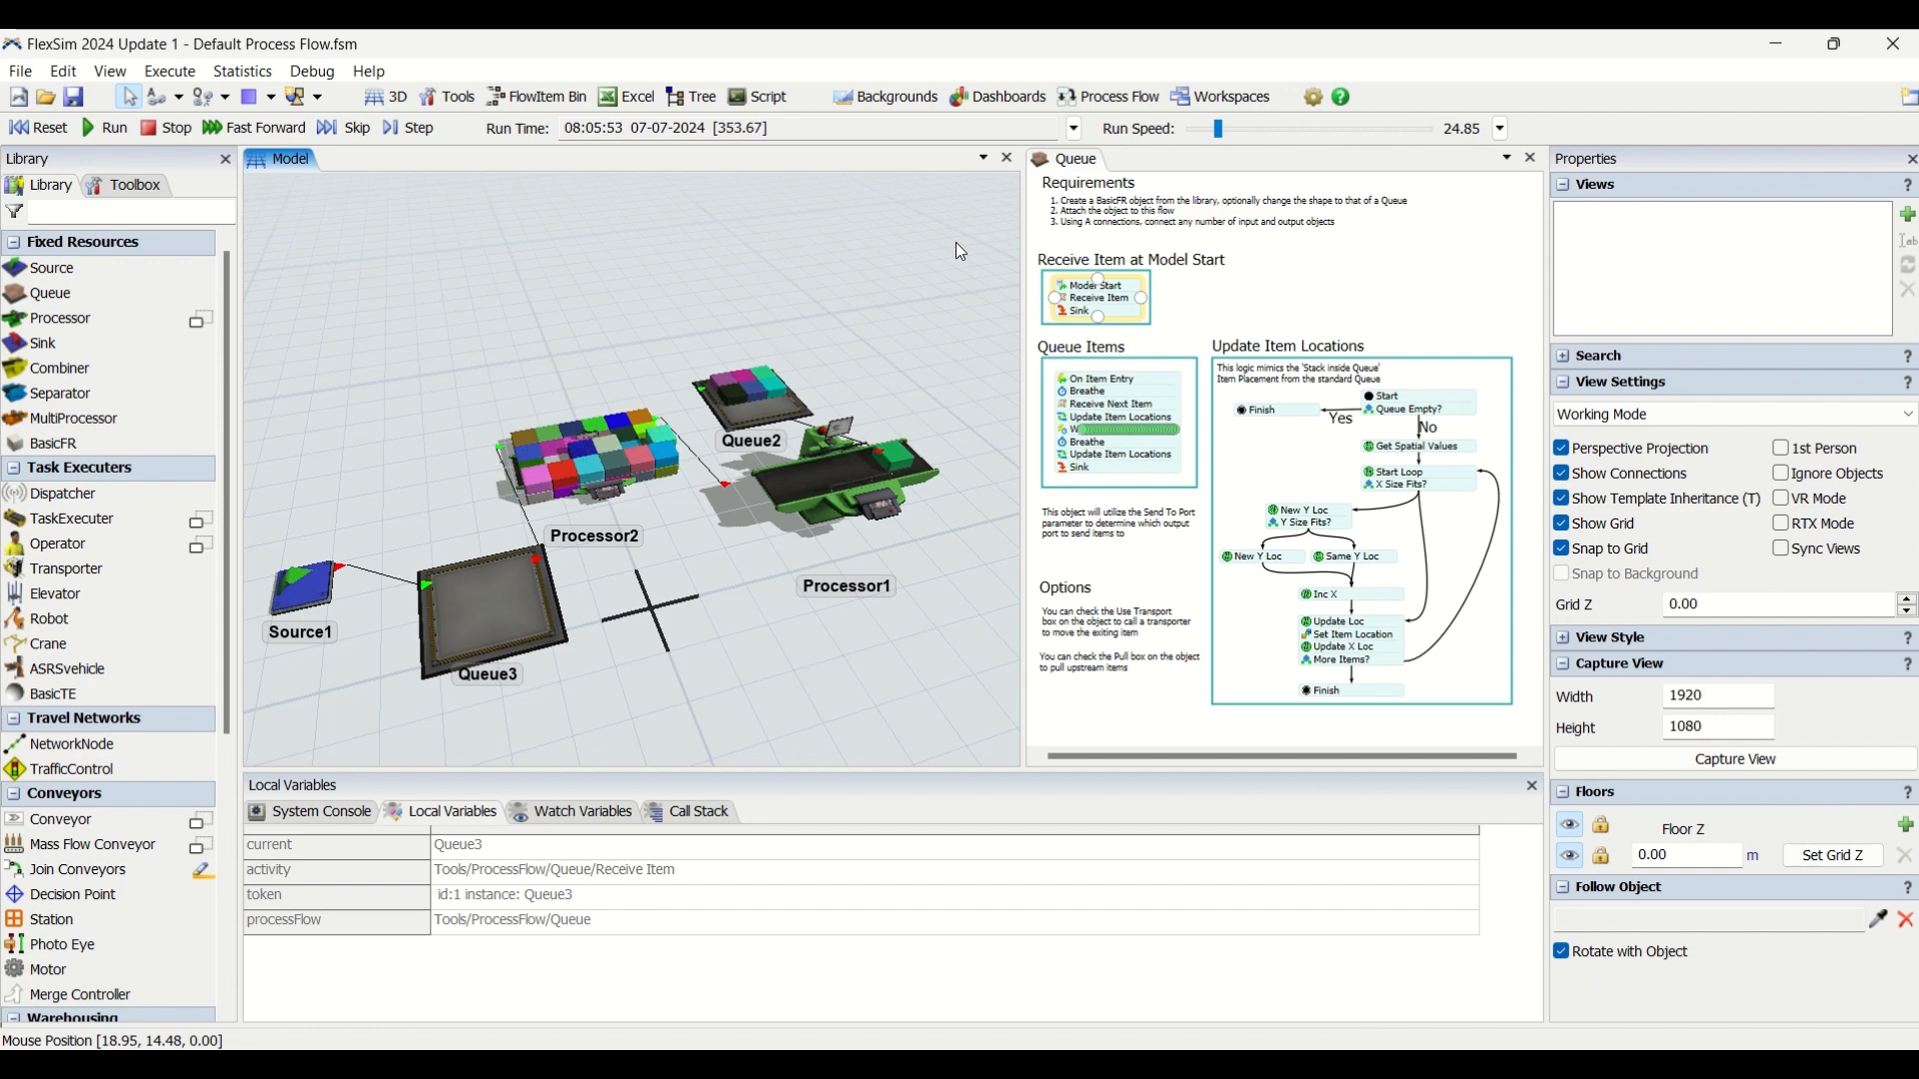
click(1287, 230)
click(898, 310)
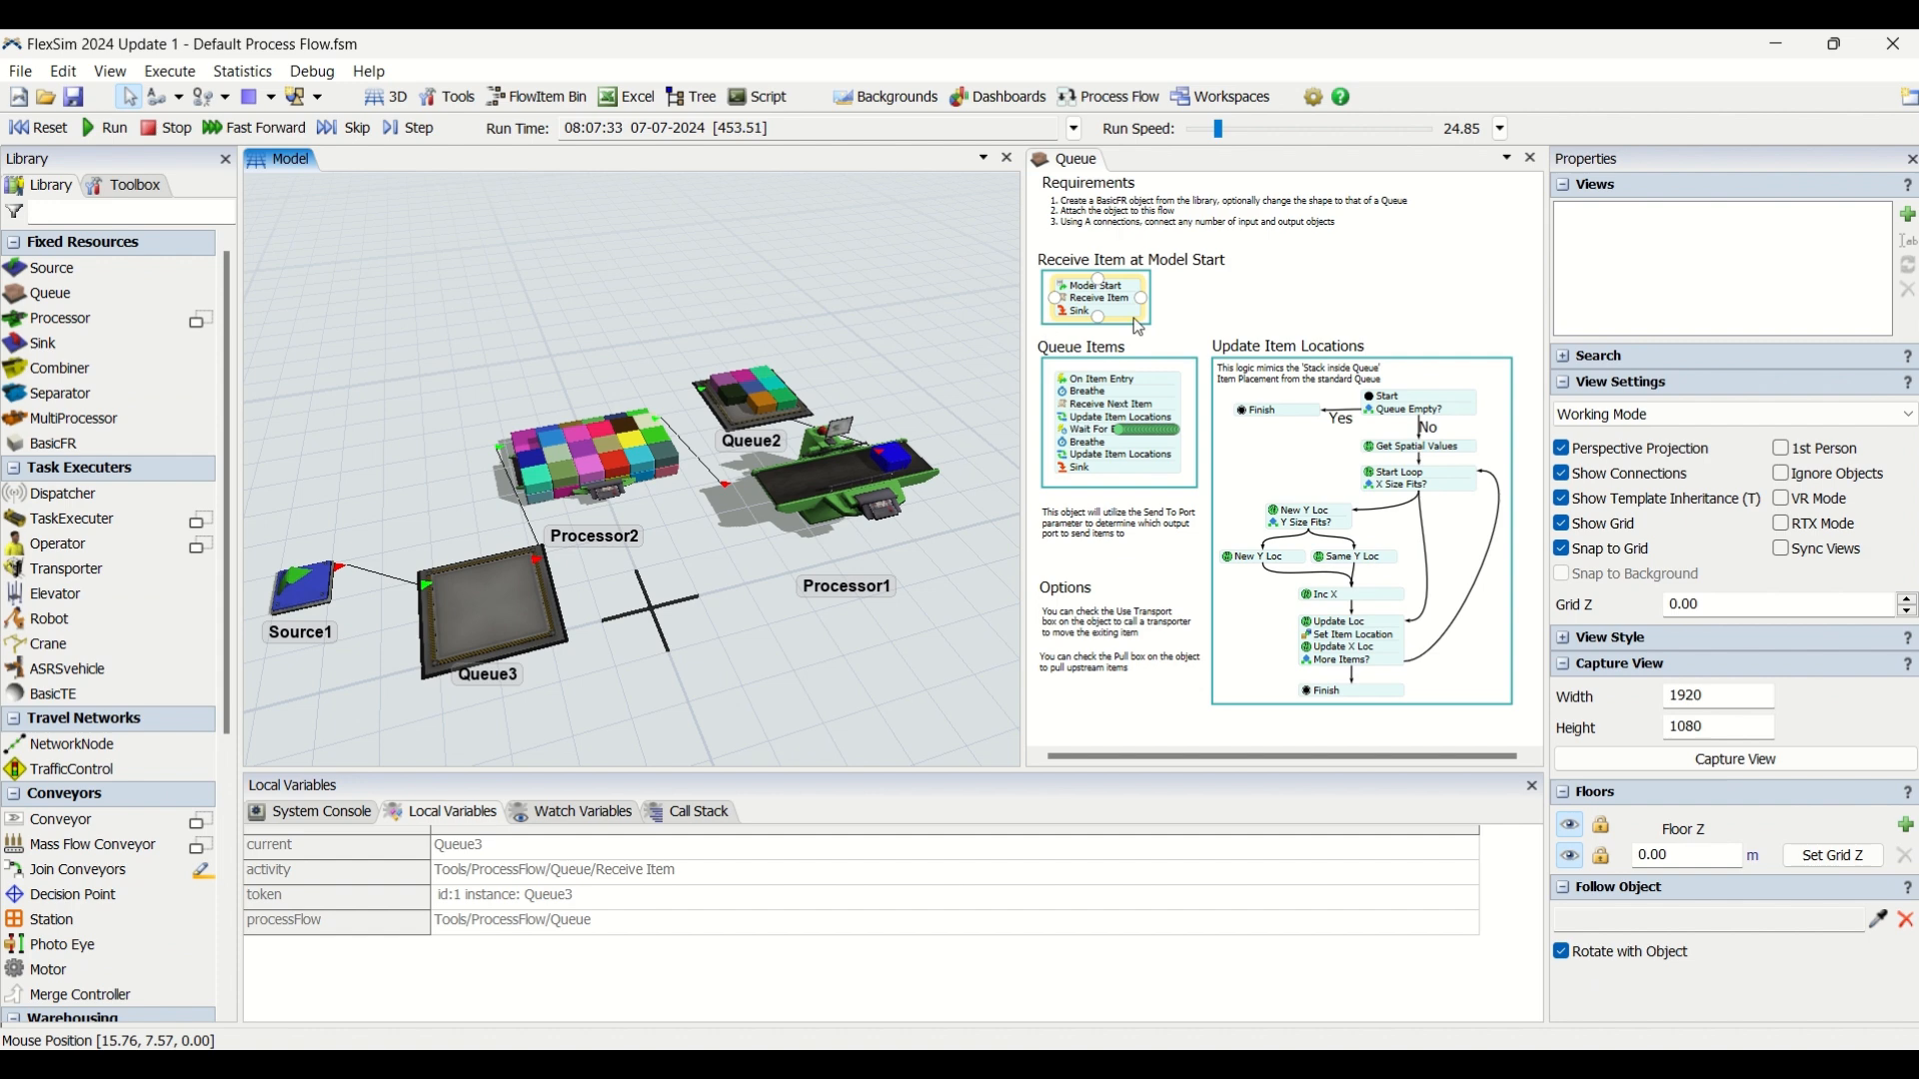
click(1215, 309)
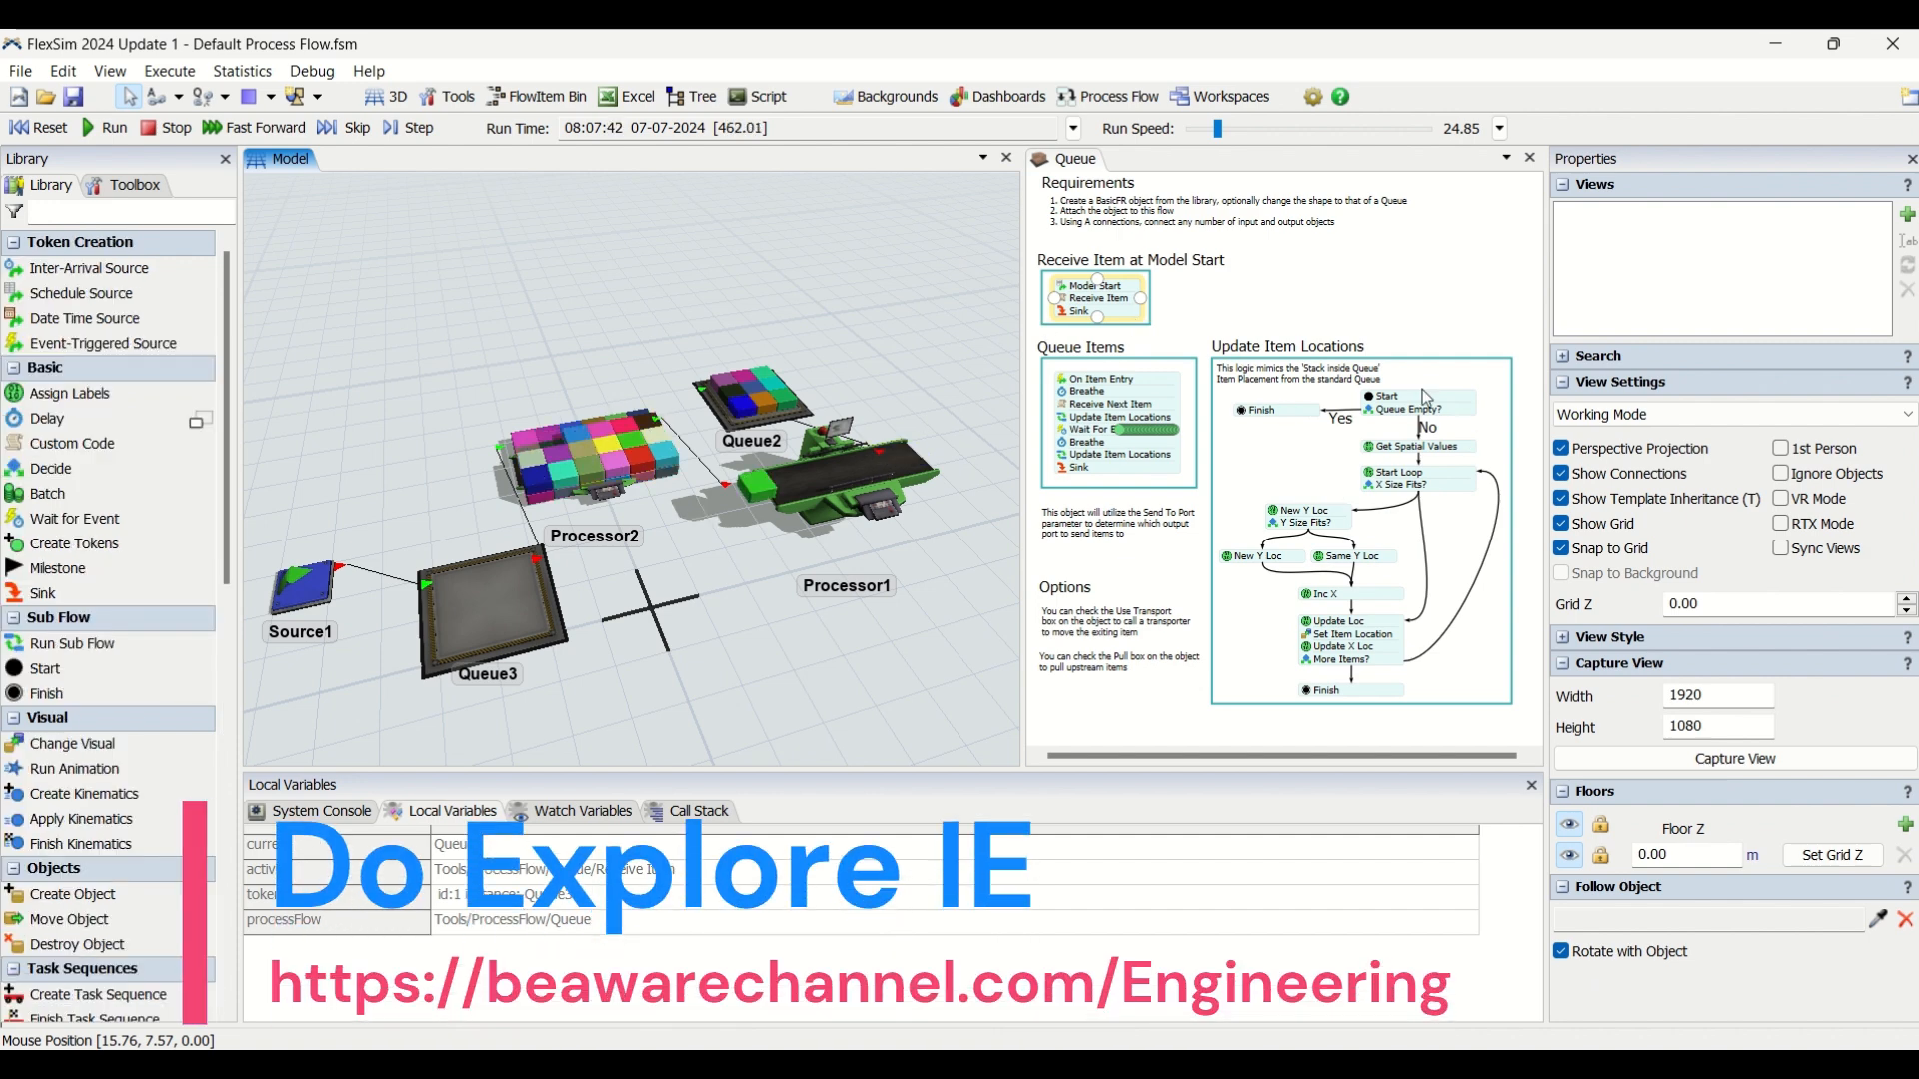
click(1258, 410)
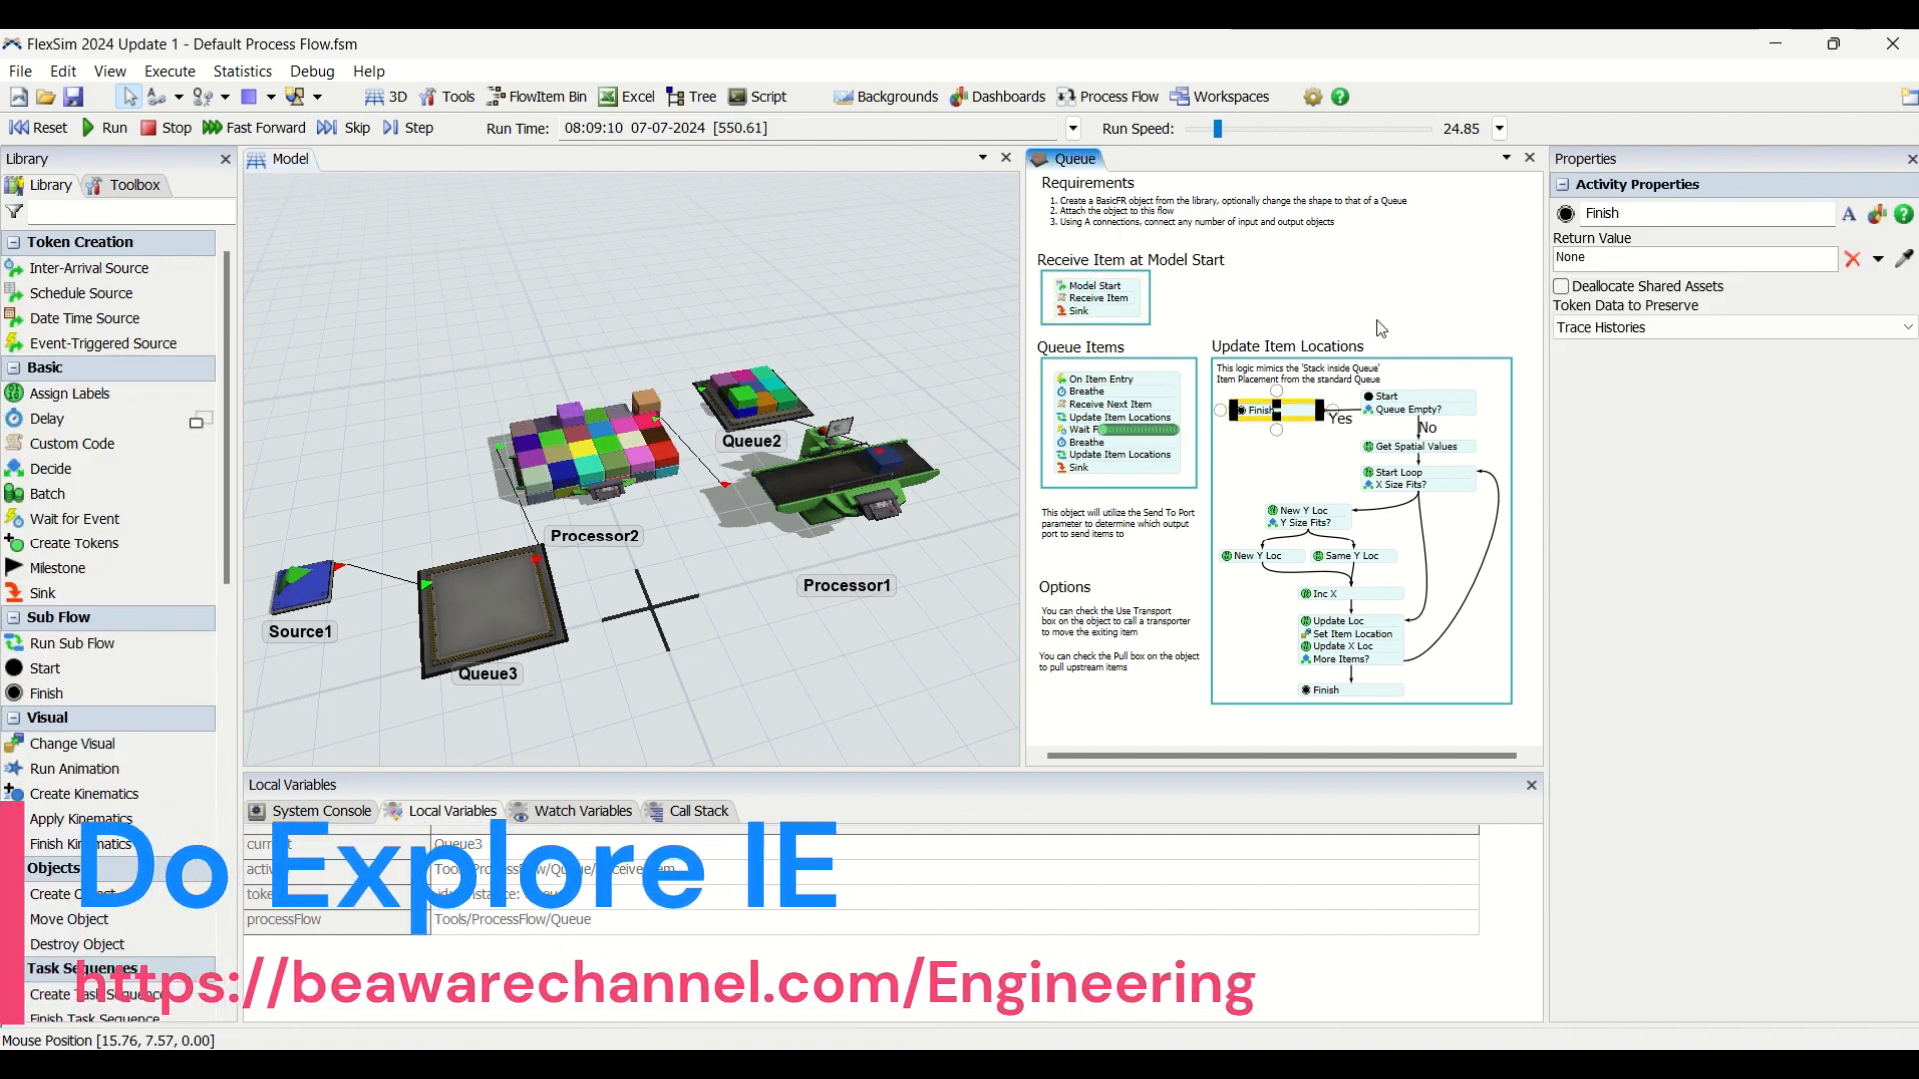
Reset the model and widen the Queue process flow view, enlarging its Receive Item at Model Start block.
click(40, 128)
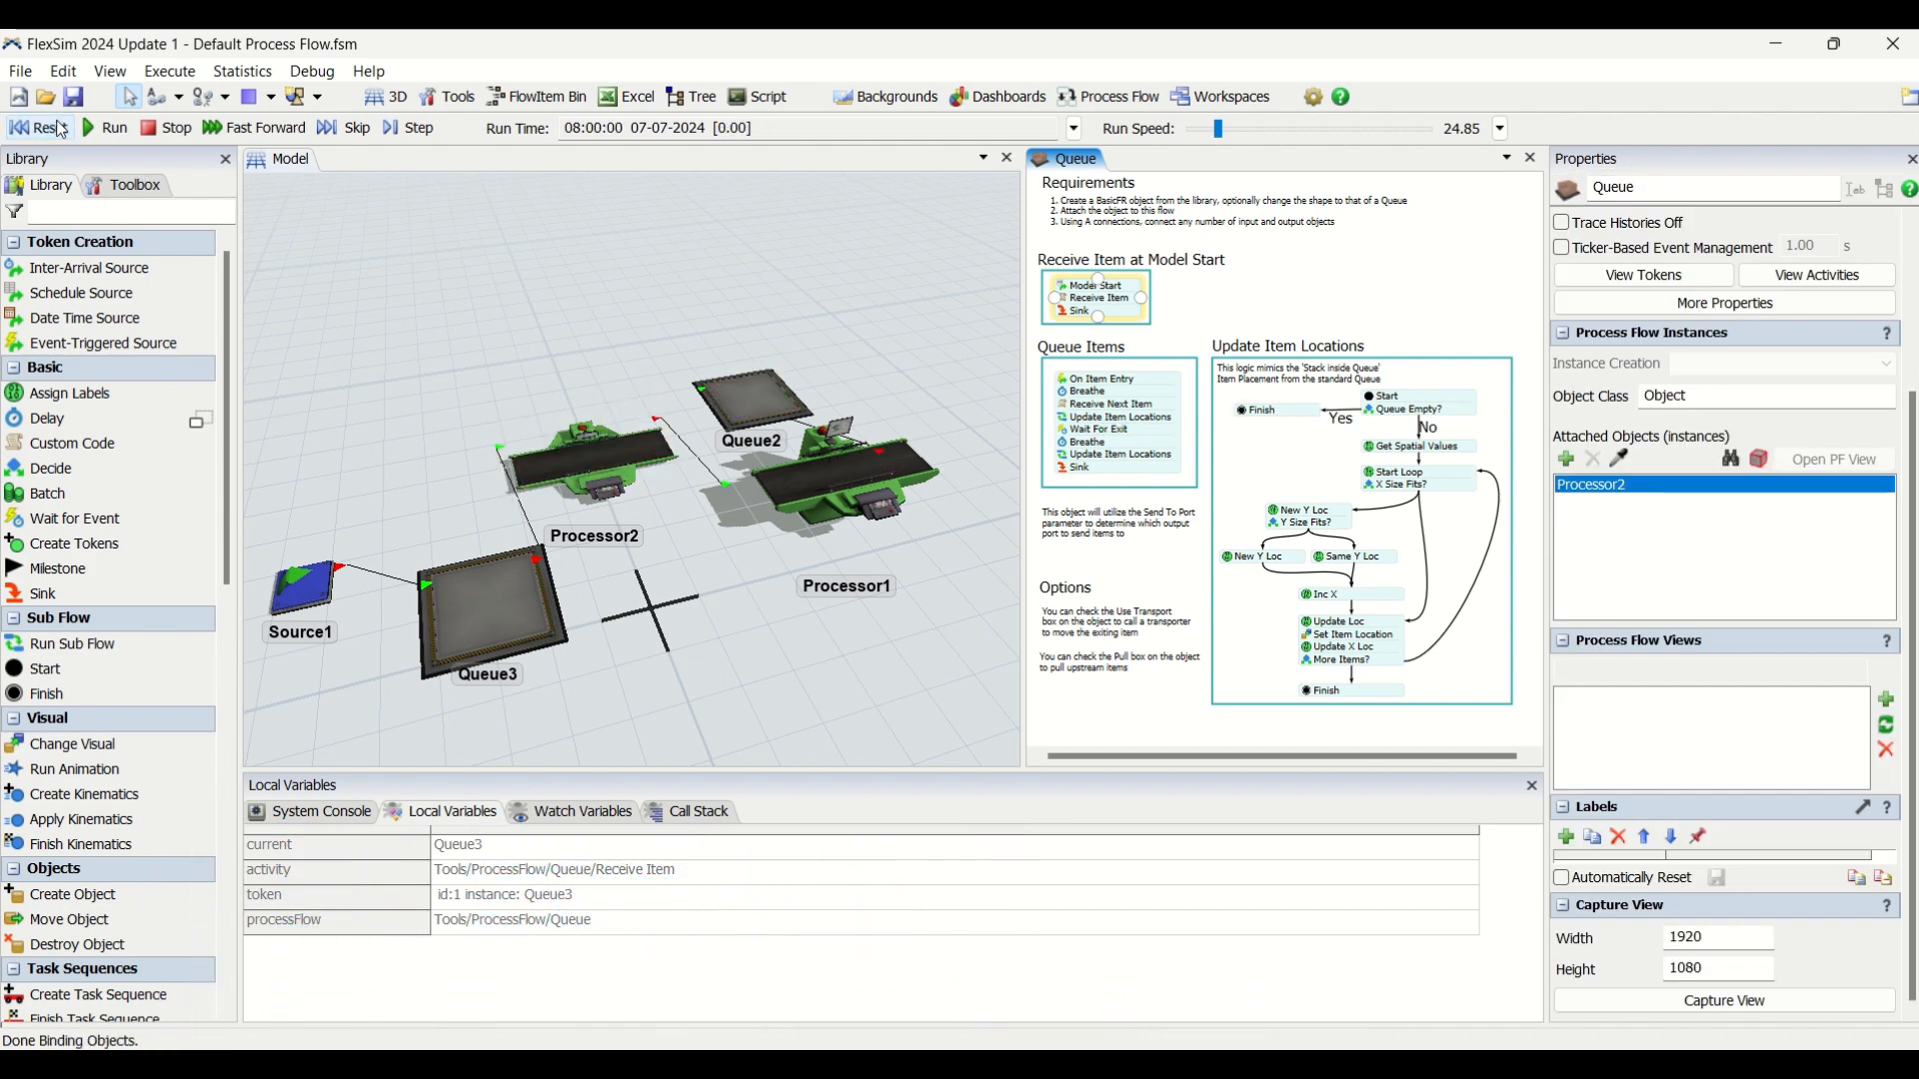
scroll(1256, 325, up, 5)
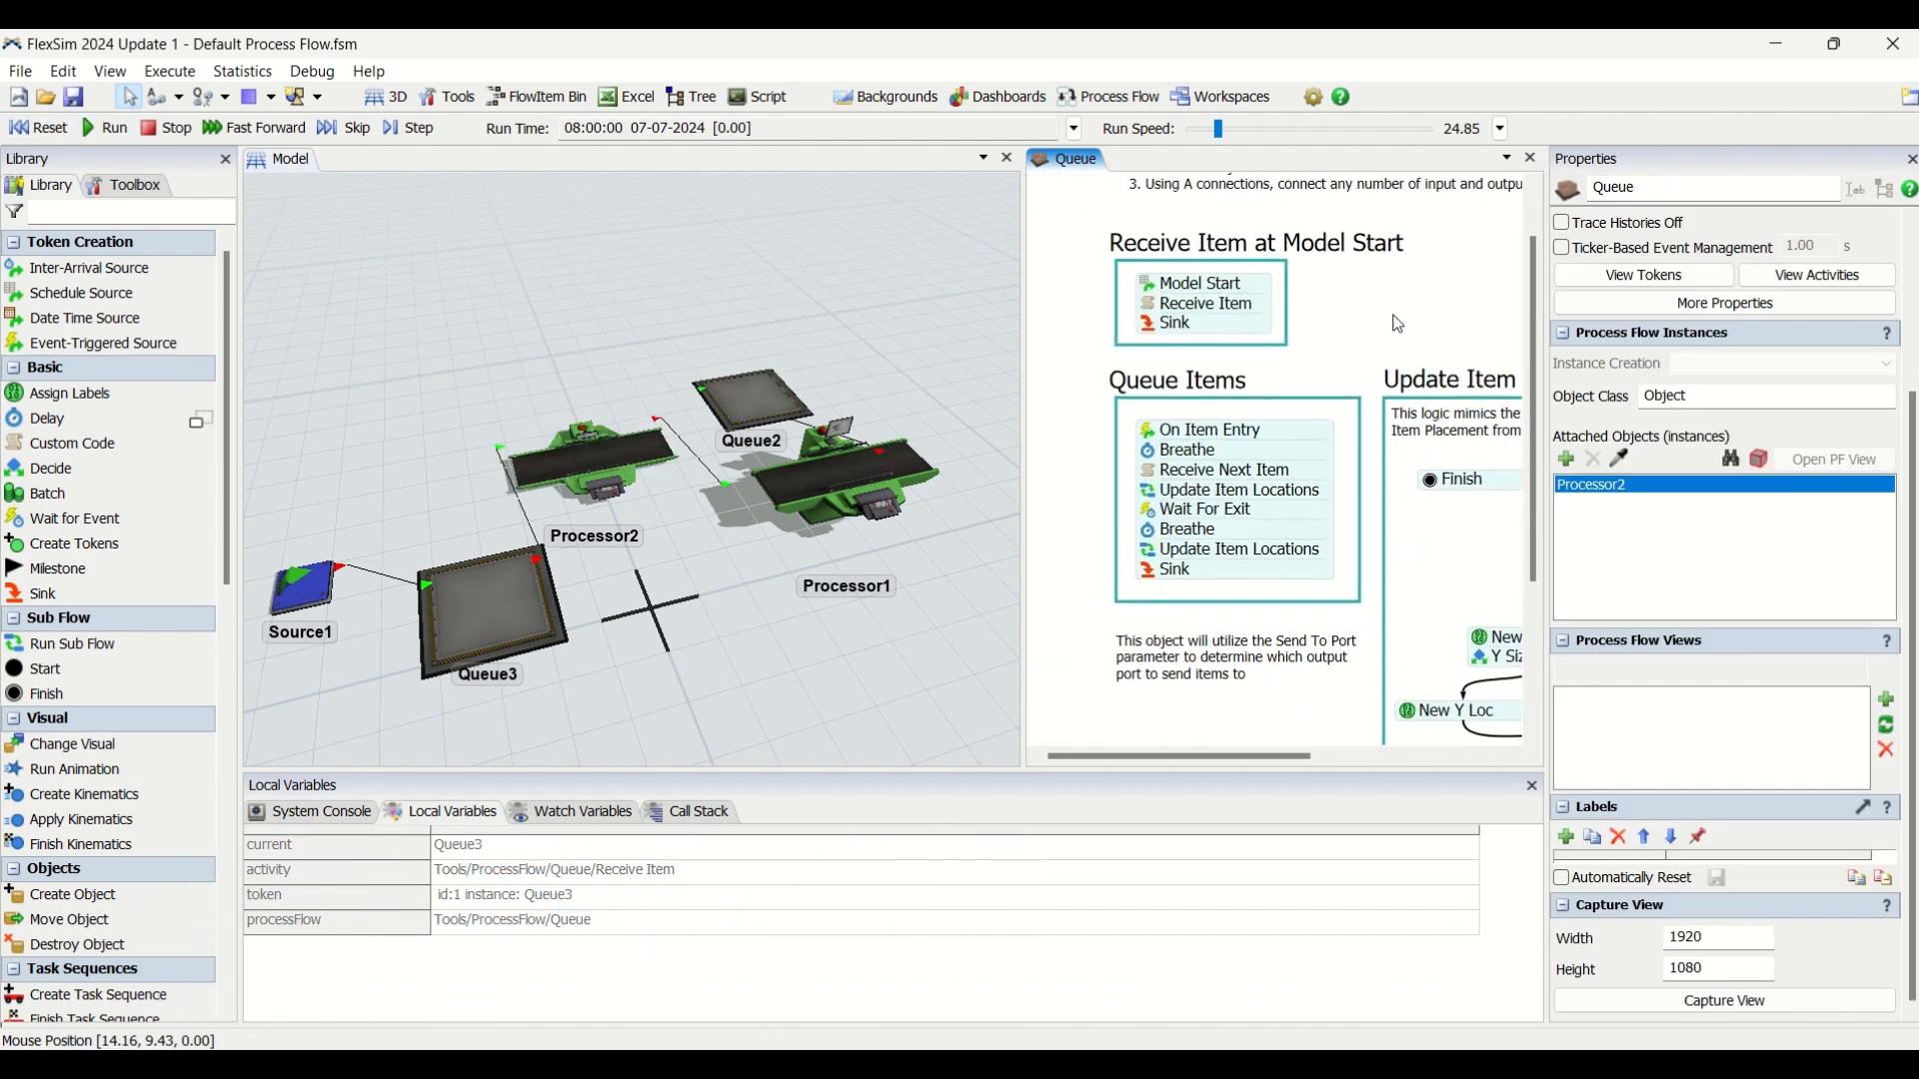
click(1017, 415)
drag(1024, 416, 948, 407)
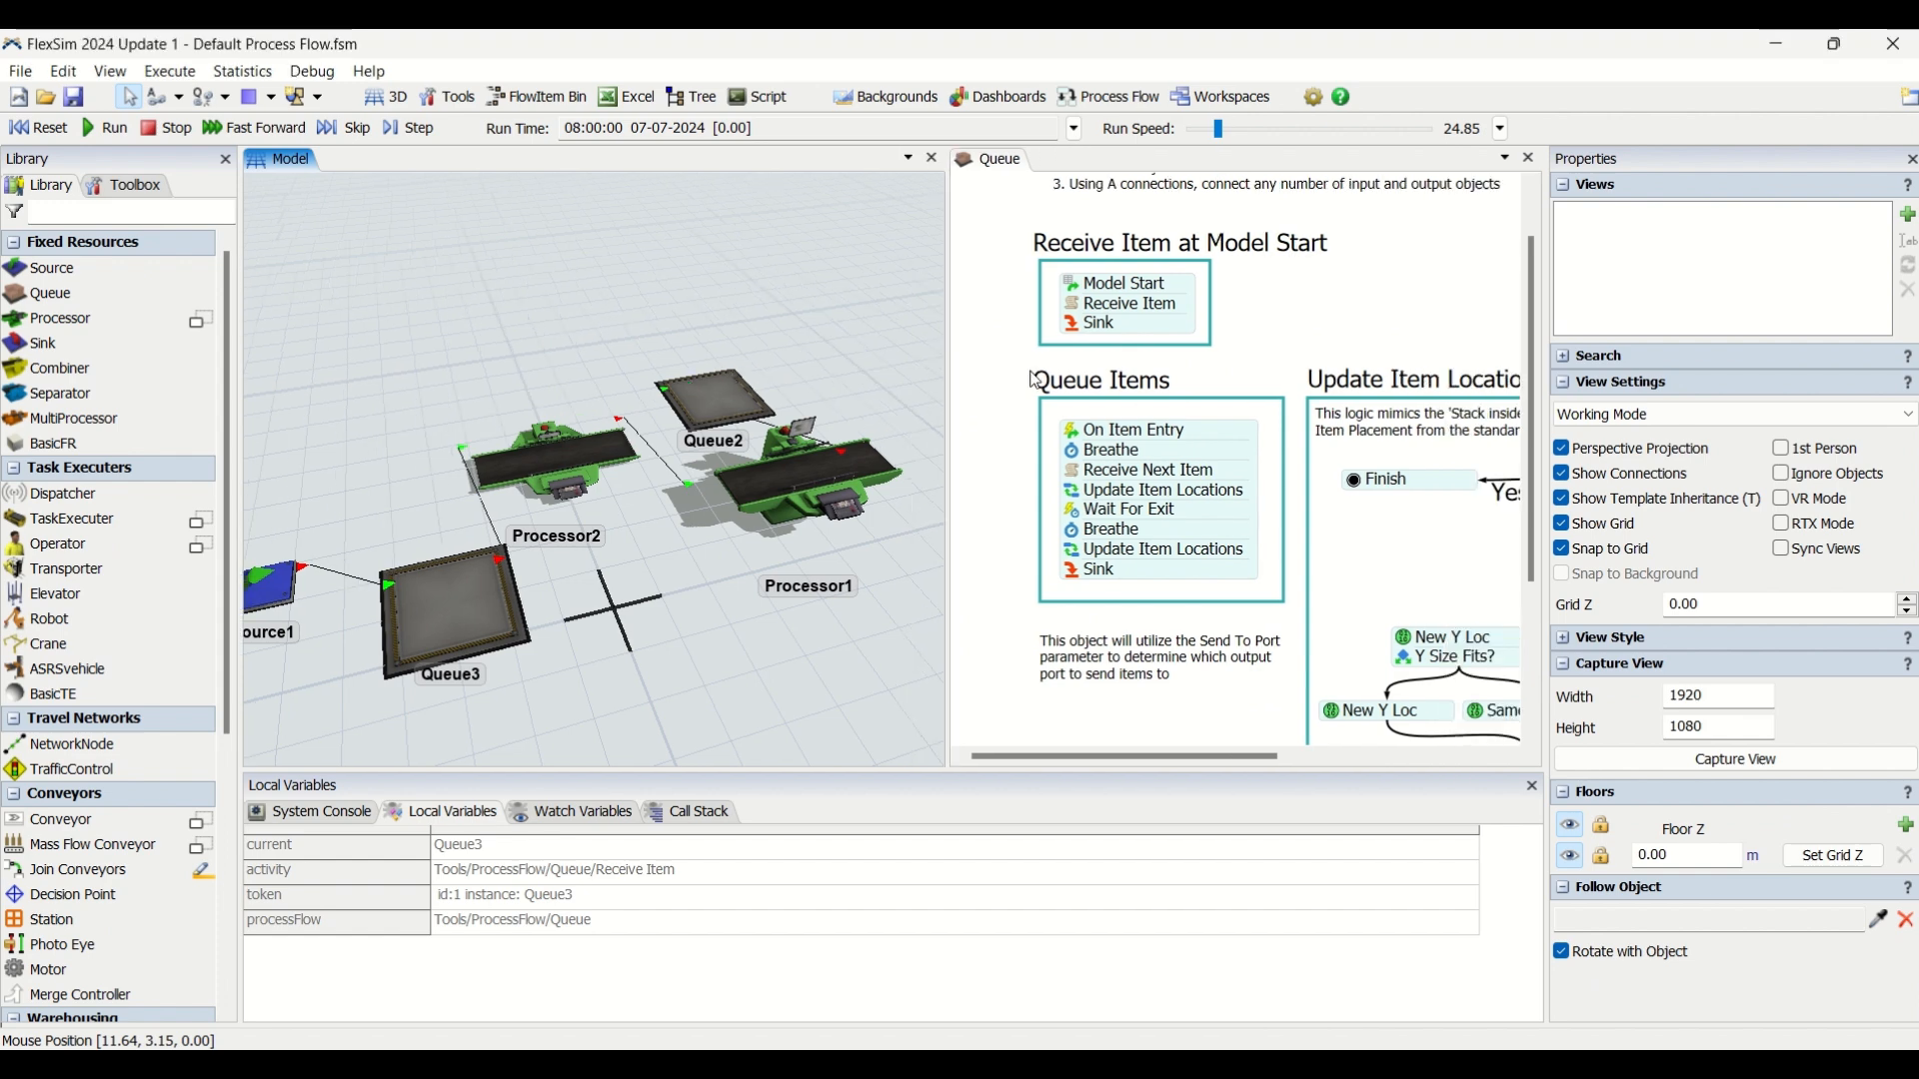
click(1285, 295)
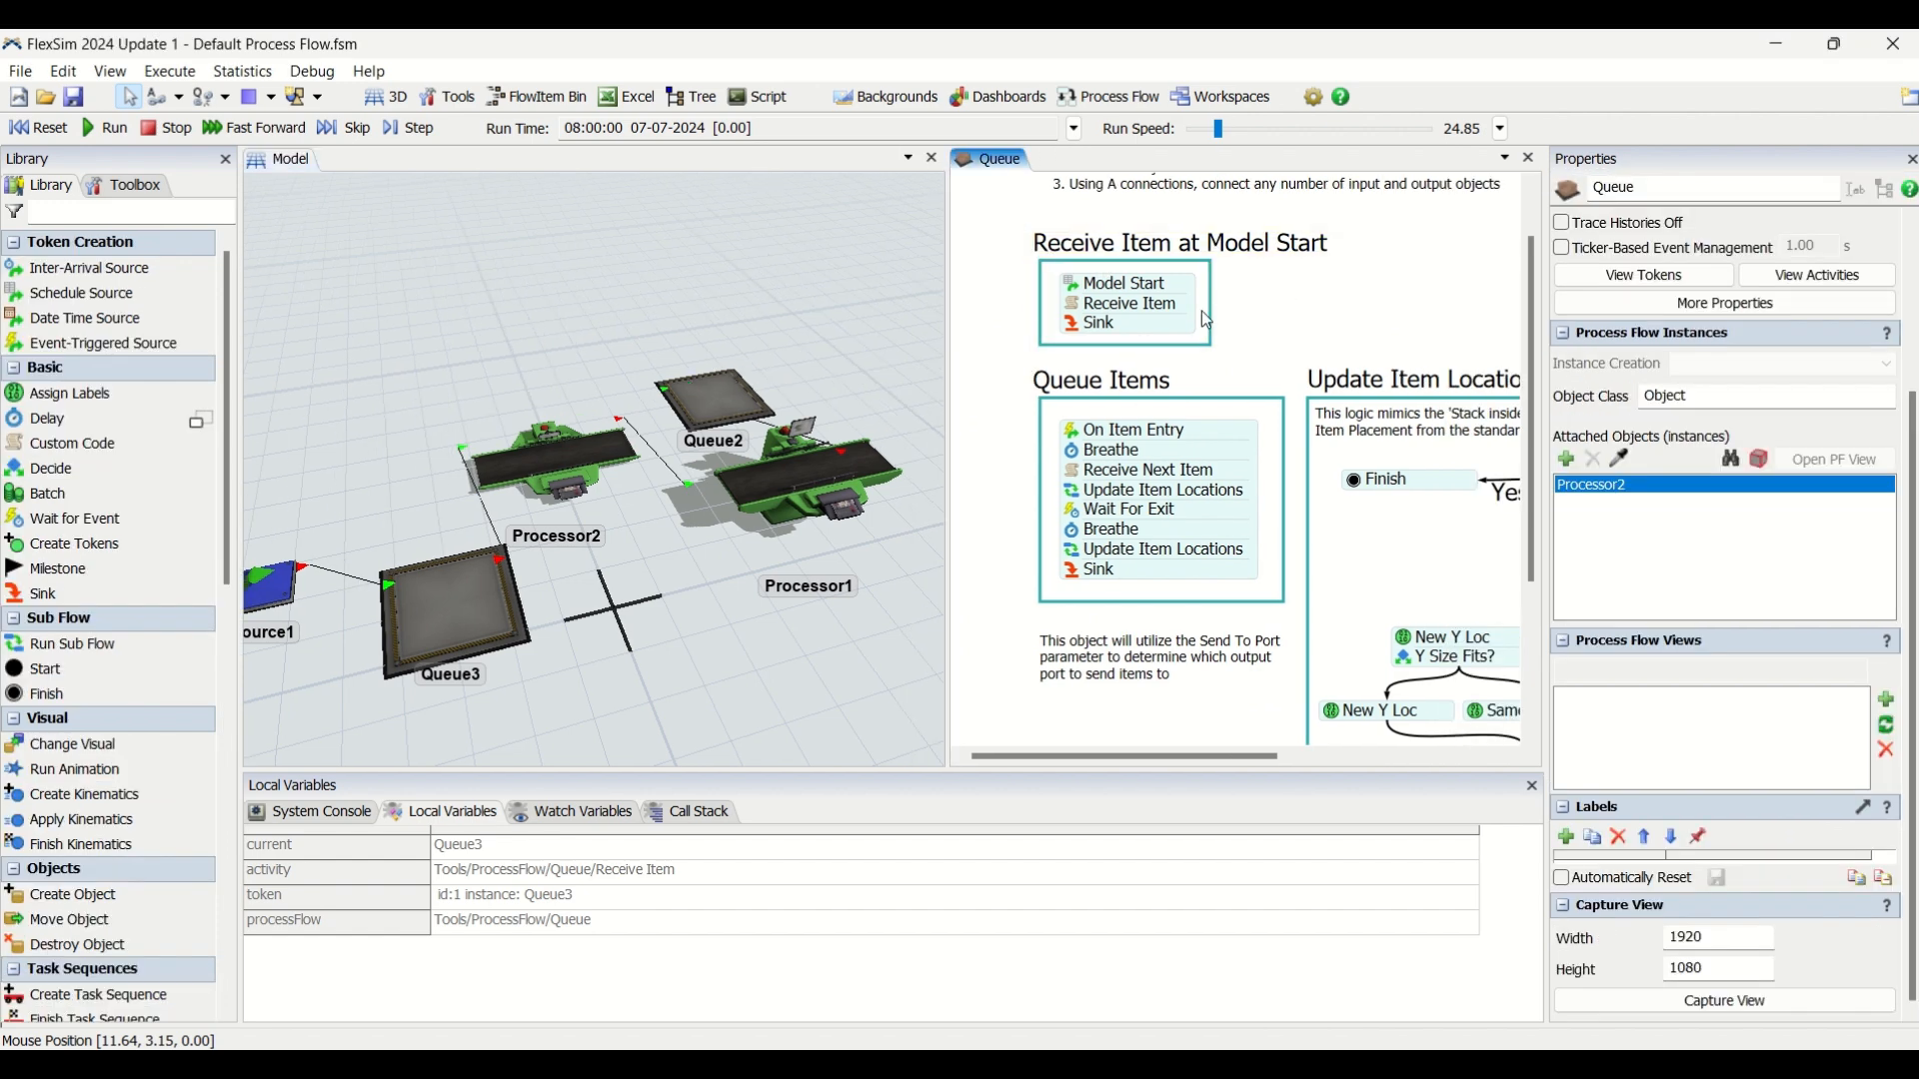
Examine the Model Start arrival settings and the Receive Item custom code parameters in the Queue process flow.
double_click(1072, 290)
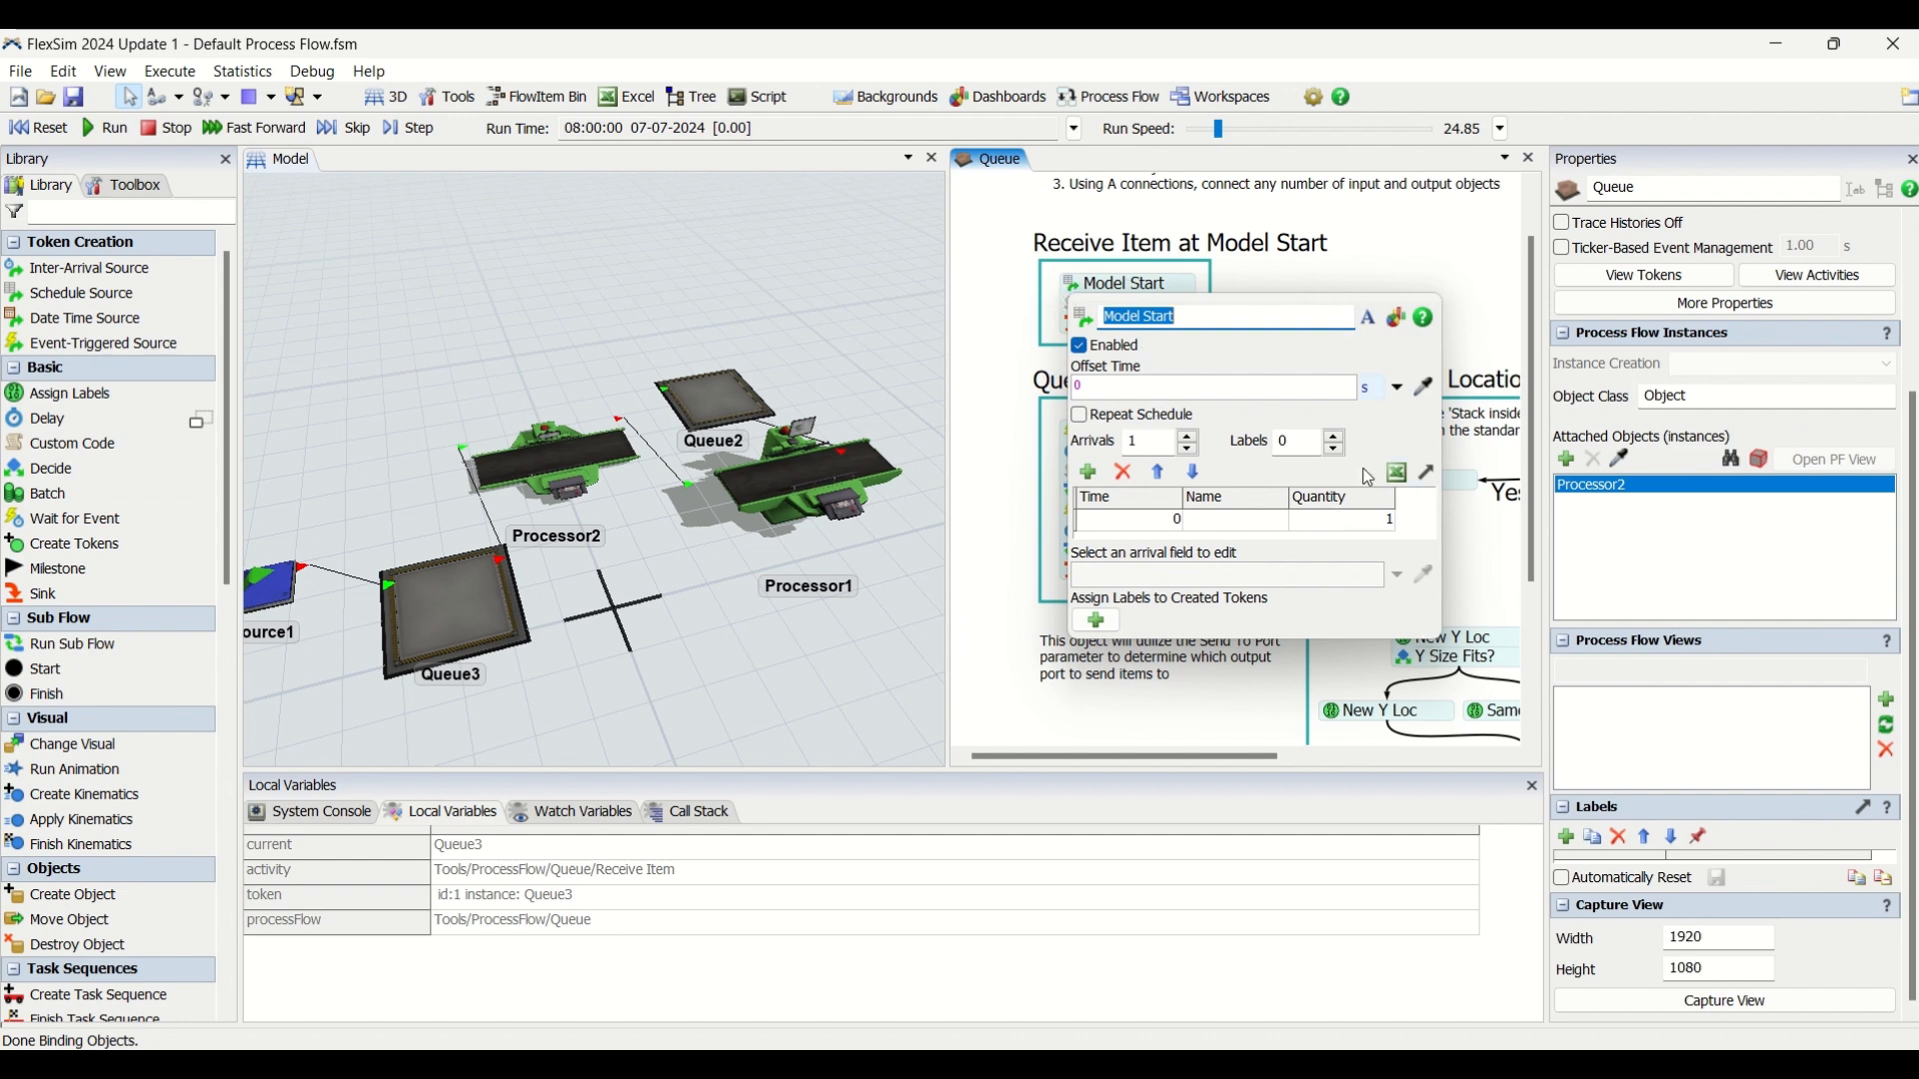
click(1373, 524)
click(1129, 525)
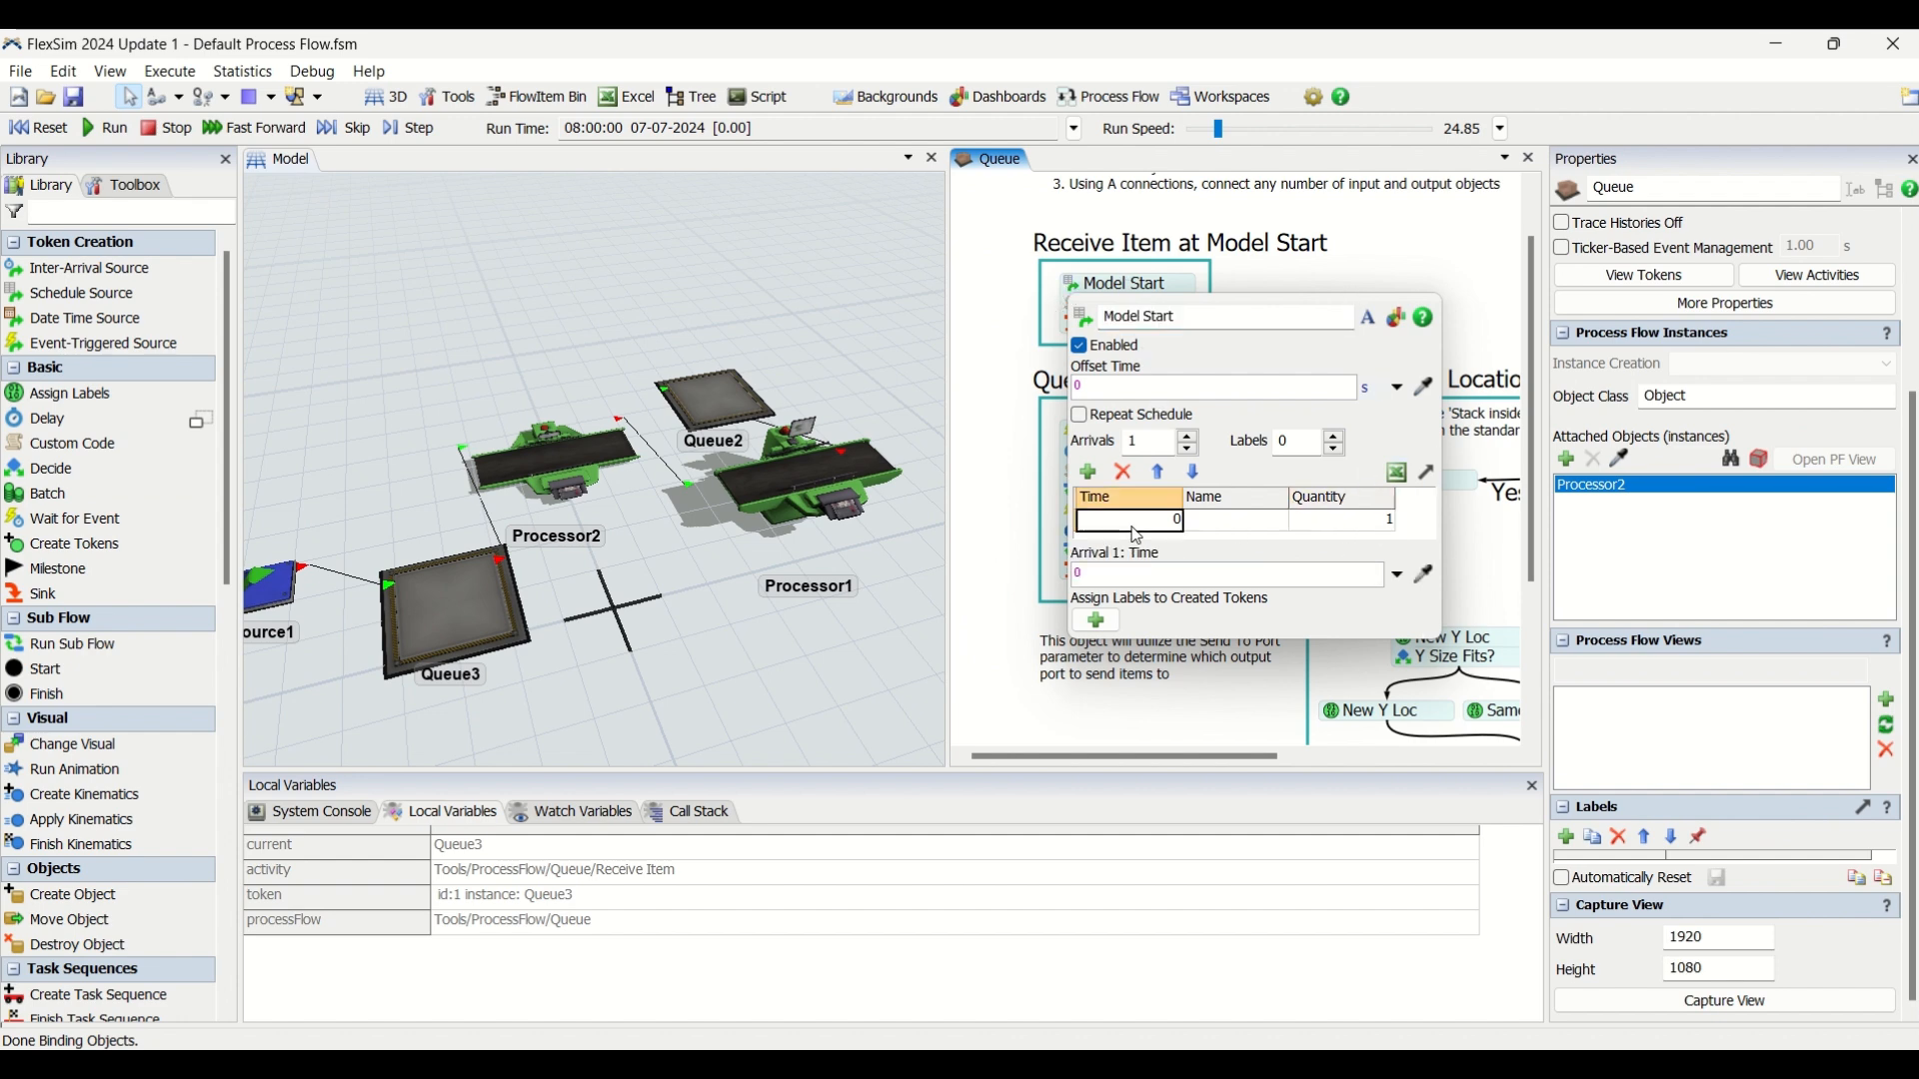
click(1327, 254)
click(1051, 325)
double_click(1082, 306)
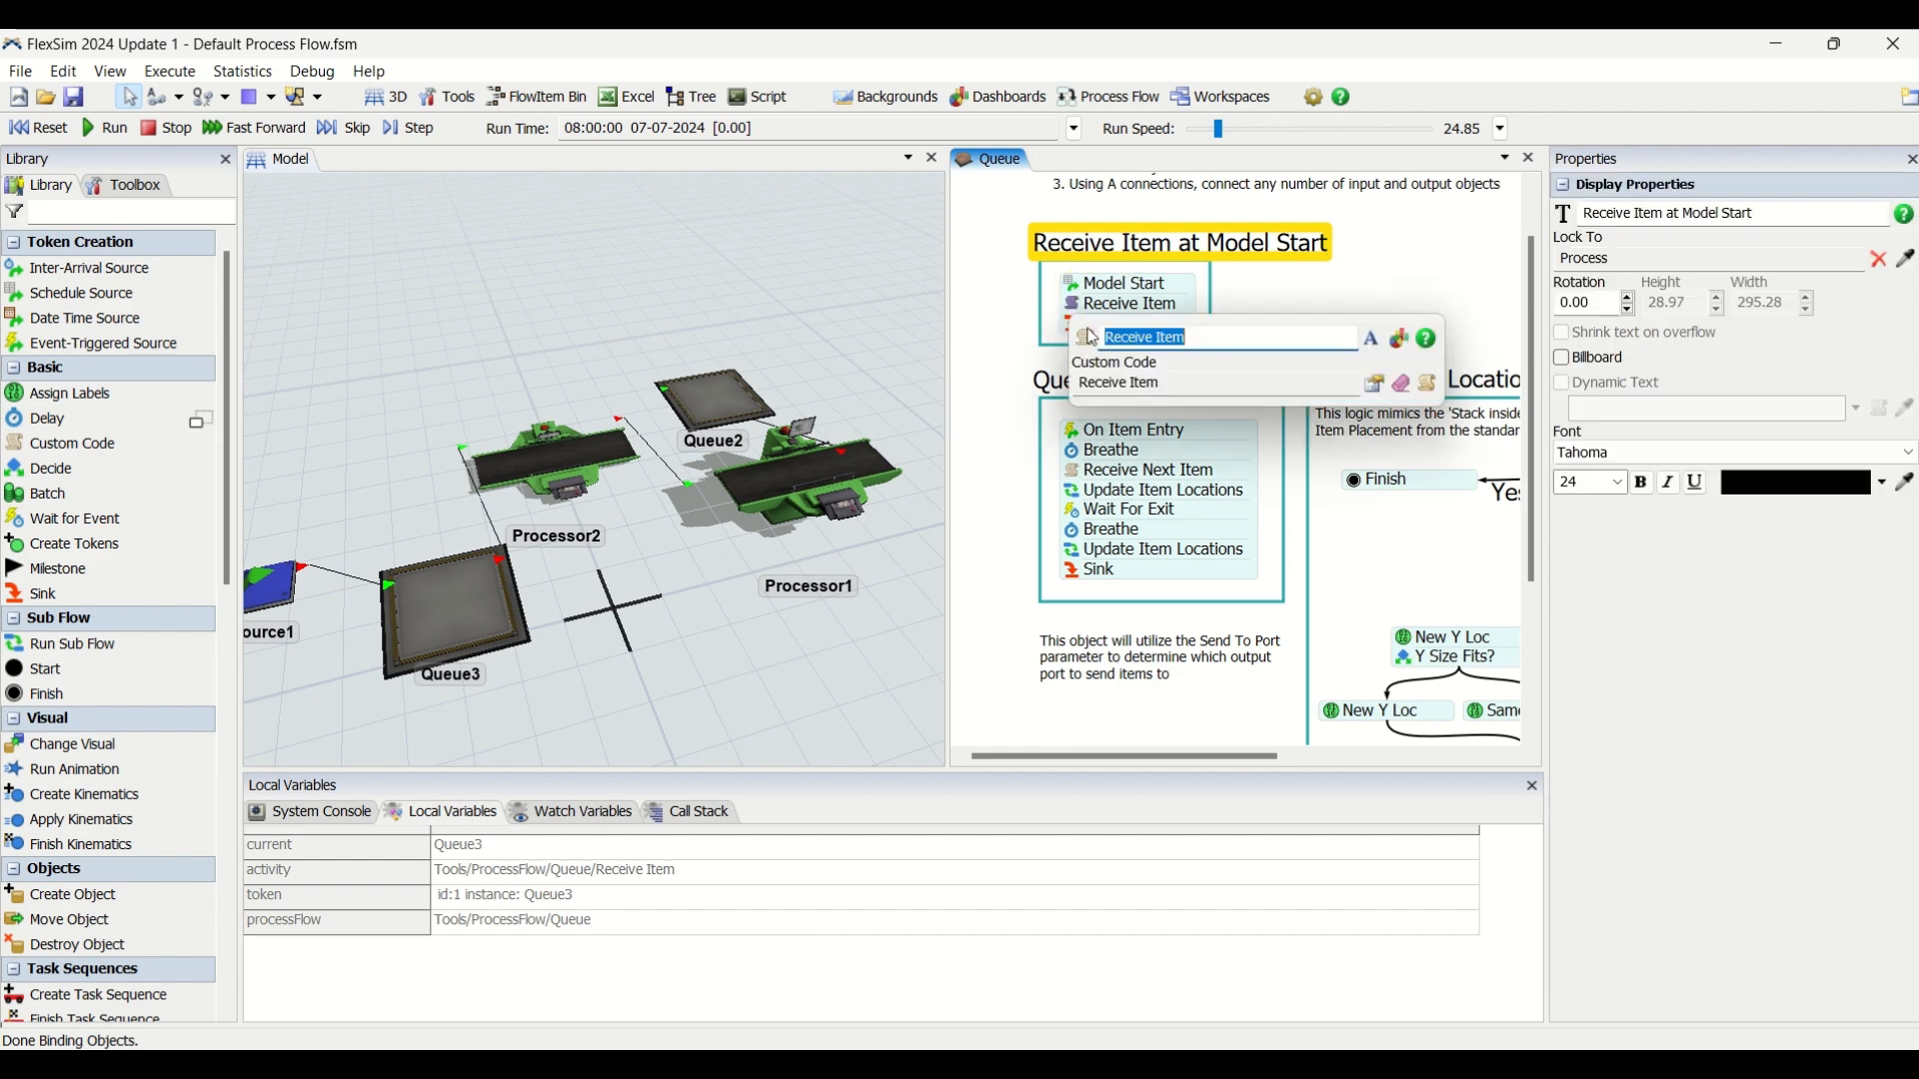
click(1372, 387)
click(1170, 440)
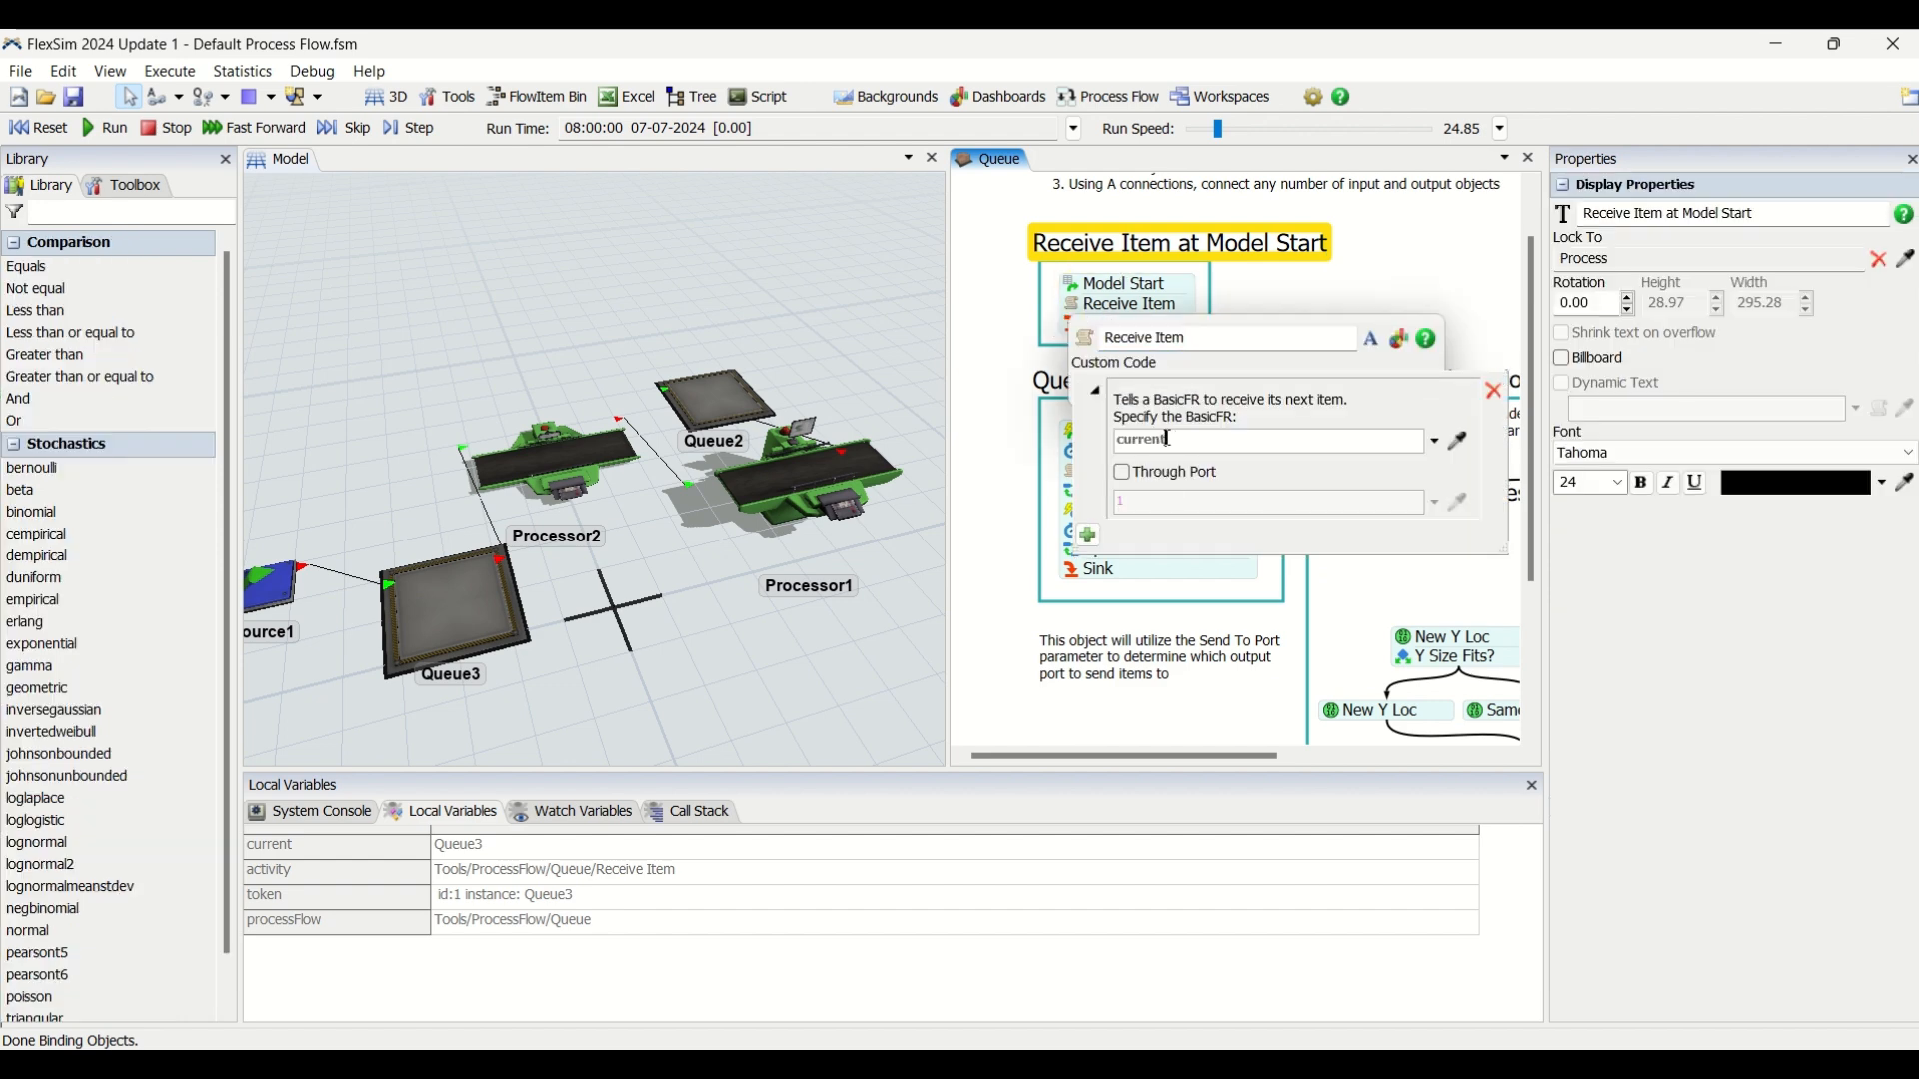
click(1442, 272)
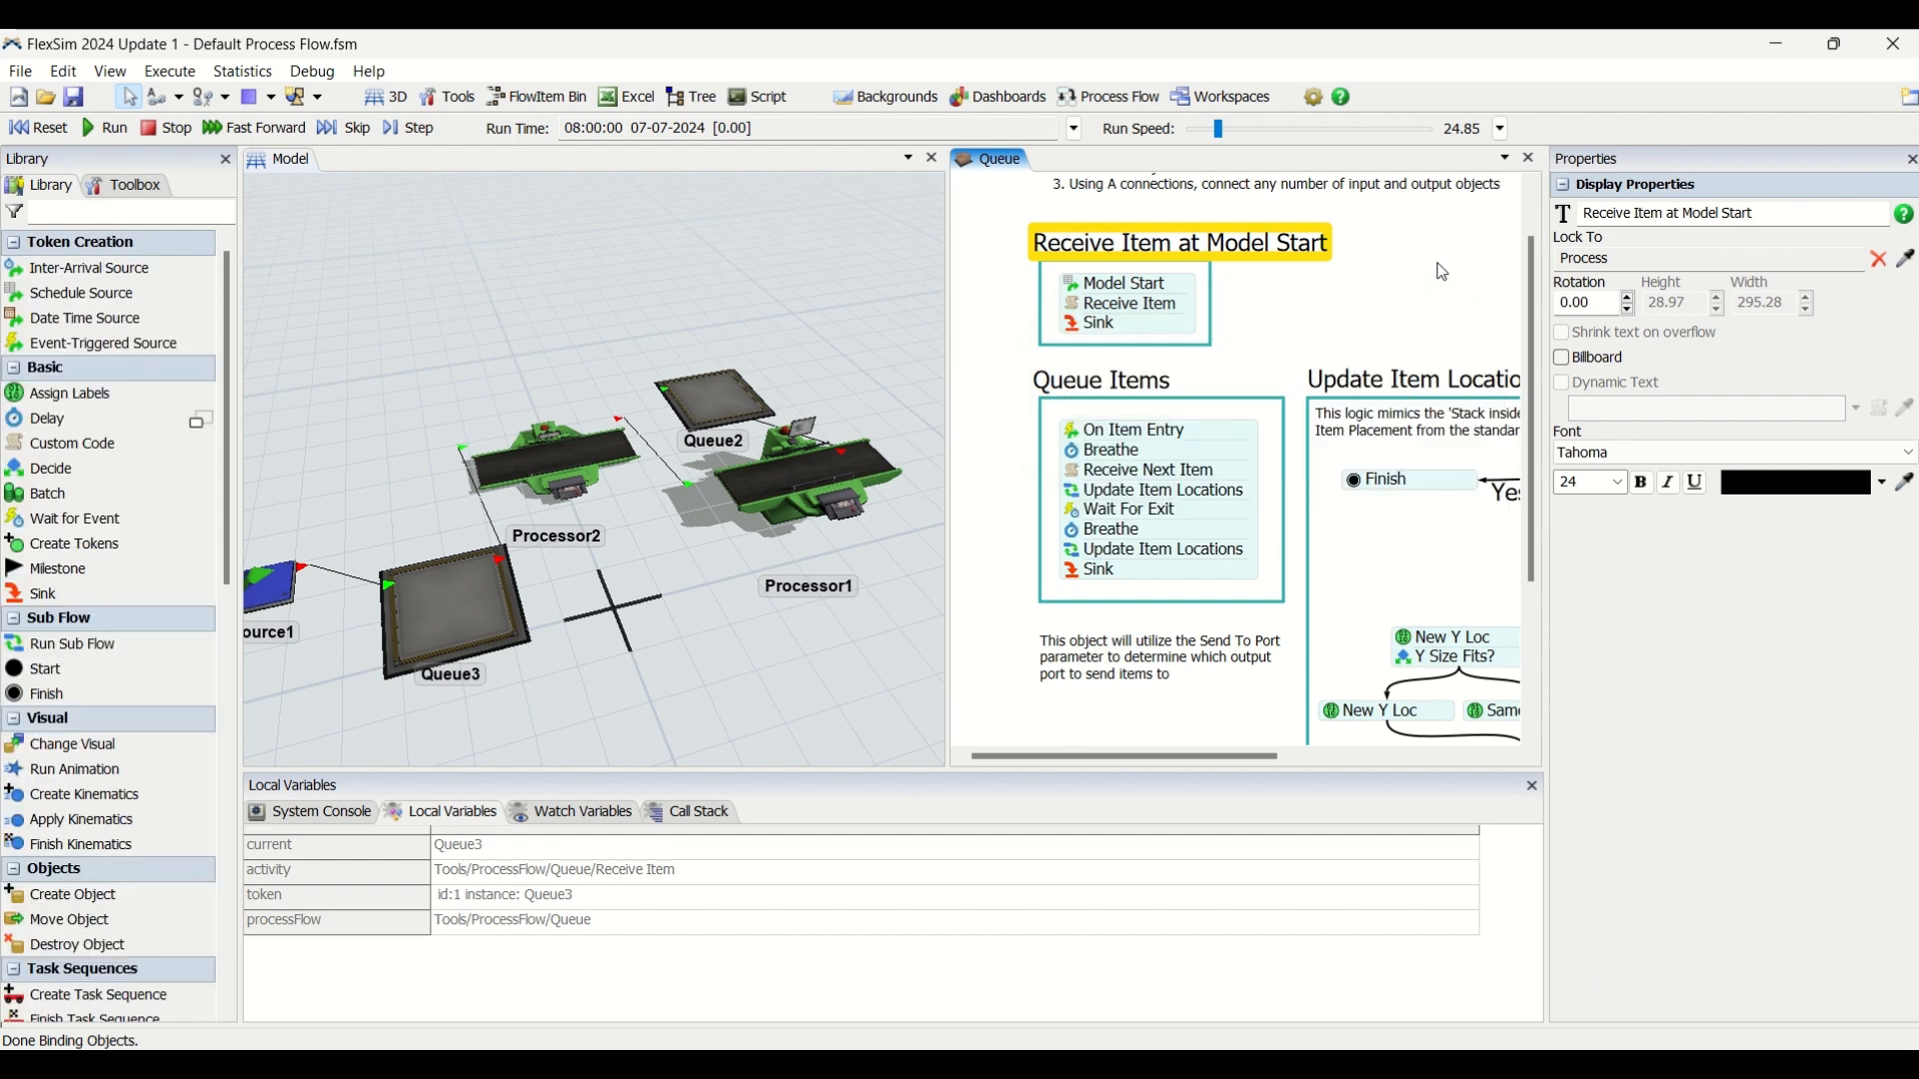
Disable the Model Start activity in the Queue process flow.
double_click(1078, 293)
click(1080, 347)
click(1387, 270)
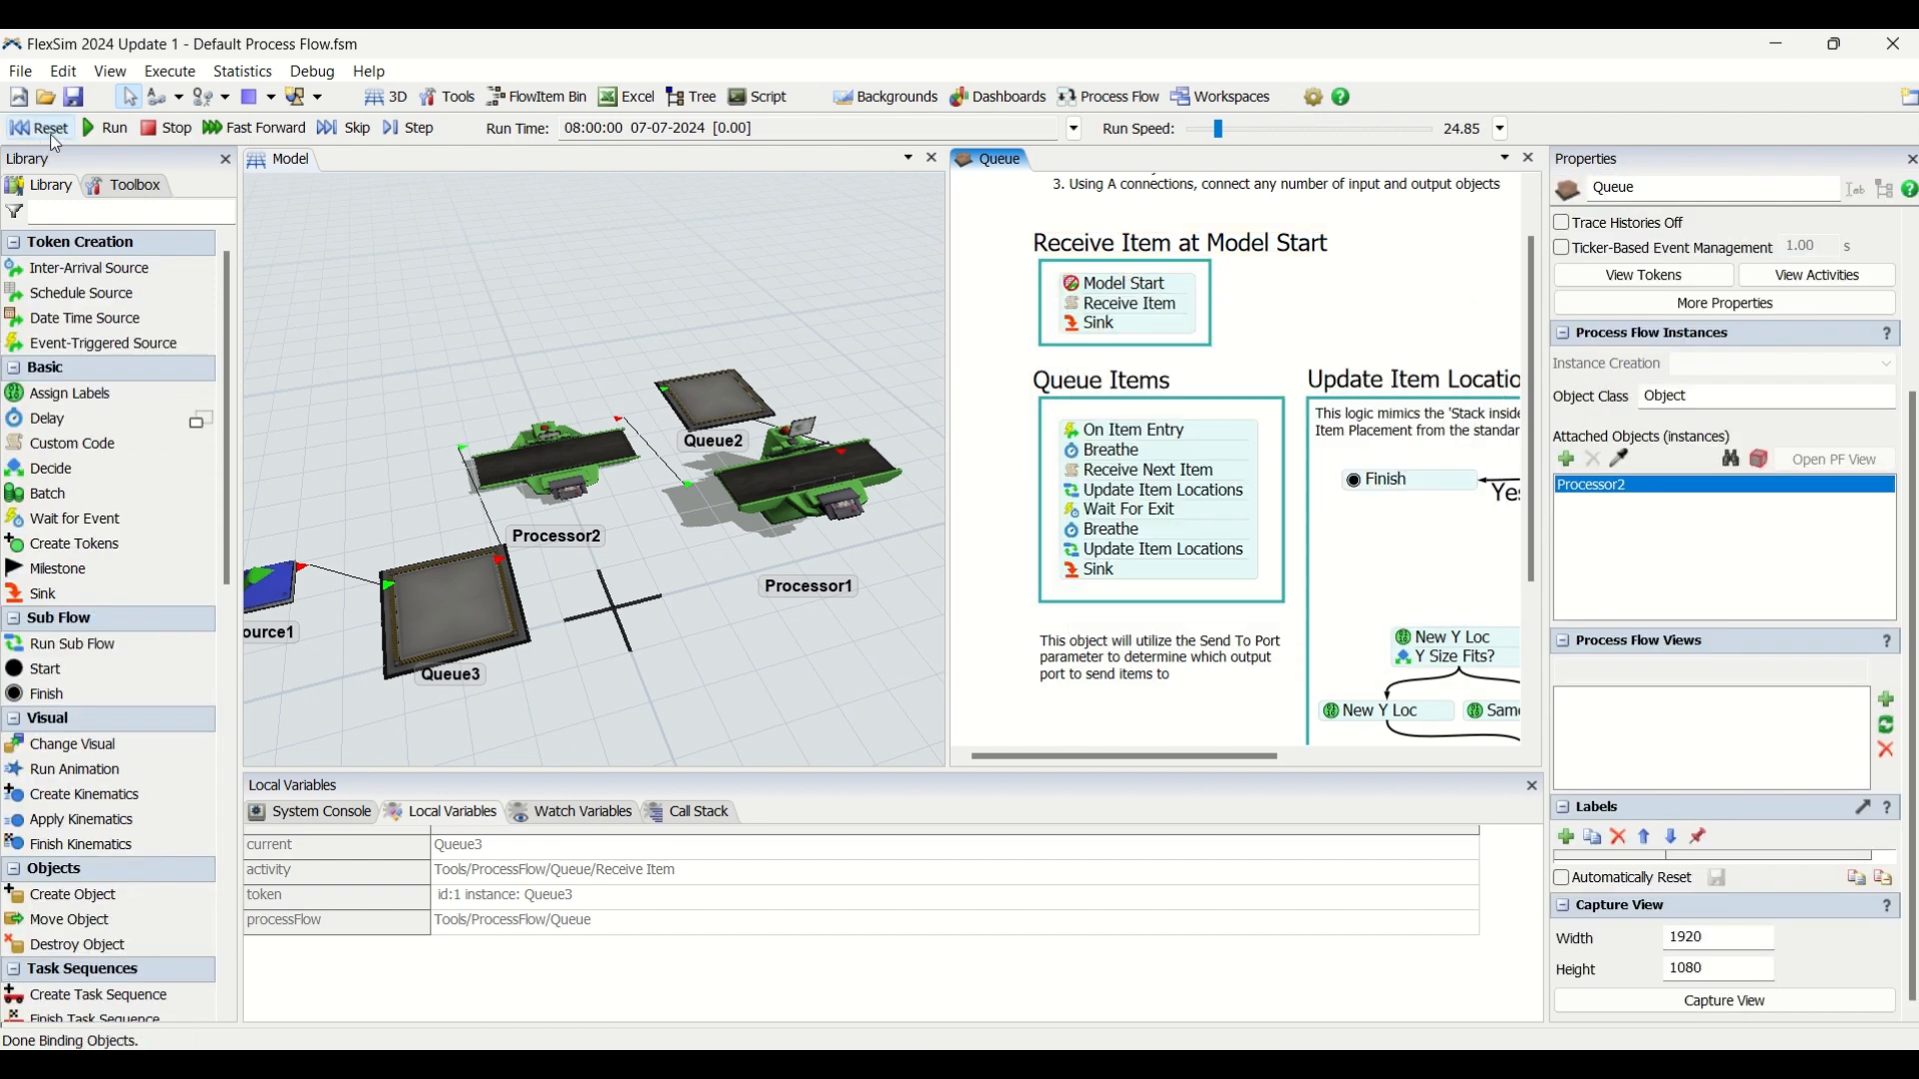
Set the run speed to 93.56 and reset the model.
drag(1218, 131, 1227, 137)
click(46, 130)
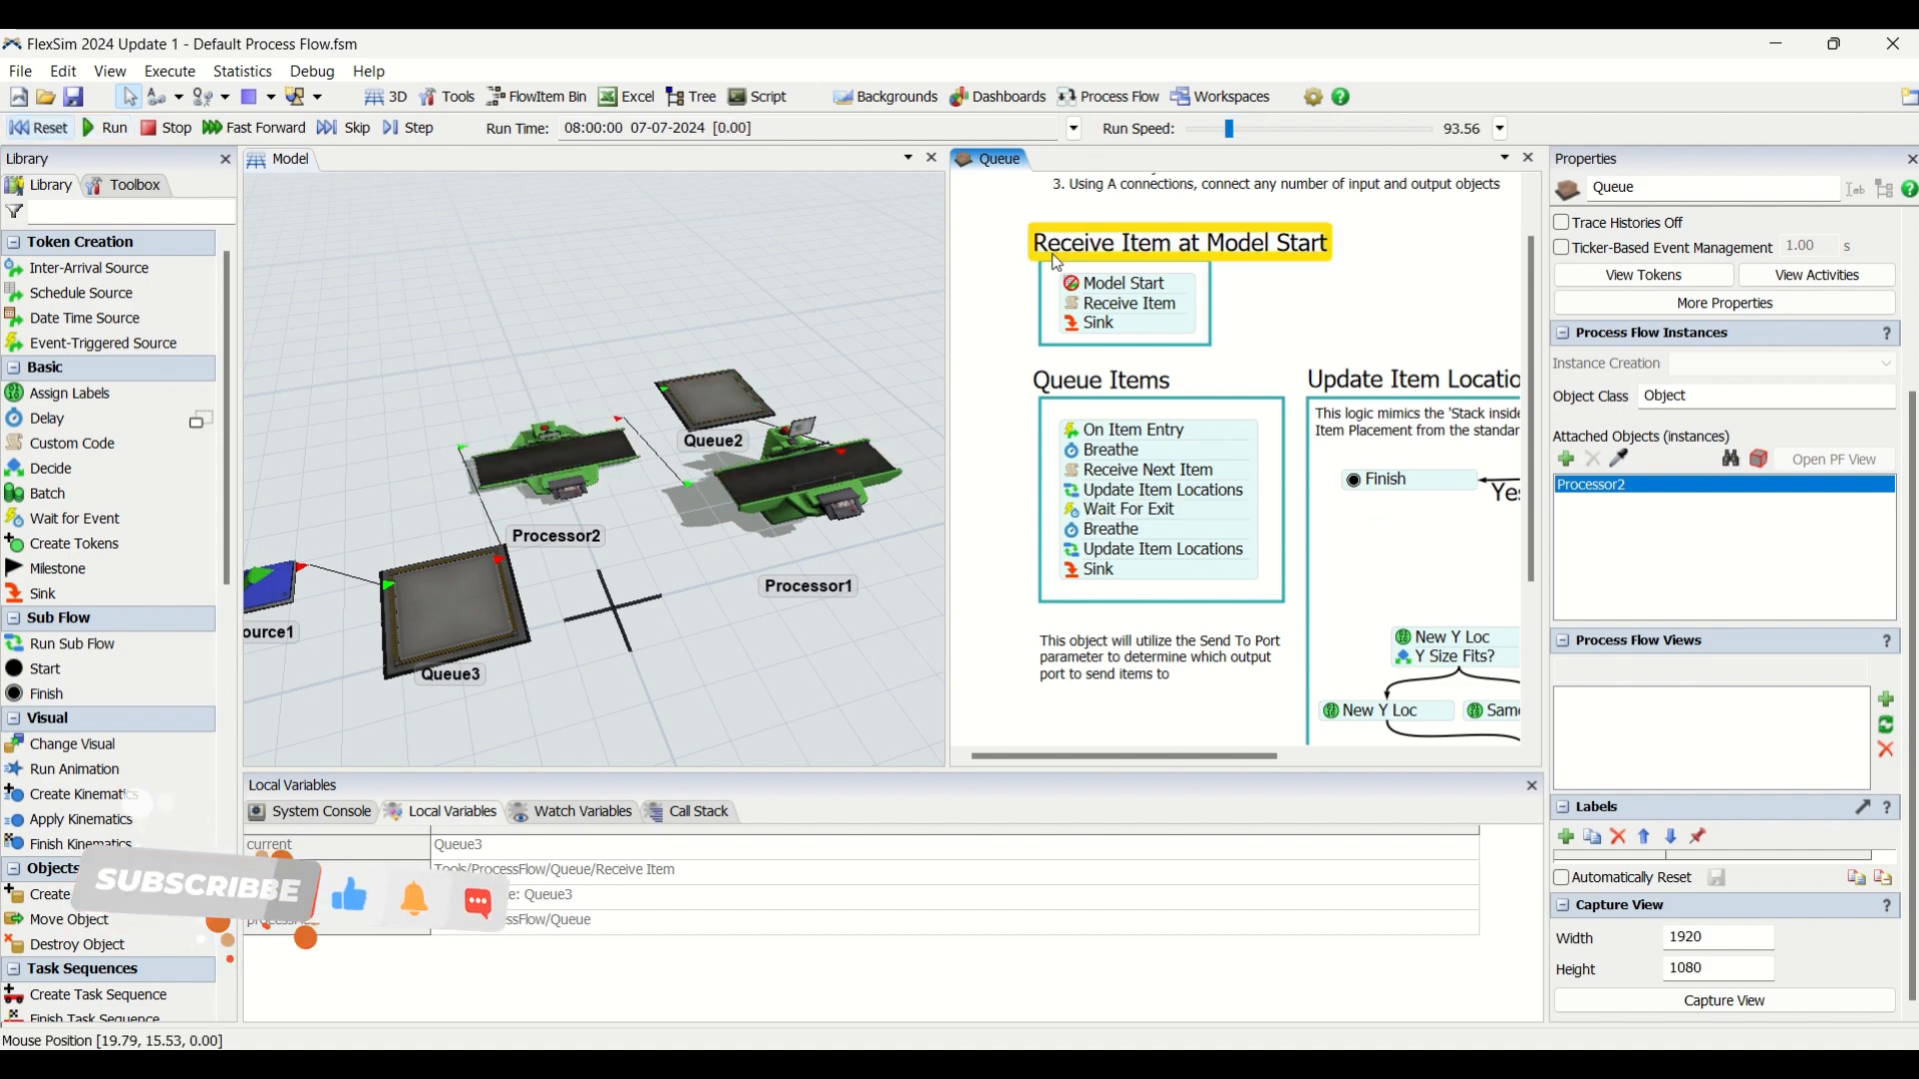
Re-enable the Model Start activity, close its settings and select the Receive Item at Model Start activity block.
click(1082, 298)
click(1081, 346)
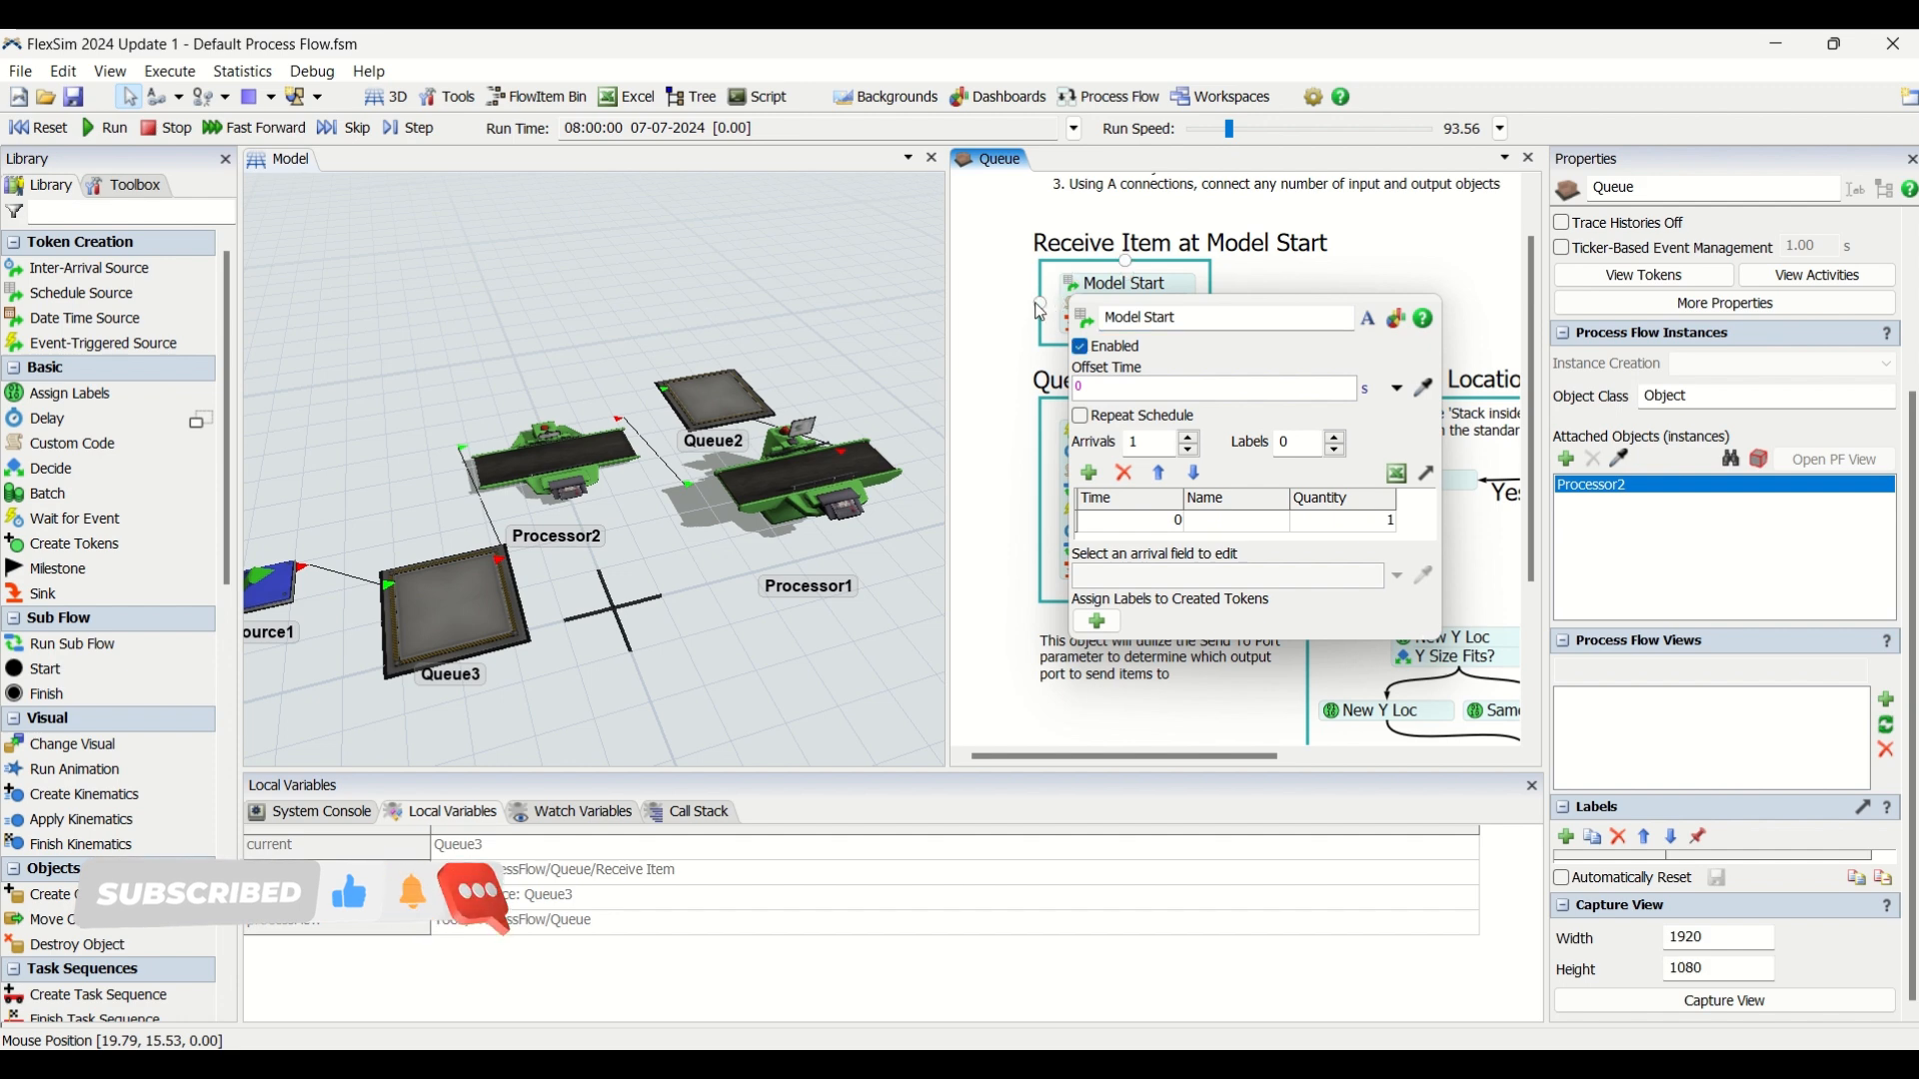
click(1146, 308)
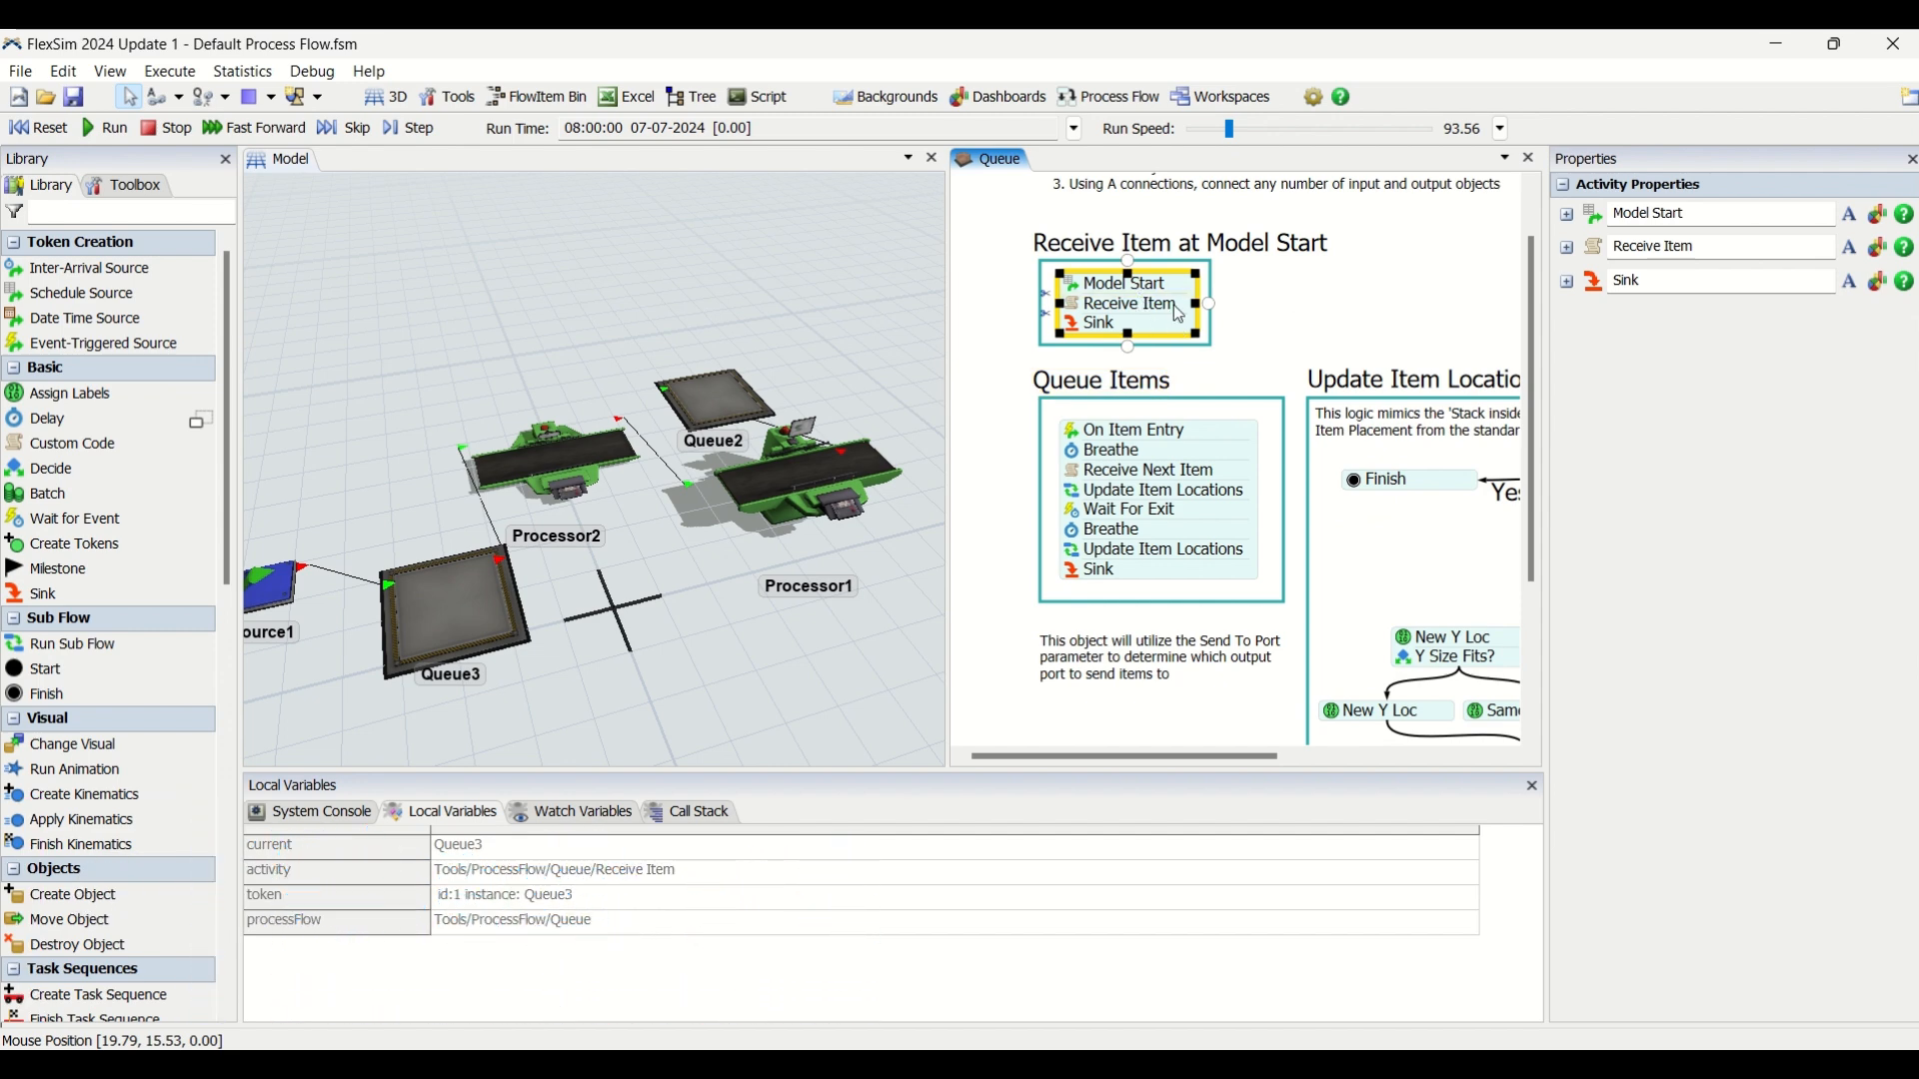
Inspect the Queue3 object's properties in the 3D model and clear the selection.
click(1129, 211)
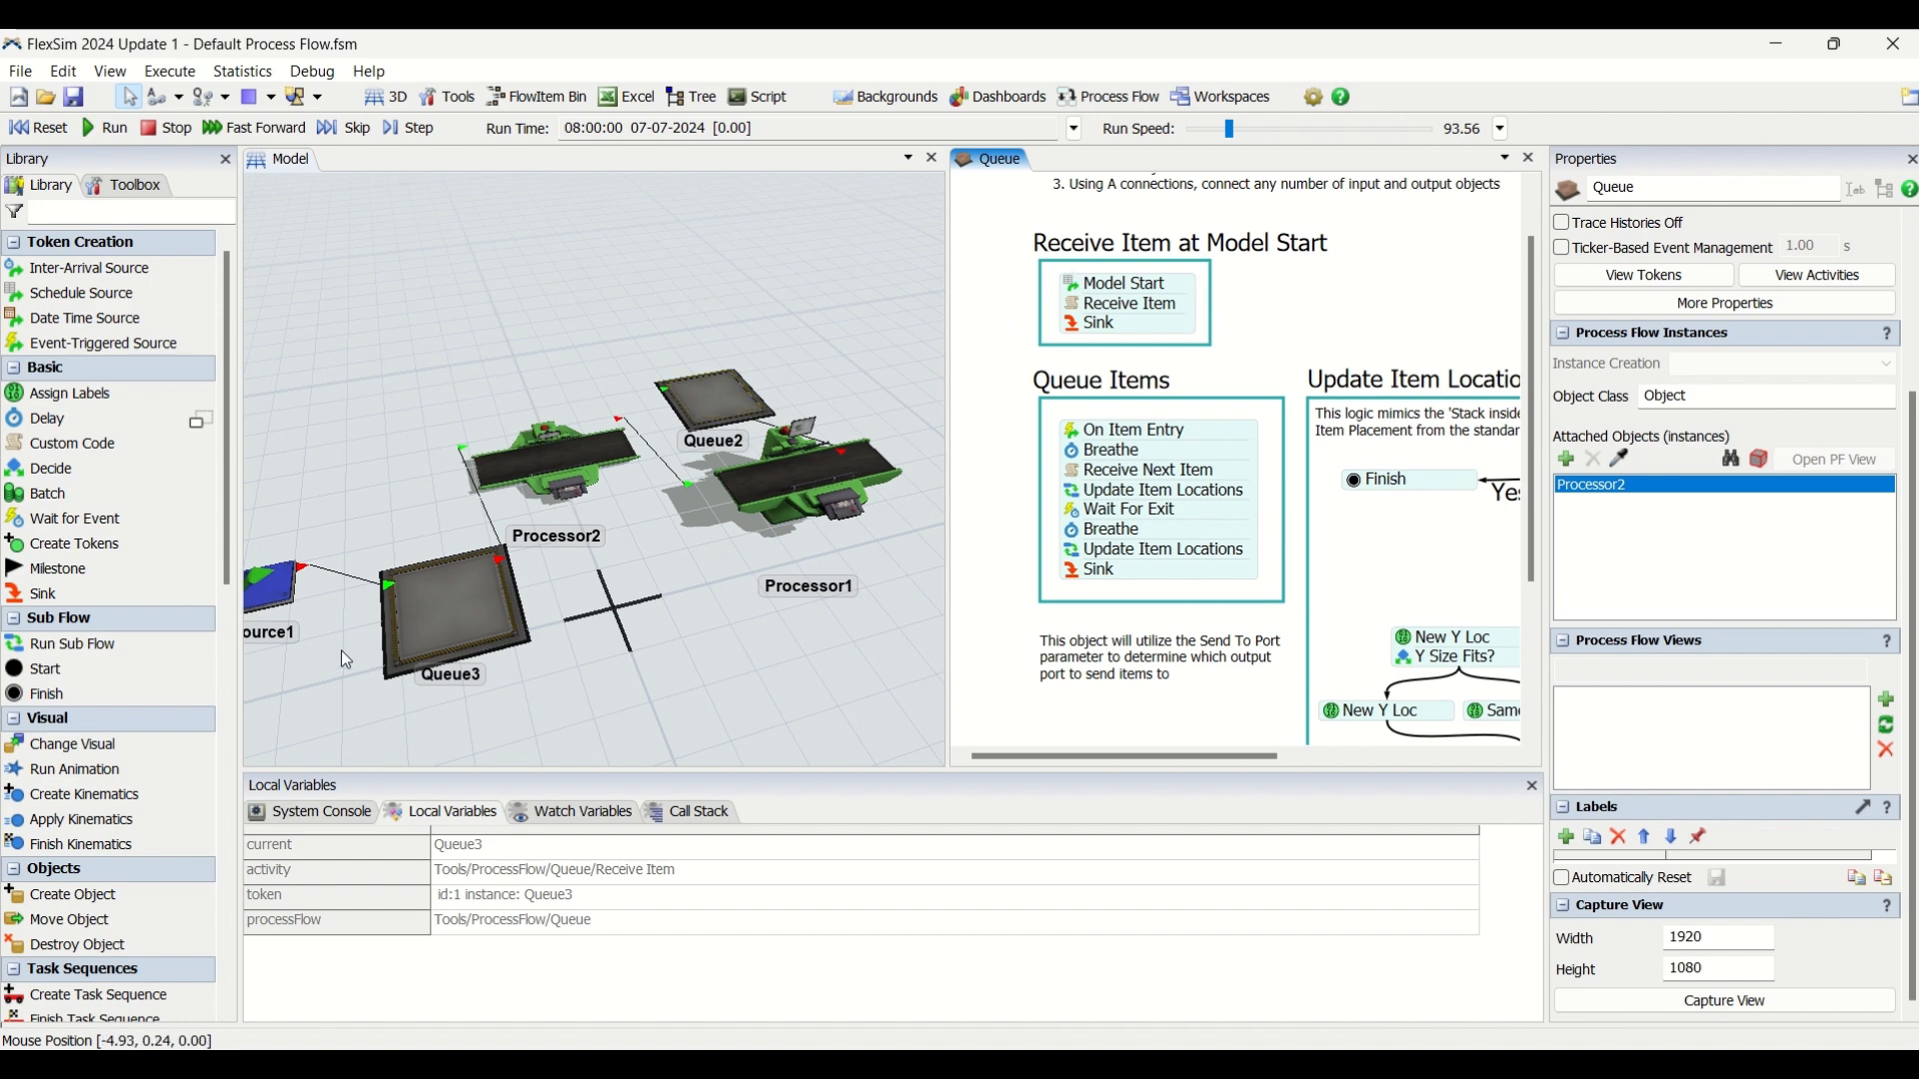
click(420, 634)
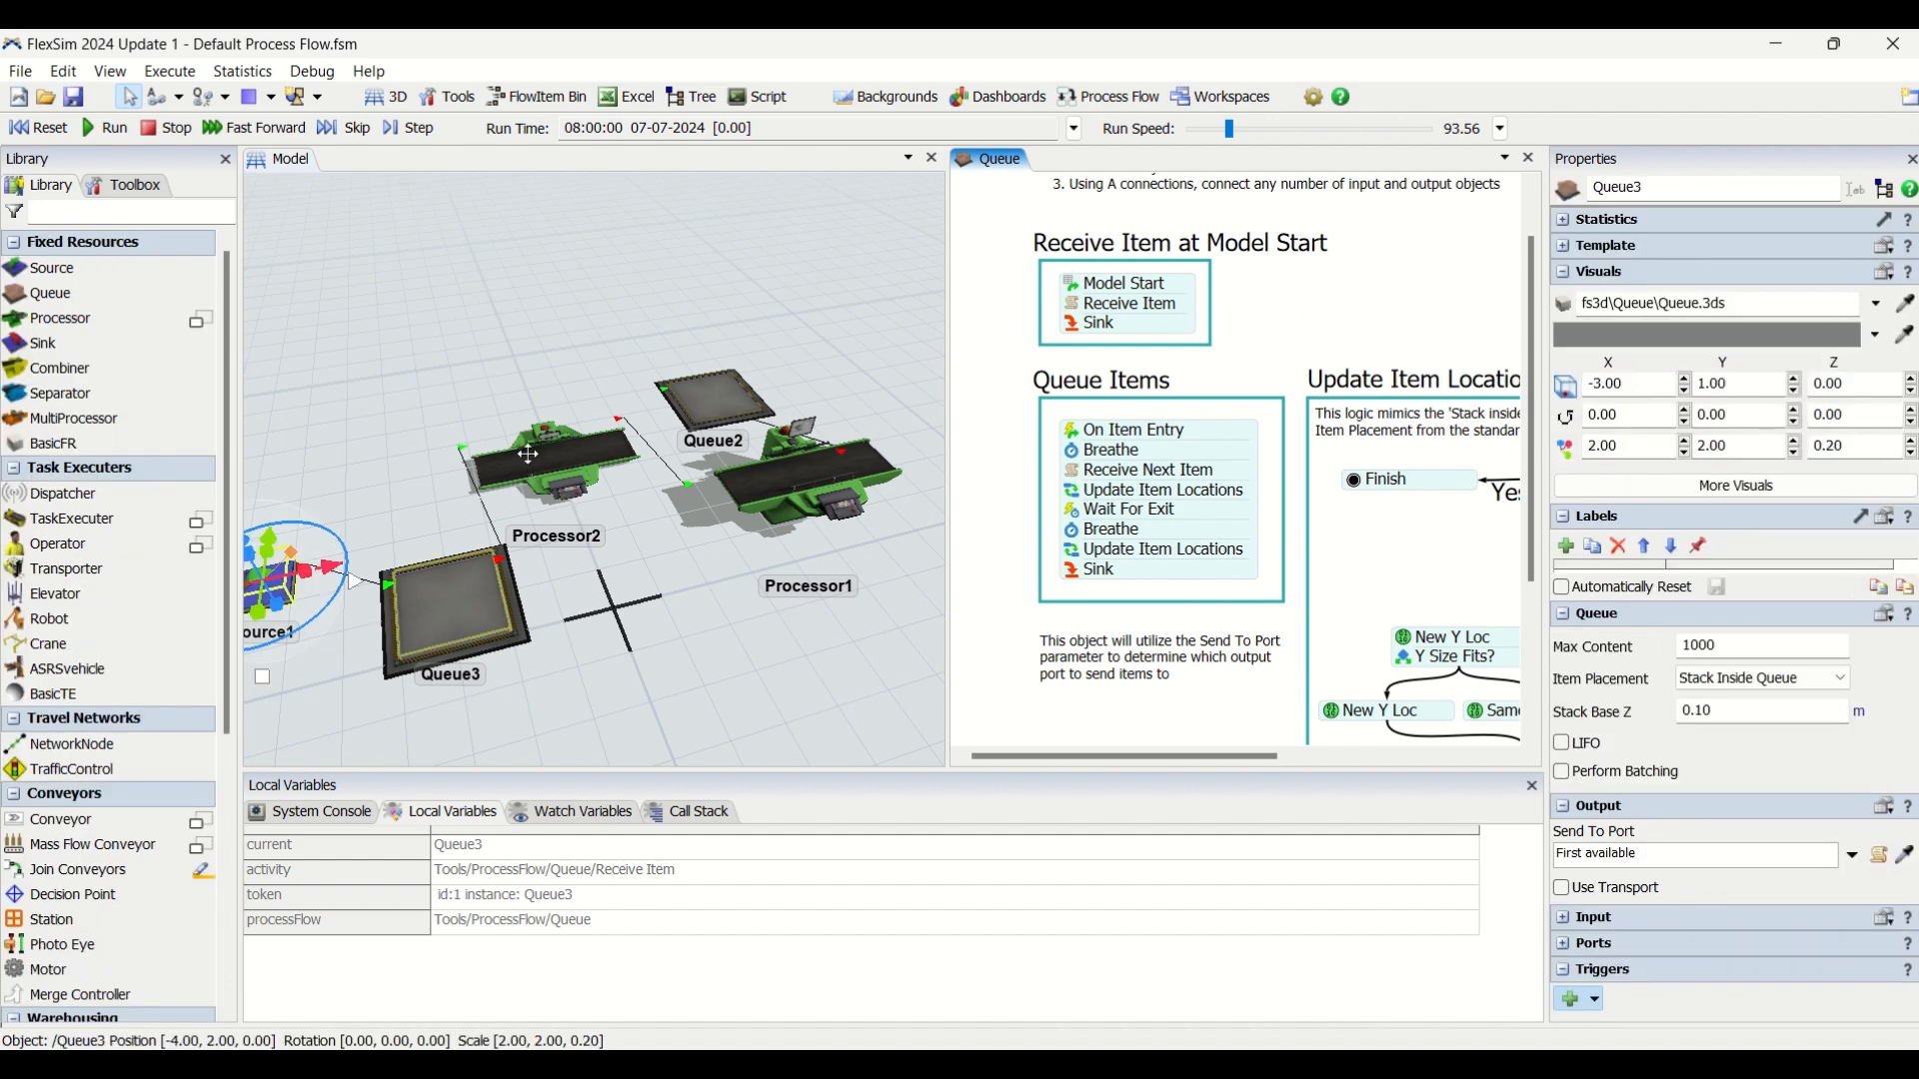
click(769, 652)
scroll(769, 652, down, 2)
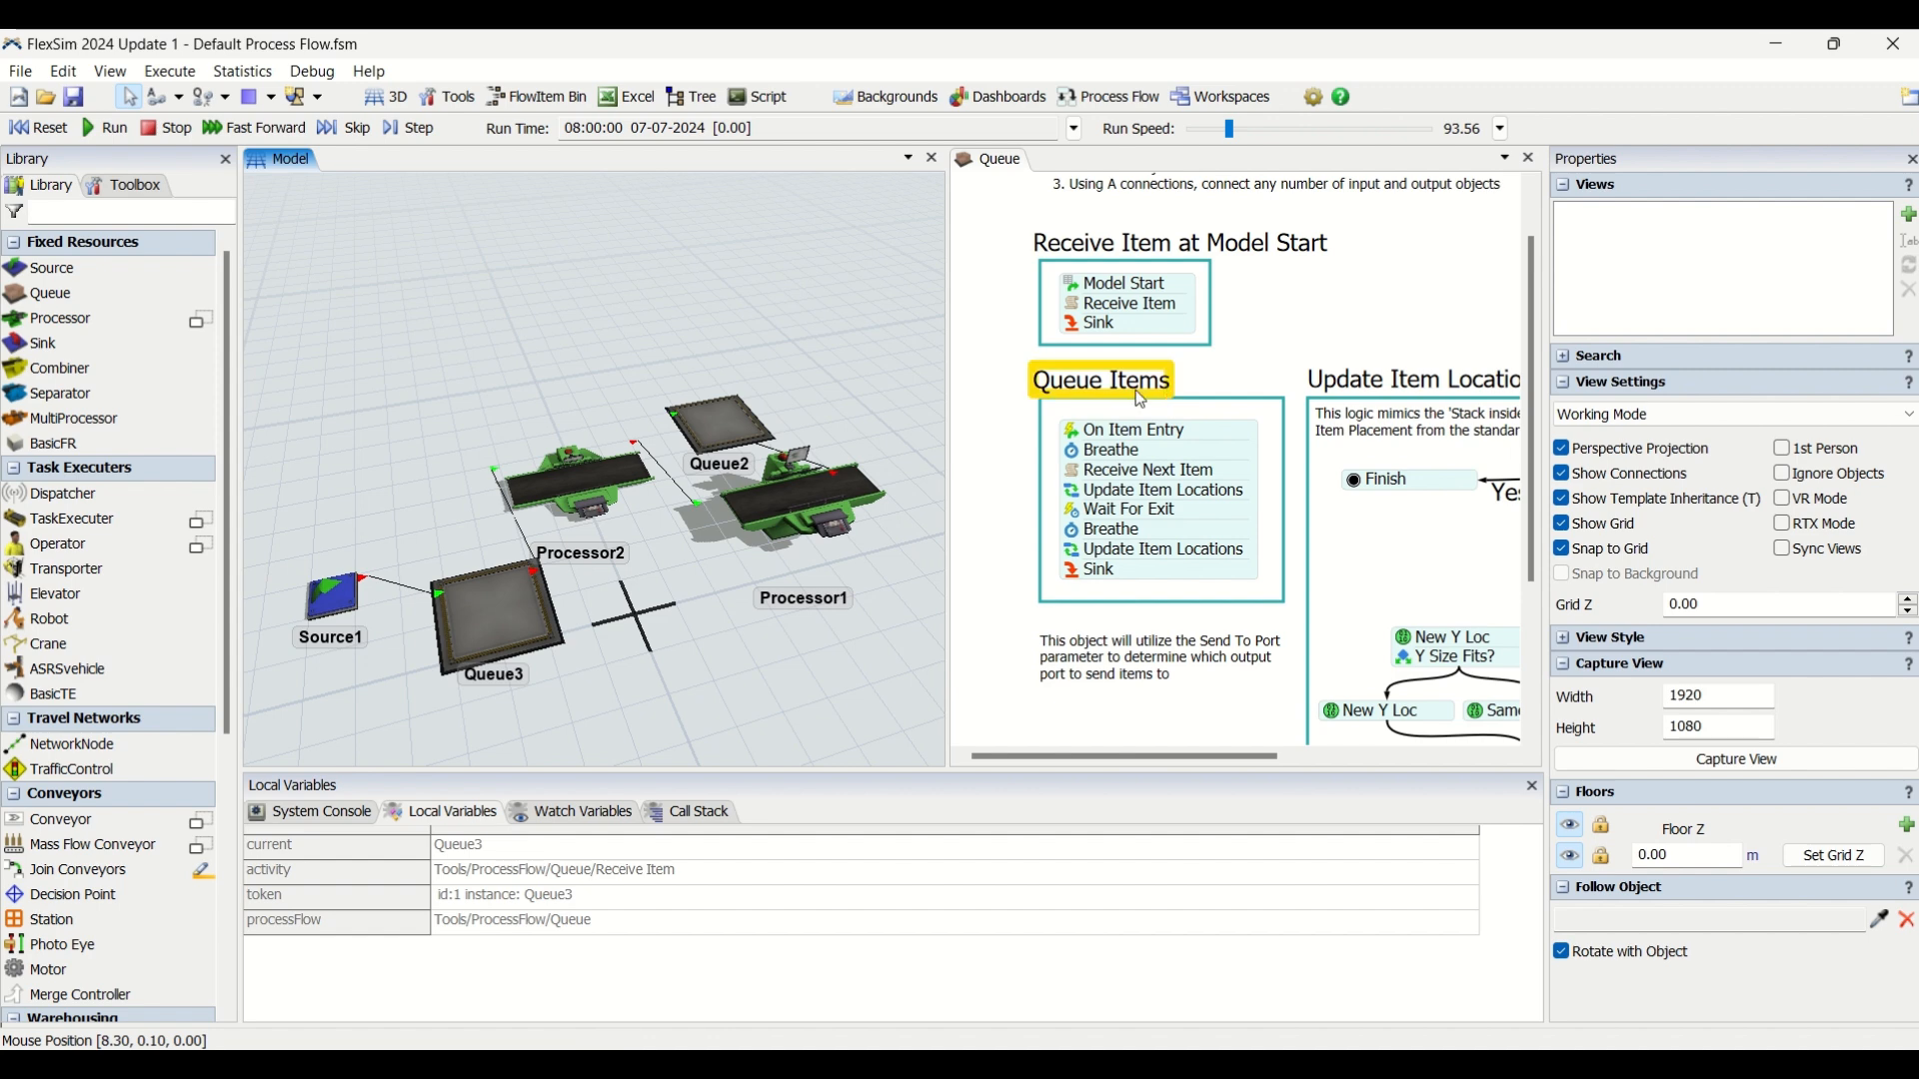
Examine the On Item Entry and first Breathe activities in the Queue Items block.
click(1096, 444)
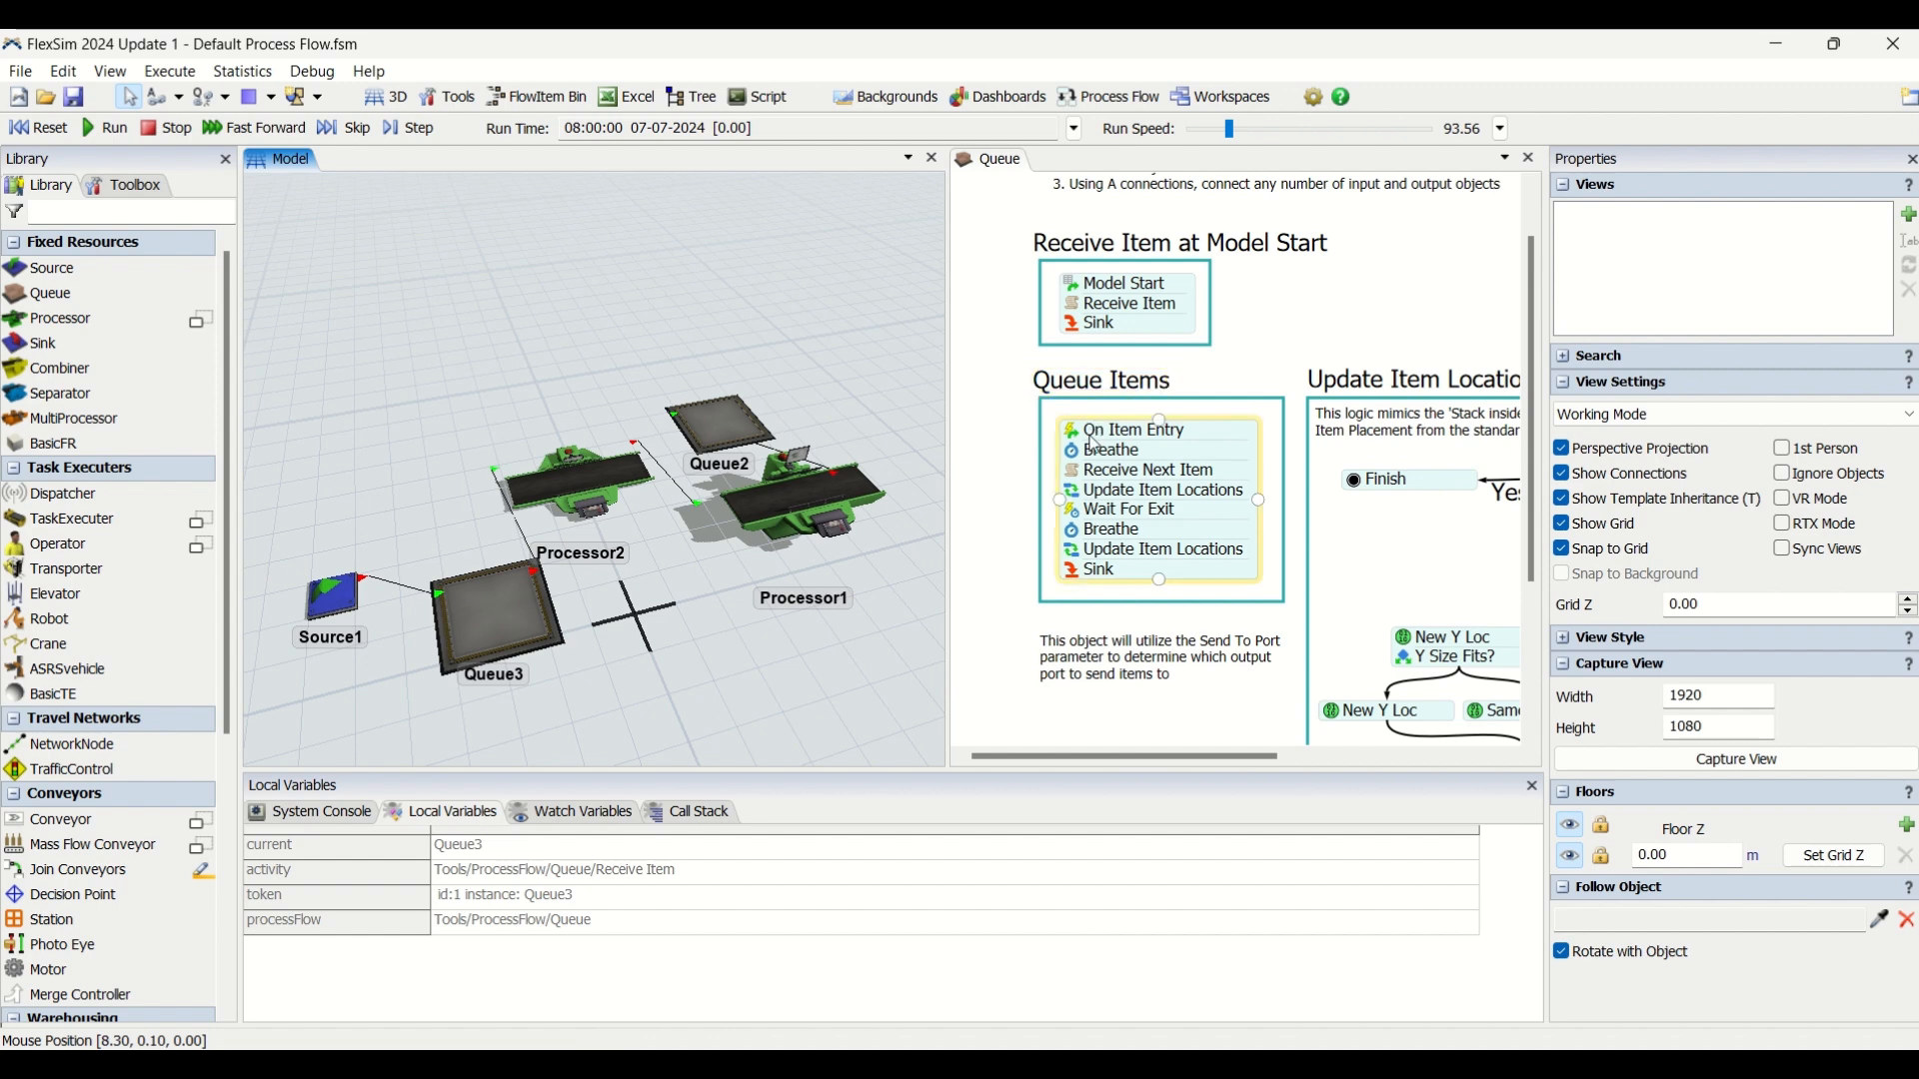
drag(1392, 340, 1330, 322)
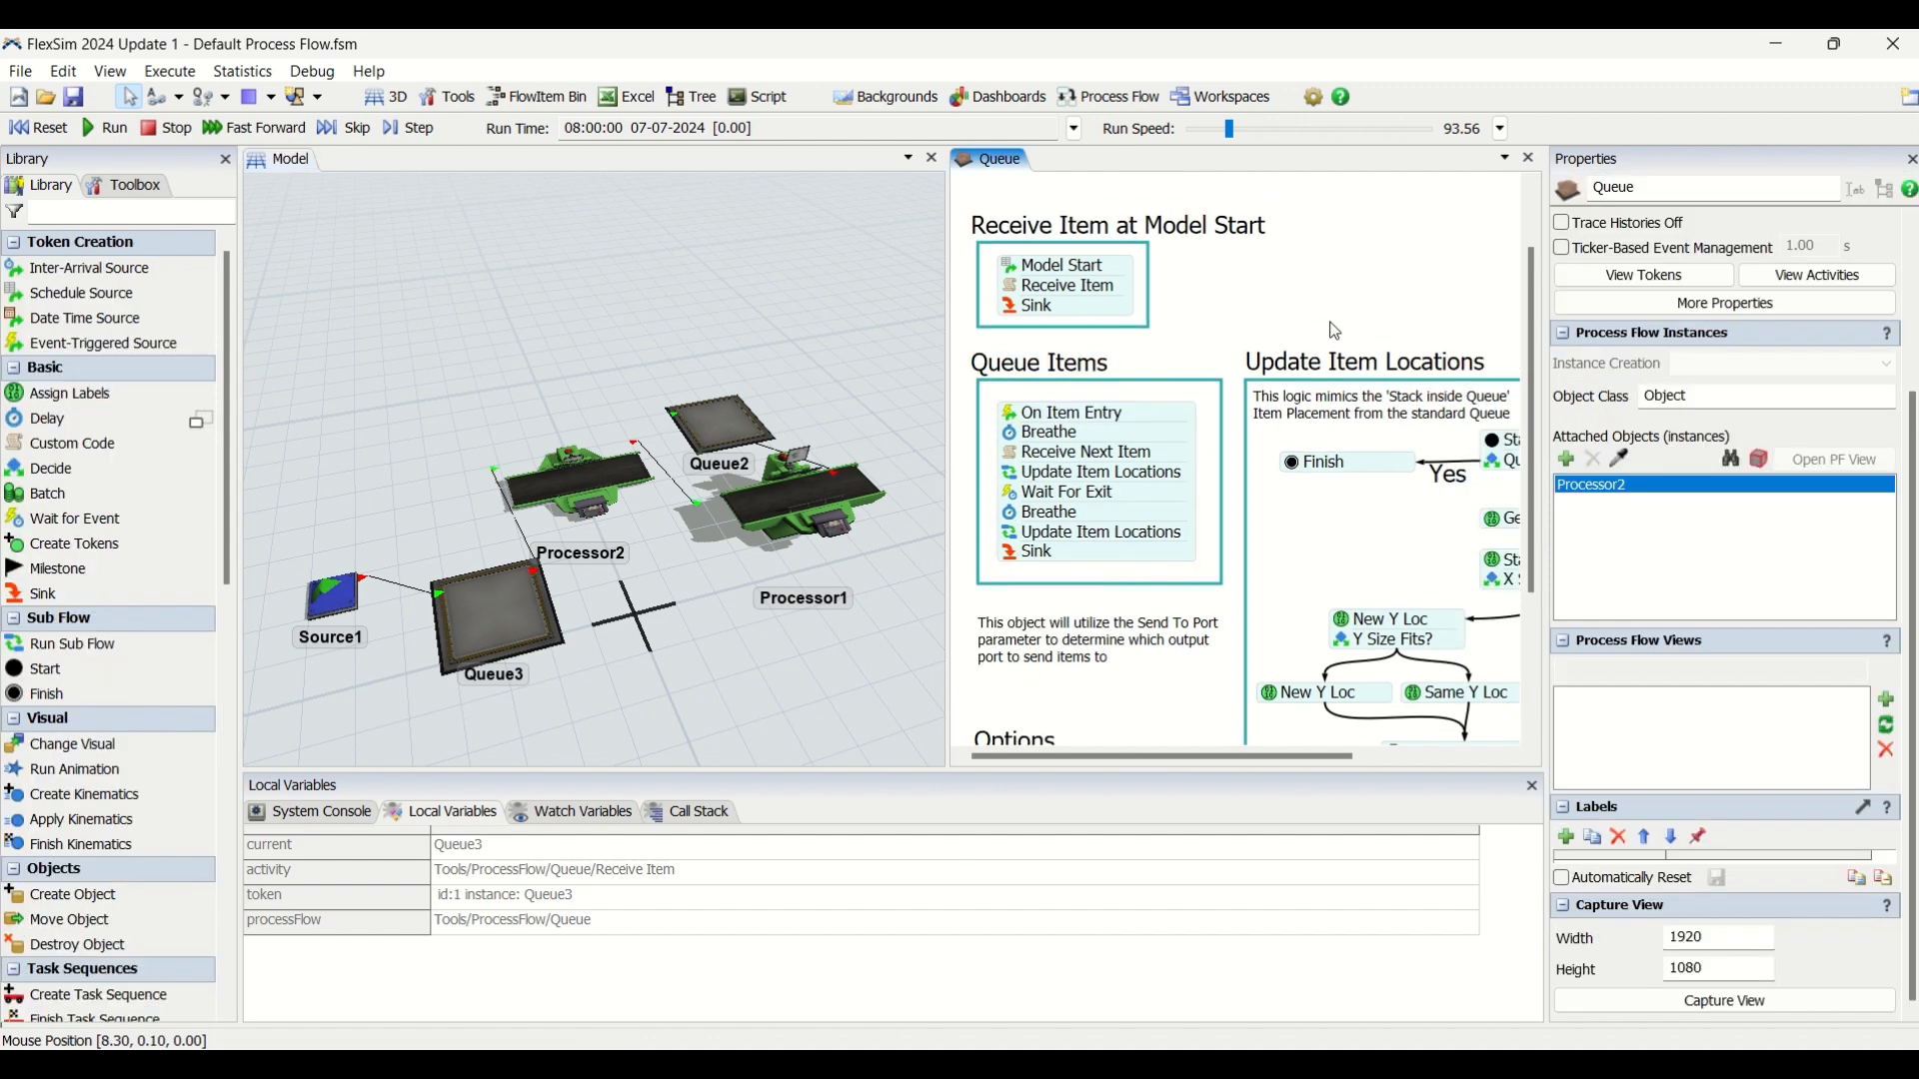
scroll(1331, 322, down, 1)
click(1041, 392)
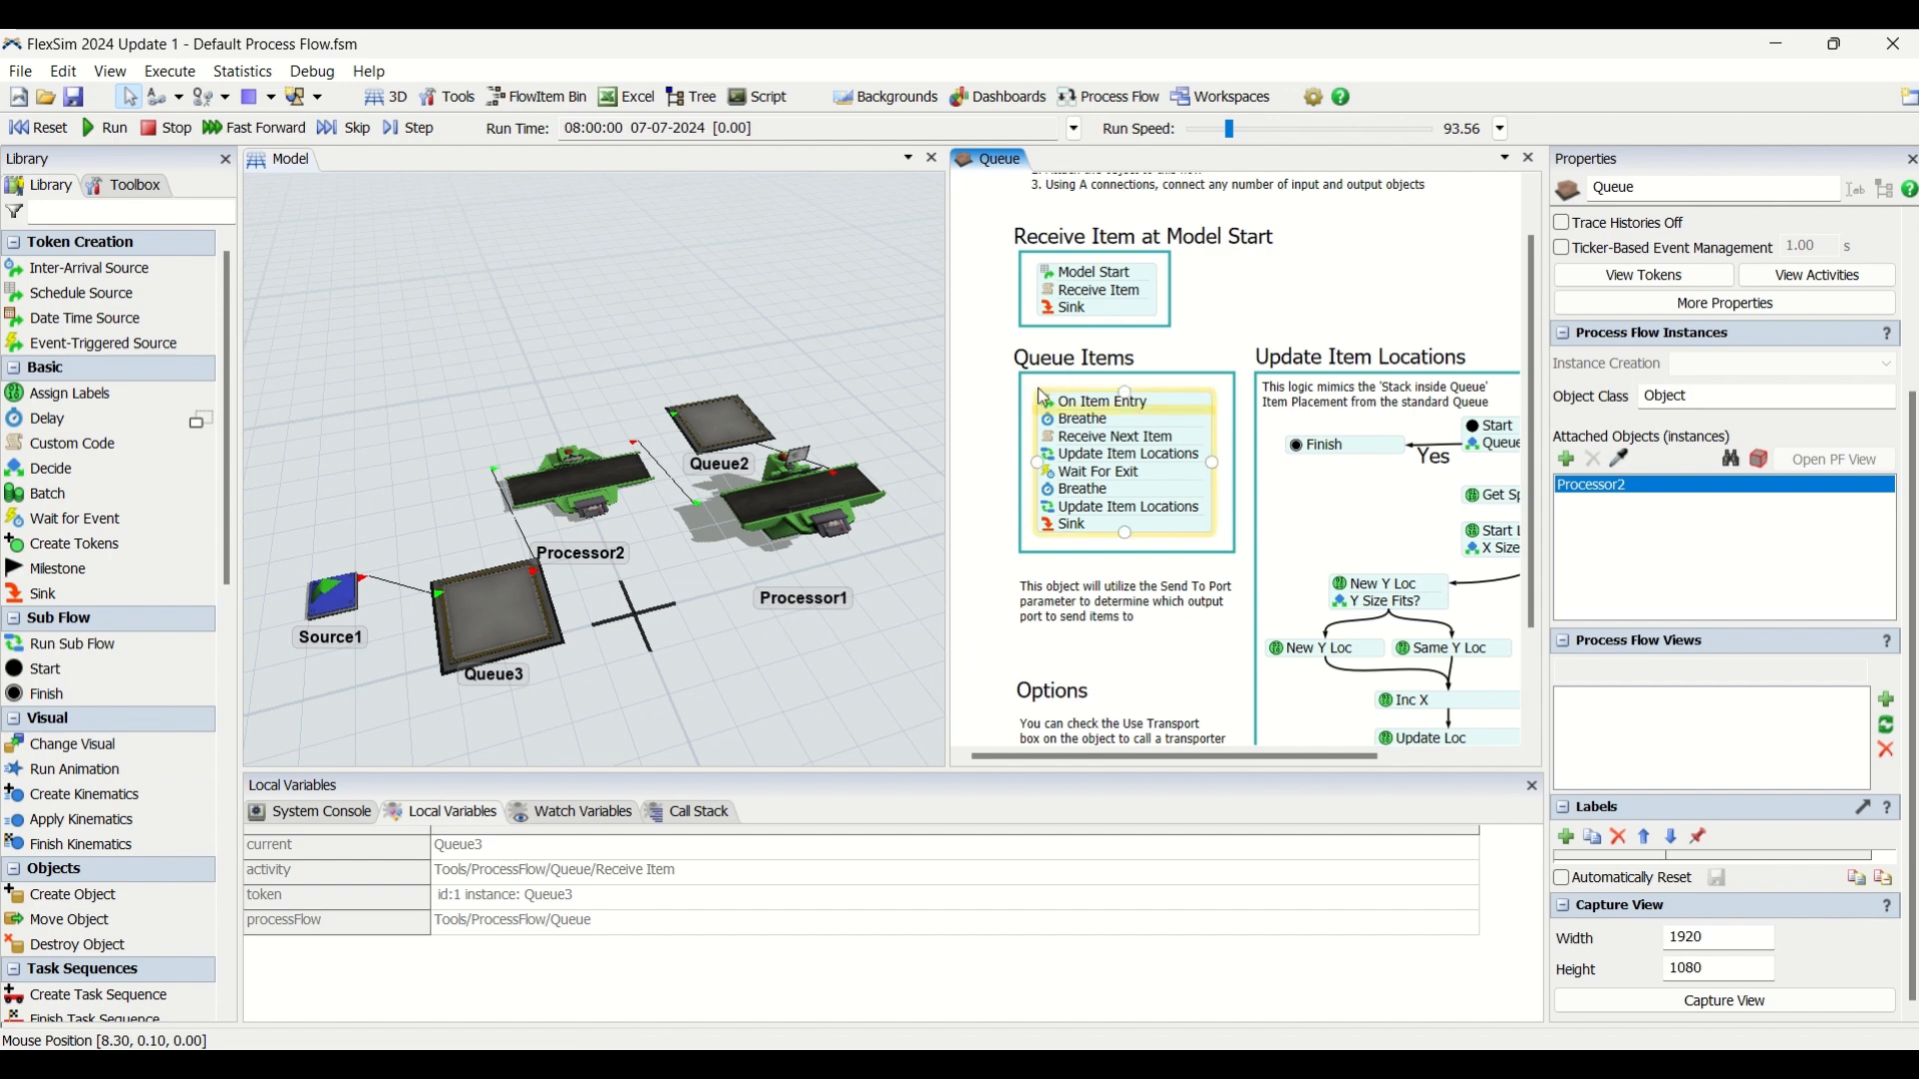
double_click(1052, 410)
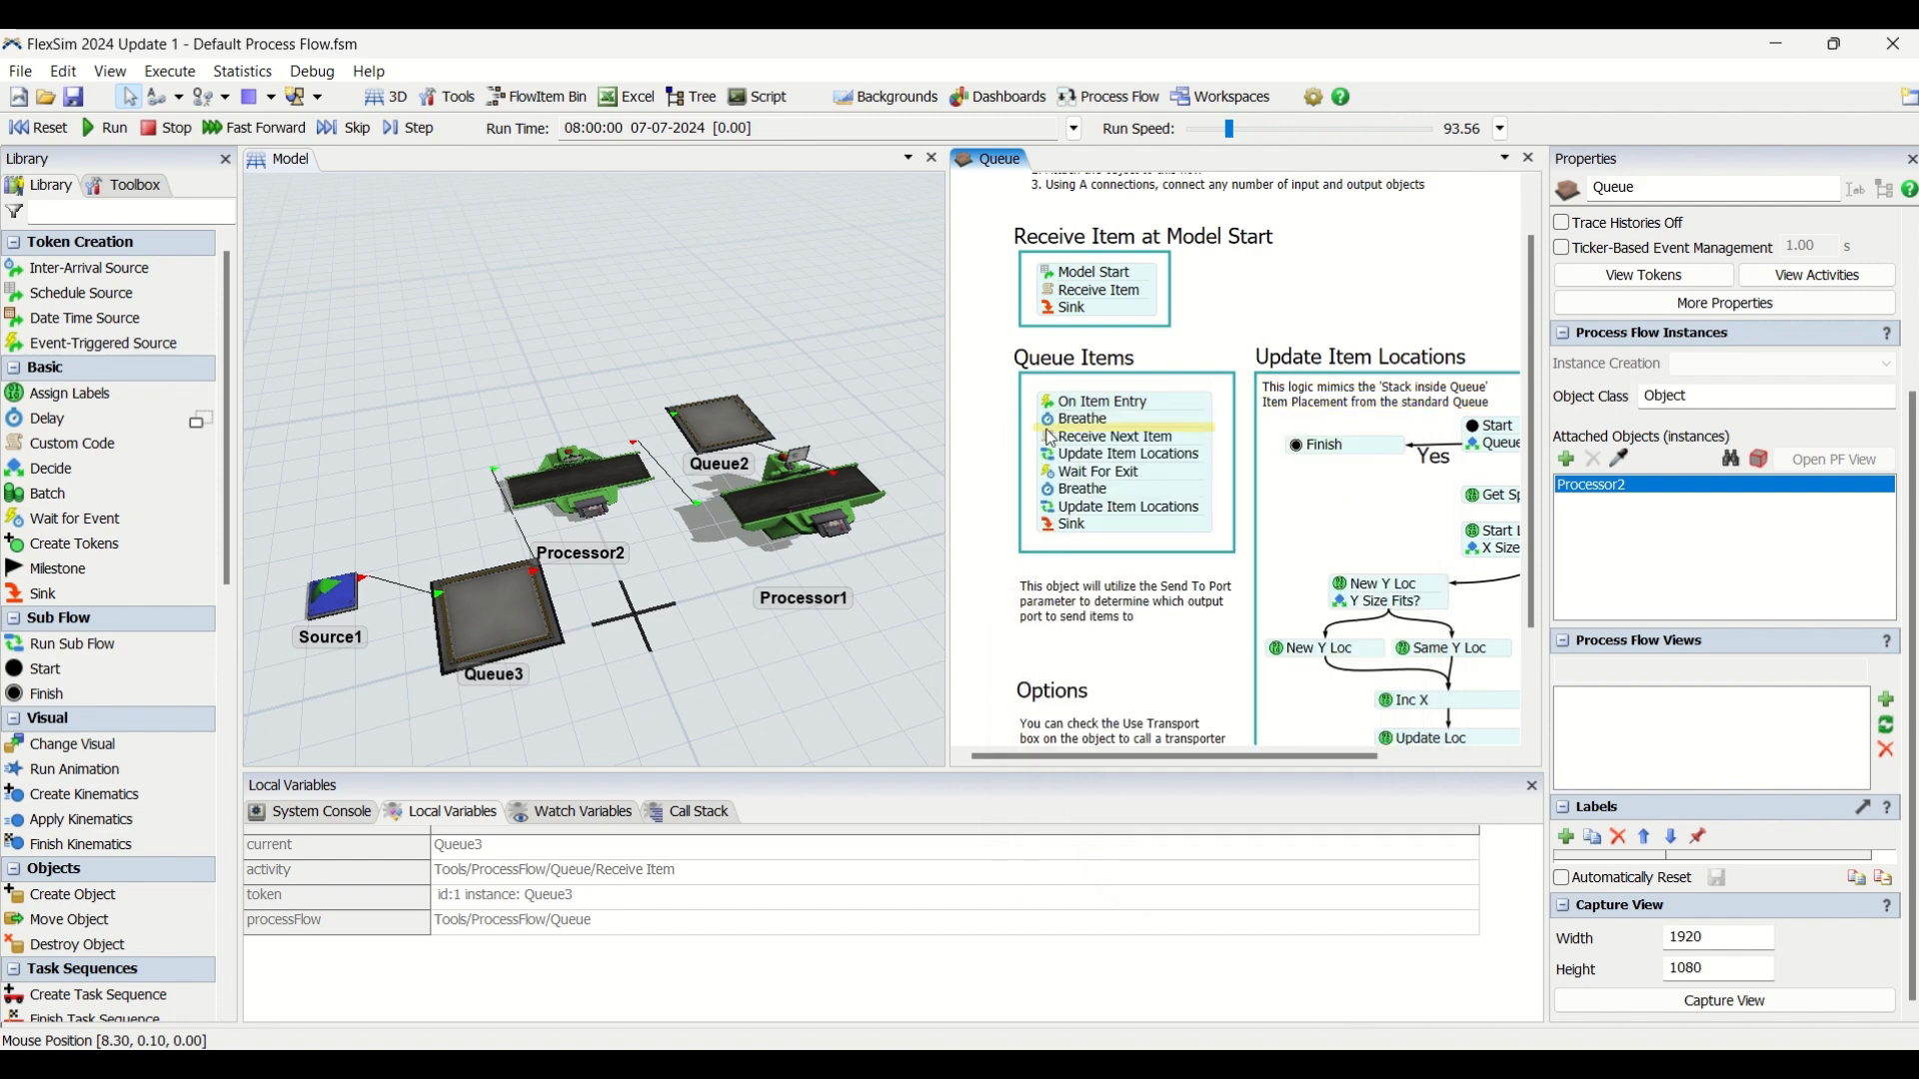
Enable Through Port with port 2 in the Receive Next Item custom code, and reset and run the model.
click(1052, 439)
click(1344, 520)
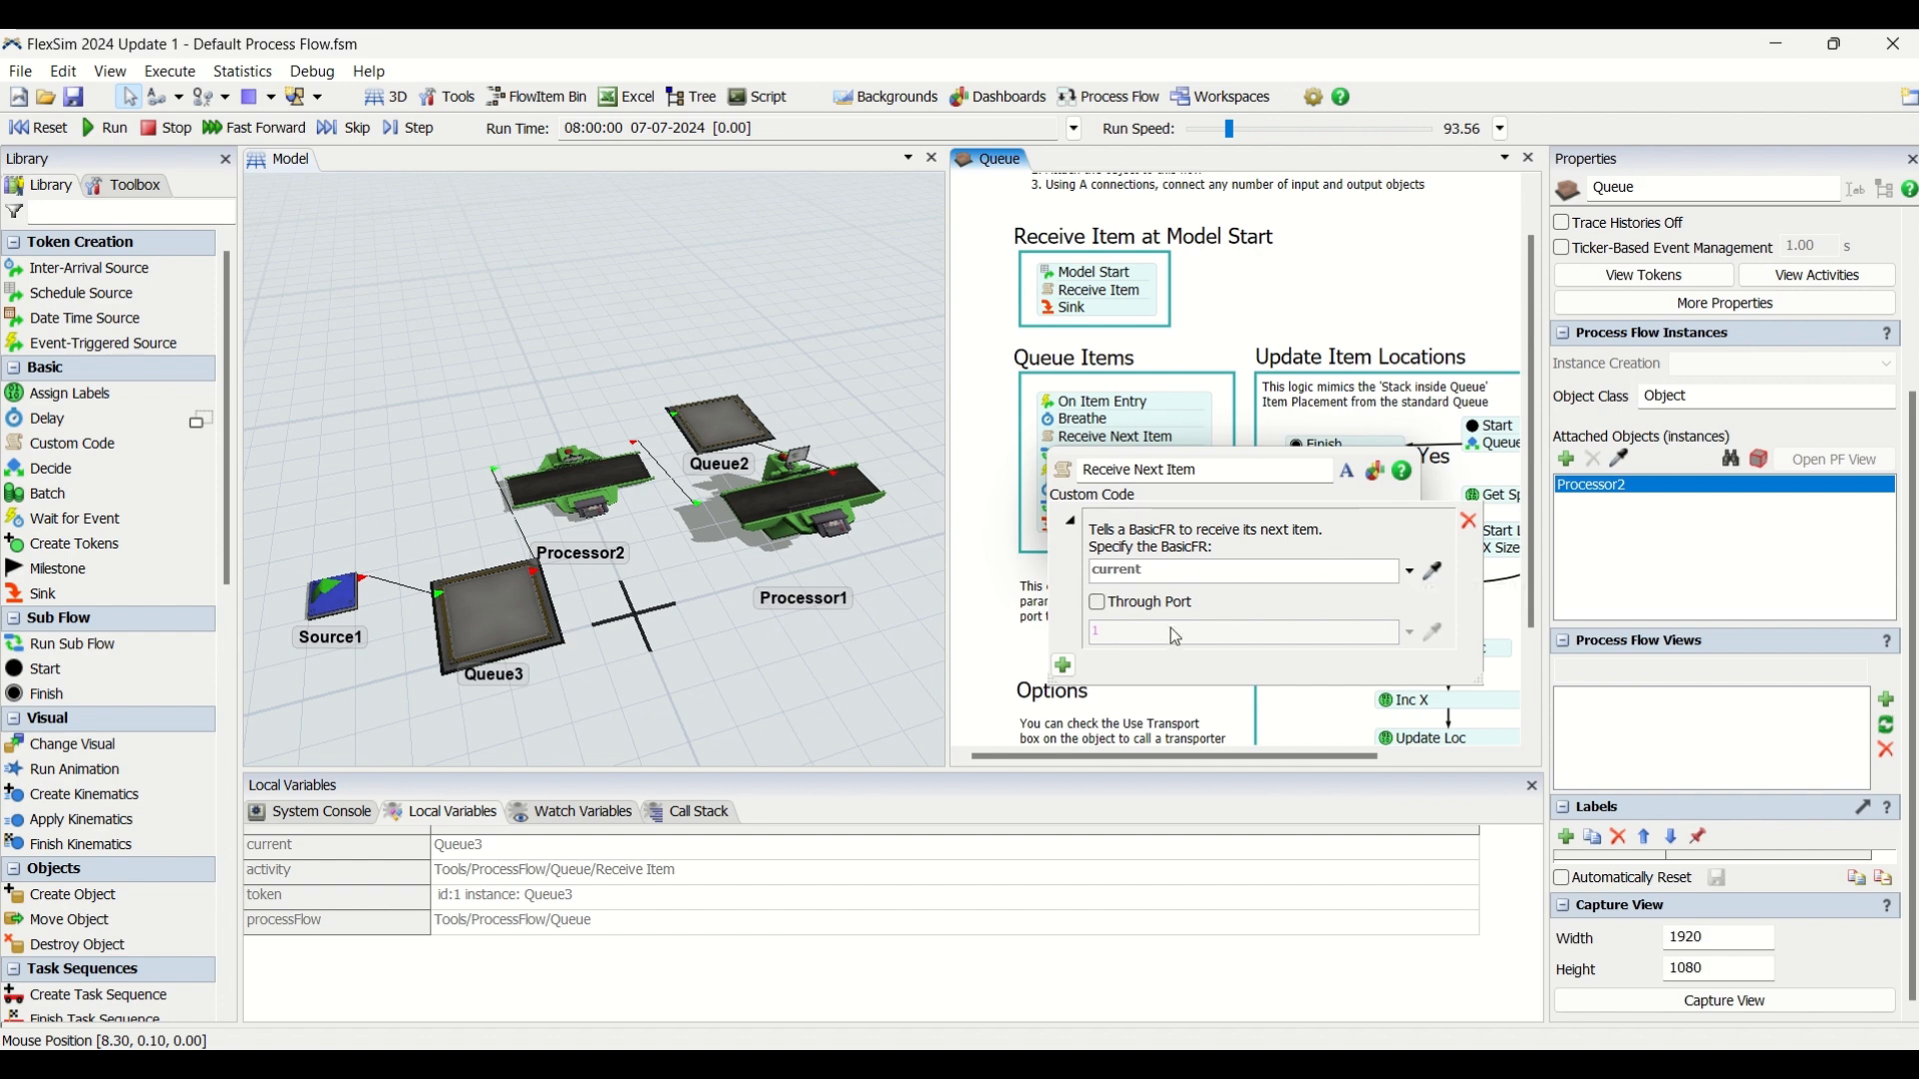
click(1098, 604)
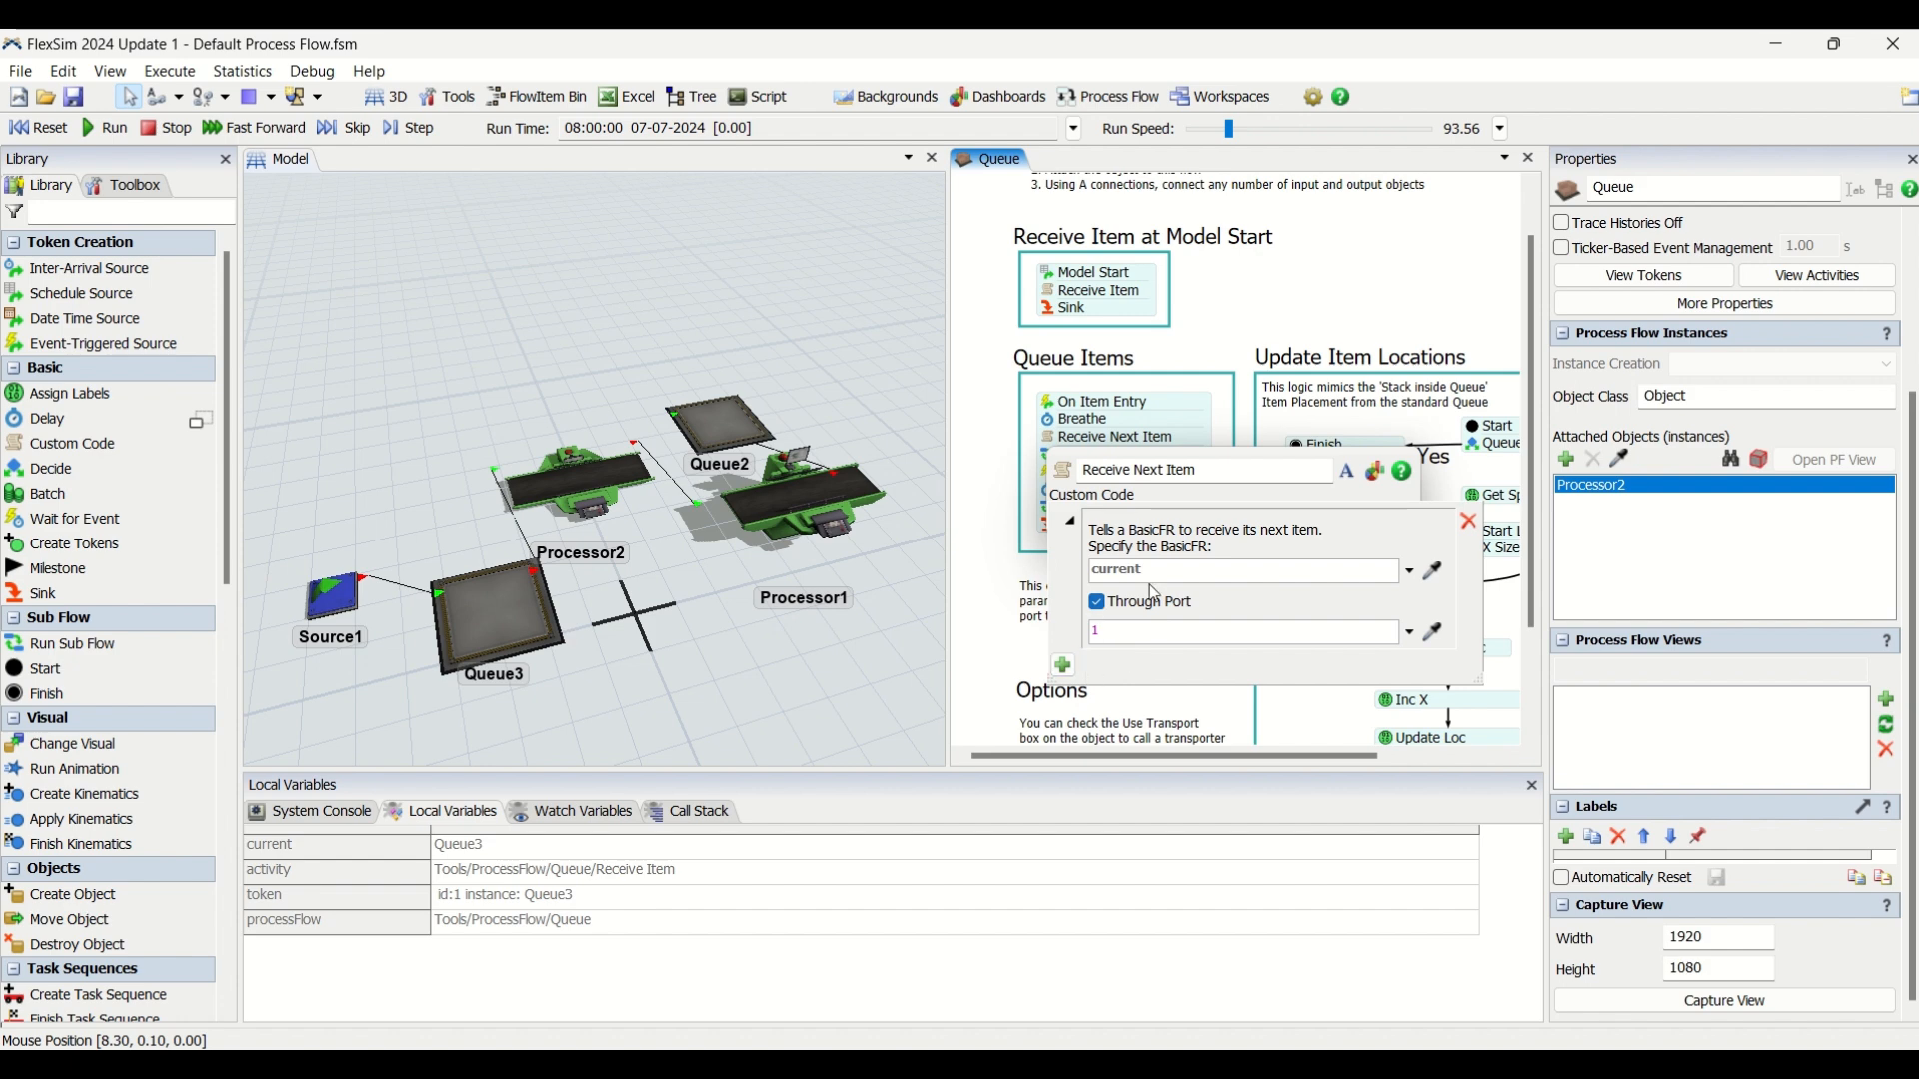
click(1283, 279)
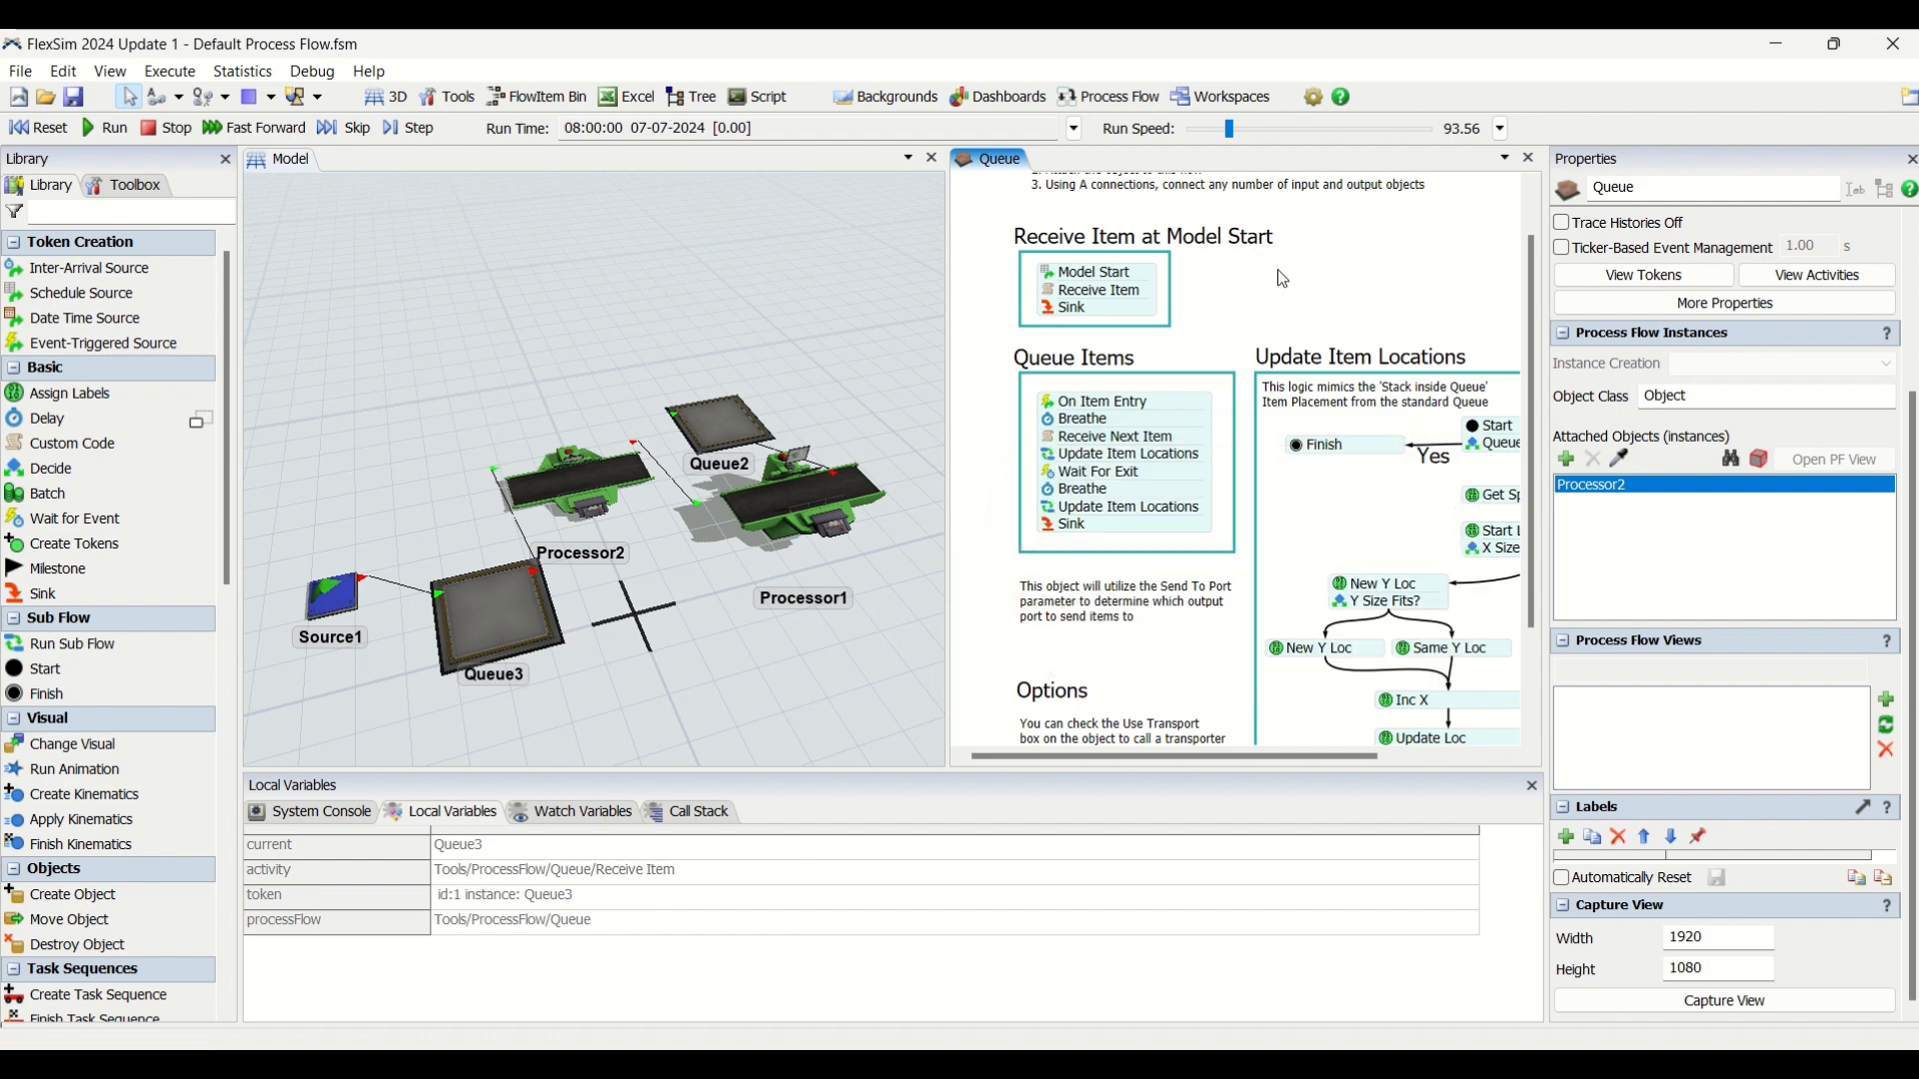
click(1055, 441)
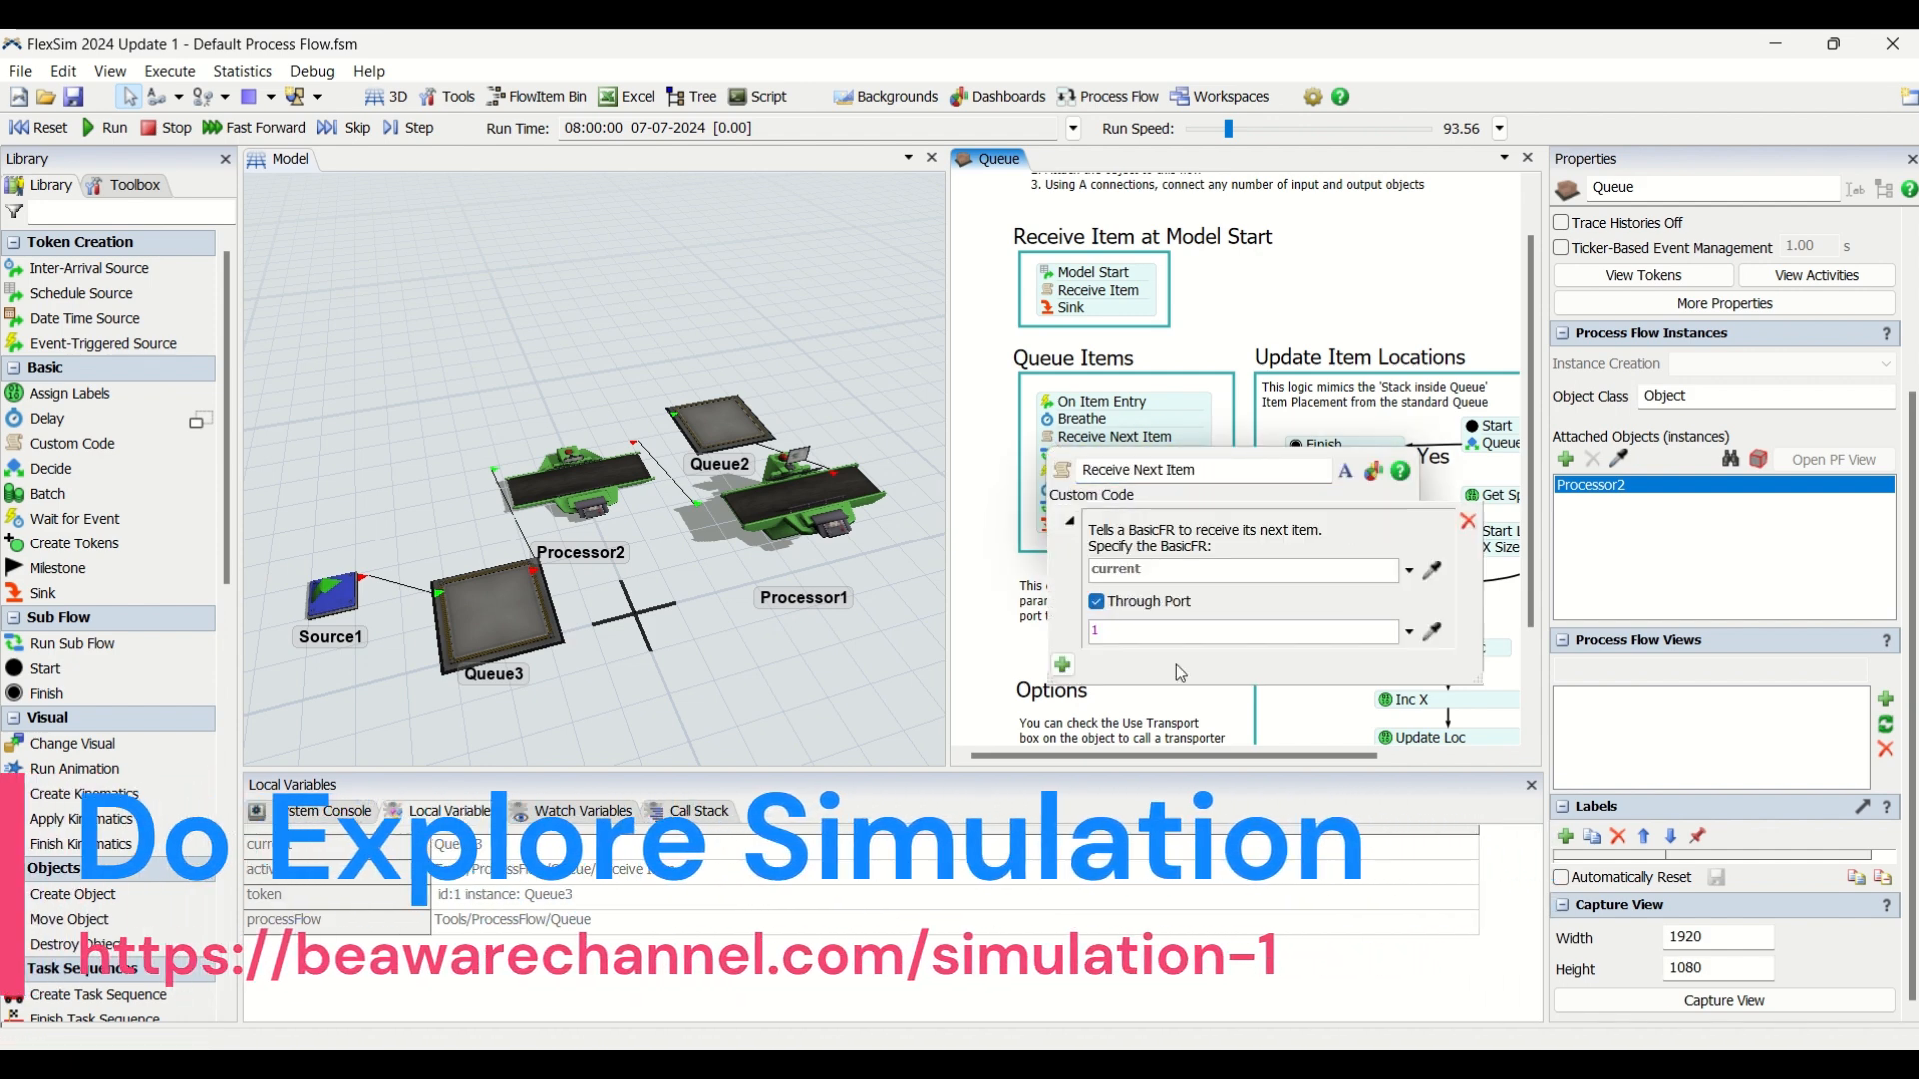
click(1100, 632)
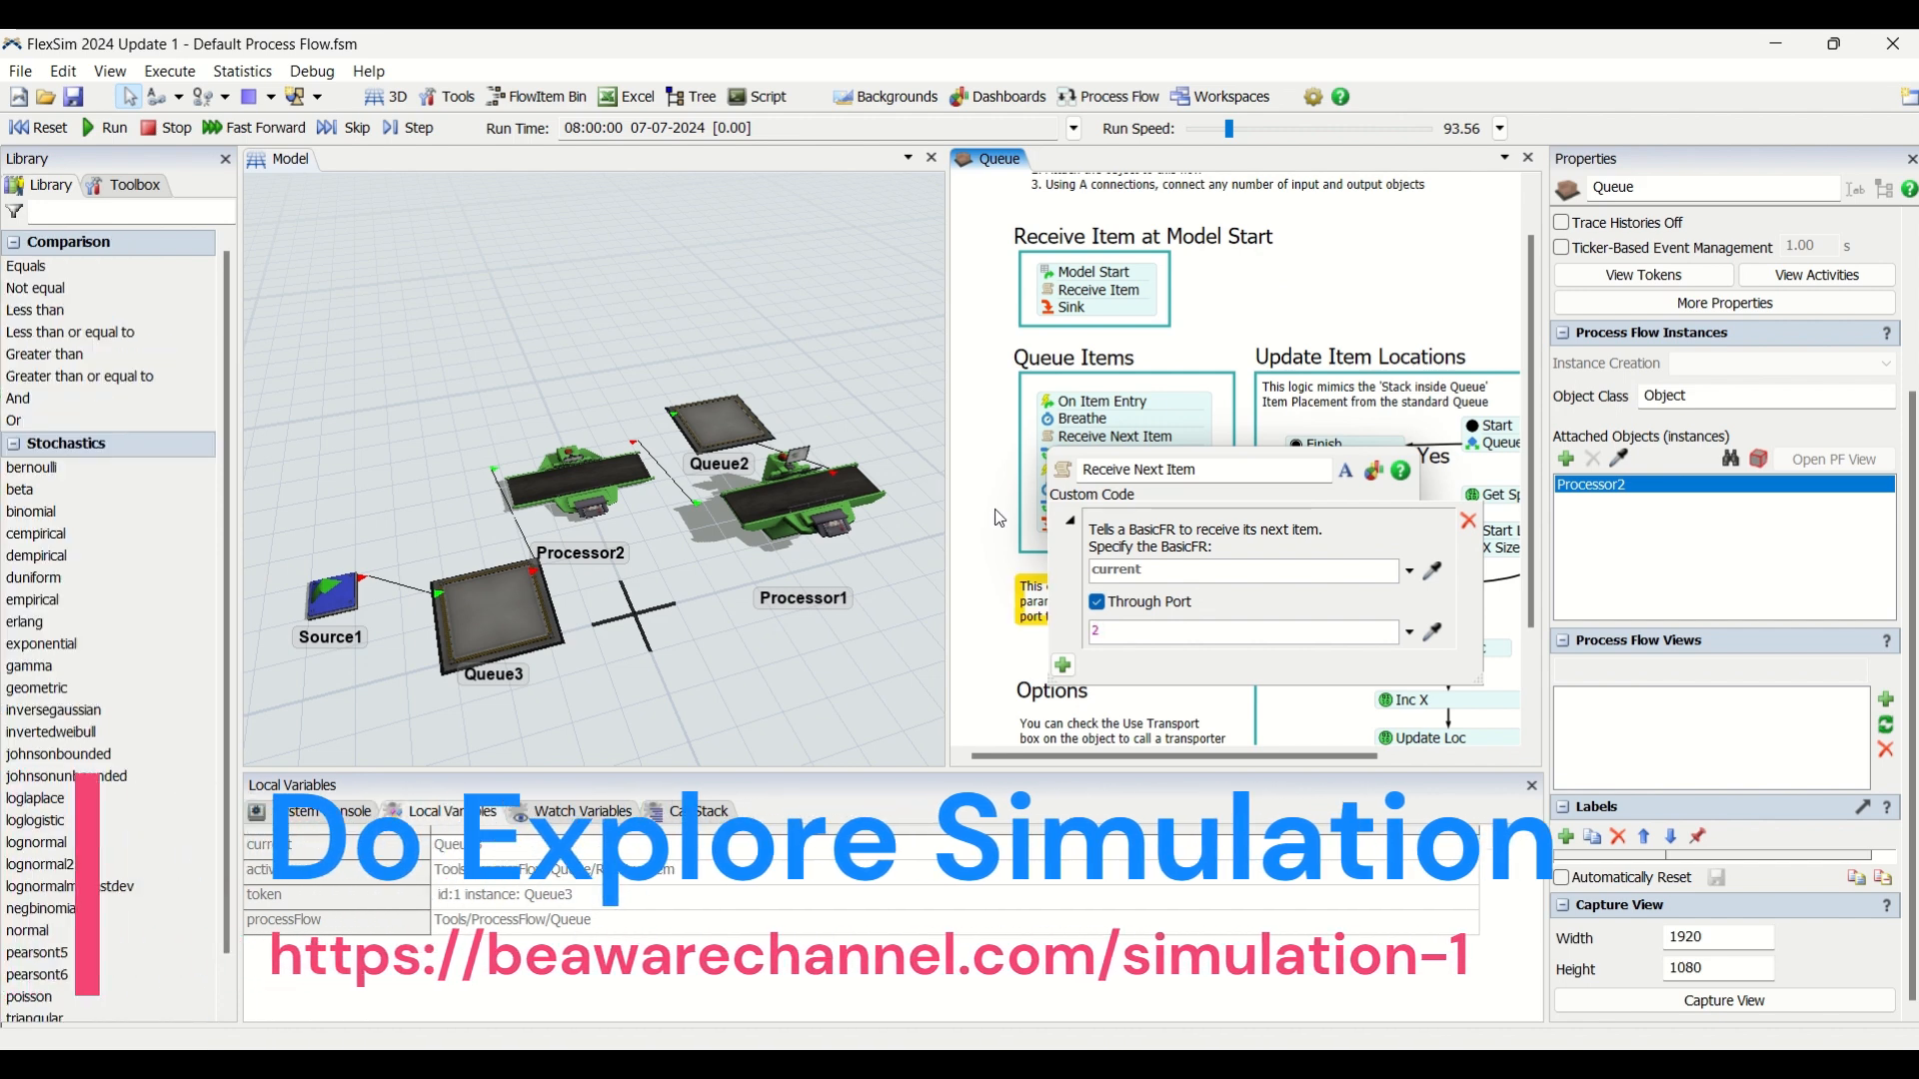
click(42, 131)
click(106, 128)
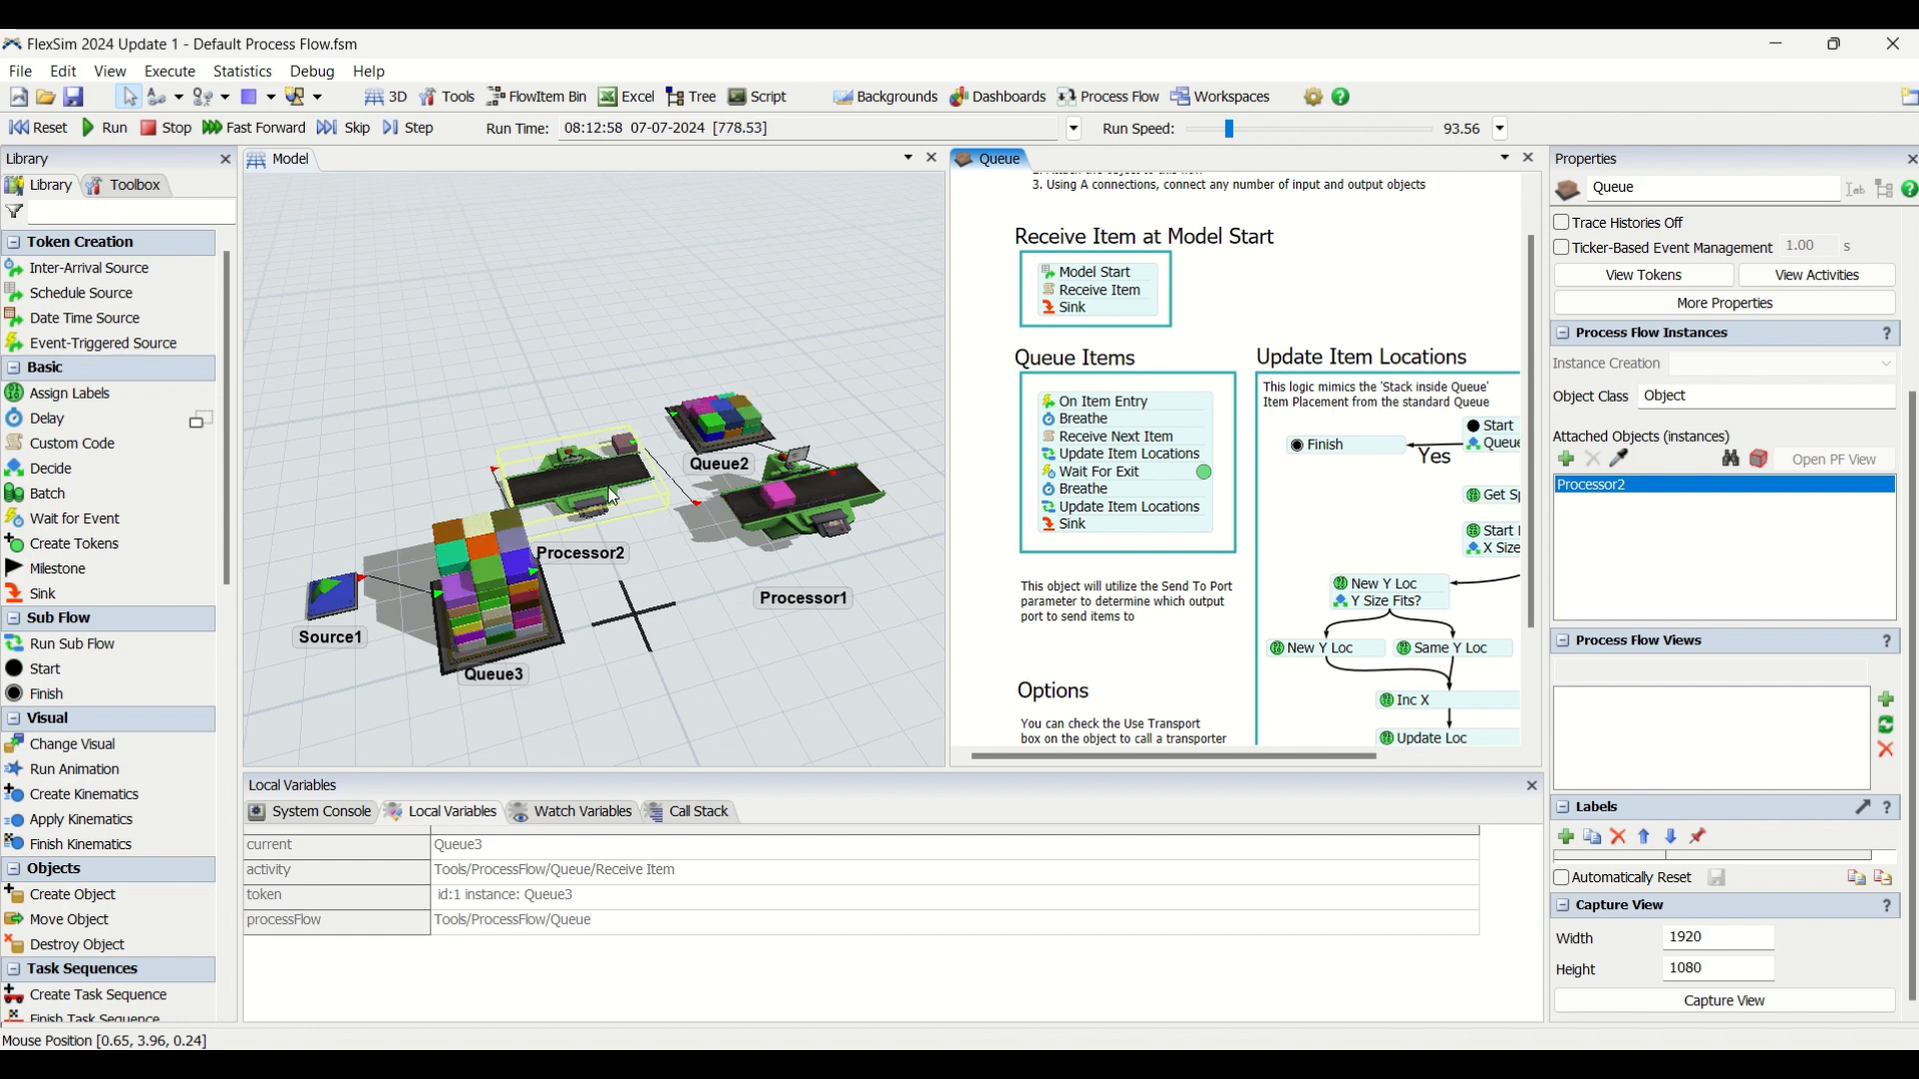
Set the Receive Next Item port to 1, and reset and rerun the model.
double_click(1051, 437)
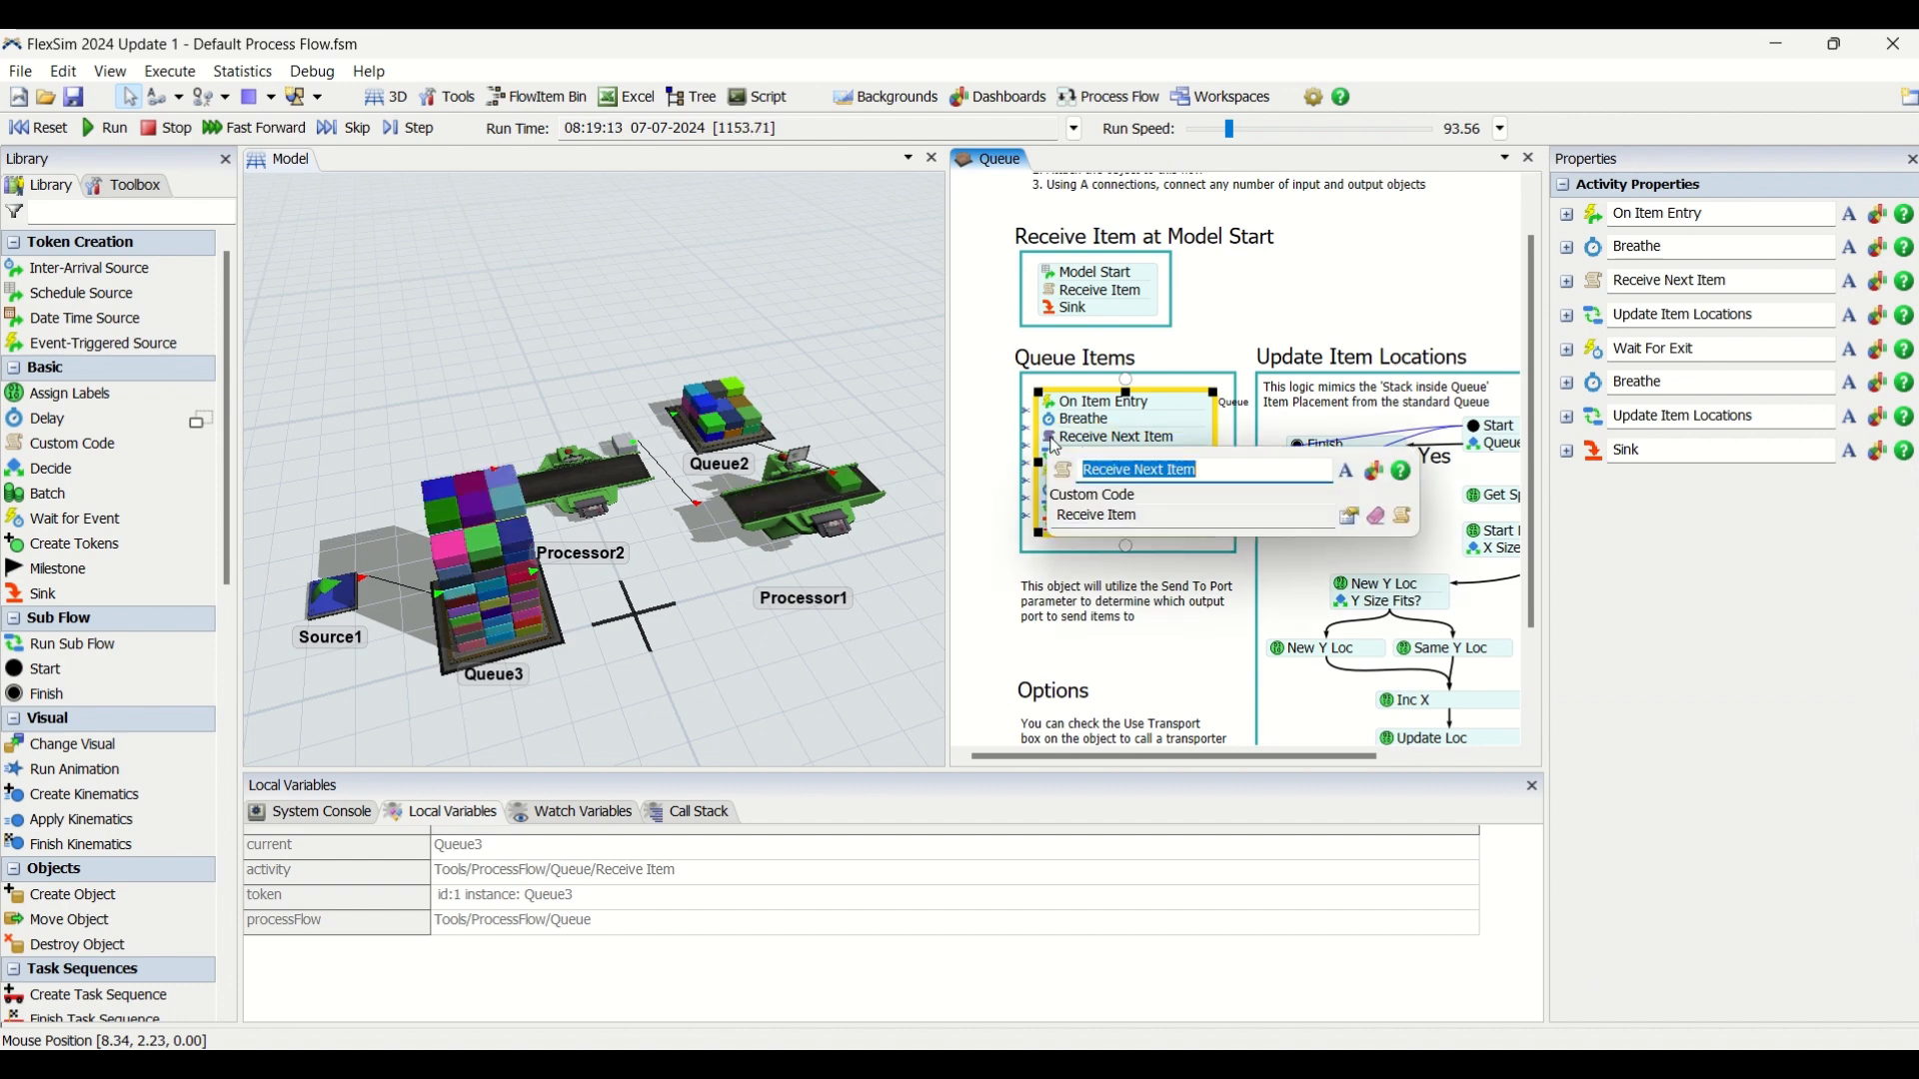
click(1375, 517)
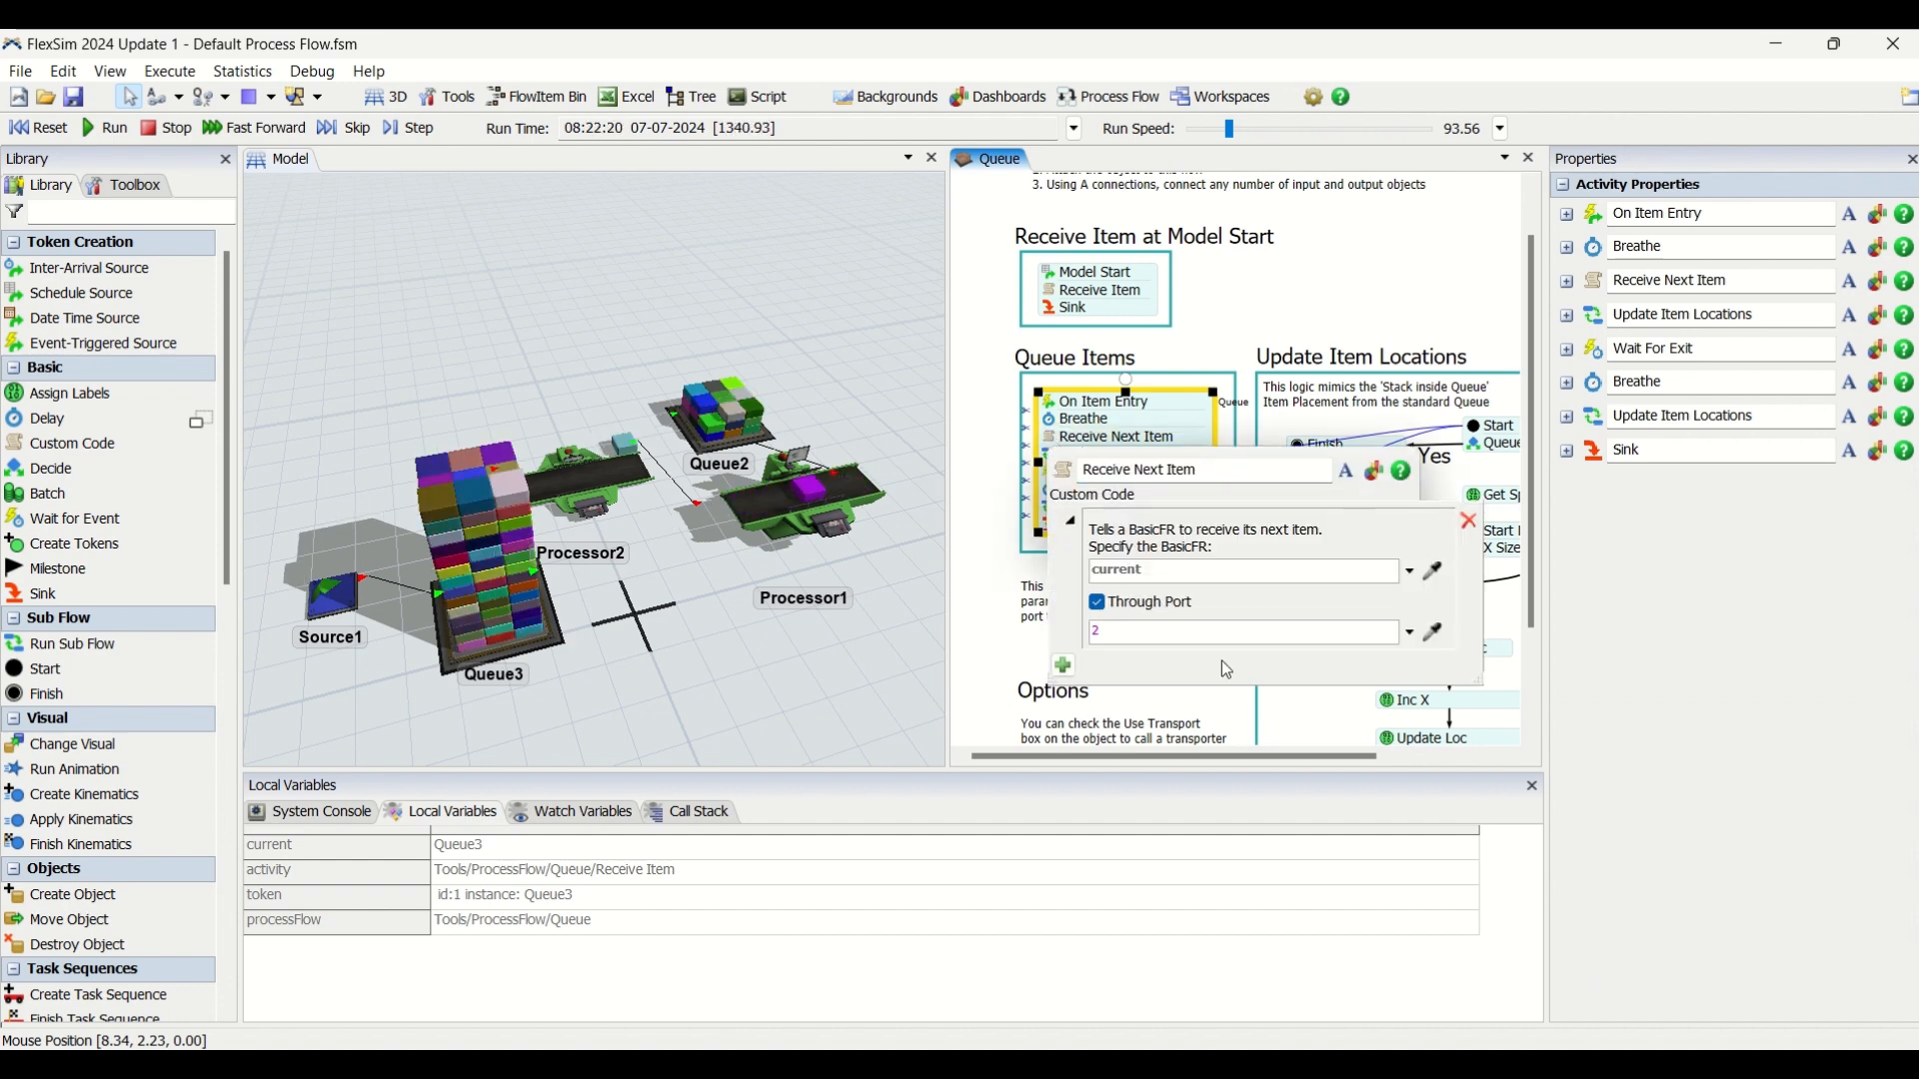
text(1)
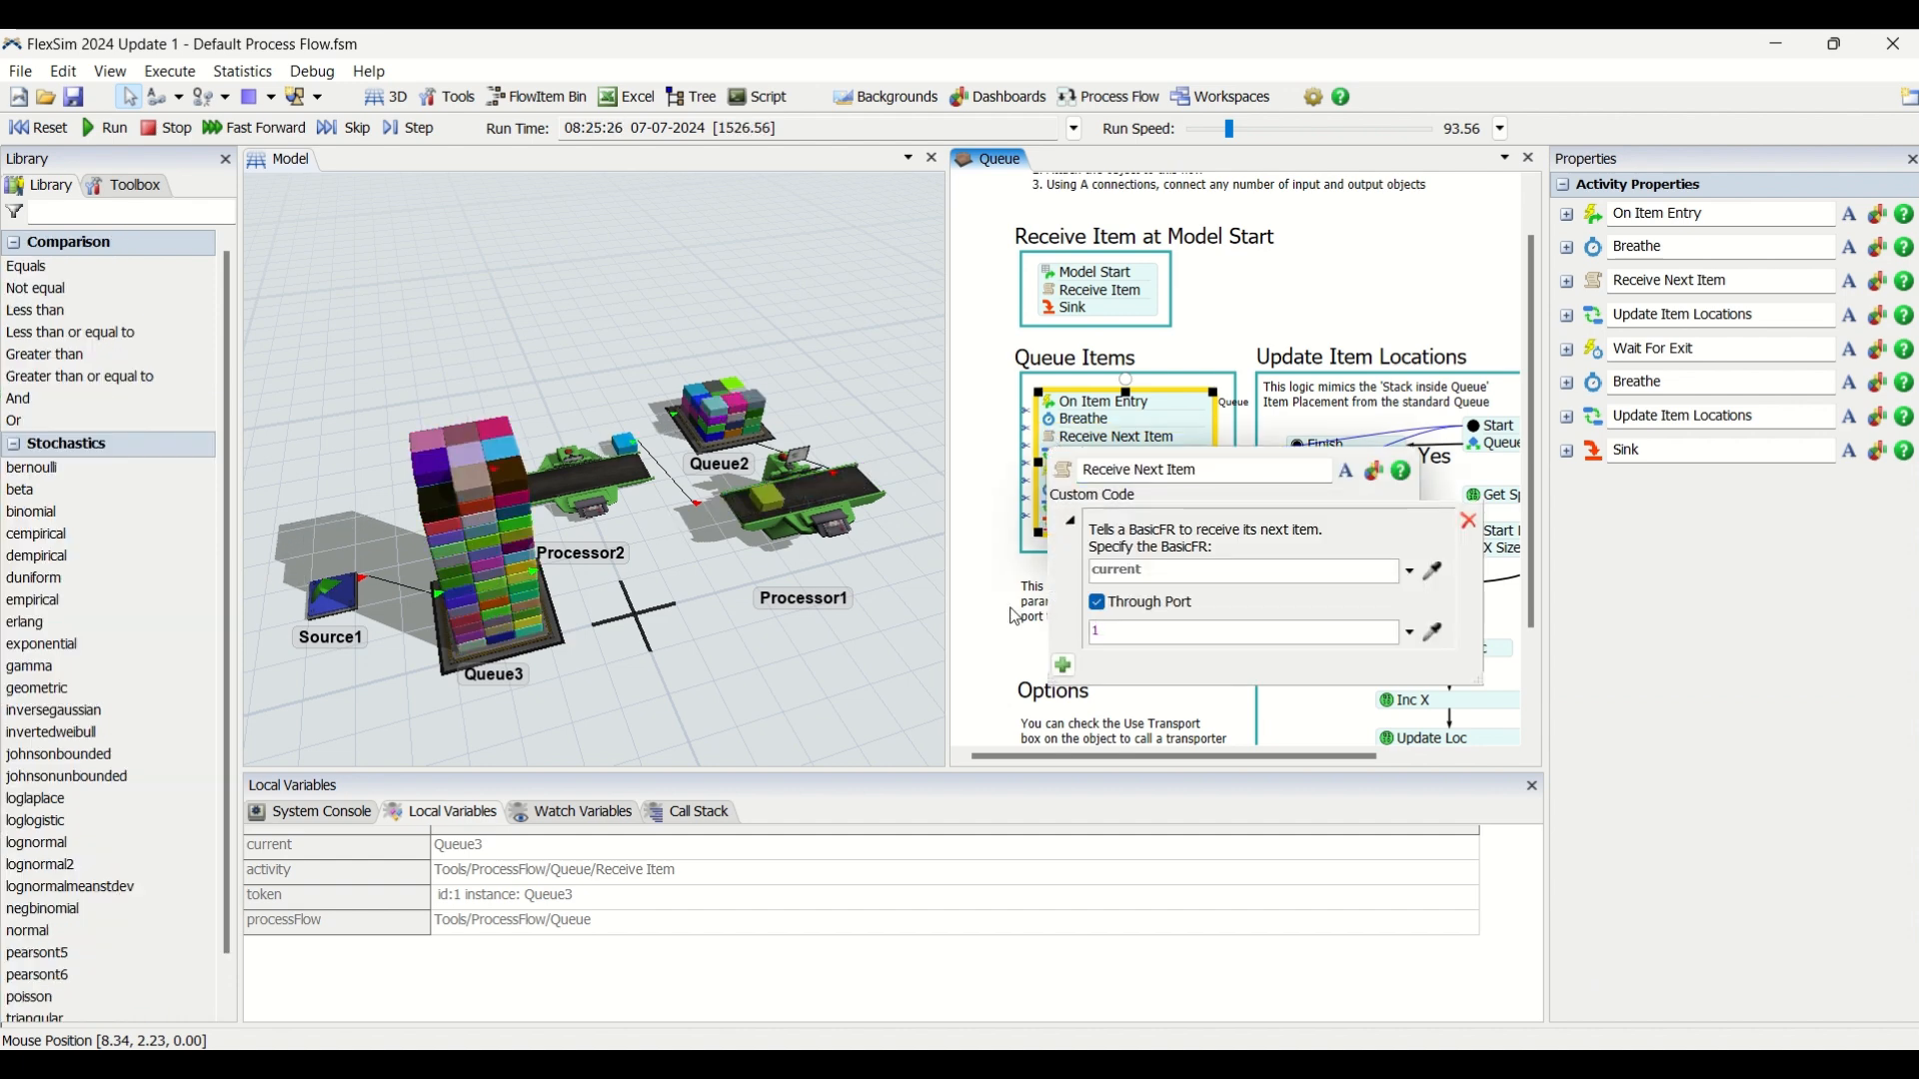
click(38, 128)
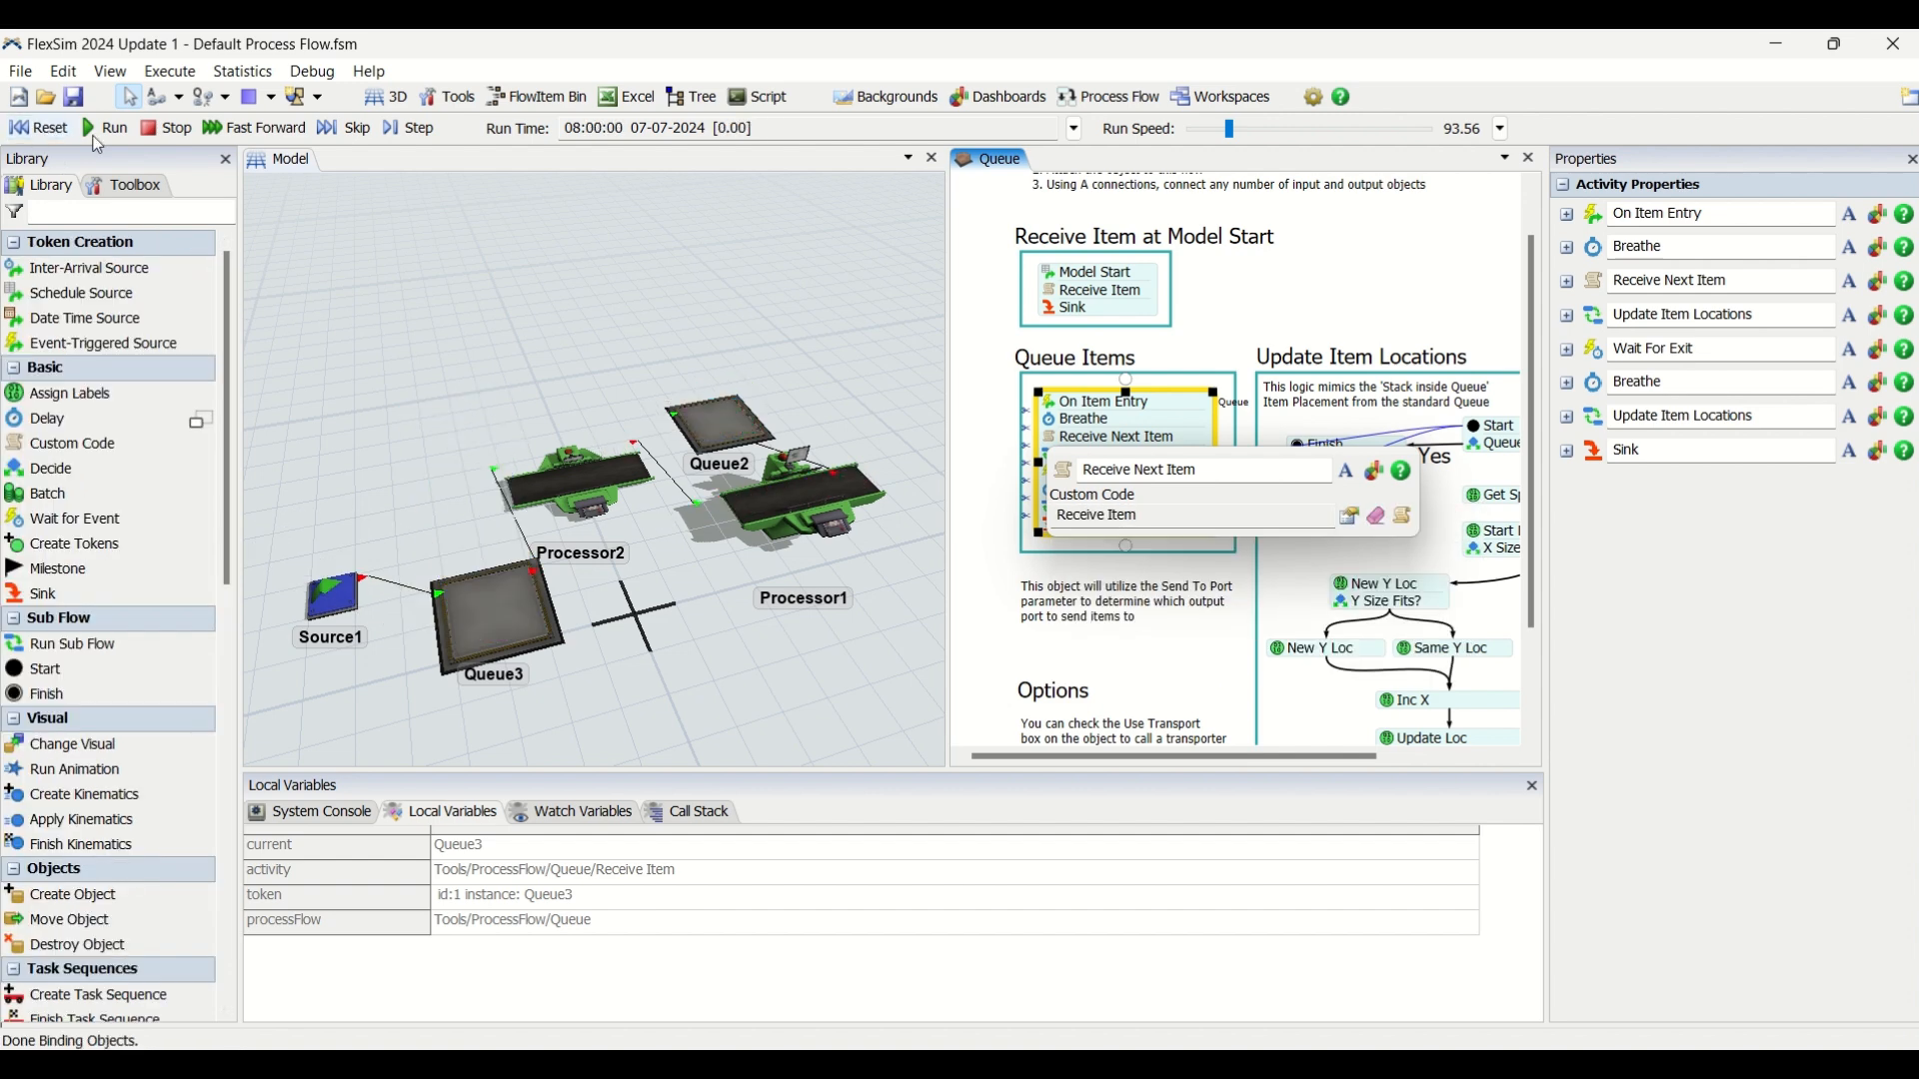
click(877, 290)
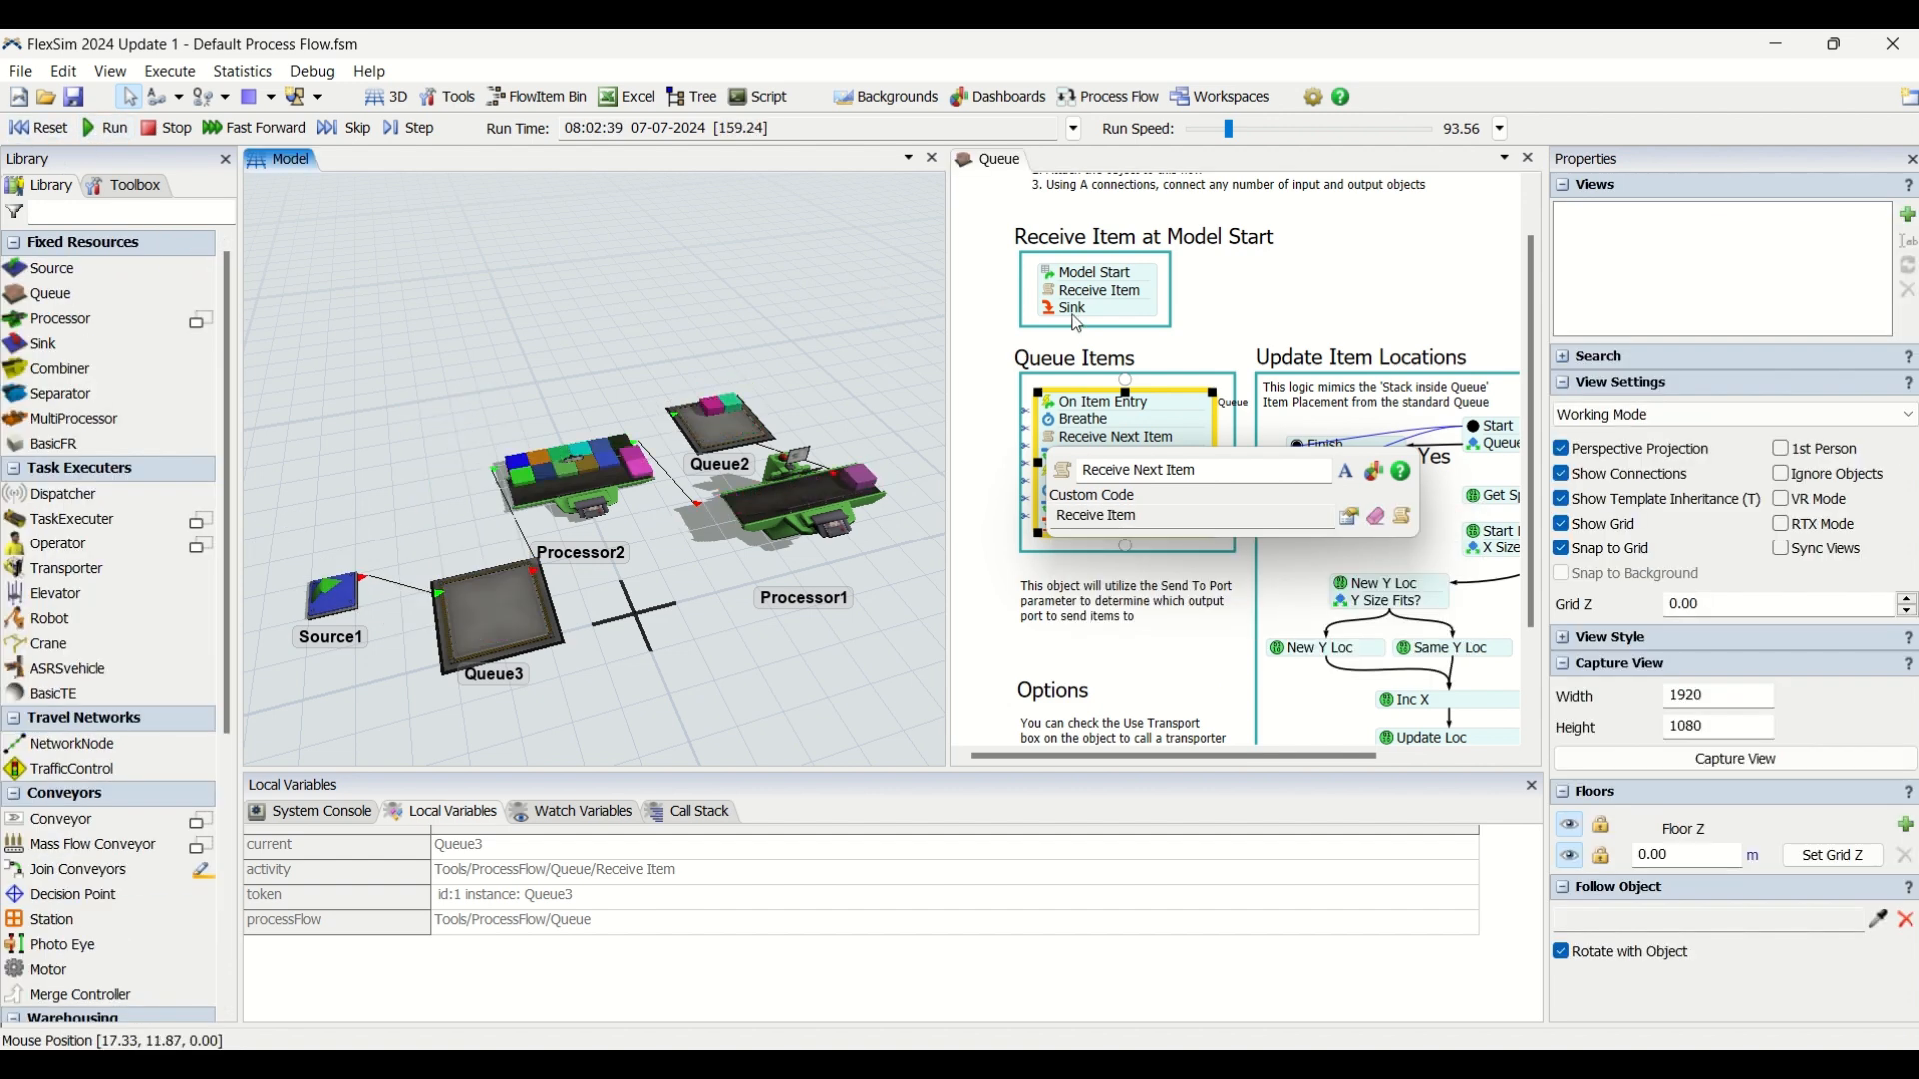
Disable Through Port in the Receive Next Item custom code parameters.
click(1240, 361)
click(1051, 437)
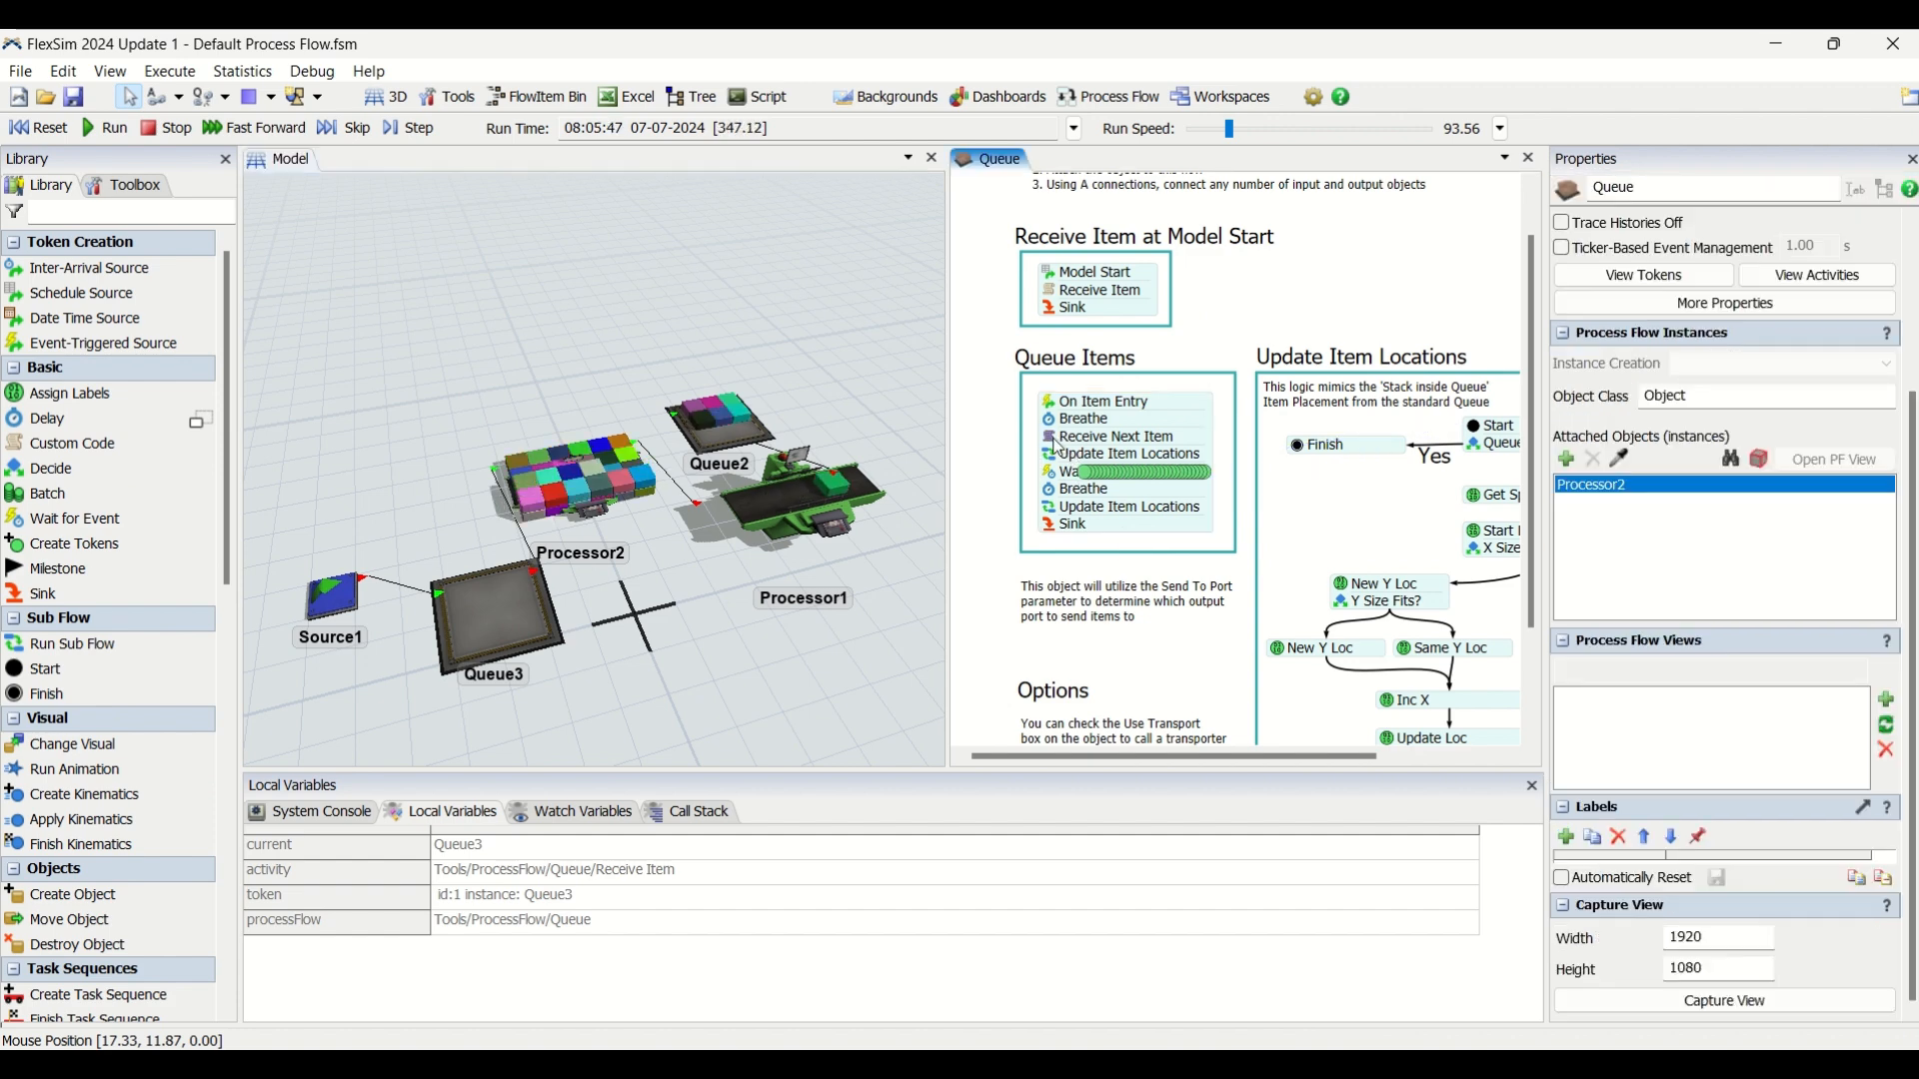
click(1241, 517)
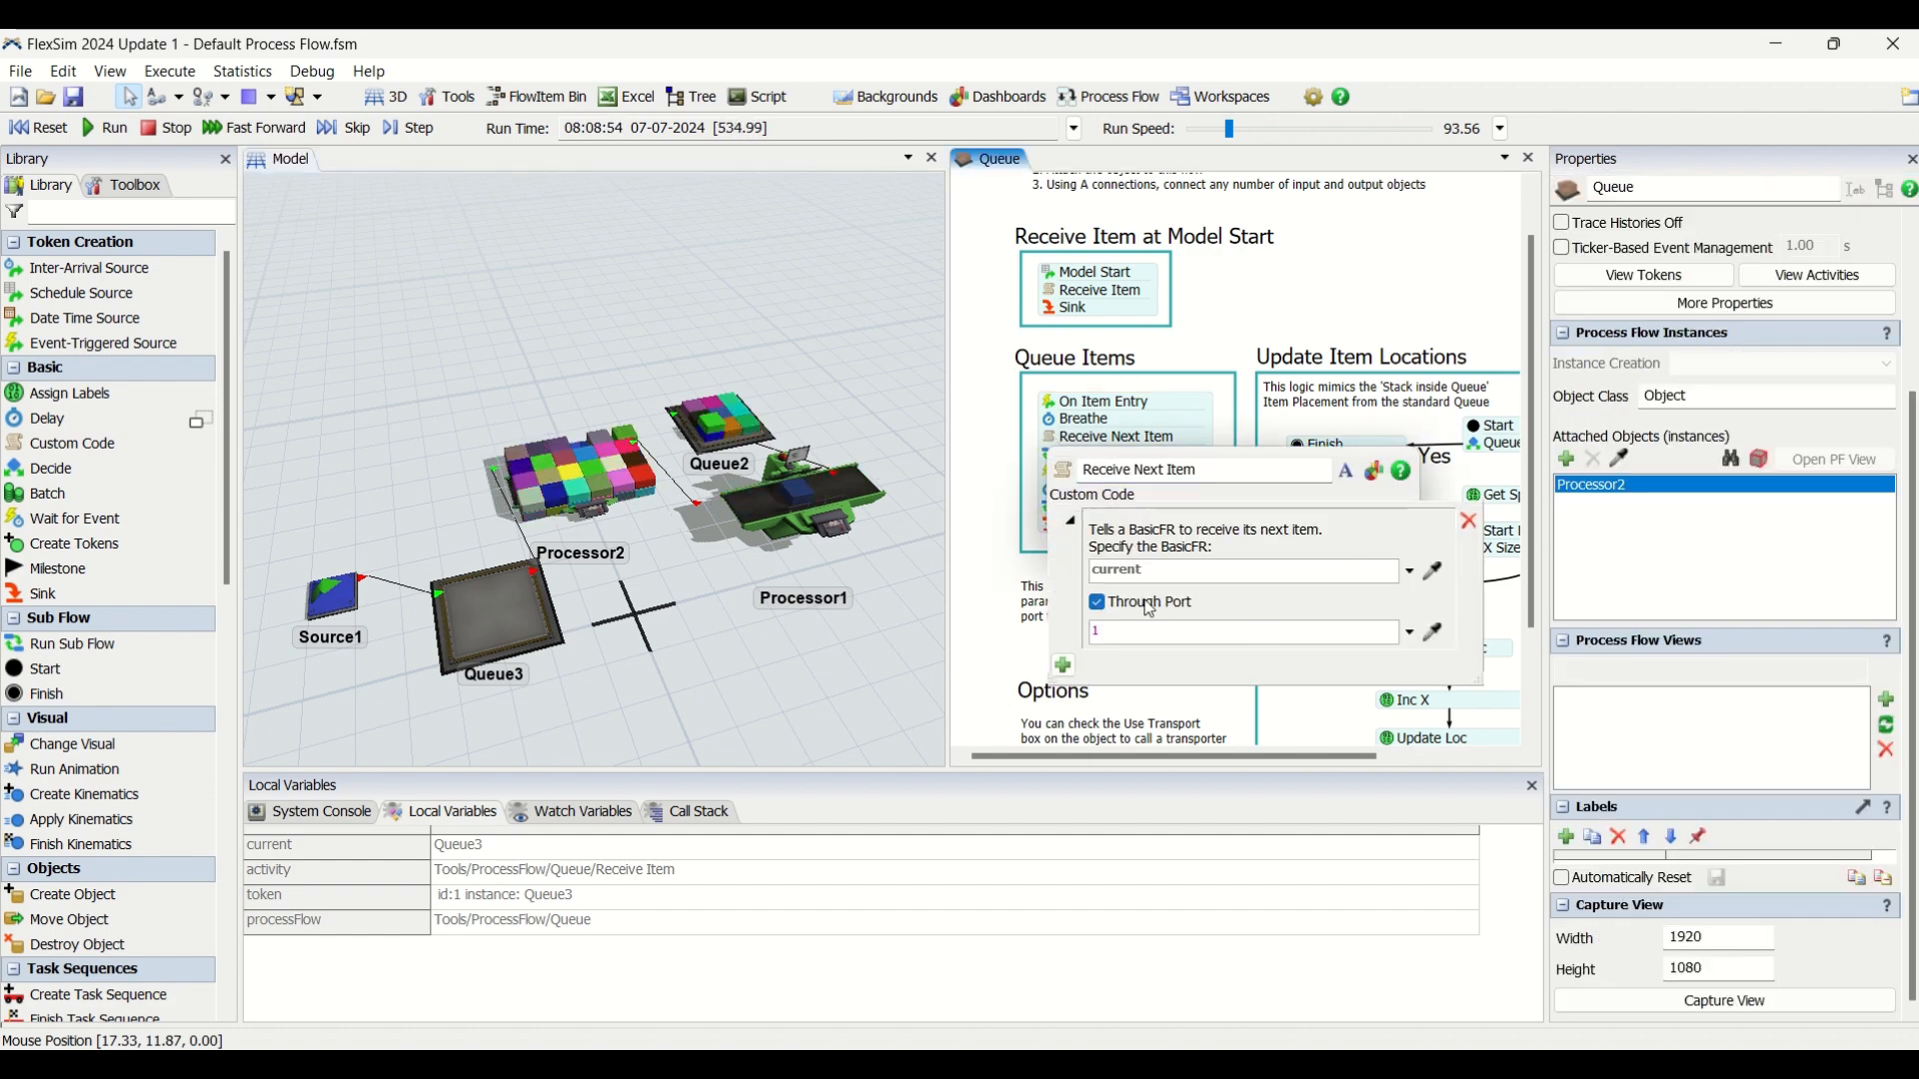
click(1098, 604)
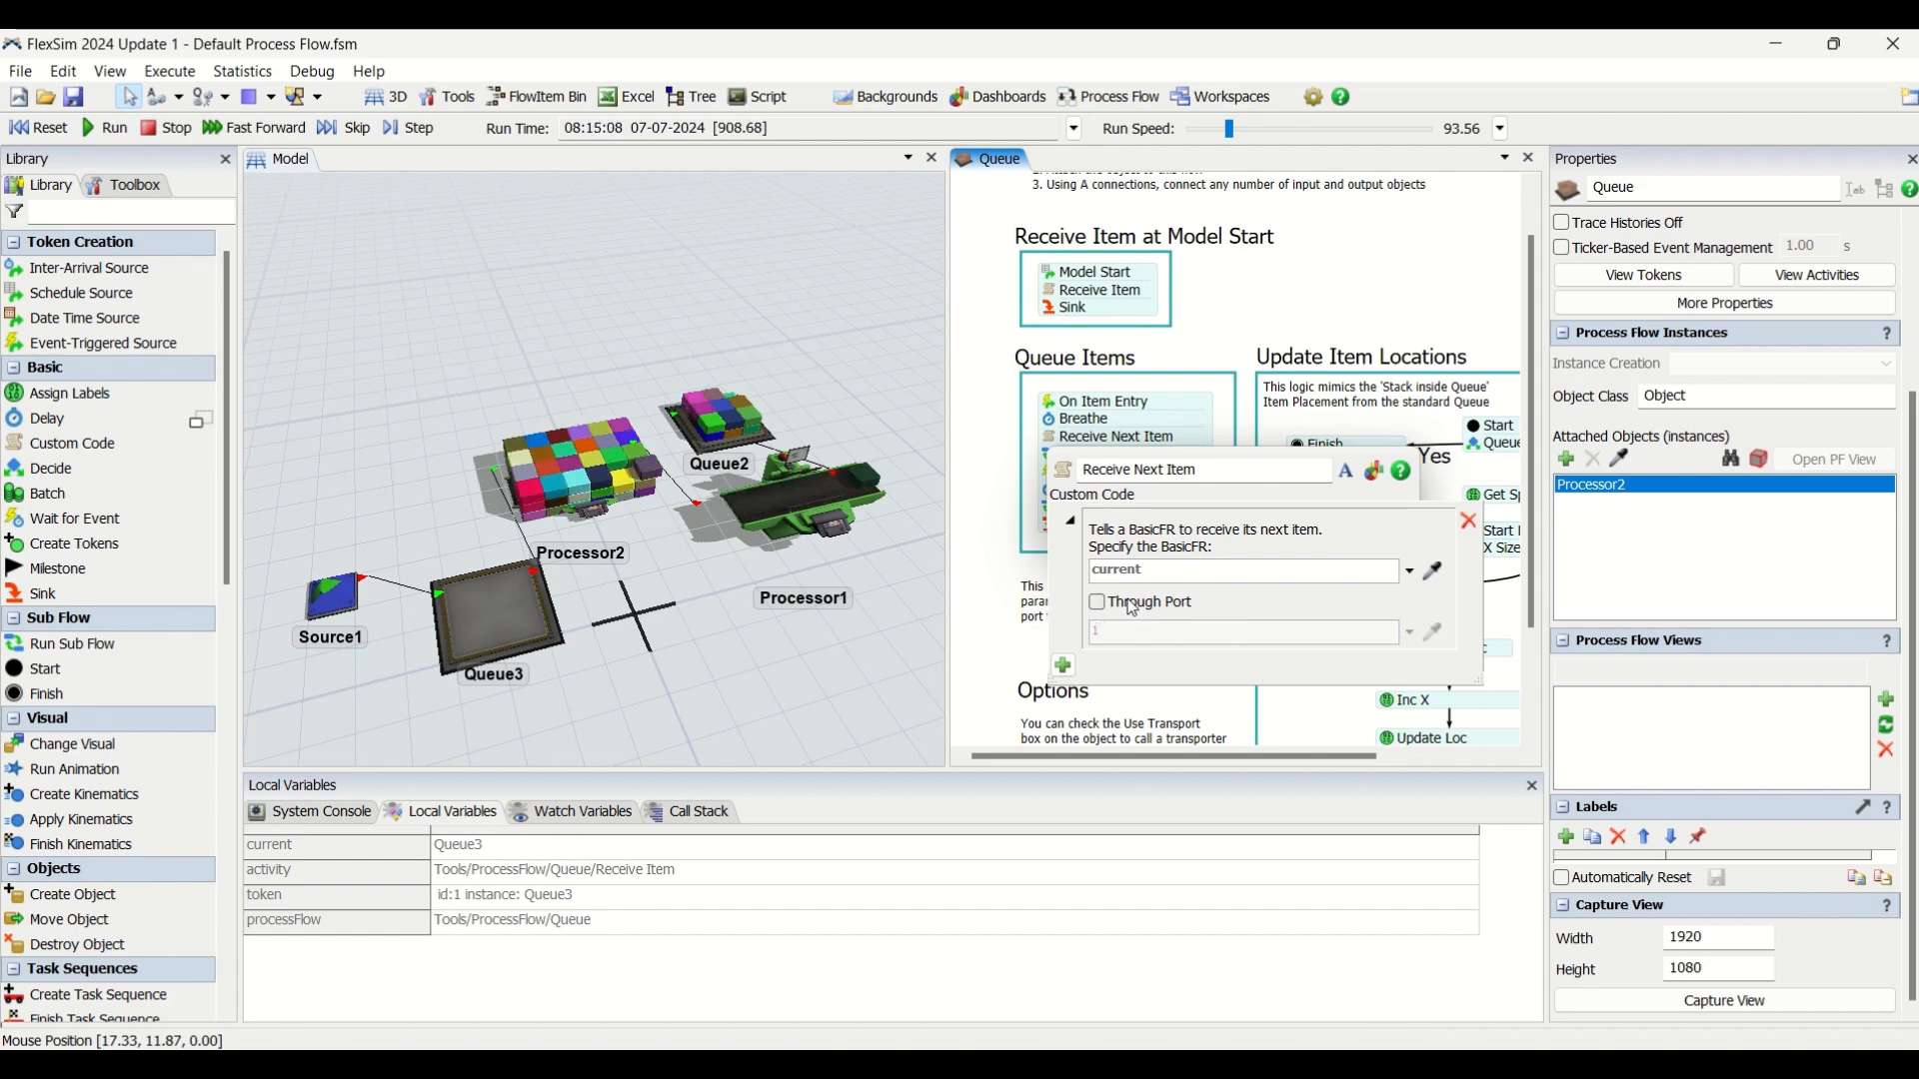
click(1255, 291)
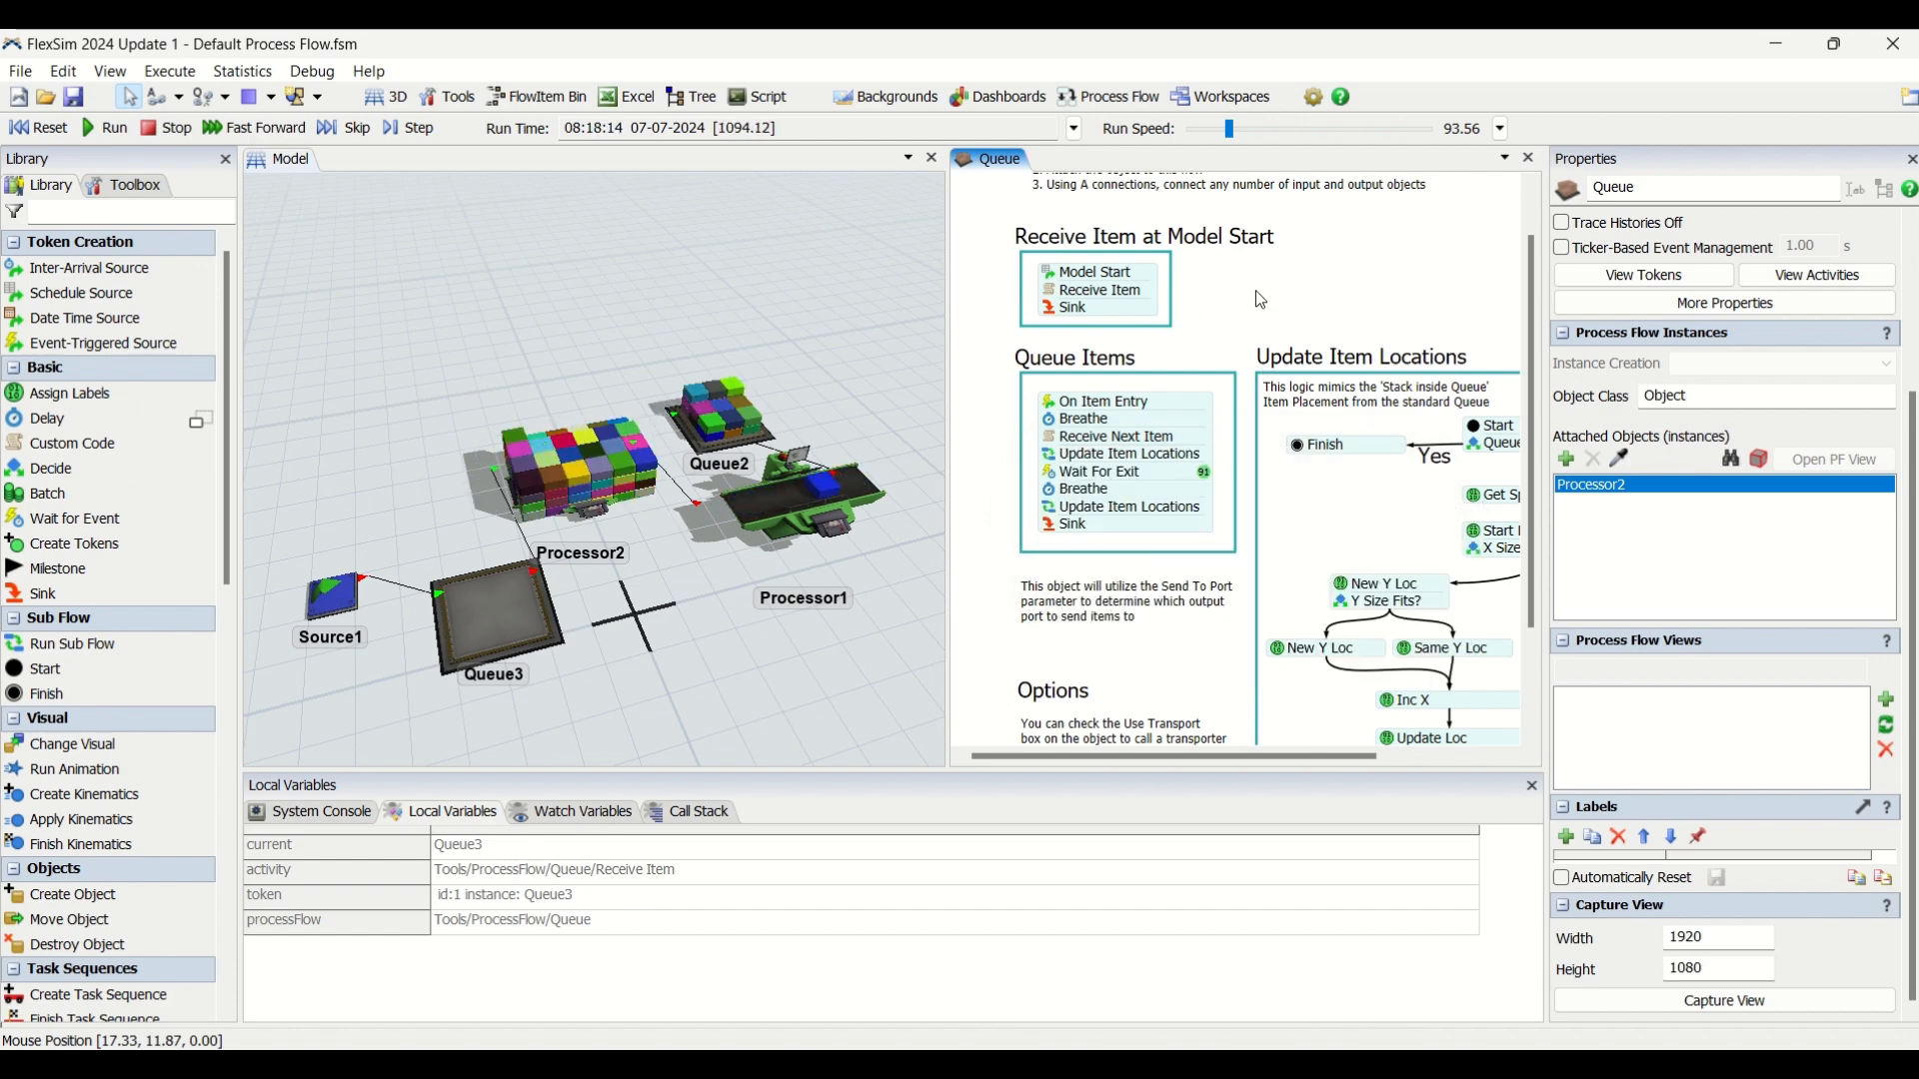
Review the Receive Next Item parameters, the first Update Item Locations sub flow settings and the Update Item Locations logic.
click(1050, 438)
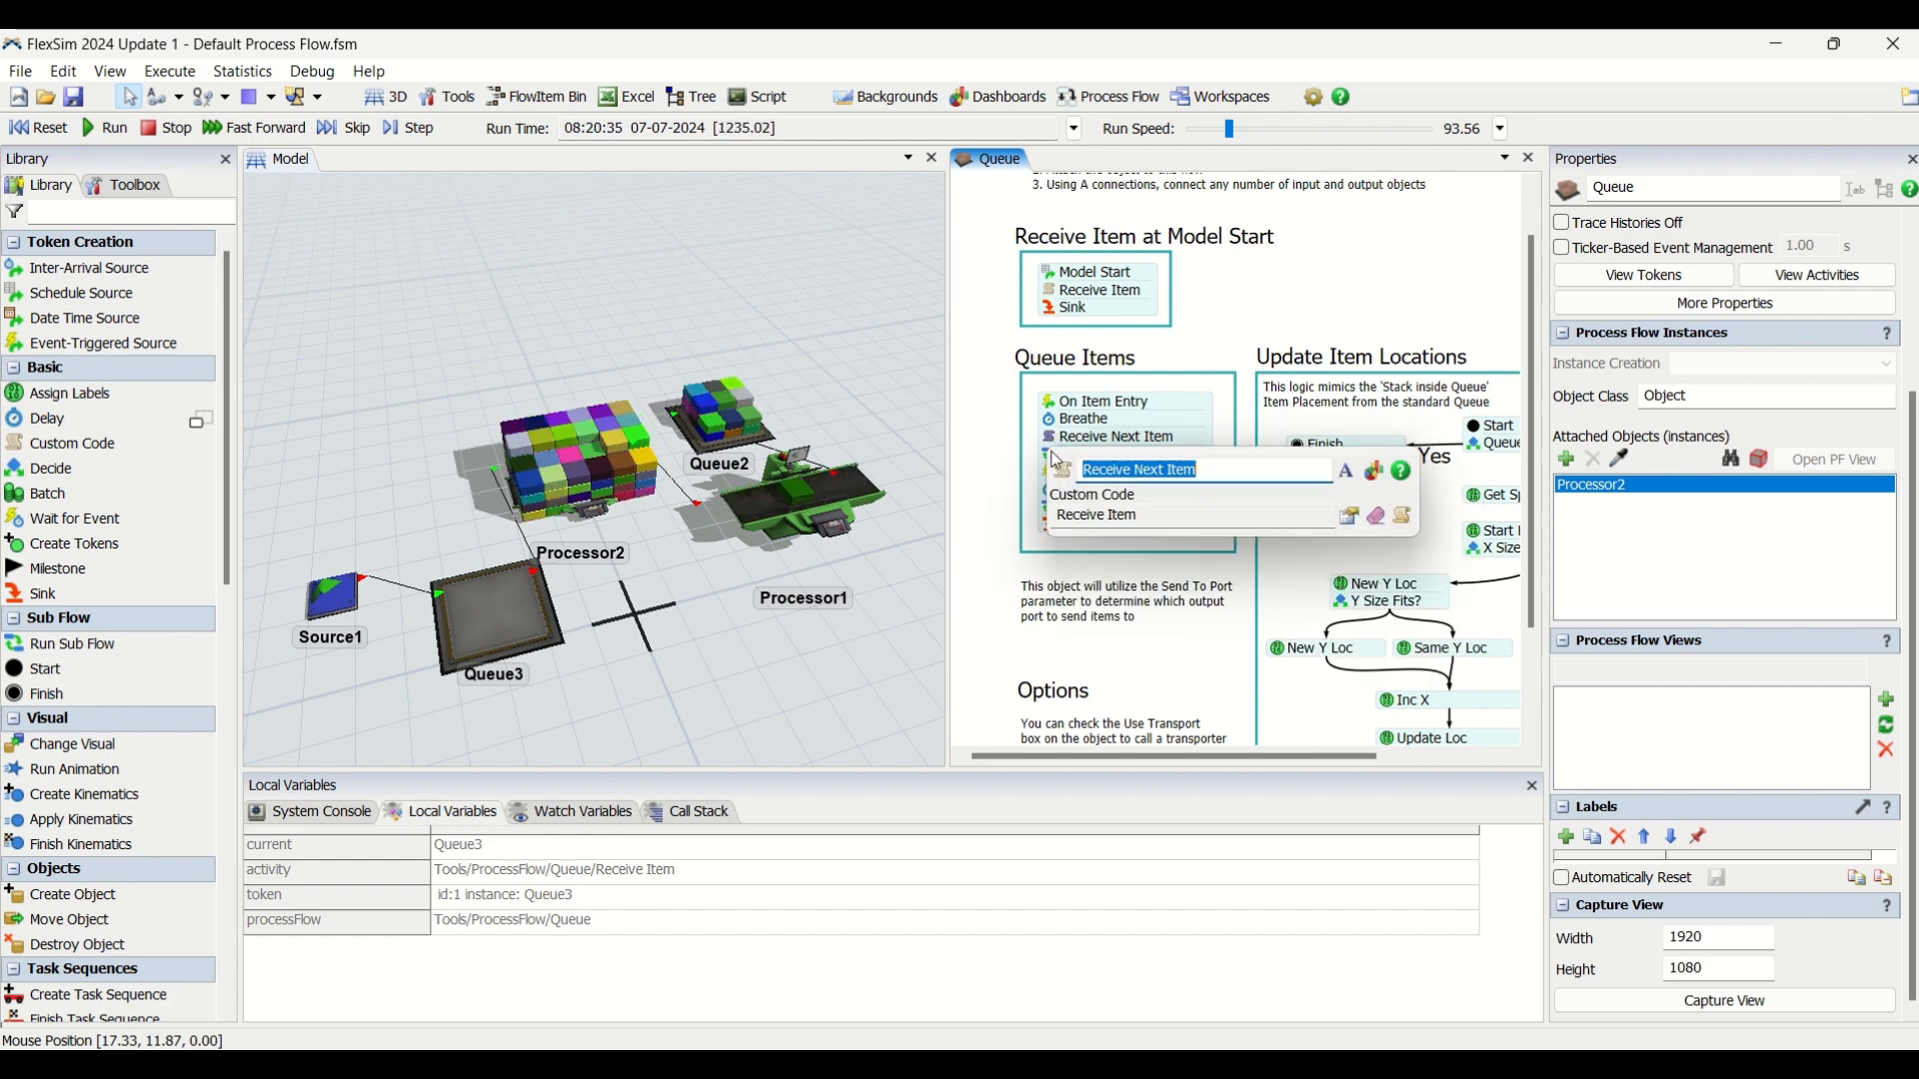
click(1349, 517)
click(1290, 315)
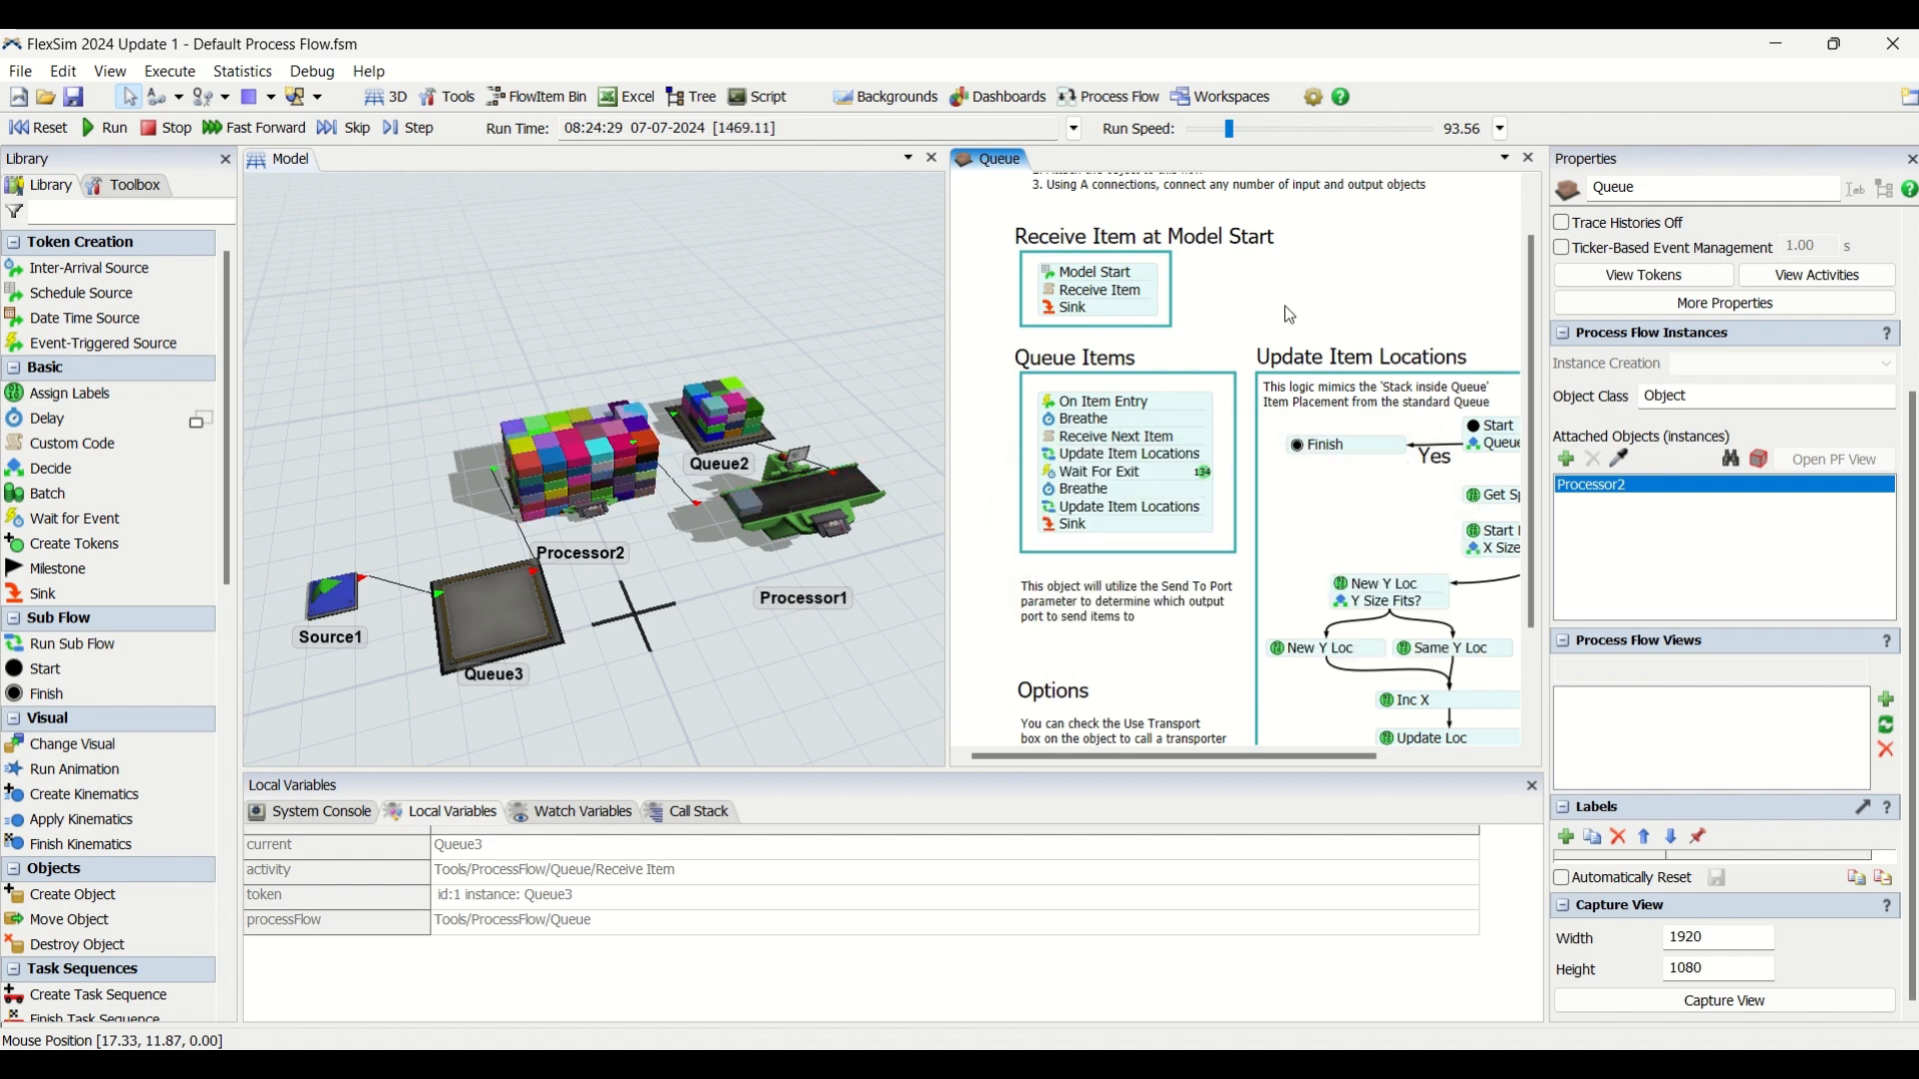
click(1051, 458)
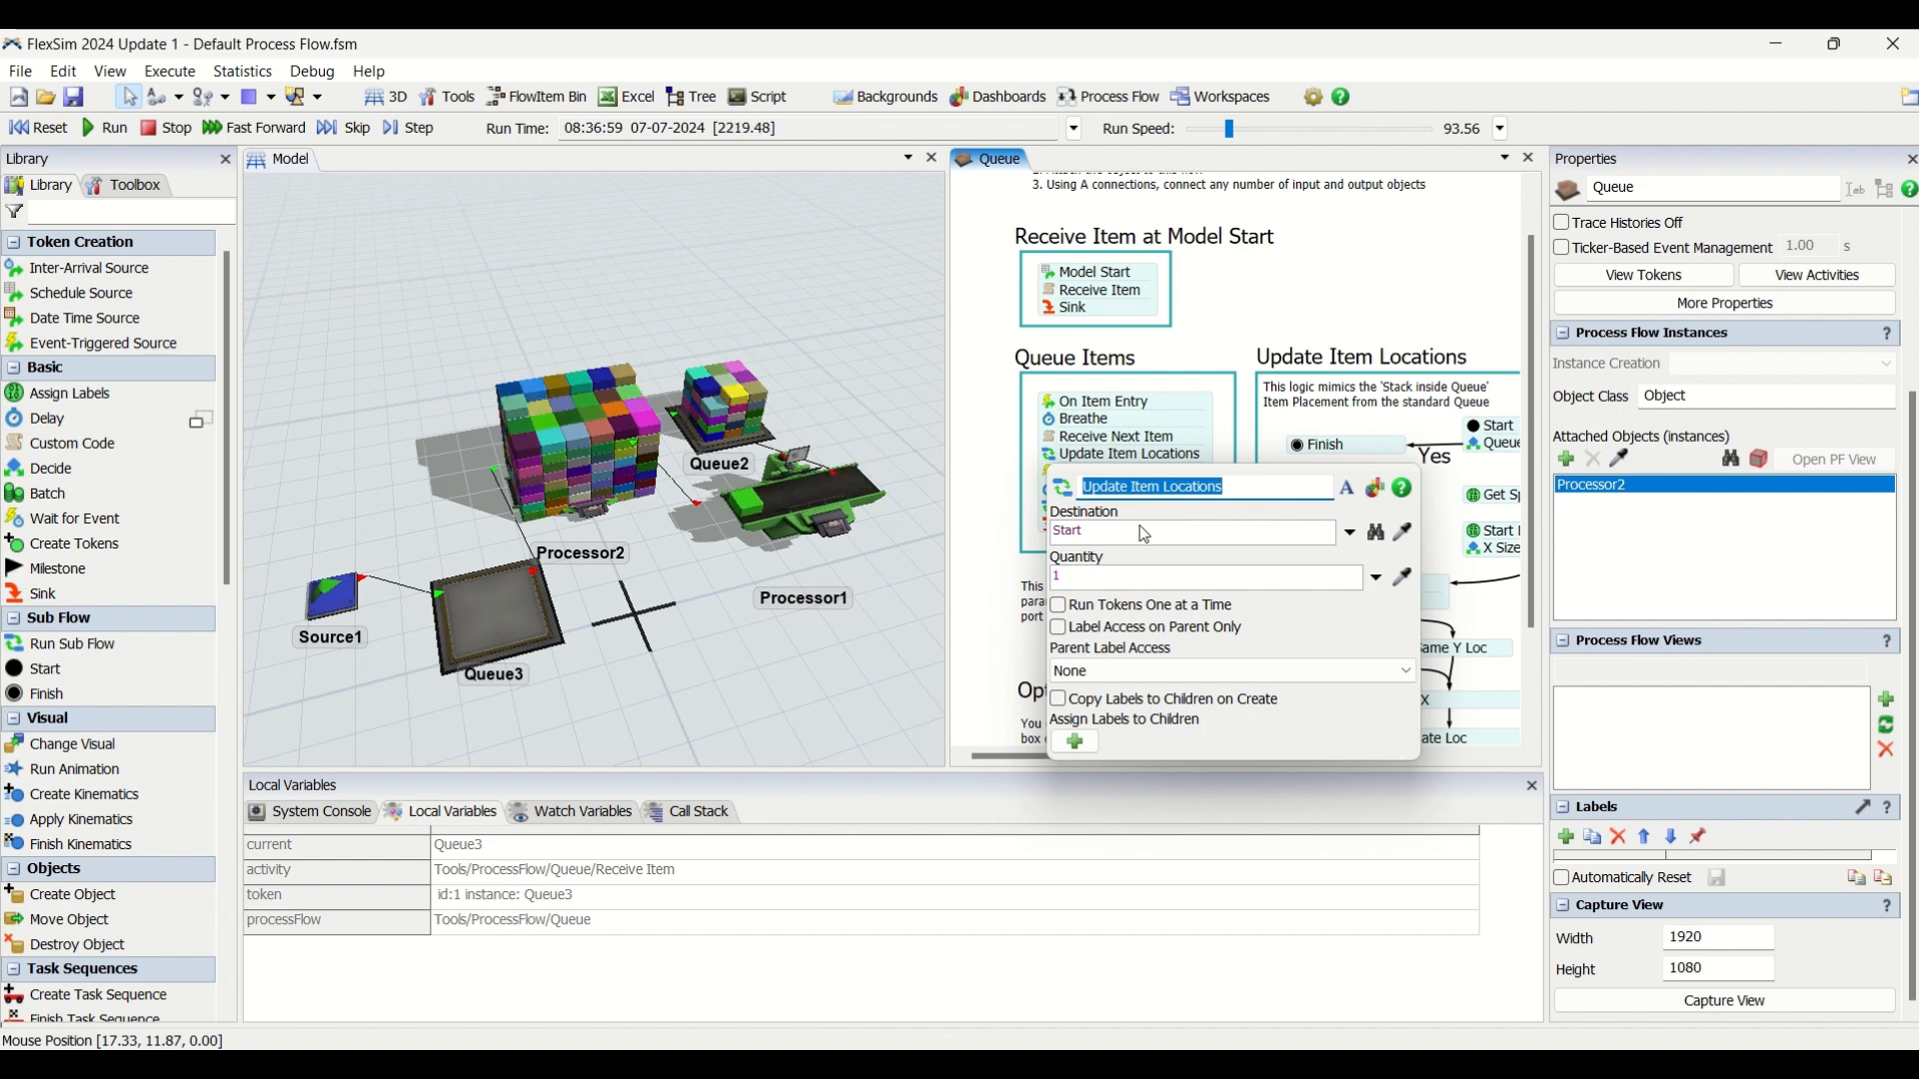
click(1270, 279)
scroll(1270, 279, down, 1)
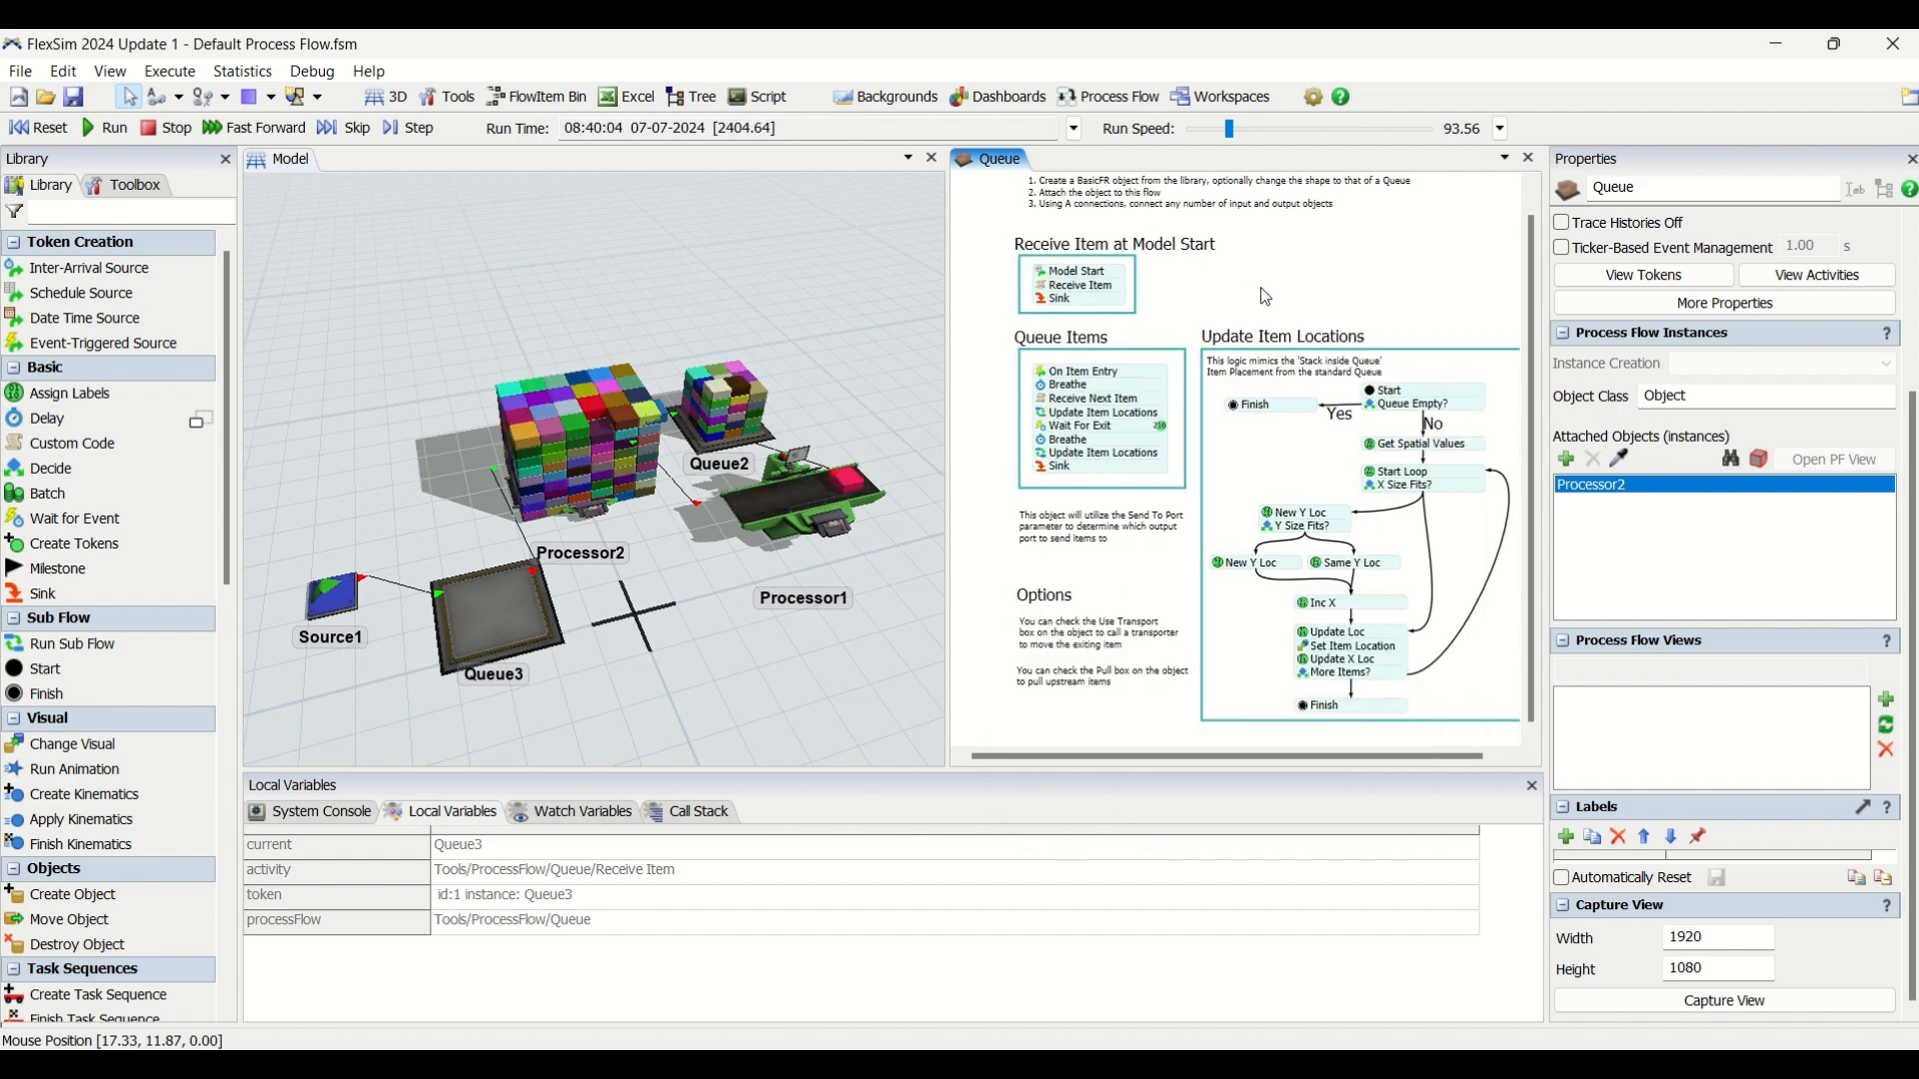
scroll(1501, 452, down, 1)
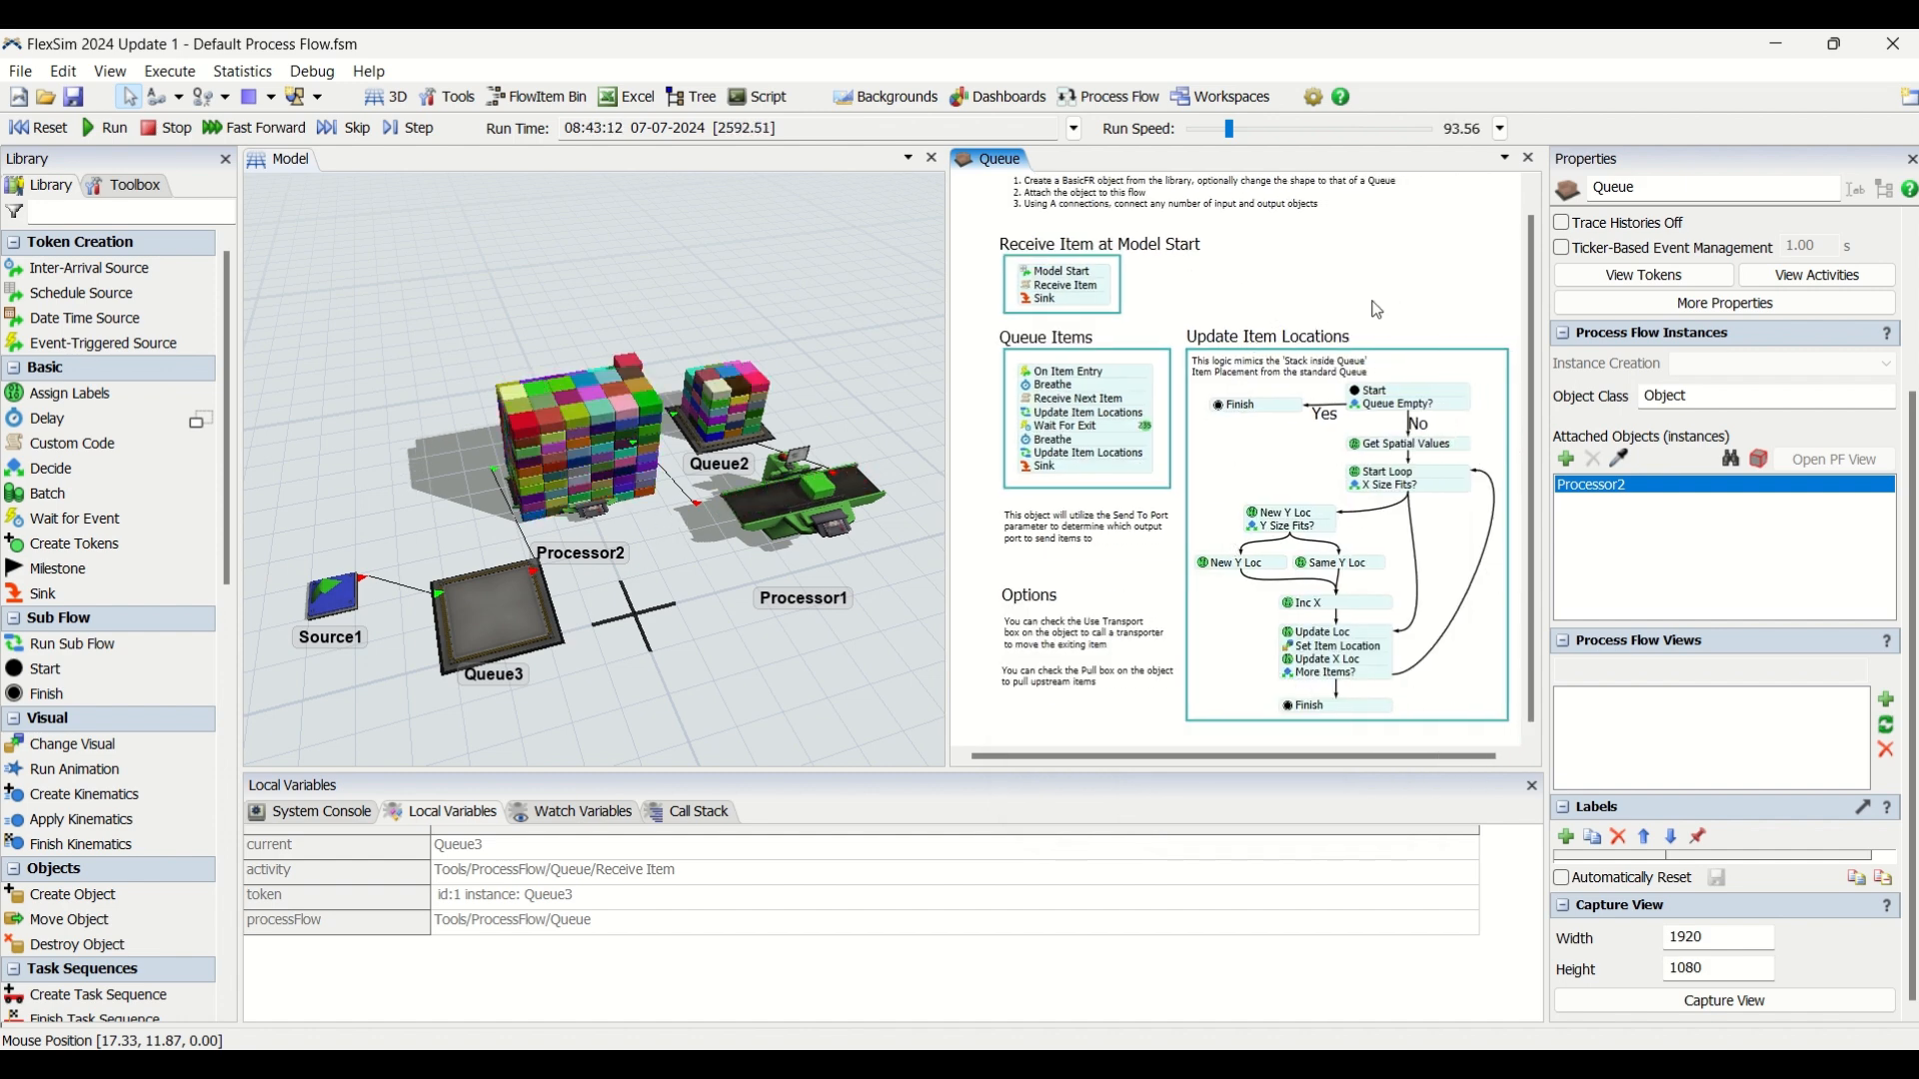
scroll(1034, 453, up, 3)
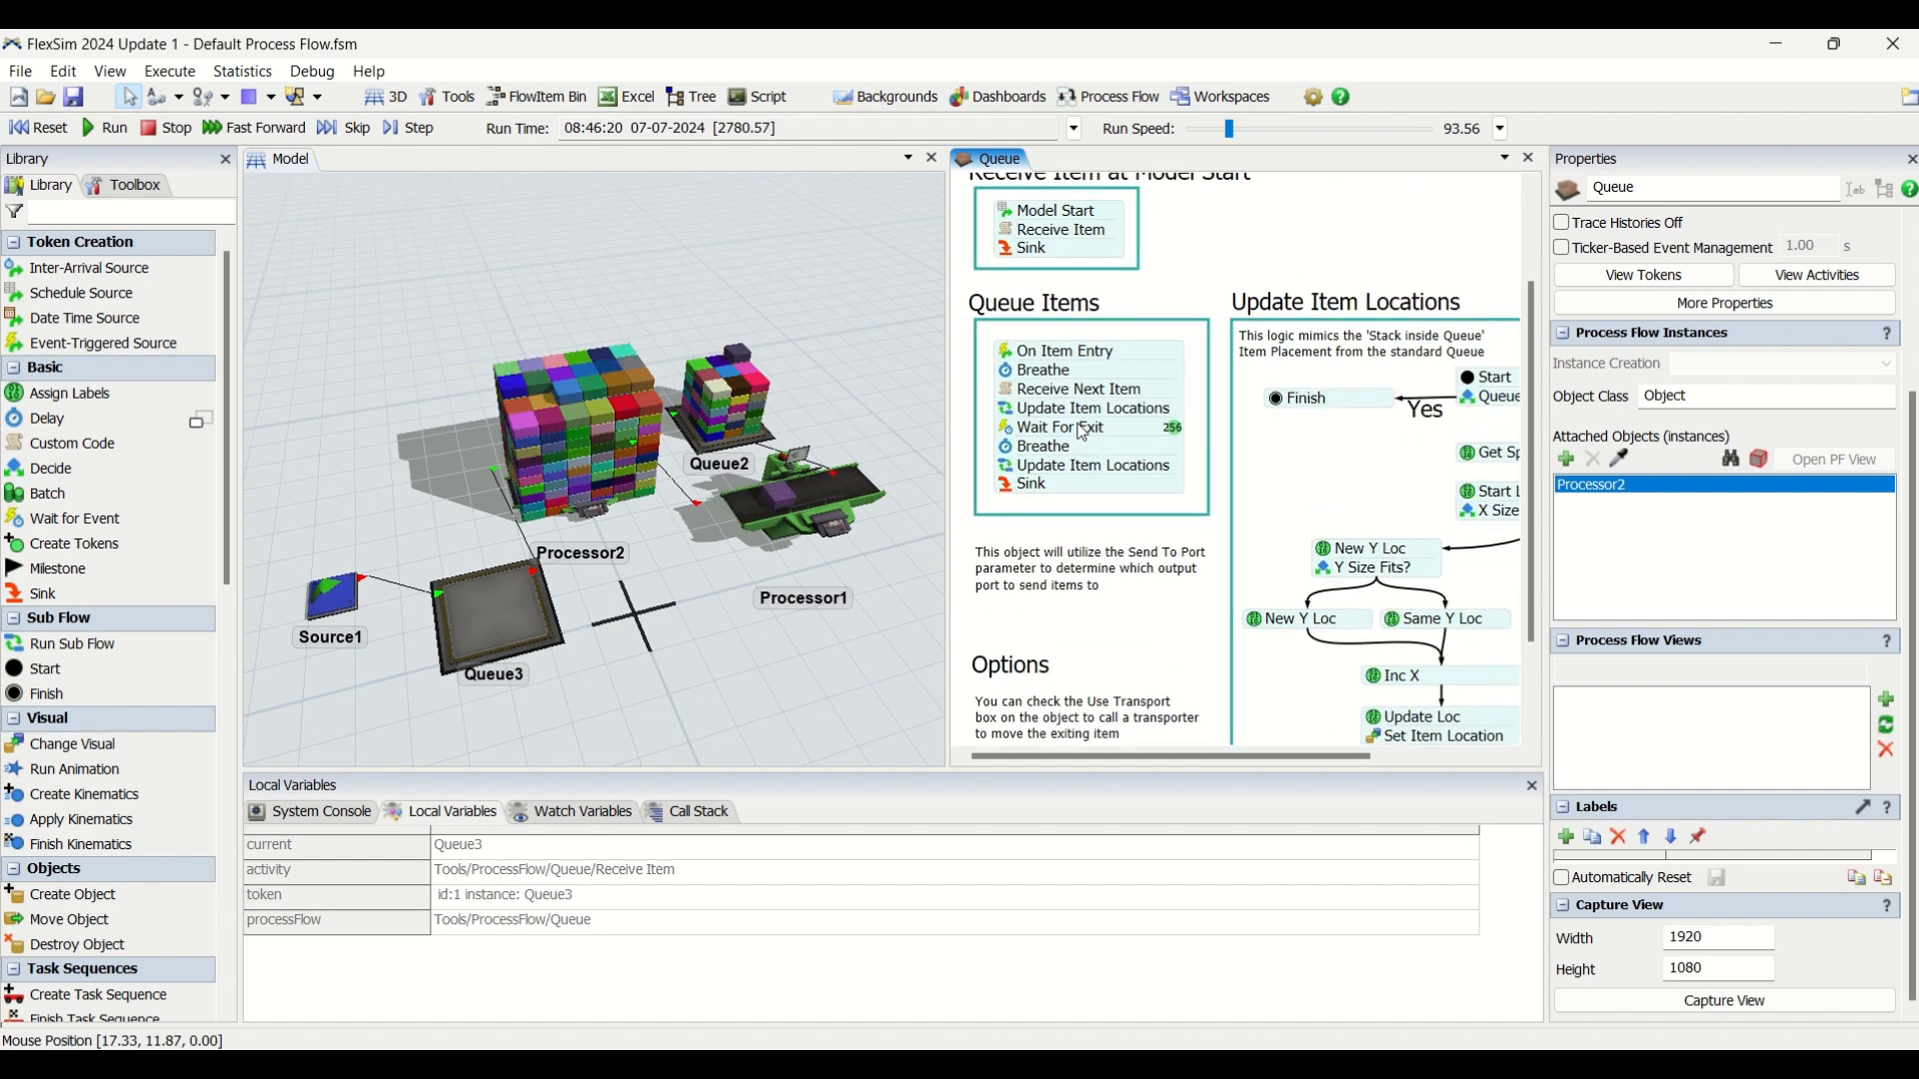
Examine the Wait For Exit event settings and the operation options for matching the exiting item.
click(992, 433)
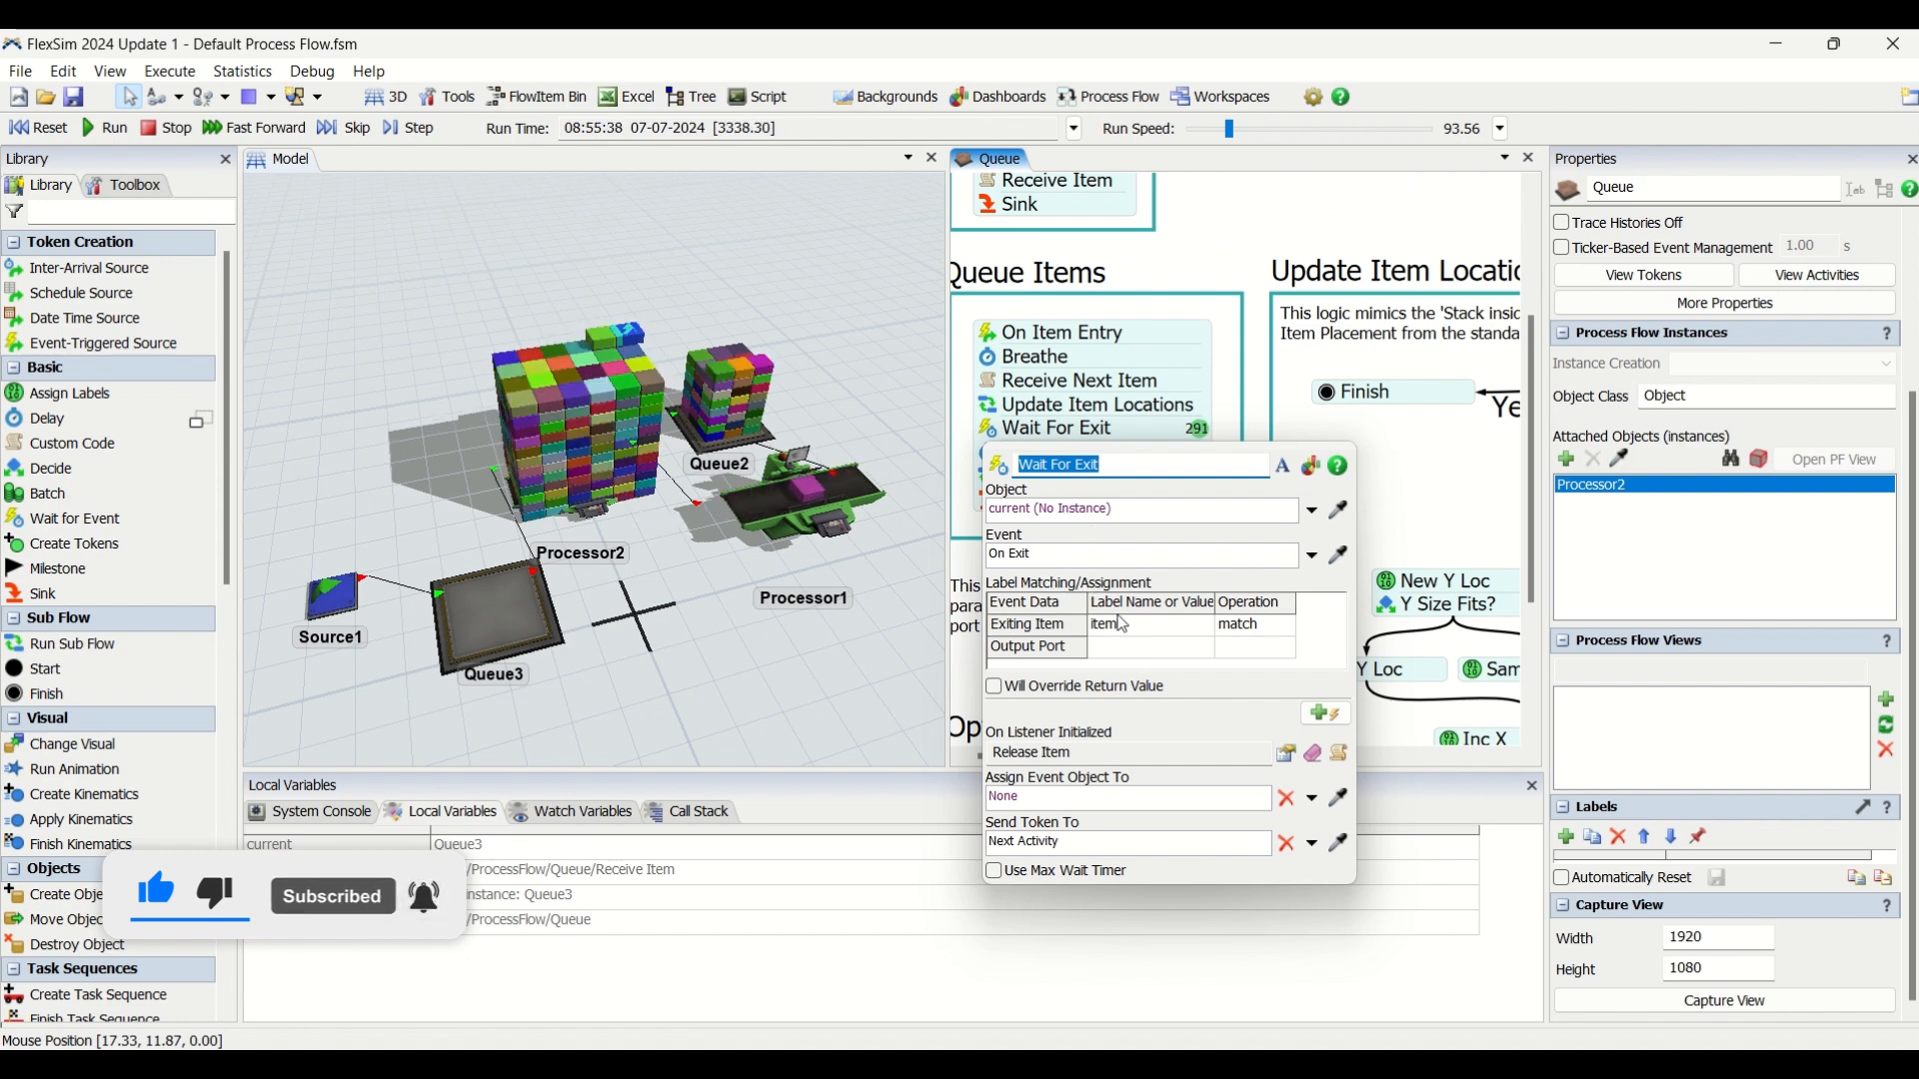
click(1251, 627)
click(1289, 630)
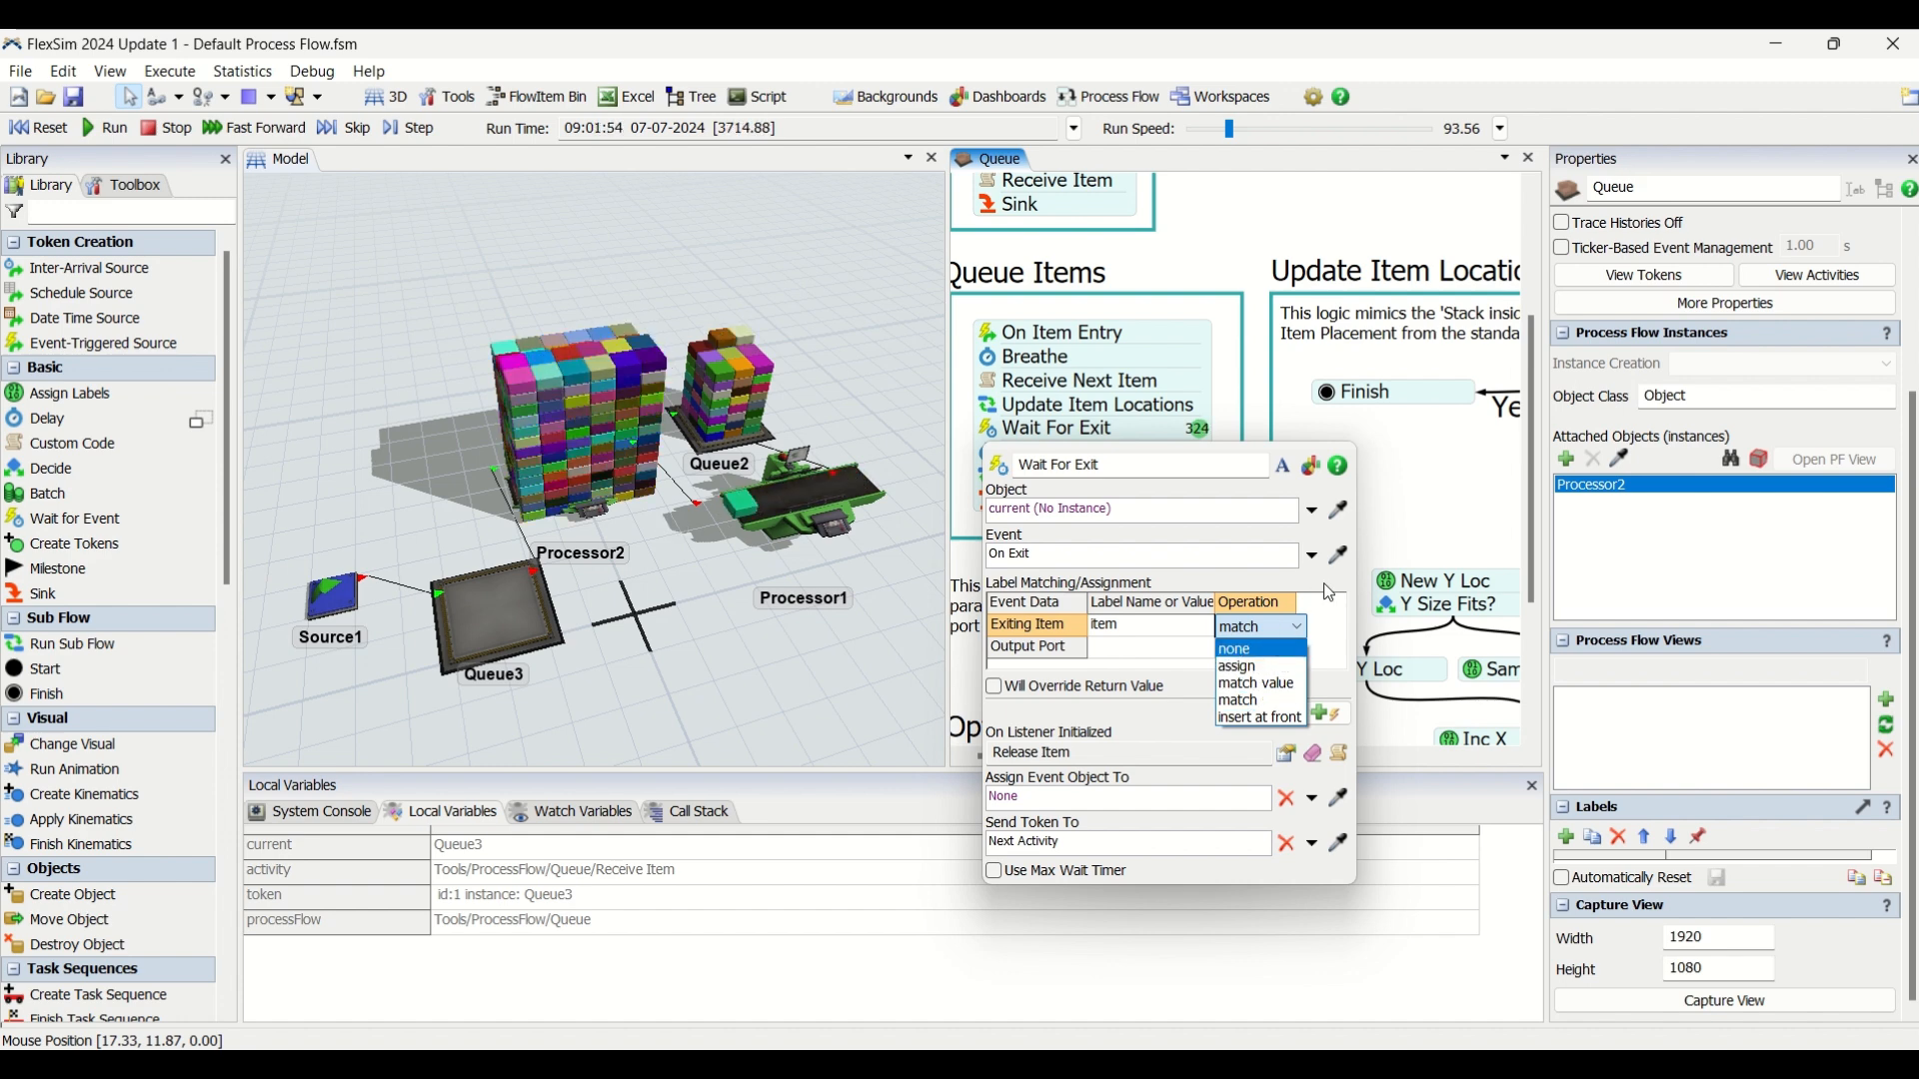
click(1330, 597)
click(1215, 254)
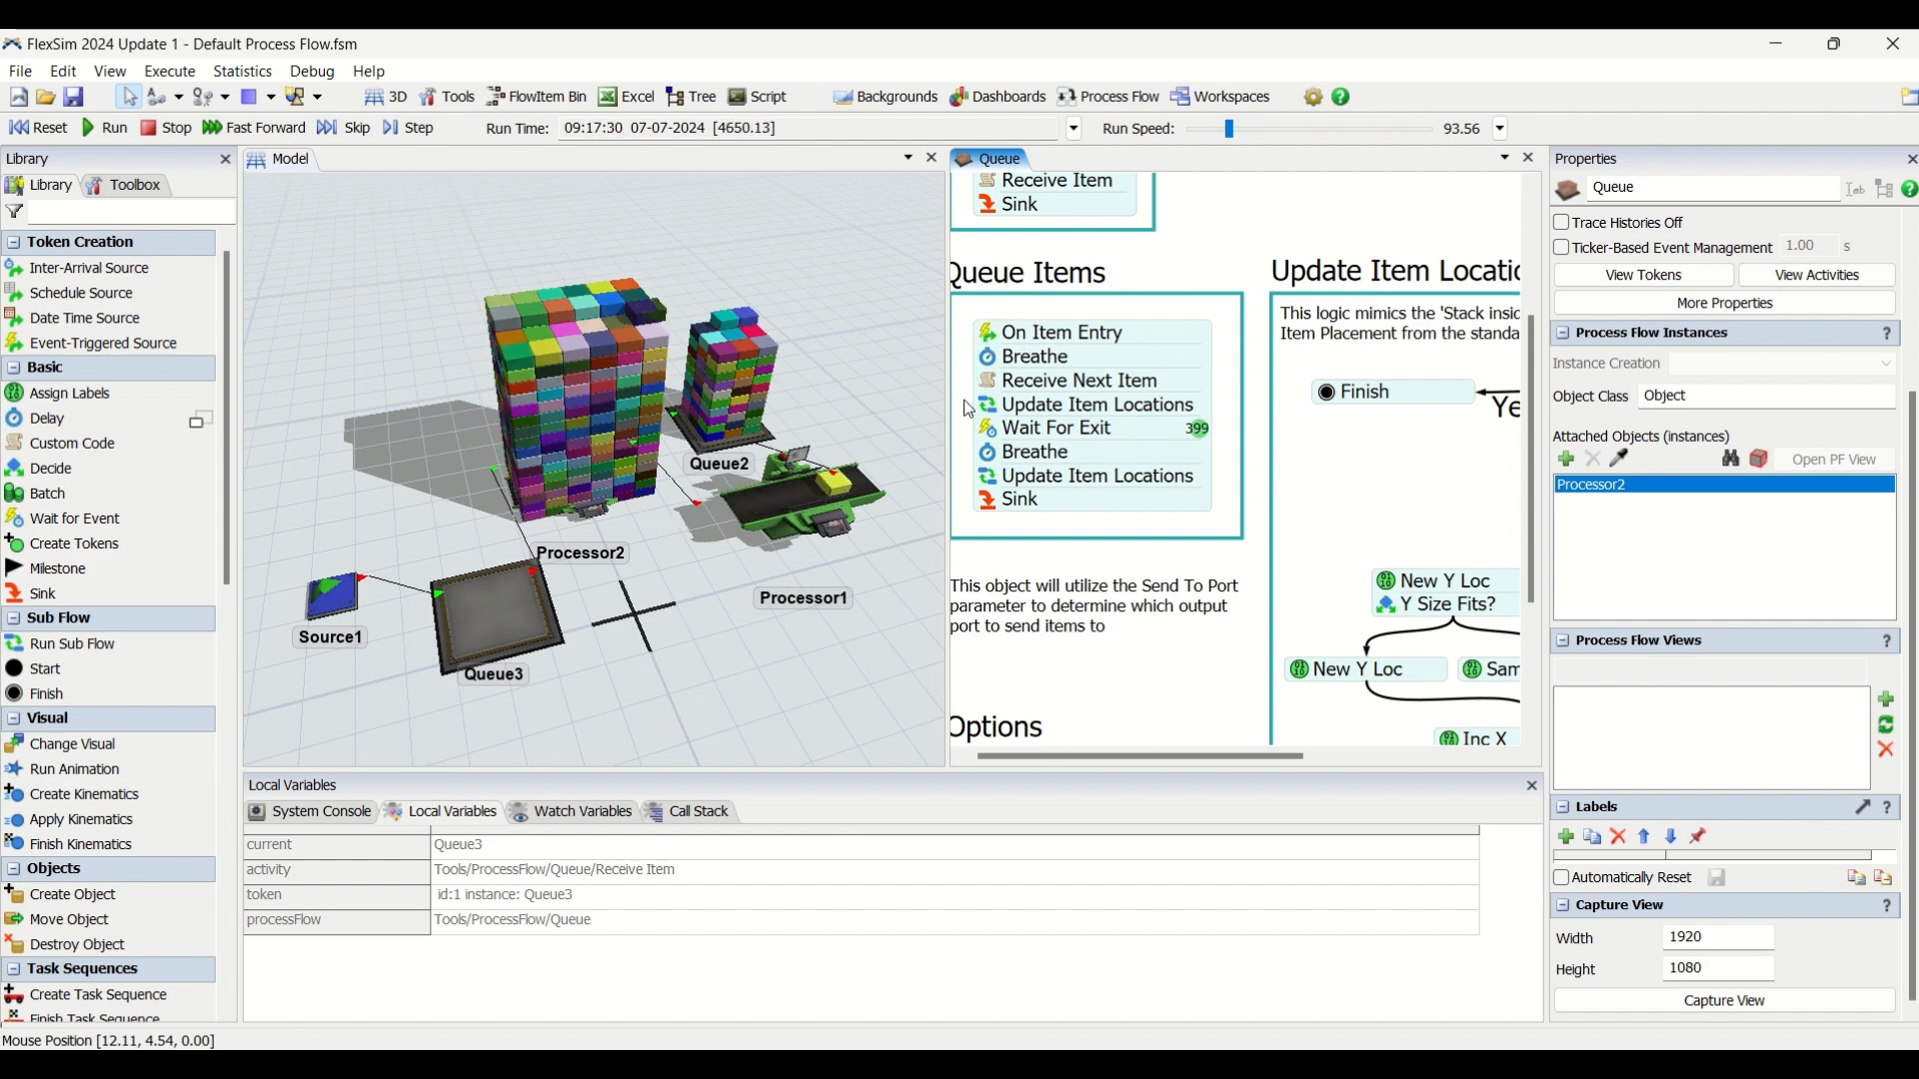
Examine the second Breathe delay and the second Update Item Locations sub flow settings in Queue Items.
click(995, 463)
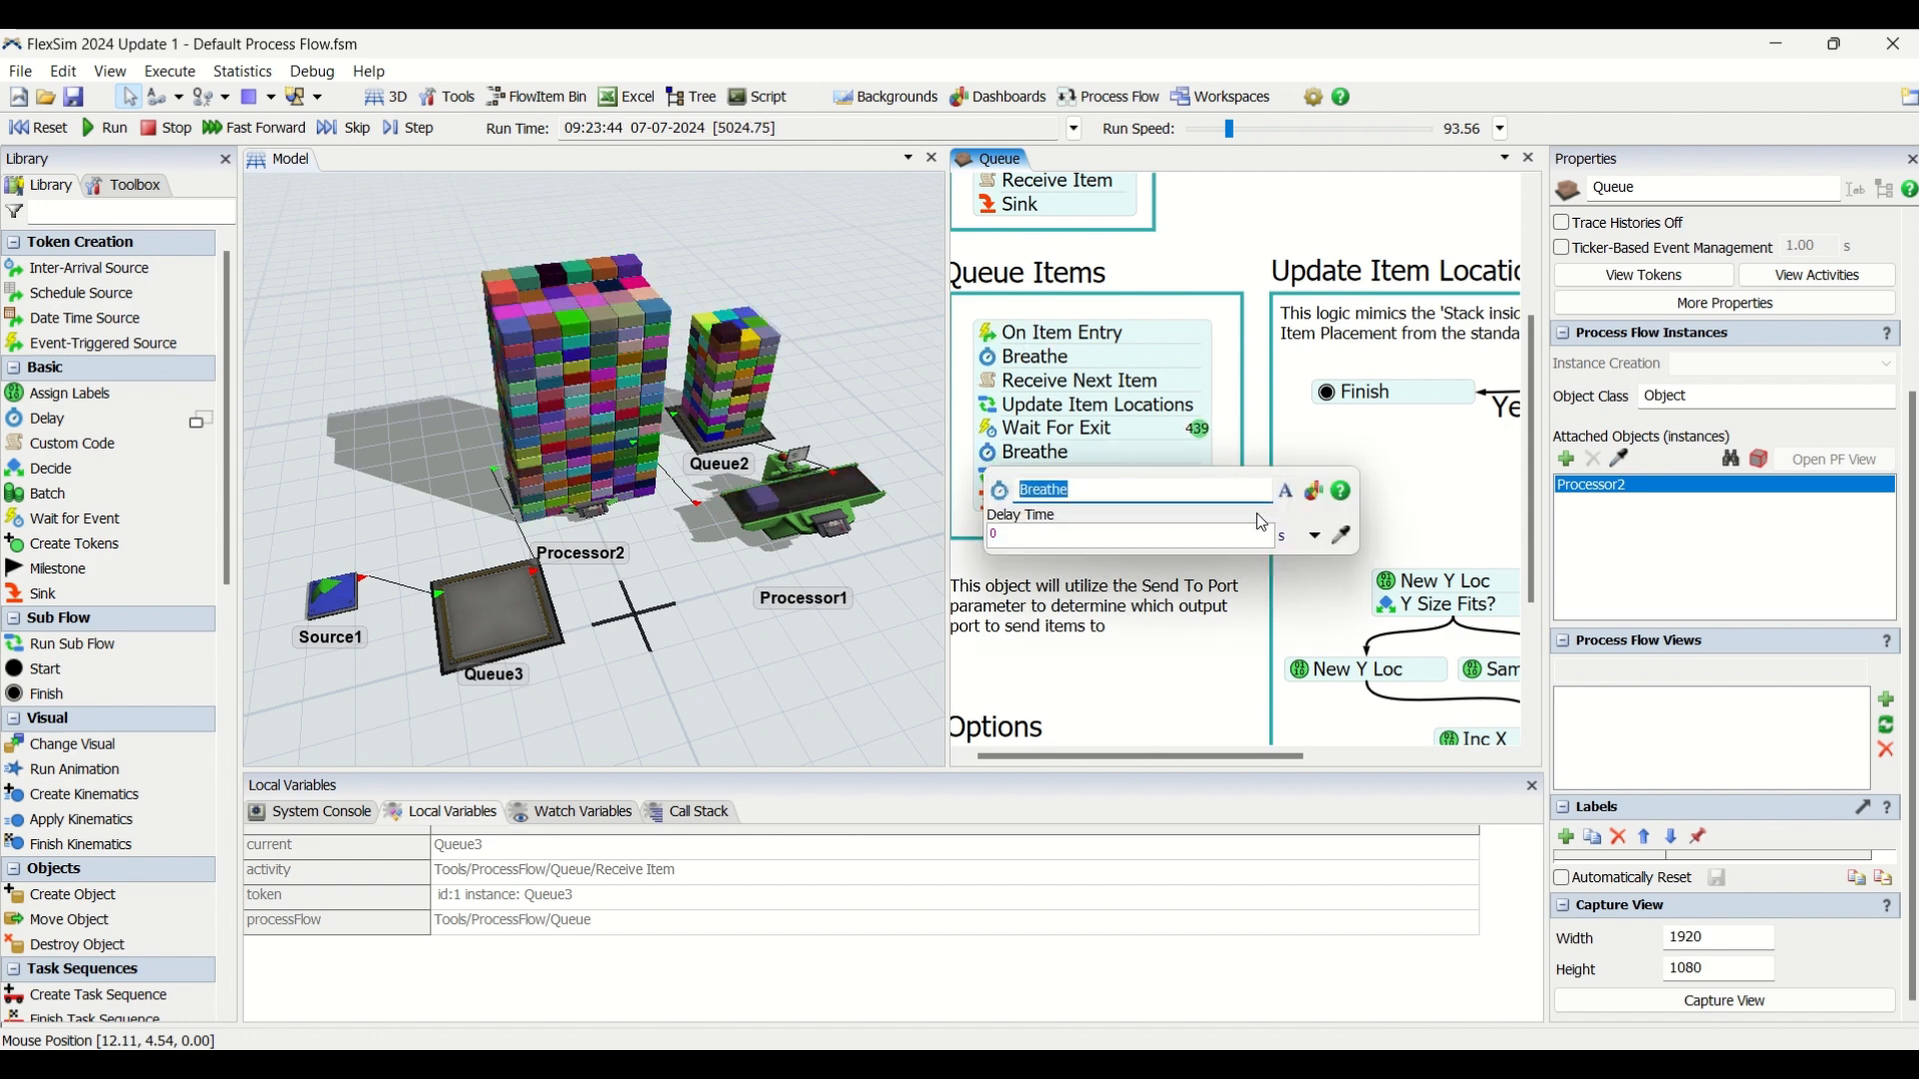
click(965, 466)
click(985, 476)
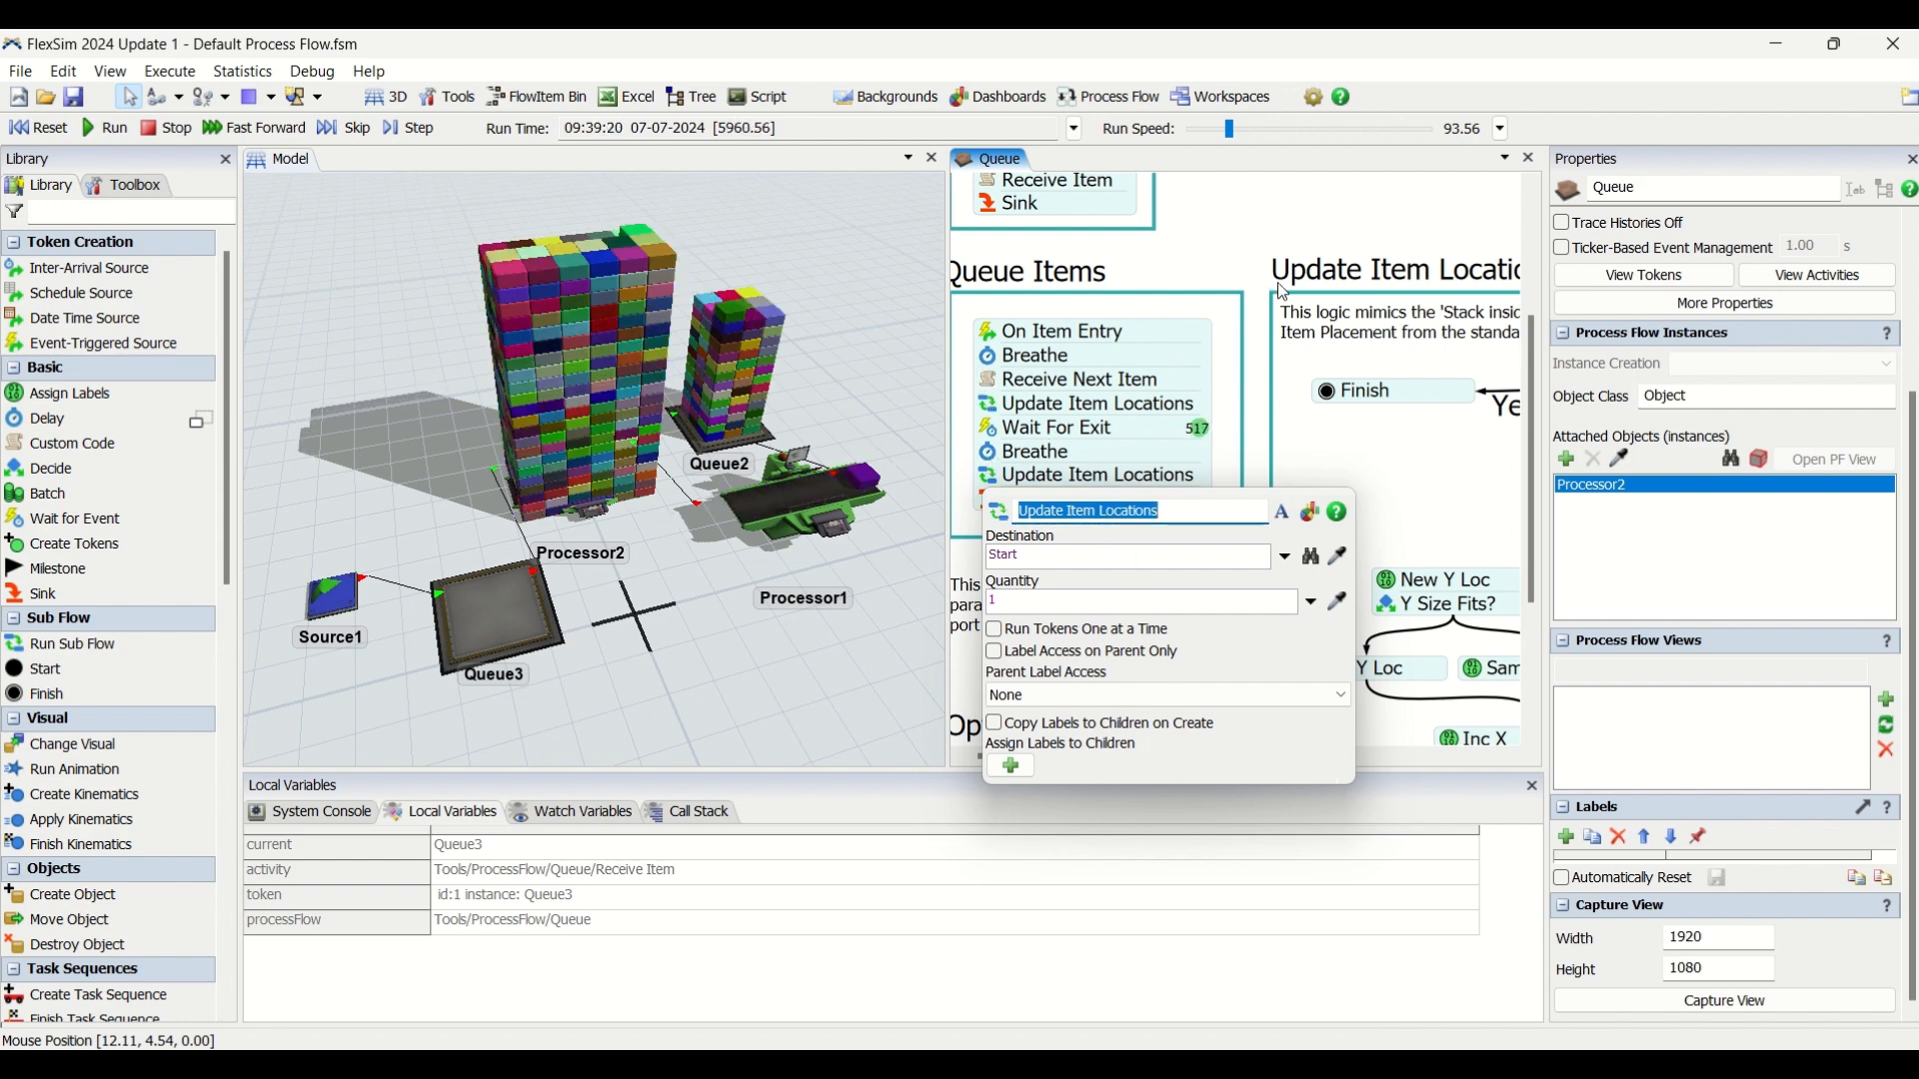
click(1278, 212)
Select the Queue Items block to inspect its links to the Start activity of the Update Item Locations logic.
scroll(1278, 212, down, 2)
drag(1278, 212, 1144, 224)
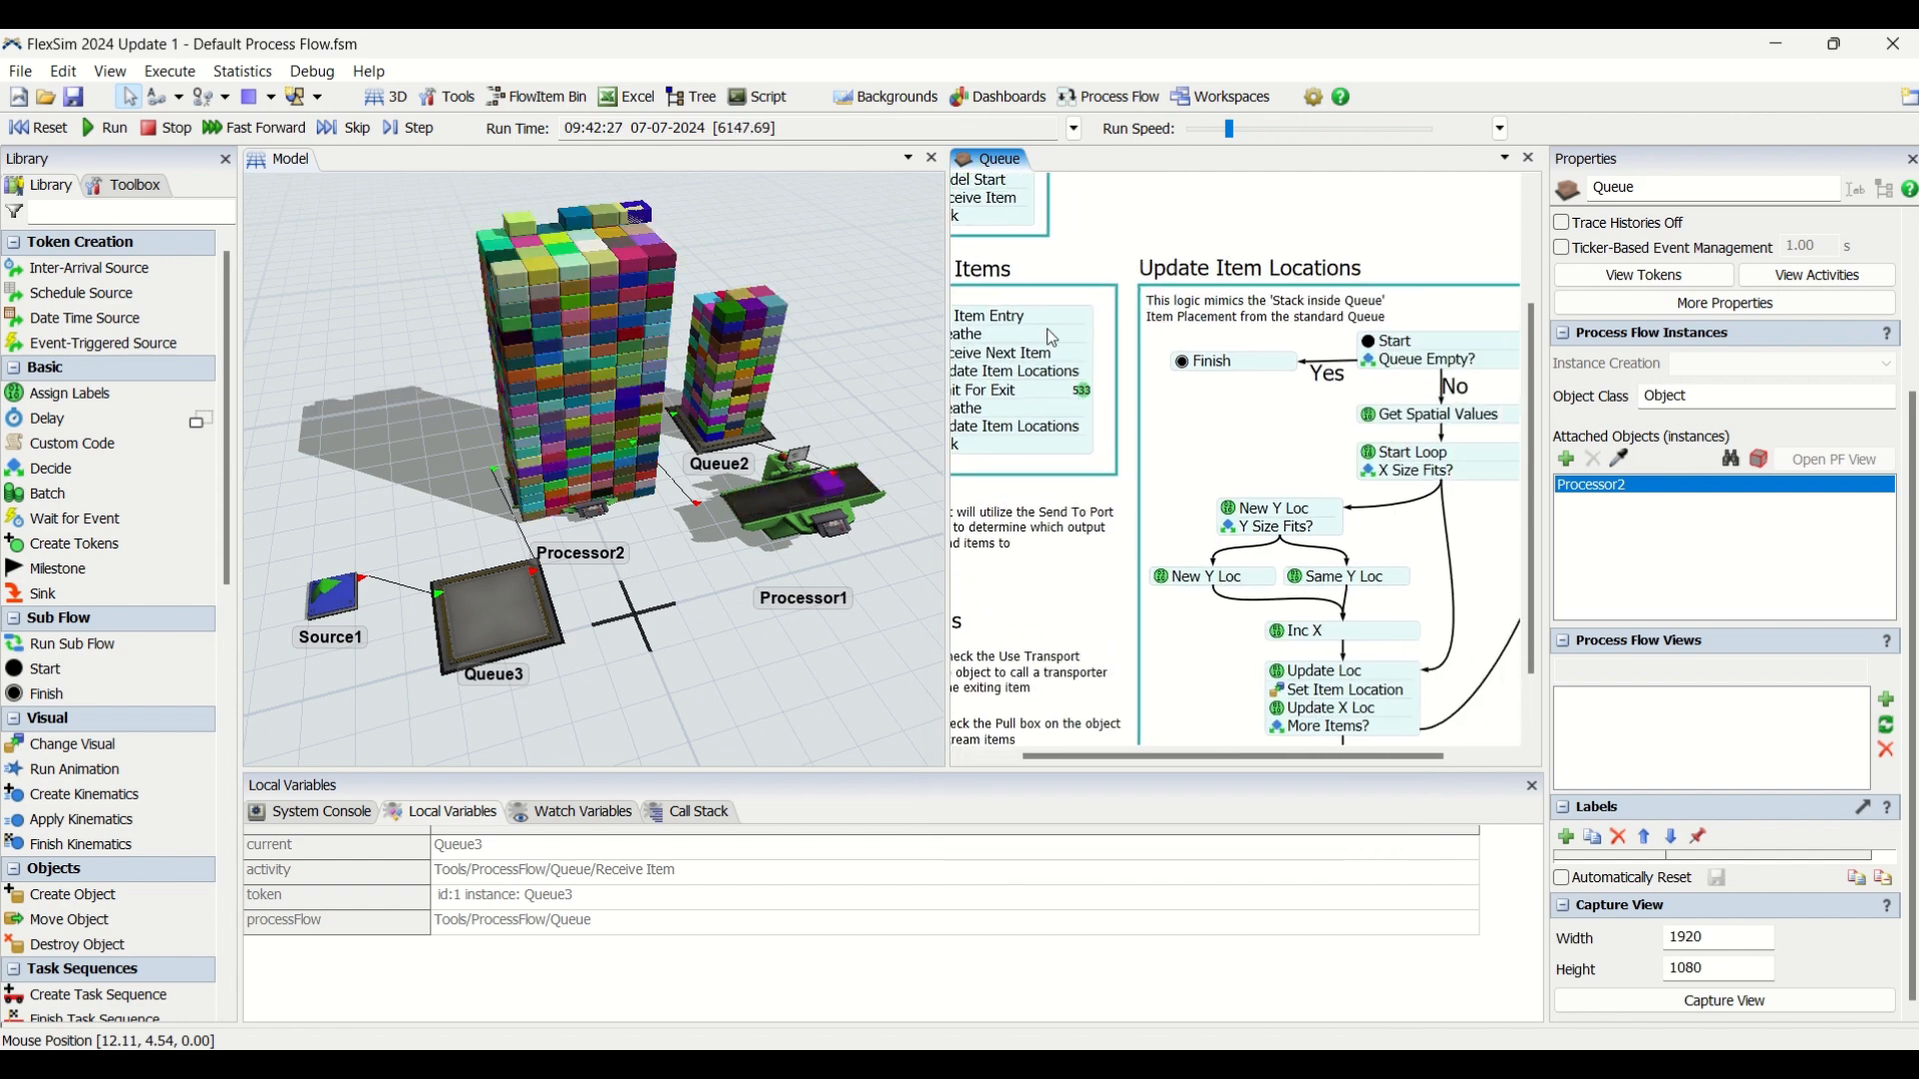
click(1053, 337)
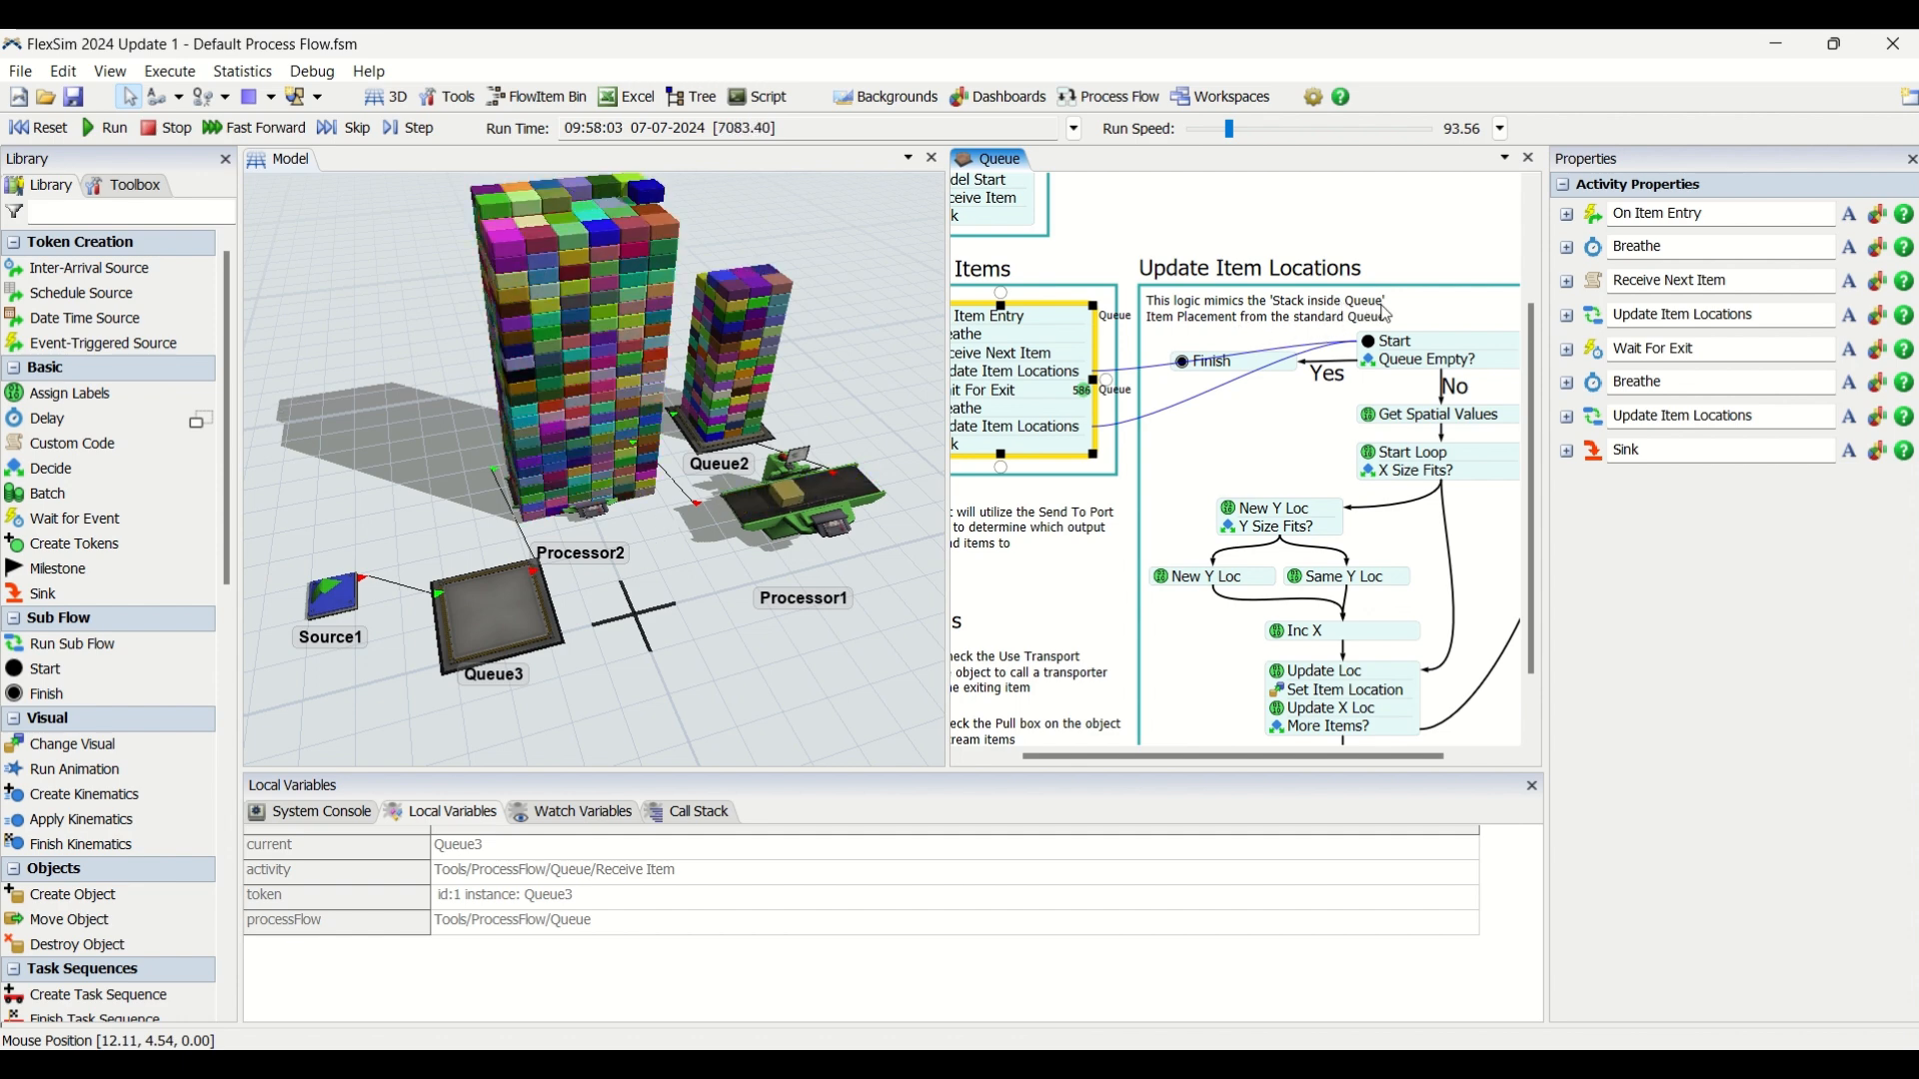
Reset the simulation and bring the whole Update Item Locations logic of the Queue process flow into view.
click(1450, 243)
scroll(1450, 243, down, 1)
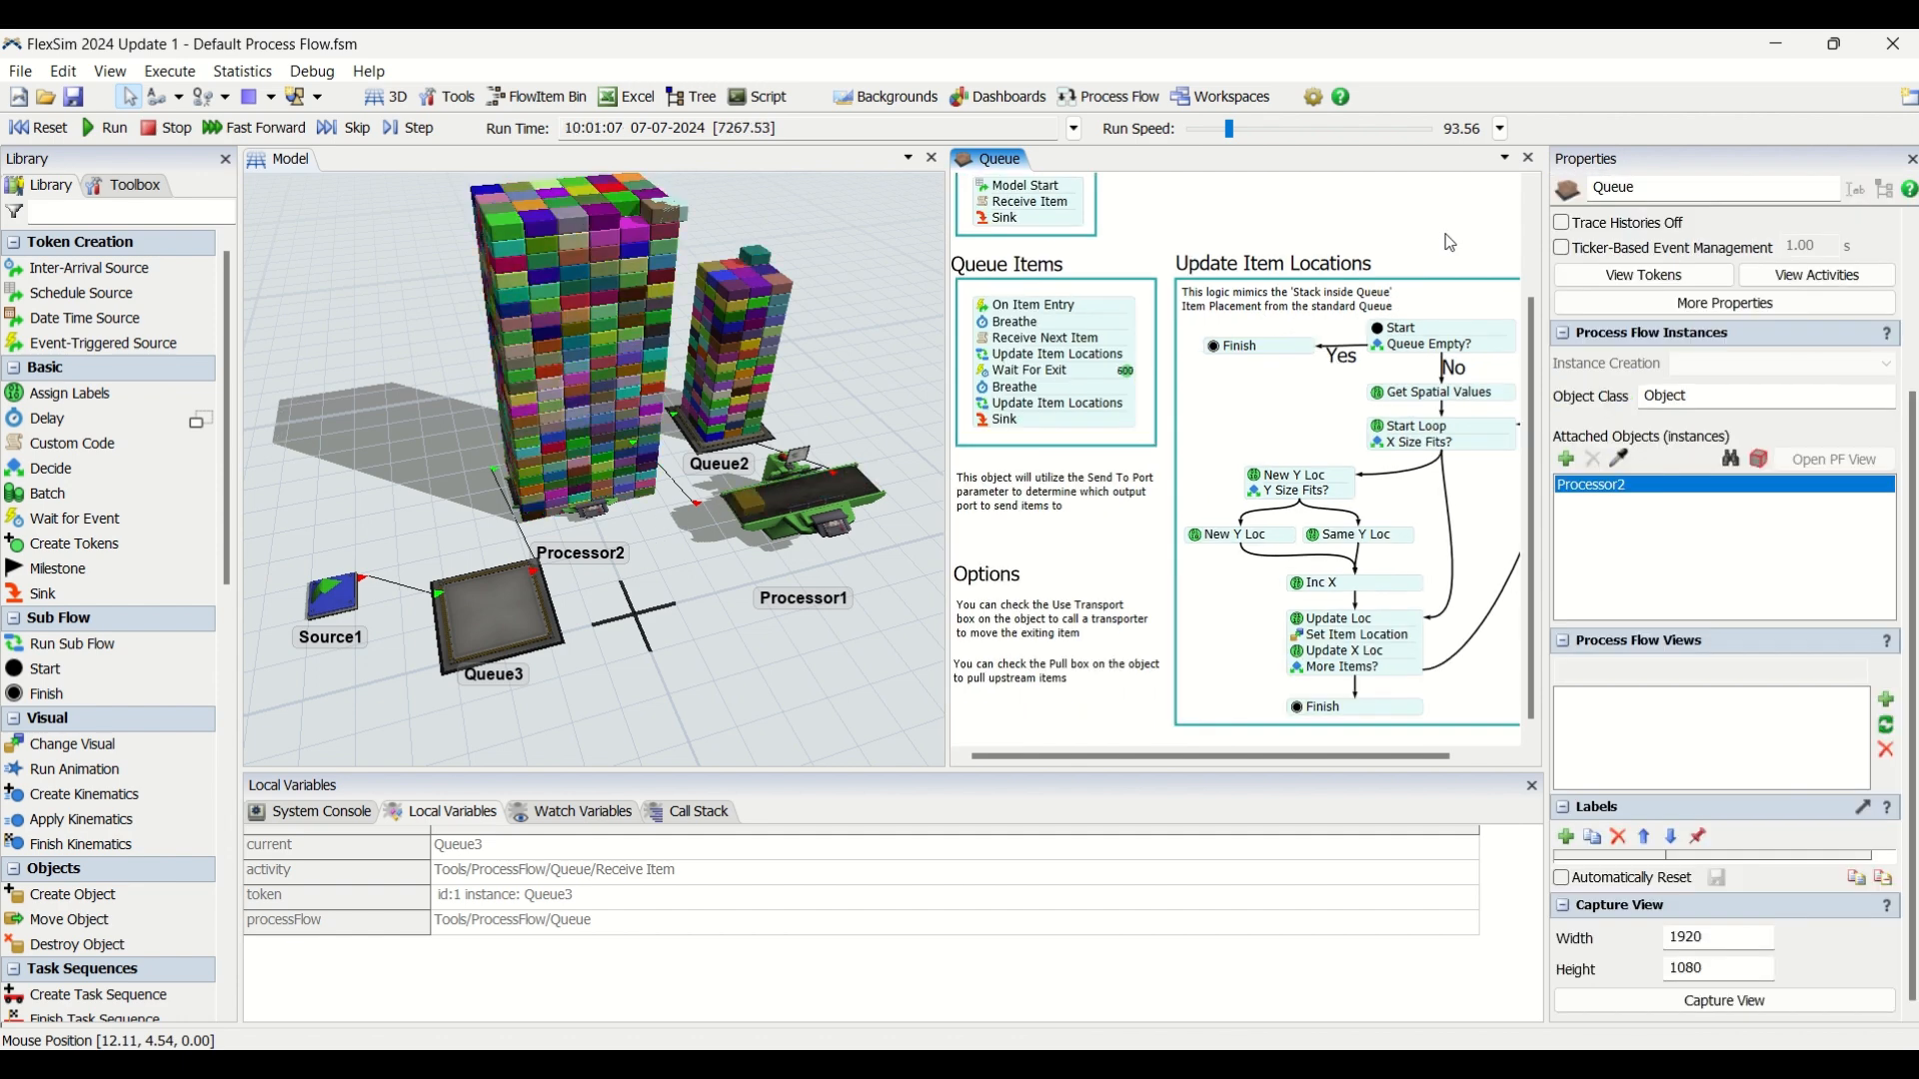
click(40, 127)
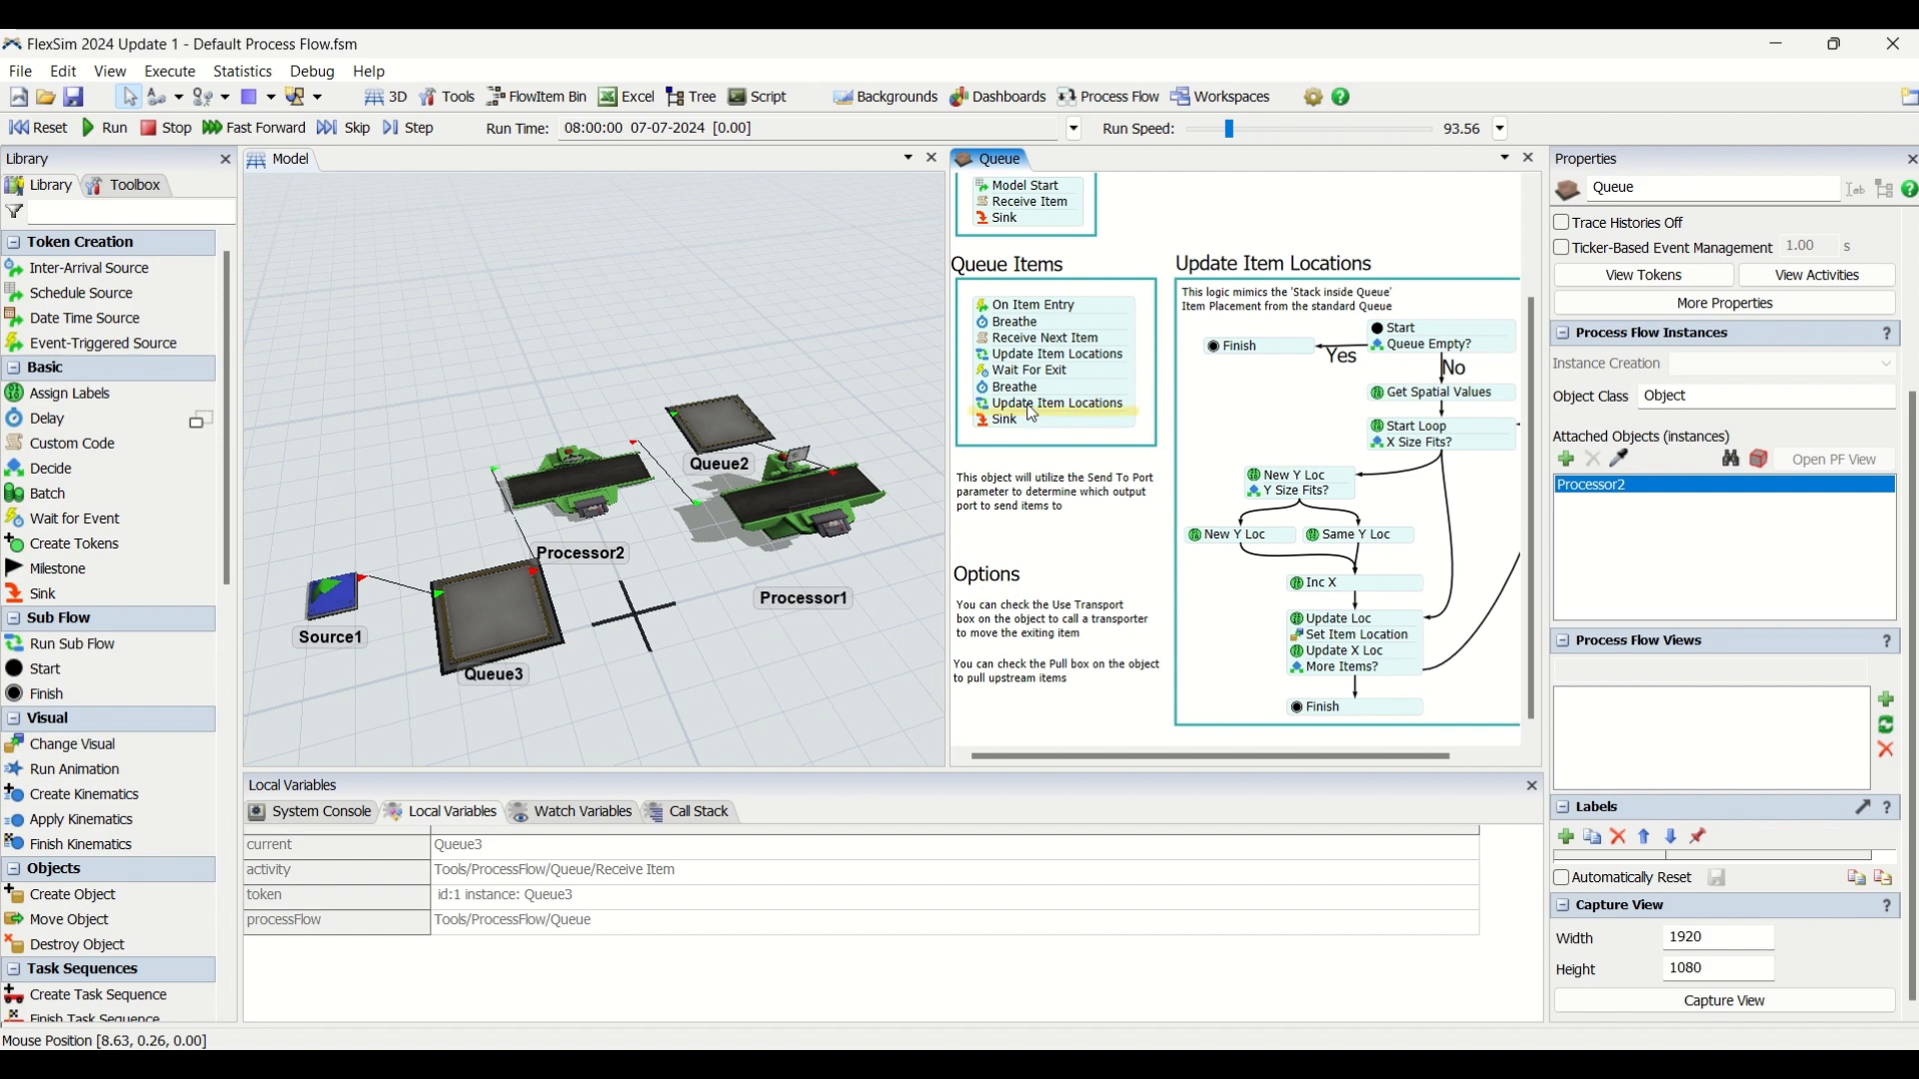
click(987, 313)
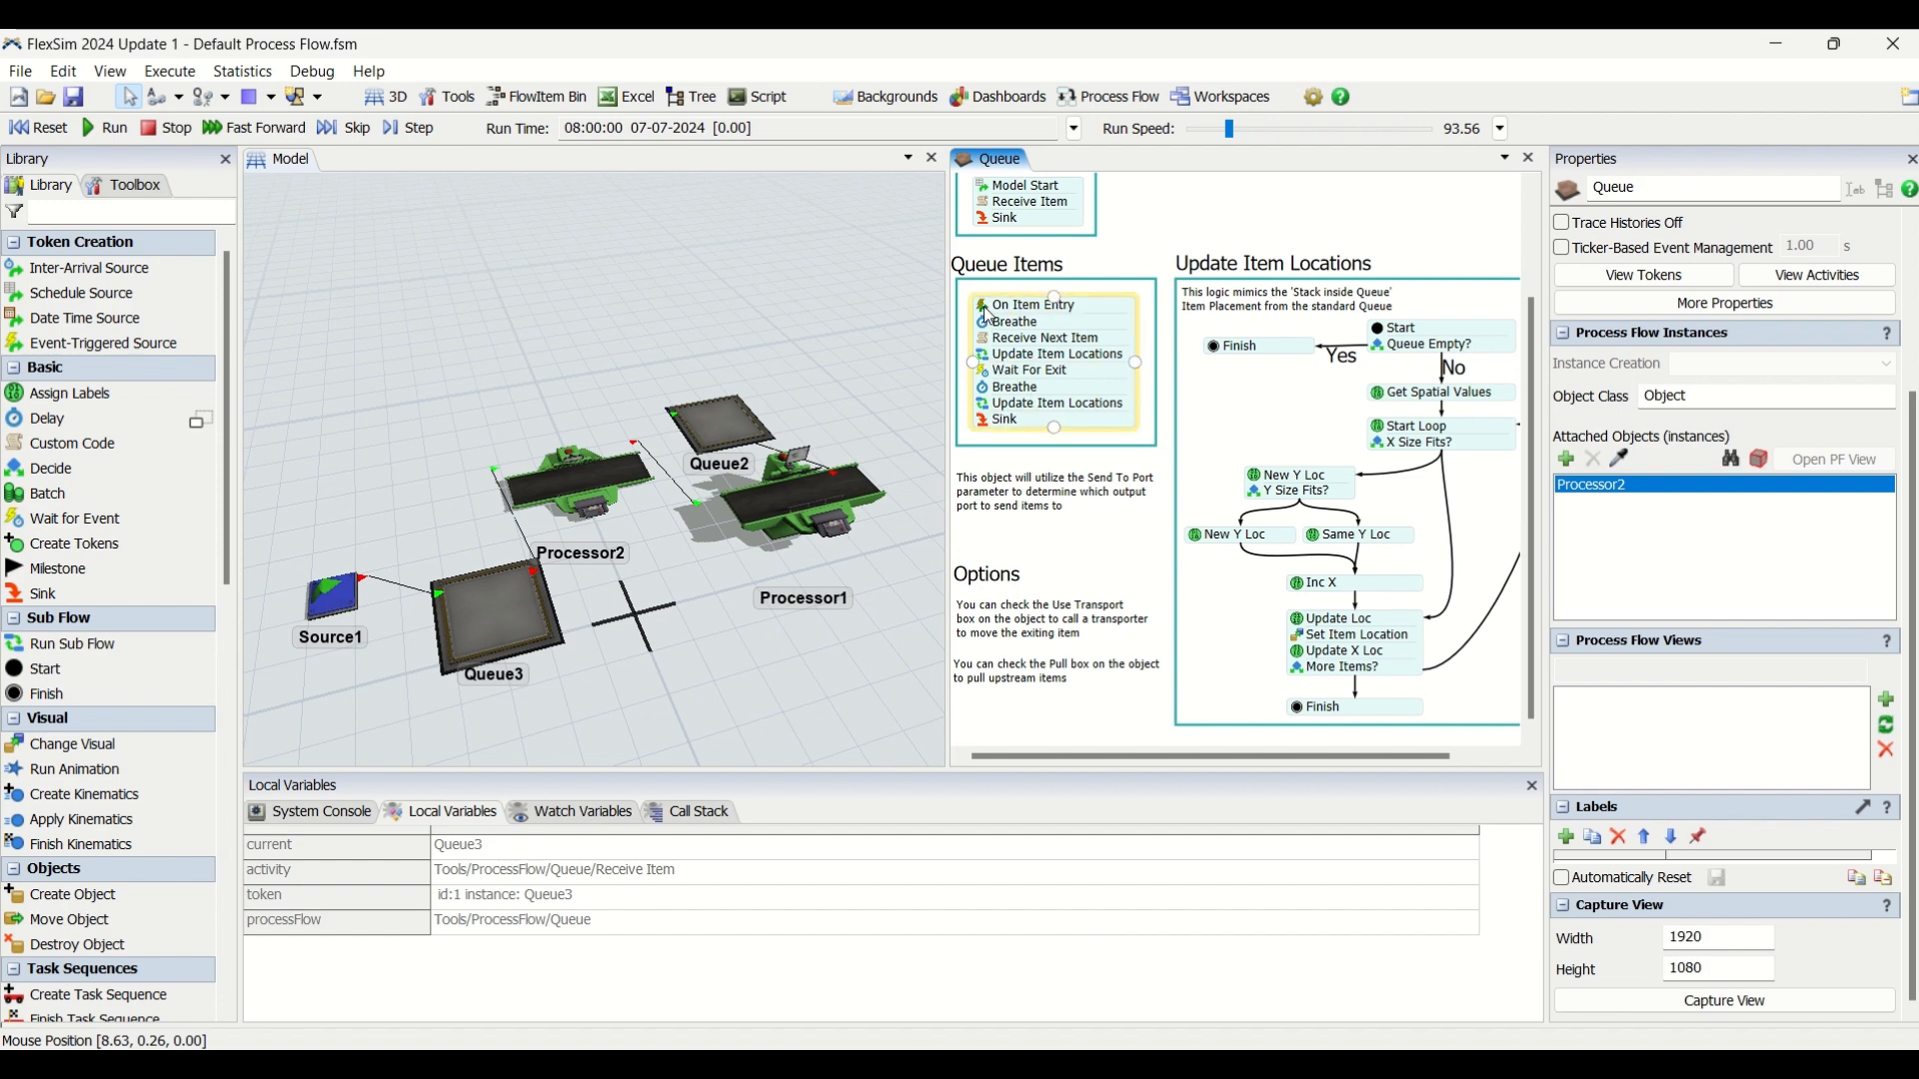
drag(1127, 242, 1140, 241)
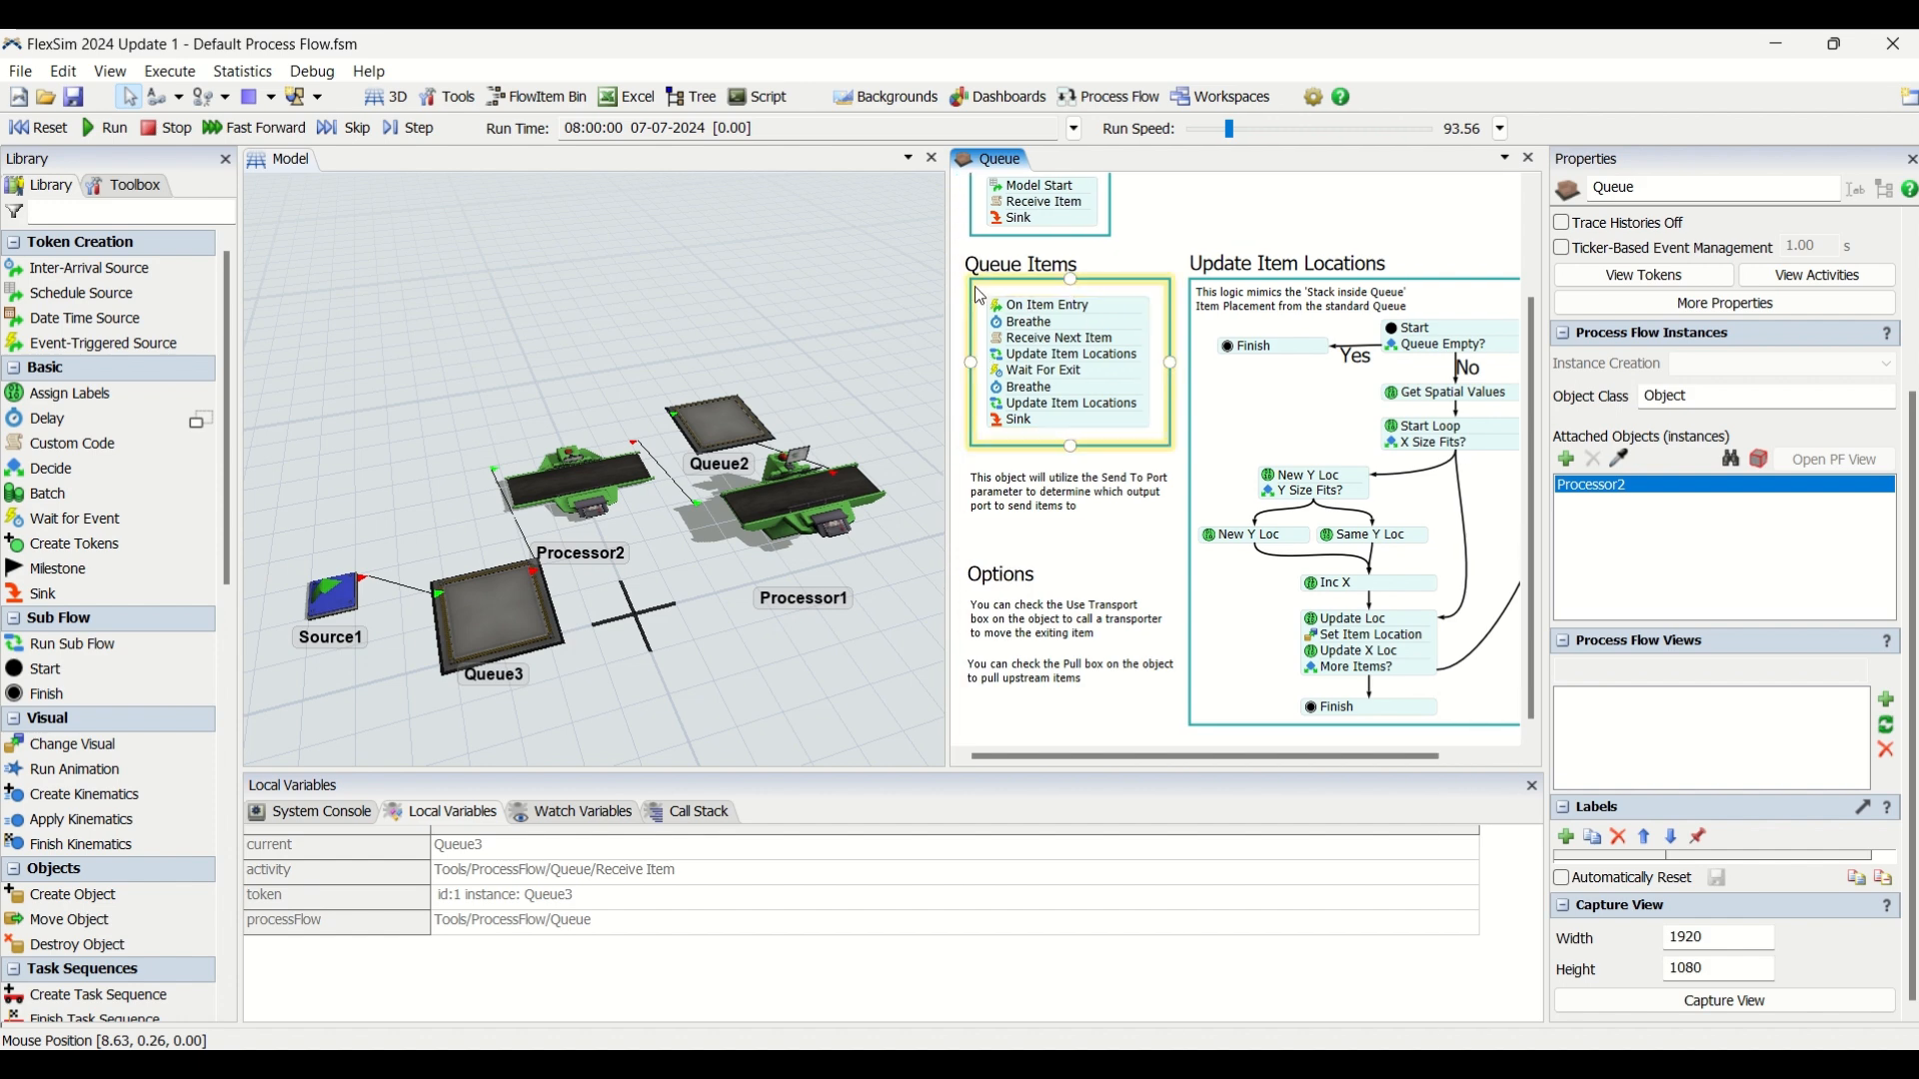
scroll(1174, 279, up, 2)
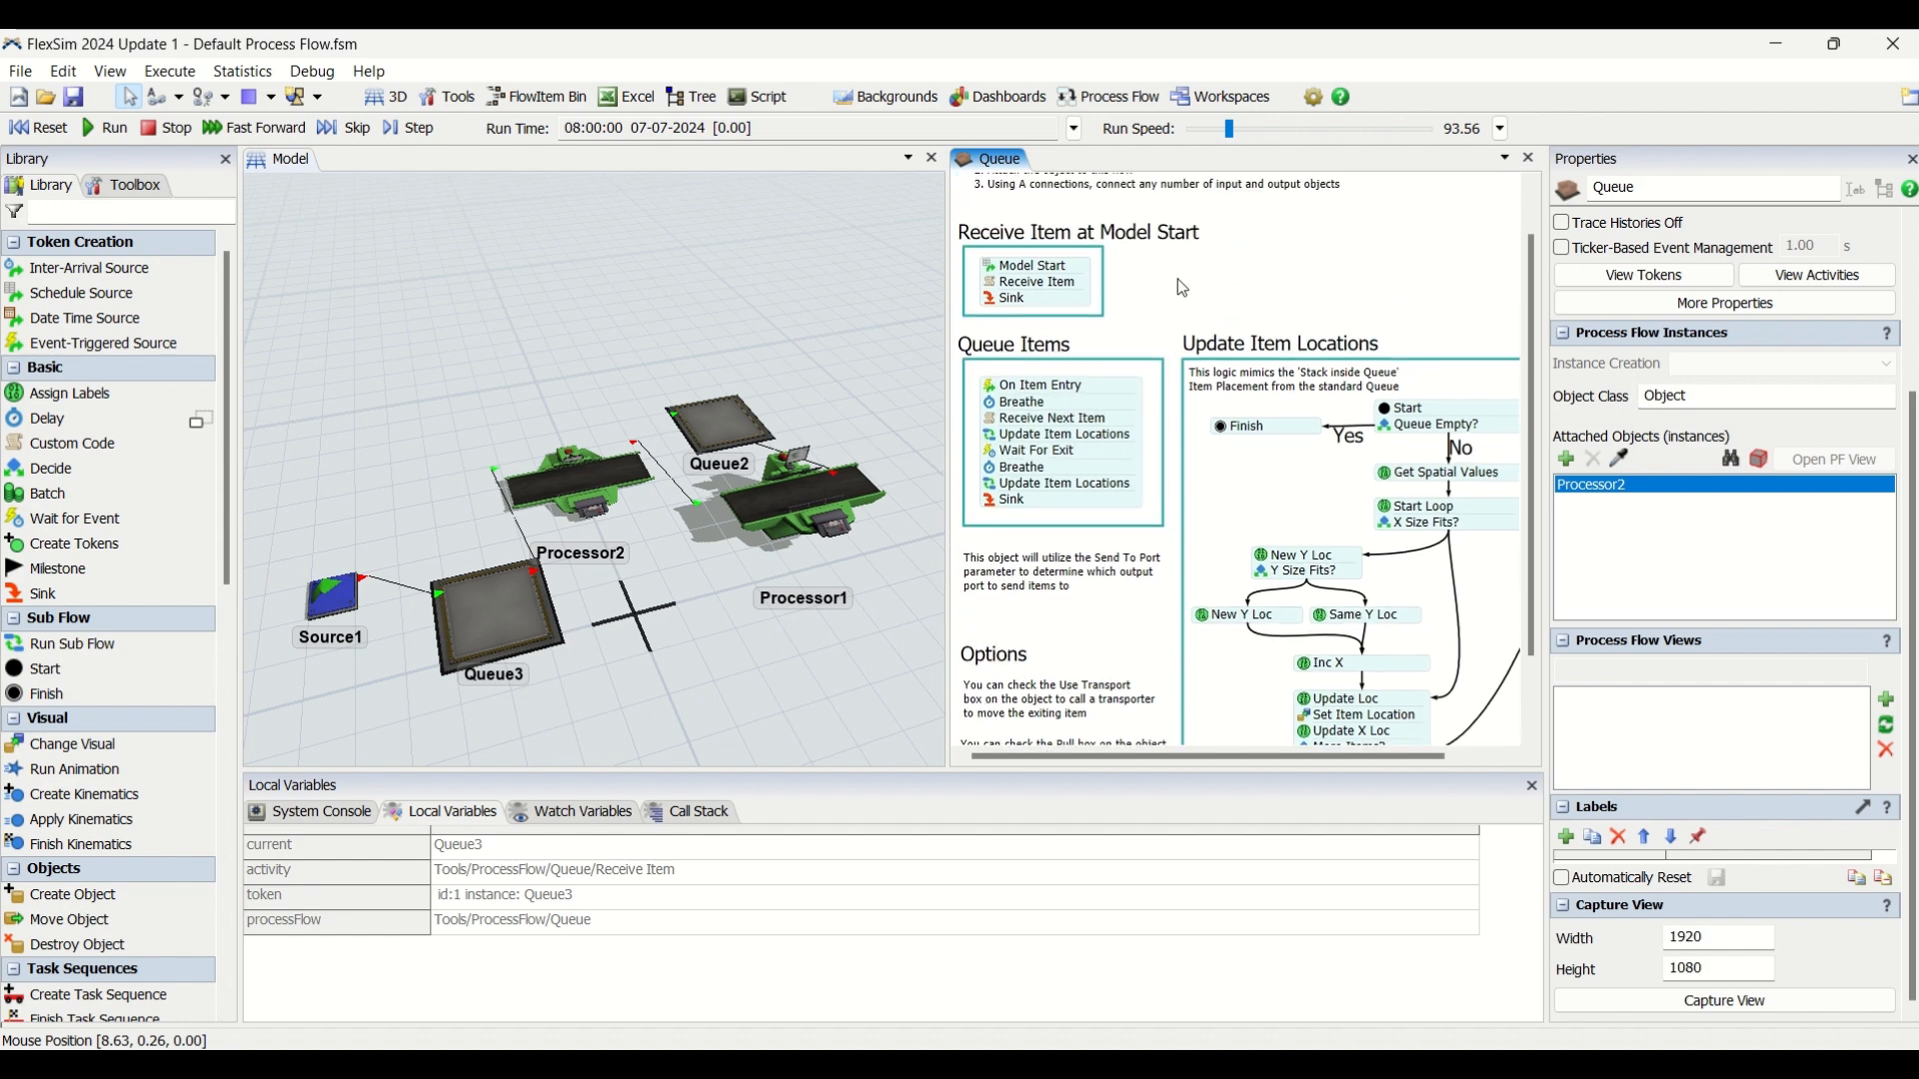
drag(1341, 333, 1155, 242)
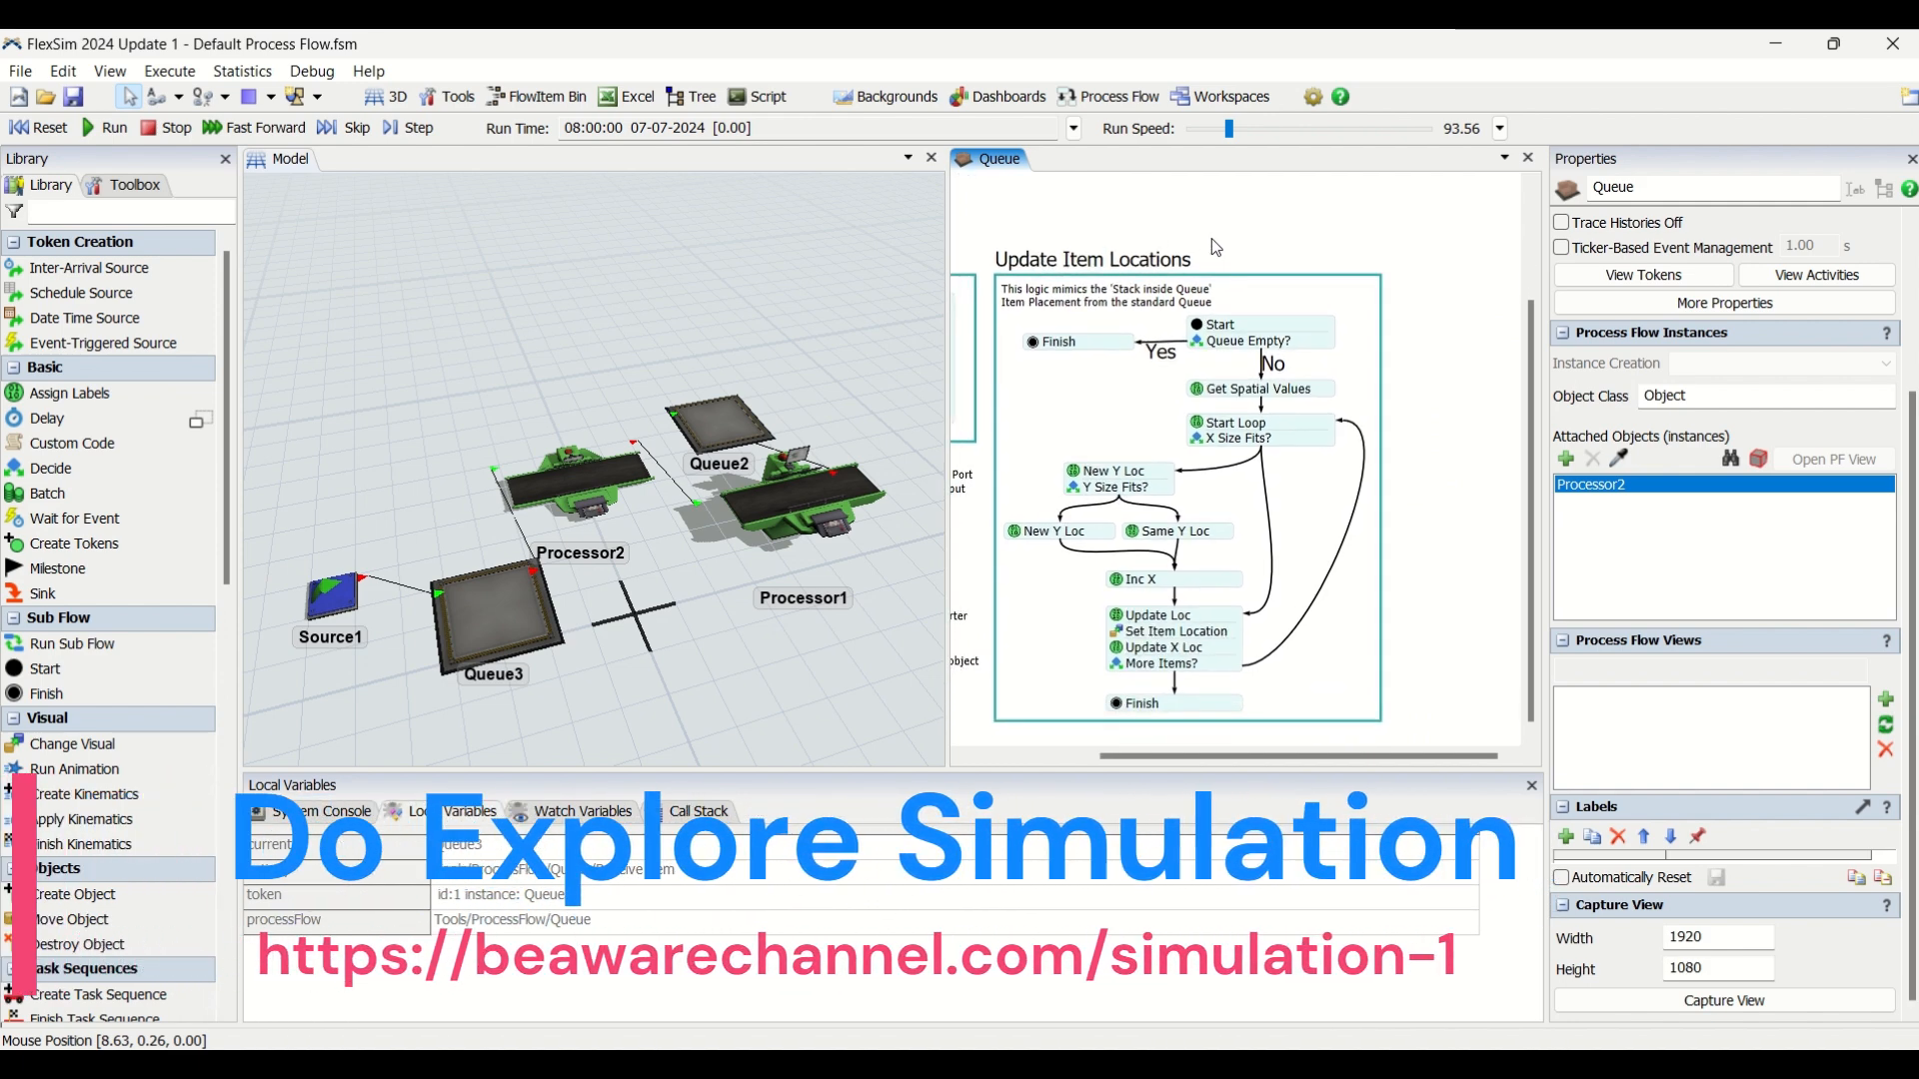
Examine both Finish activities and the Queue Empty? decision's condition with its true and false branches.
click(1228, 340)
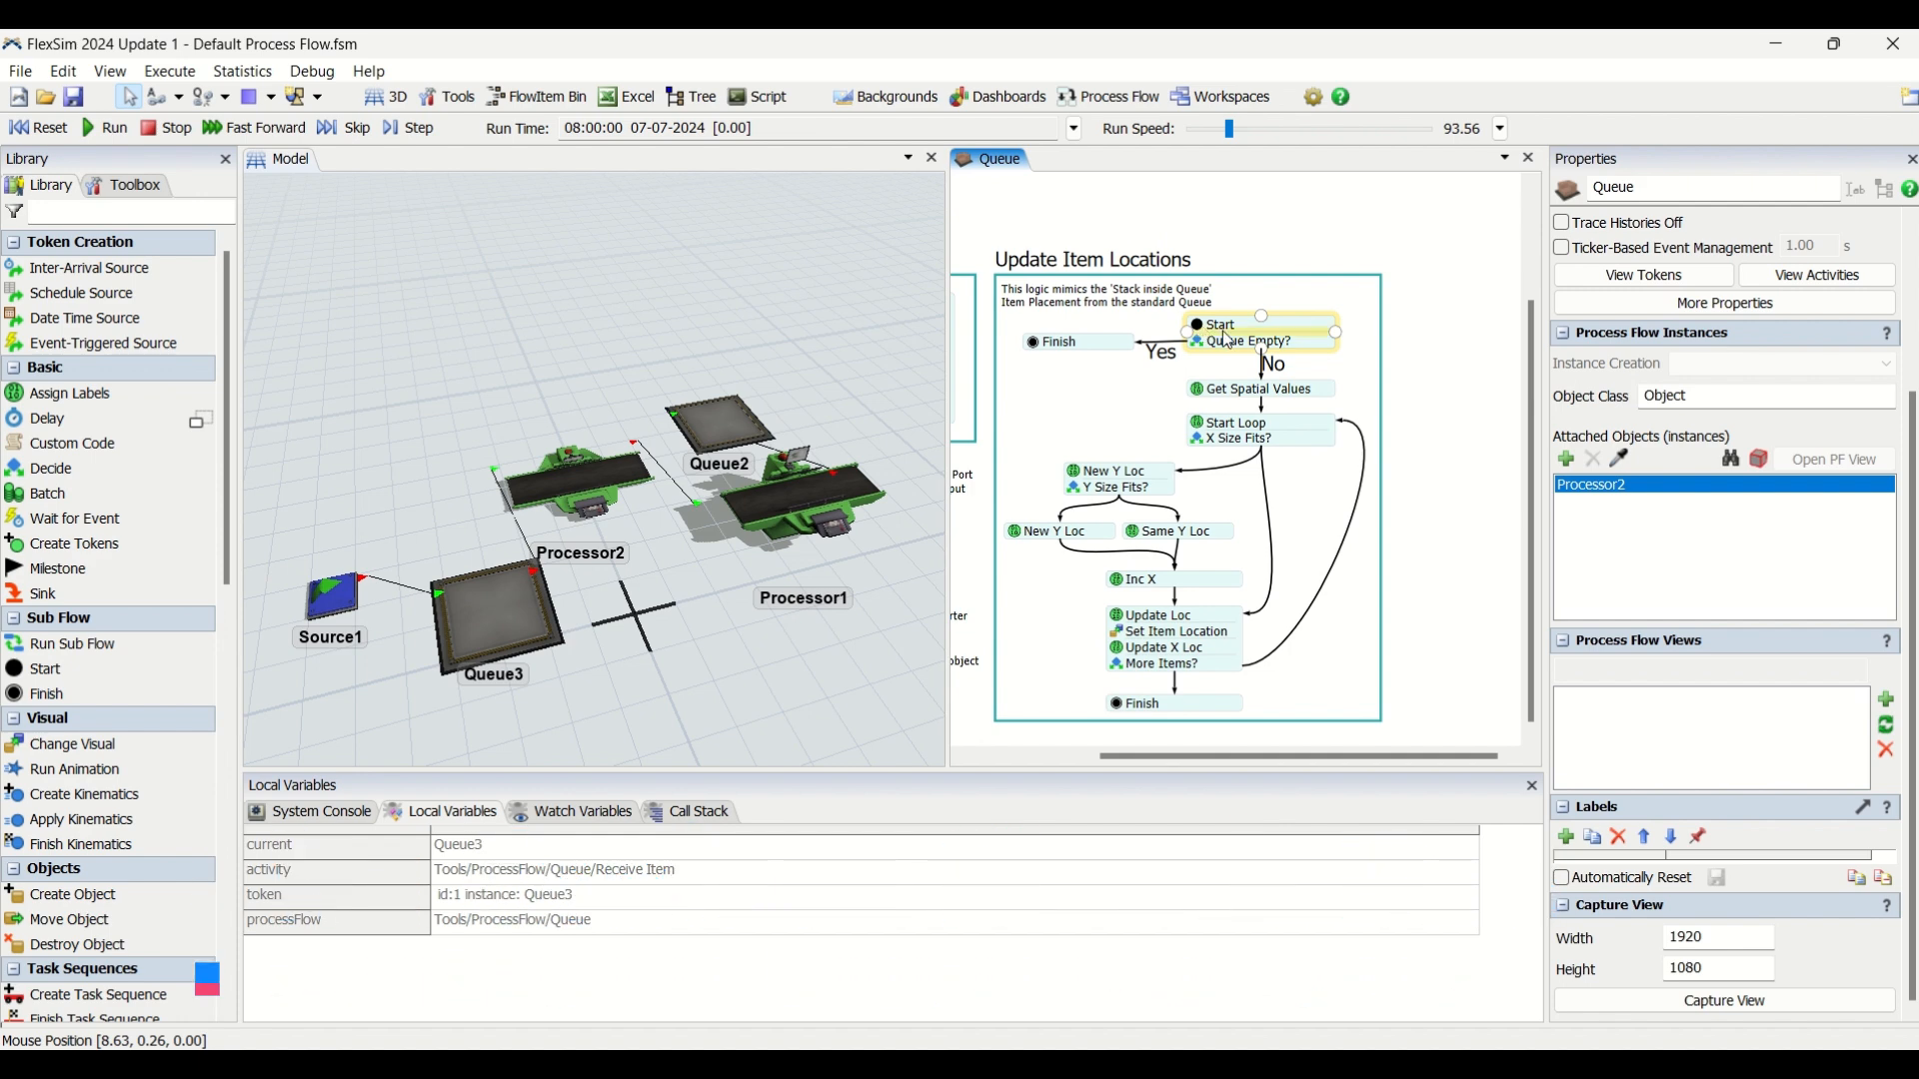
click(1061, 342)
click(1165, 708)
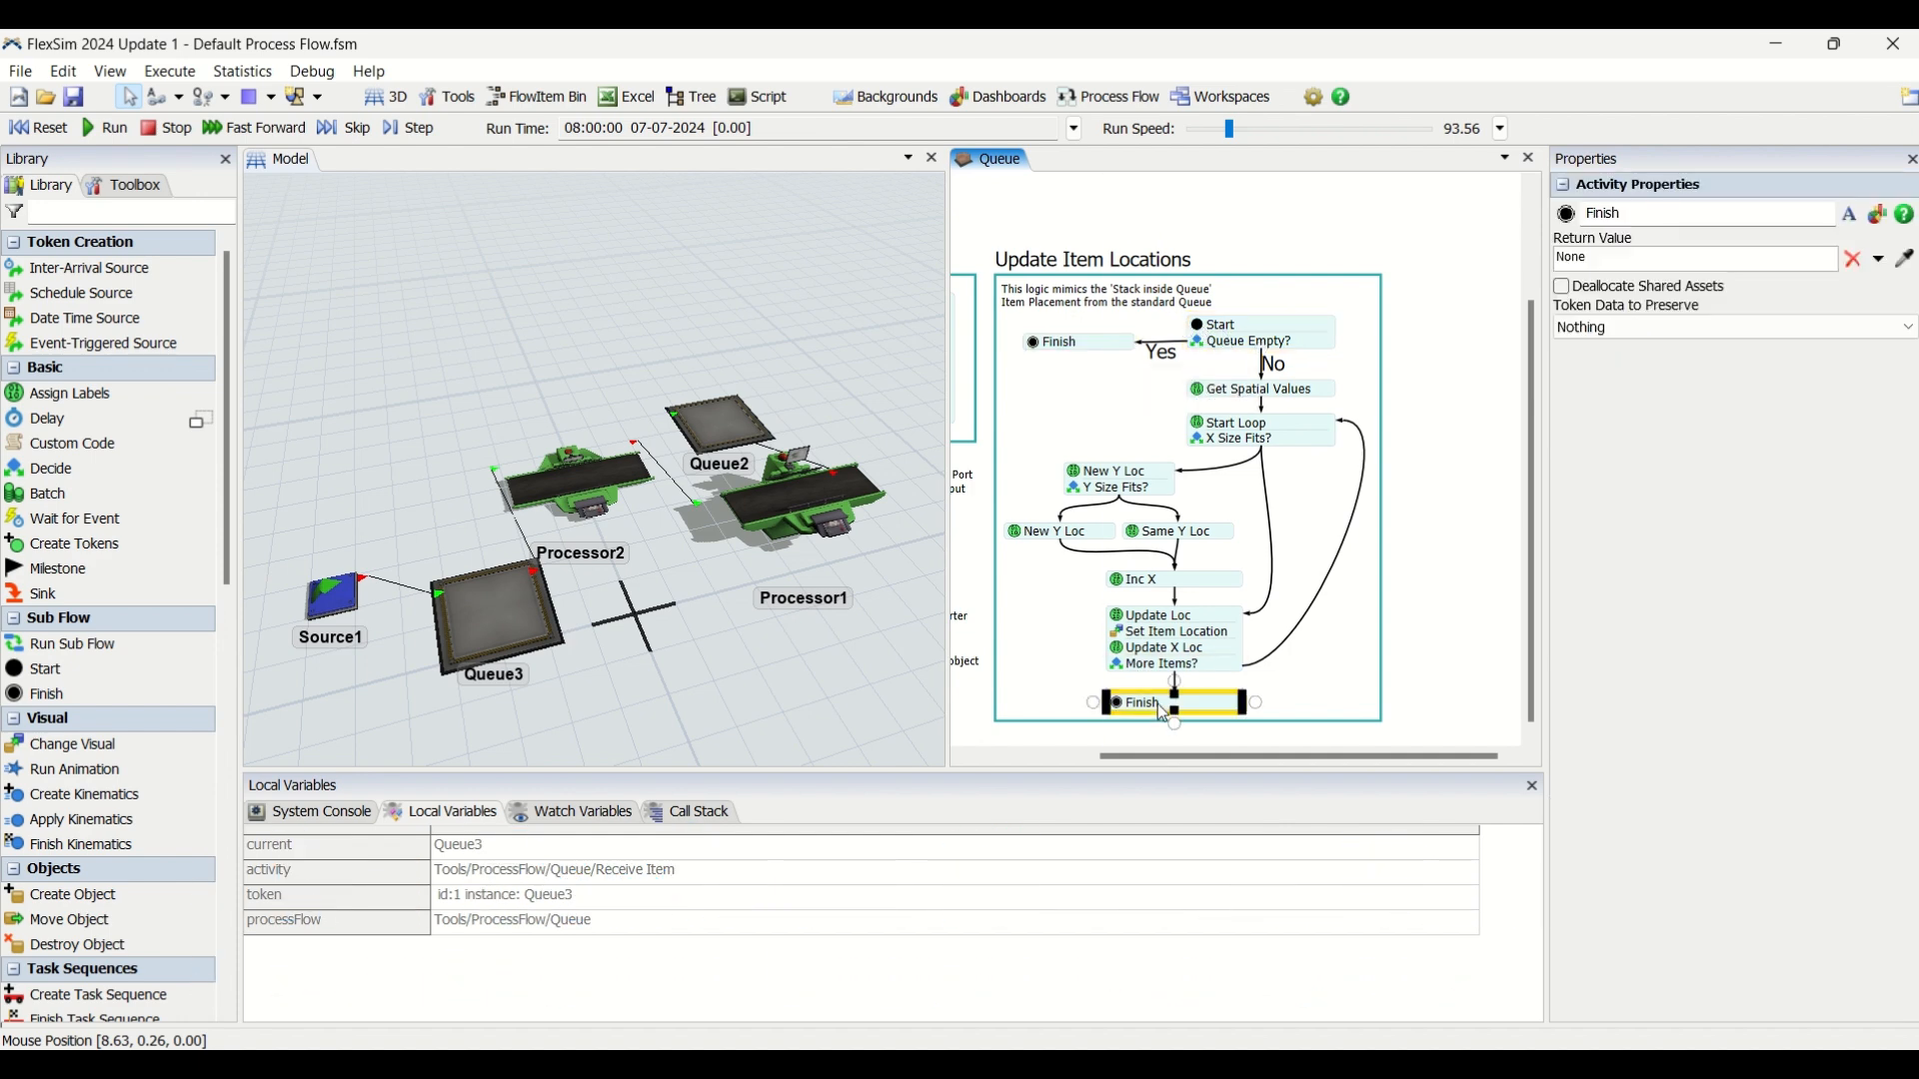
double_click(1210, 343)
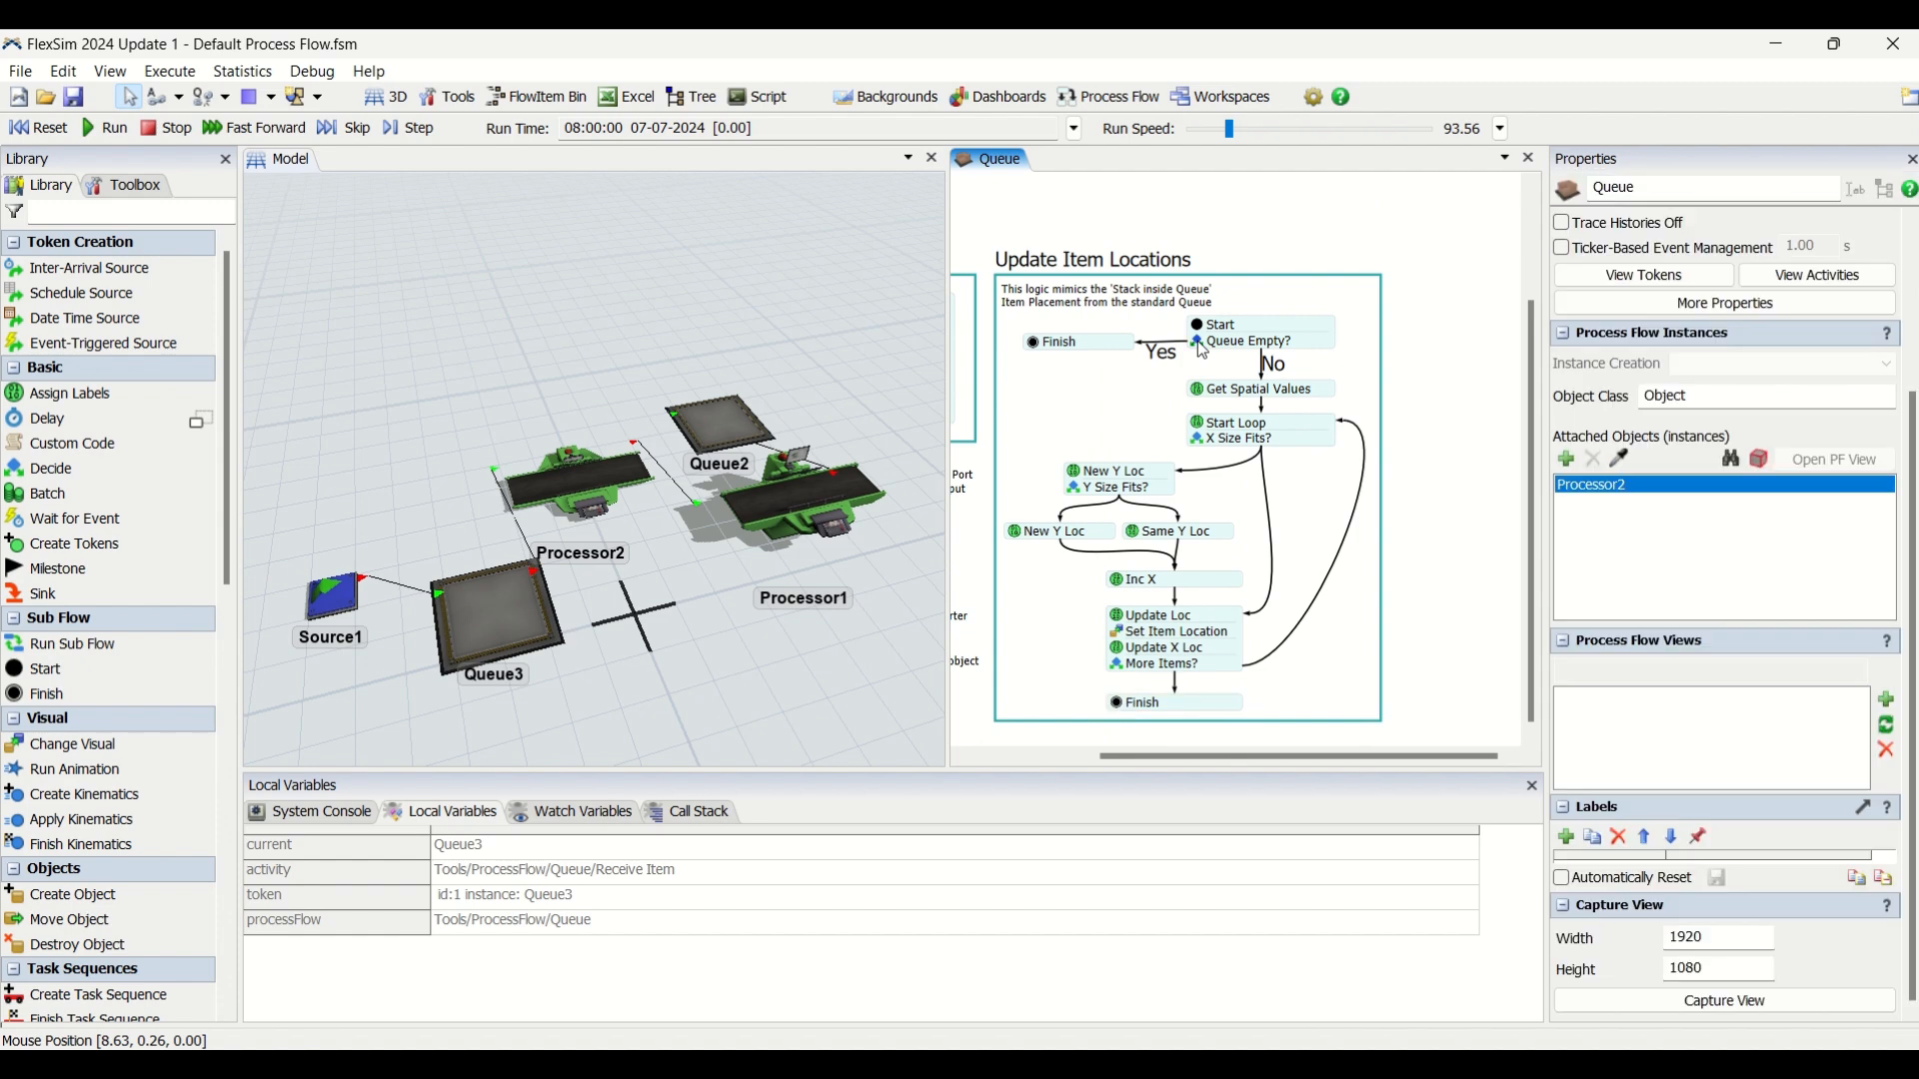
click(1504, 421)
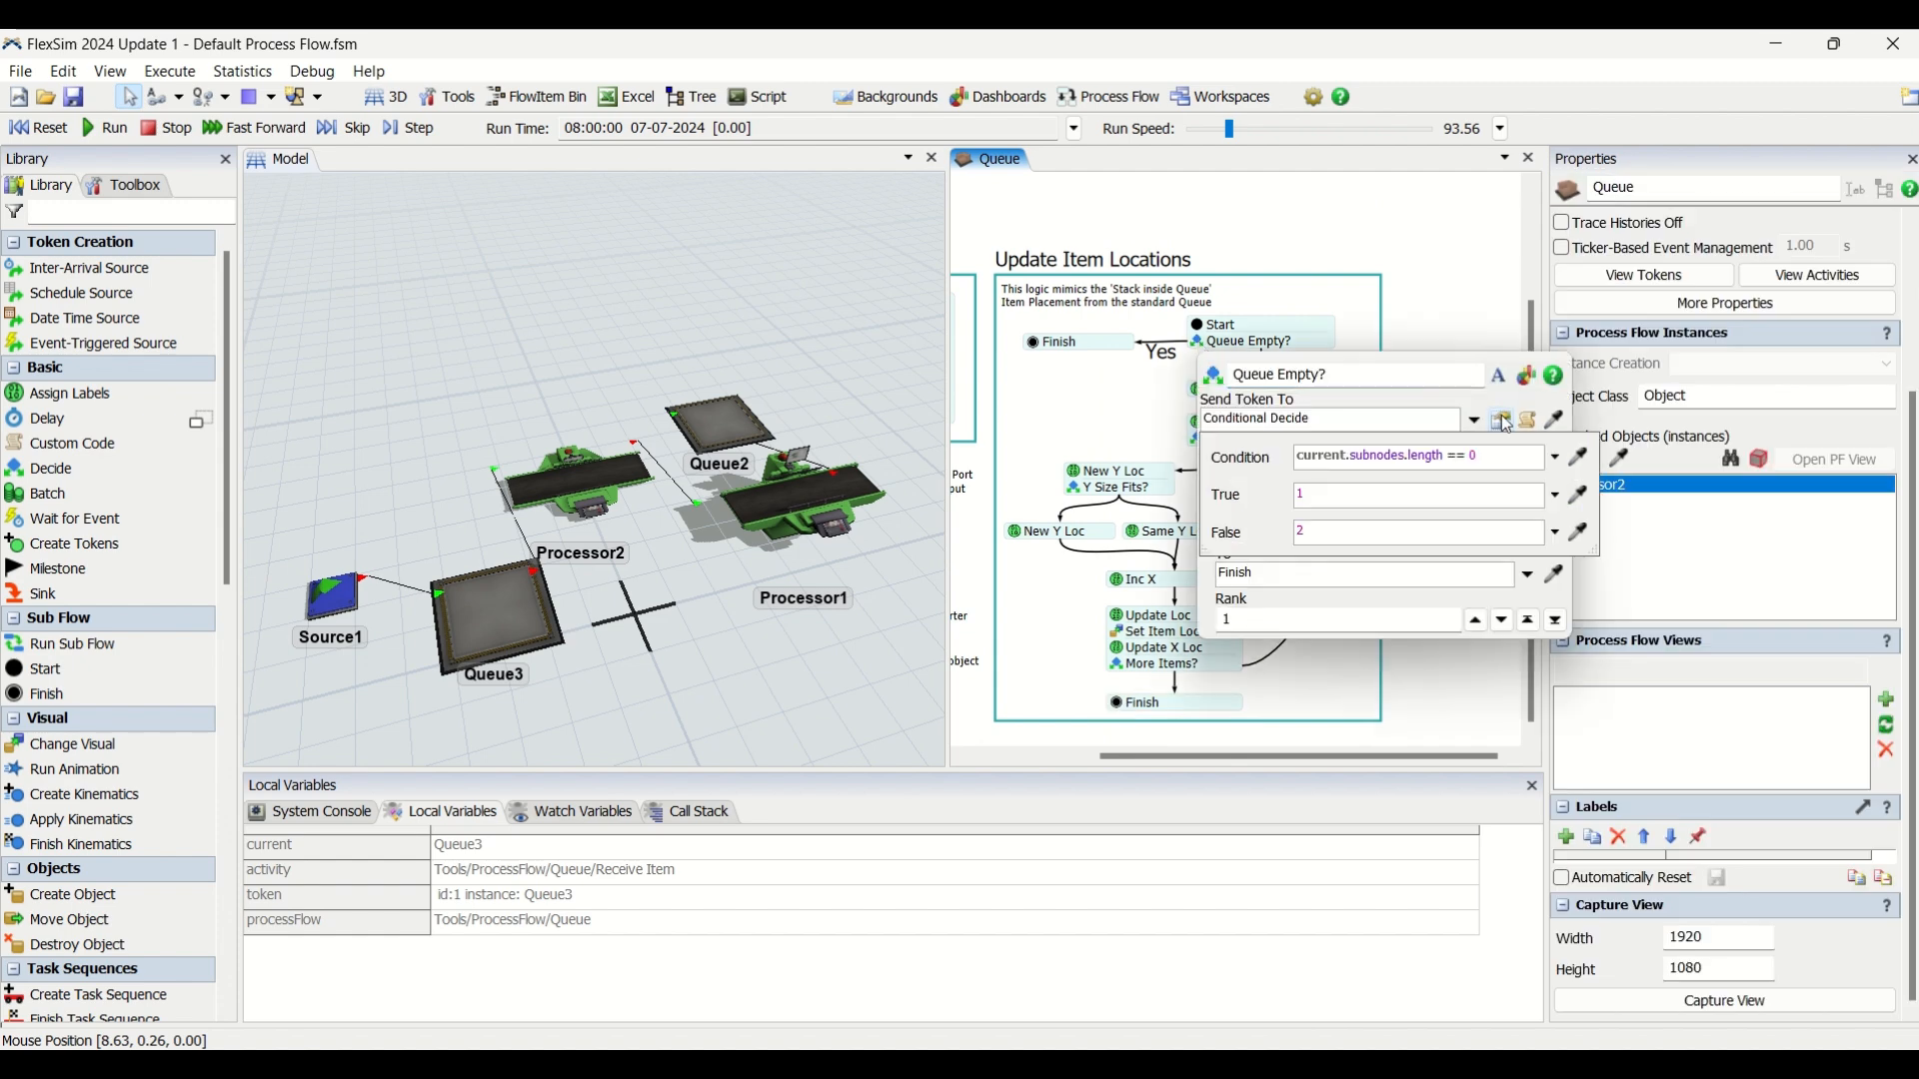
click(1496, 464)
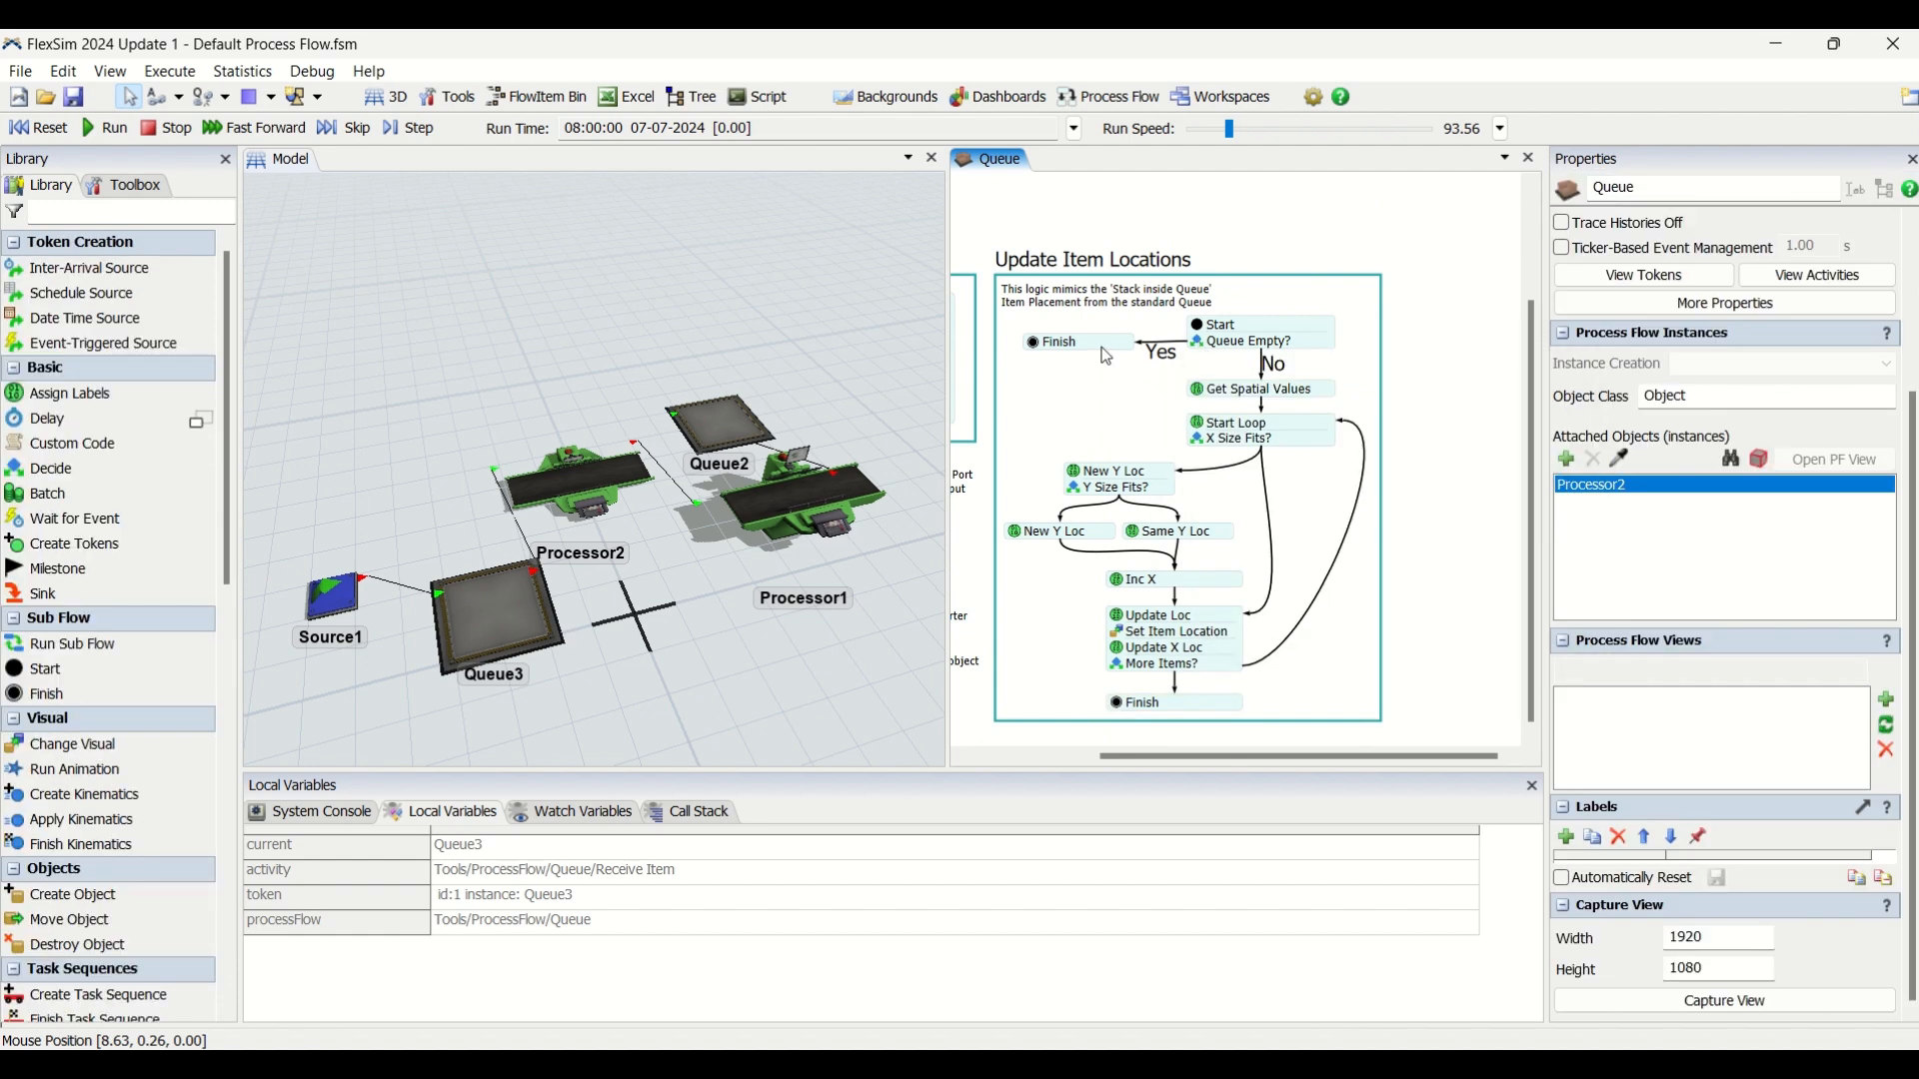
click(1107, 352)
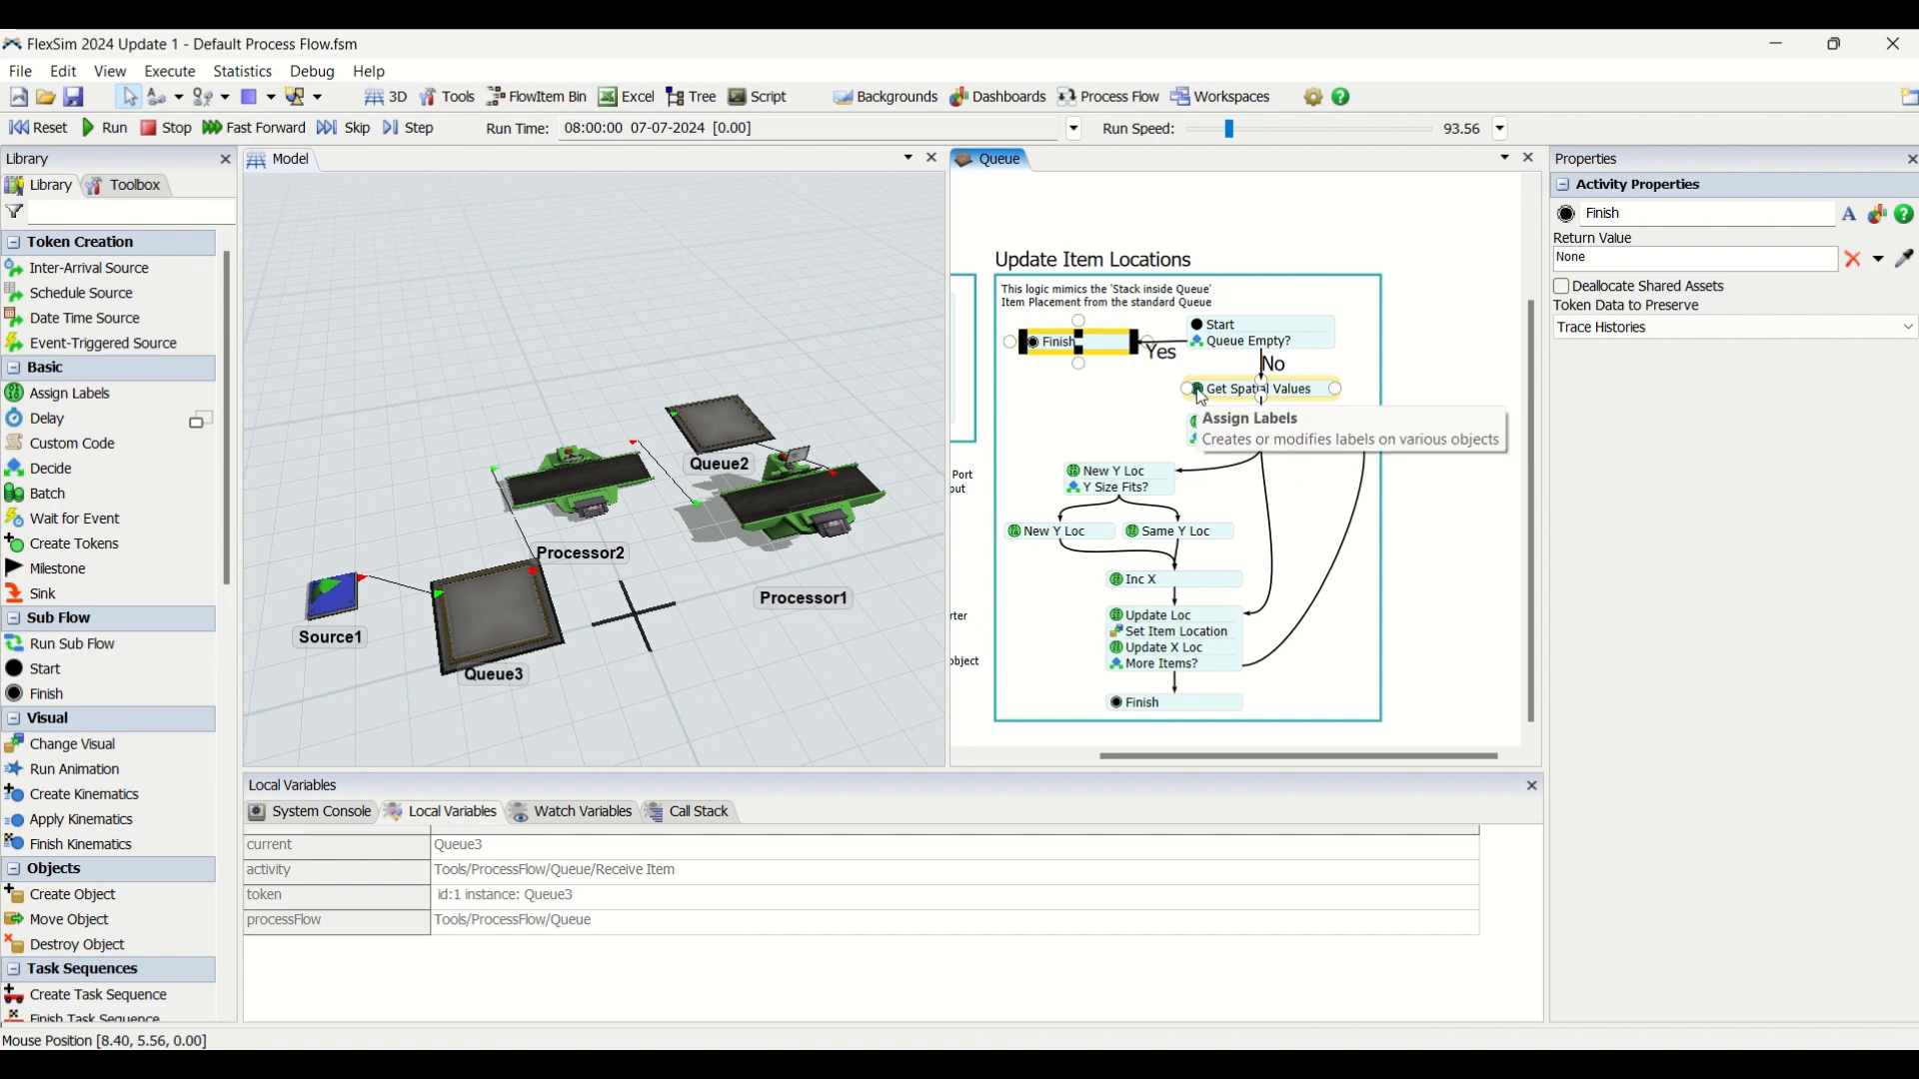
Examine the token labels assigned by the Get Spatial Values and Start Loop activities.
click(1230, 397)
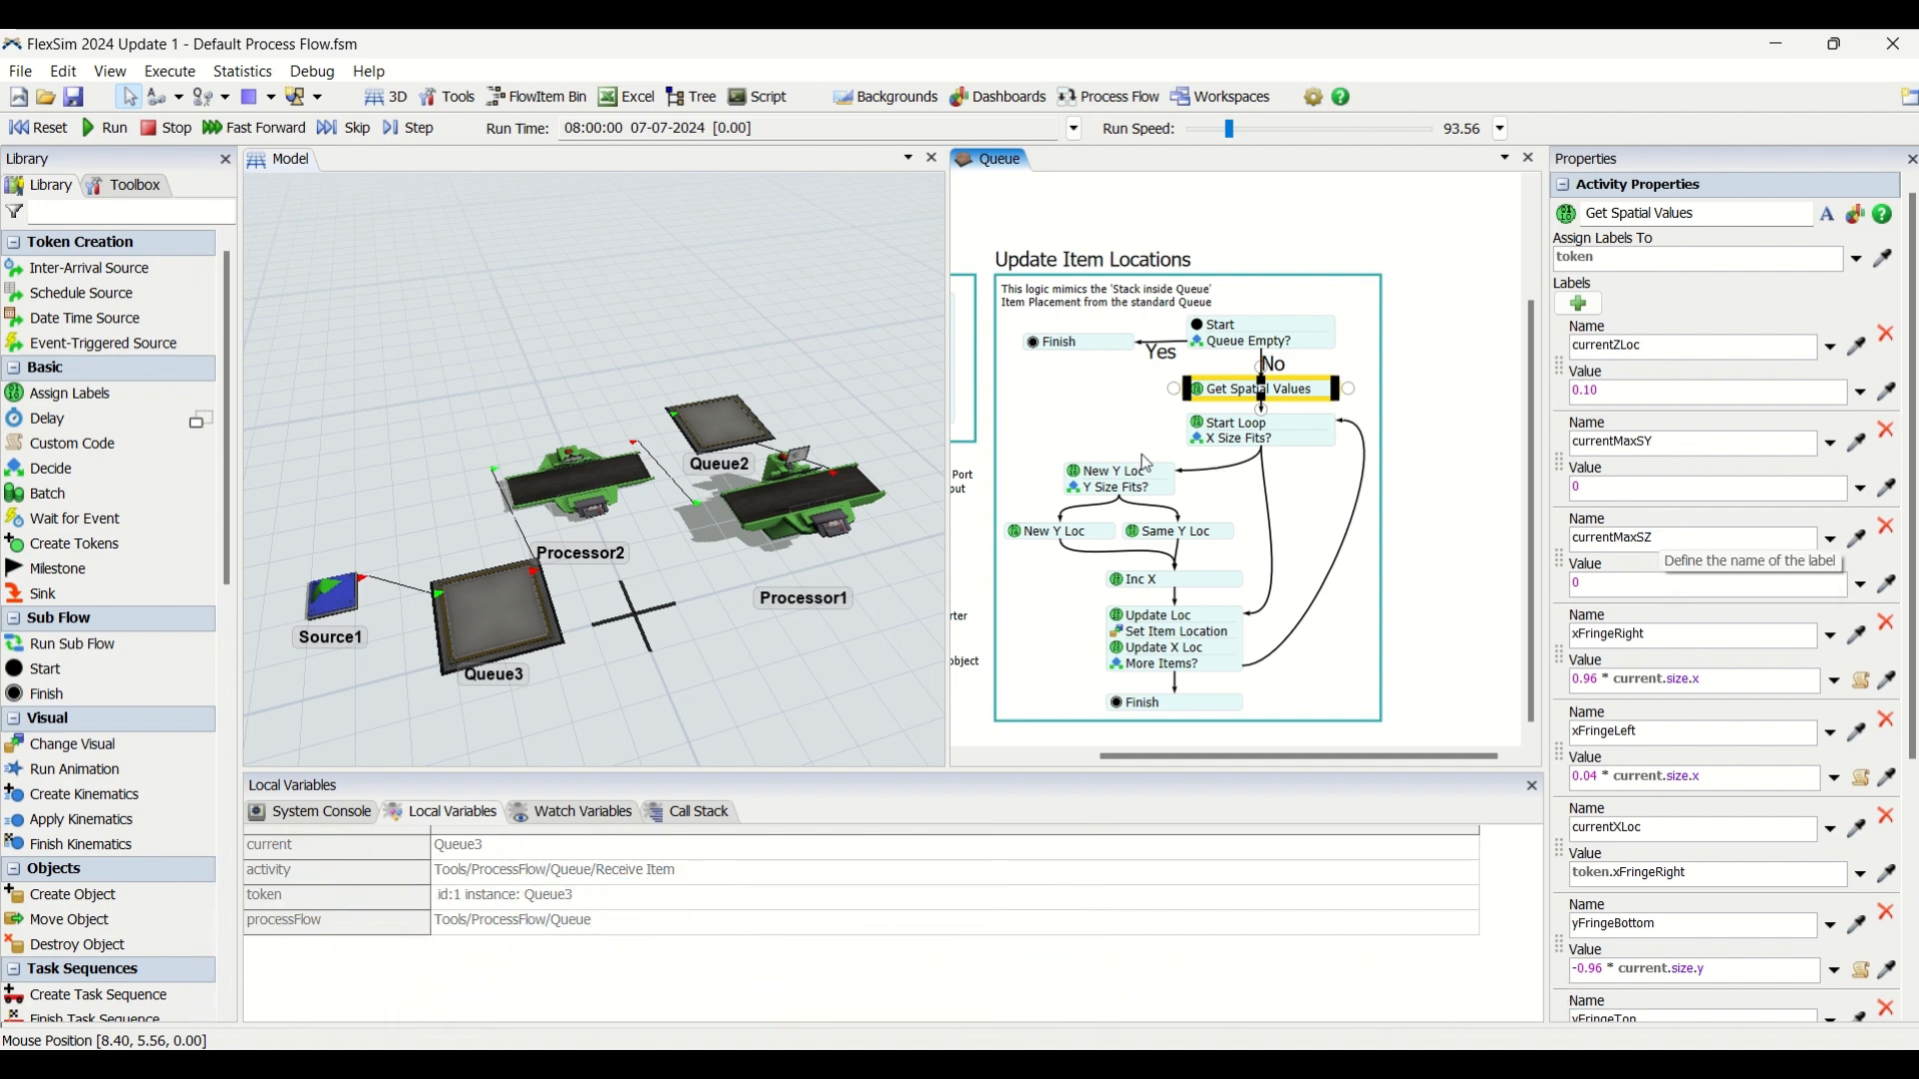
double_click(1202, 429)
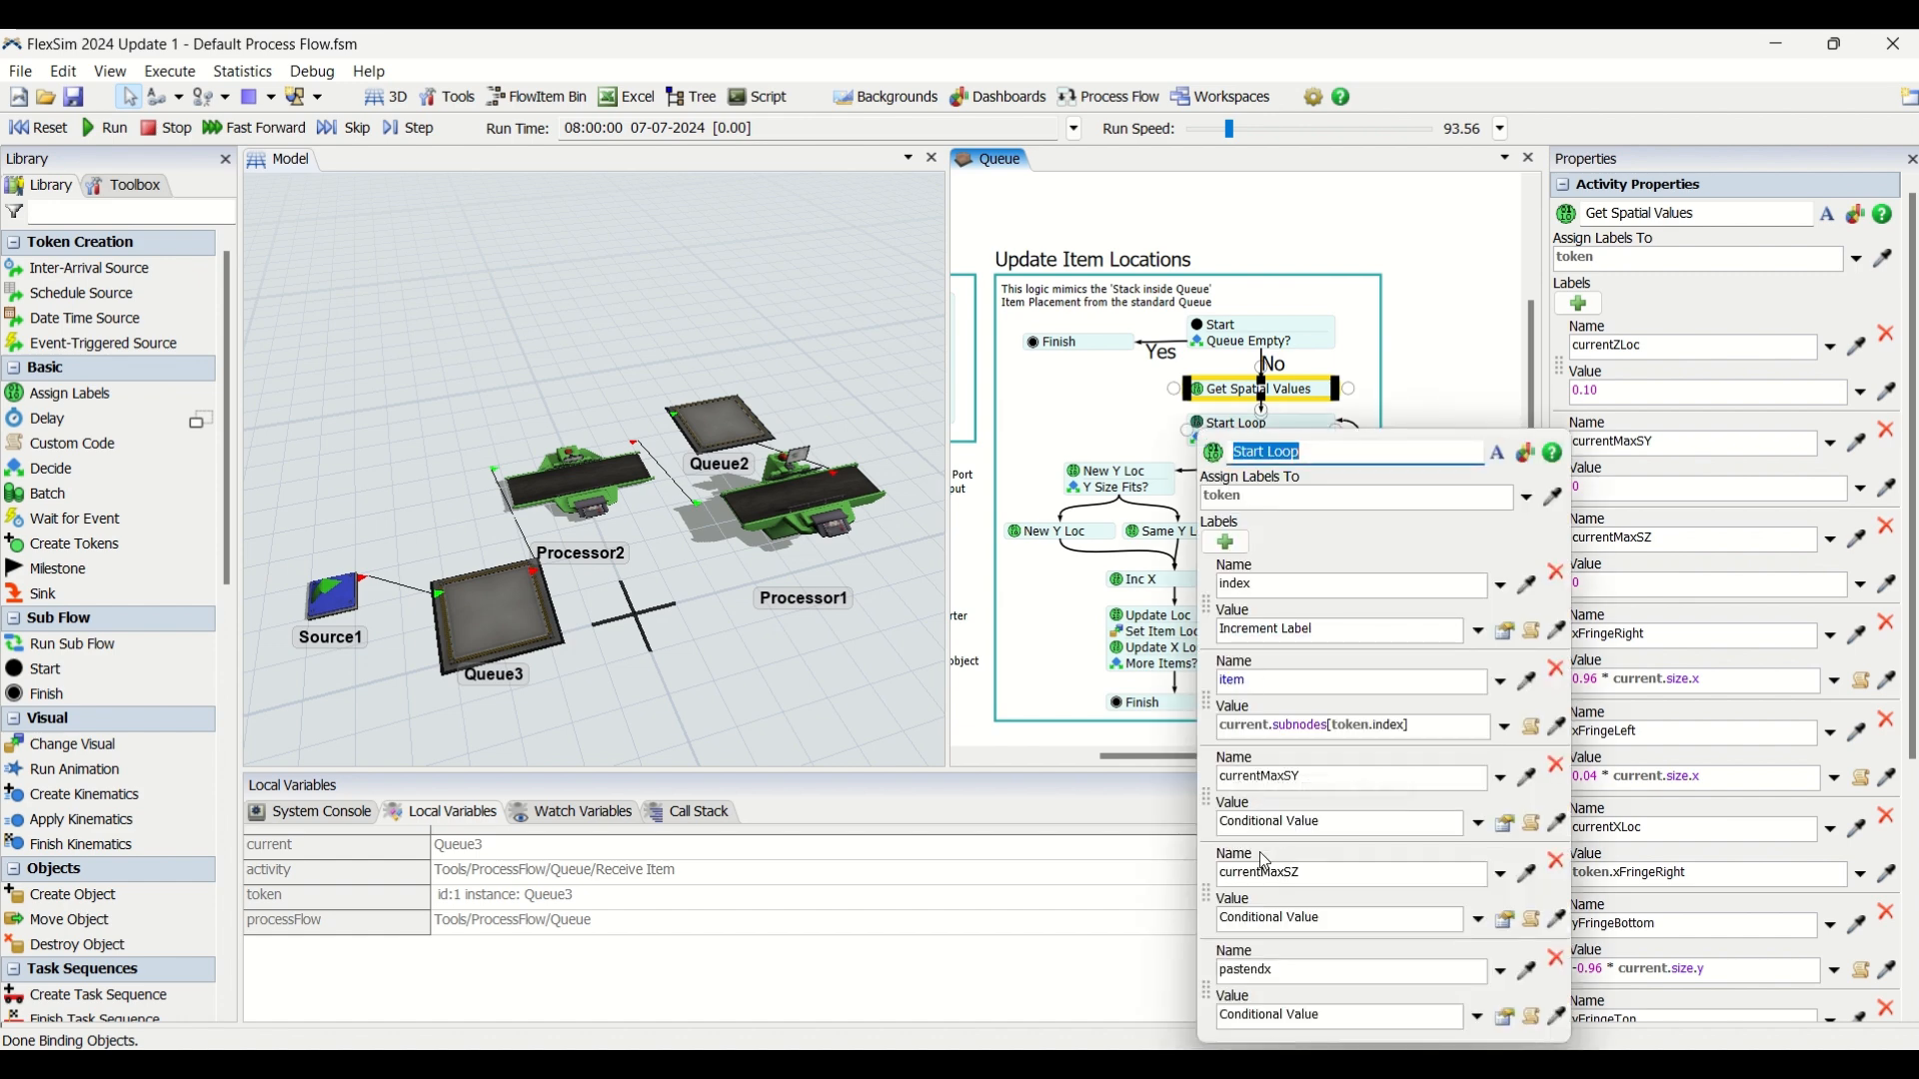
click(1687, 302)
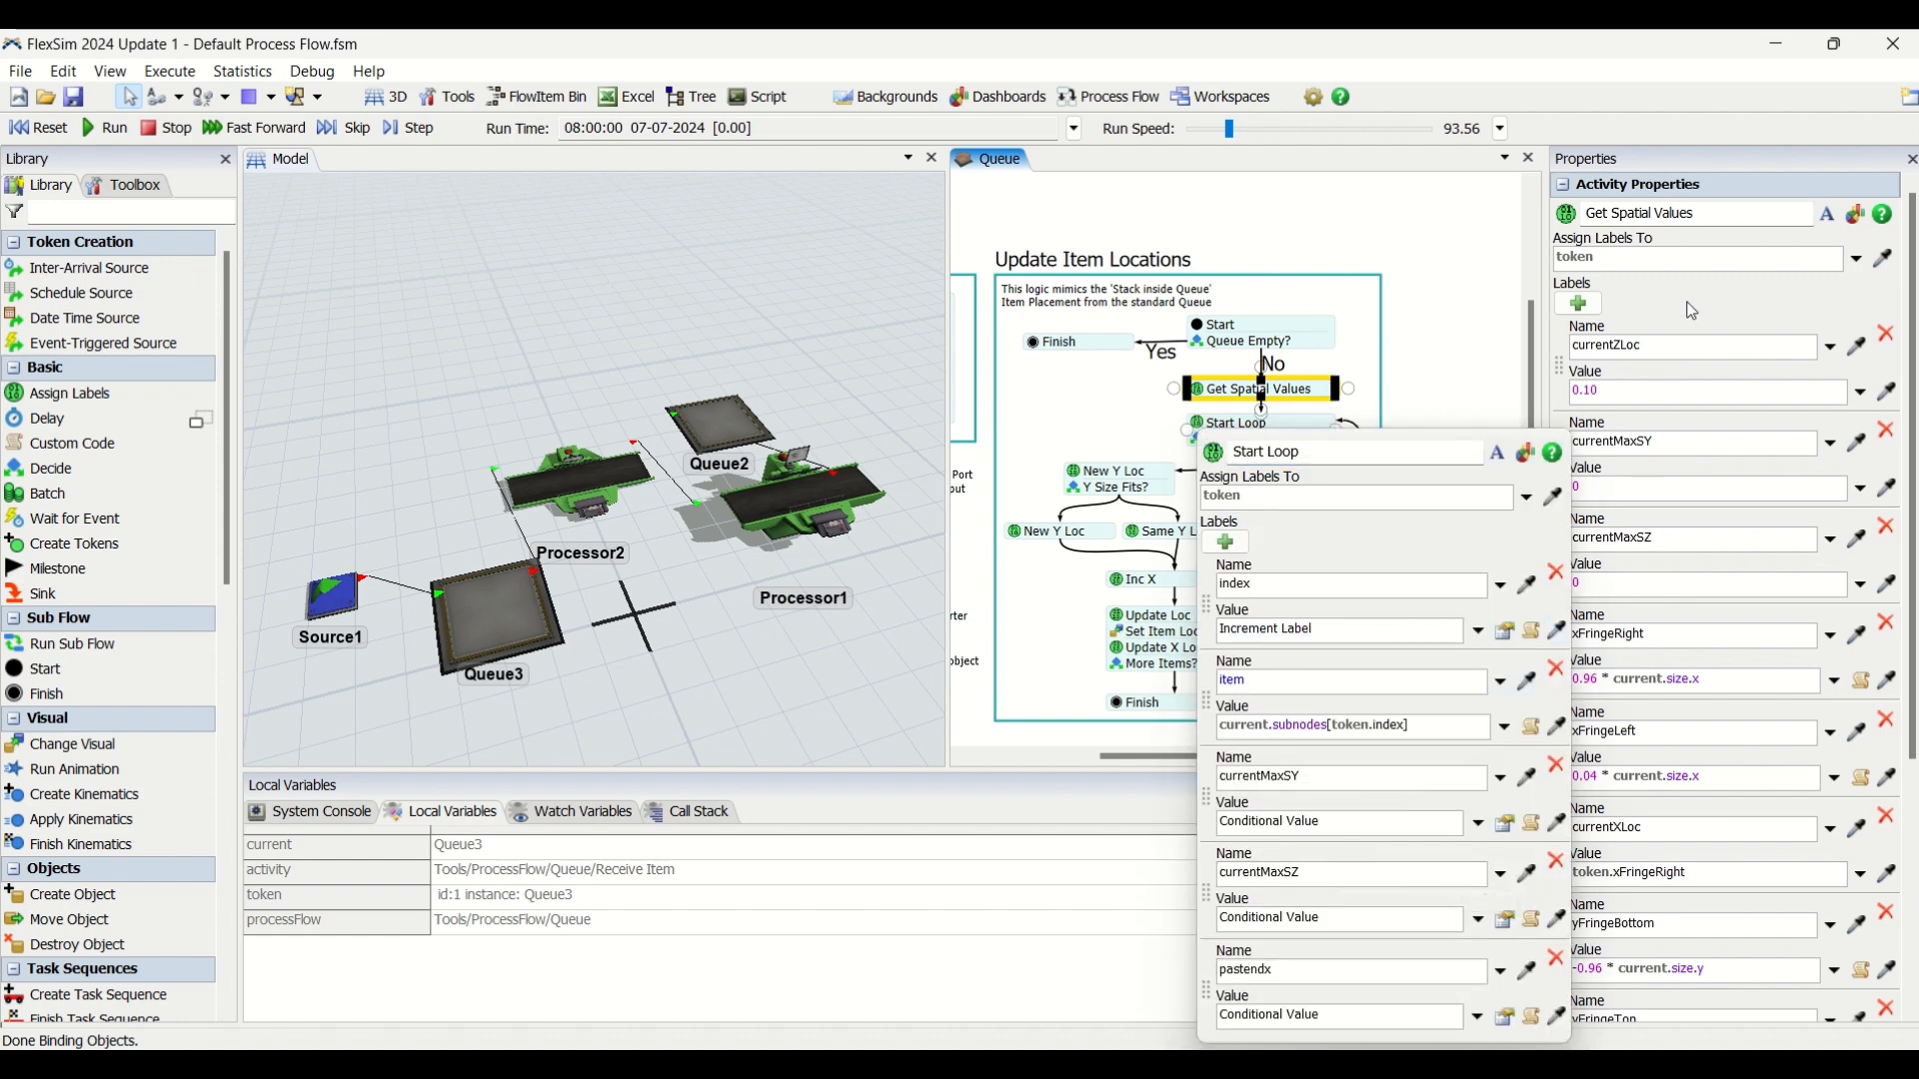
click(1628, 636)
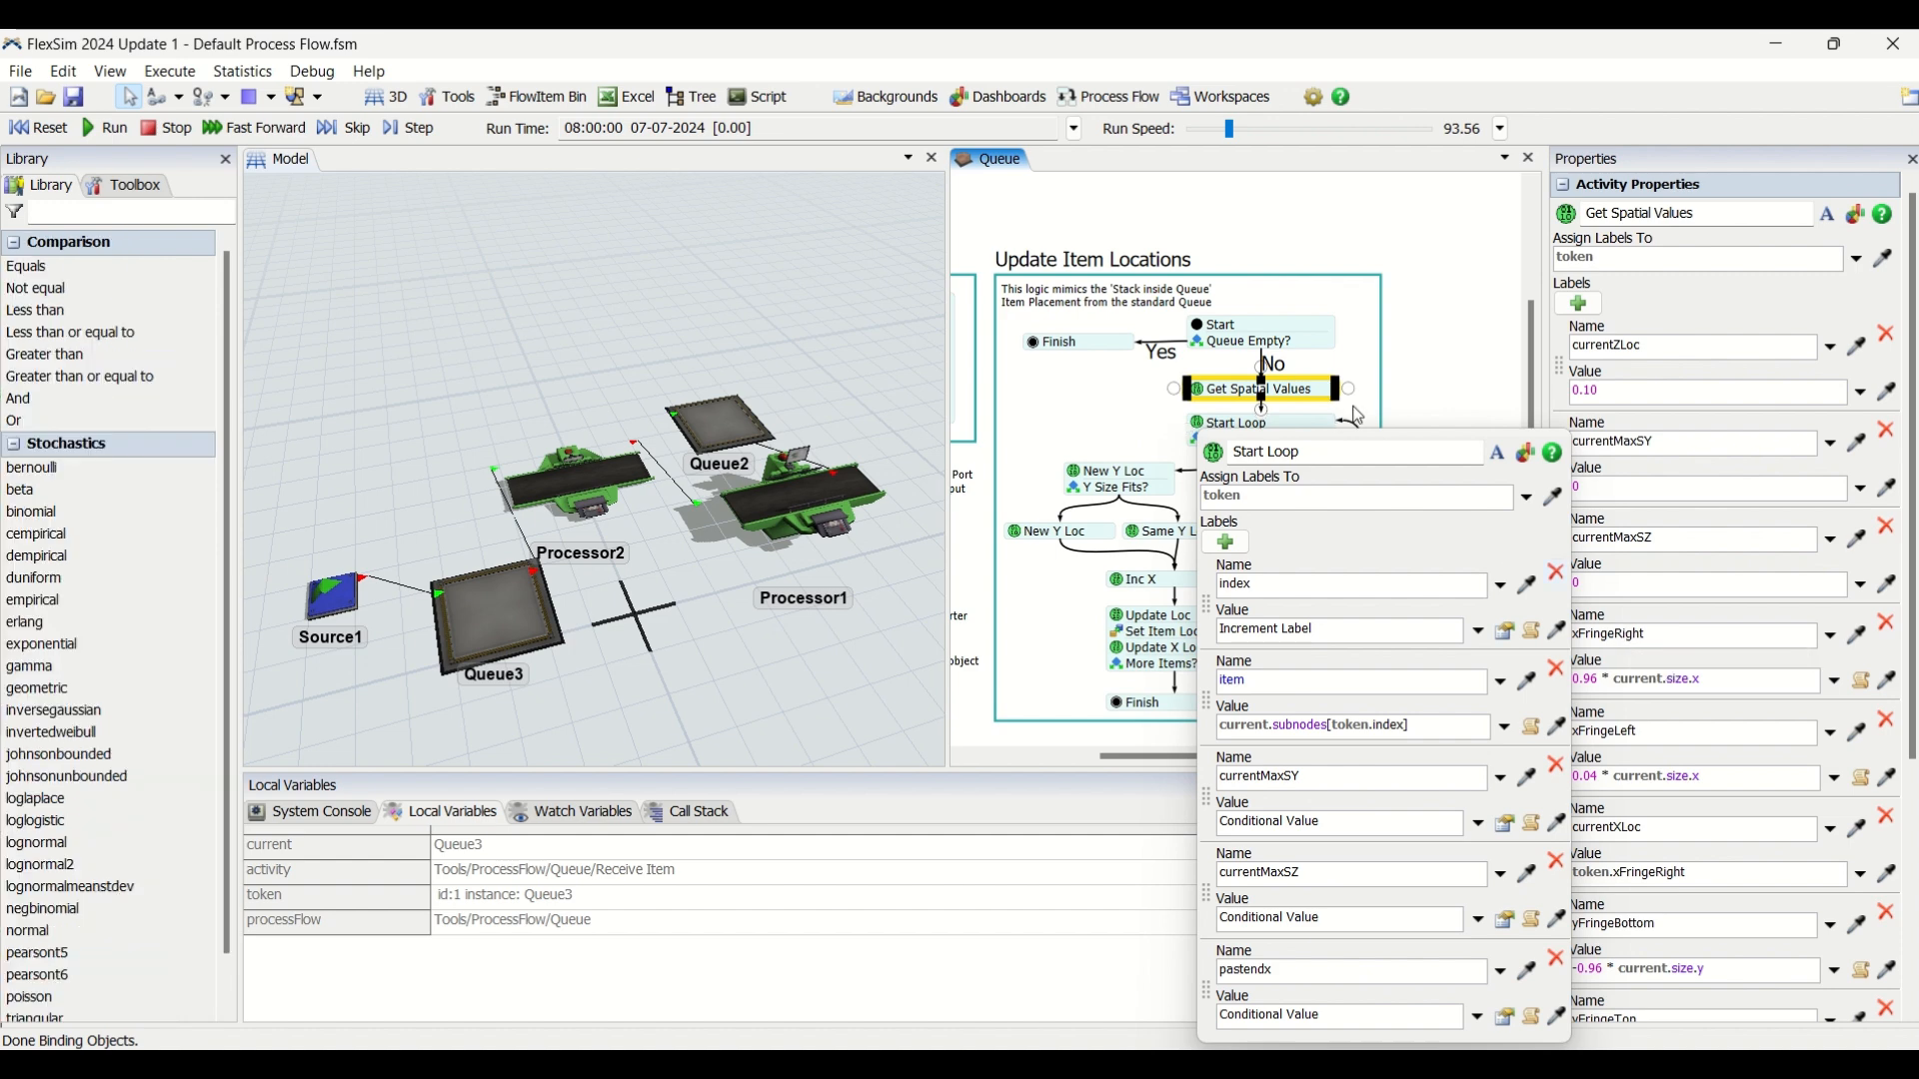
click(1373, 367)
click(1274, 395)
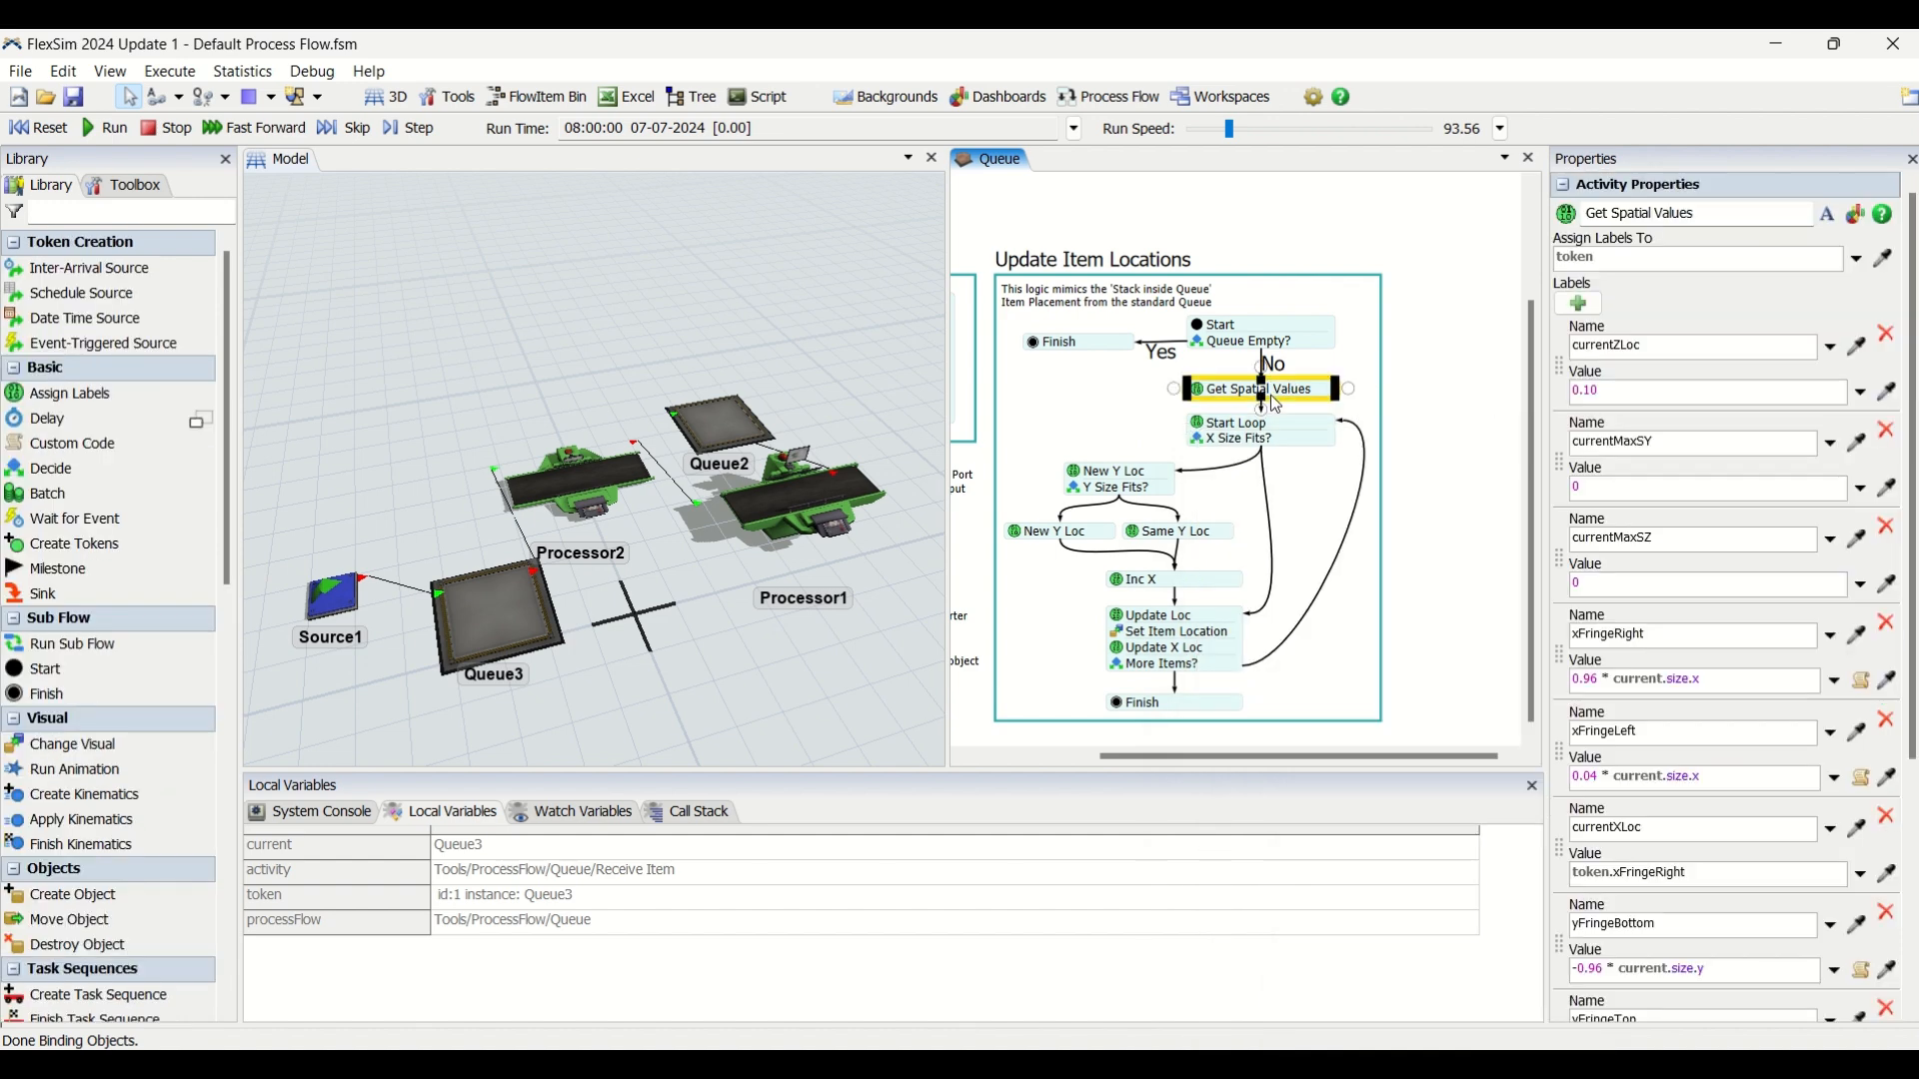
Review the x and y fringe label expressions in Get Spatial Values against the objects in the 3D model.
click(1713, 681)
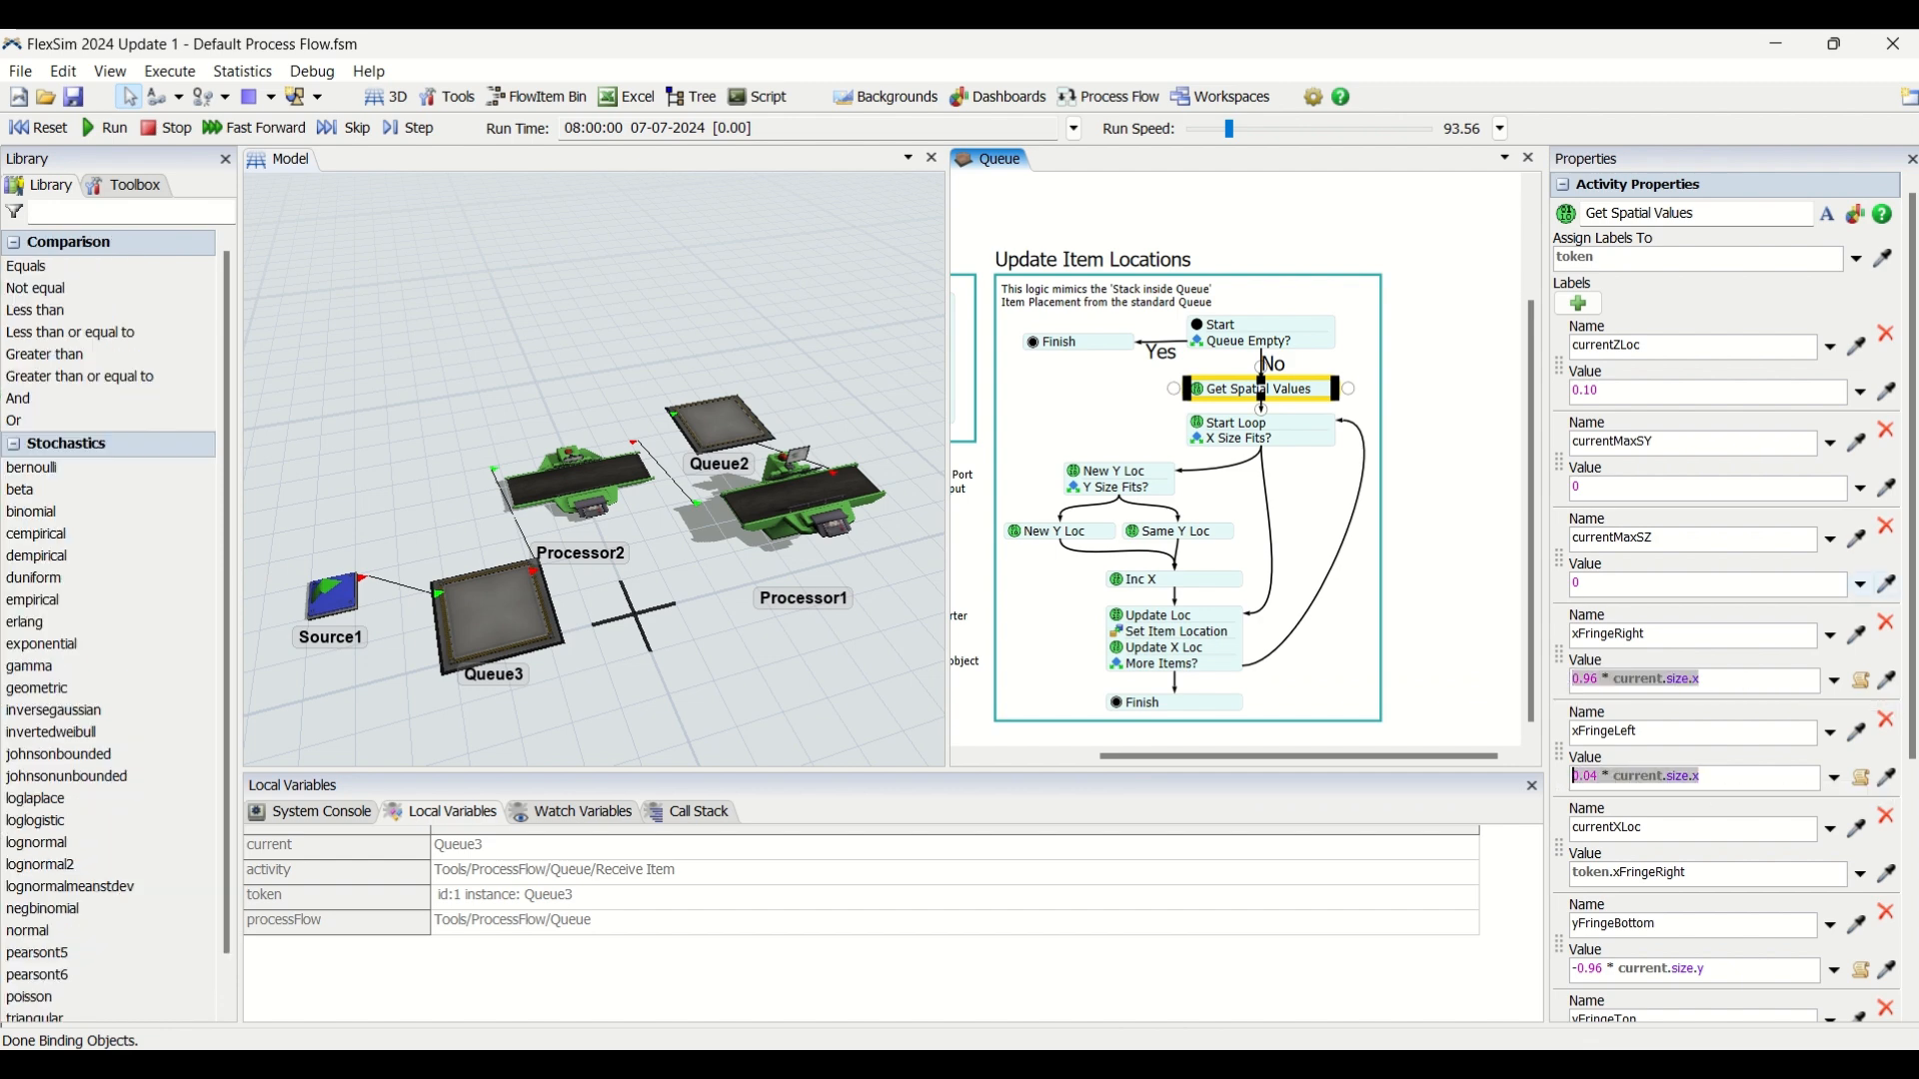
drag(1915, 508, 1915, 706)
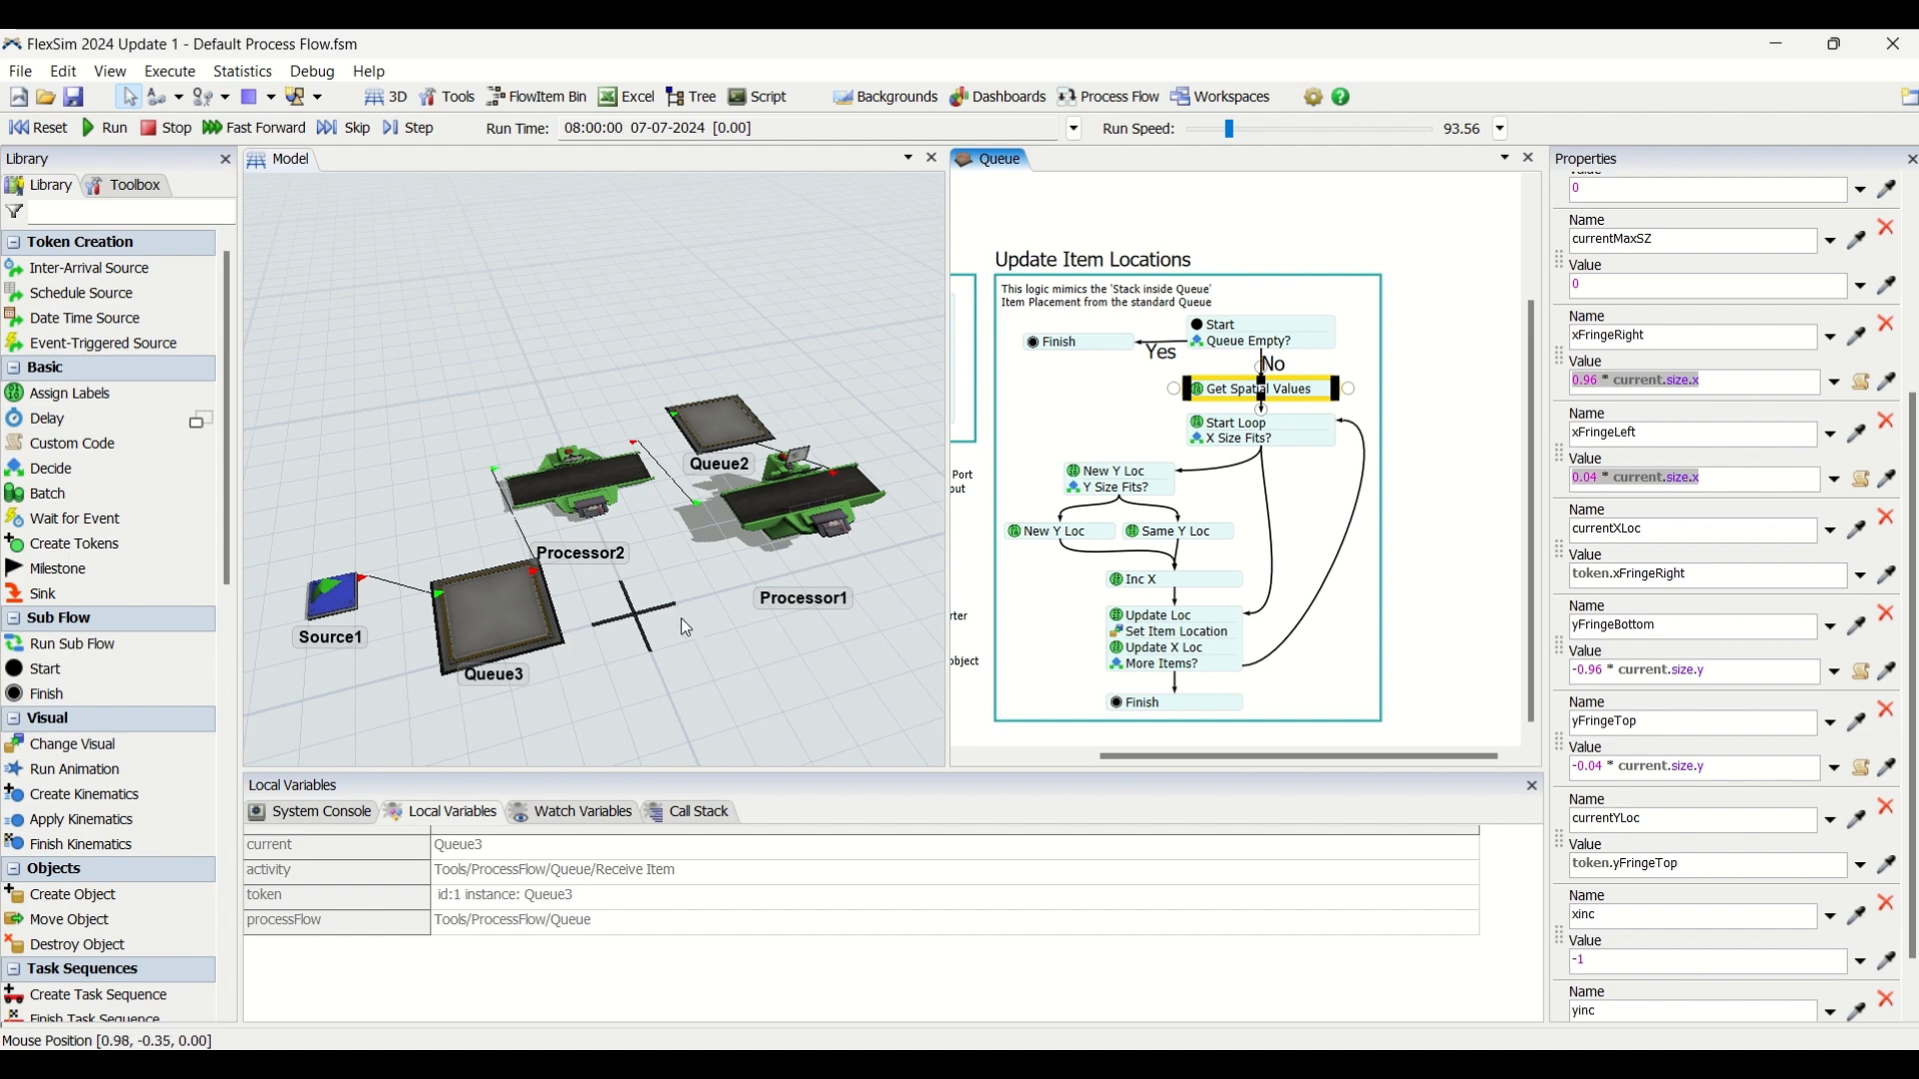
click(716, 616)
right_drag(704, 614, 675, 609)
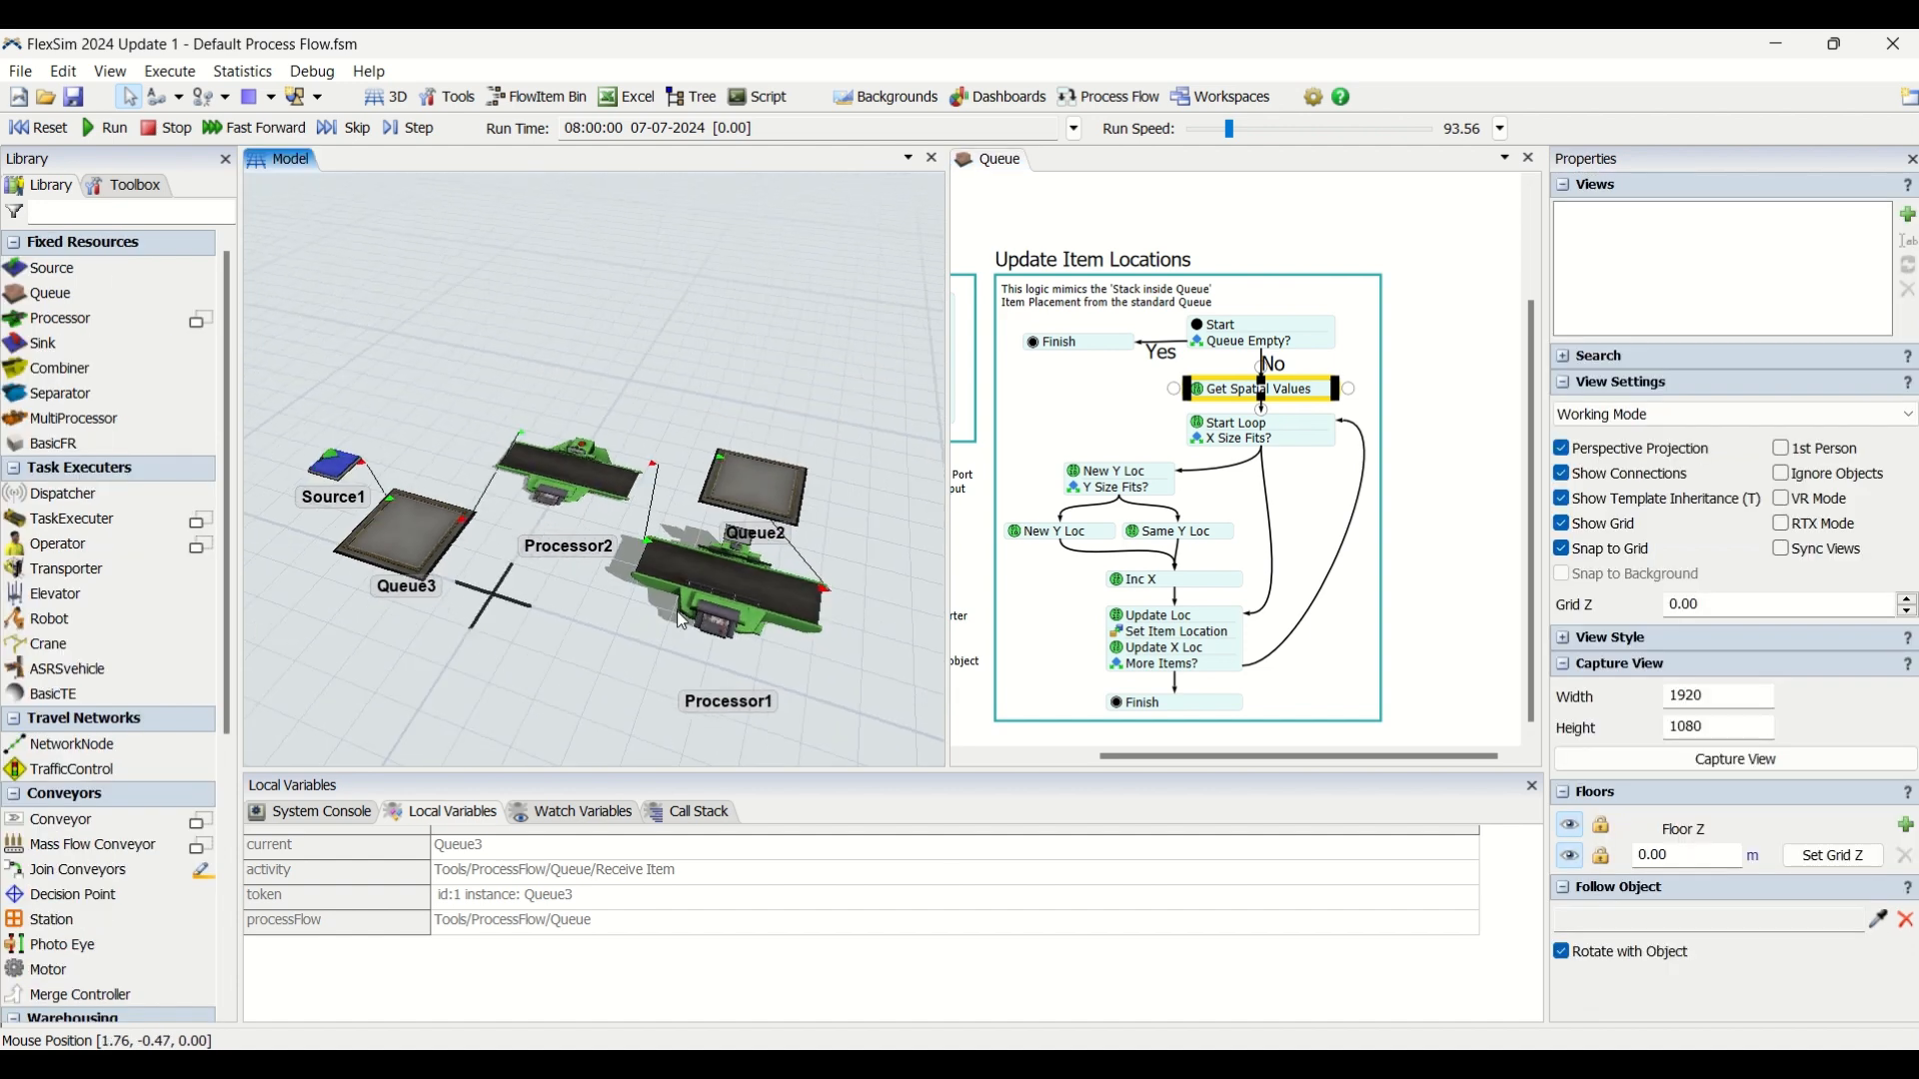
scroll(676, 610, up, 2)
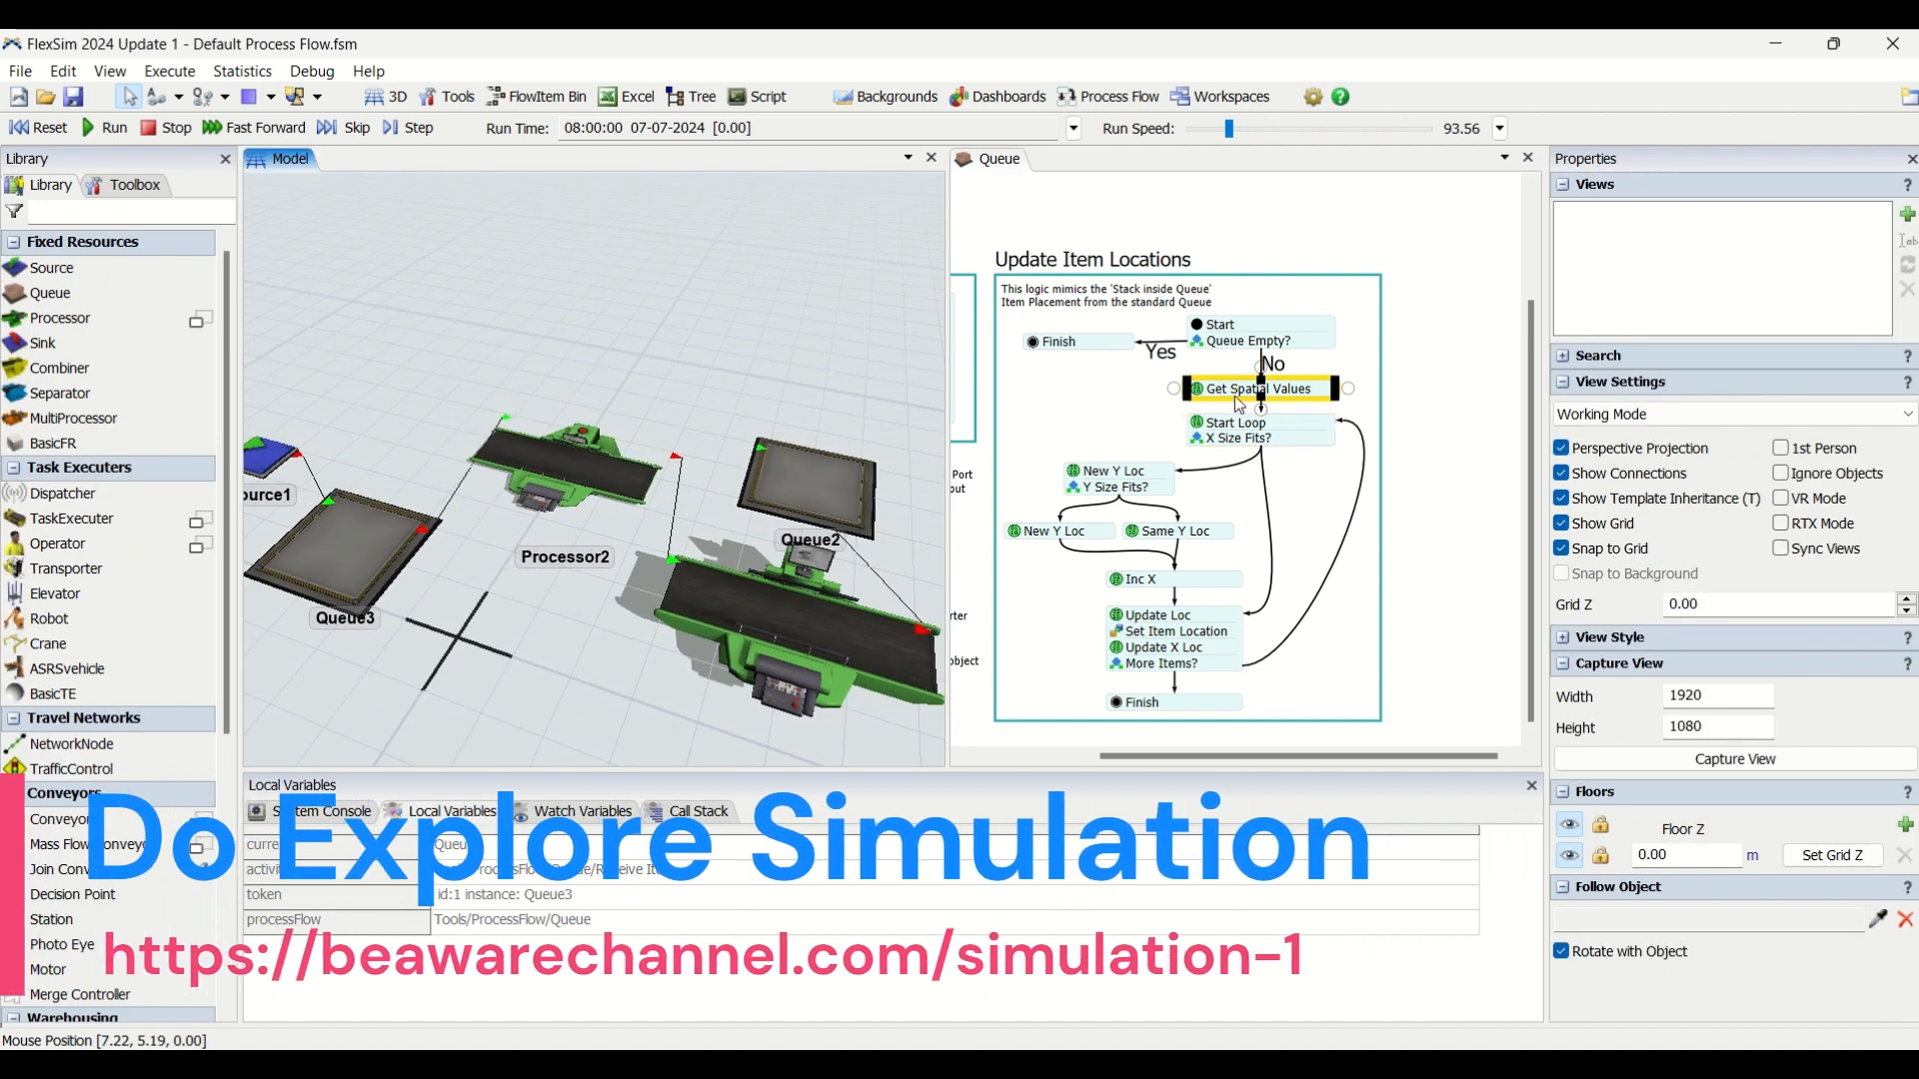
click(1310, 428)
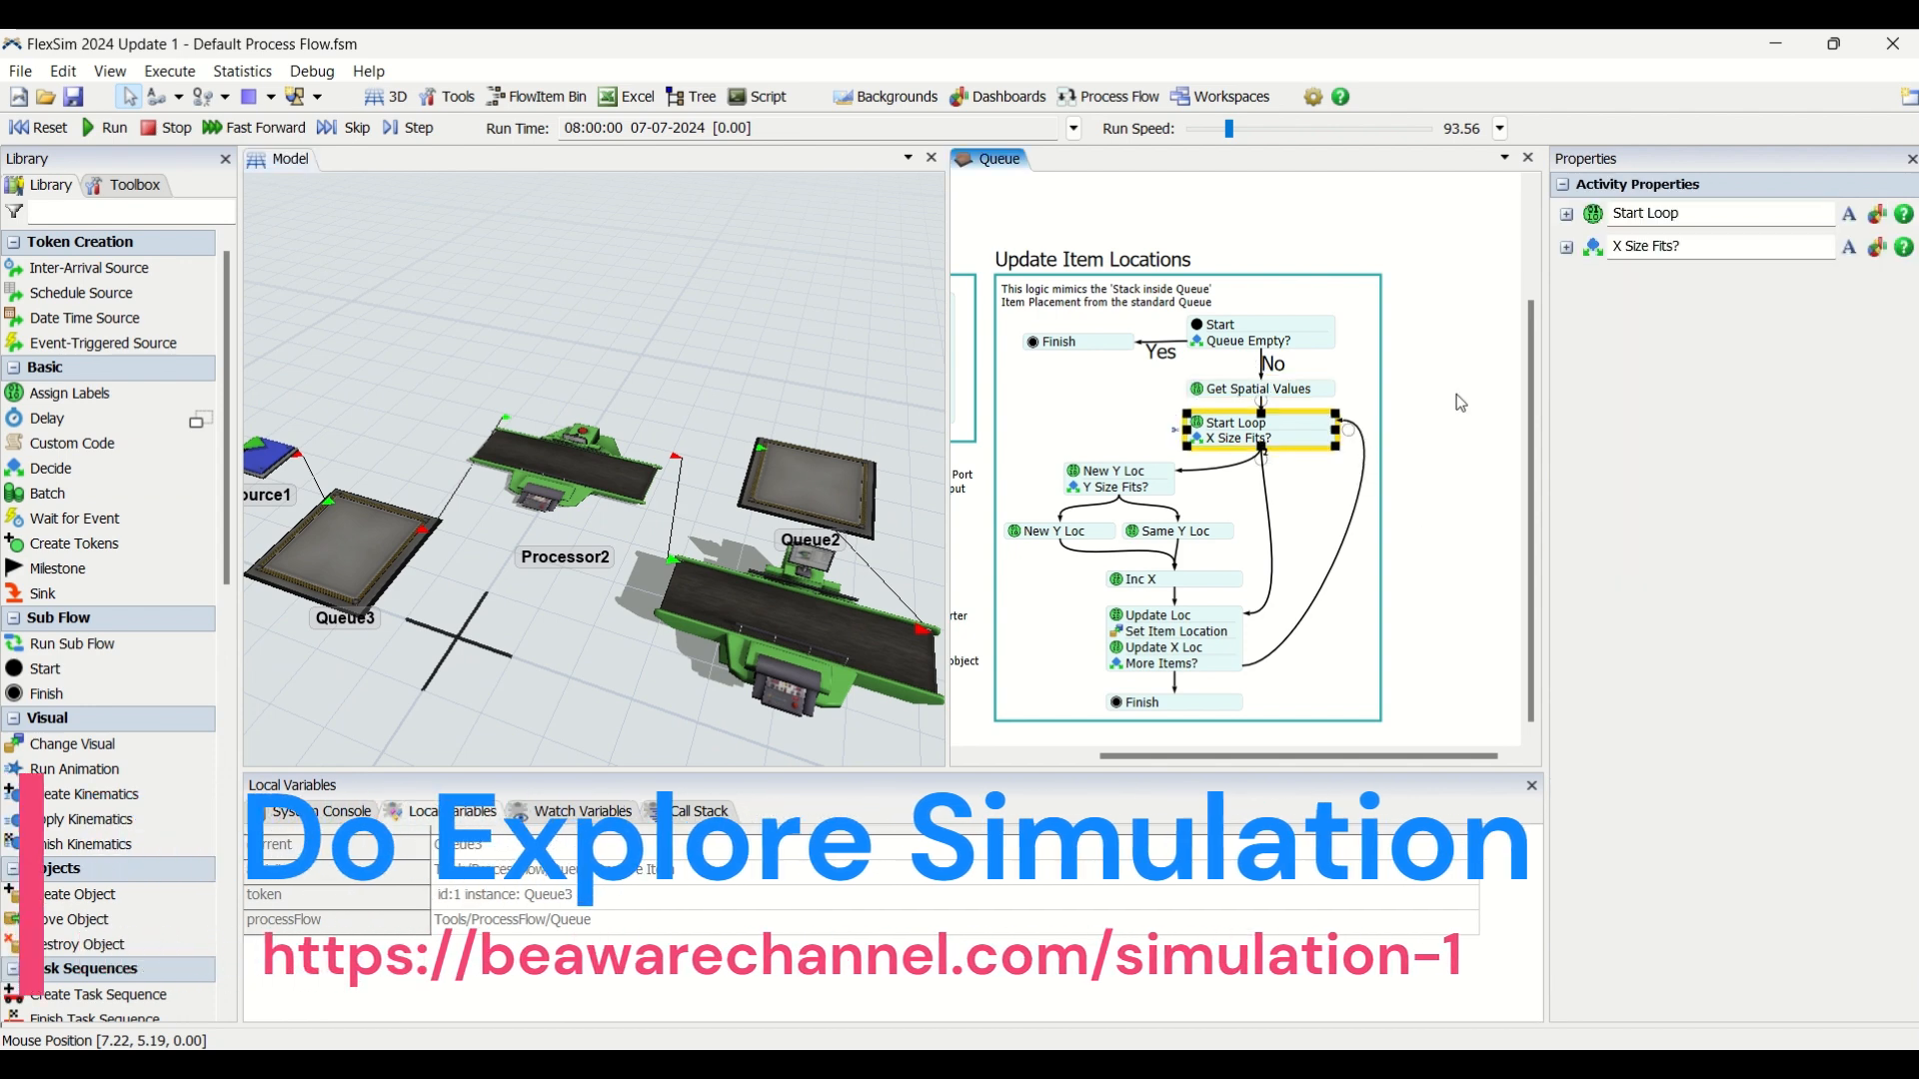
click(1322, 398)
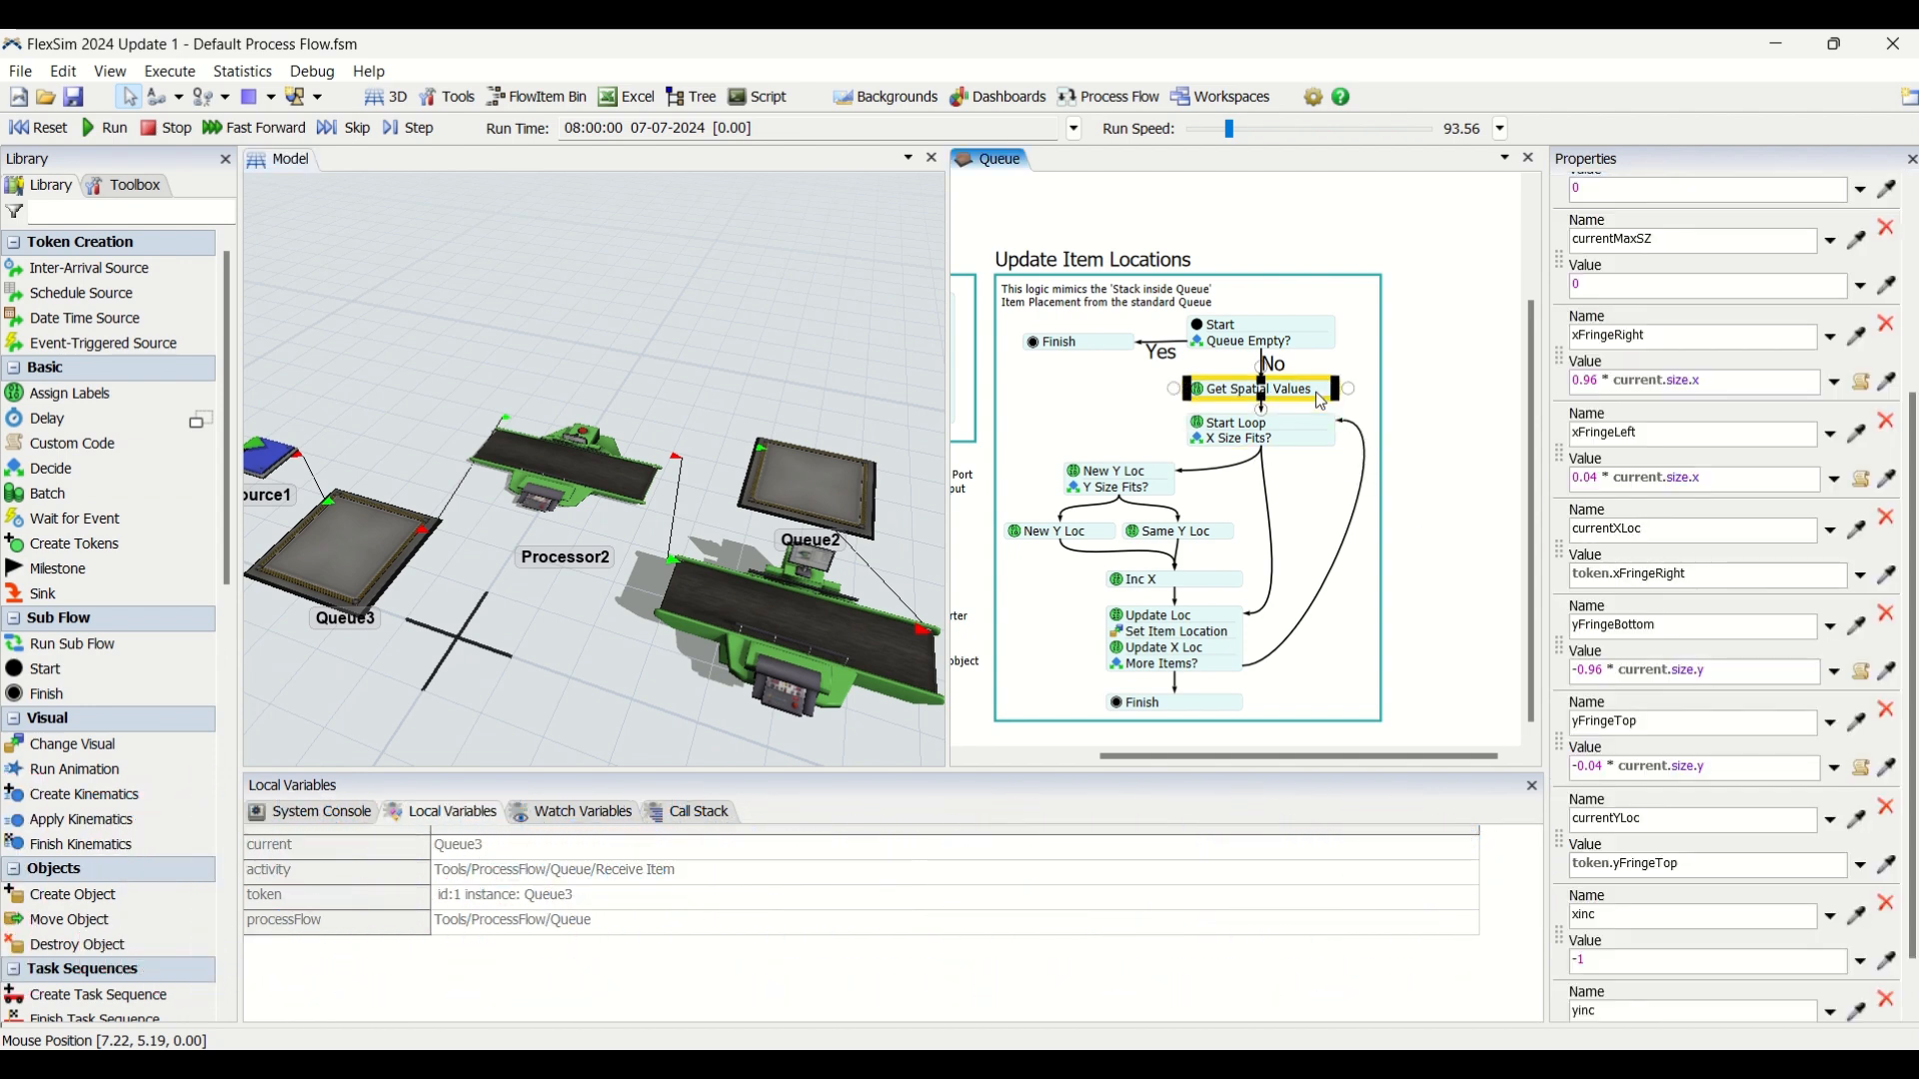
Set yFringeBottom to -2* current.size.y and yFringeTop to -1 * current.size.y in Get Spatial Values, and run the model from reset.
click(1600, 670)
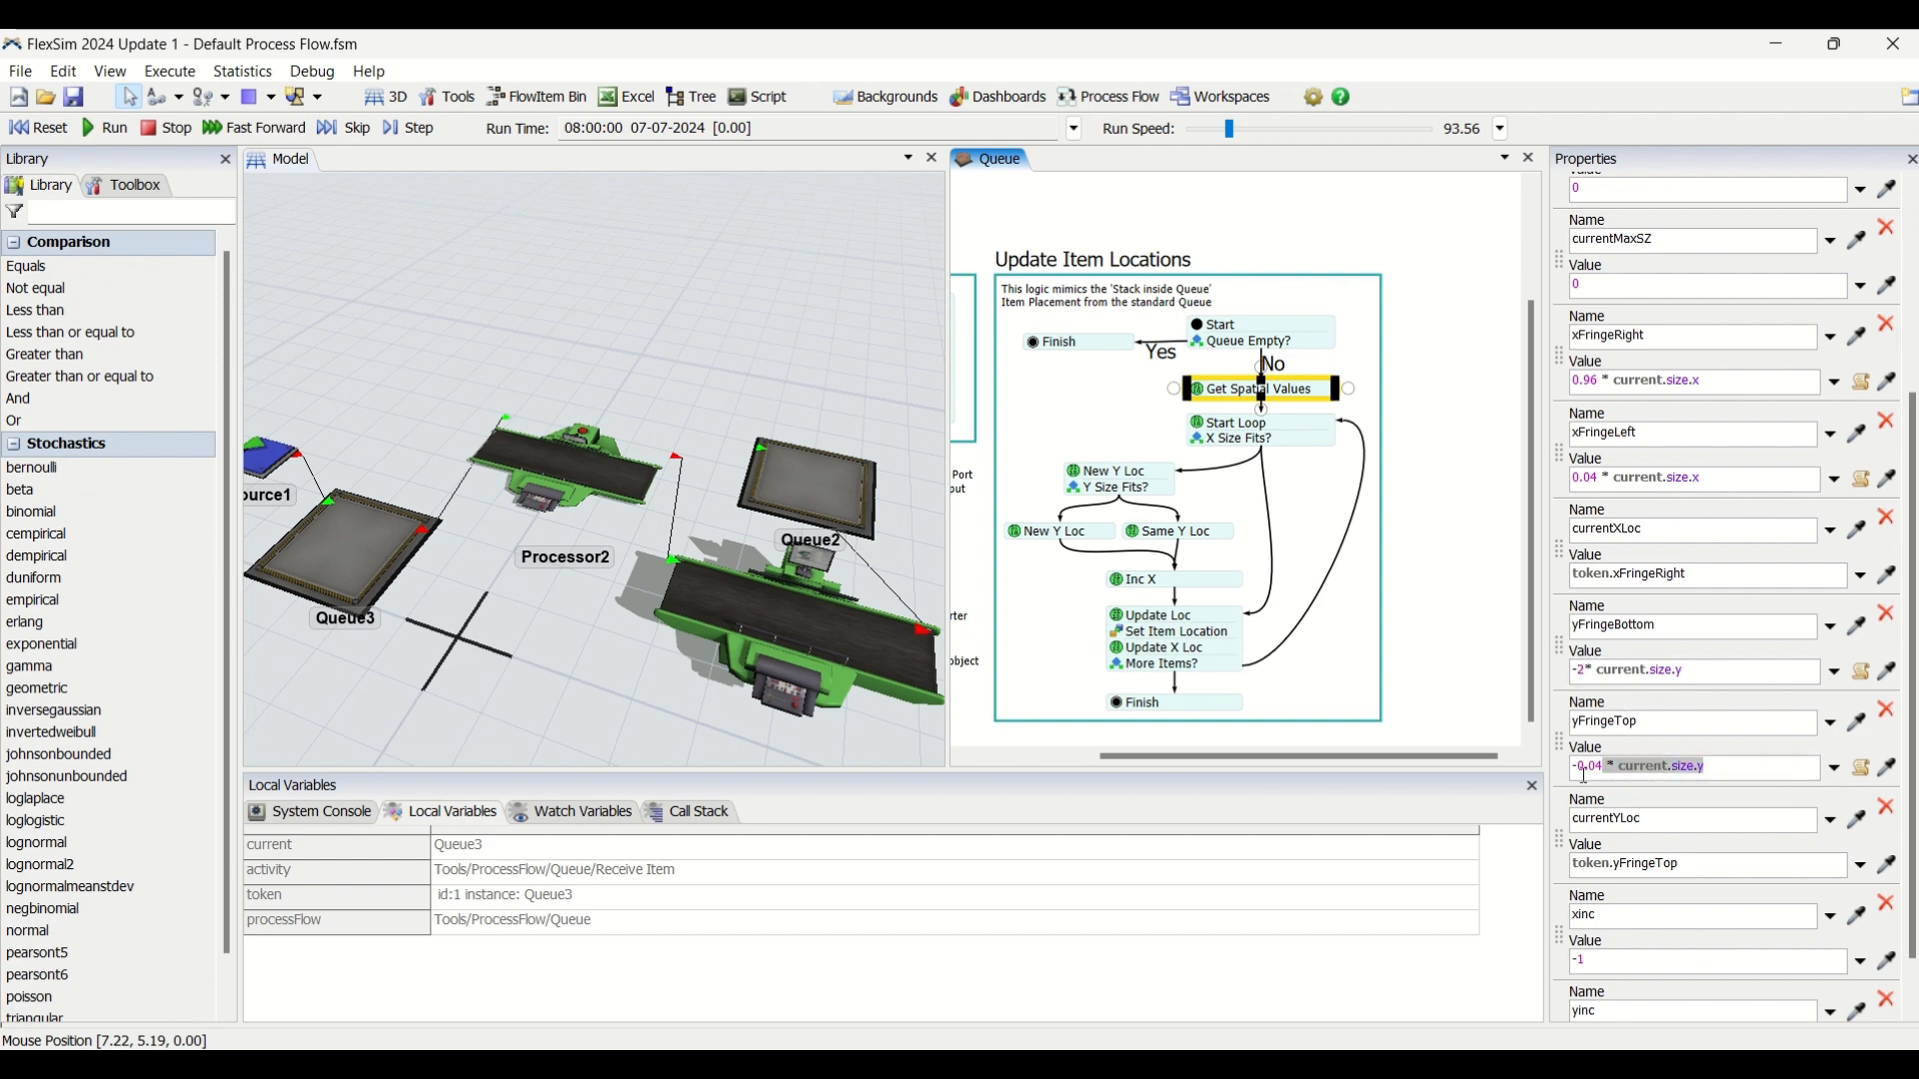
text(-1)
click(57, 133)
click(96, 130)
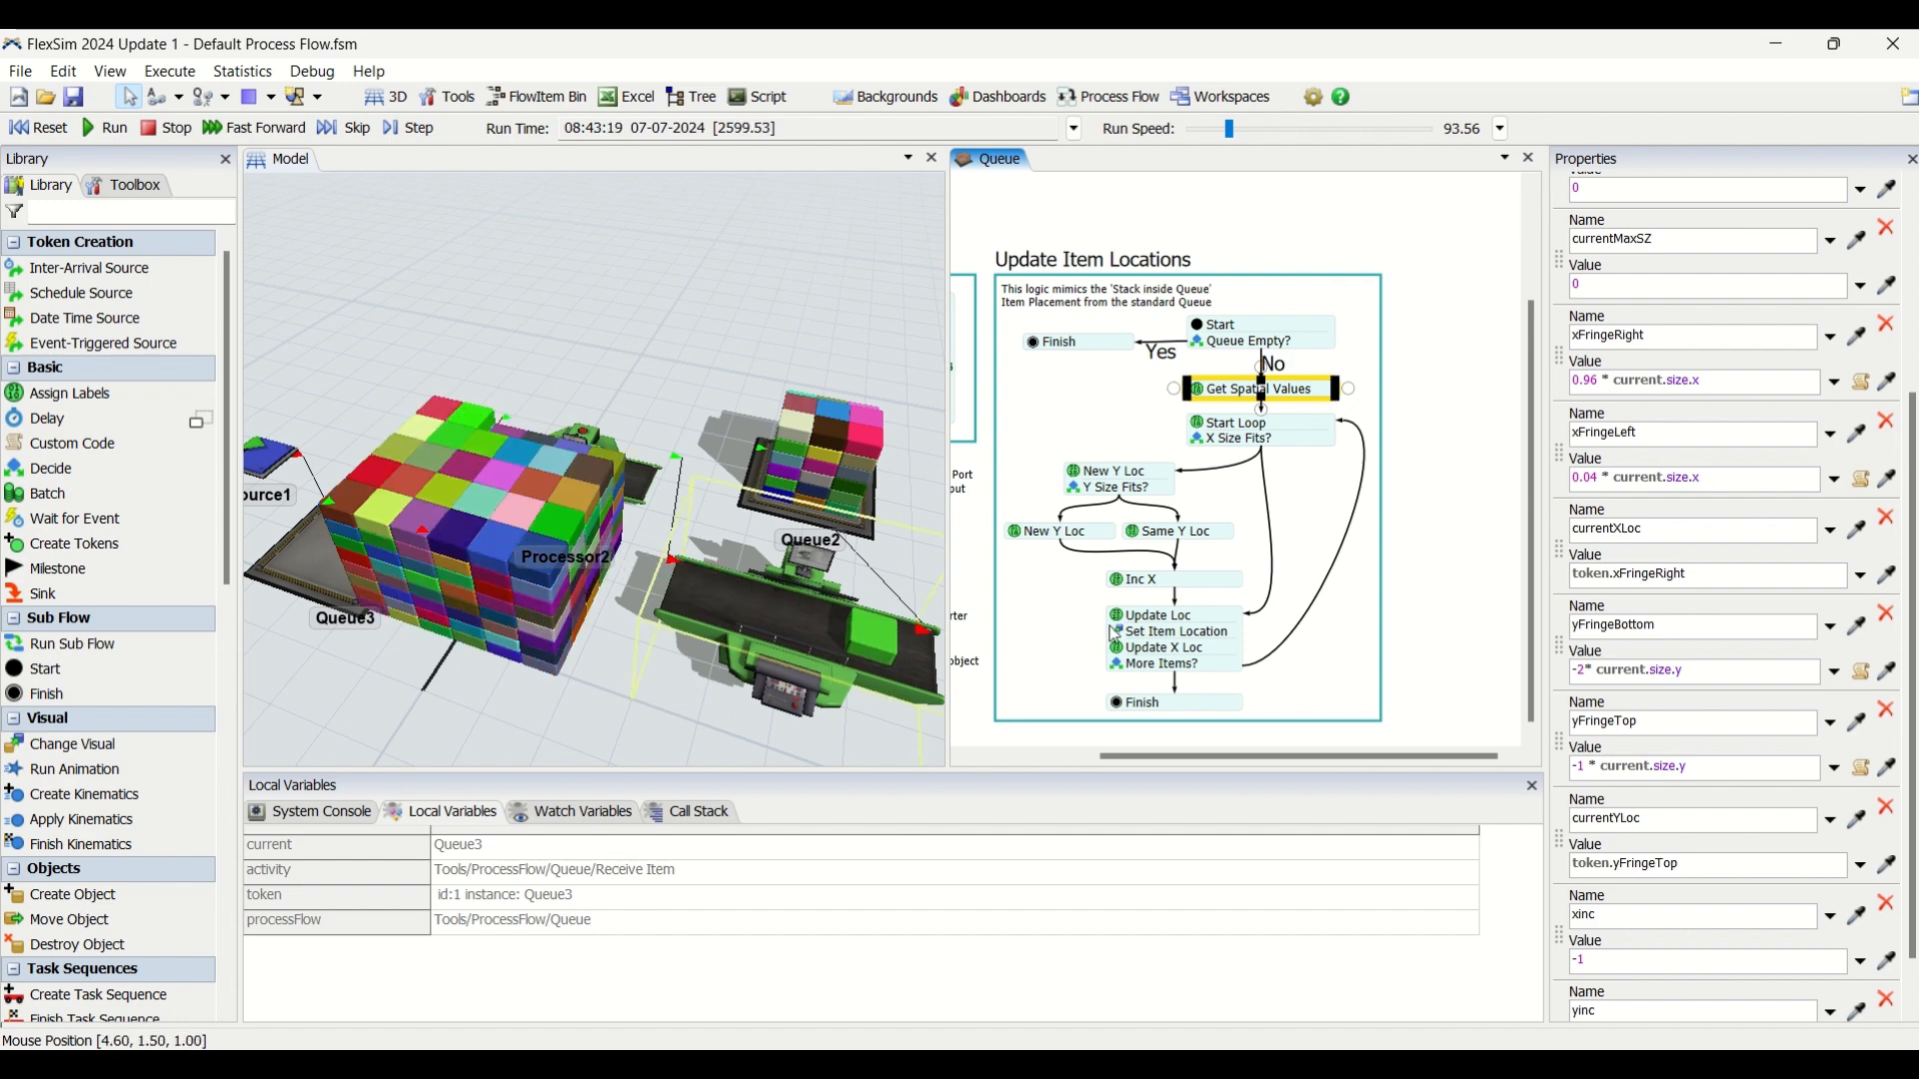
Reset the model, set yFringeBottom to -3* current.size.y in Get Spatial Values, and run the simulation.
click(1589, 671)
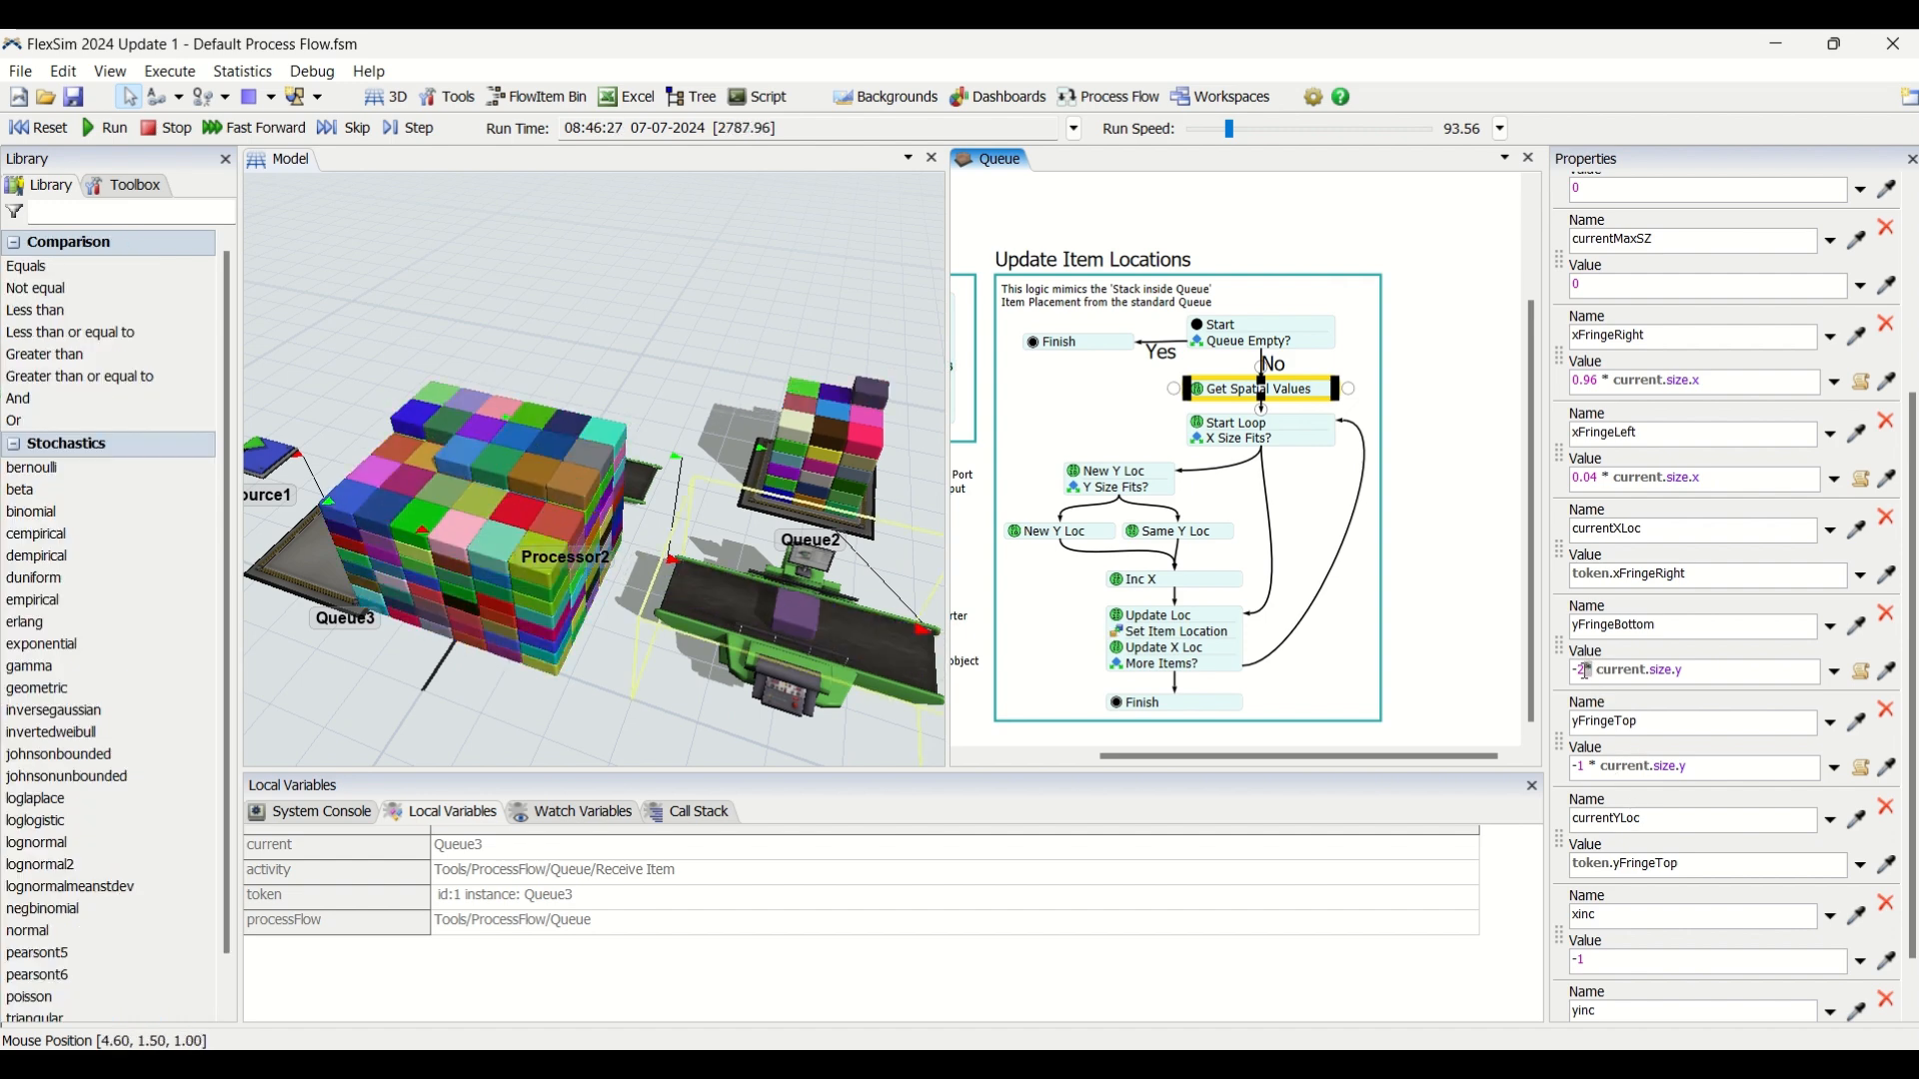
click(39, 131)
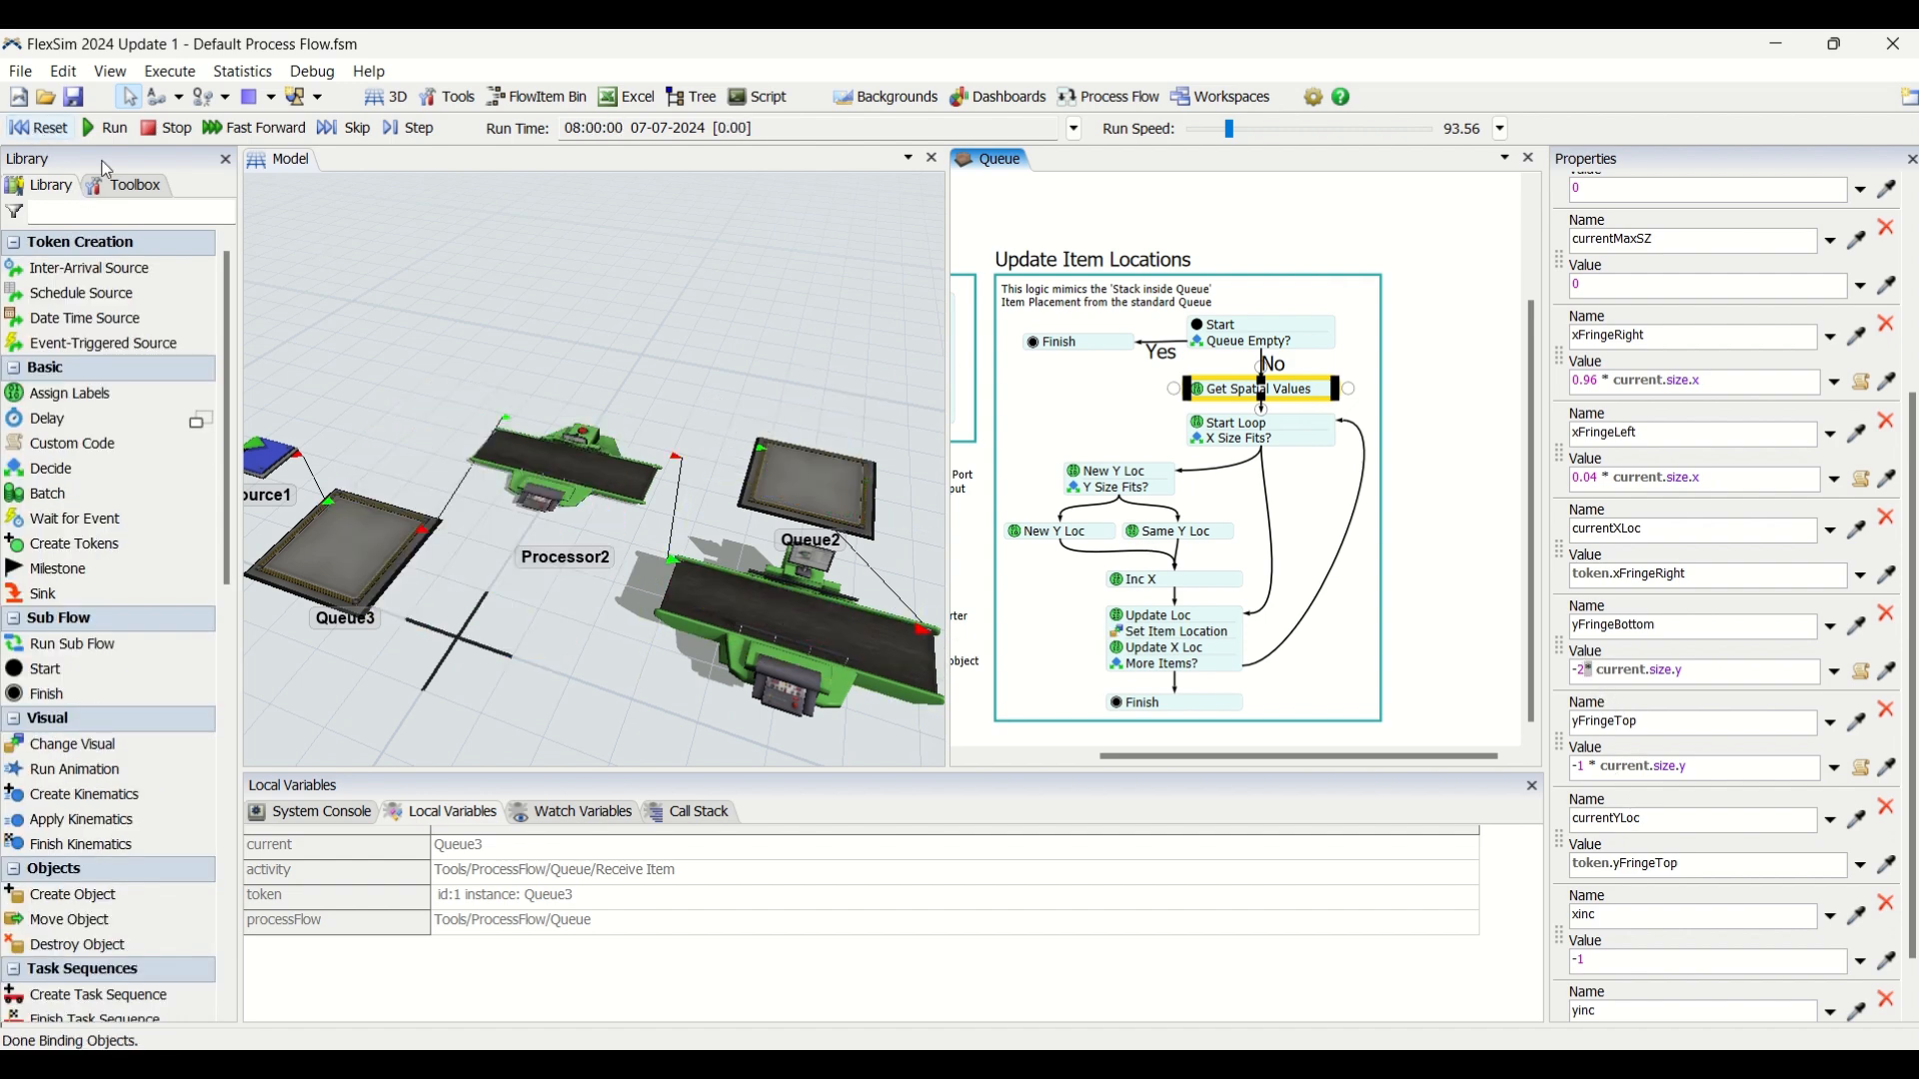
click(1589, 670)
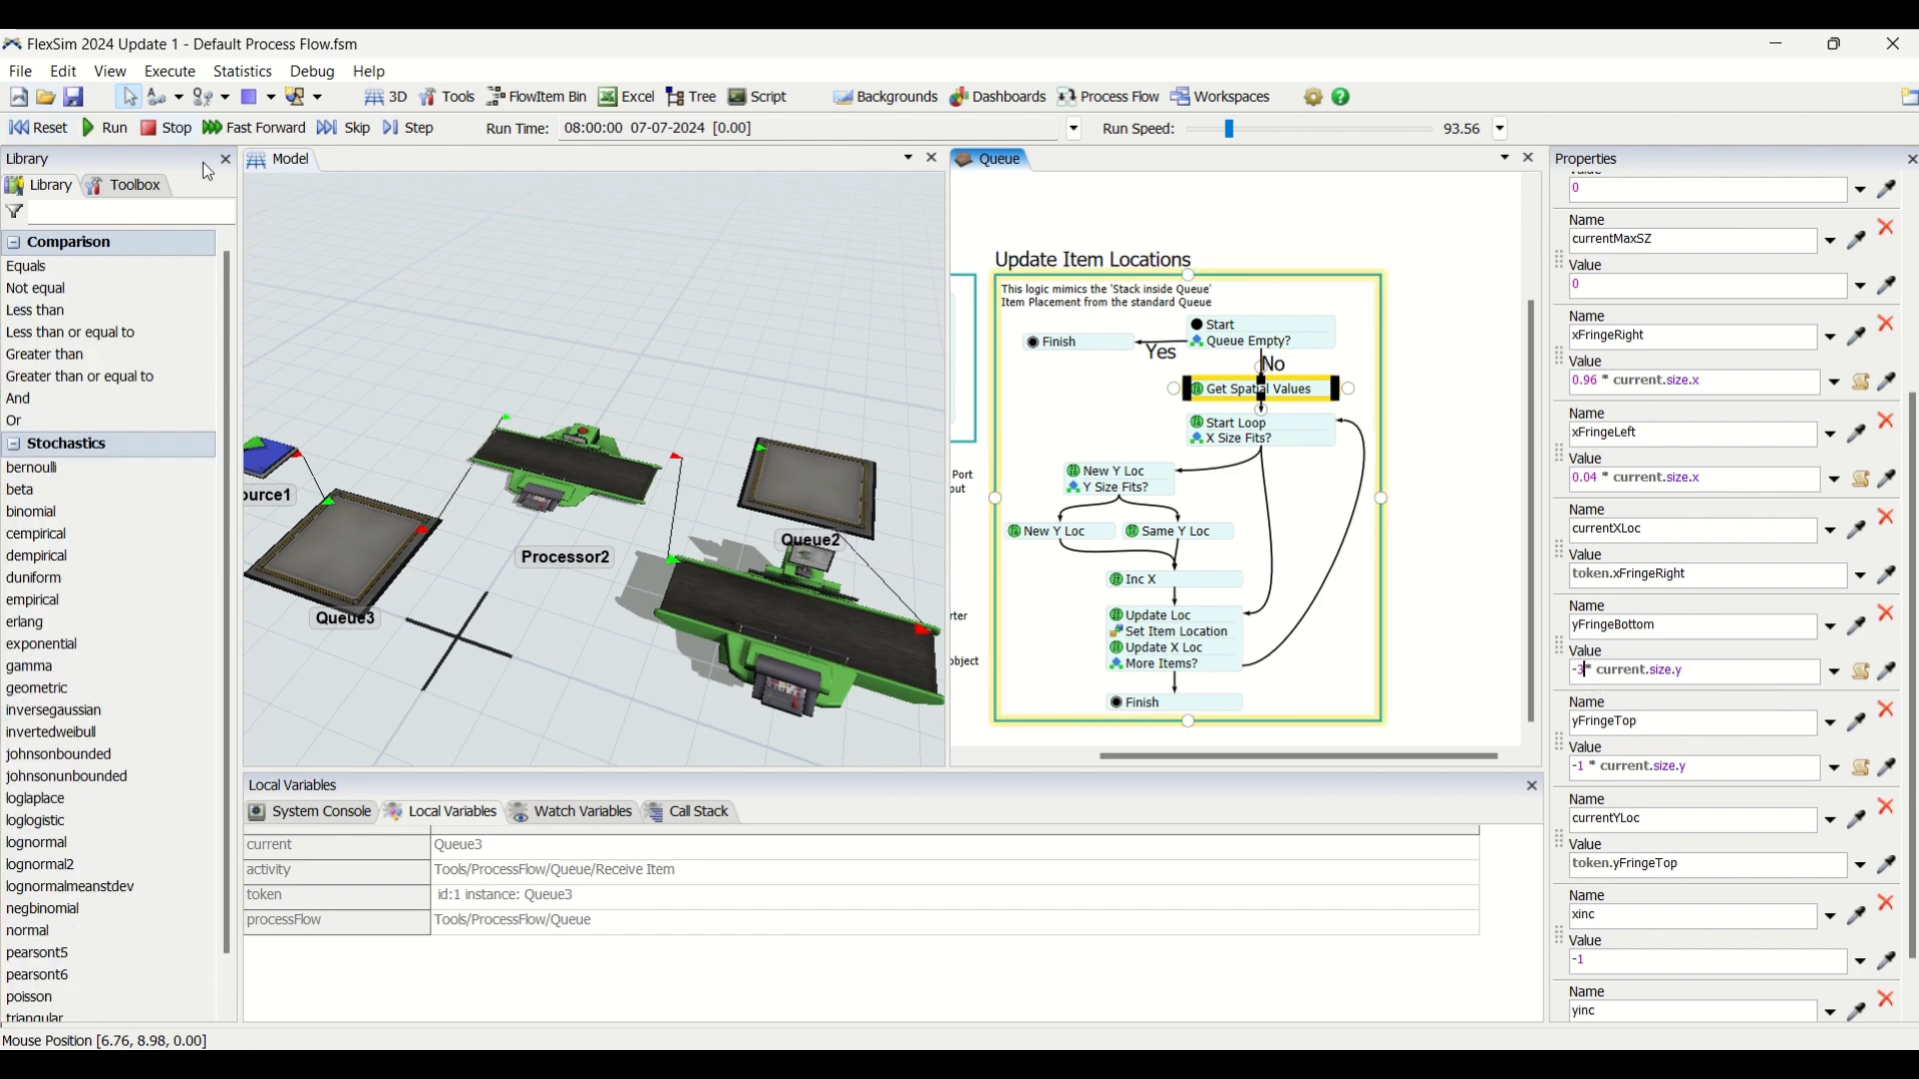
click(107, 128)
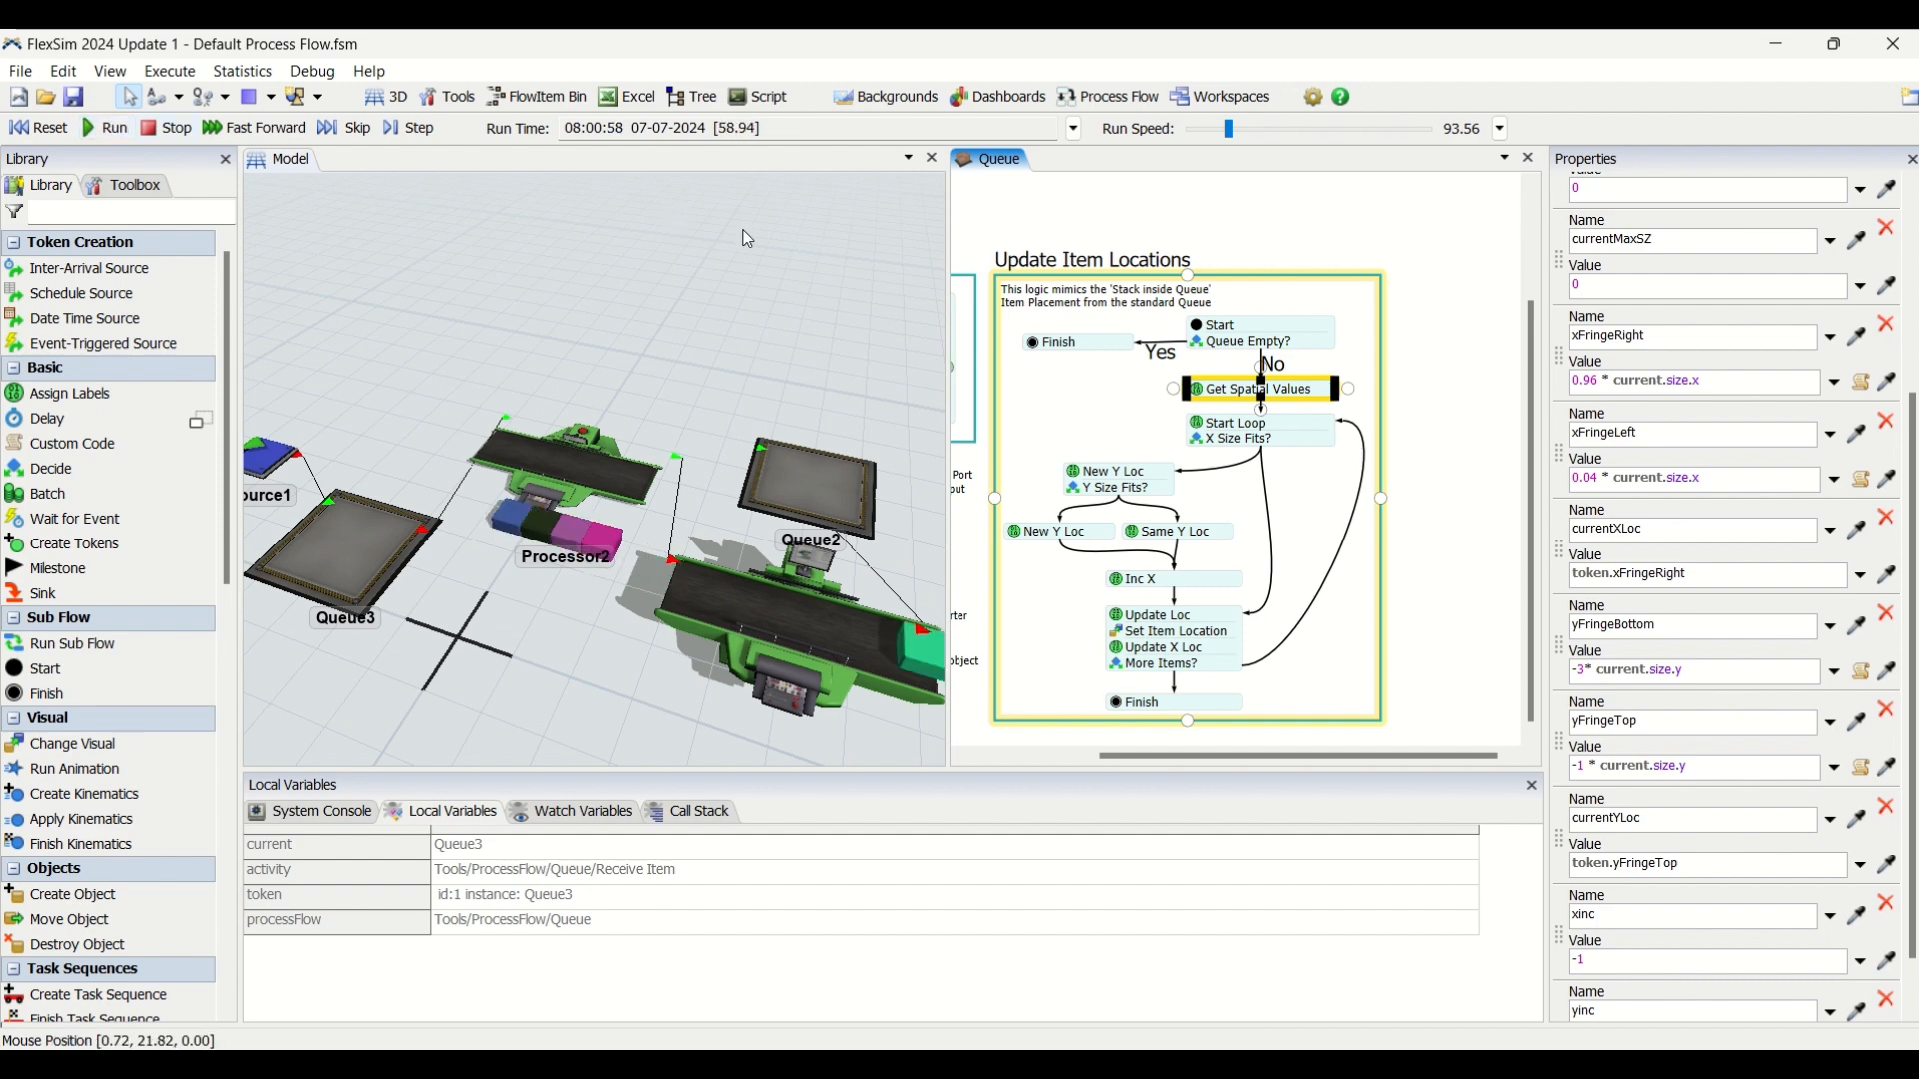
Lower the run speed to 18.49 and inspect the item stacking beside Processor2 in the 3D model.
drag(1230, 130, 1213, 134)
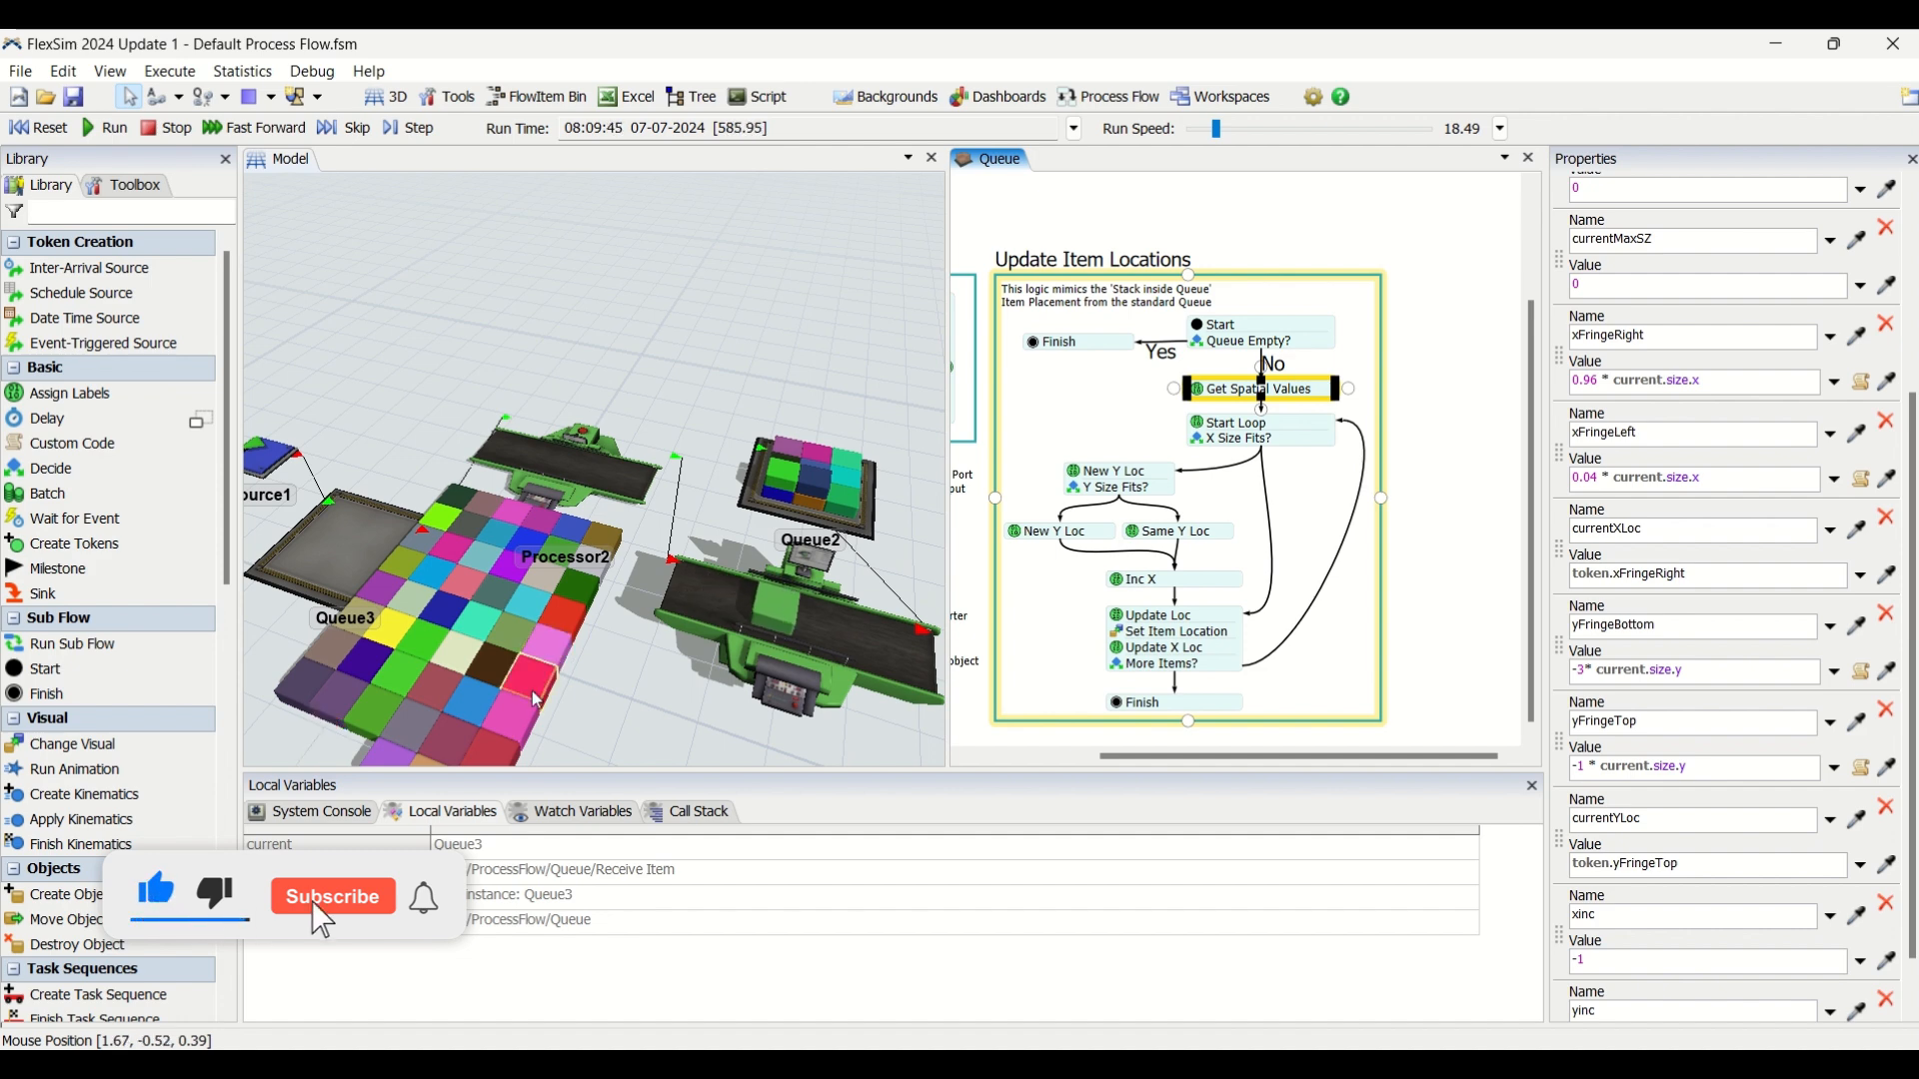
drag(611, 702, 622, 603)
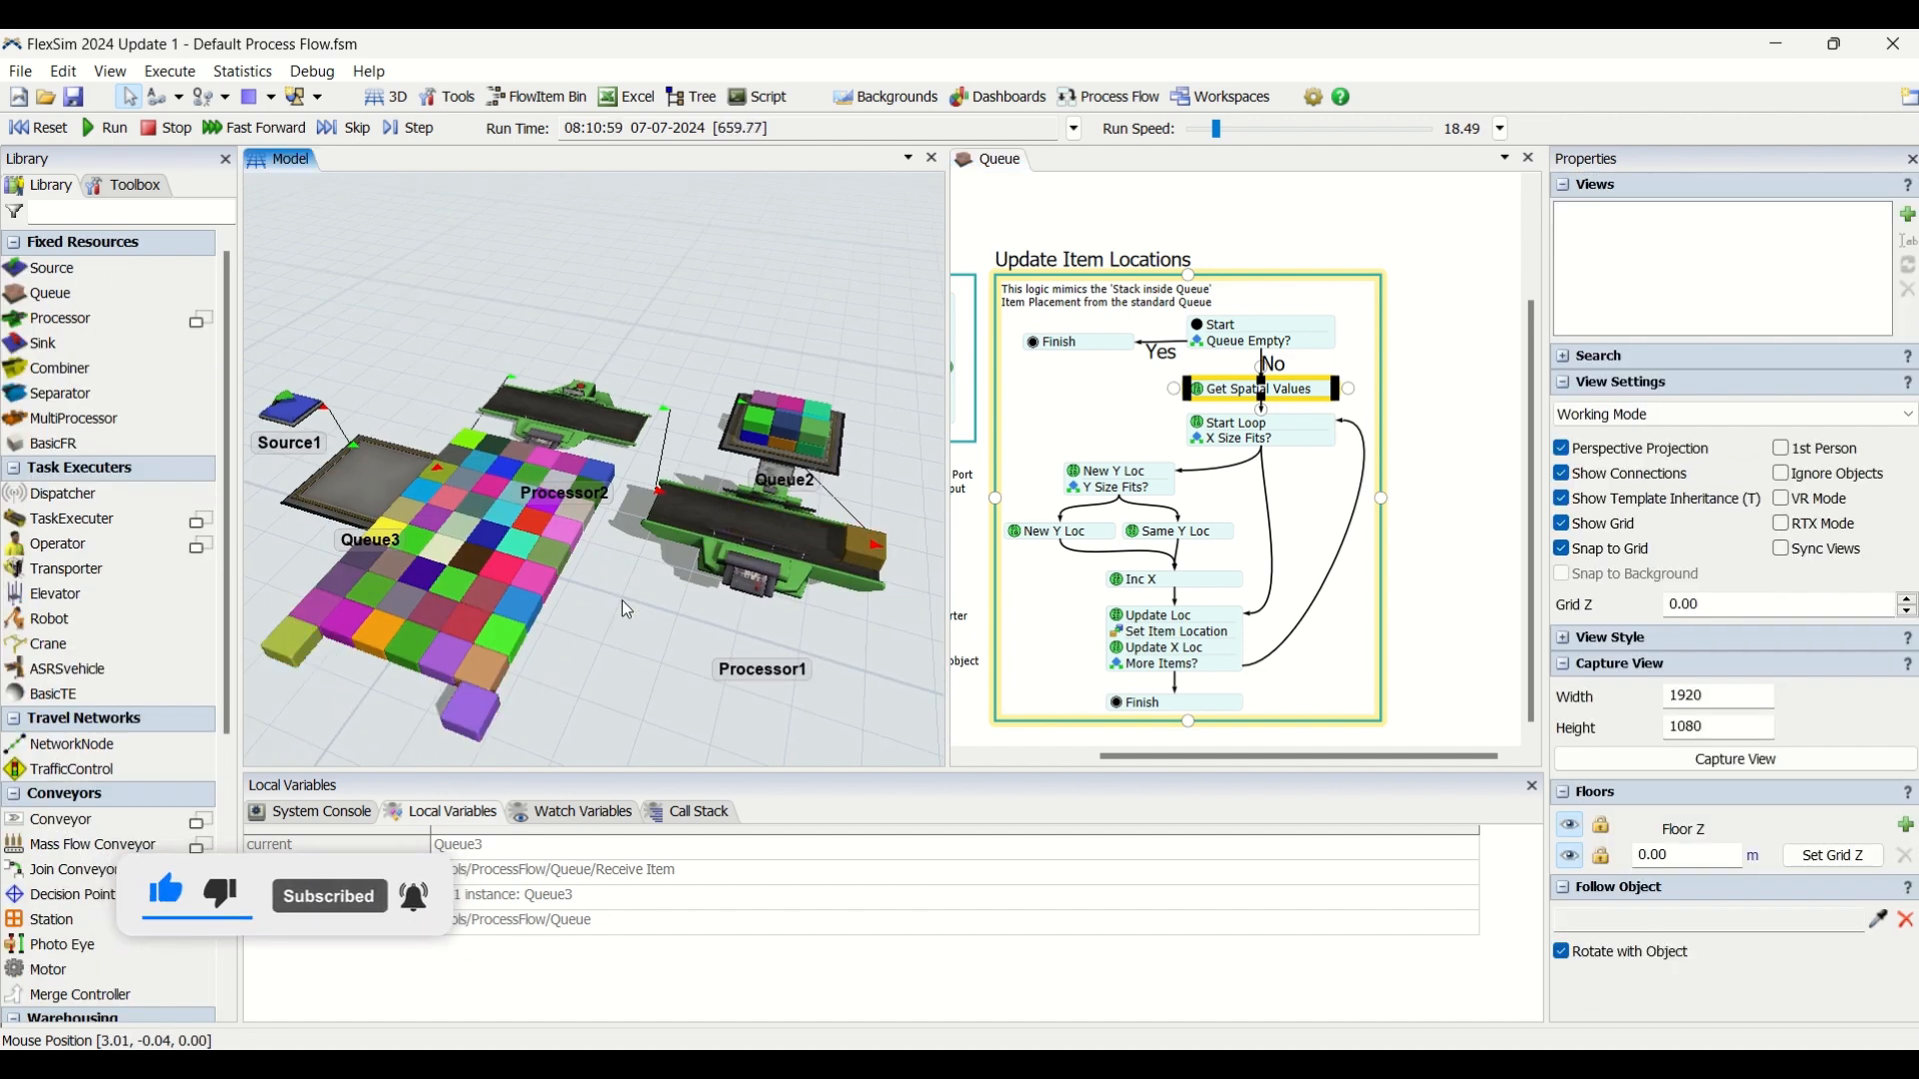
scroll(623, 603, down, 2)
scroll(598, 598, up, 1)
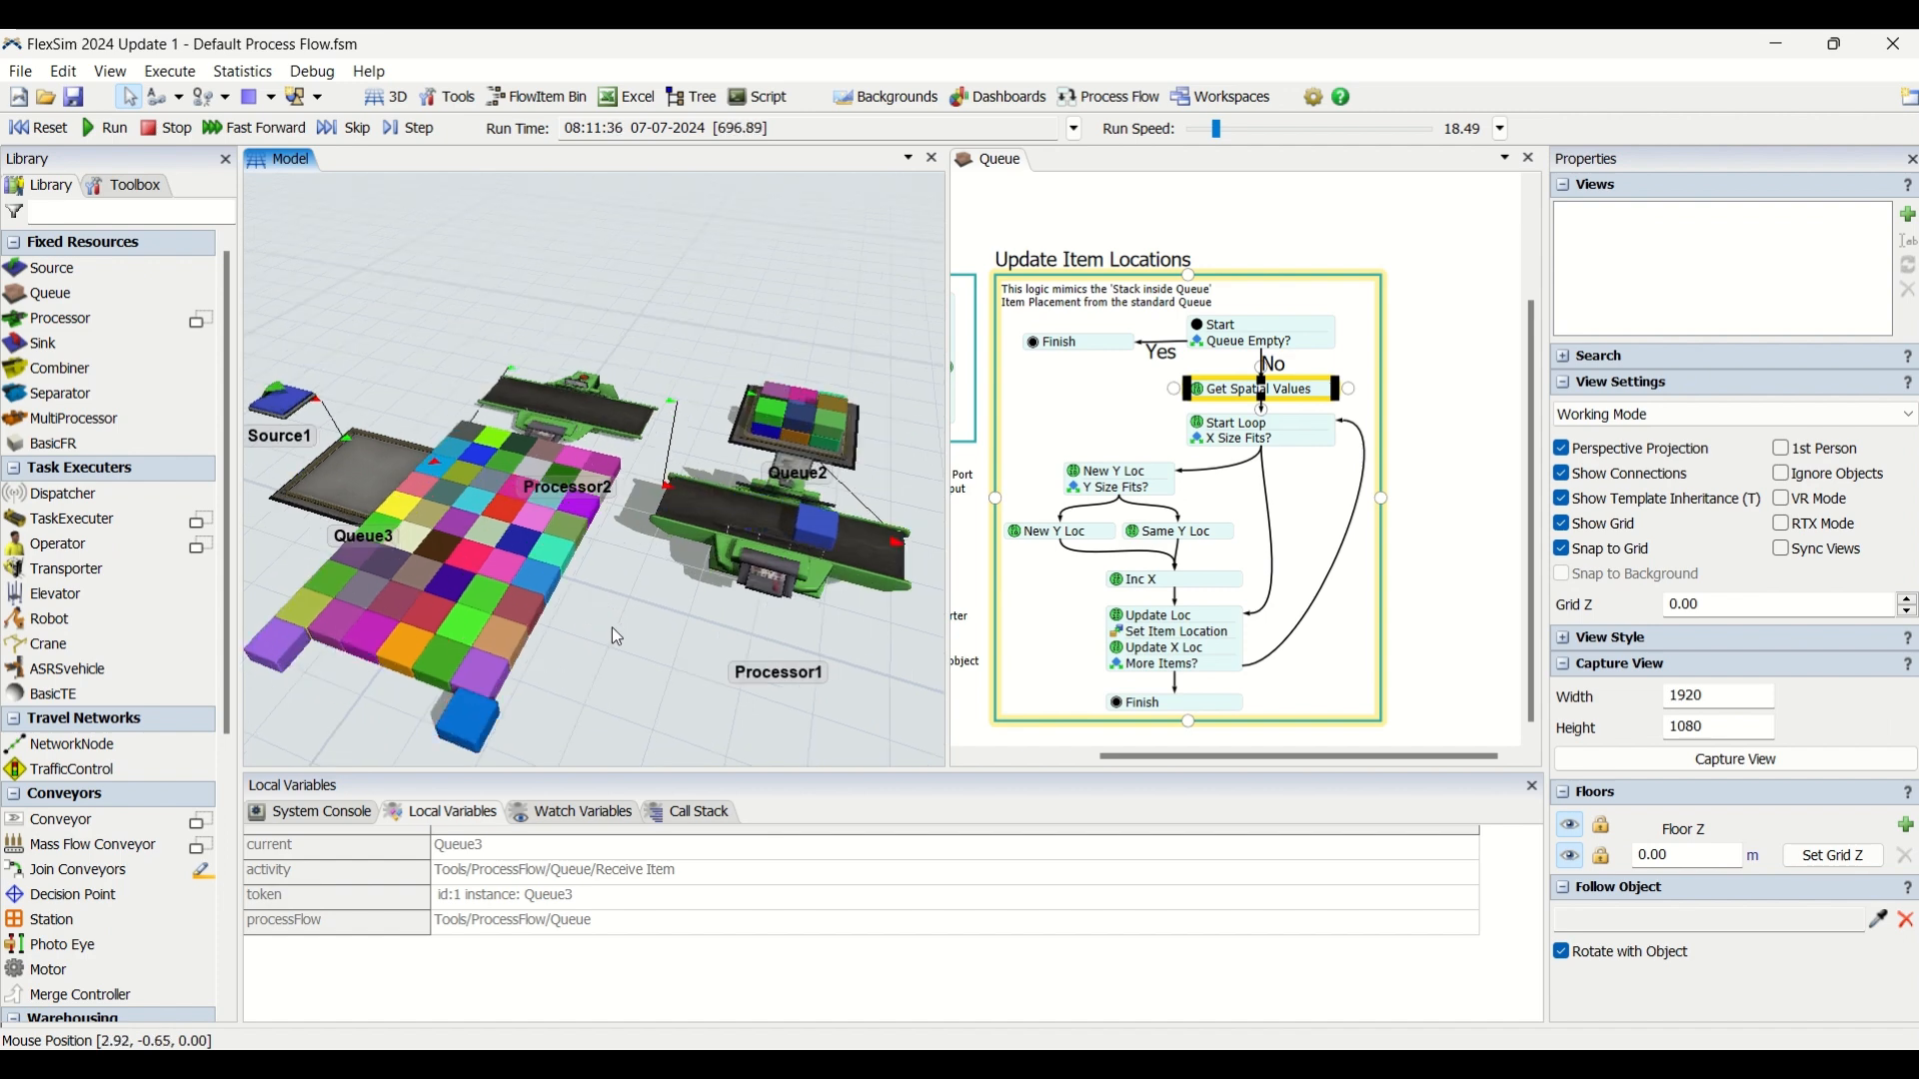
scroll(614, 632, up, 1)
scroll(617, 643, down, 1)
scroll(618, 644, up, 1)
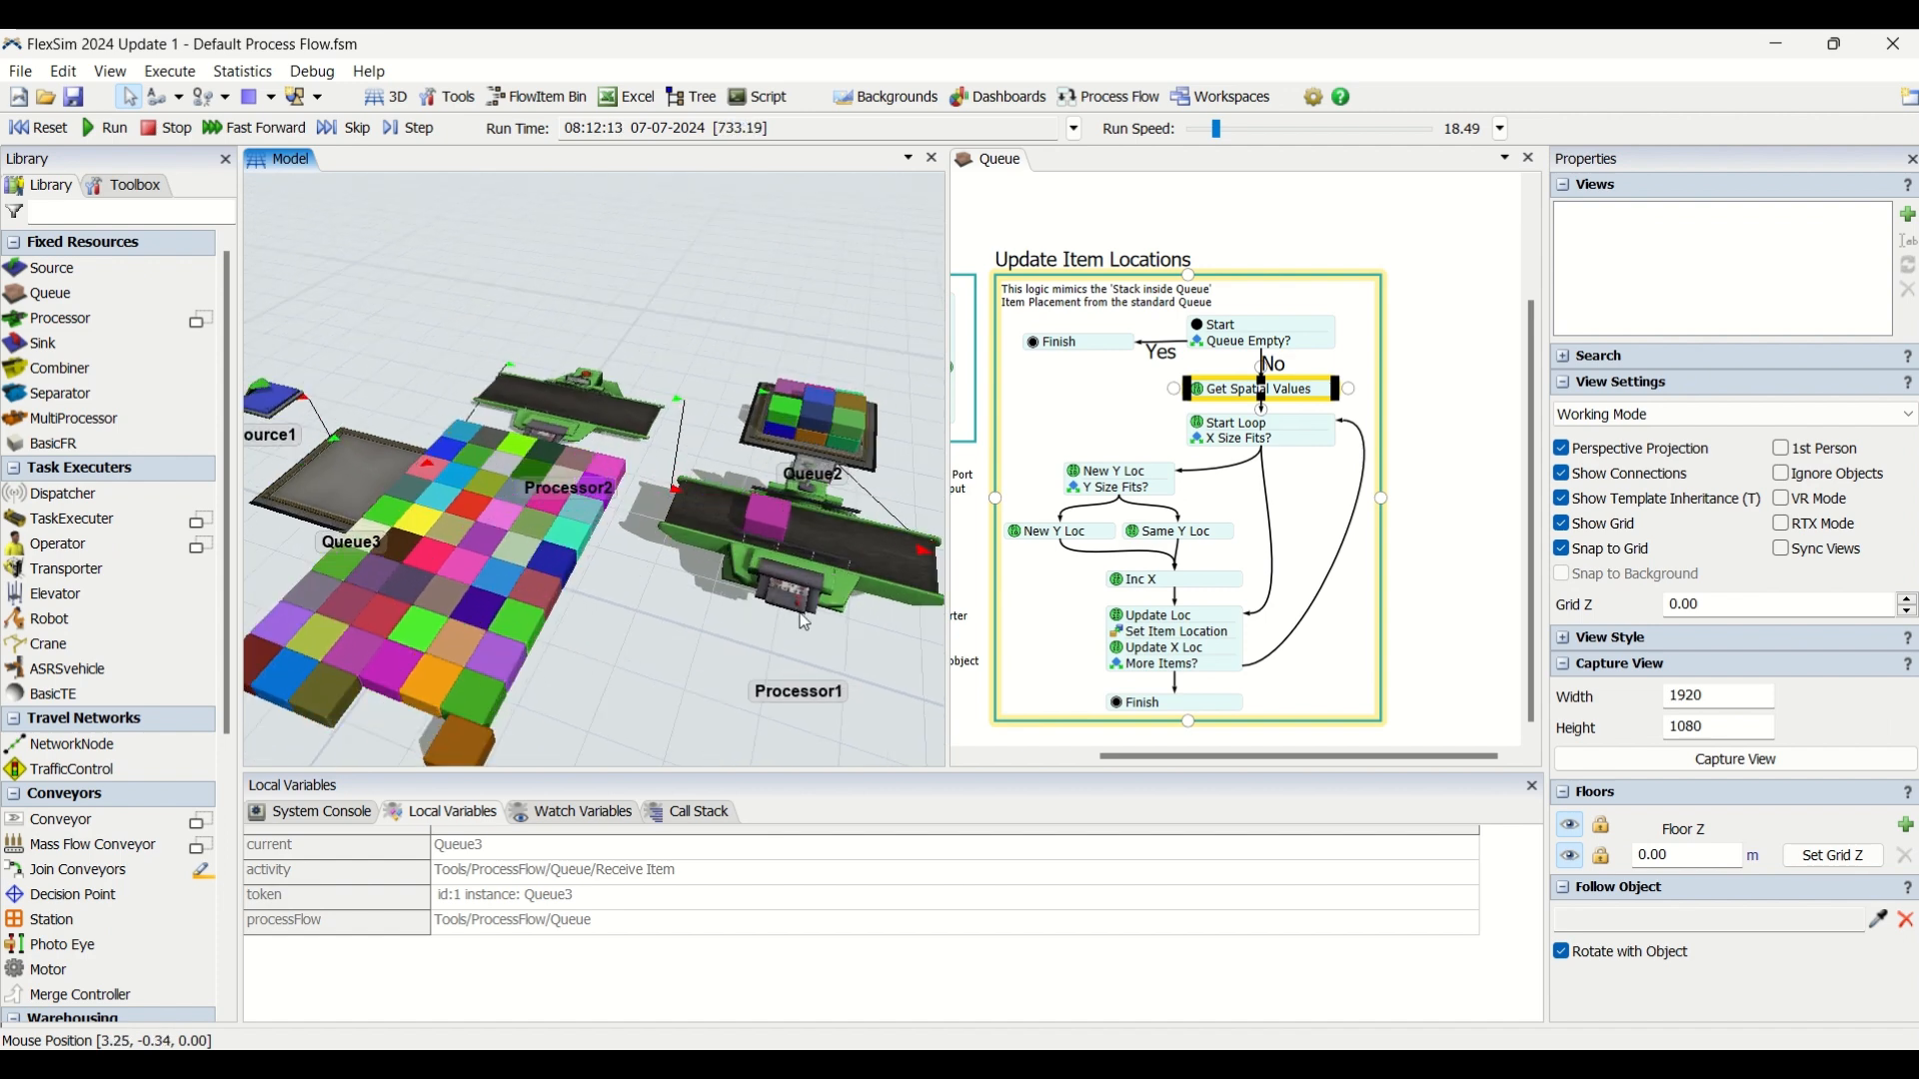
Reselect Get Spatial Values to review its fringe labels while the model runs.
click(1295, 403)
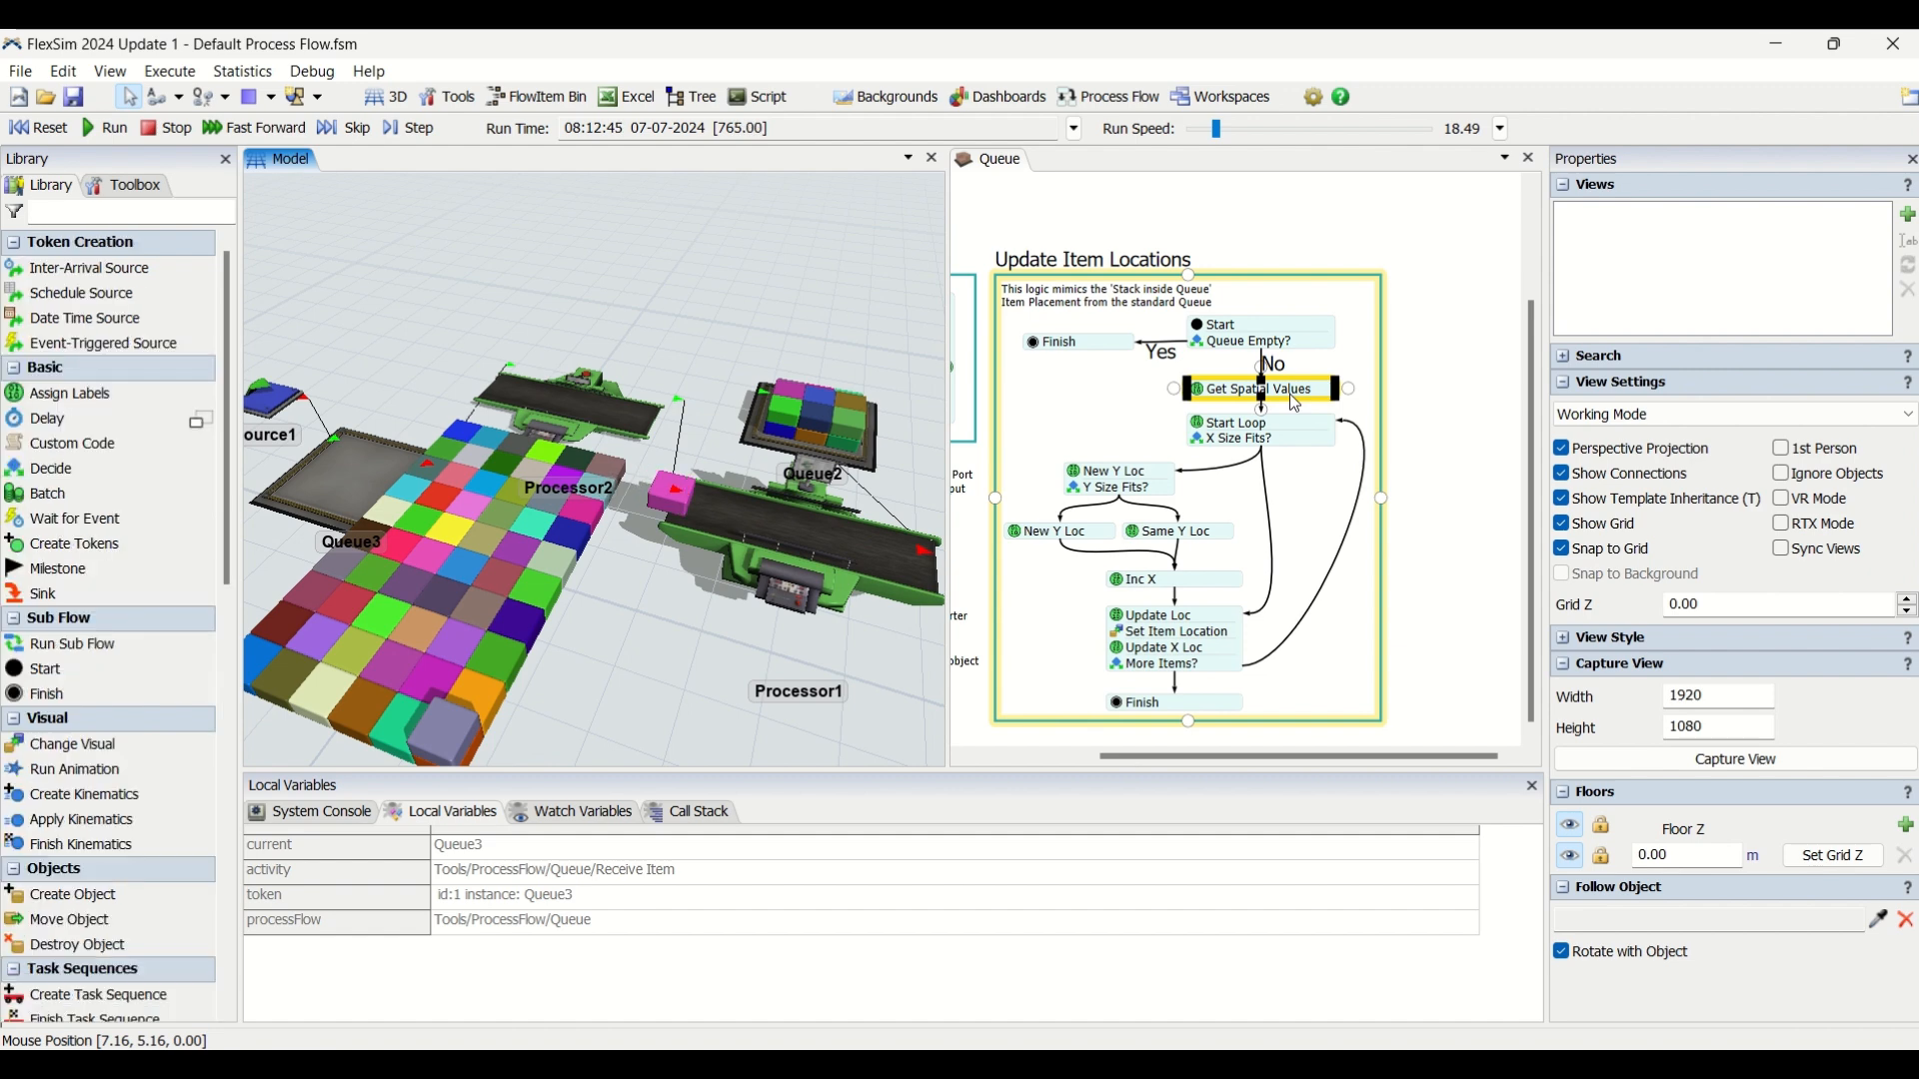
click(1496, 384)
click(1314, 397)
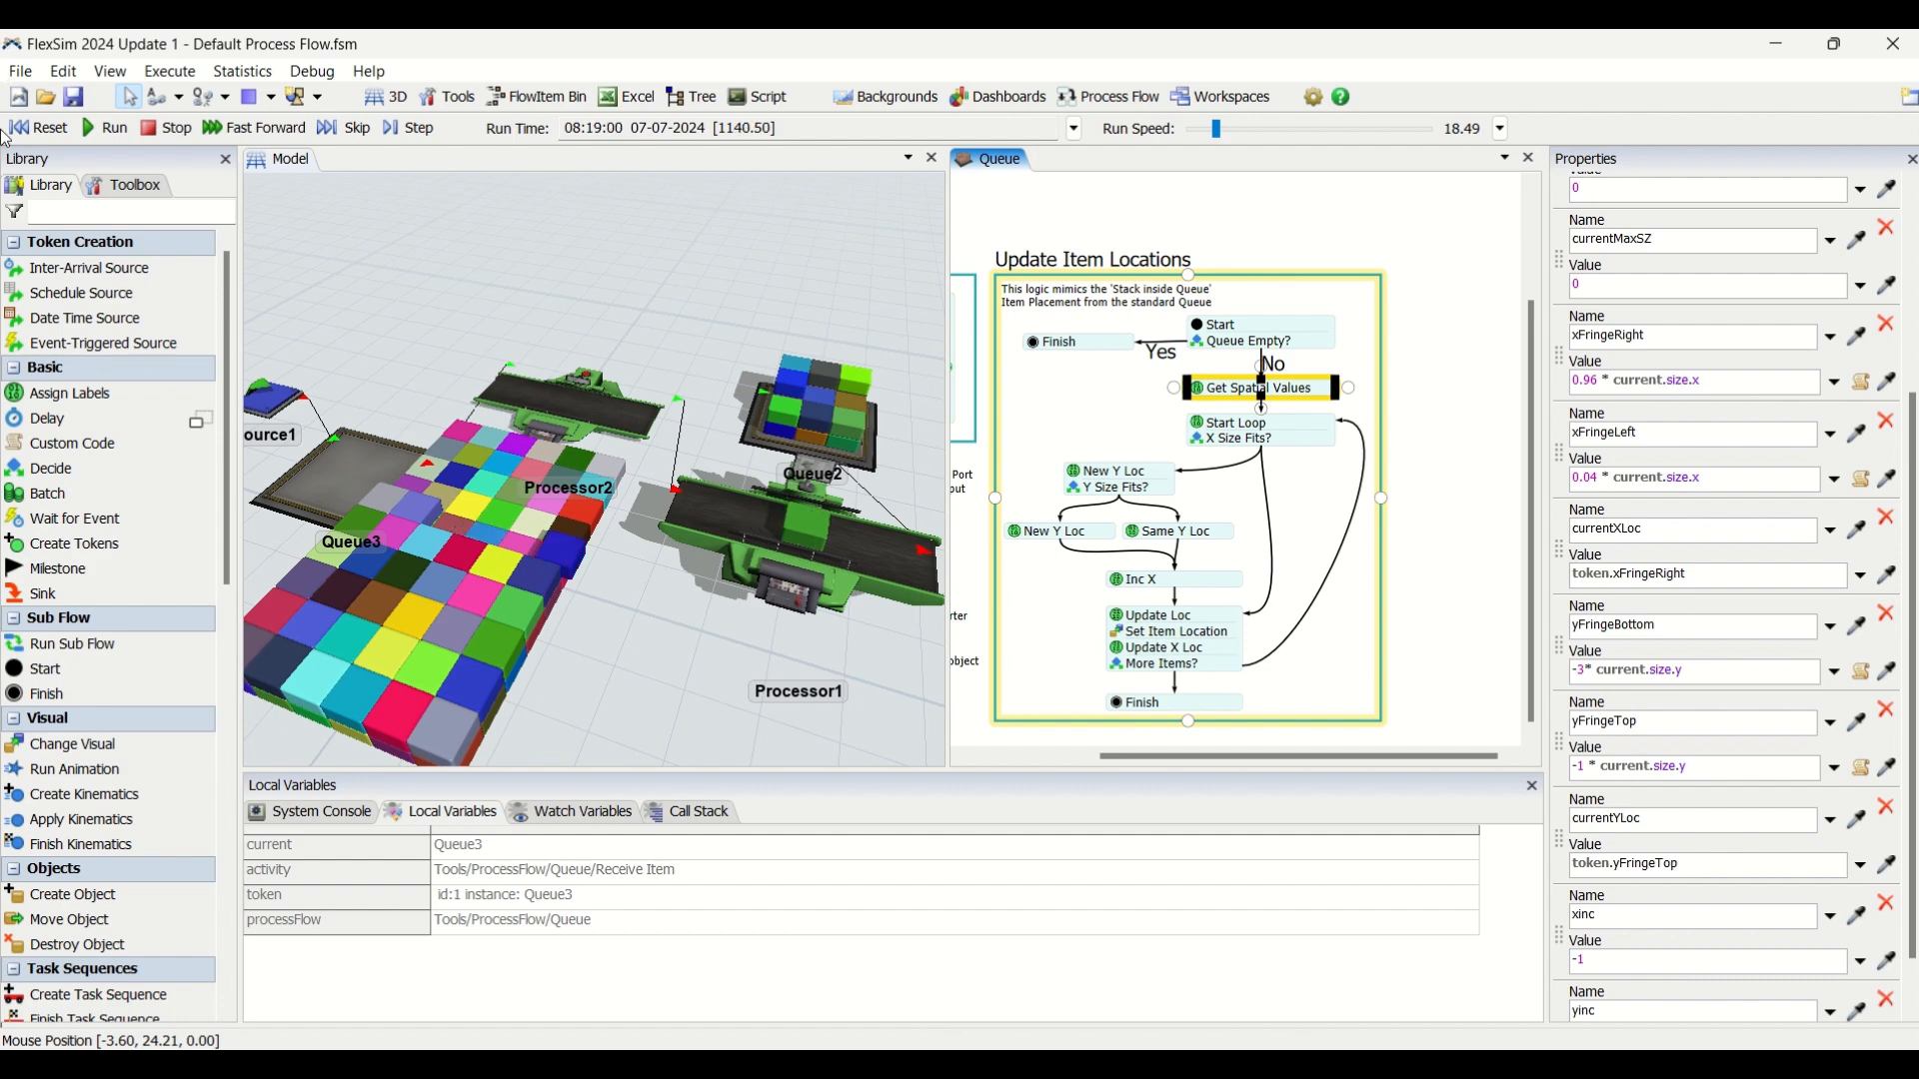
Reset the model, set yFringeBottom to -0.96* current.size.y and yFringeTop to -0.04 * current.size.y, and run the simulation at speed 60.69.
click(38, 127)
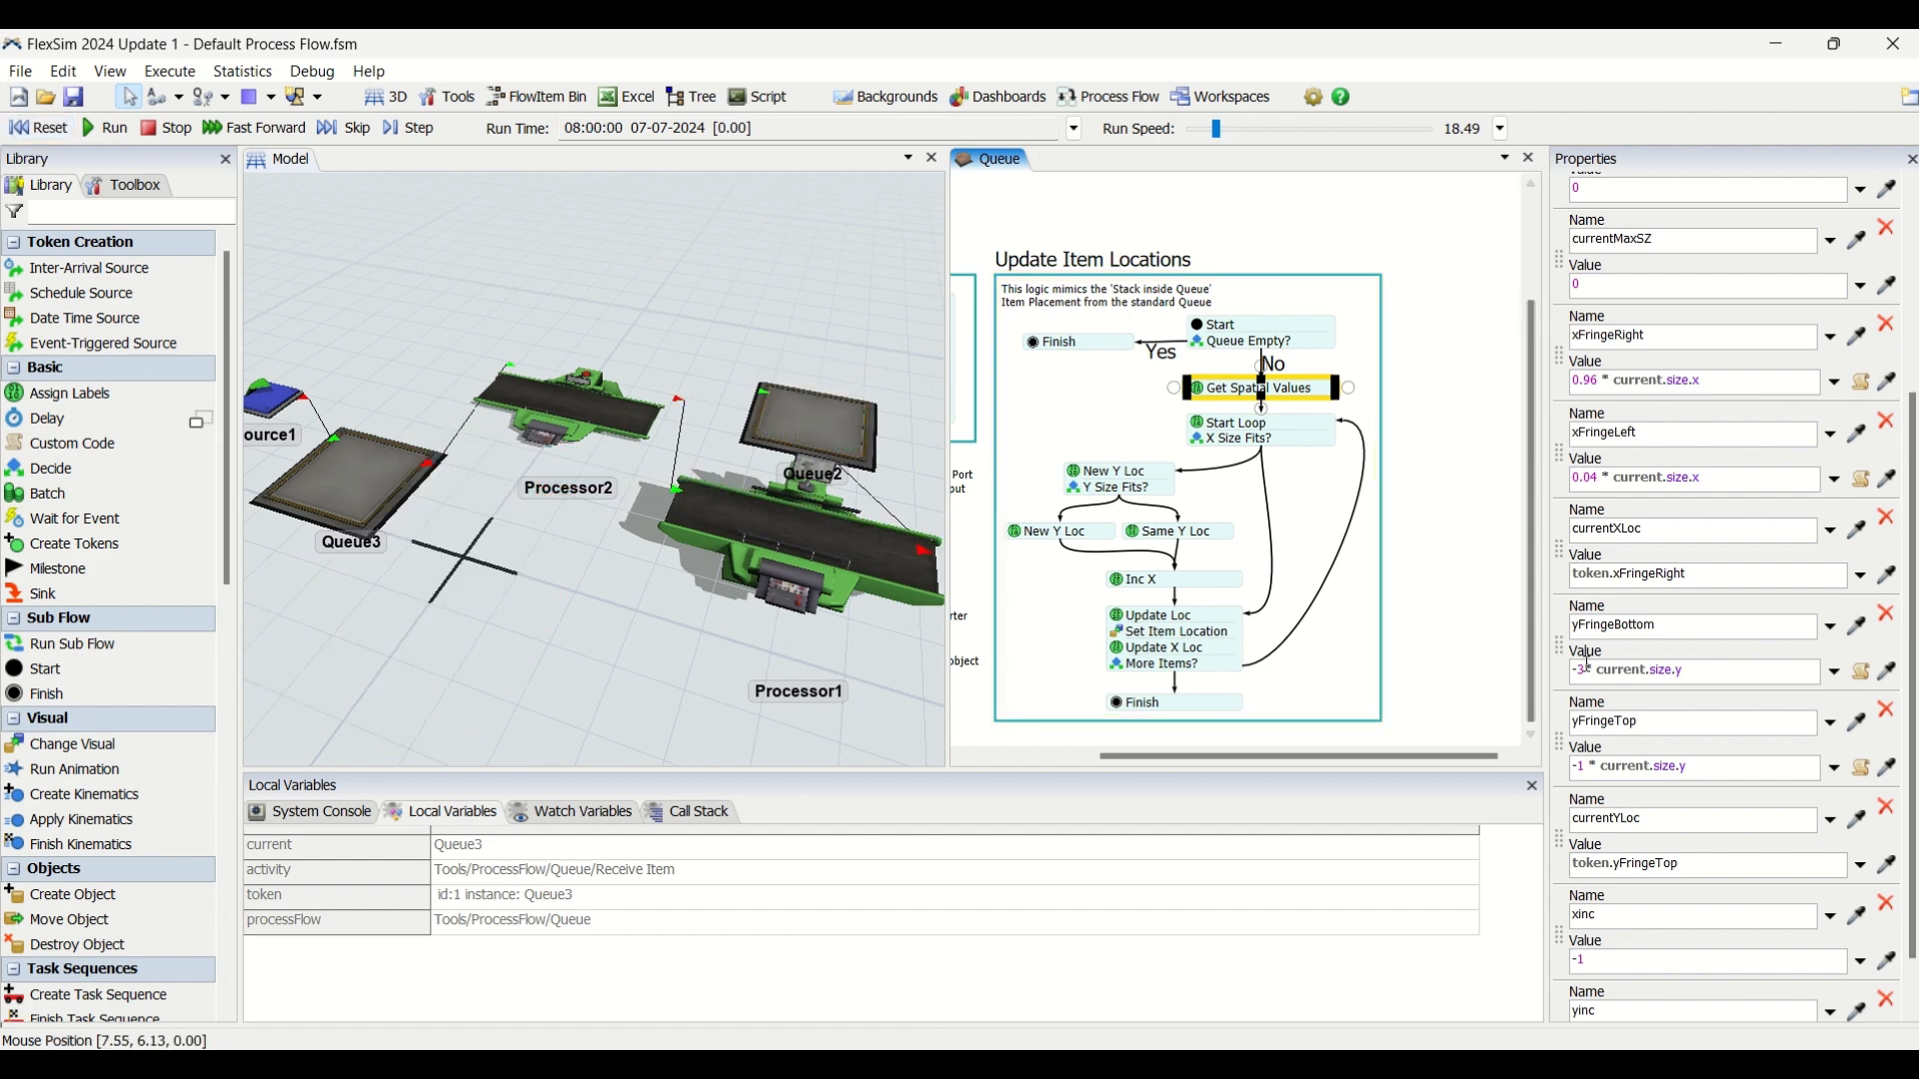
click(1743, 671)
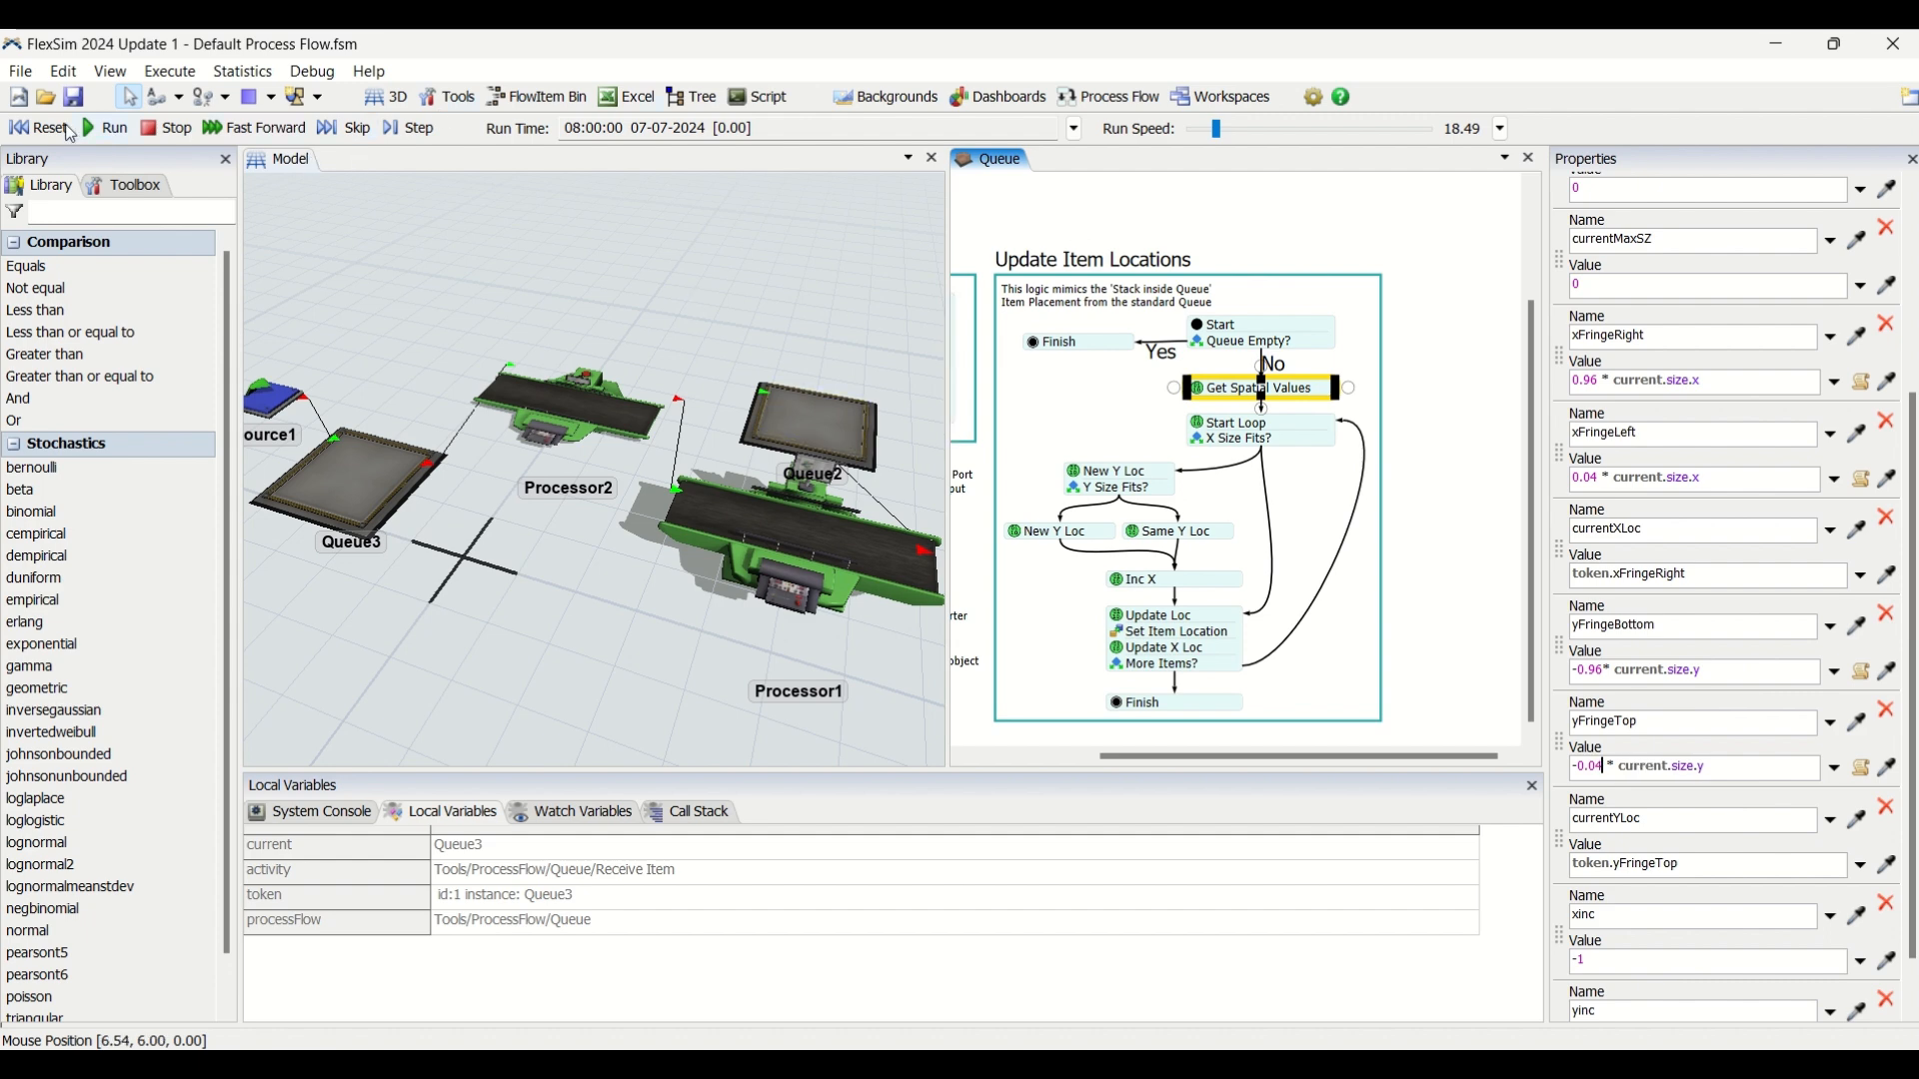
click(62, 130)
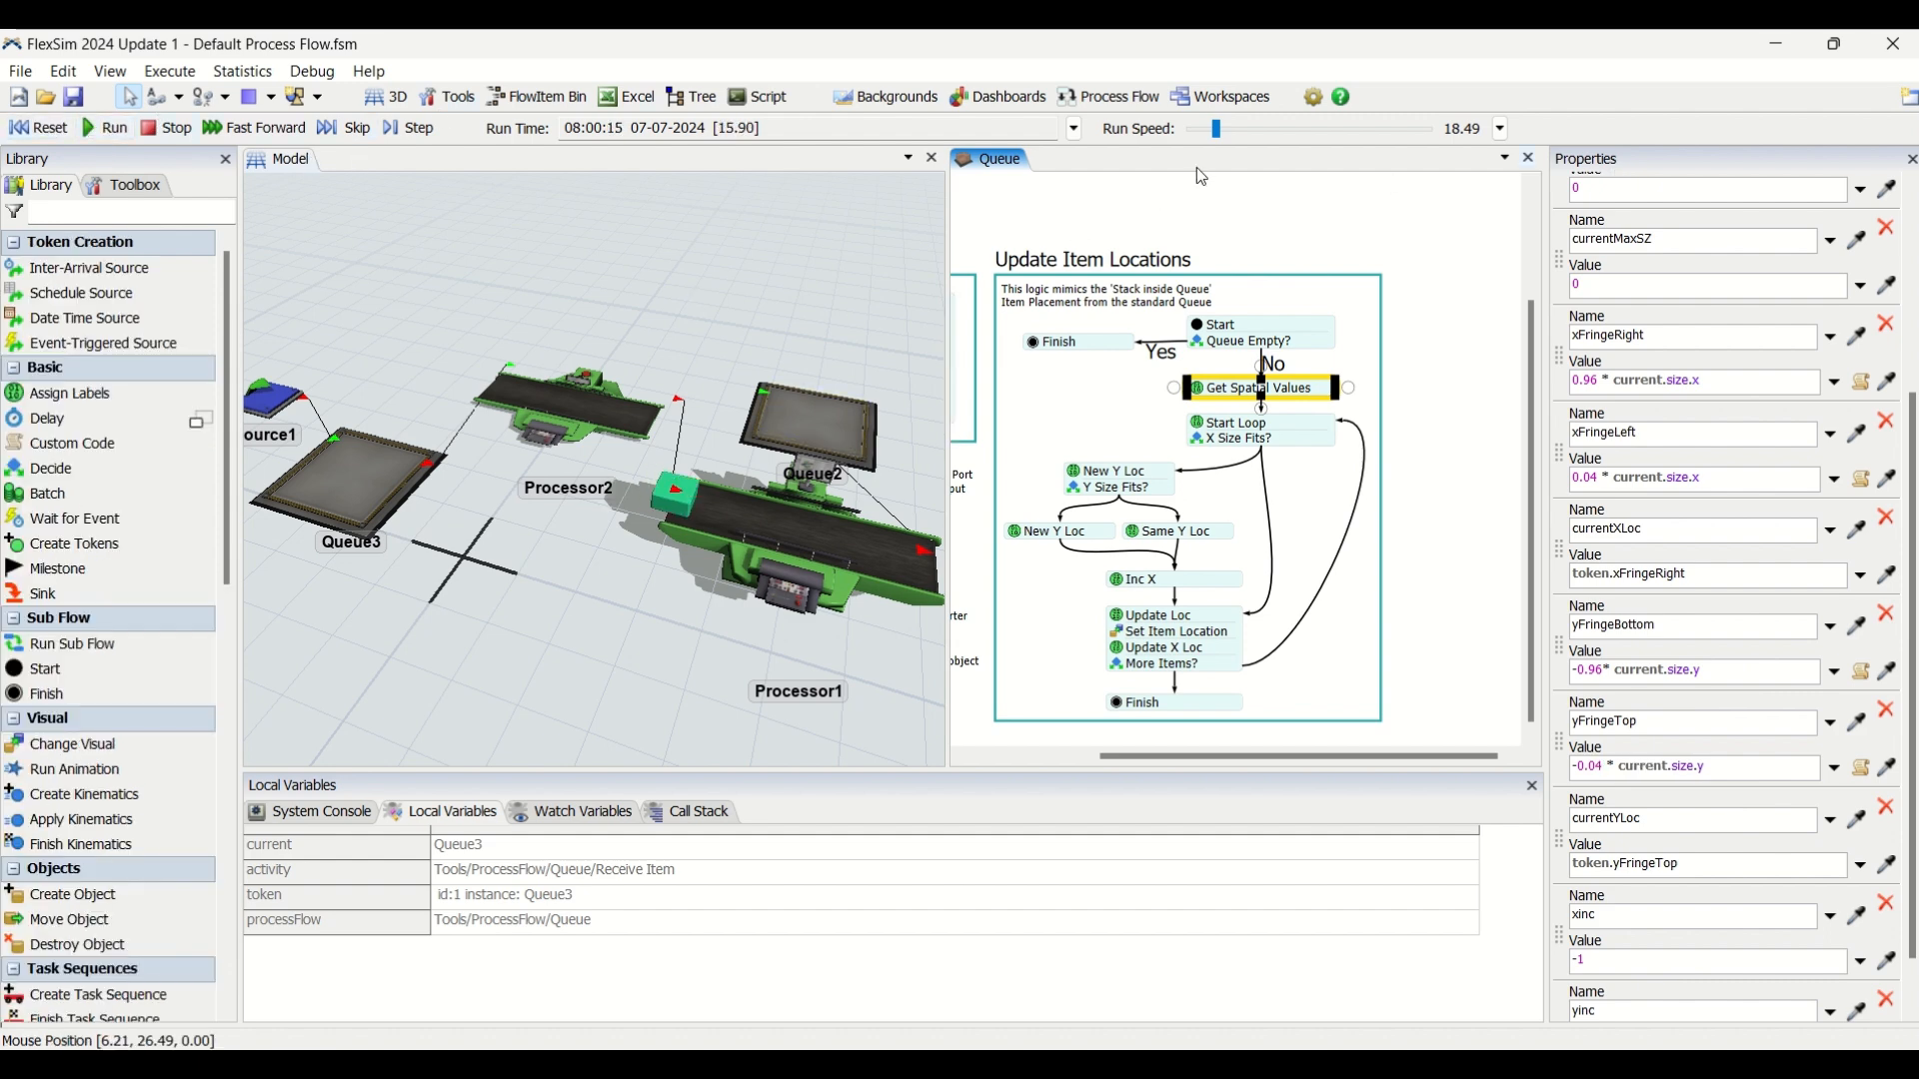
drag(1217, 130, 1225, 130)
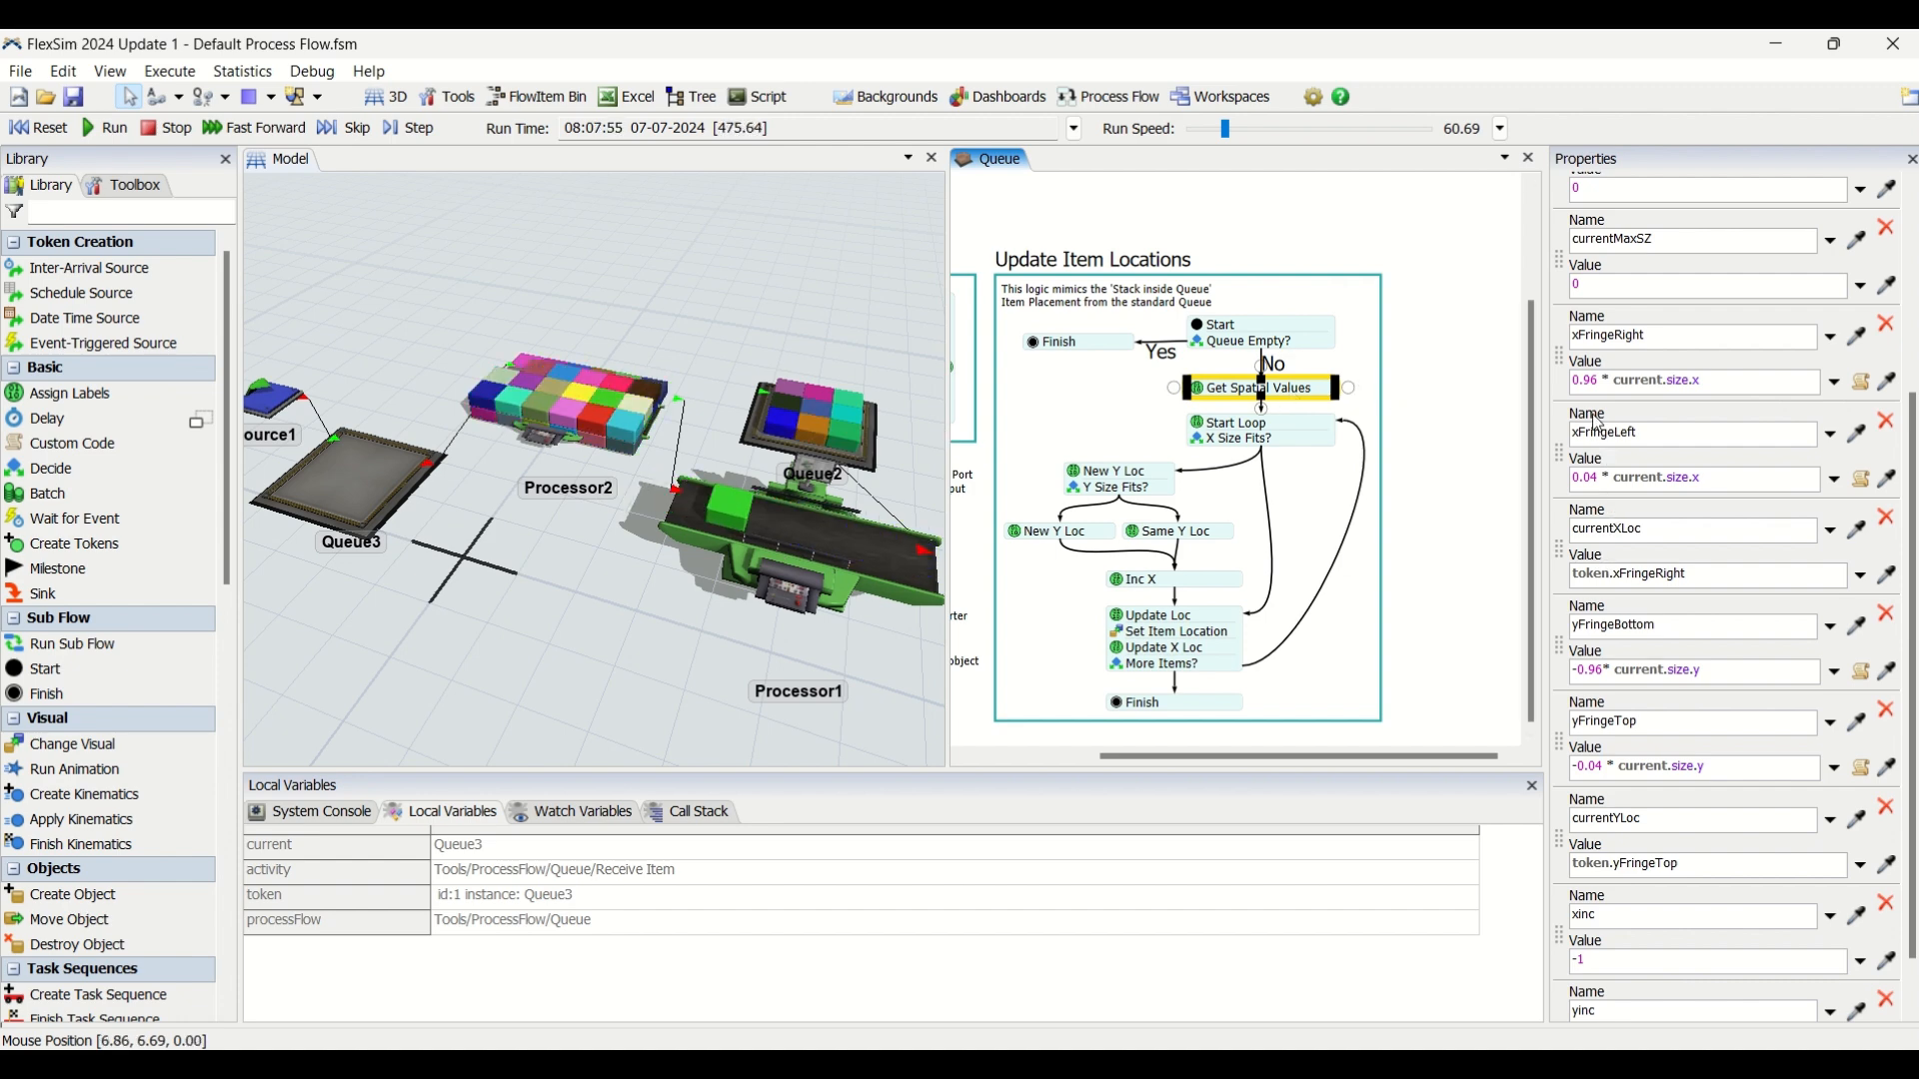
Reset the model, set xFringeRight to 2 * current.size.x and xFringeLeft to 1 * current.size.x in Get Spatial Values, and run the simulation.
click(42, 128)
click(1599, 389)
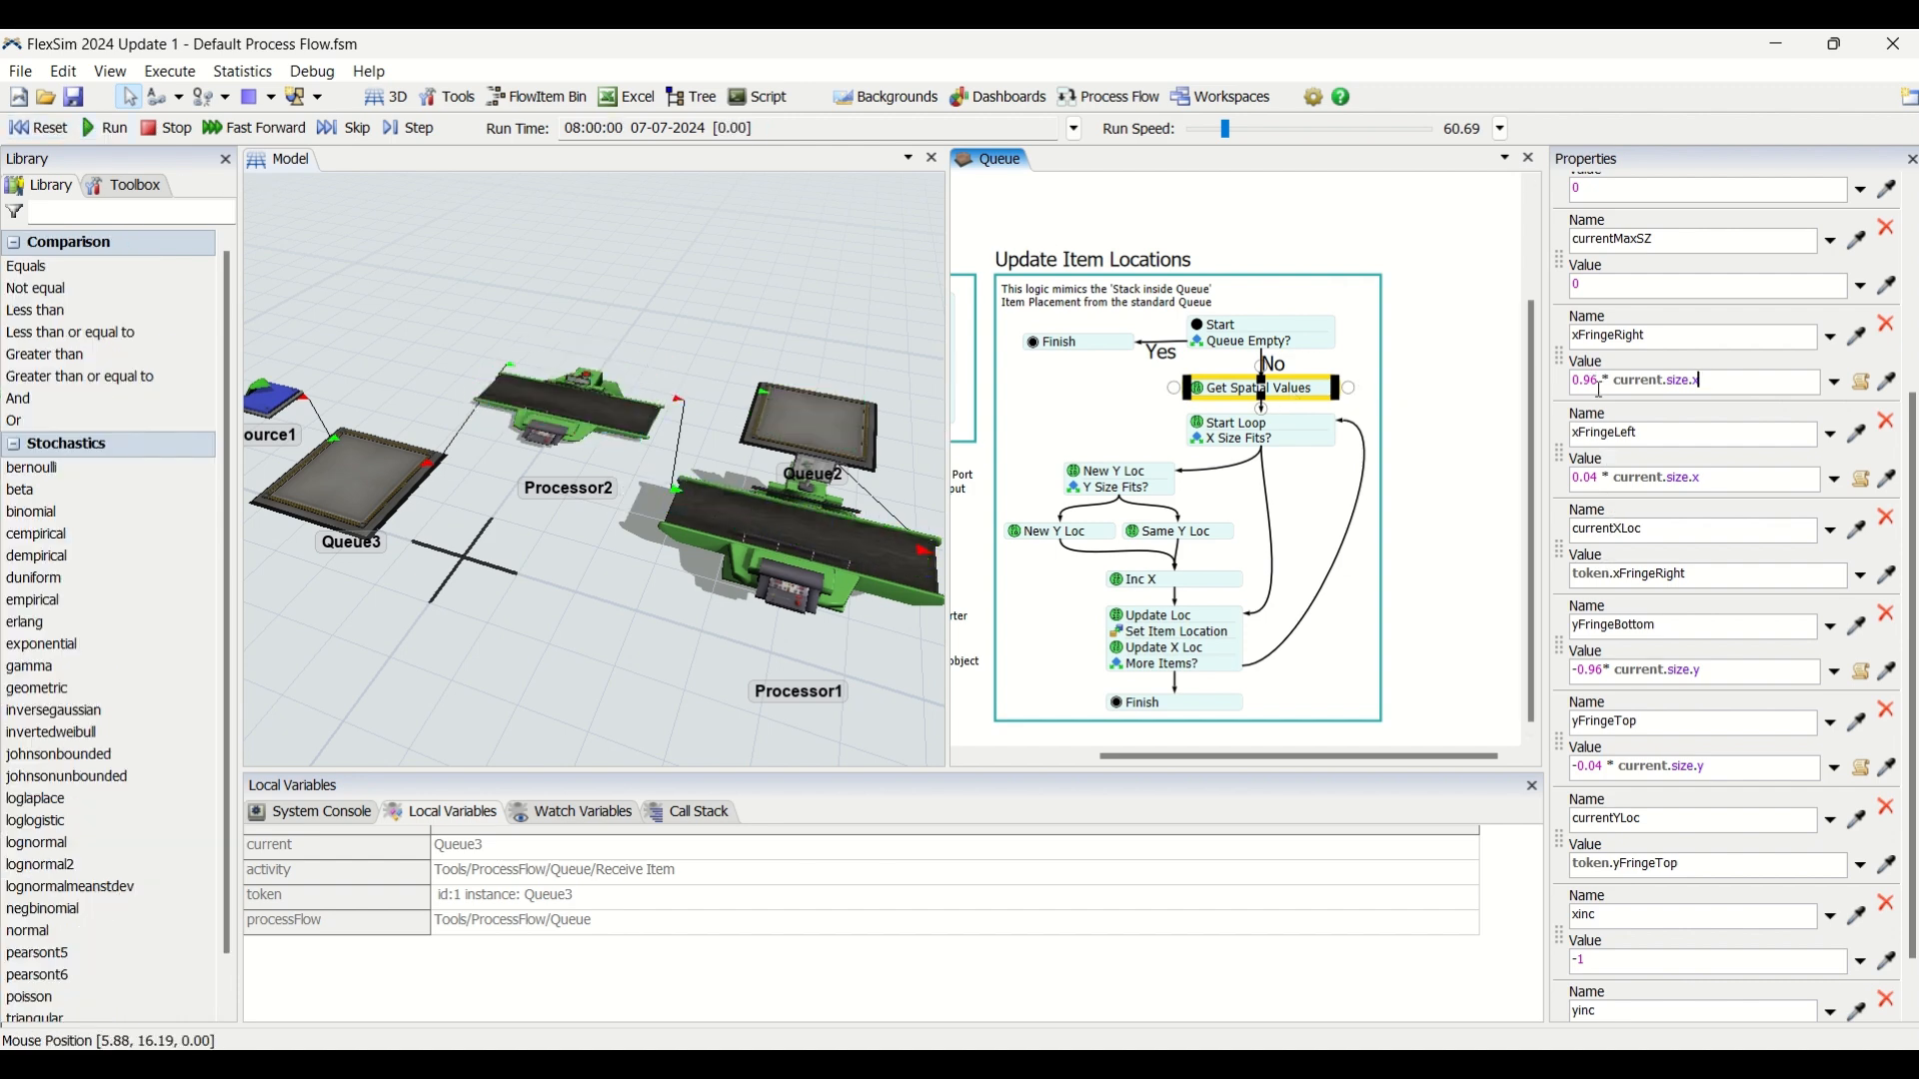
click(1600, 381)
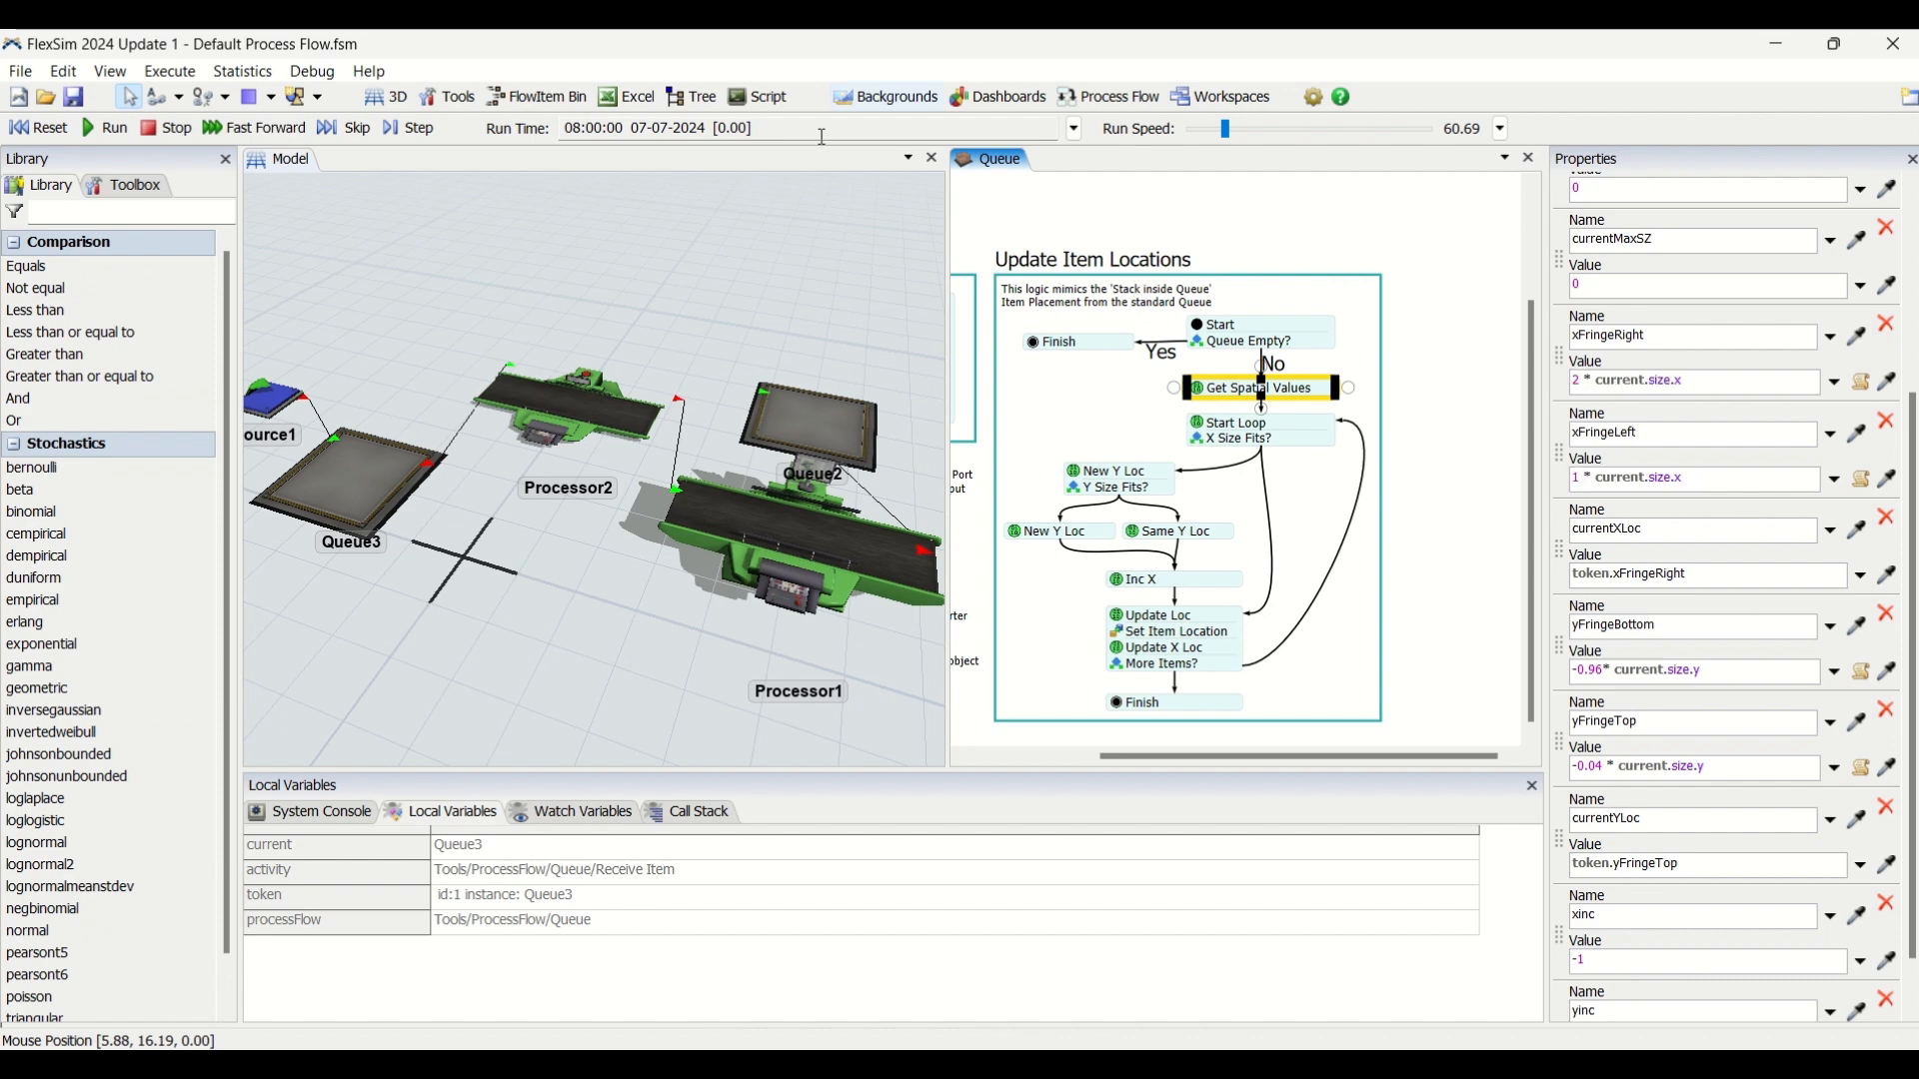
click(32, 132)
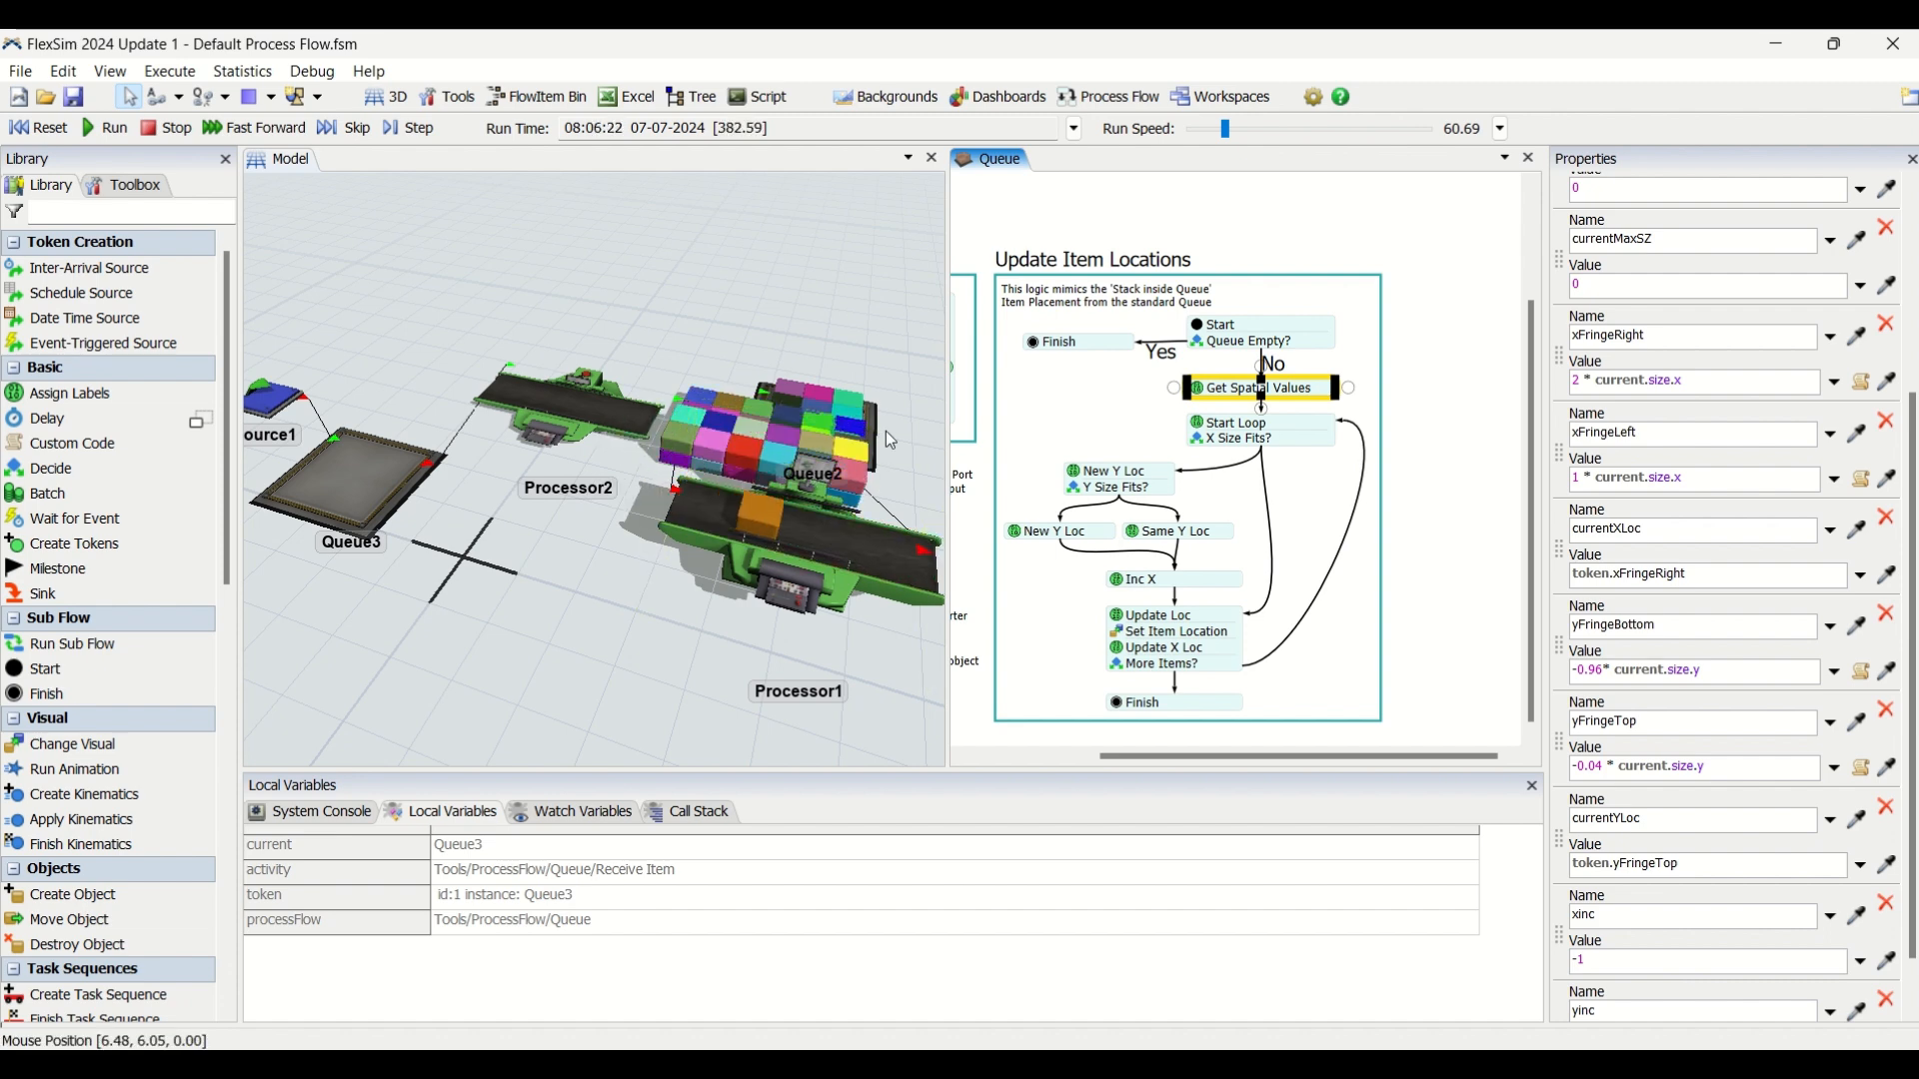
Inspect the shifted item stack beside Processor2 in the 3D model and return to the Get Spatial Values labels.
click(775, 312)
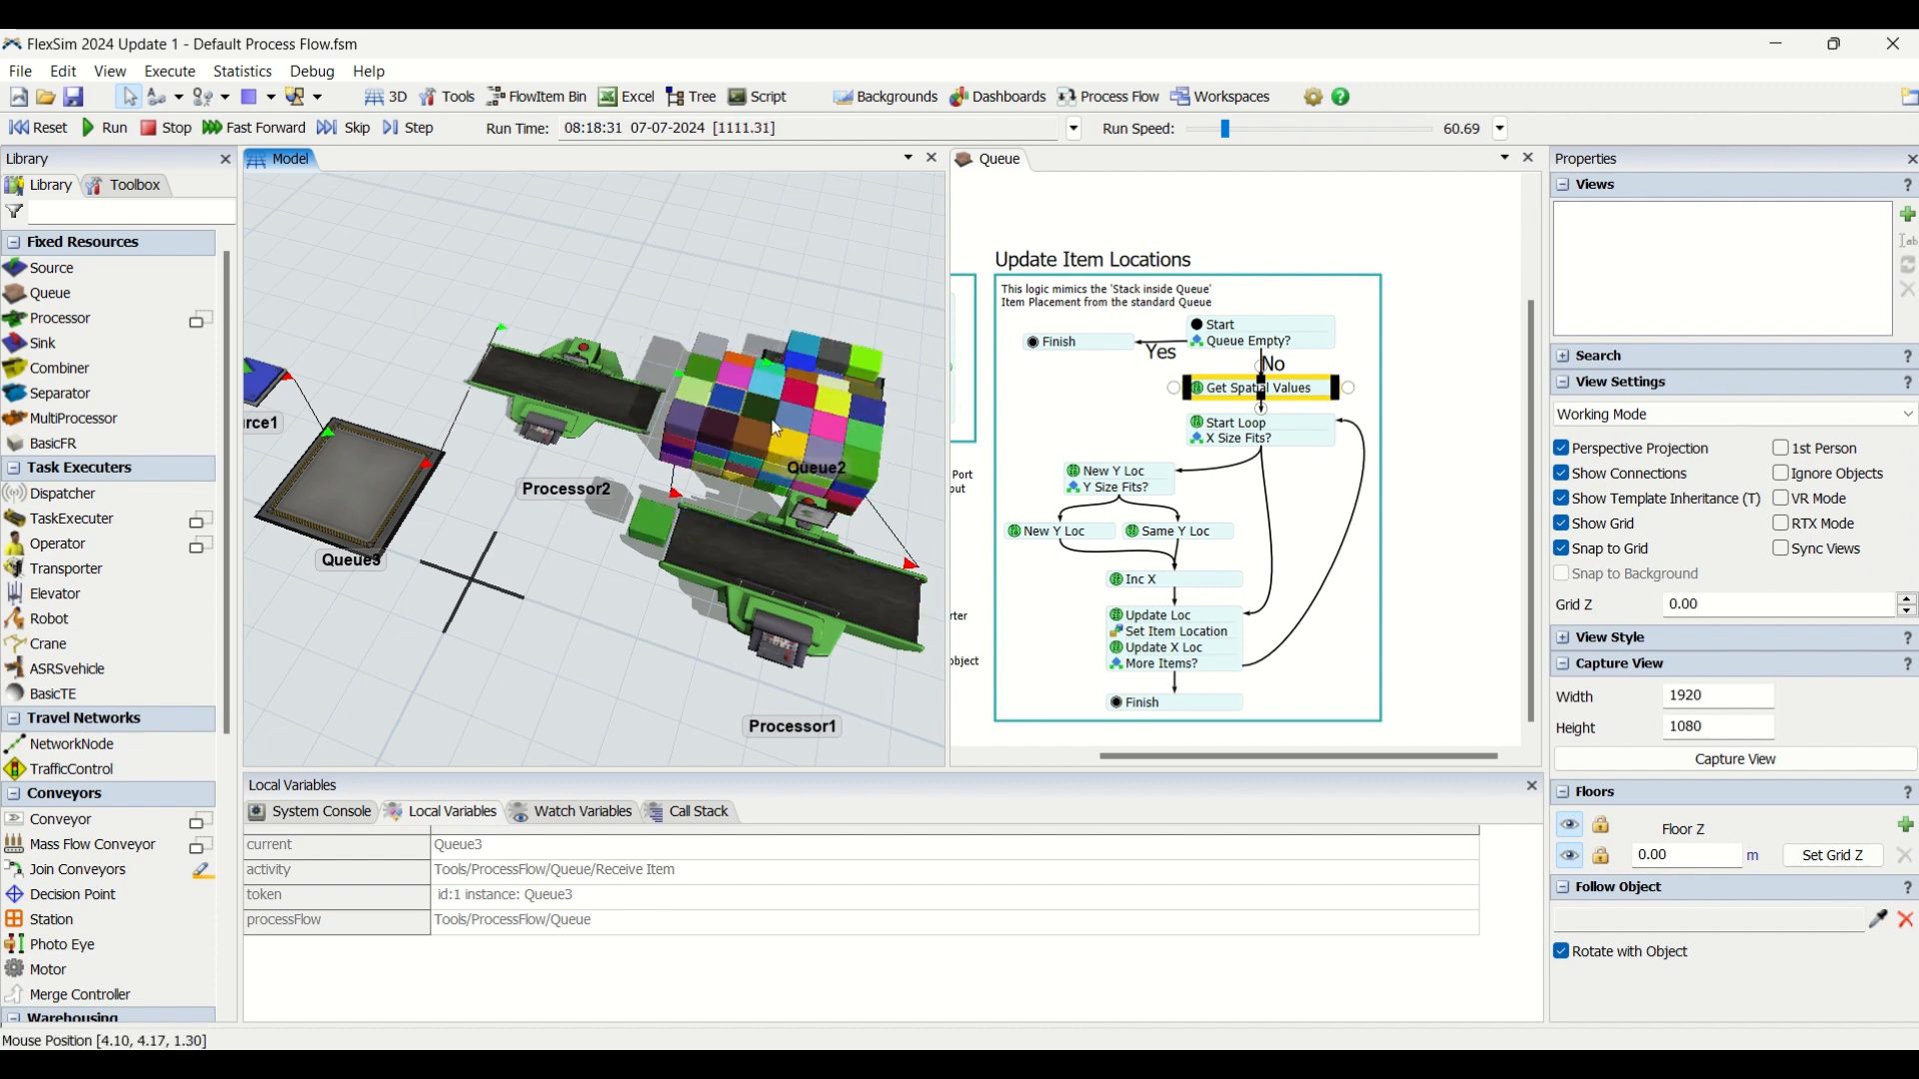
click(530, 386)
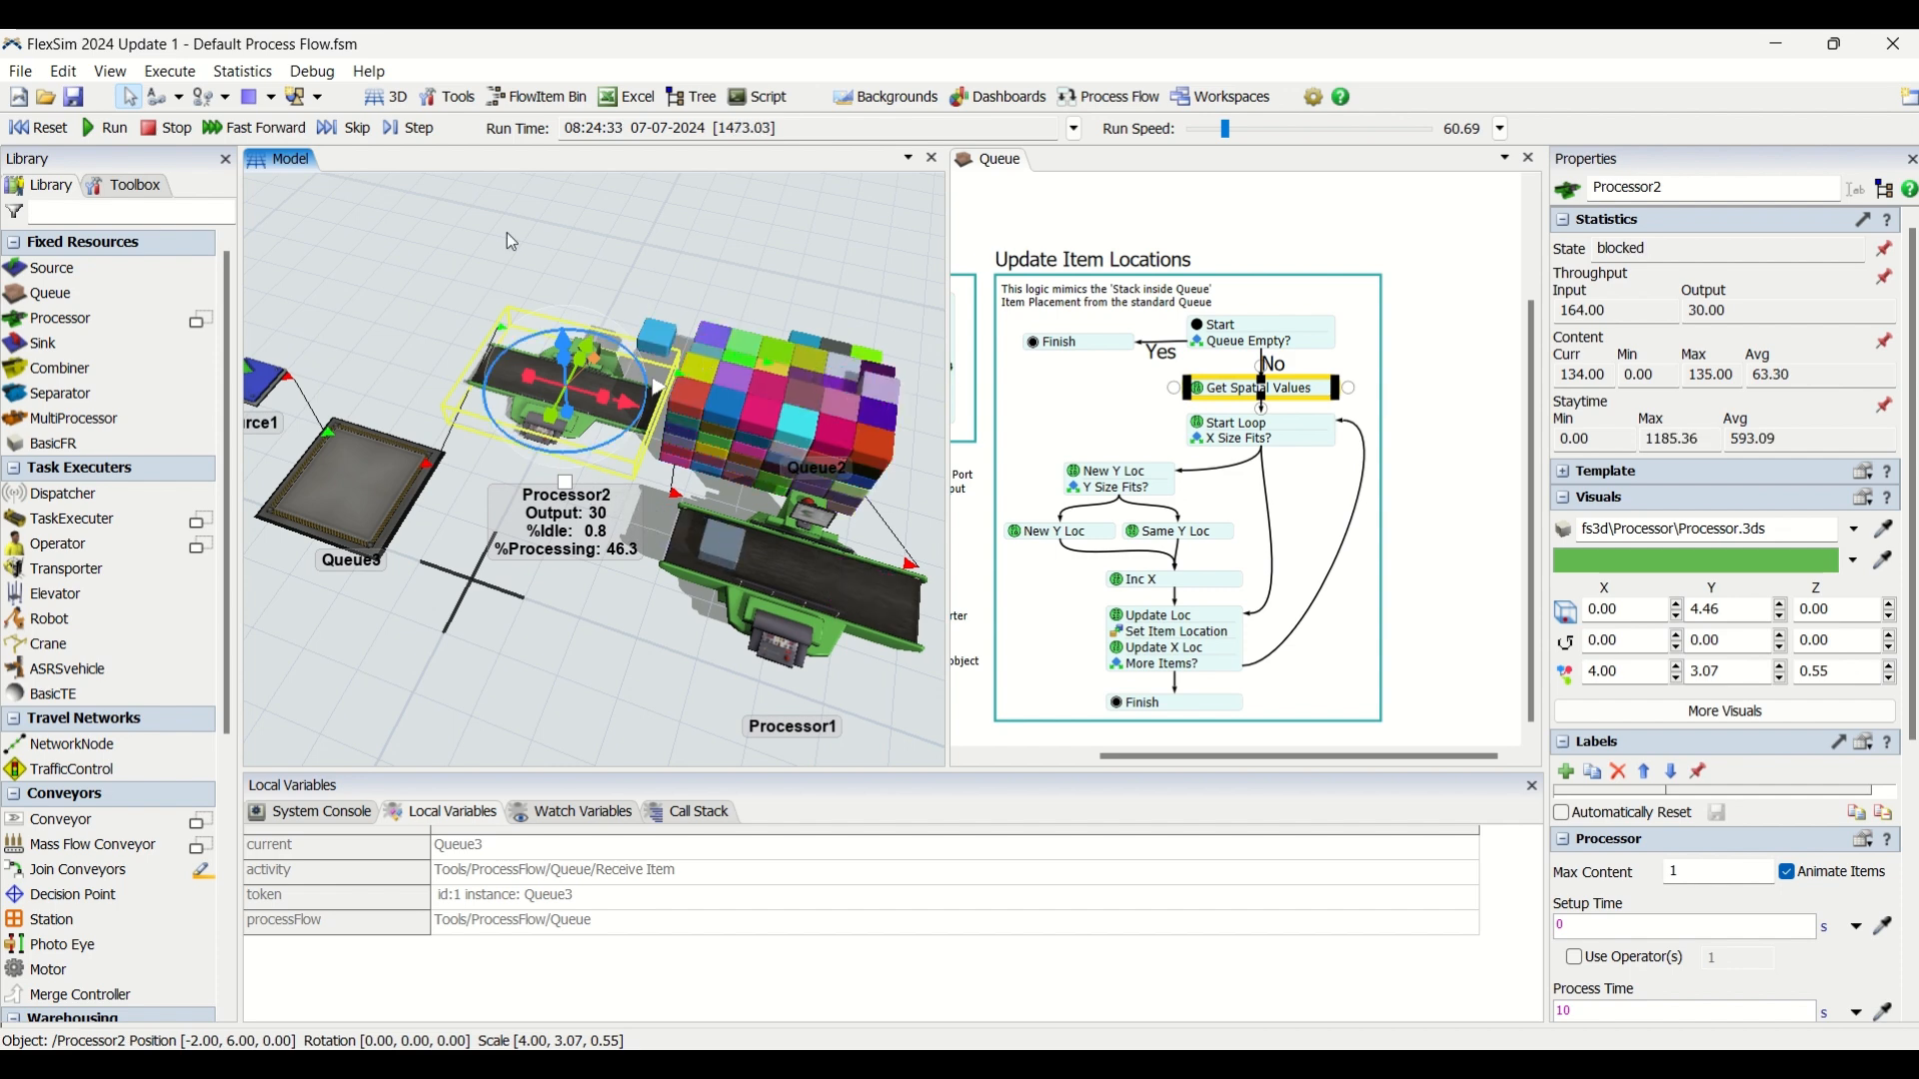
click(1512, 516)
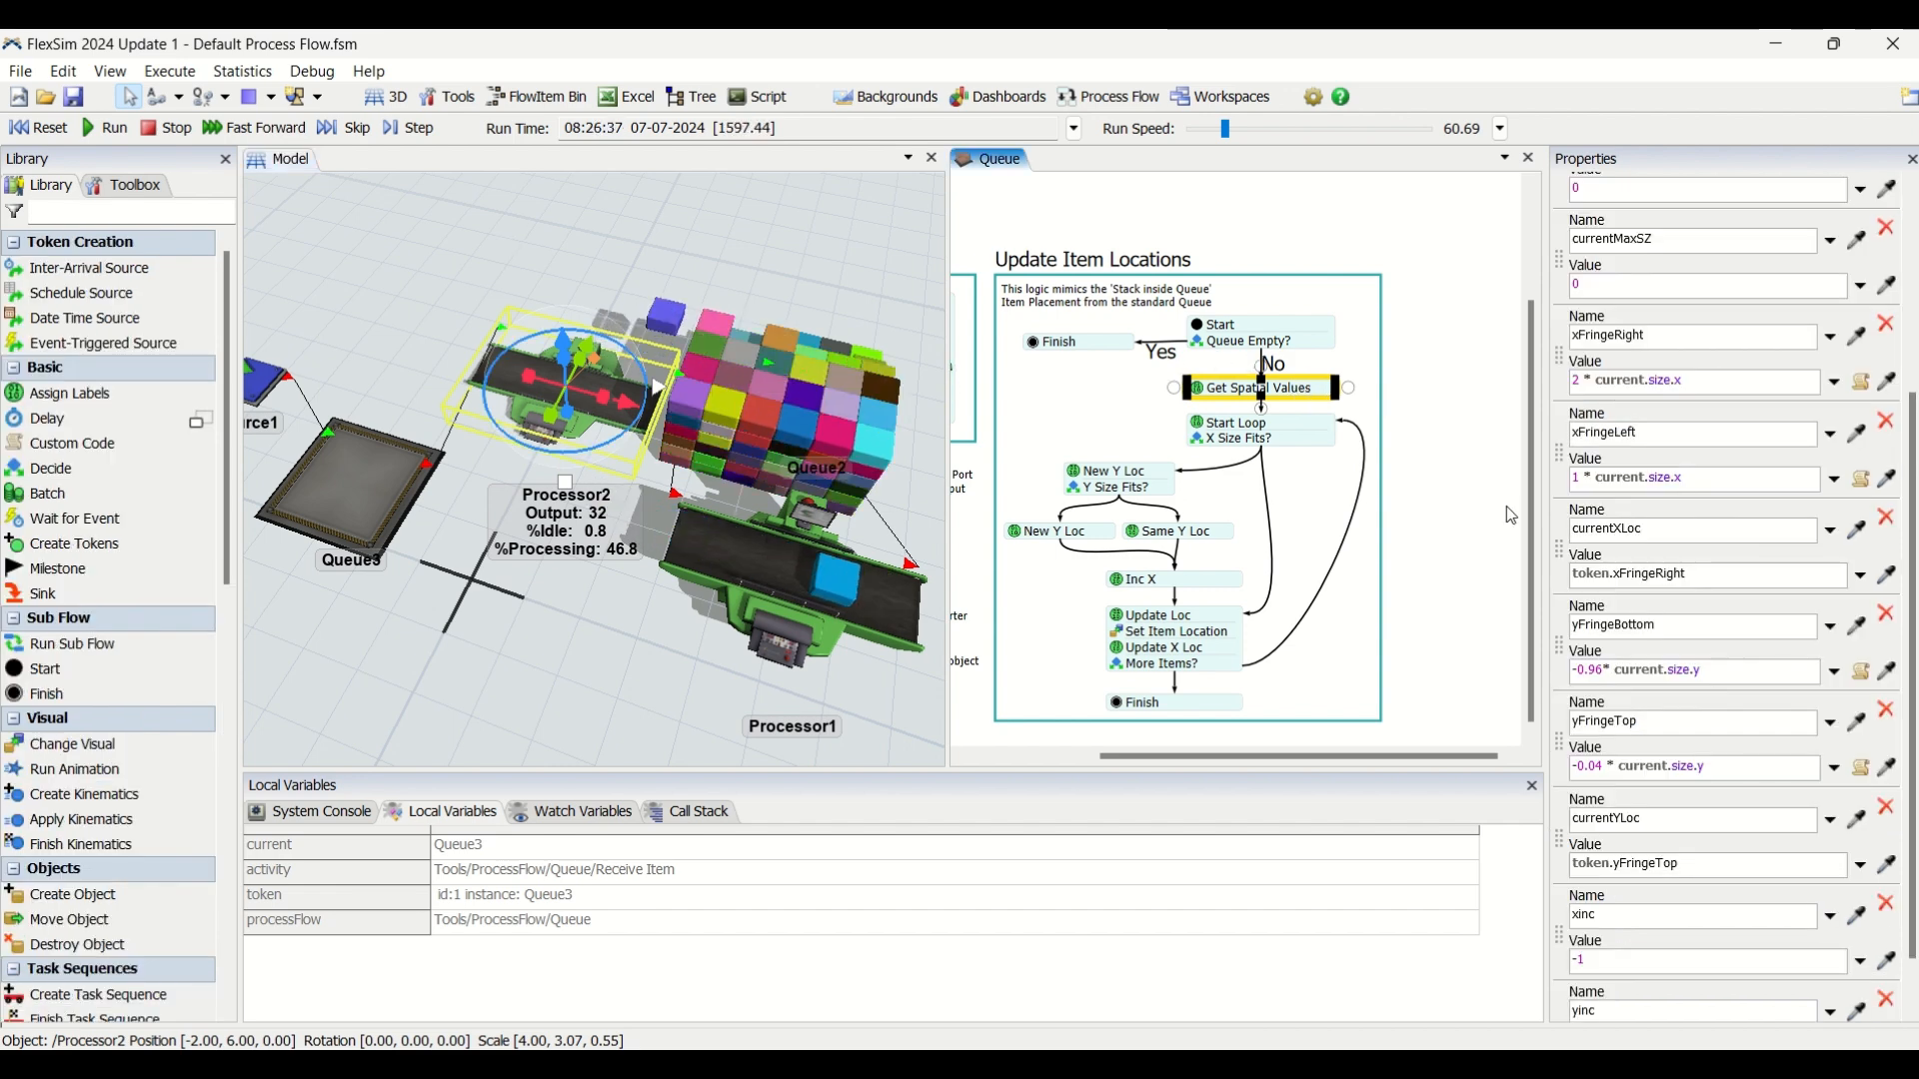
Reset the model and set xFringeRight to 0.96 * current.size.x and xFringeLeft to 0.04 * current.size.x in Get Spatial Values.
drag(1582, 381, 1571, 381)
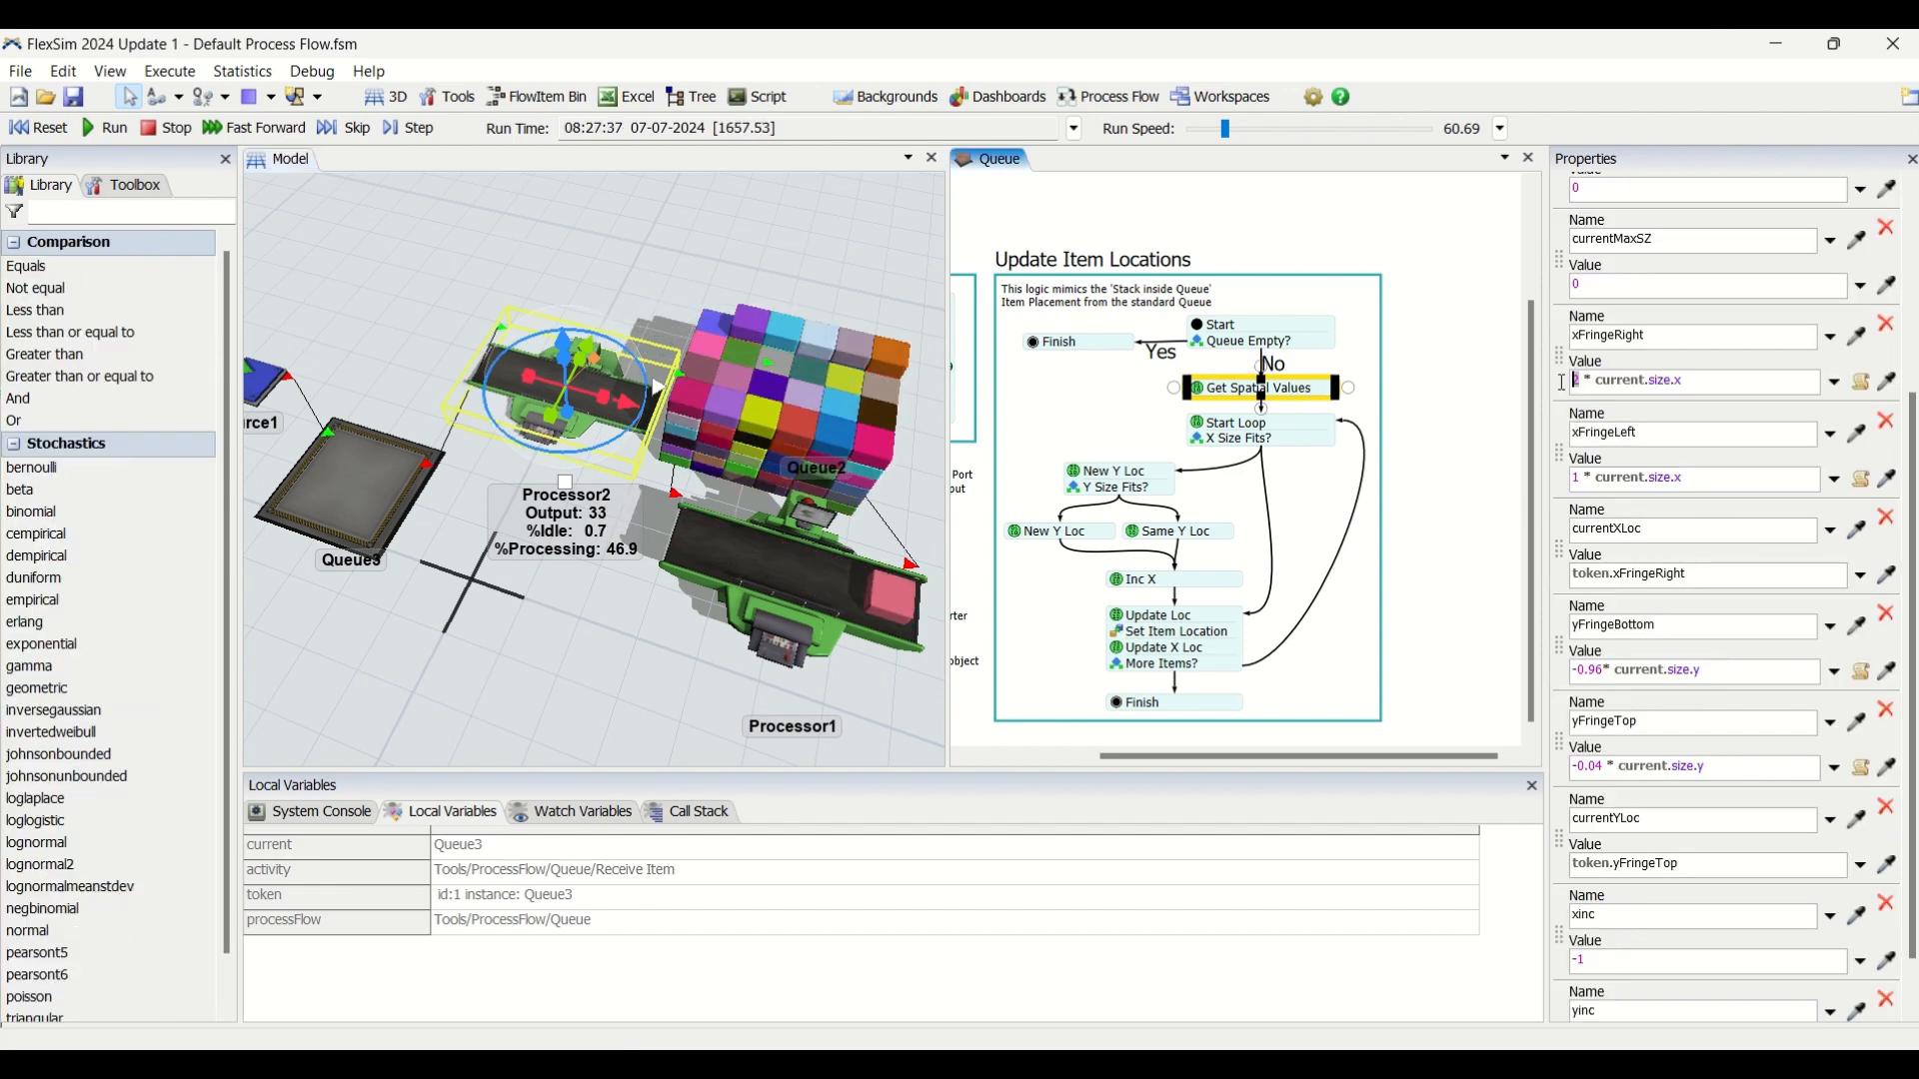
click(27, 126)
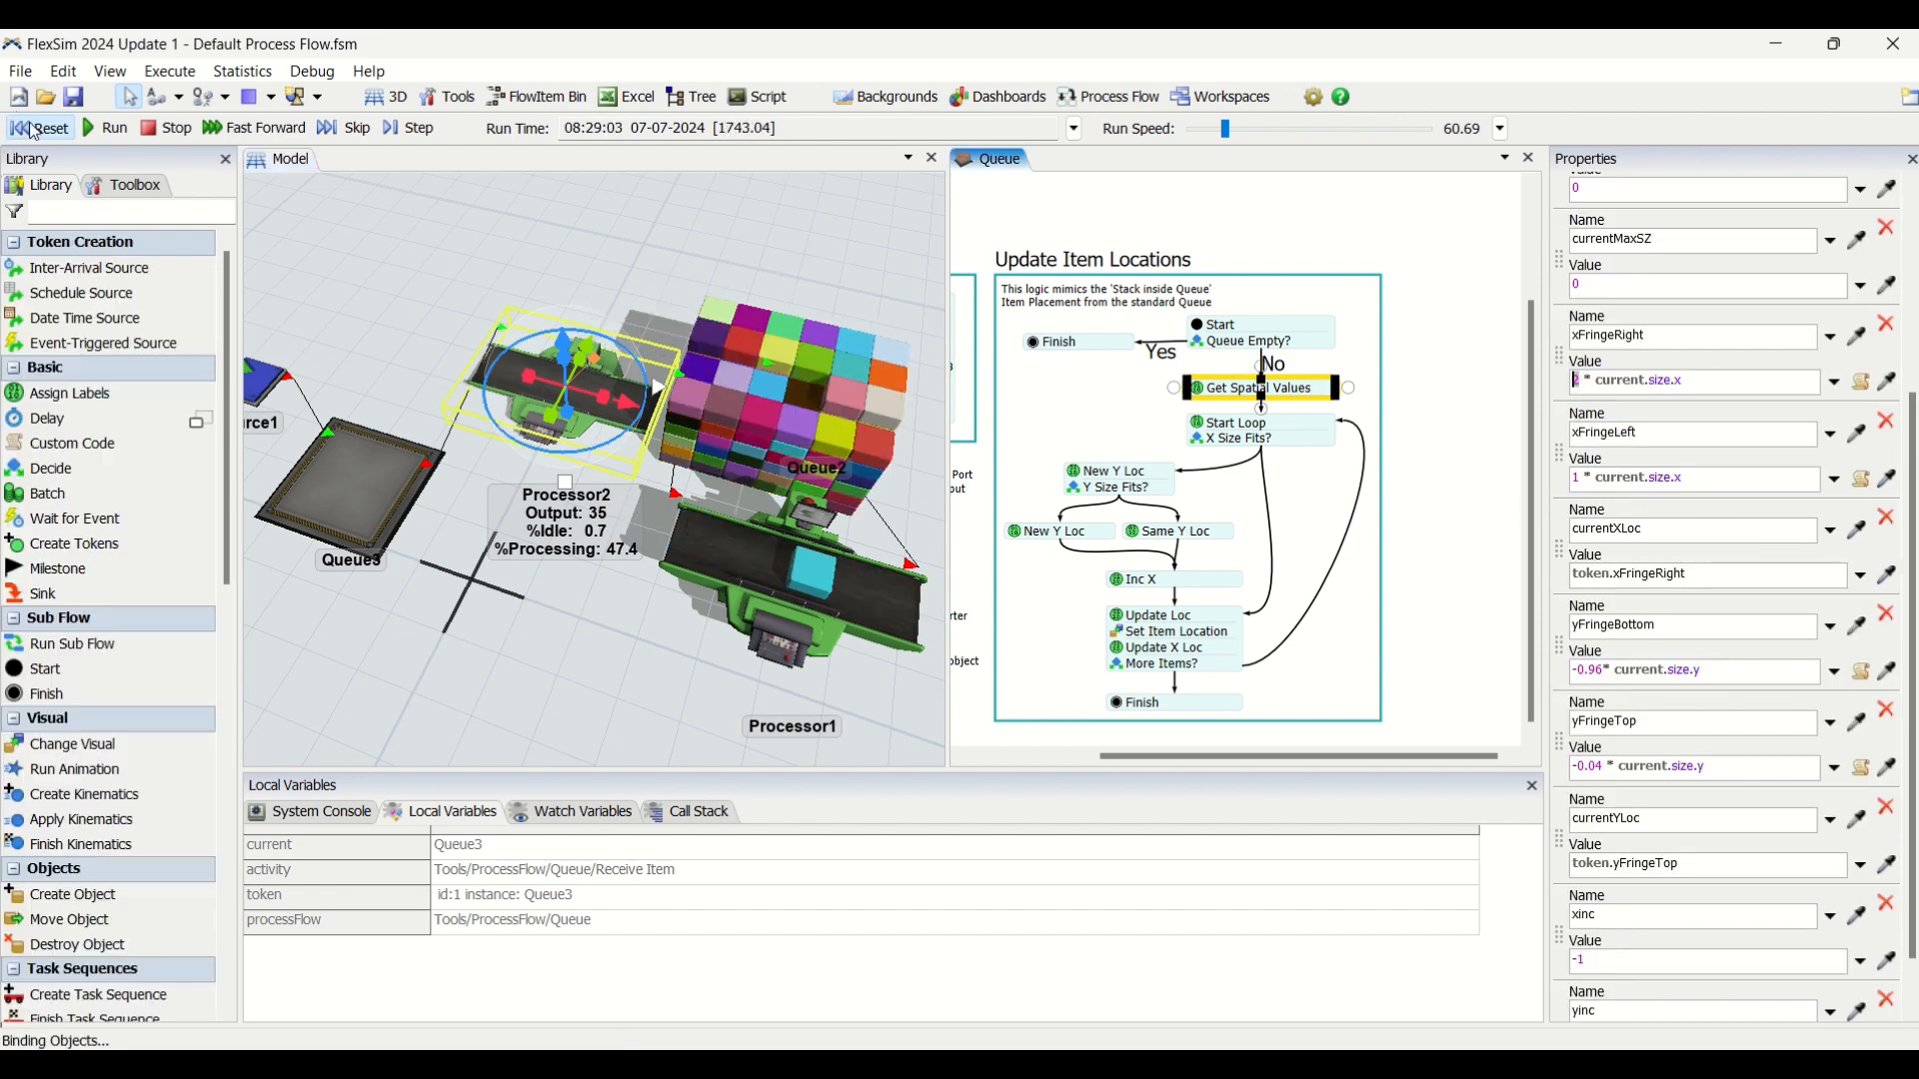
click(1585, 381)
text(0)
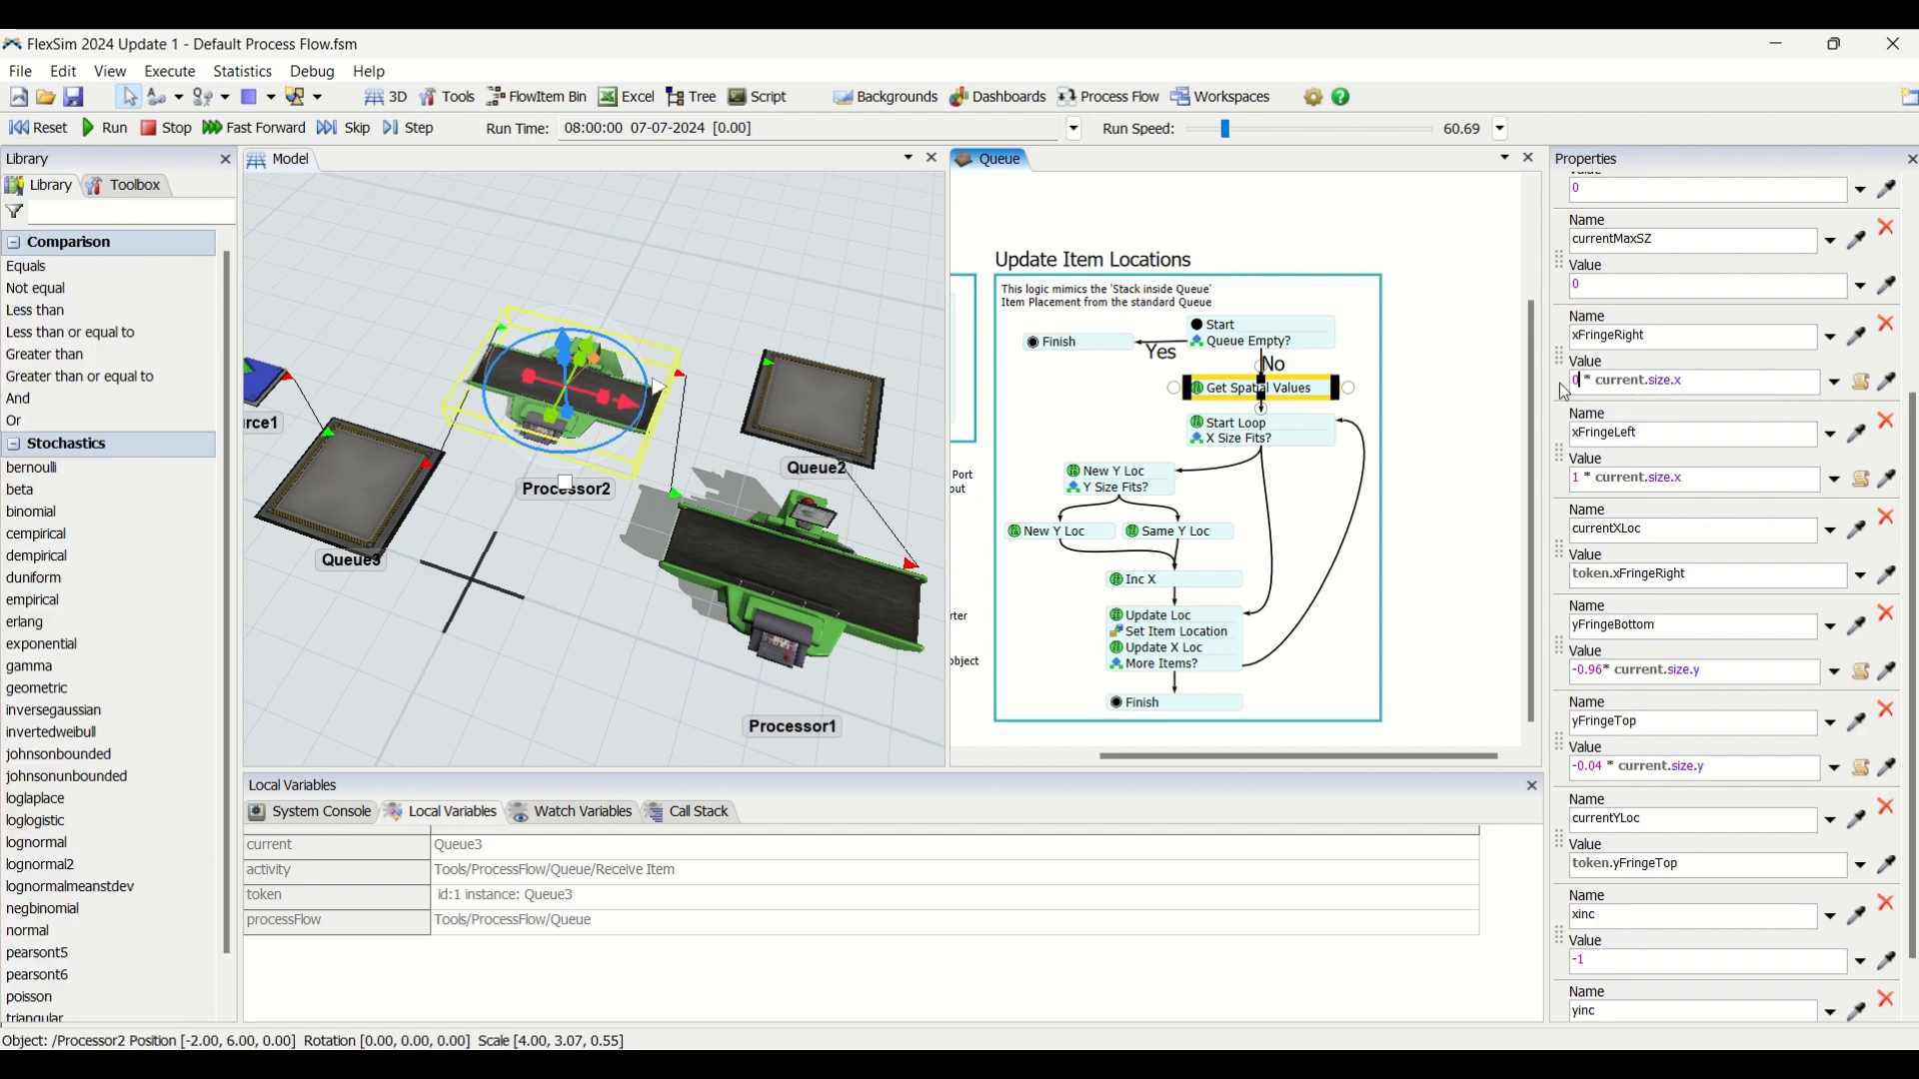
text(.96)
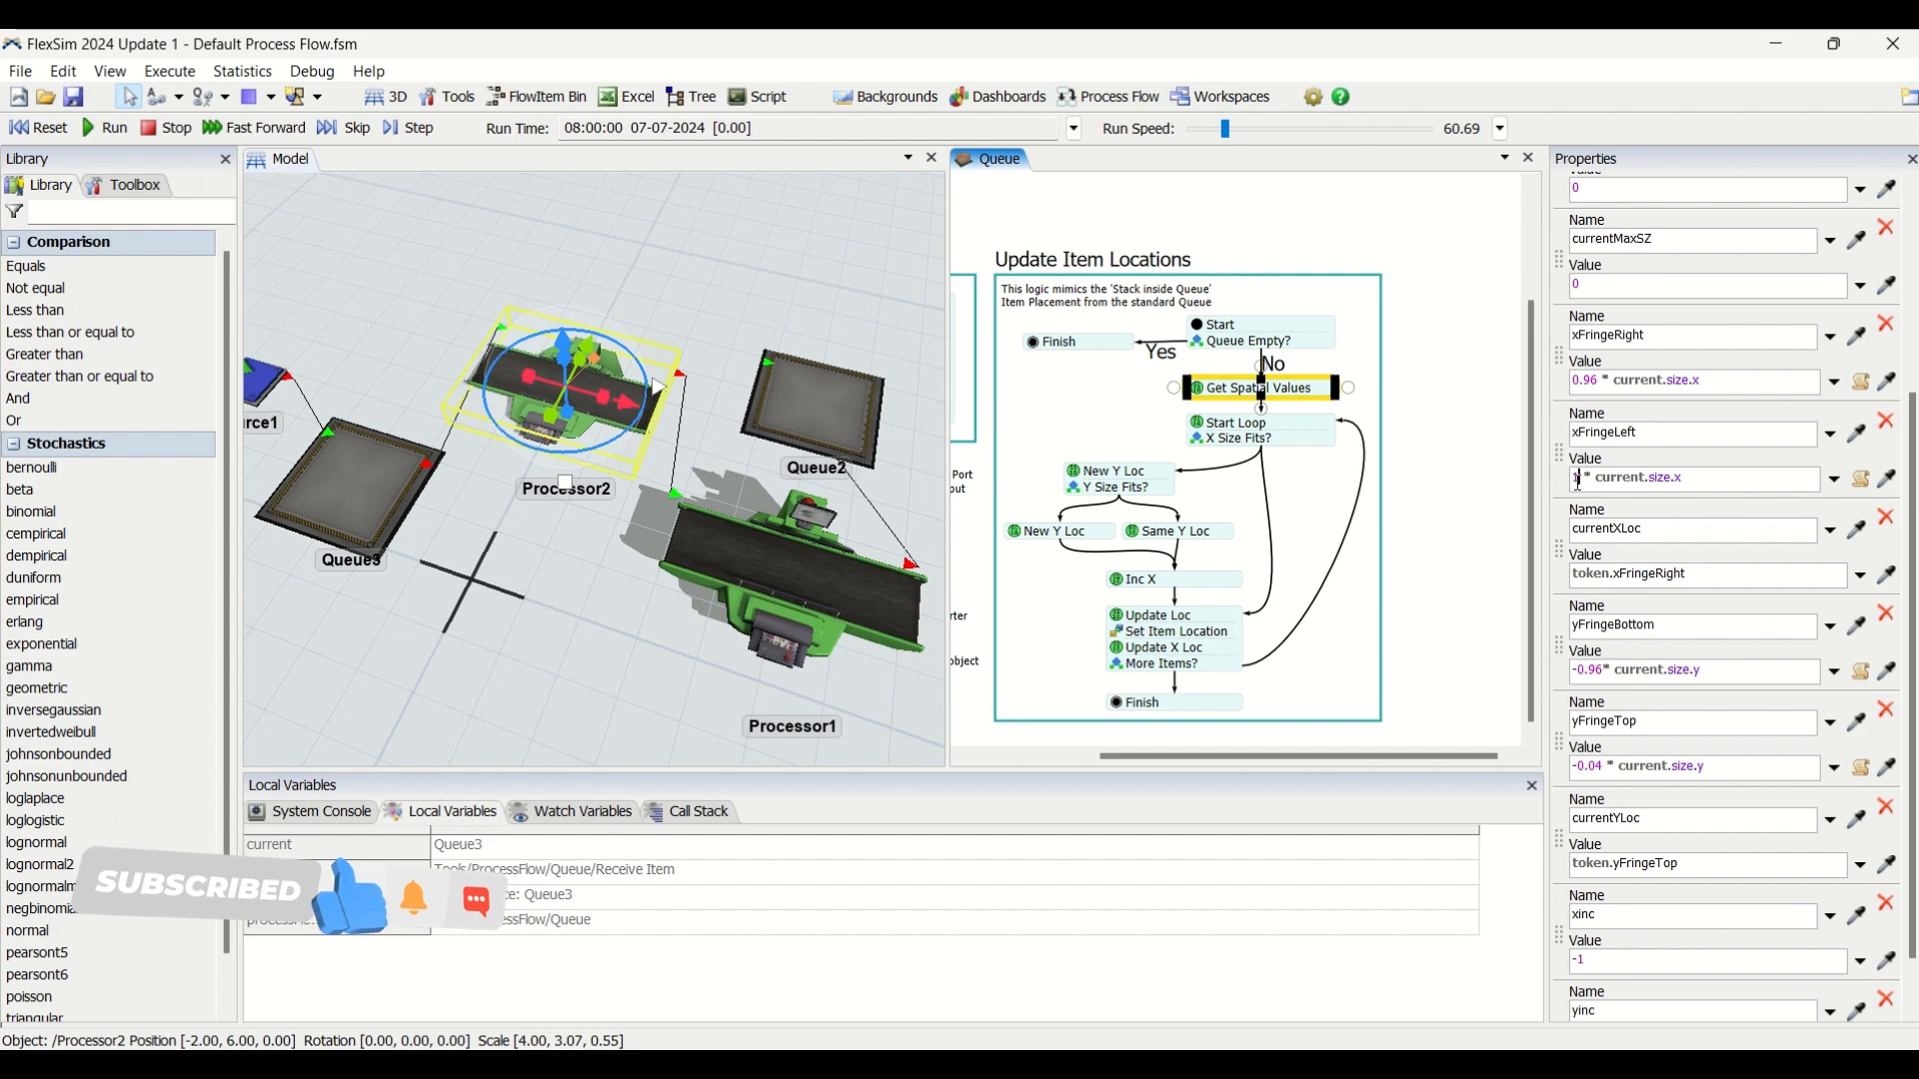
drag(1578, 479, 1535, 490)
text(0.04)
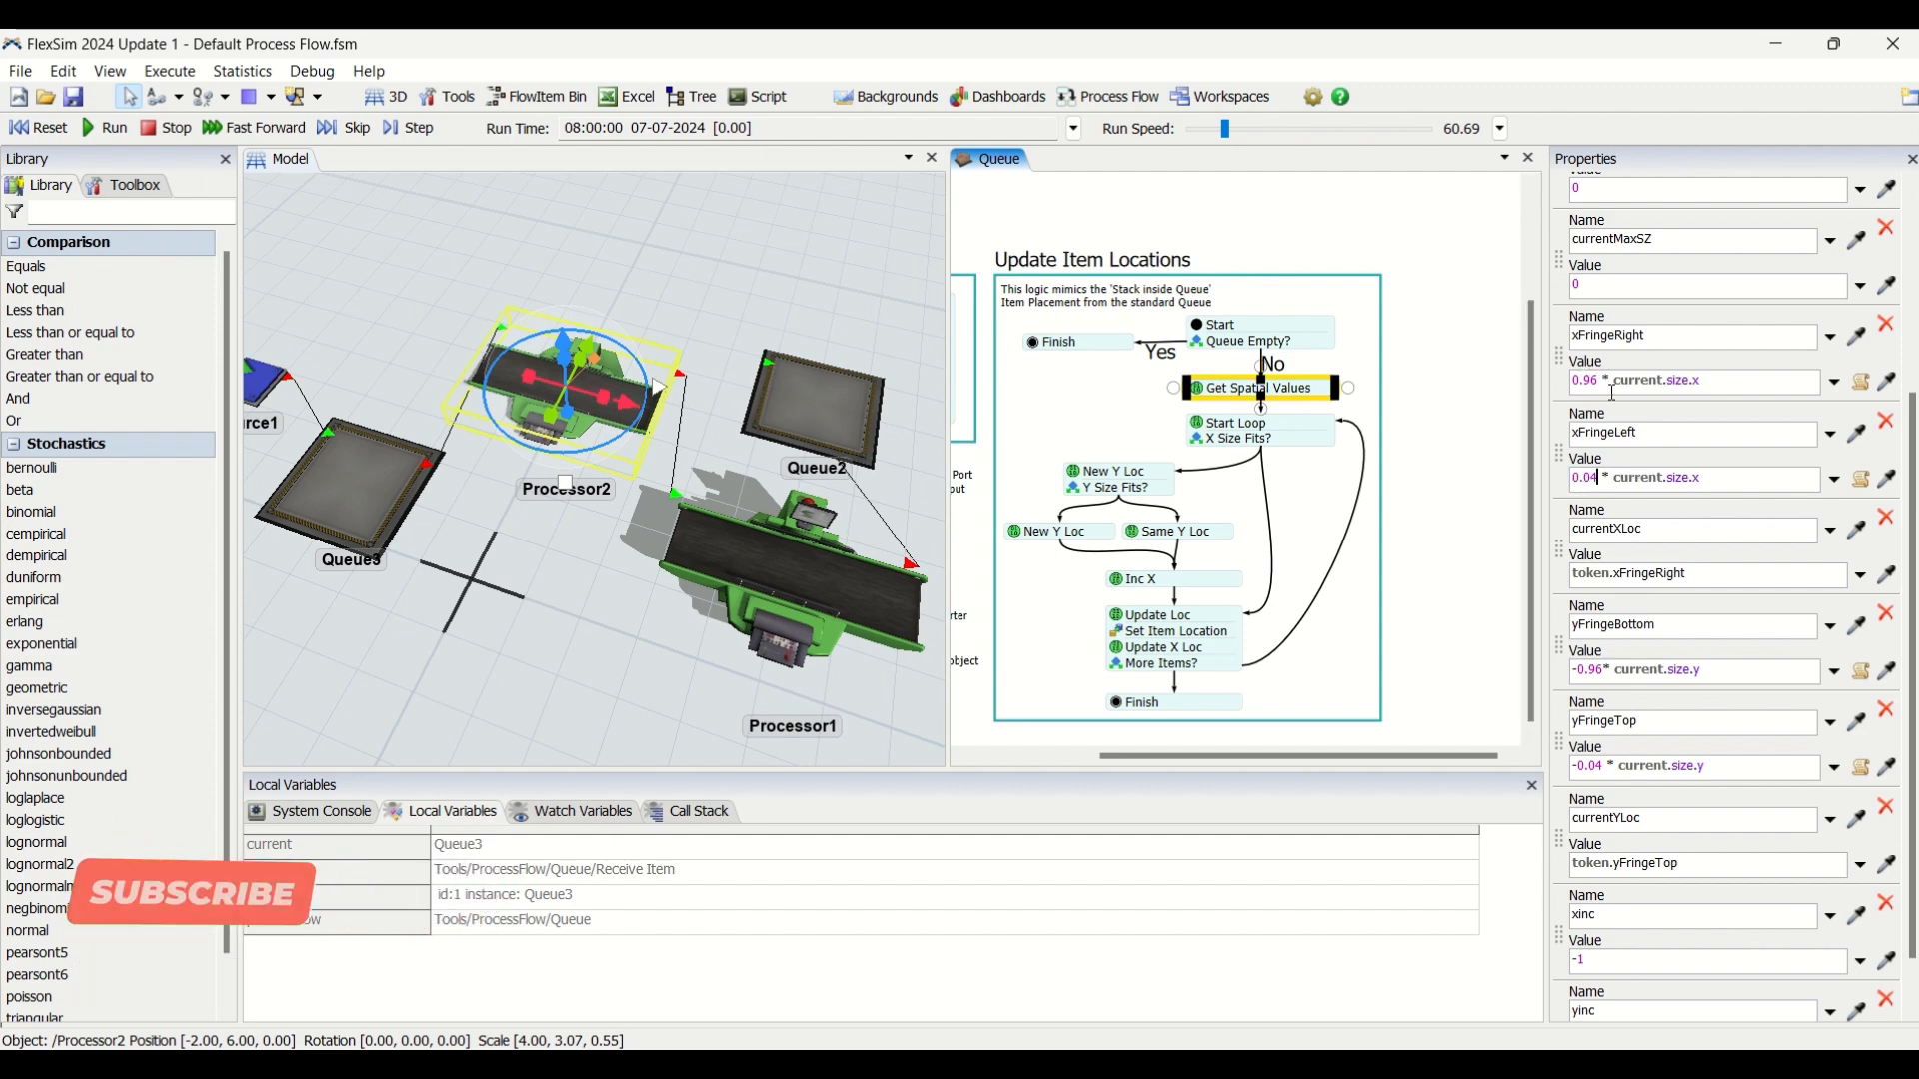
Set the yinc label to -2 in Get Spatial Values and run the simulation.
drag(1911, 520, 1912, 562)
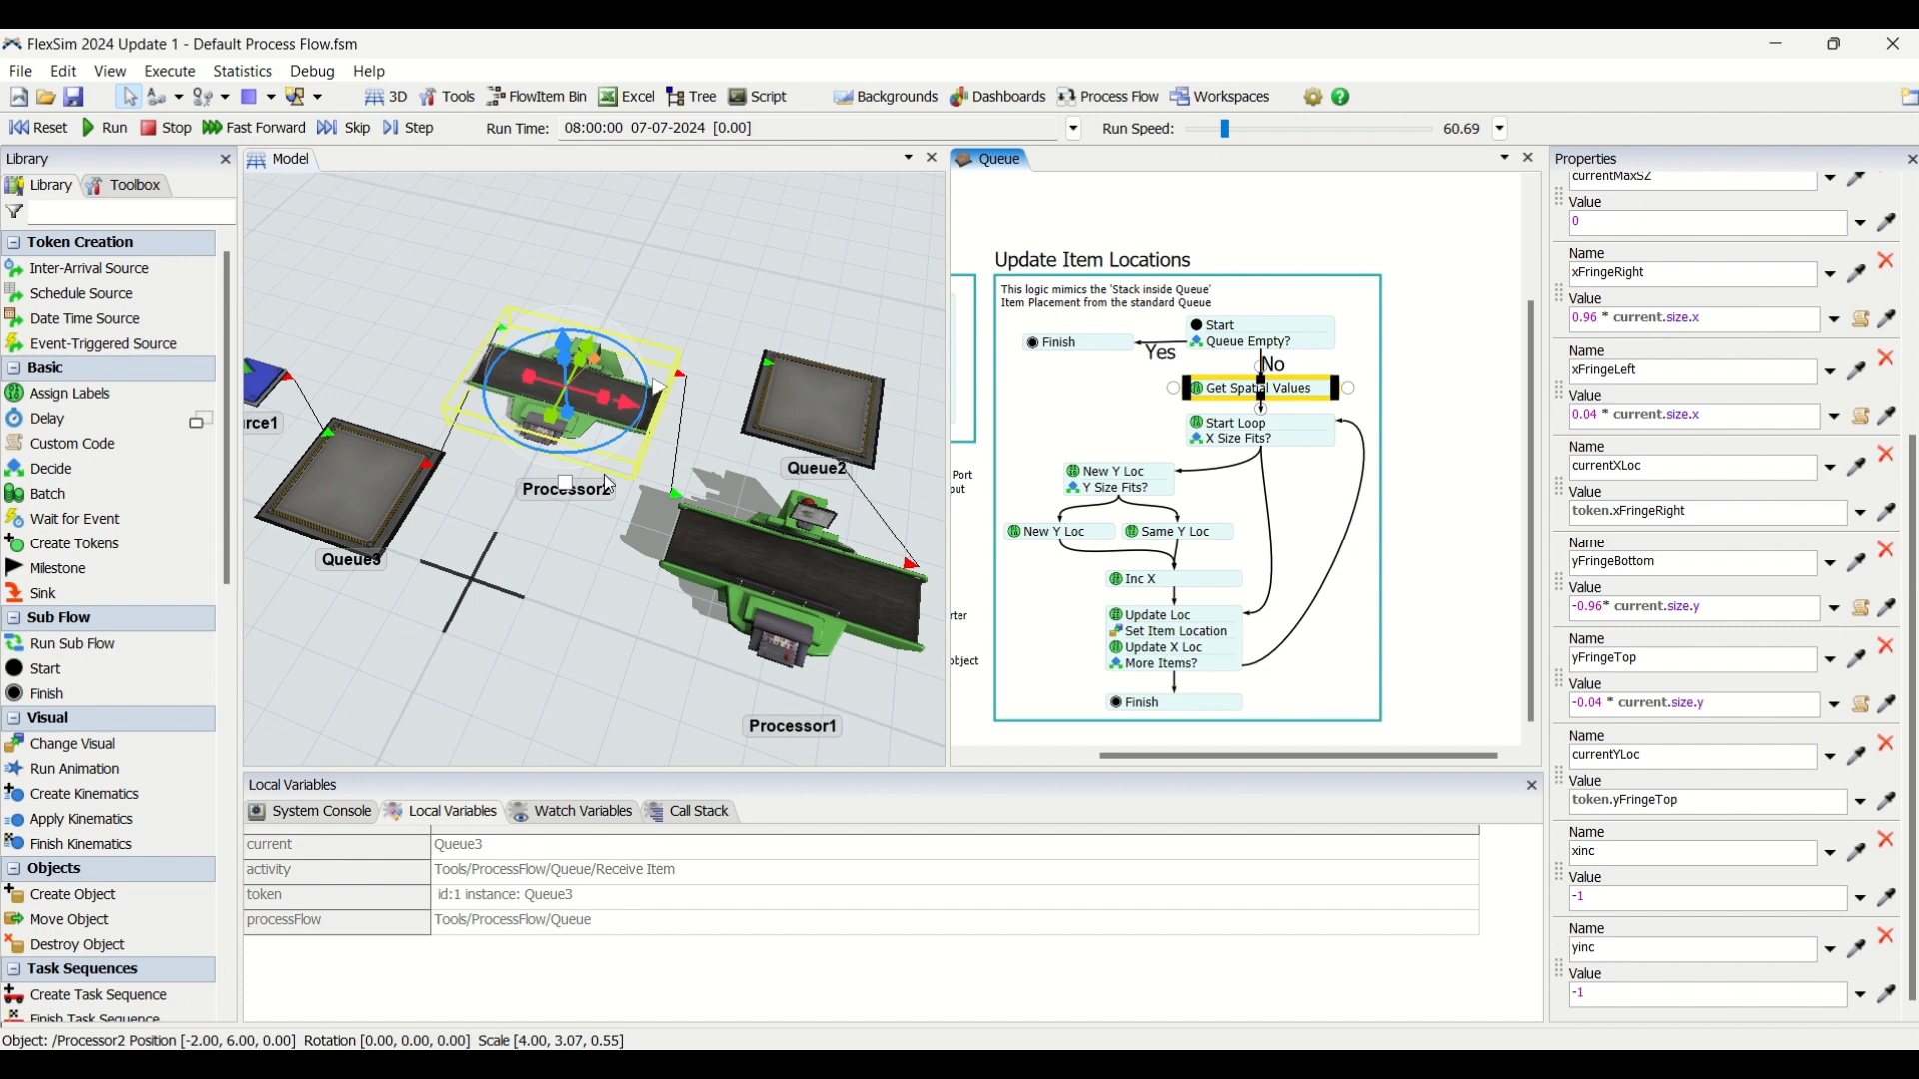
click(1627, 906)
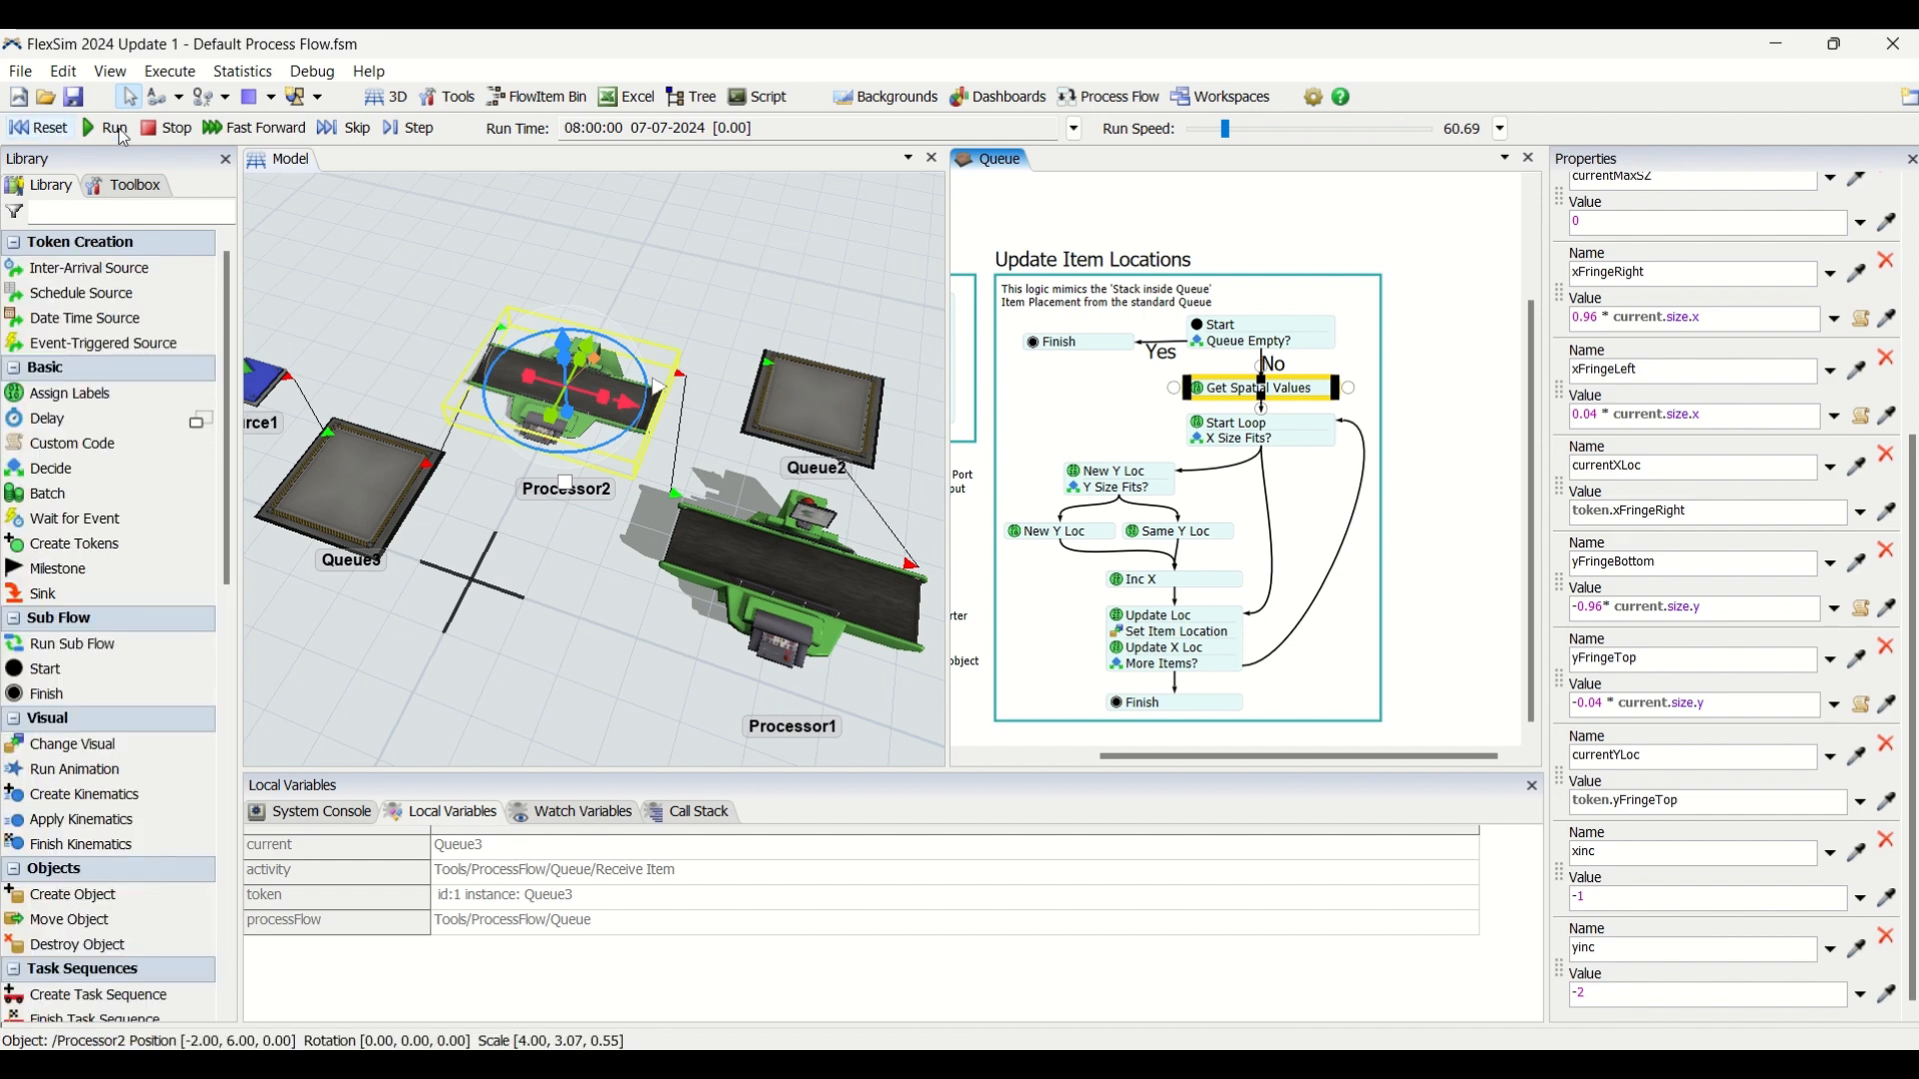
click(114, 129)
Examine the row spacing of the items on Processor2 from low and angled viewpoints in the 3D model.
click(734, 337)
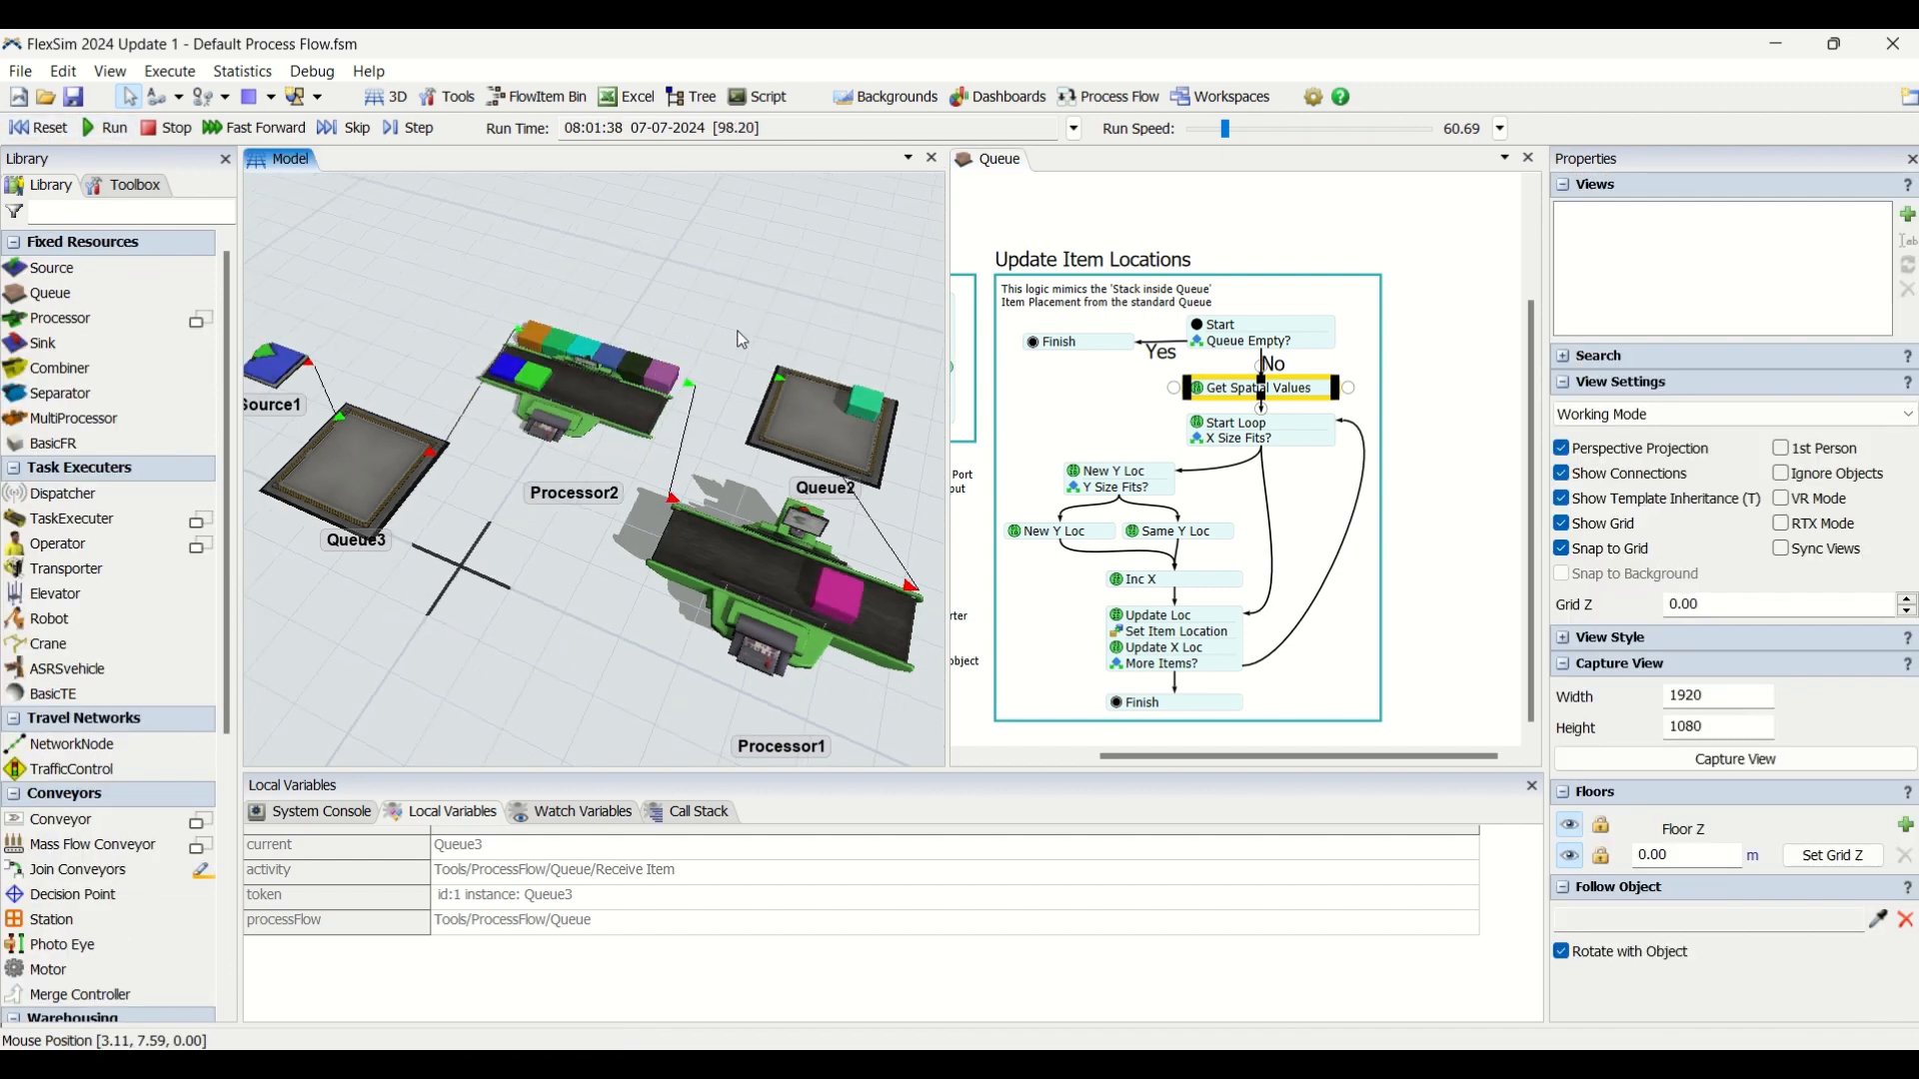
right_drag(728, 327, 713, 325)
scroll(675, 428, up, 5)
right_drag(744, 473, 837, 497)
scroll(650, 442, up, 4)
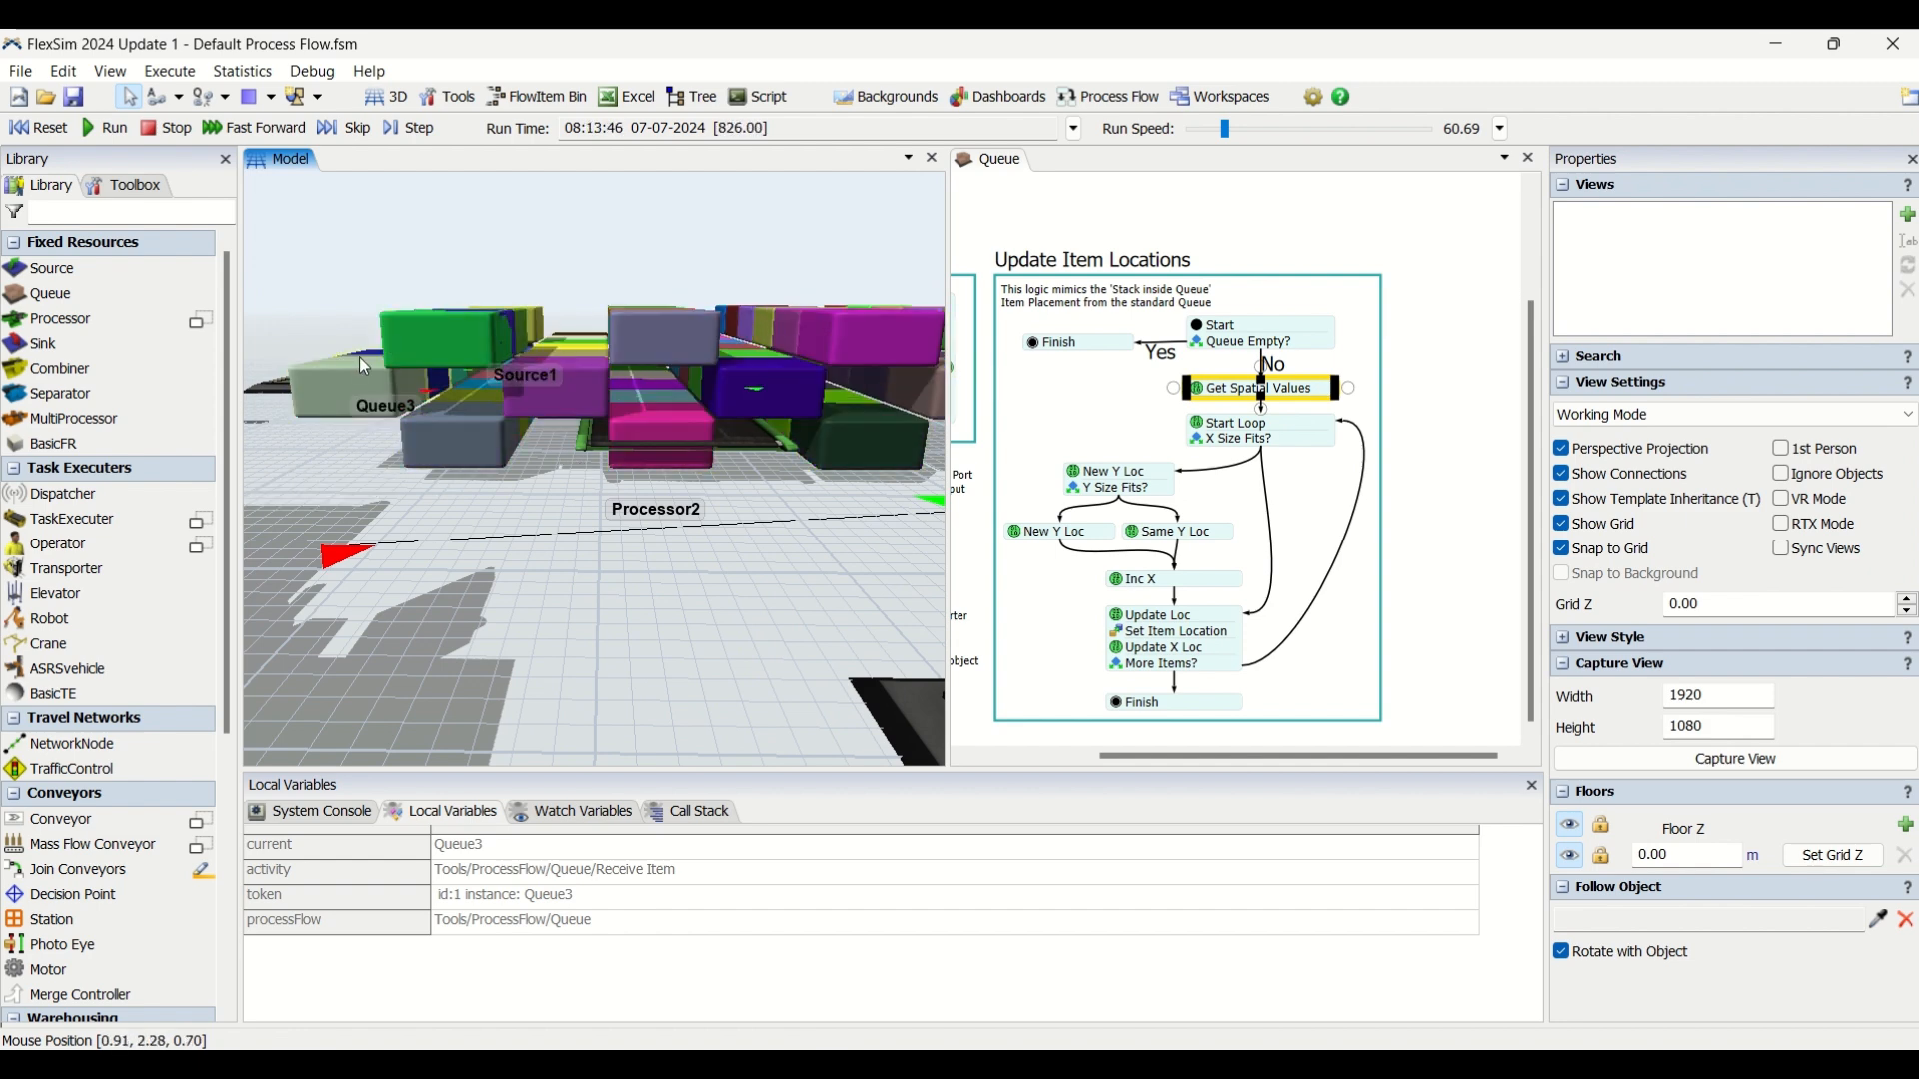
right_drag(562, 597, 598, 655)
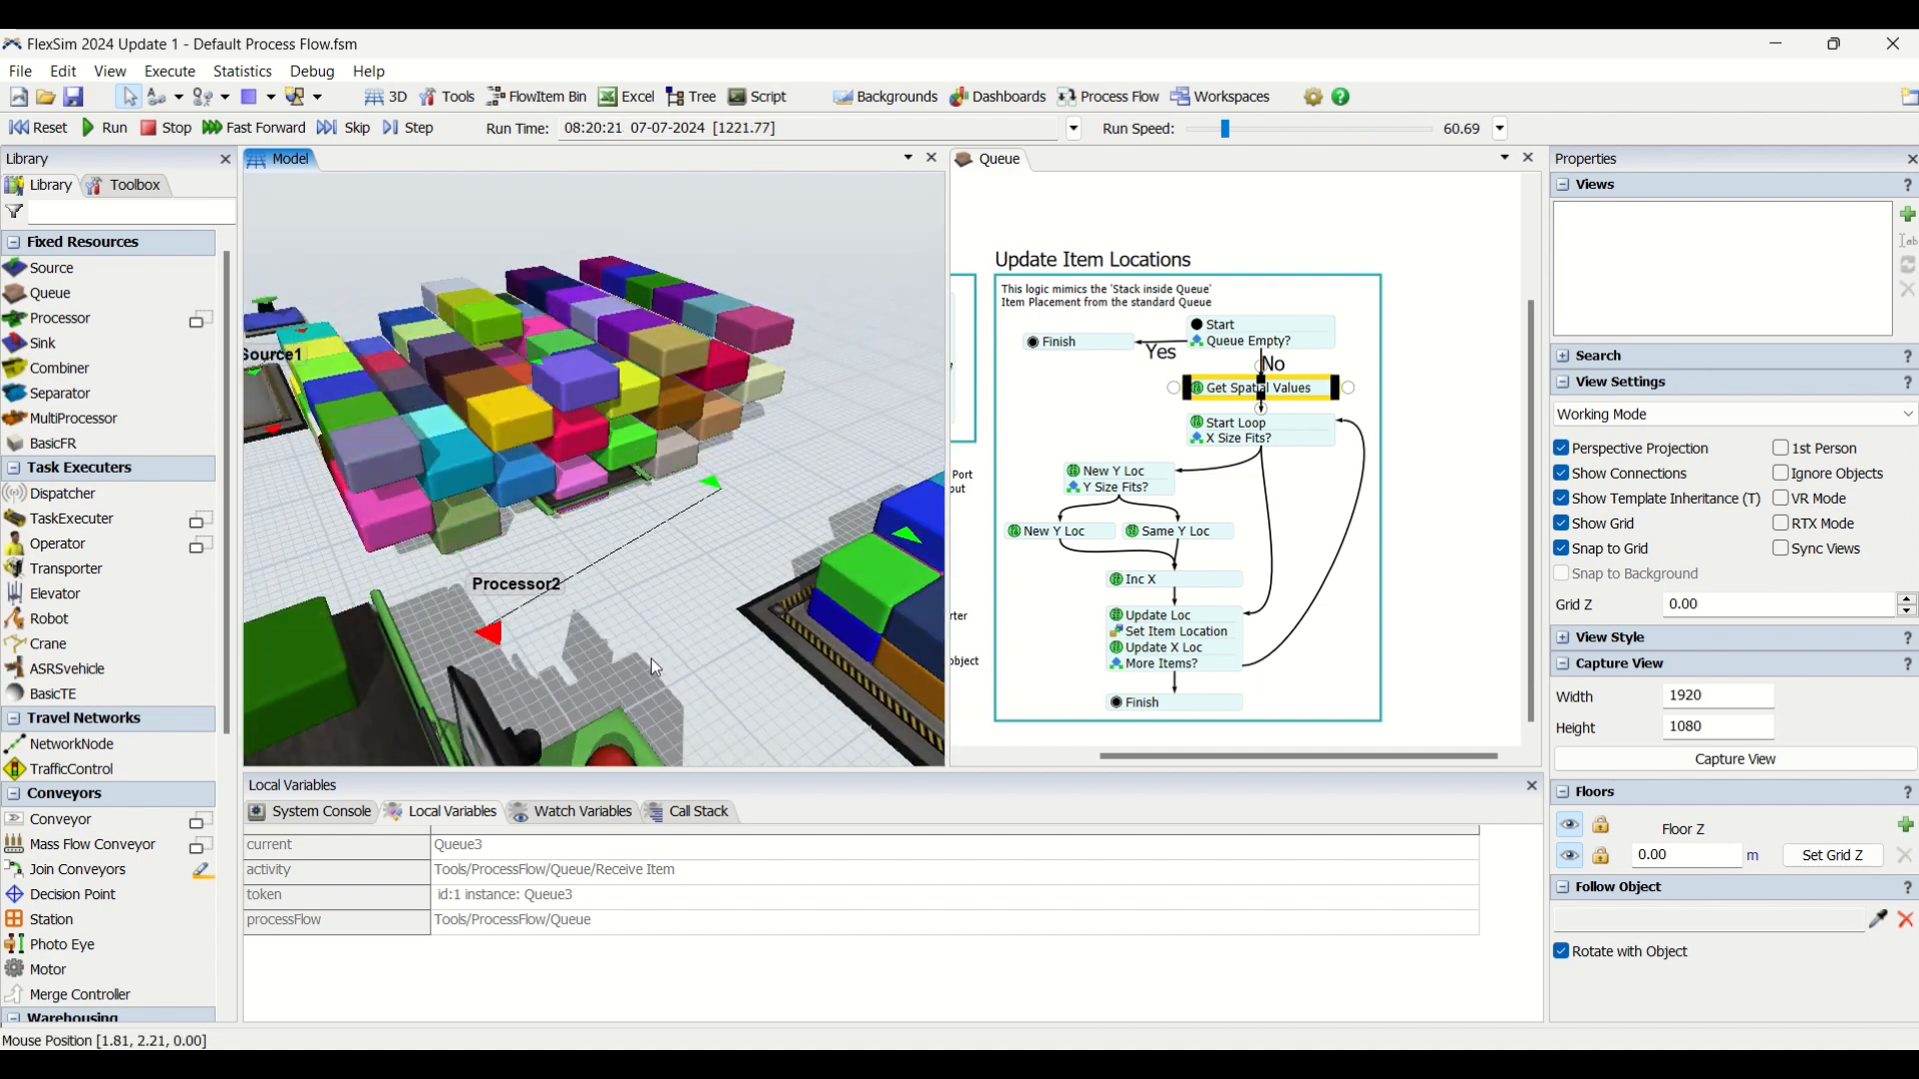
Reset the model, set the yinc label to -3 in Get Spatial Values, and run the simulation again.
click(1292, 394)
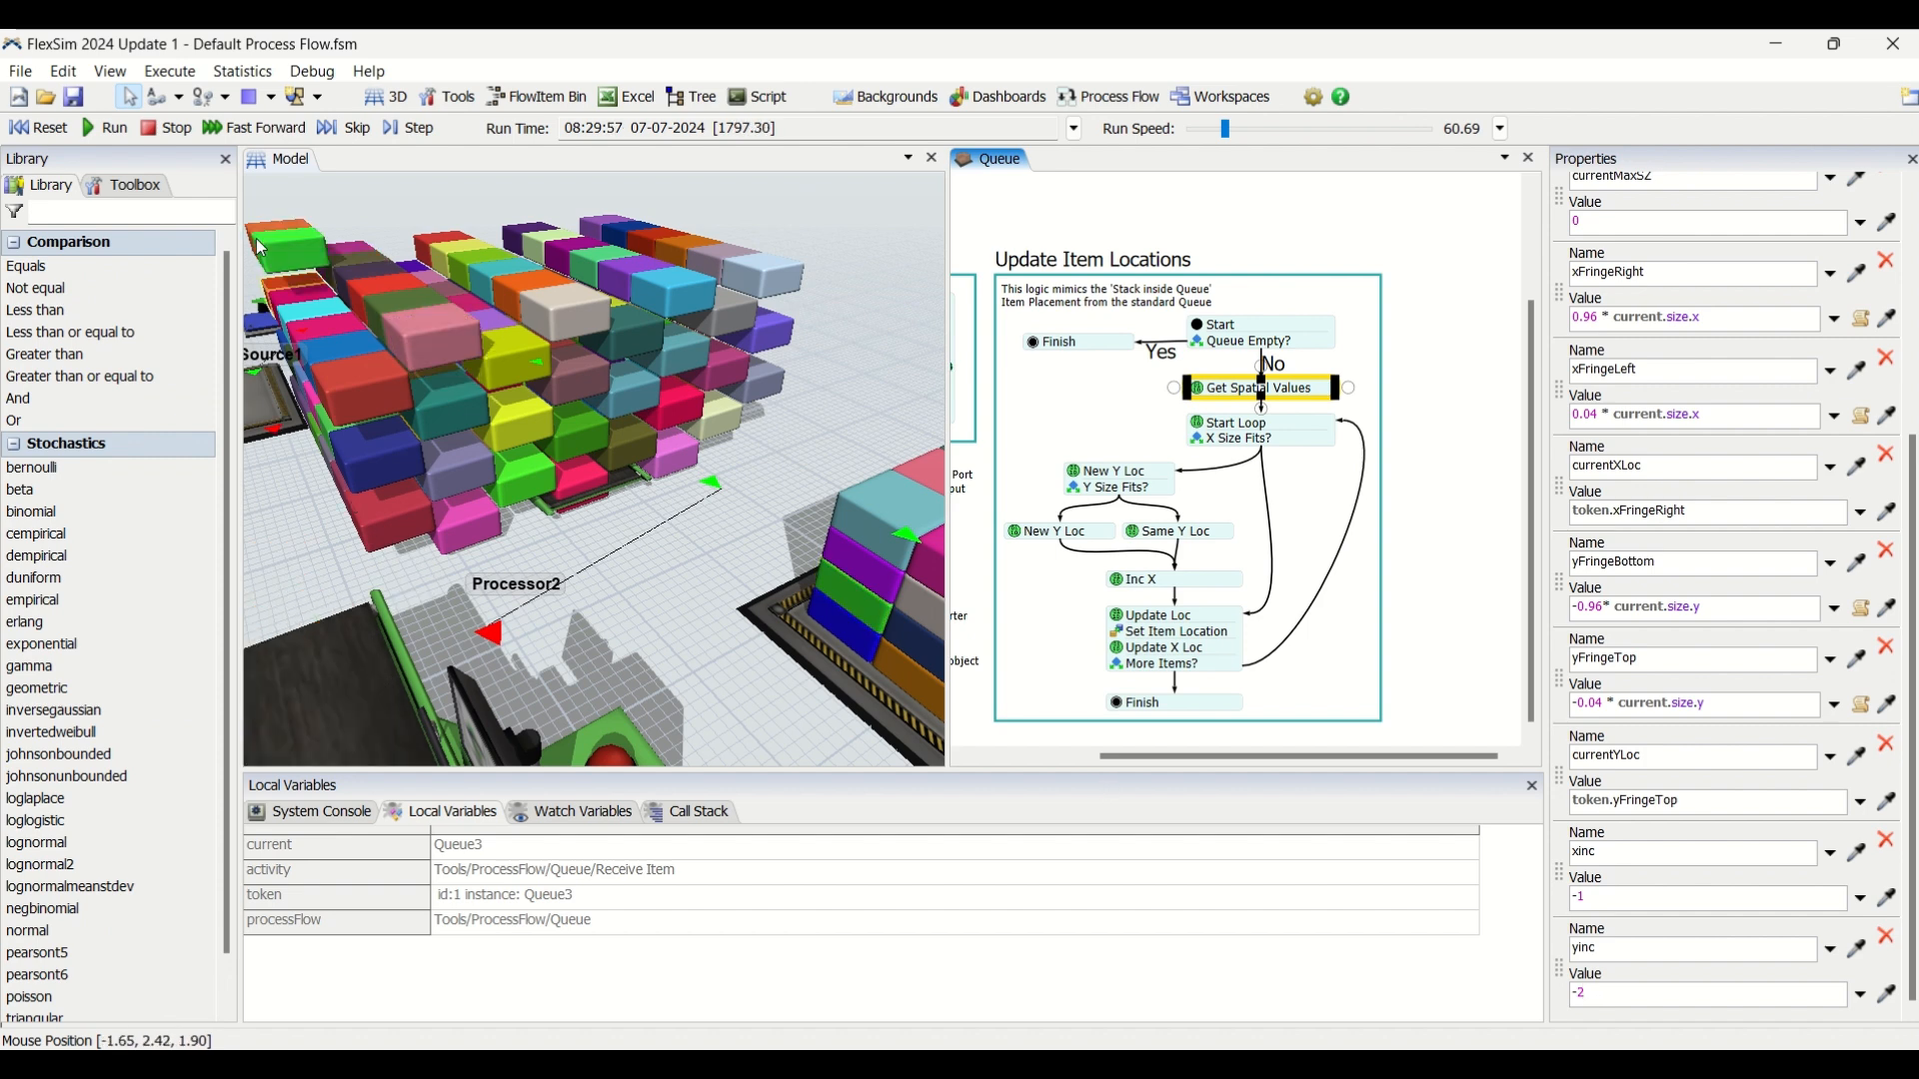
click(32, 128)
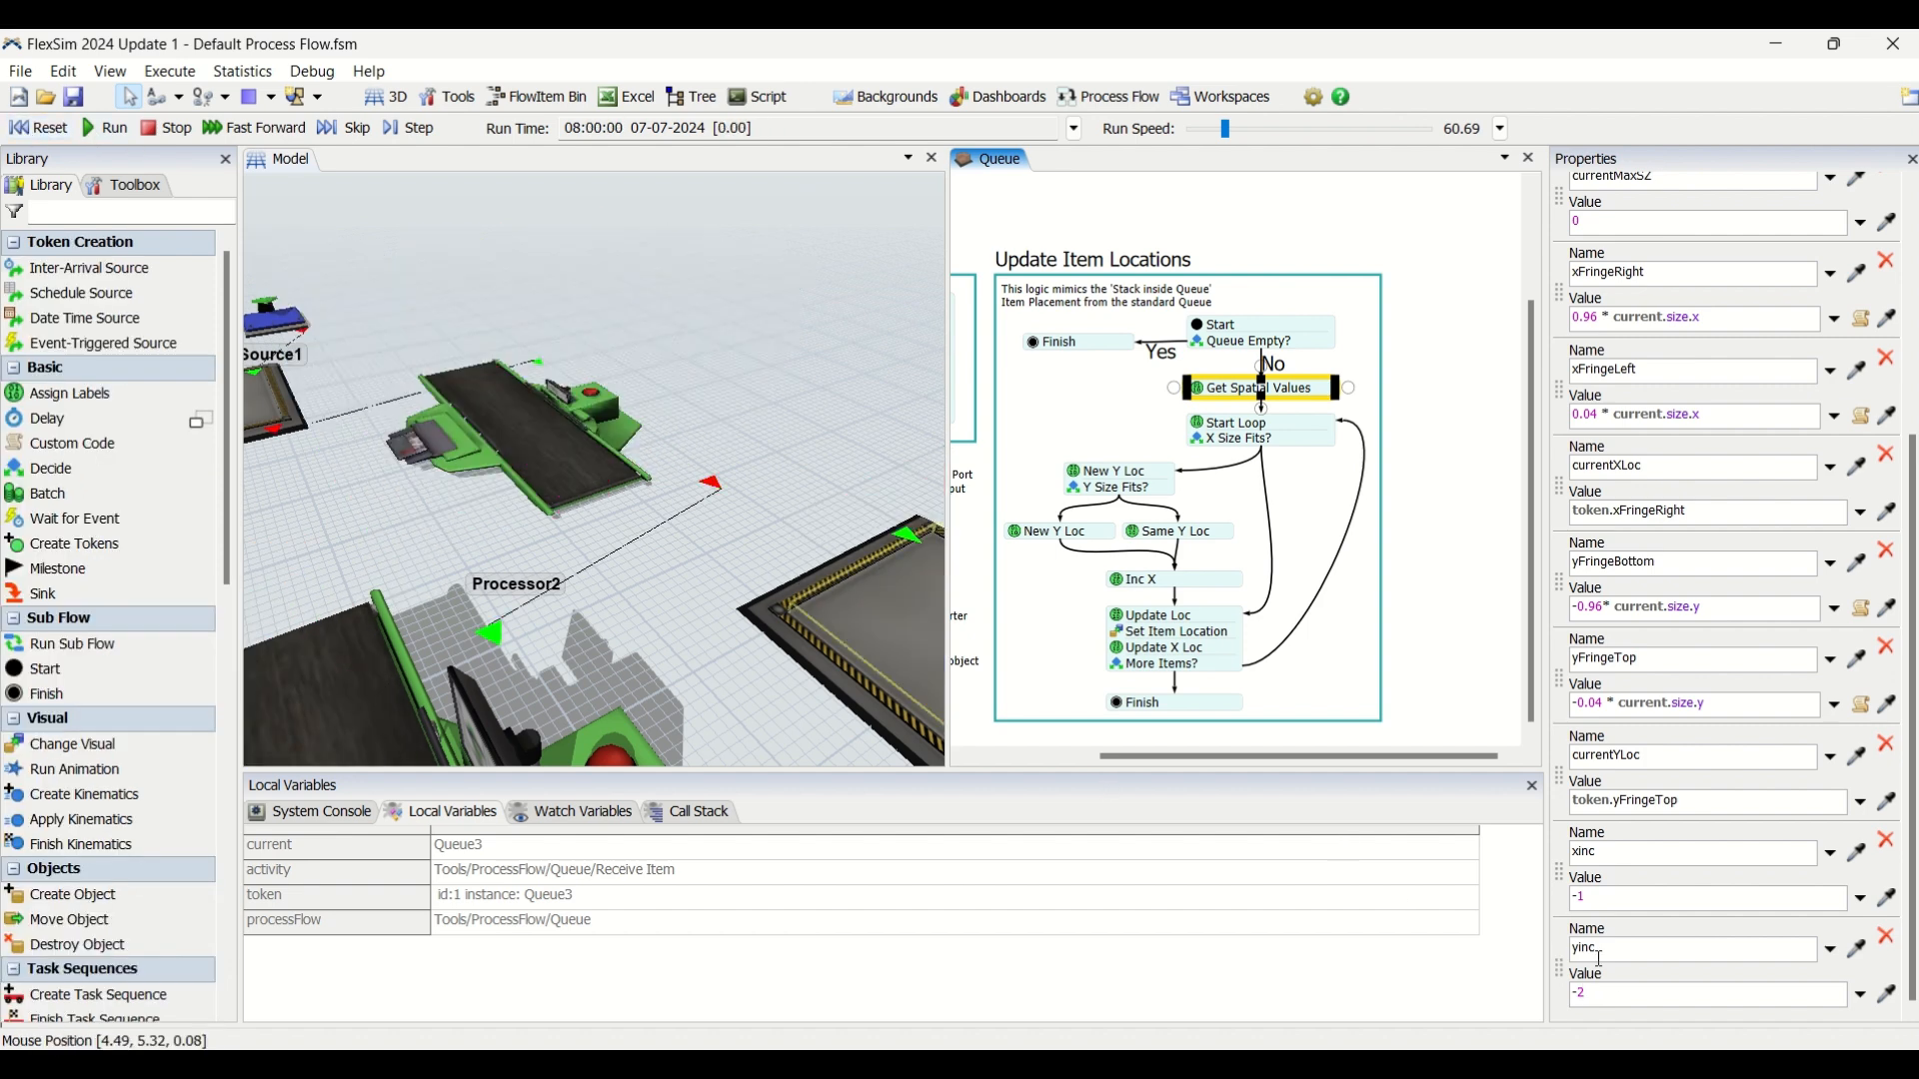
click(1609, 988)
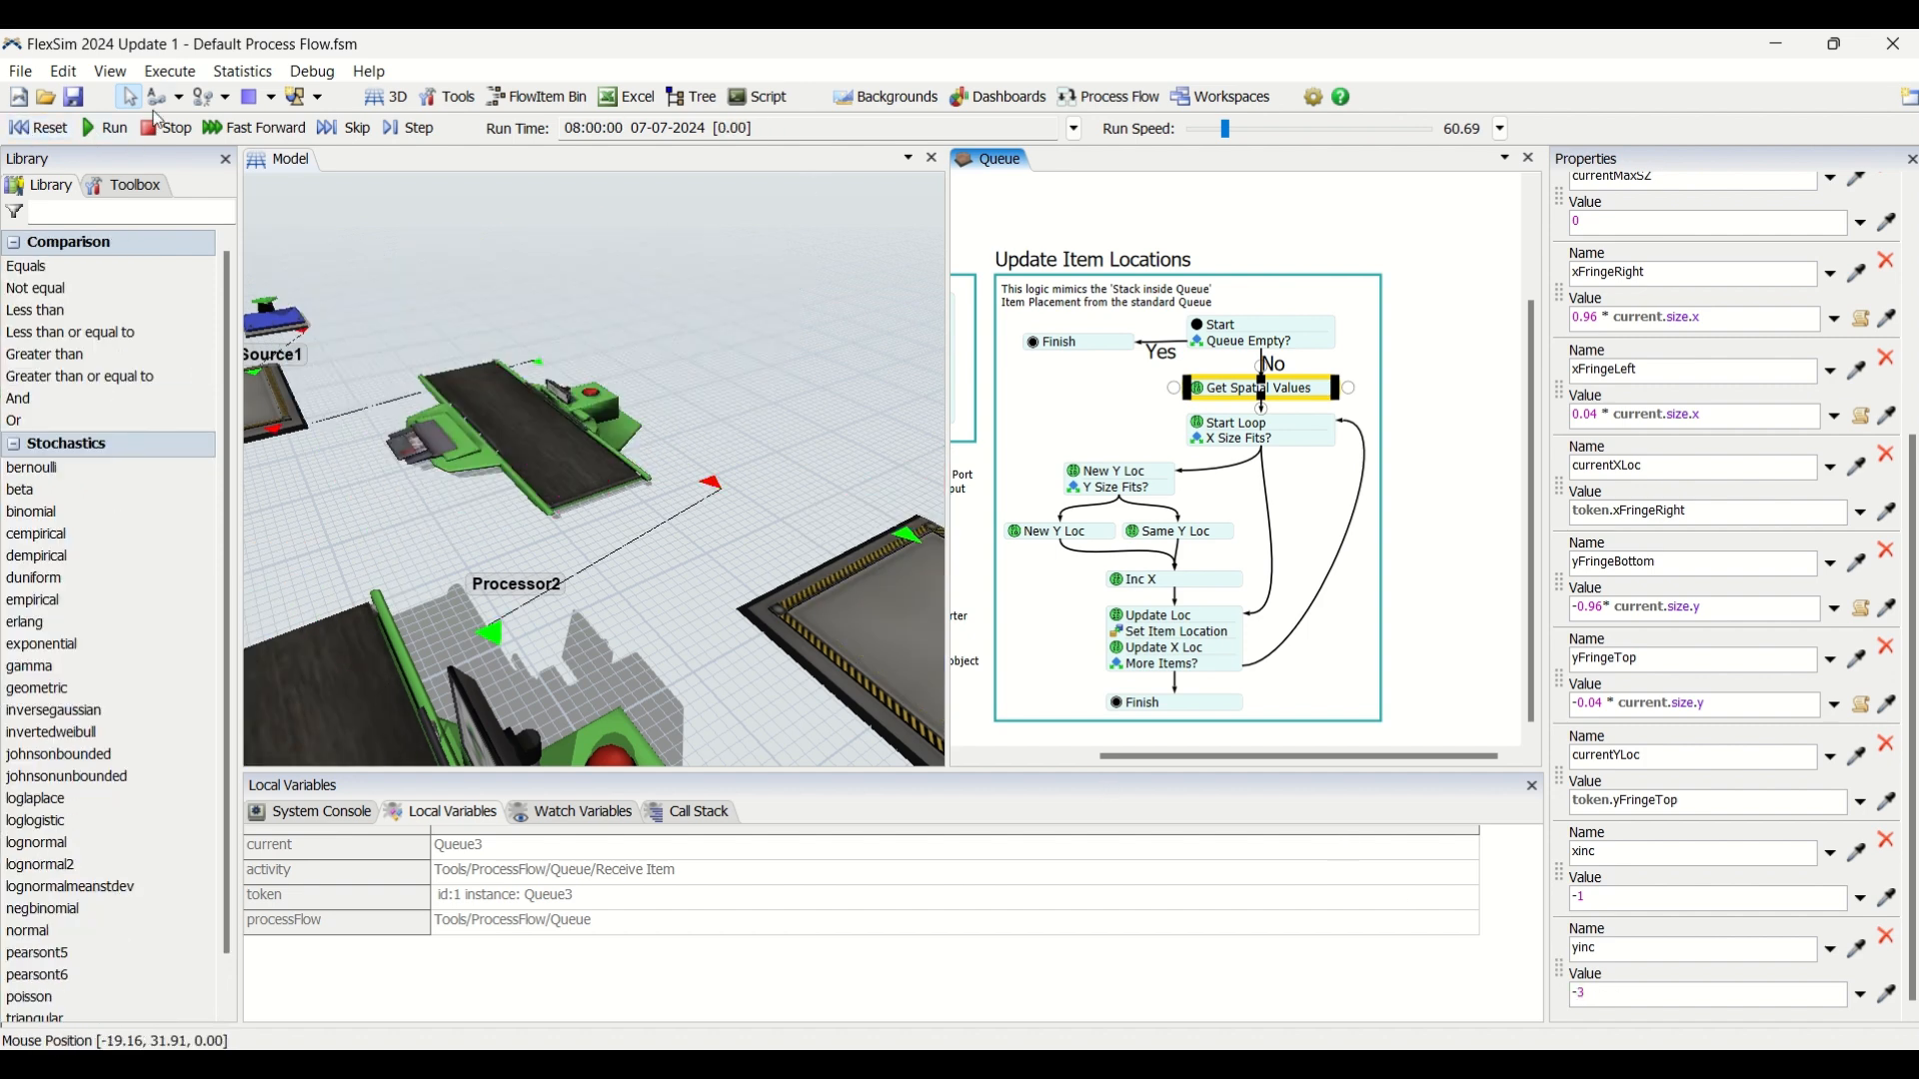
click(41, 136)
click(95, 134)
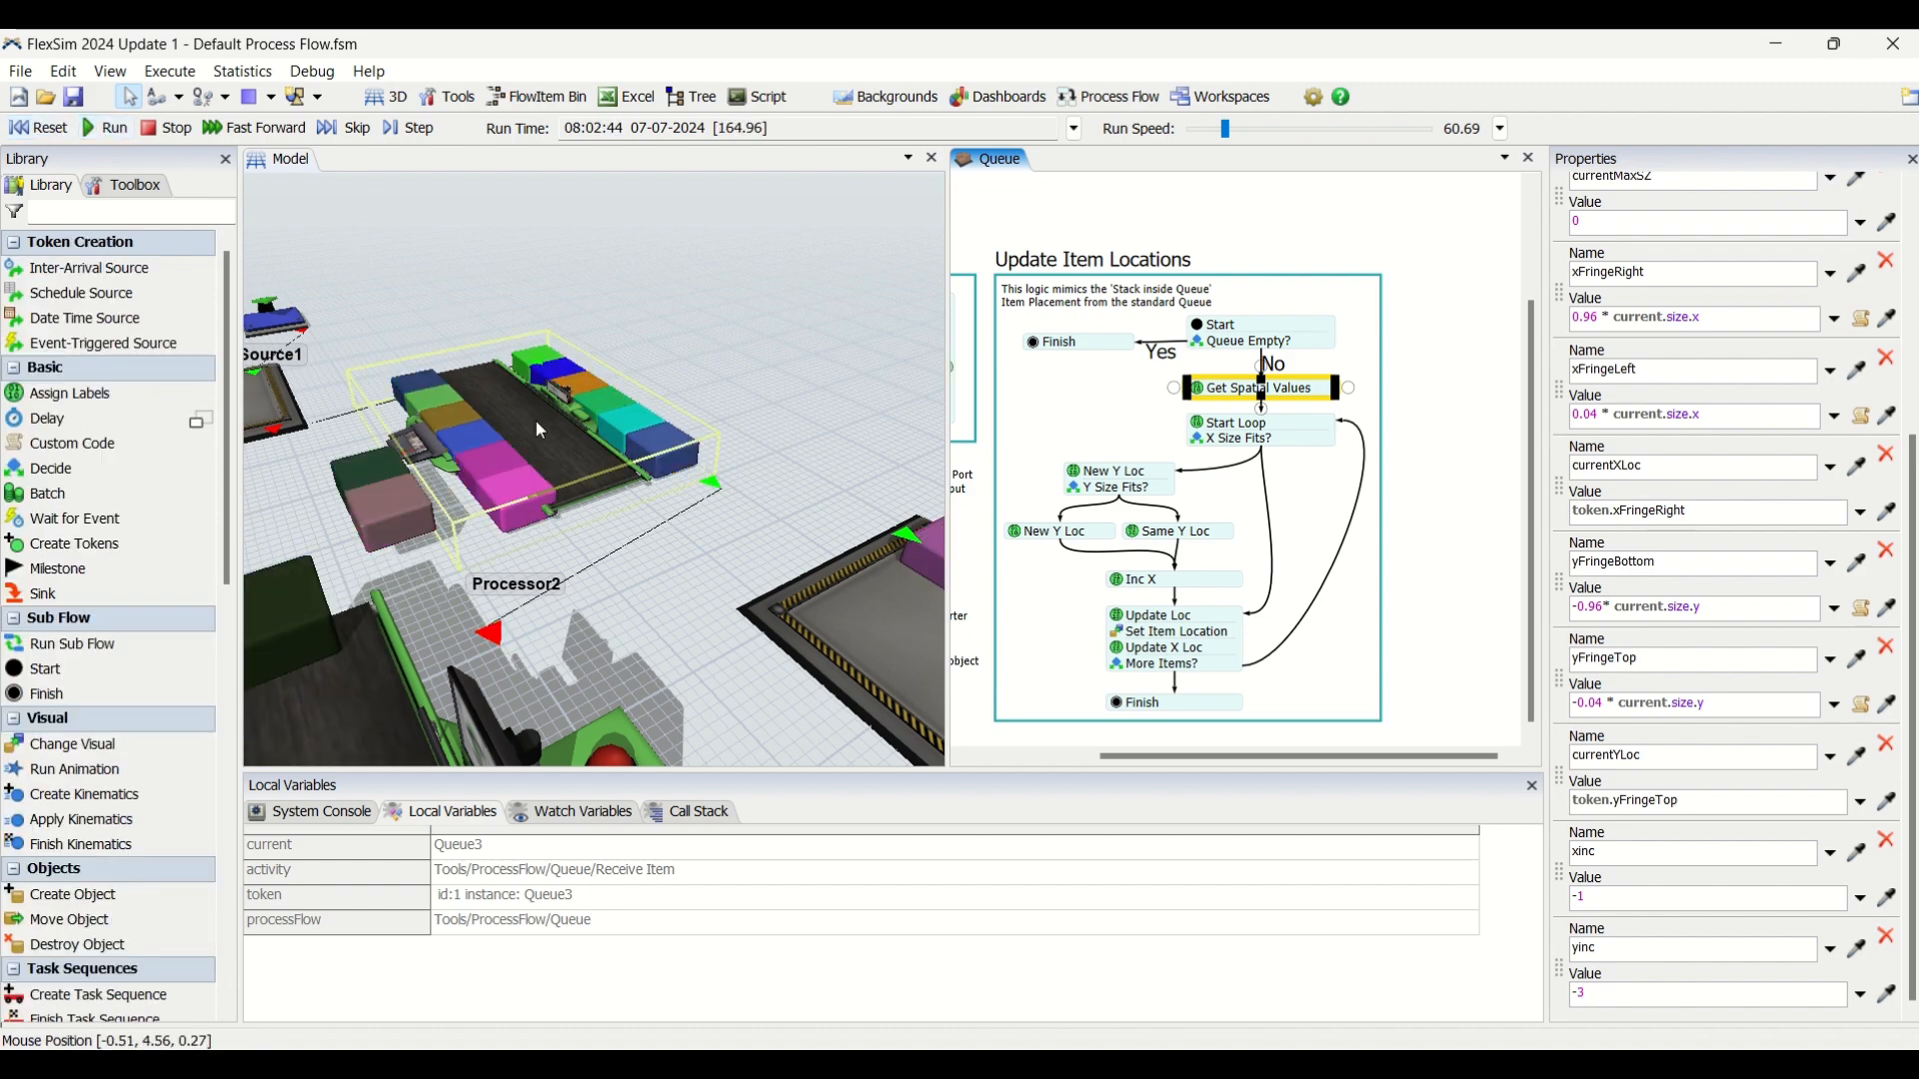
Inspect the wider row spacing and growing item layers on Processor2 from several angles in the 3D model.
click(680, 560)
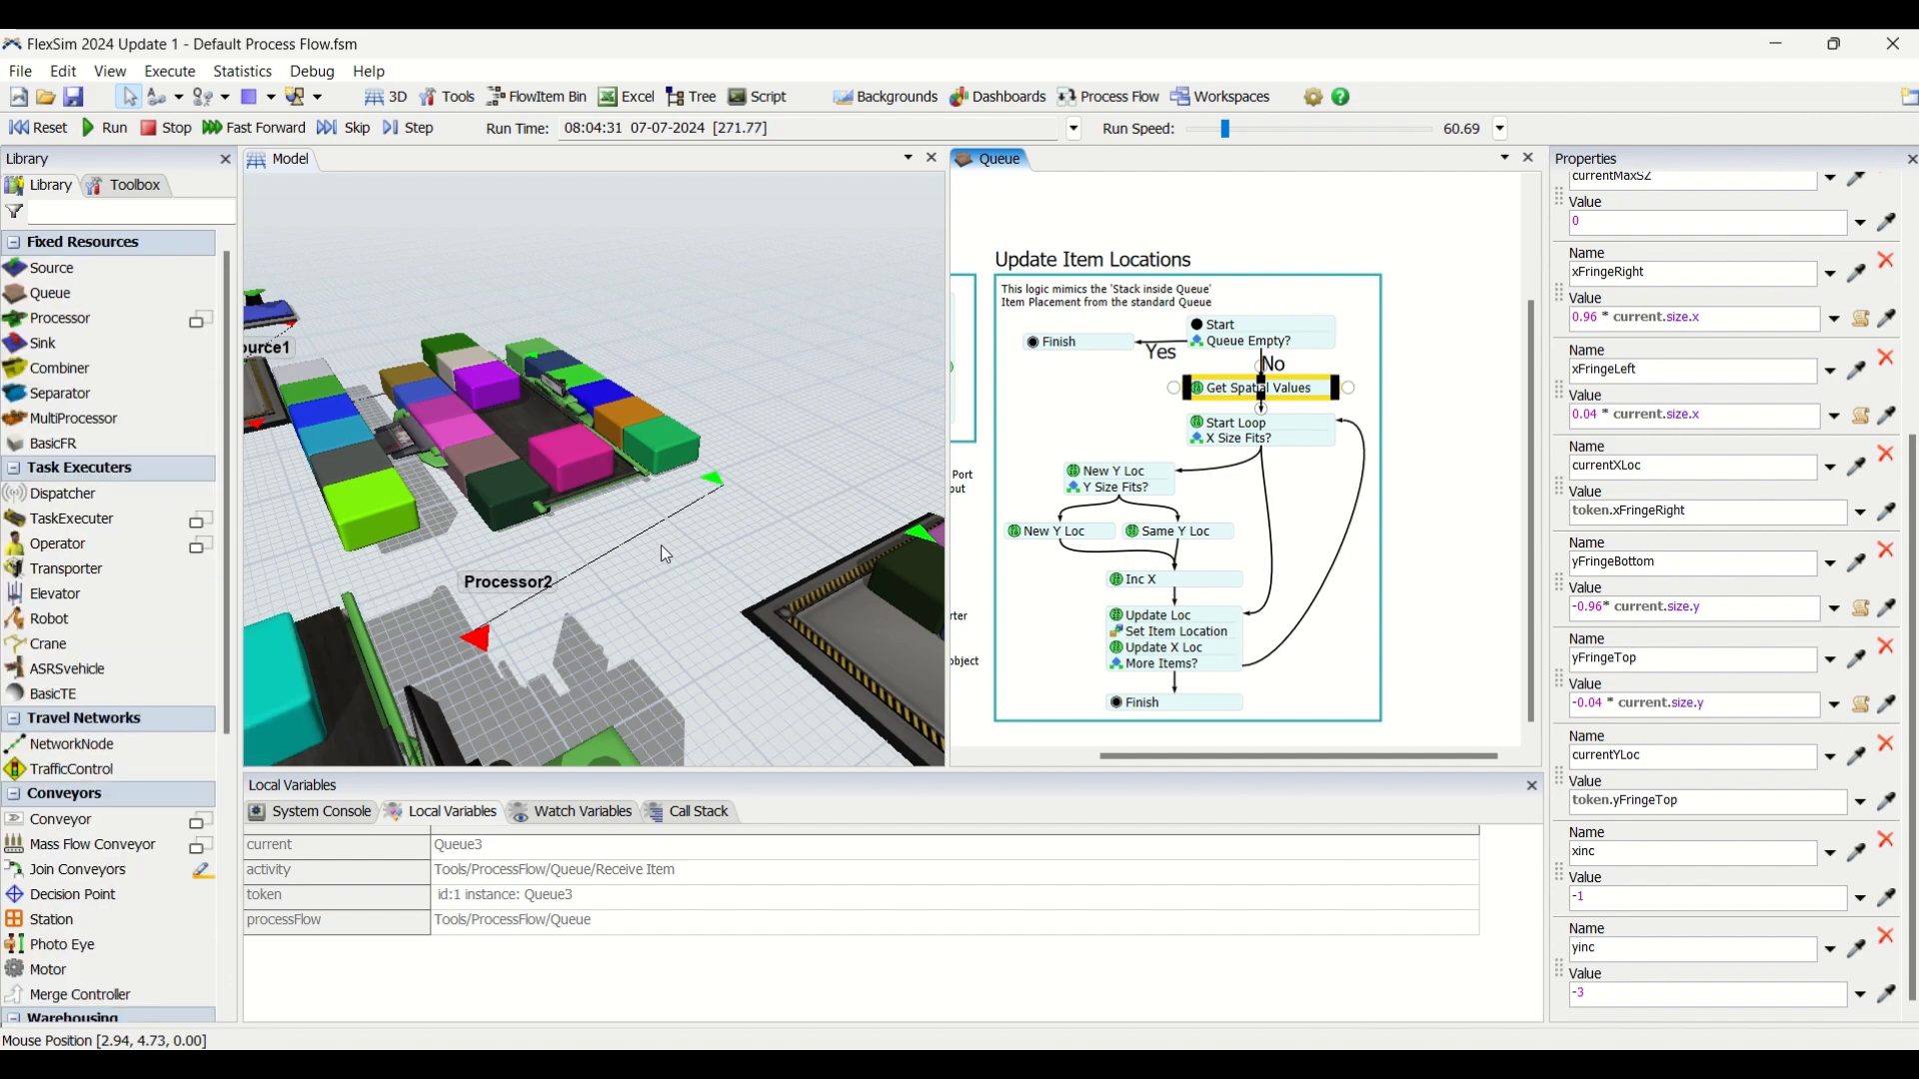
right_drag(652, 540, 657, 556)
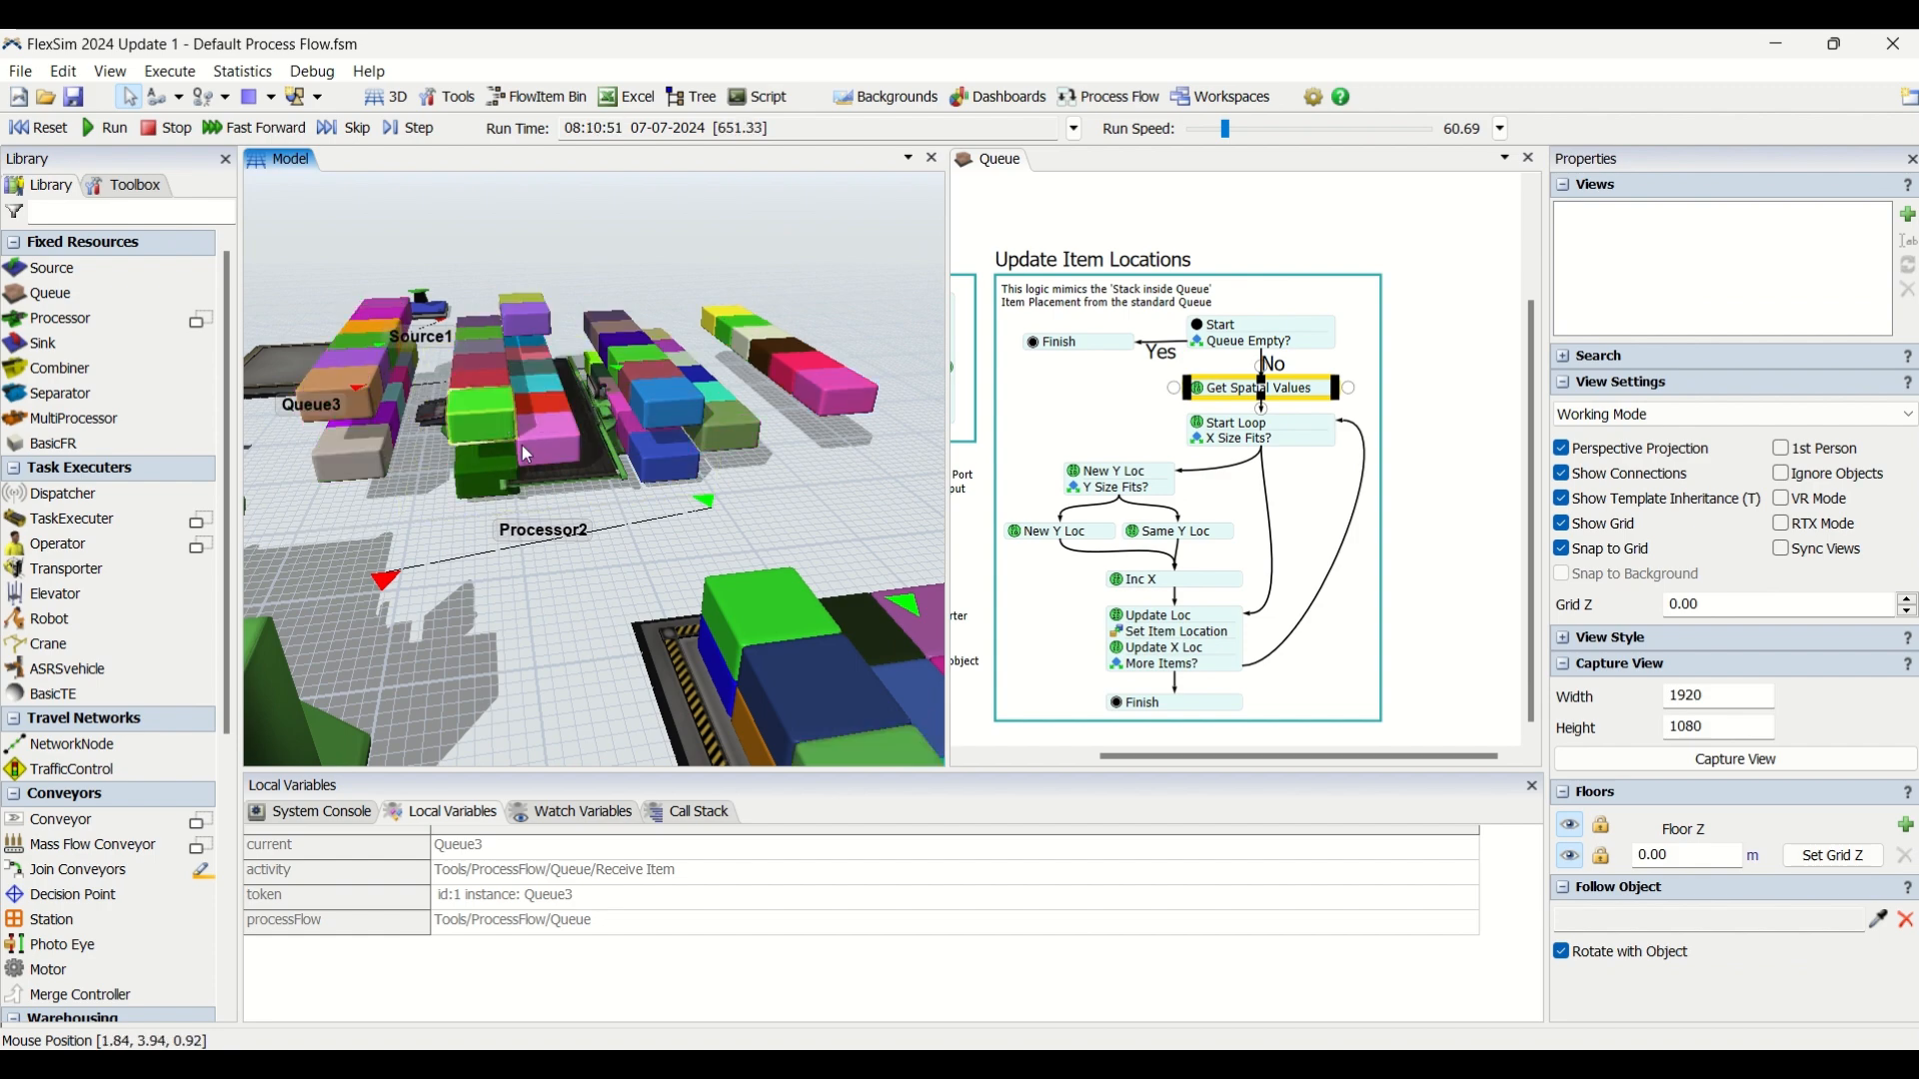
mouse_move(610, 582)
right_down()
mouse_move(693, 621)
mouse_move(585, 619)
mouse_move(582, 598)
right_up()
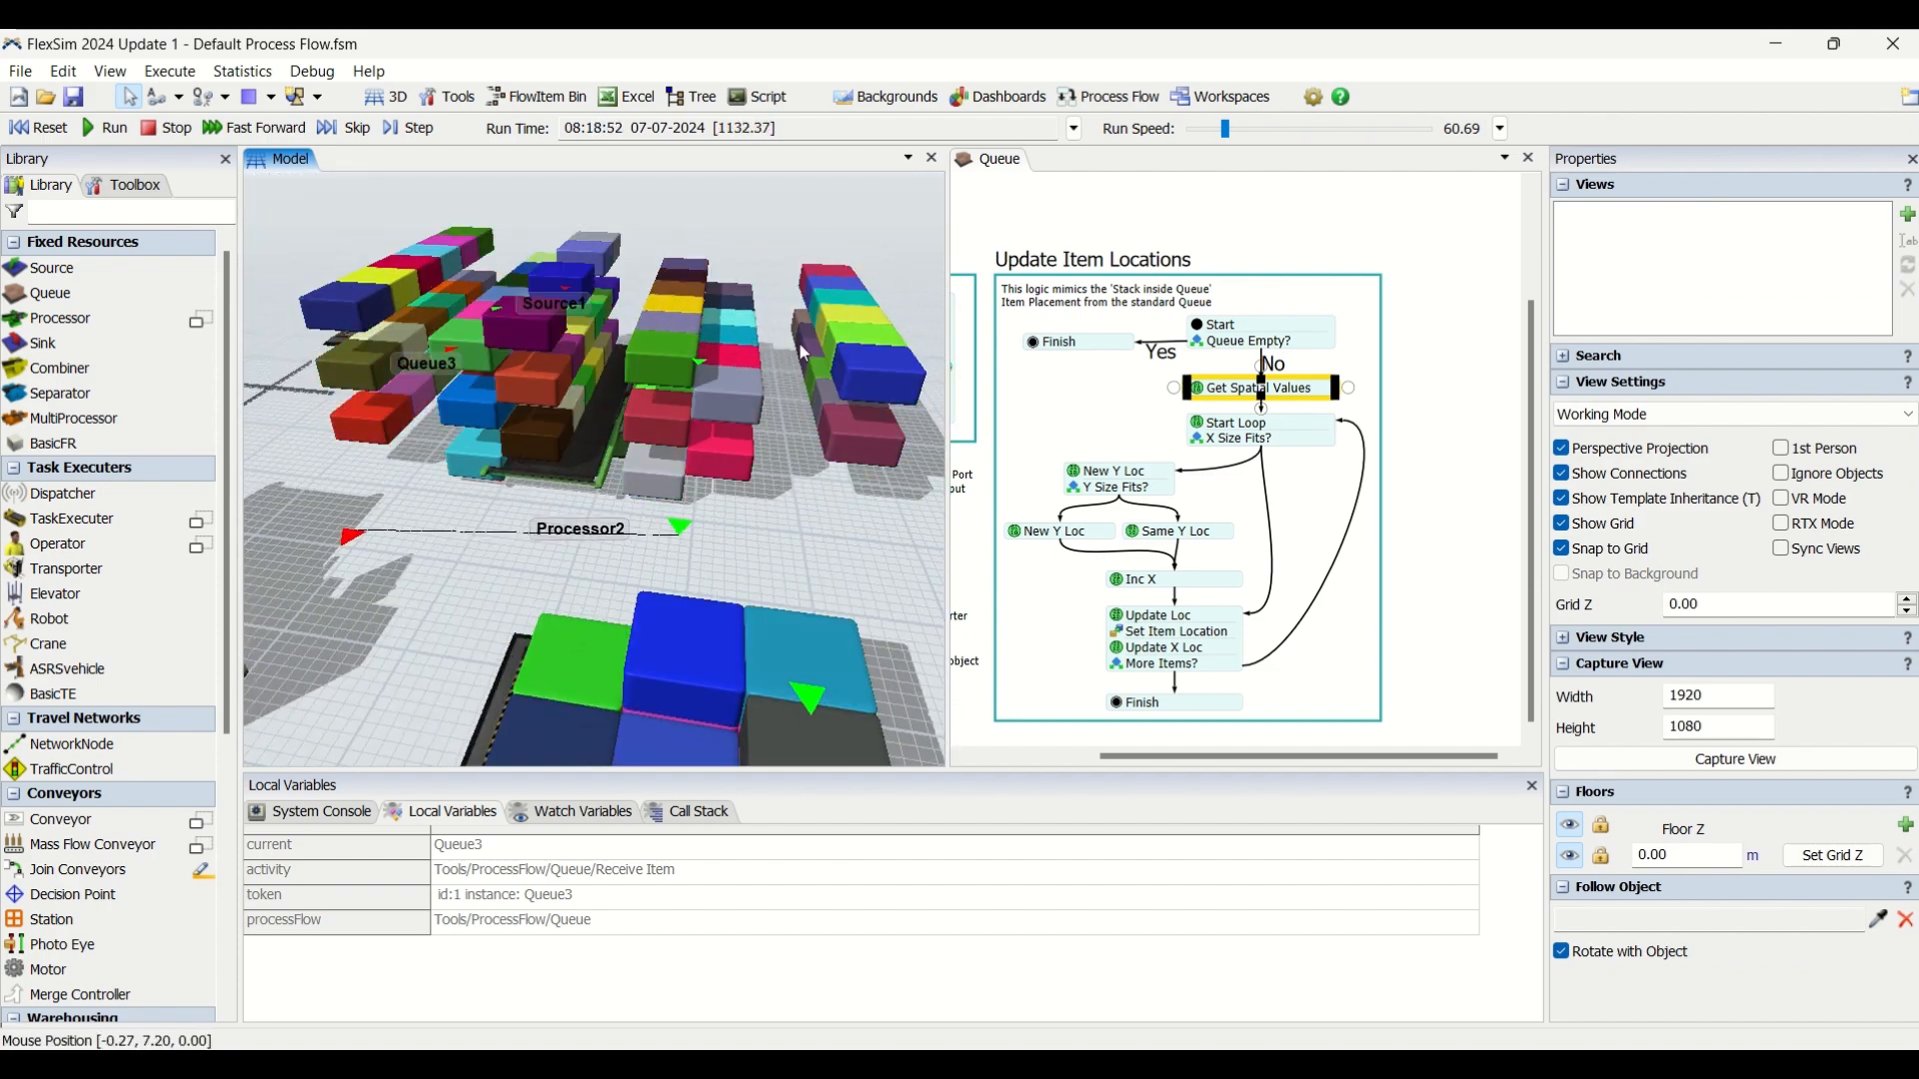
right_drag(596, 554, 730, 520)
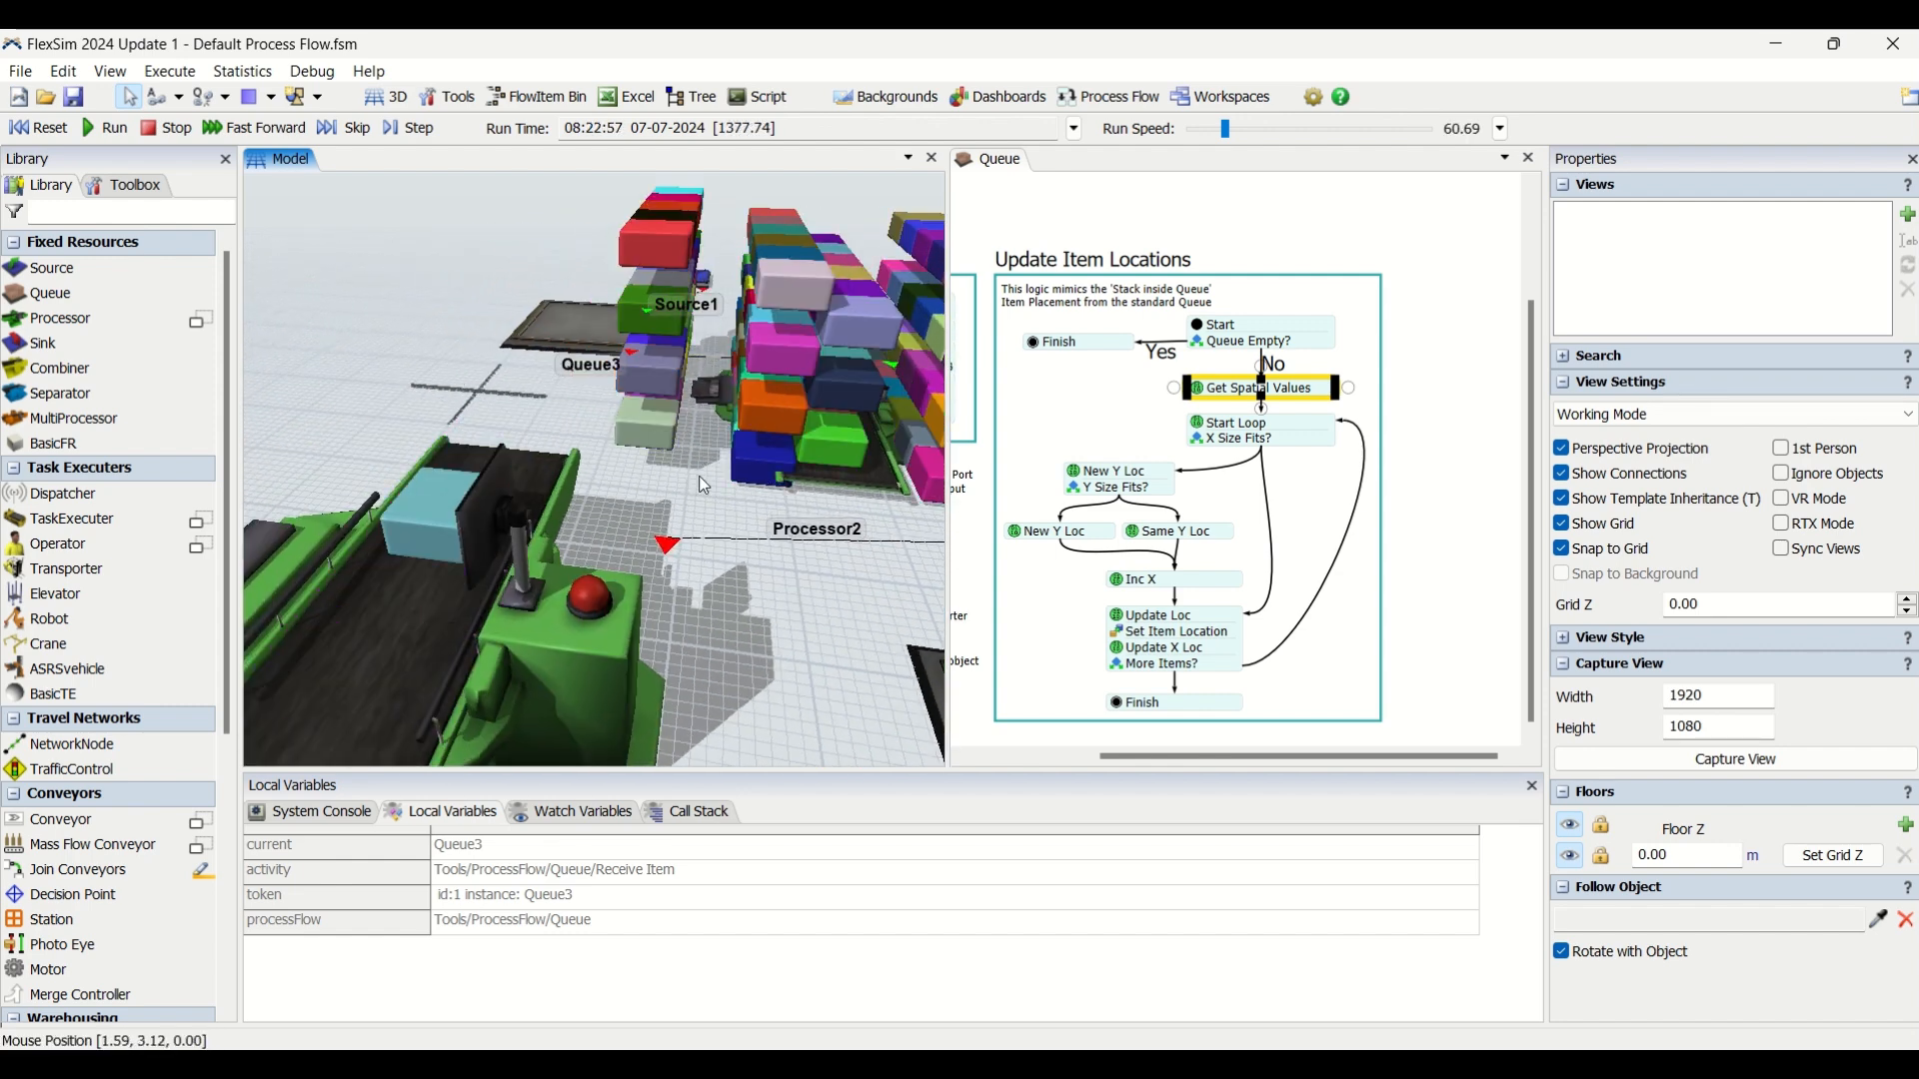
right_drag(782, 616, 555, 526)
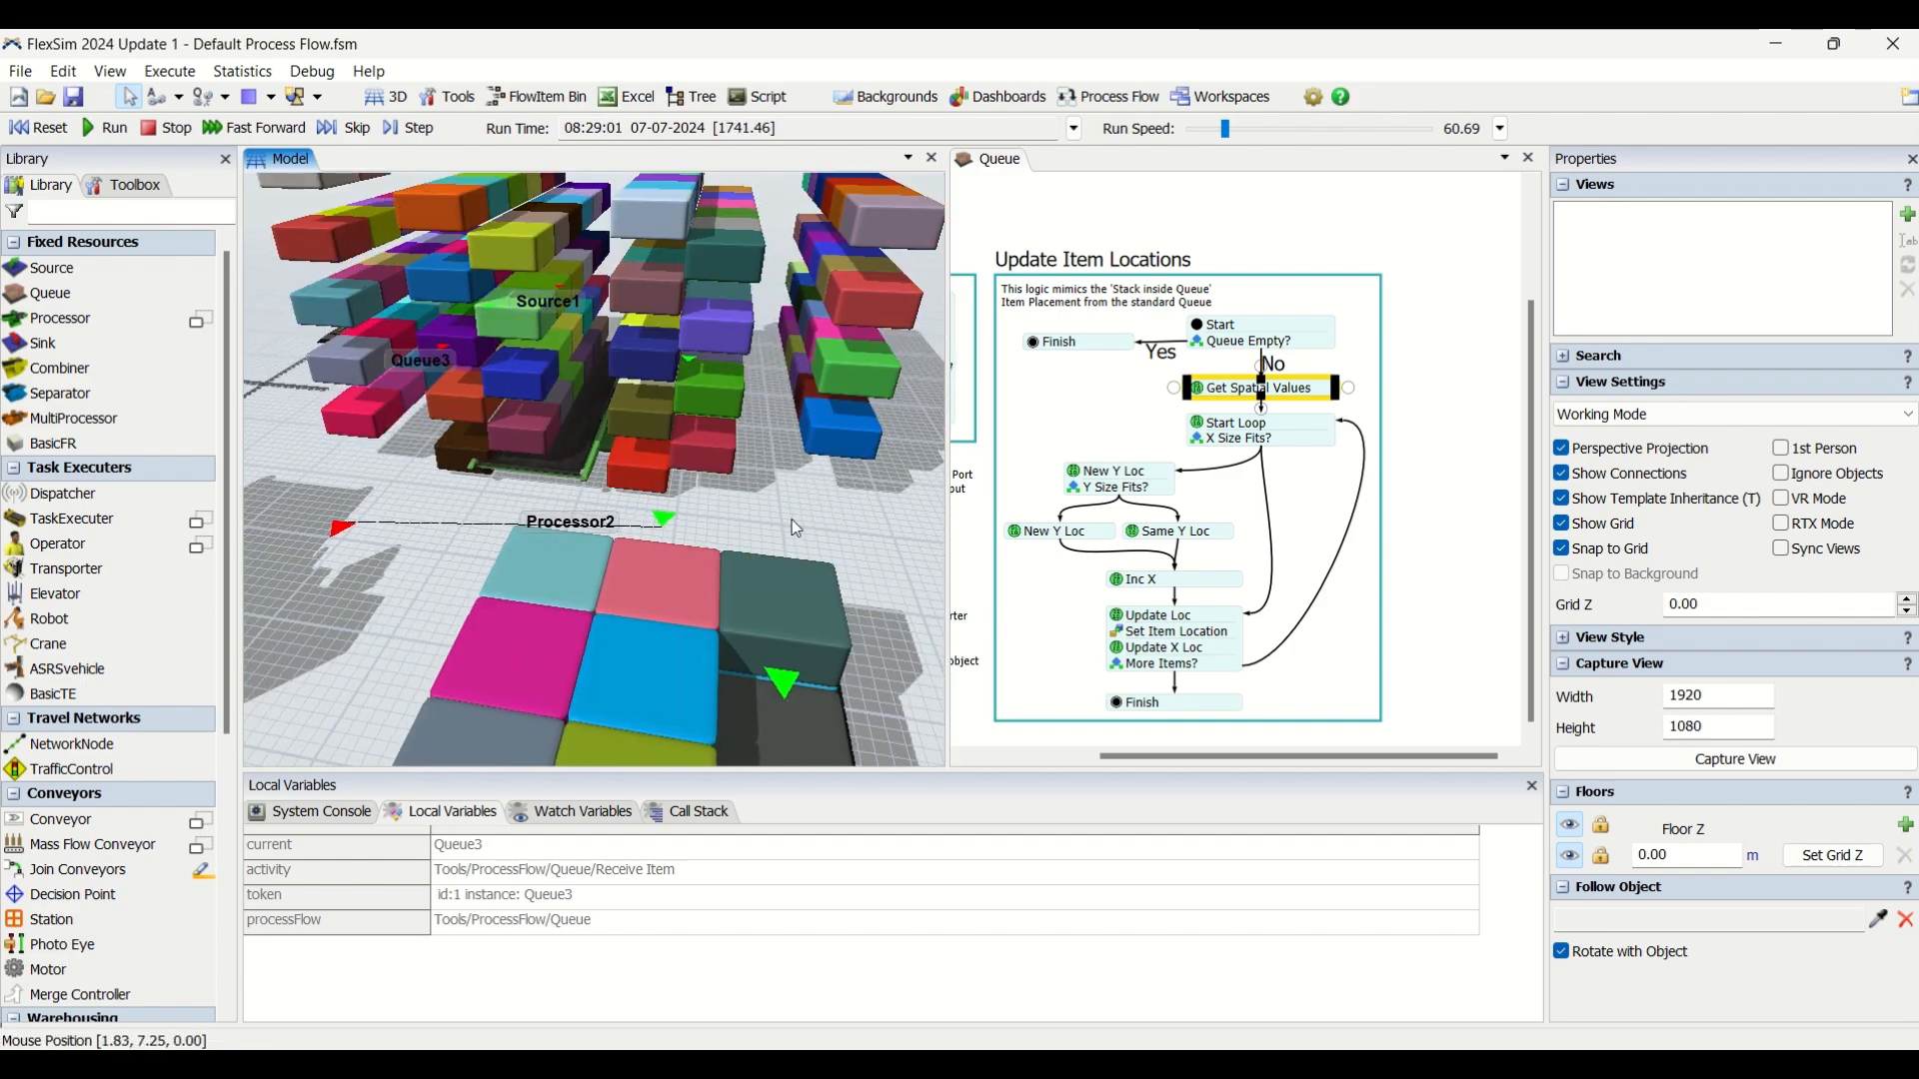
right_drag(792, 520, 631, 559)
right_drag(706, 294, 602, 566)
scroll(789, 549, down, 5)
scroll(835, 530, down, 3)
scroll(818, 586, down, 2)
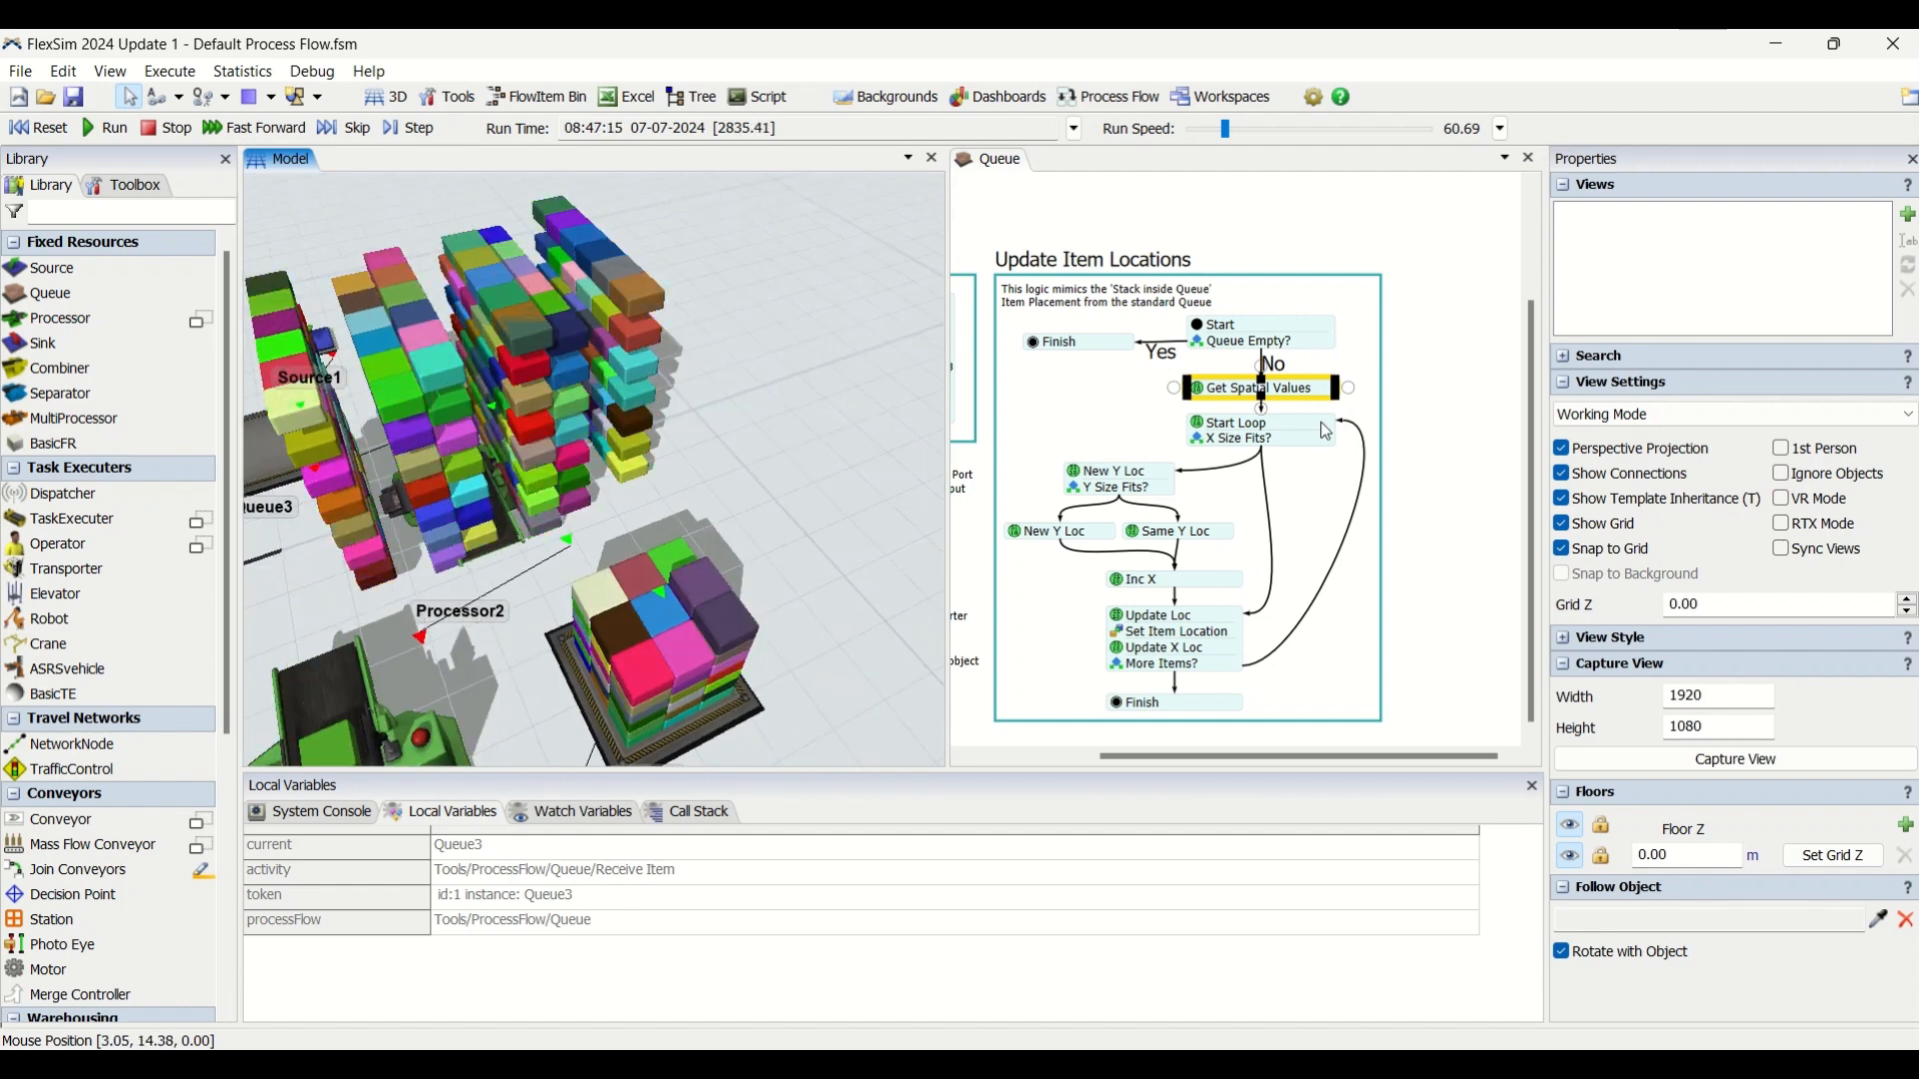
Review the Get Spatial Values labels, compare the stacks on Processor2 and Queue2 in the 3D model, and stop the run.
click(1313, 393)
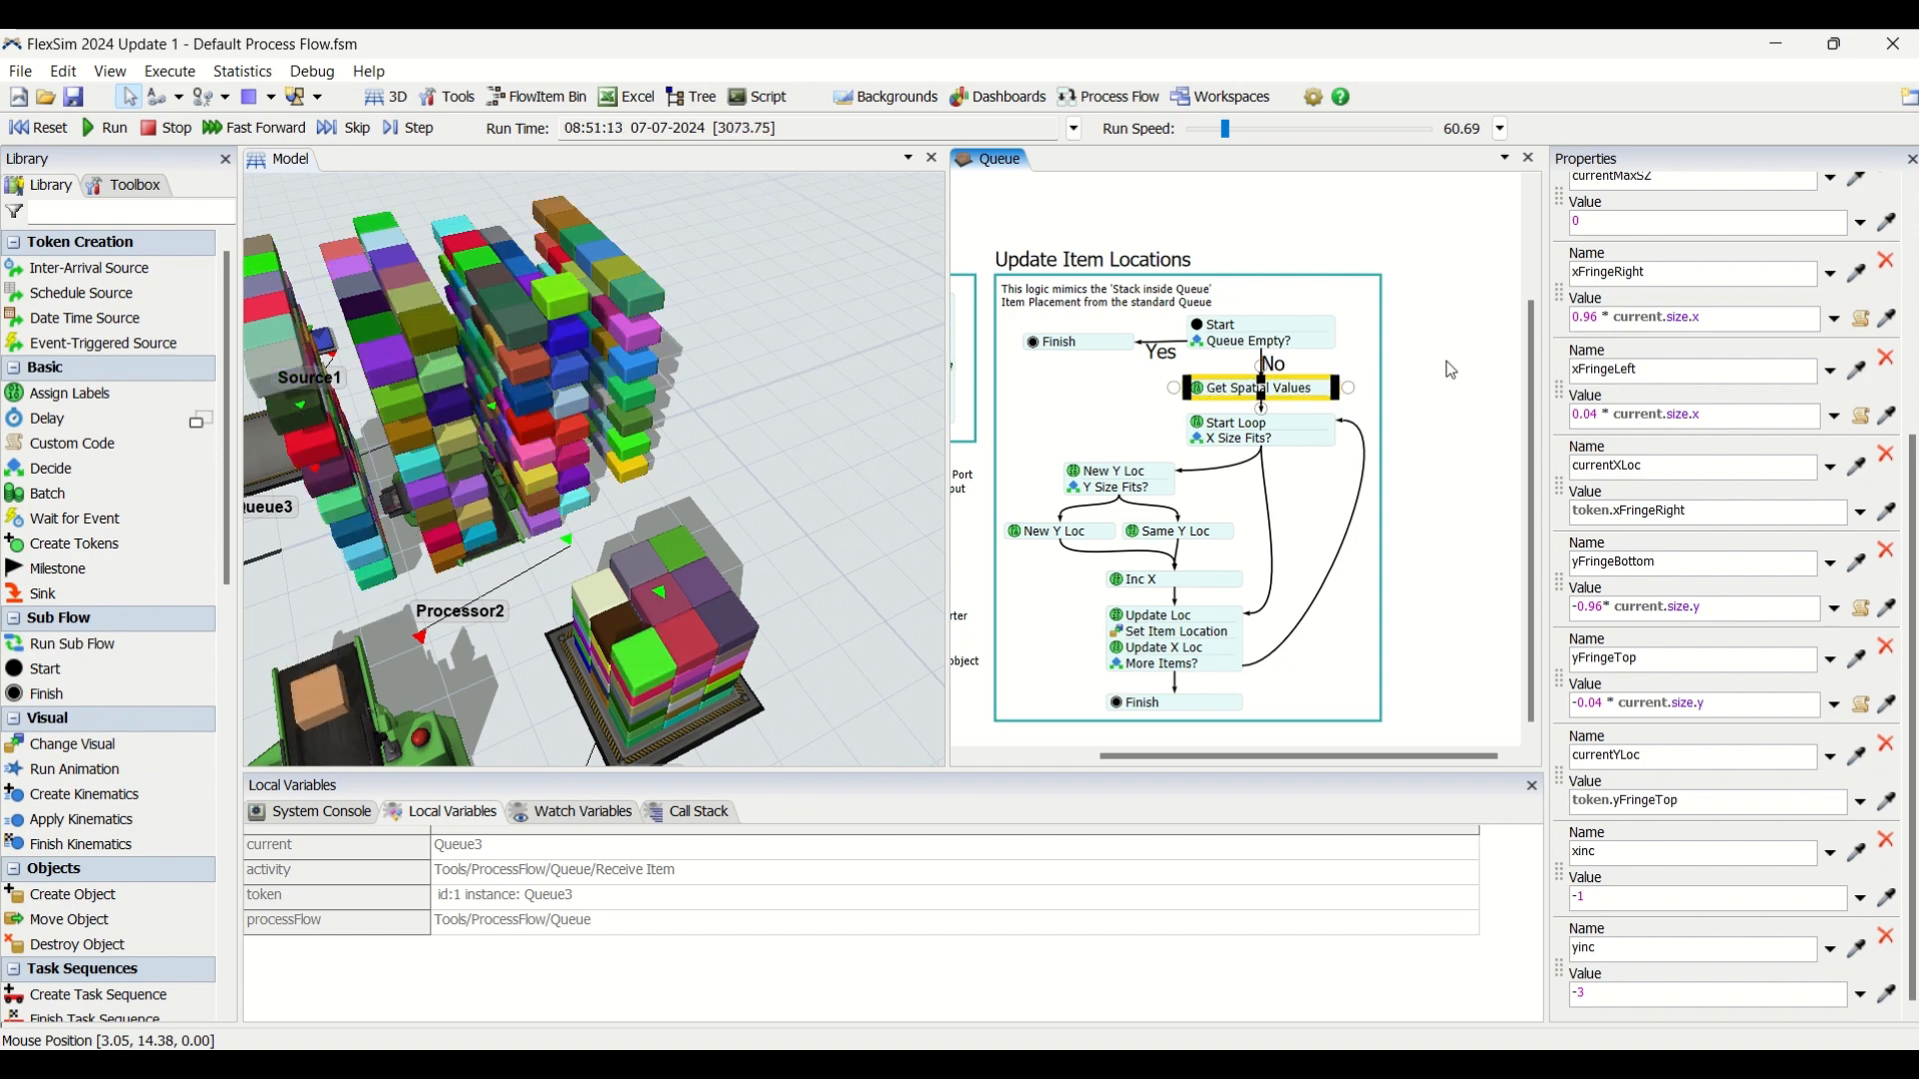
drag(753, 451, 848, 436)
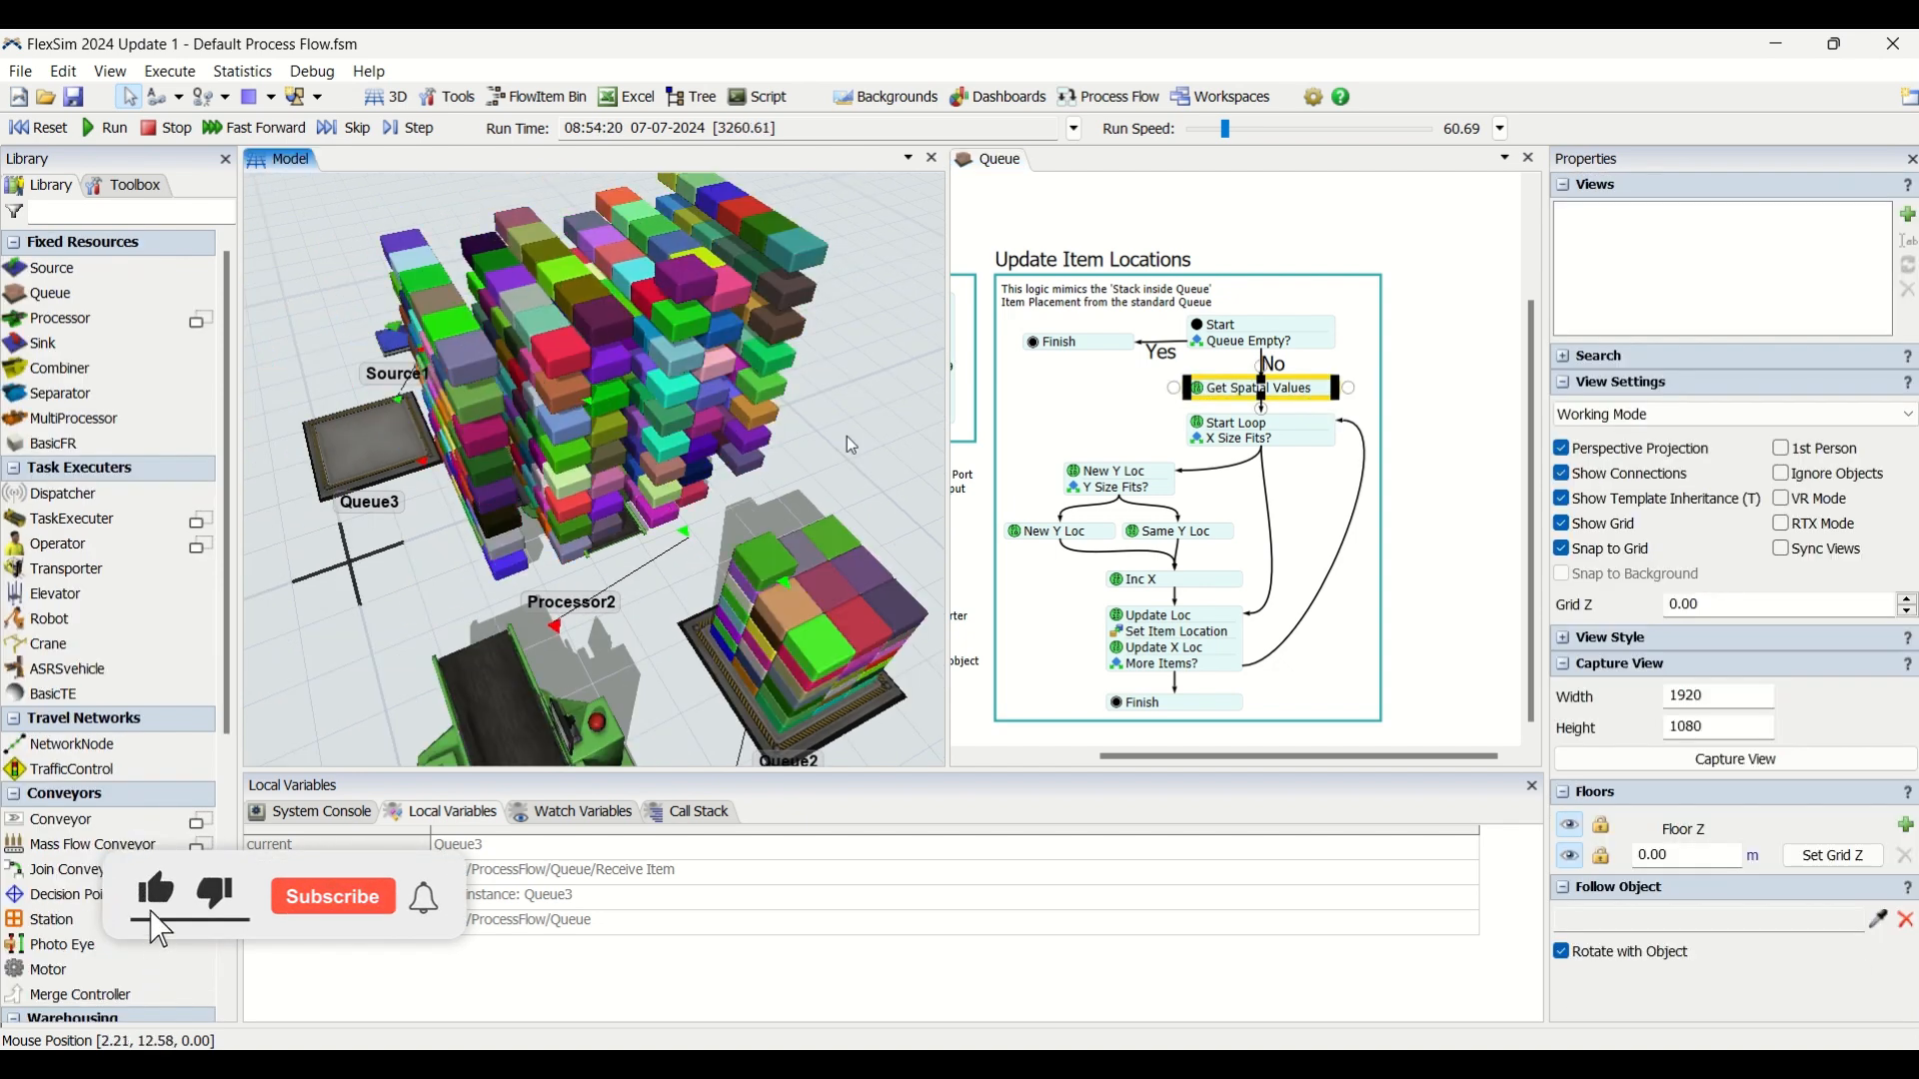
click(723, 689)
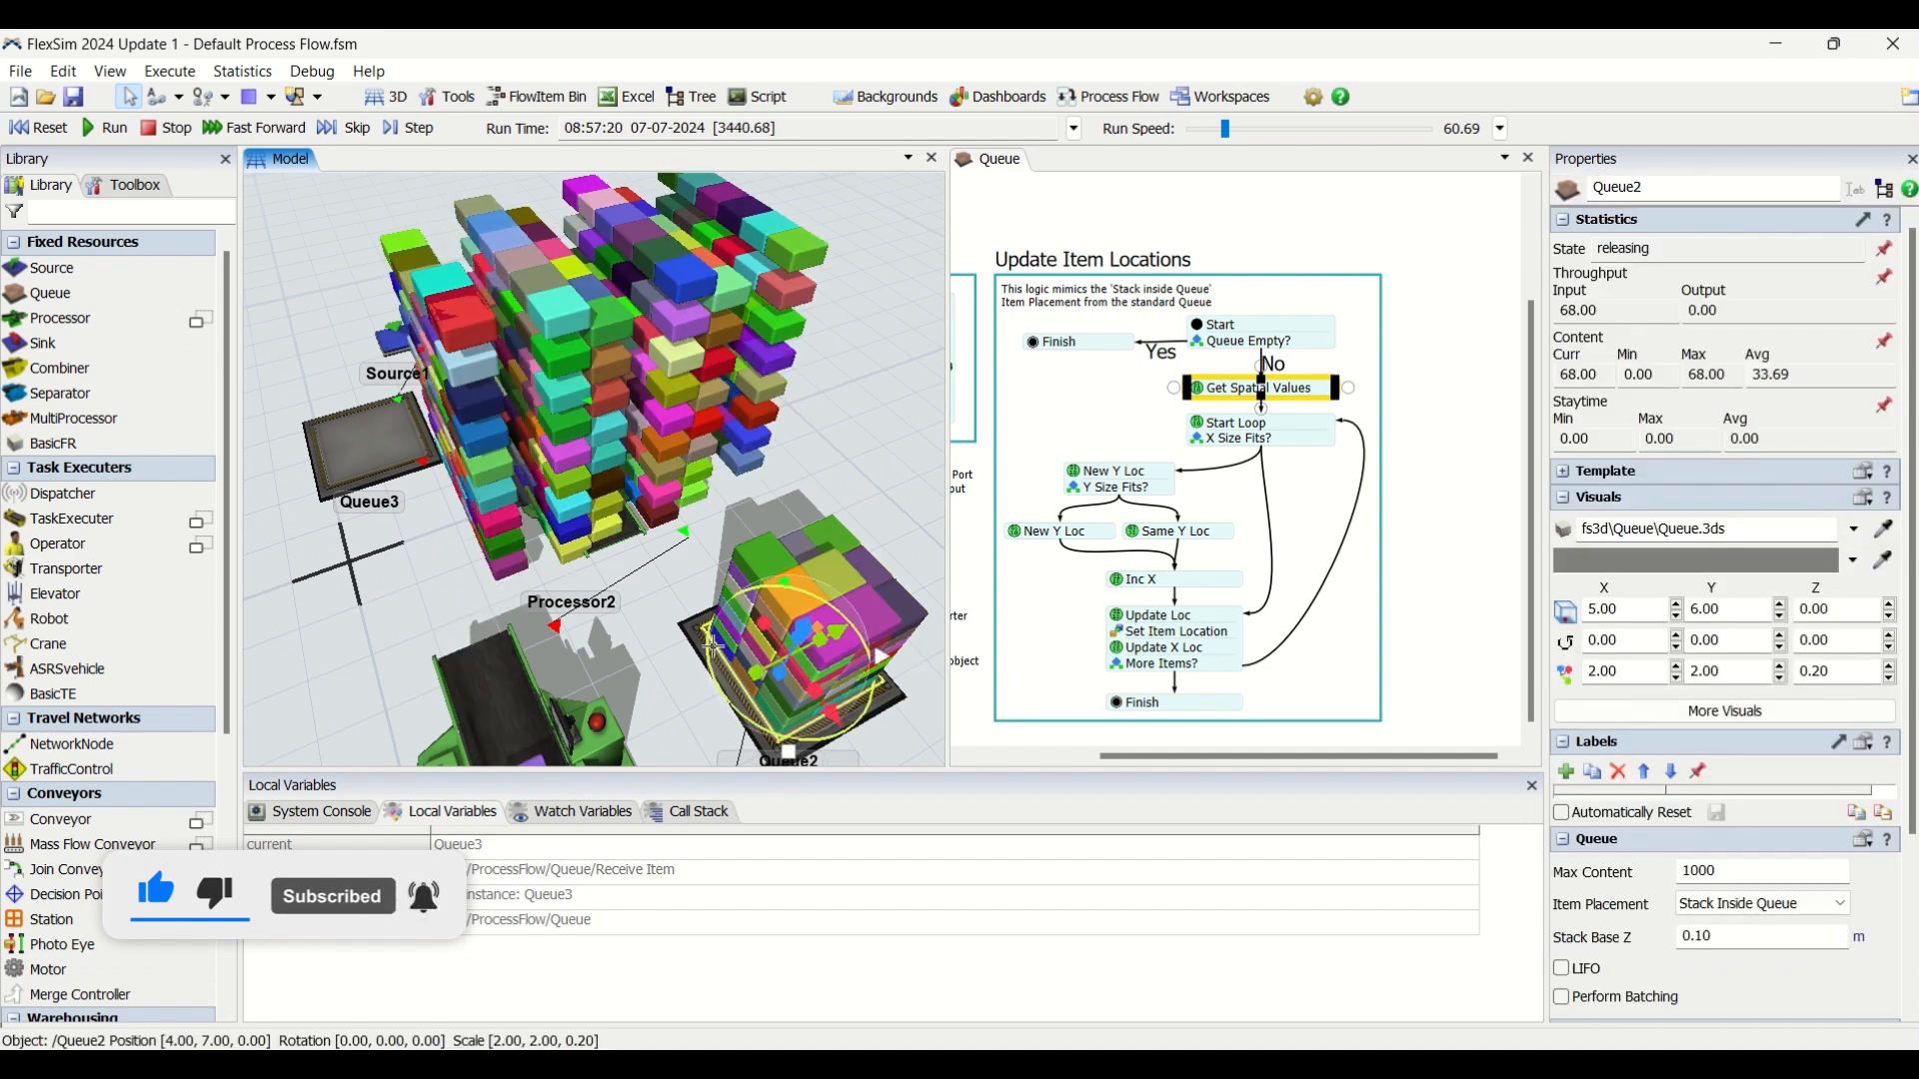
drag(796, 434, 786, 434)
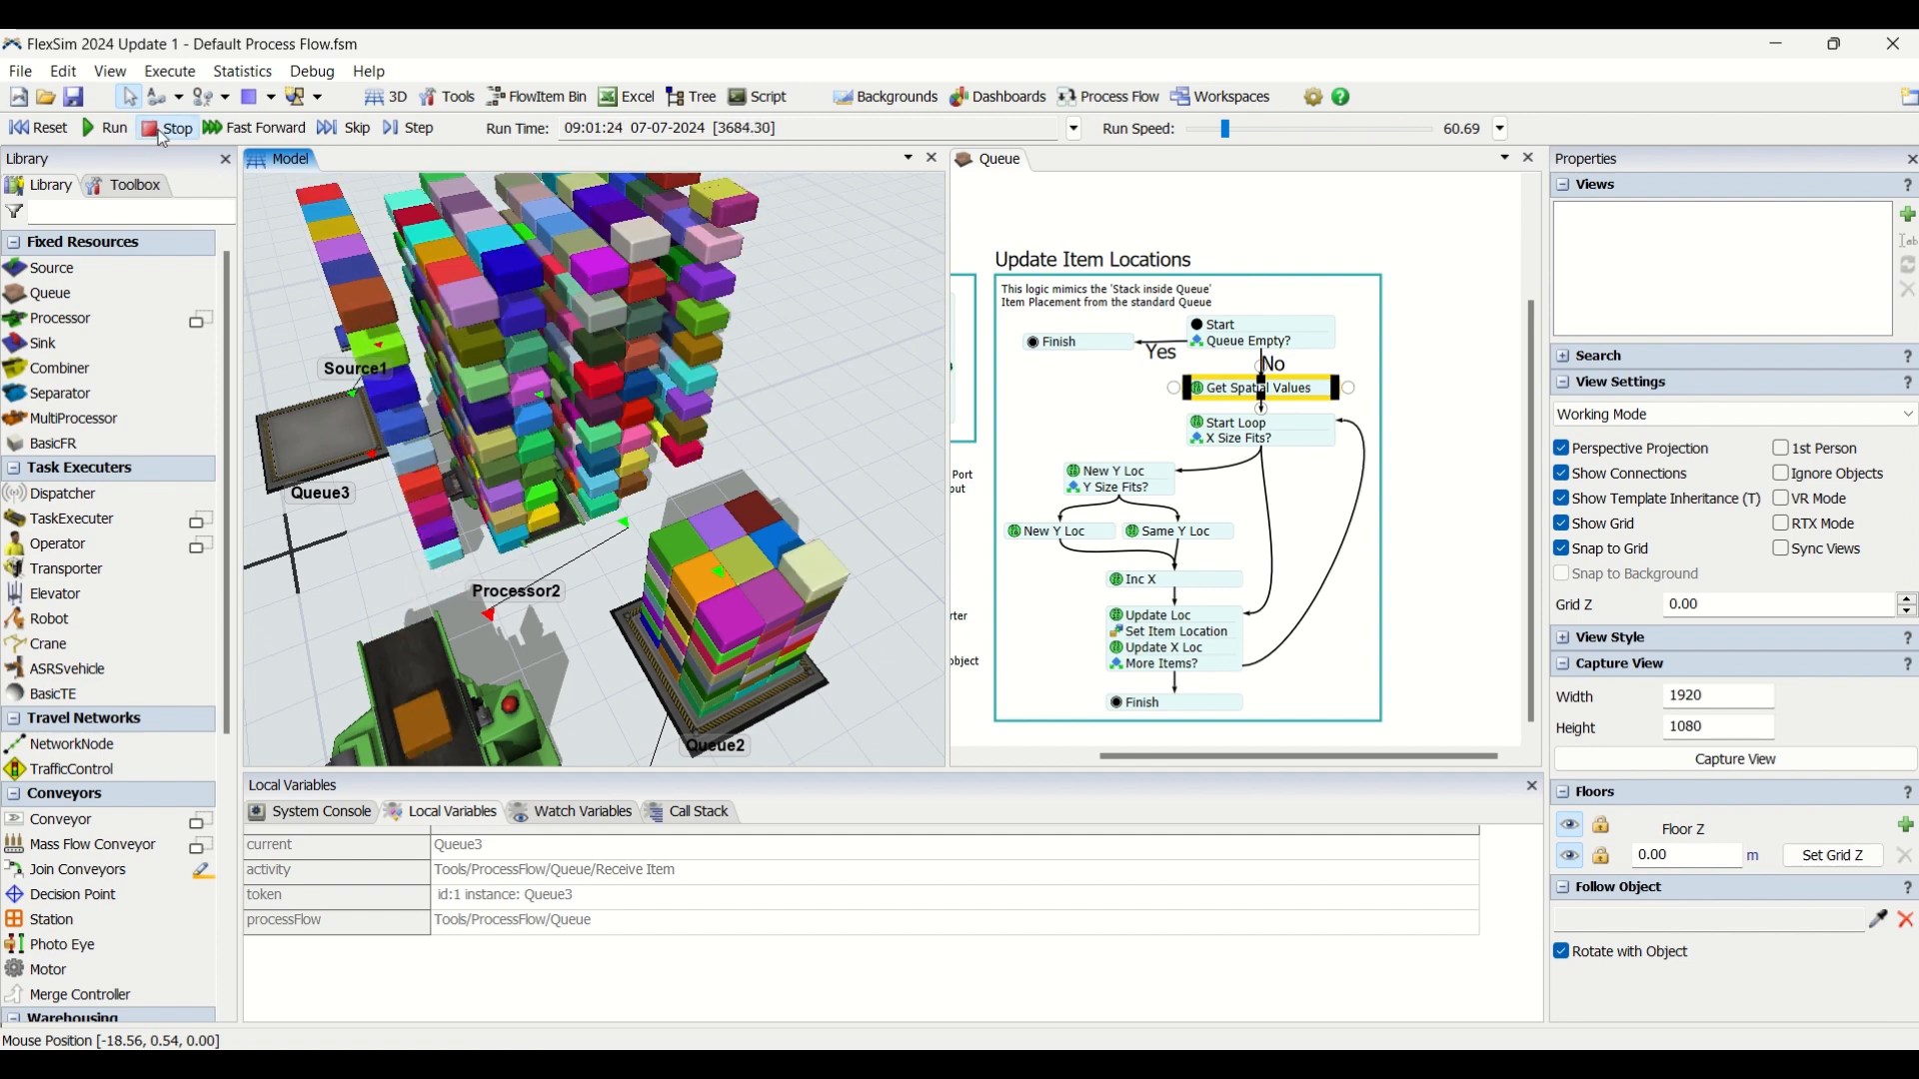
right_drag(794, 419, 871, 424)
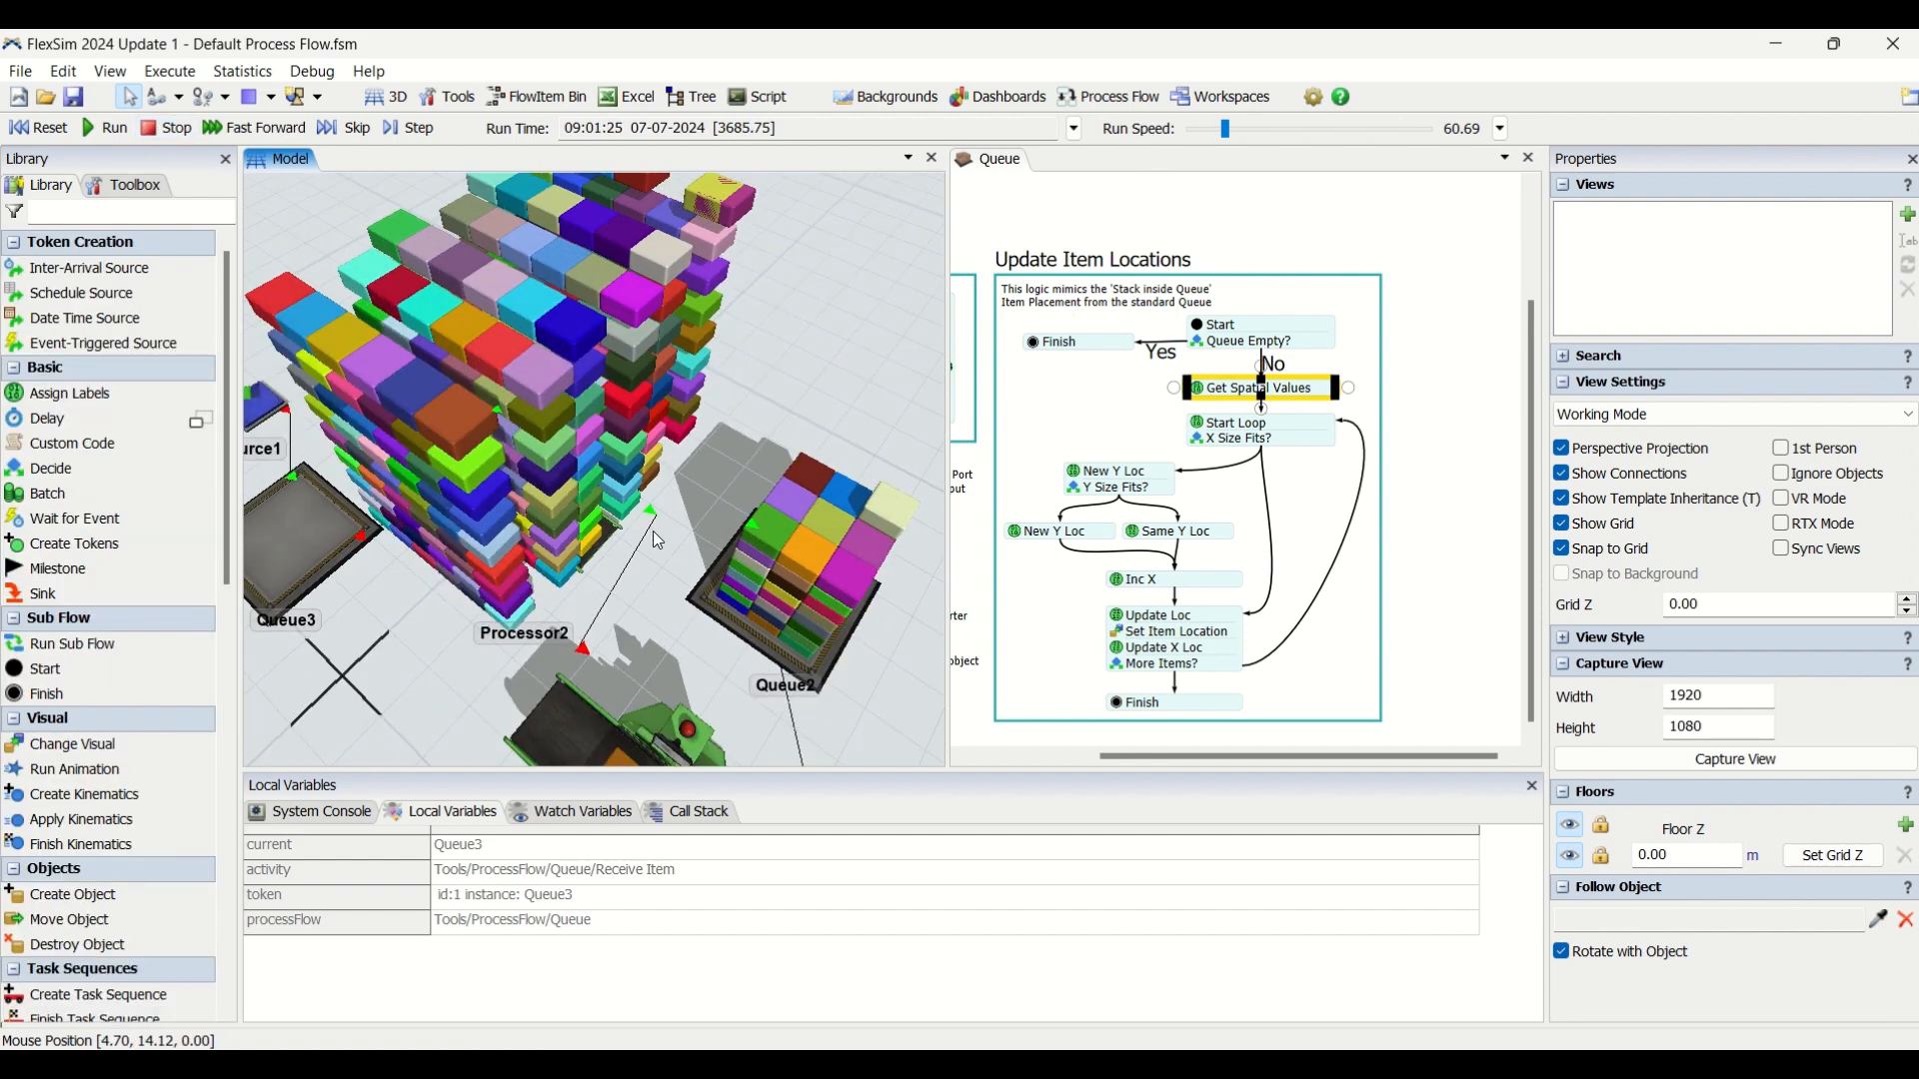
drag(782, 538, 772, 518)
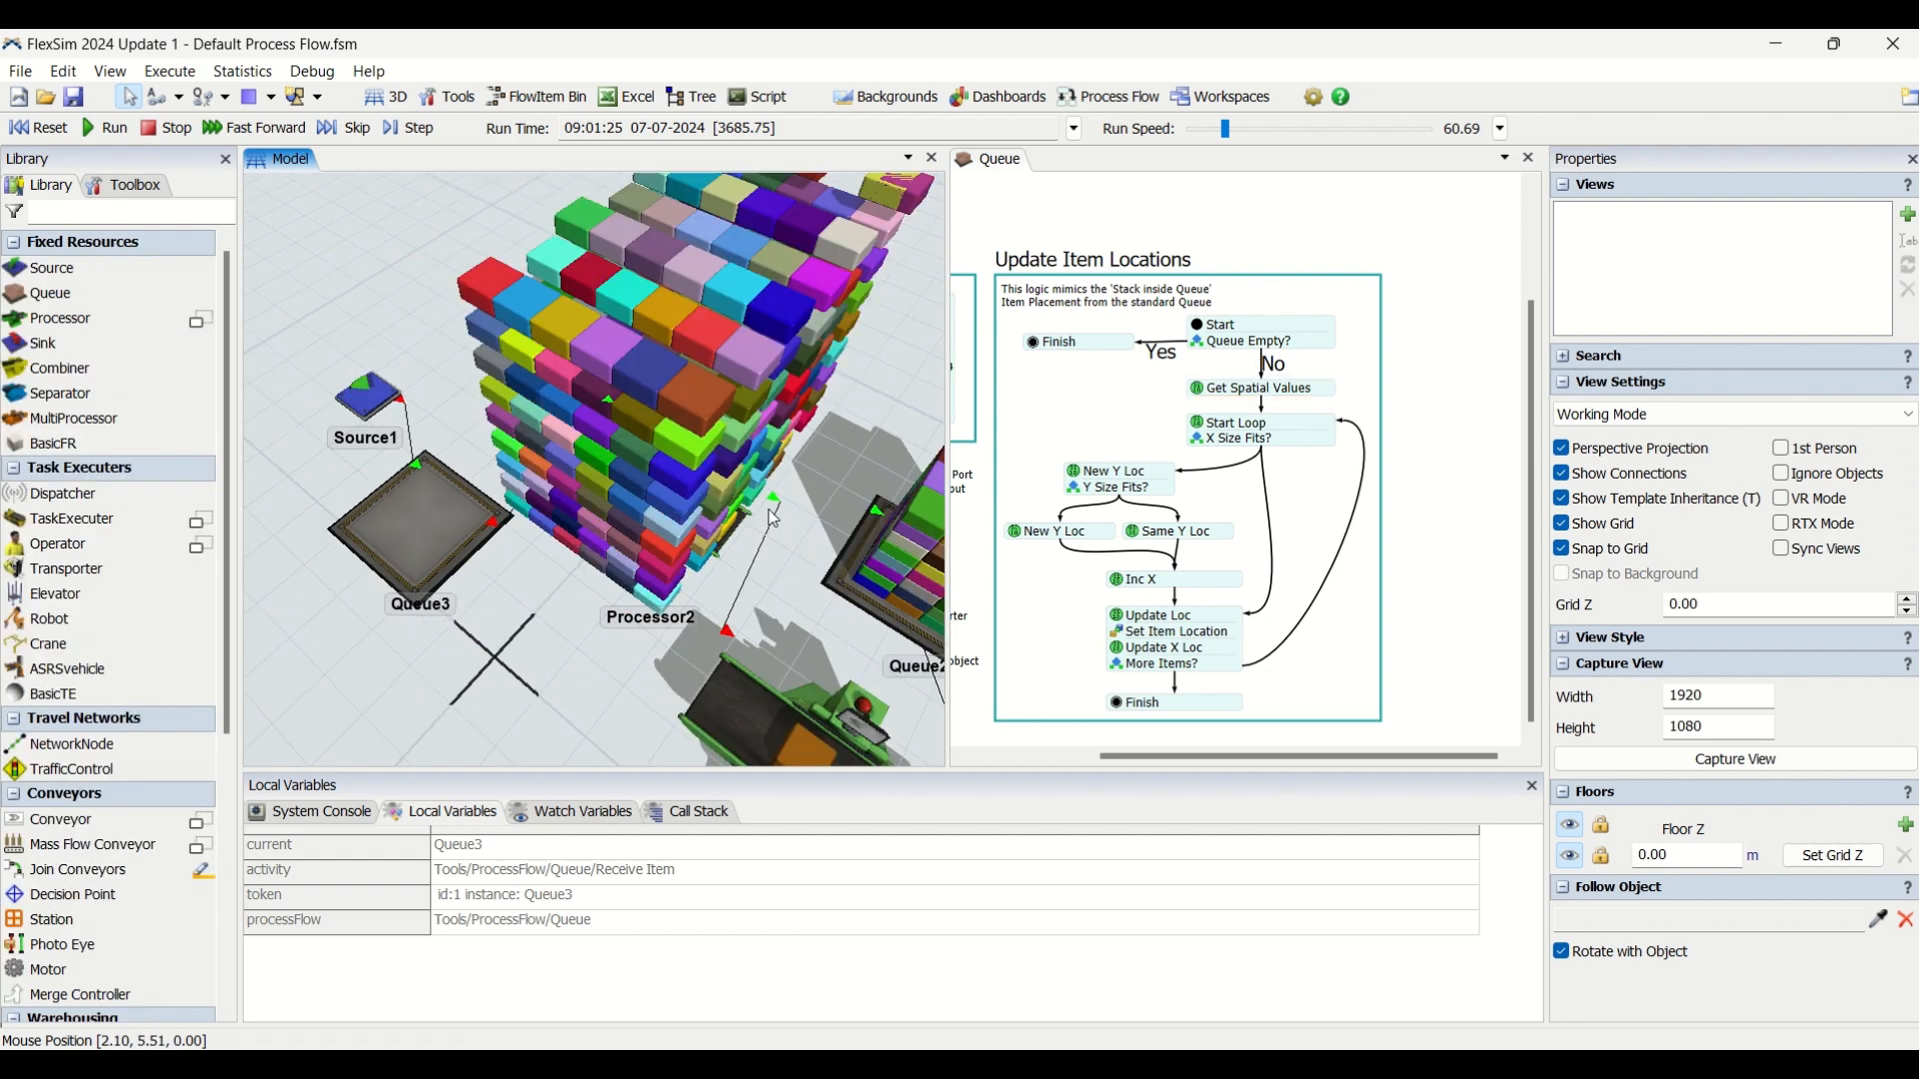
Compare the stacks on Processor2 and Queue2 from another angle and review the Get Spatial Values labels.
drag(590, 650, 440, 625)
scroll(443, 647, down, 3)
scroll(443, 649, up, 2)
mouse_move(452, 667)
right_down()
mouse_move(561, 656)
mouse_move(446, 662)
right_up()
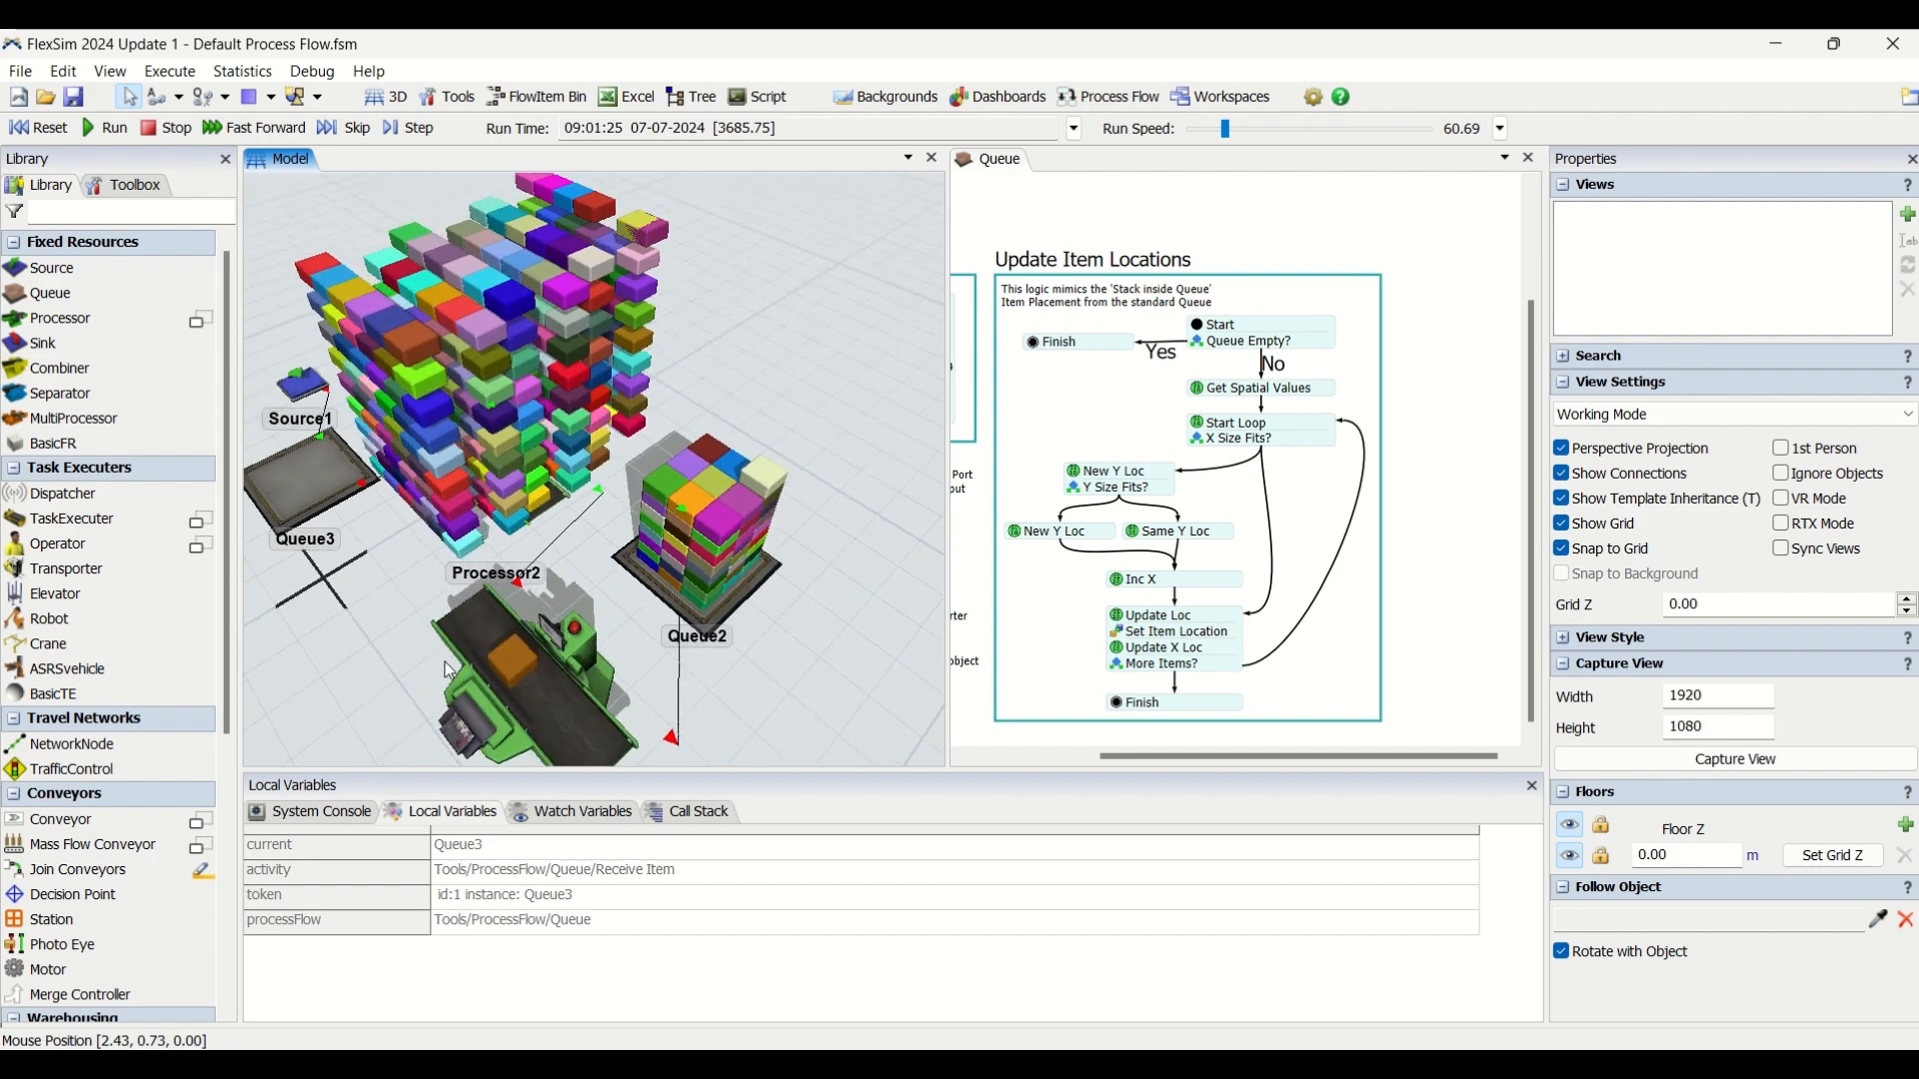
click(1262, 392)
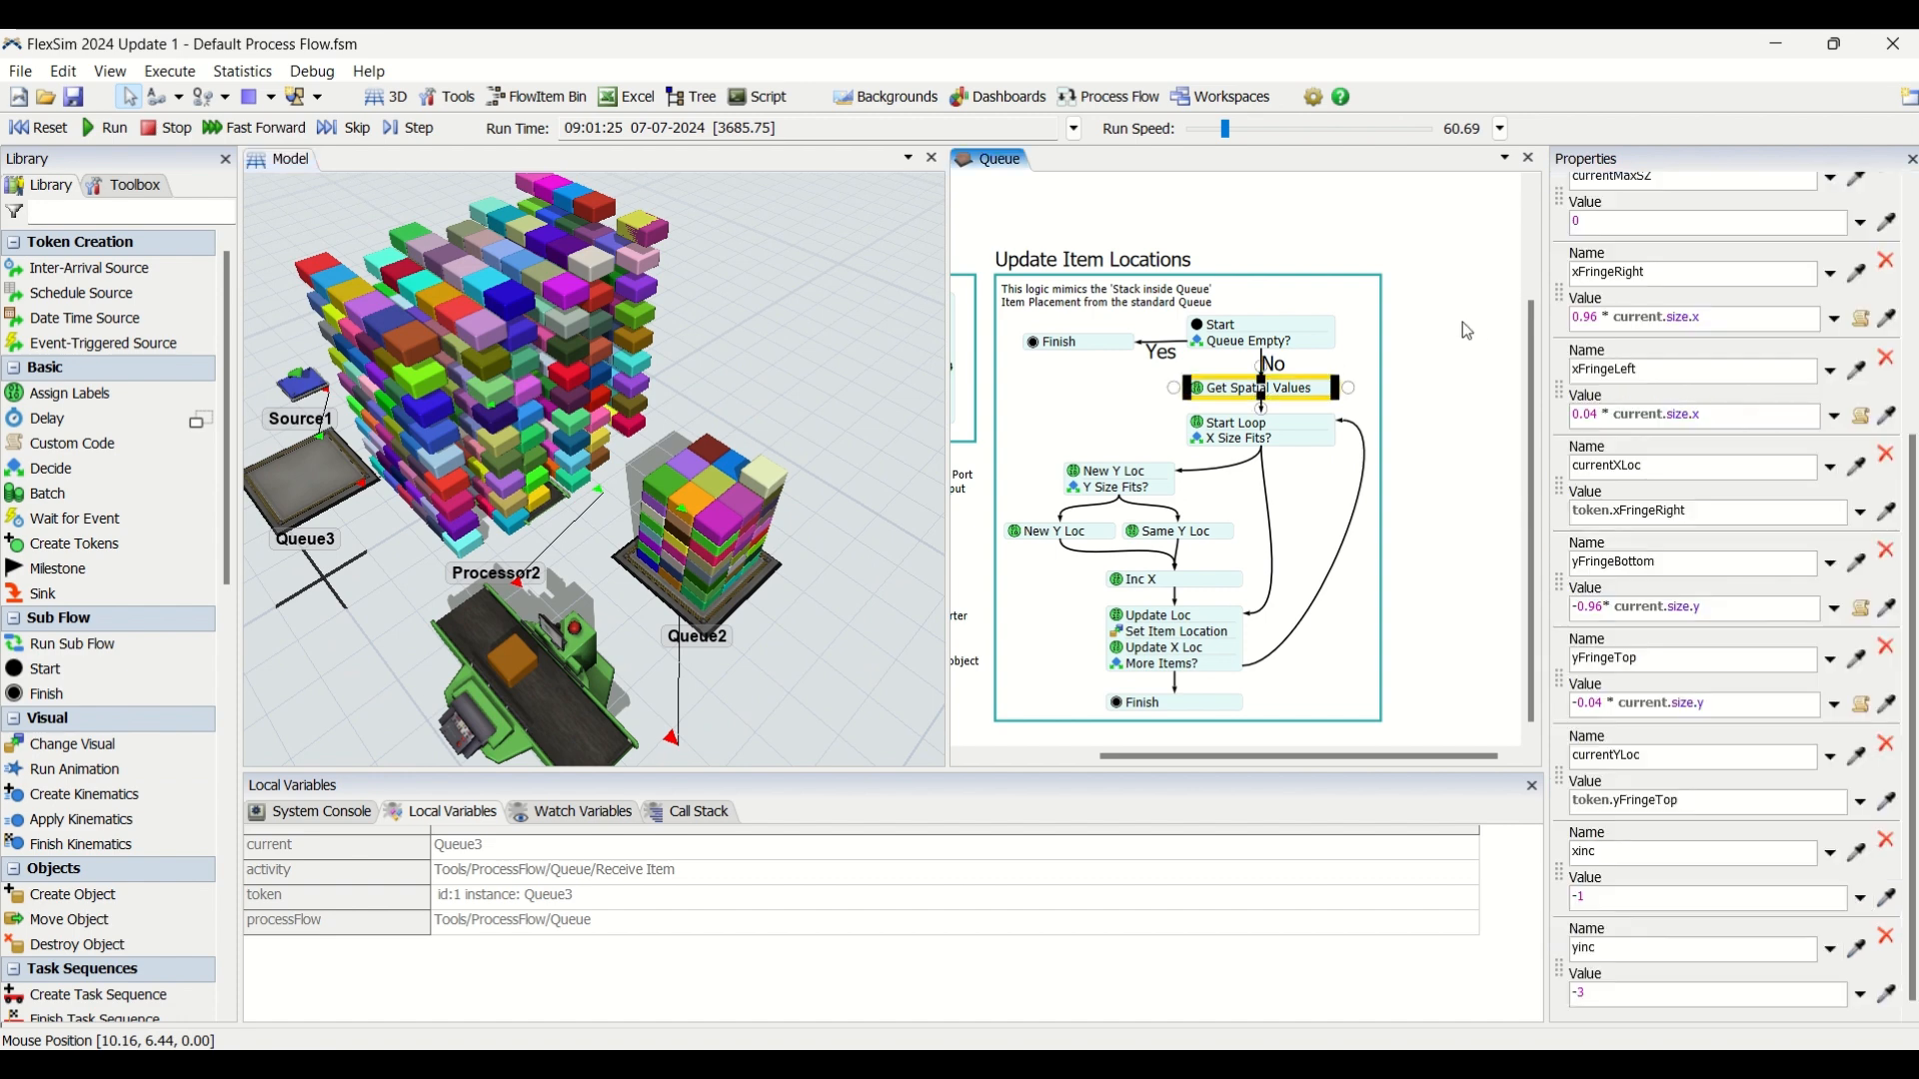
click(1467, 330)
Review the labels assigned in Start Loop, including the conditional value of currentMaxSZ.
double_click(1202, 427)
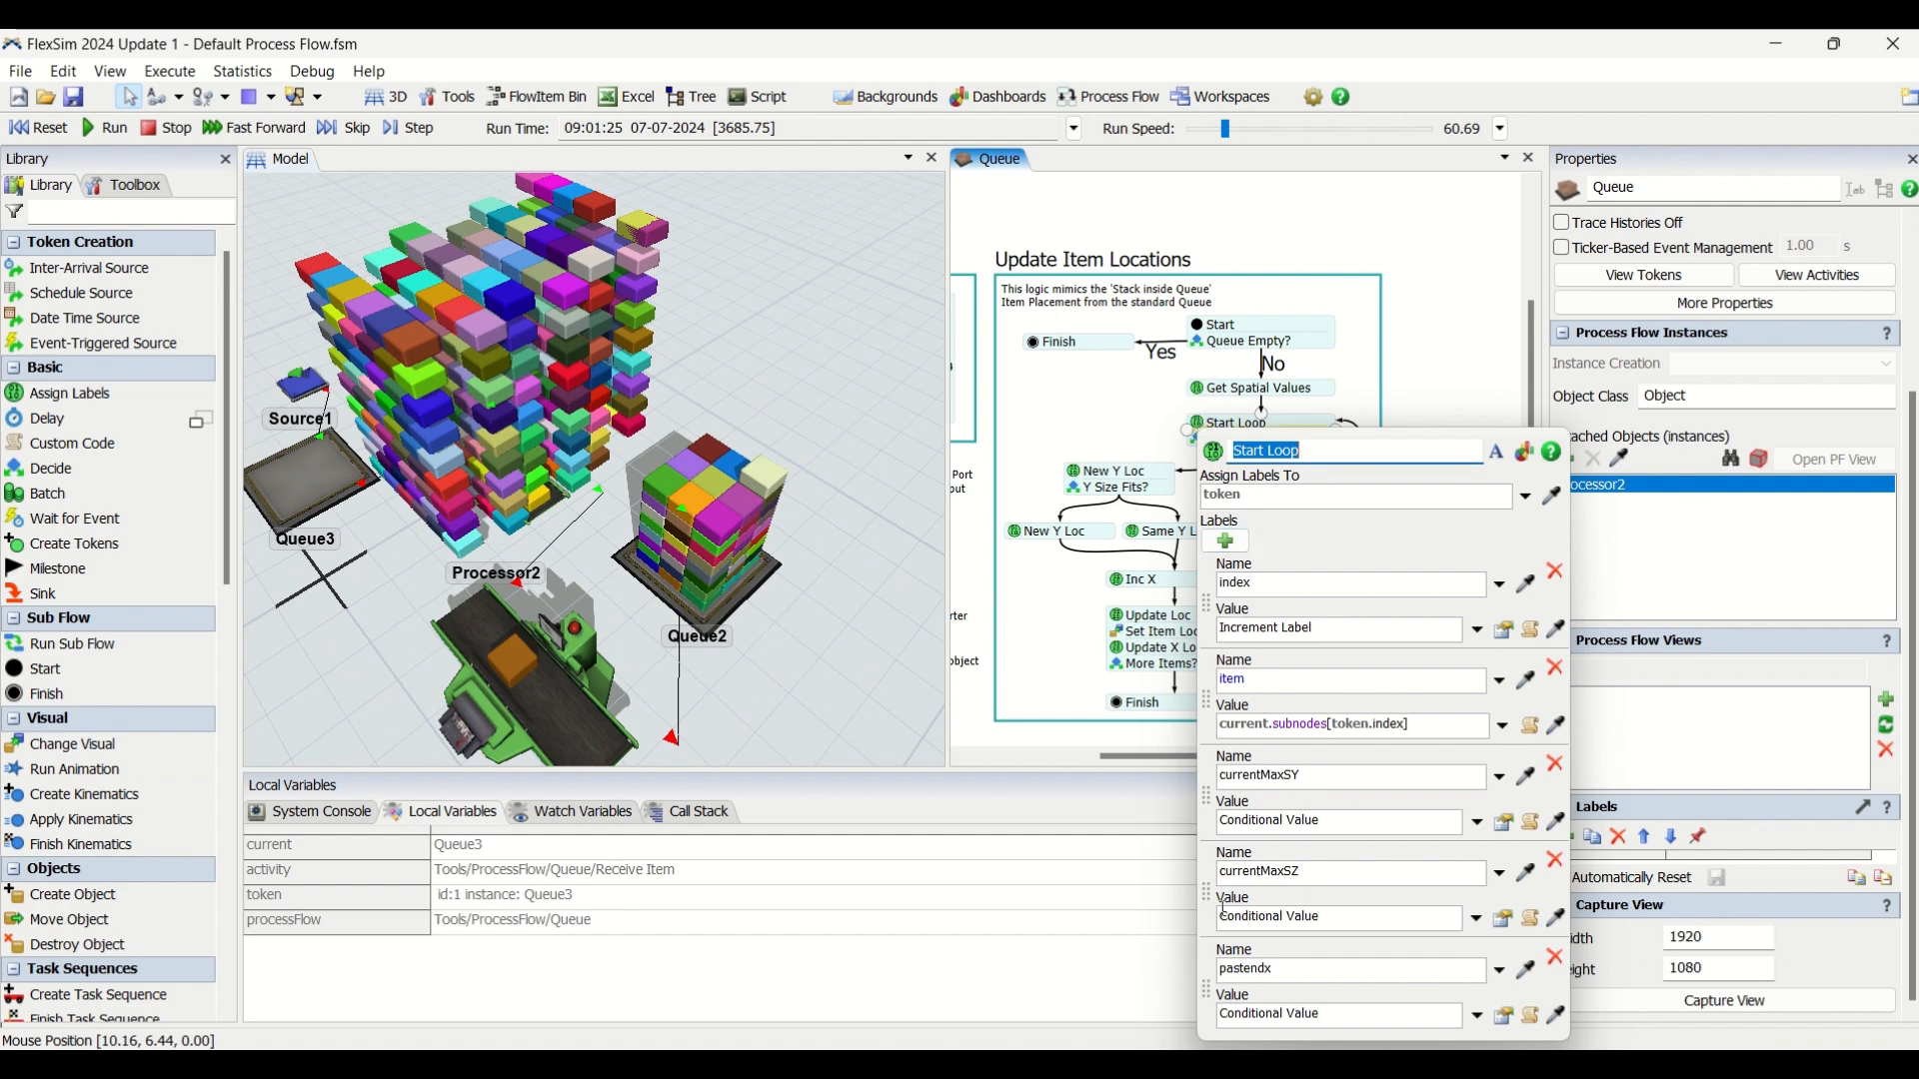
click(1505, 920)
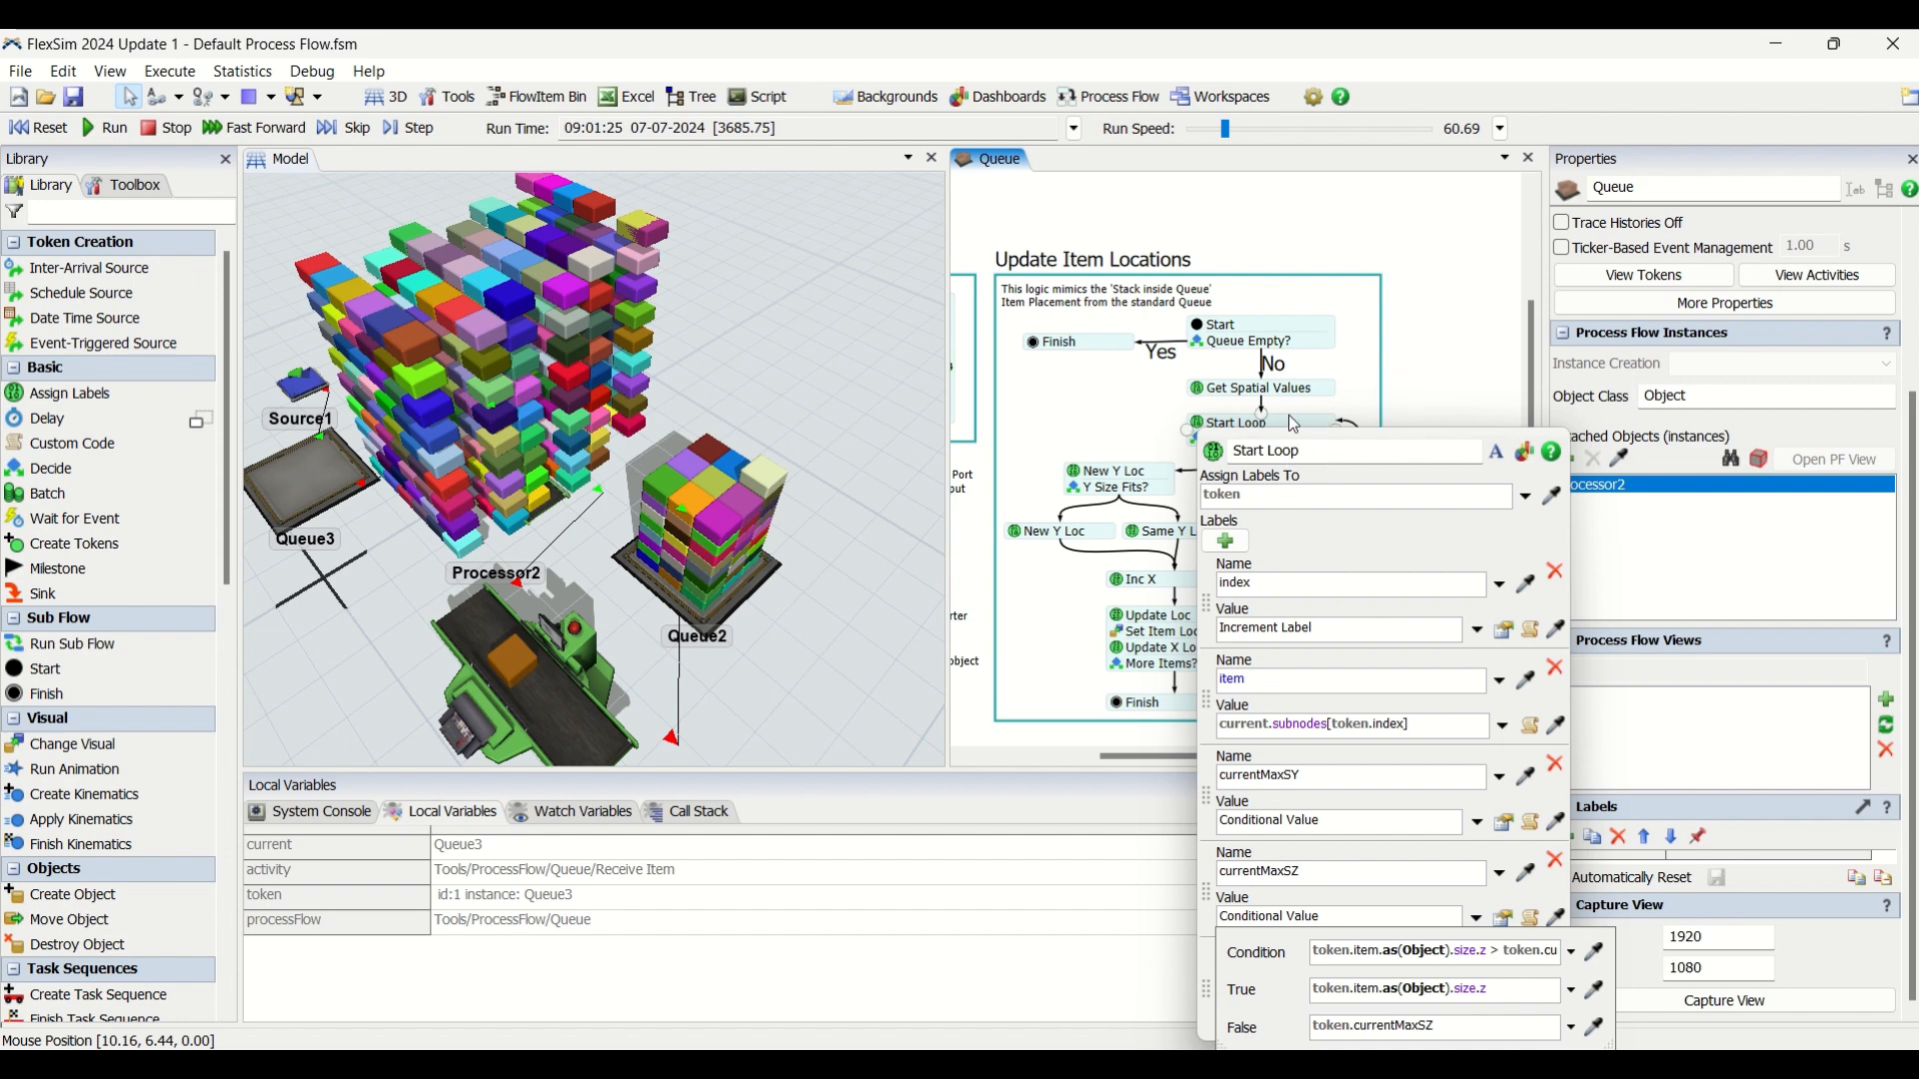
click(1457, 727)
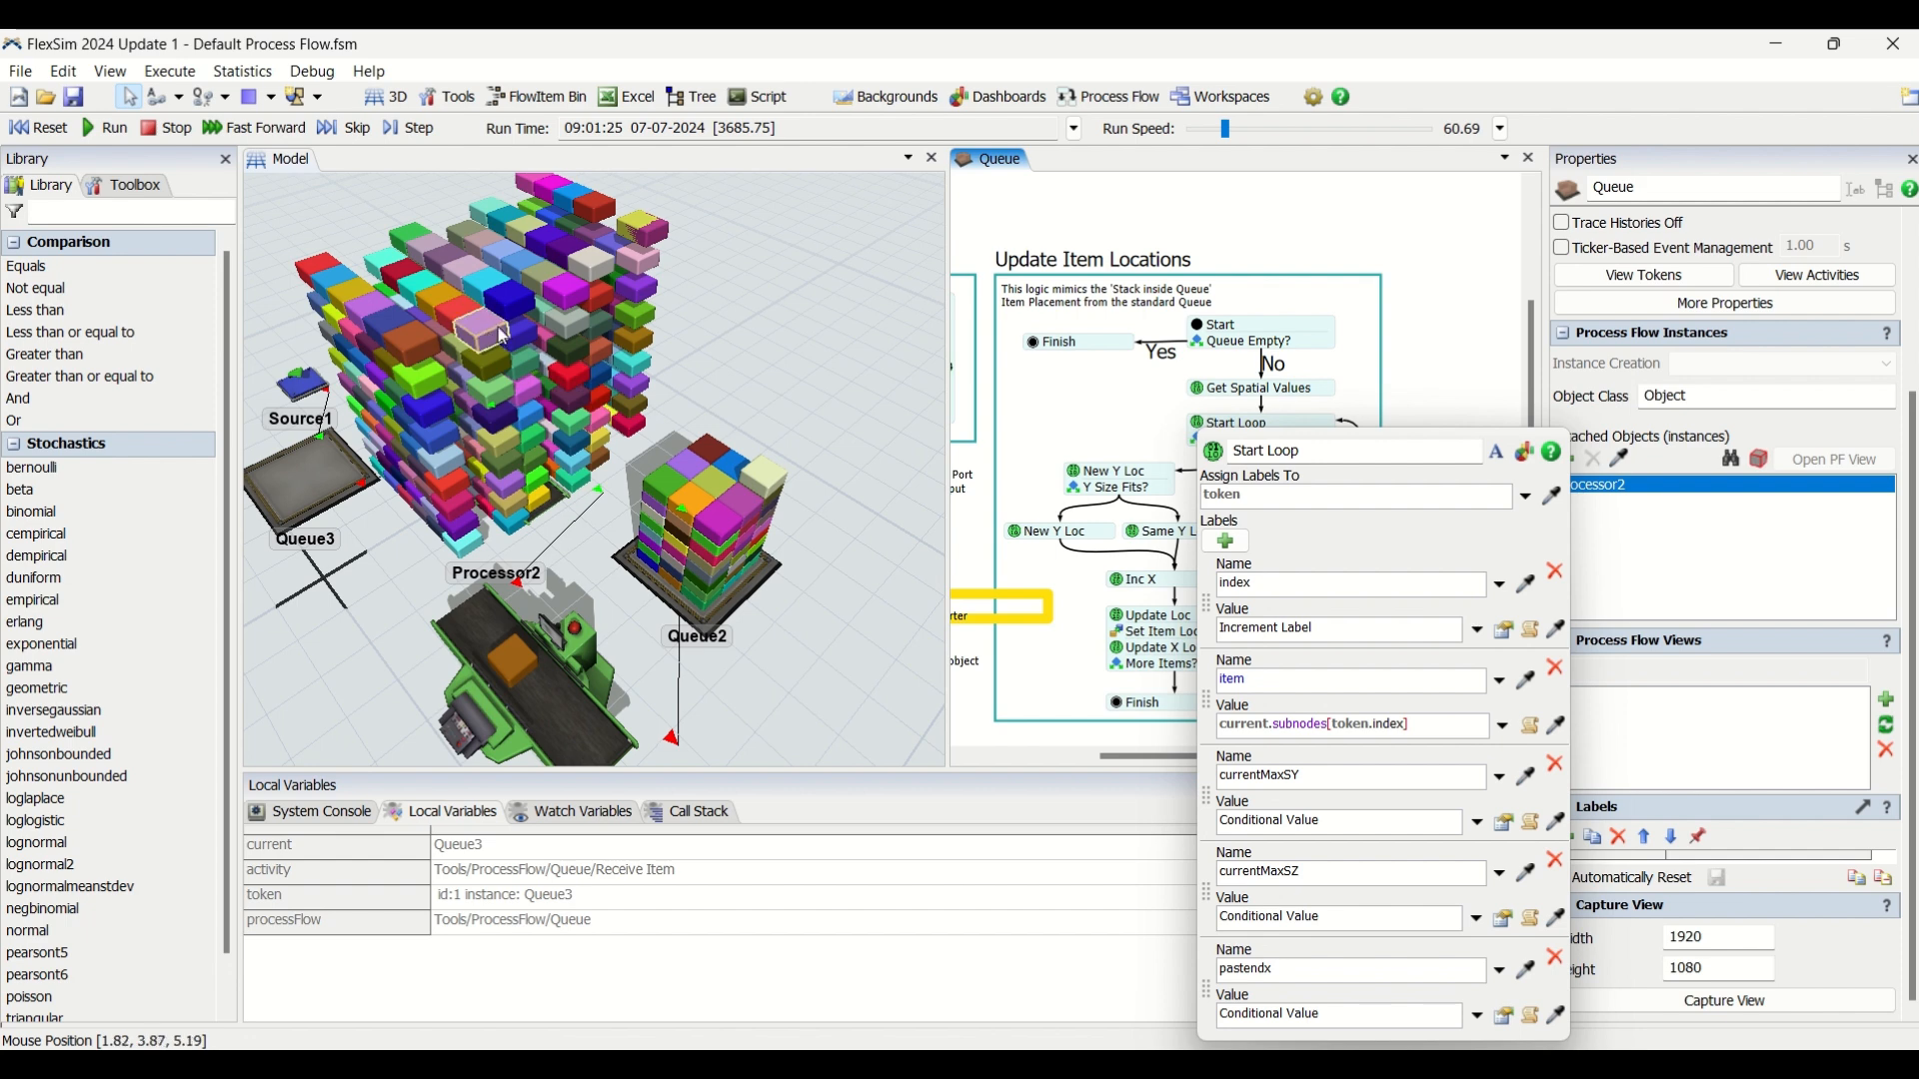
click(1446, 379)
drag(1186, 456, 1221, 433)
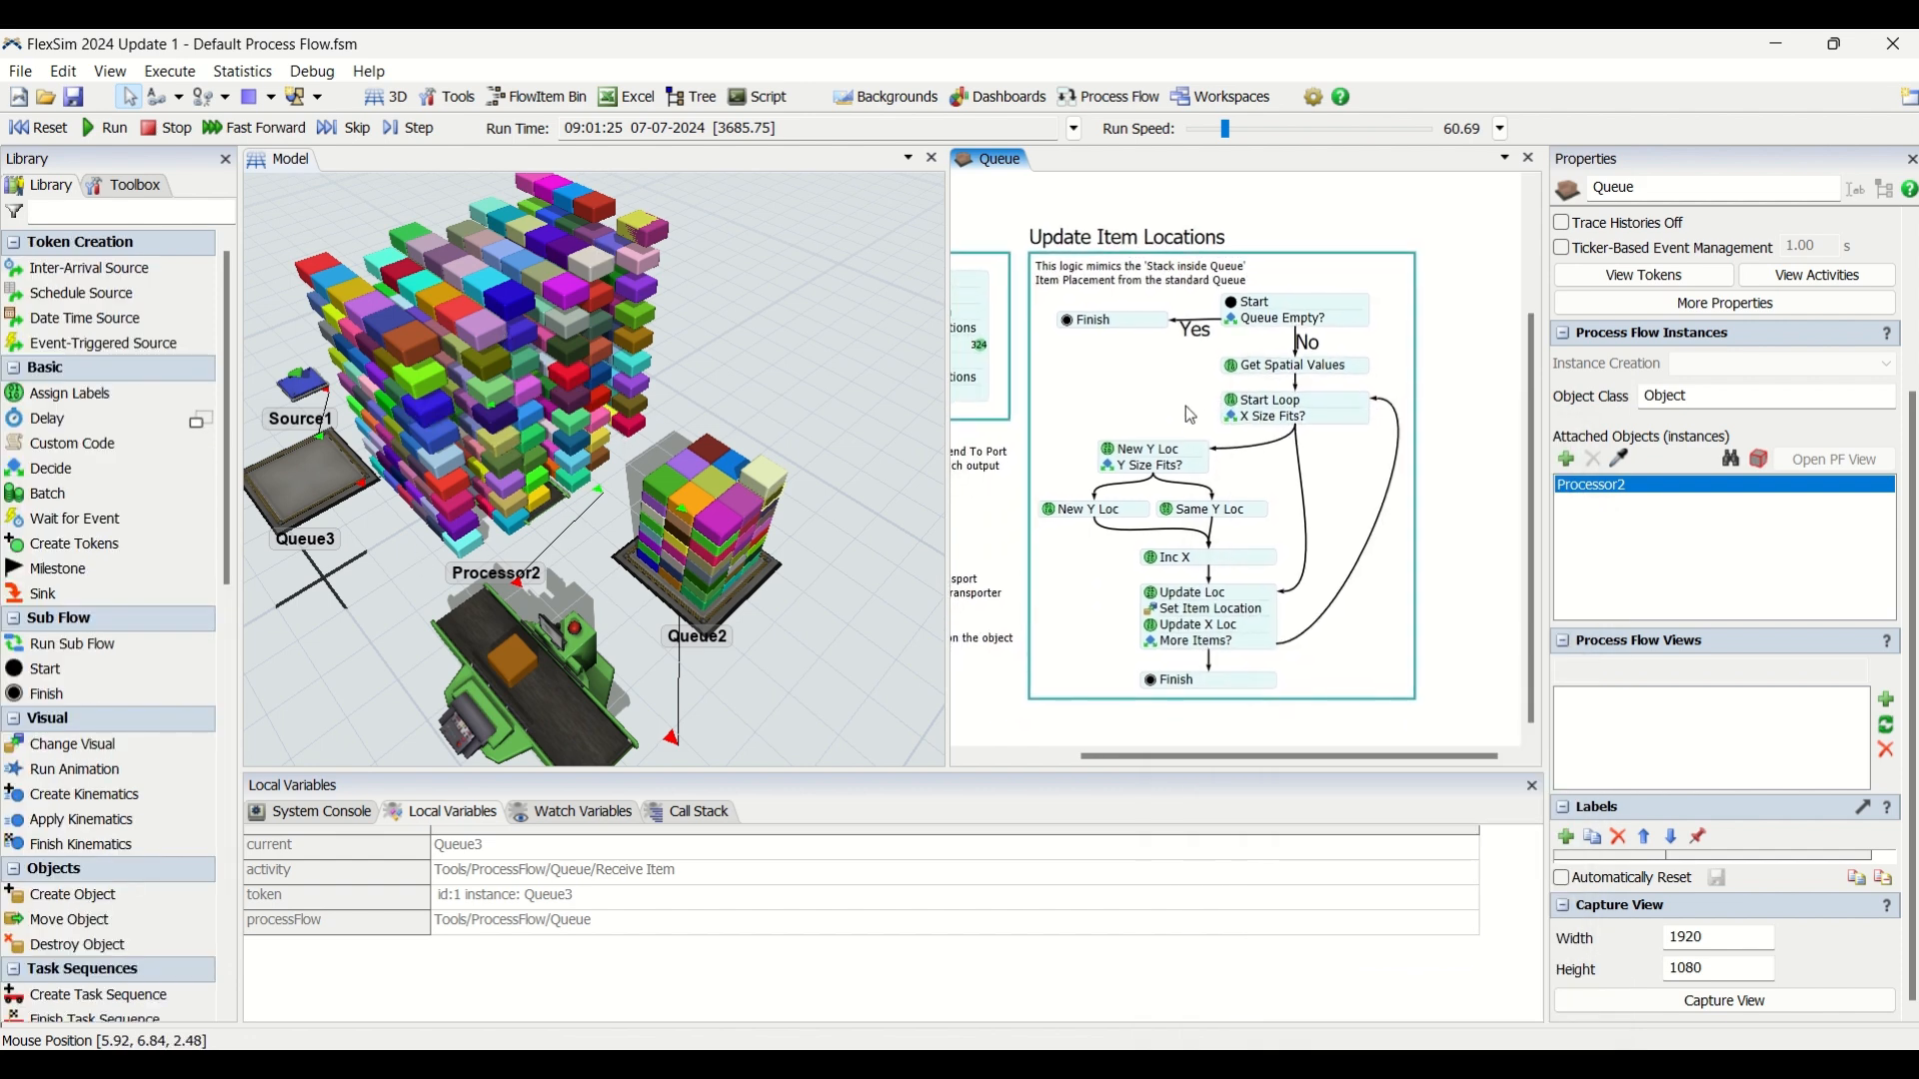
Check the X Size Fits? decision and the X, Y and Z location expressions in Set Item Location.
click(1236, 422)
click(1189, 413)
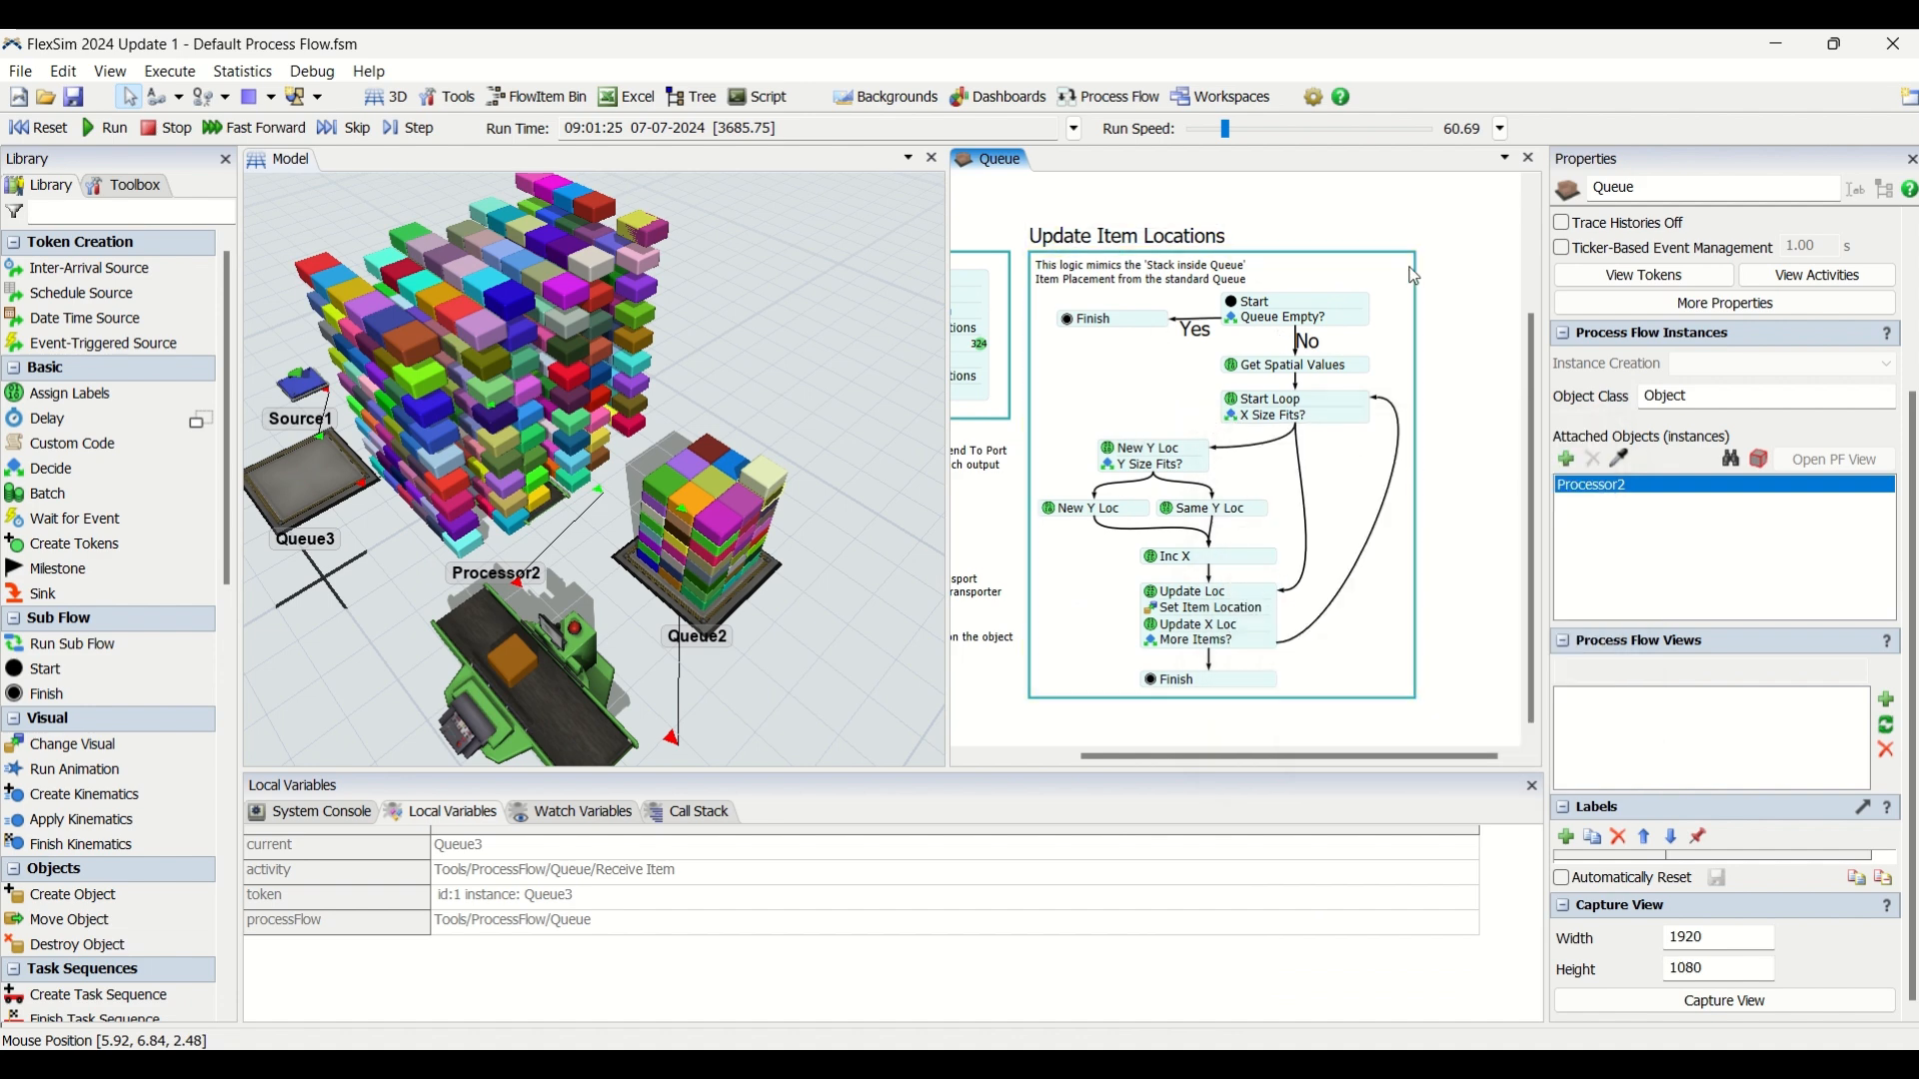
click(1155, 614)
click(1455, 691)
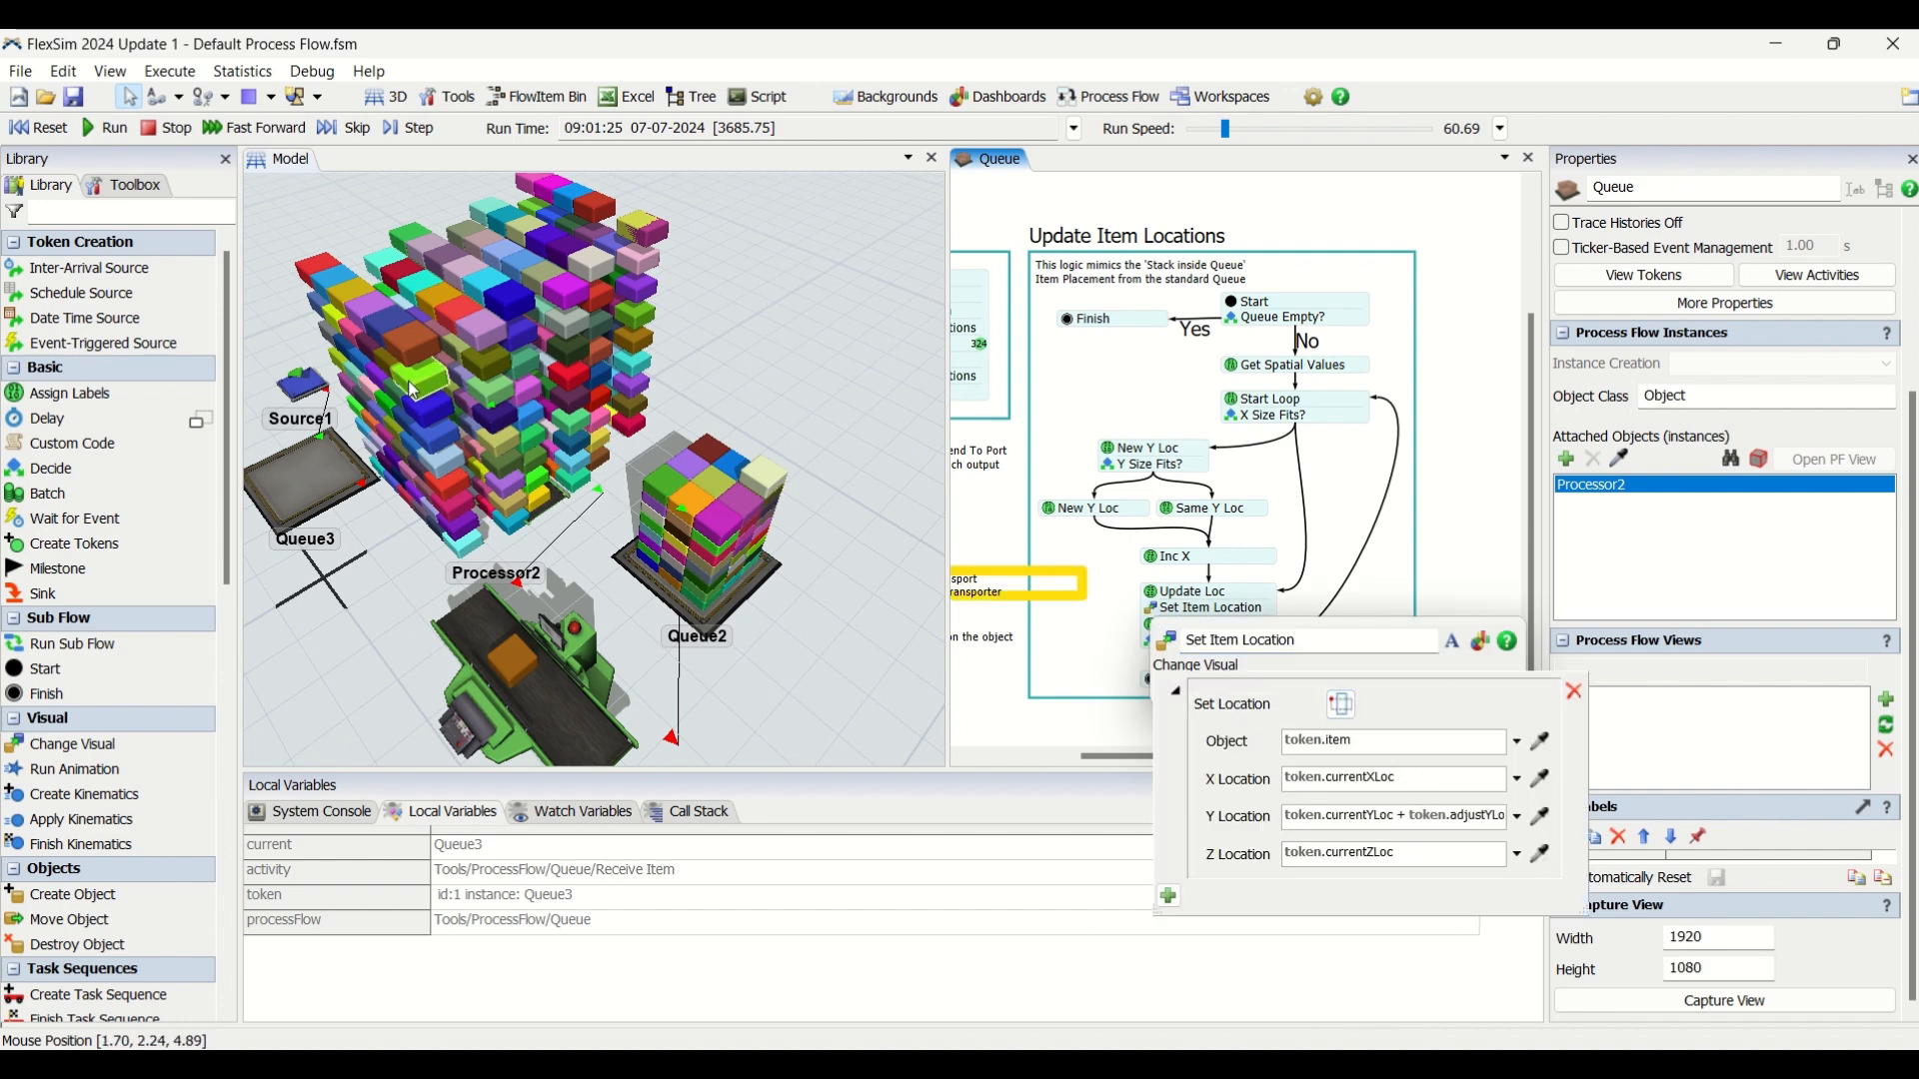
click(1385, 779)
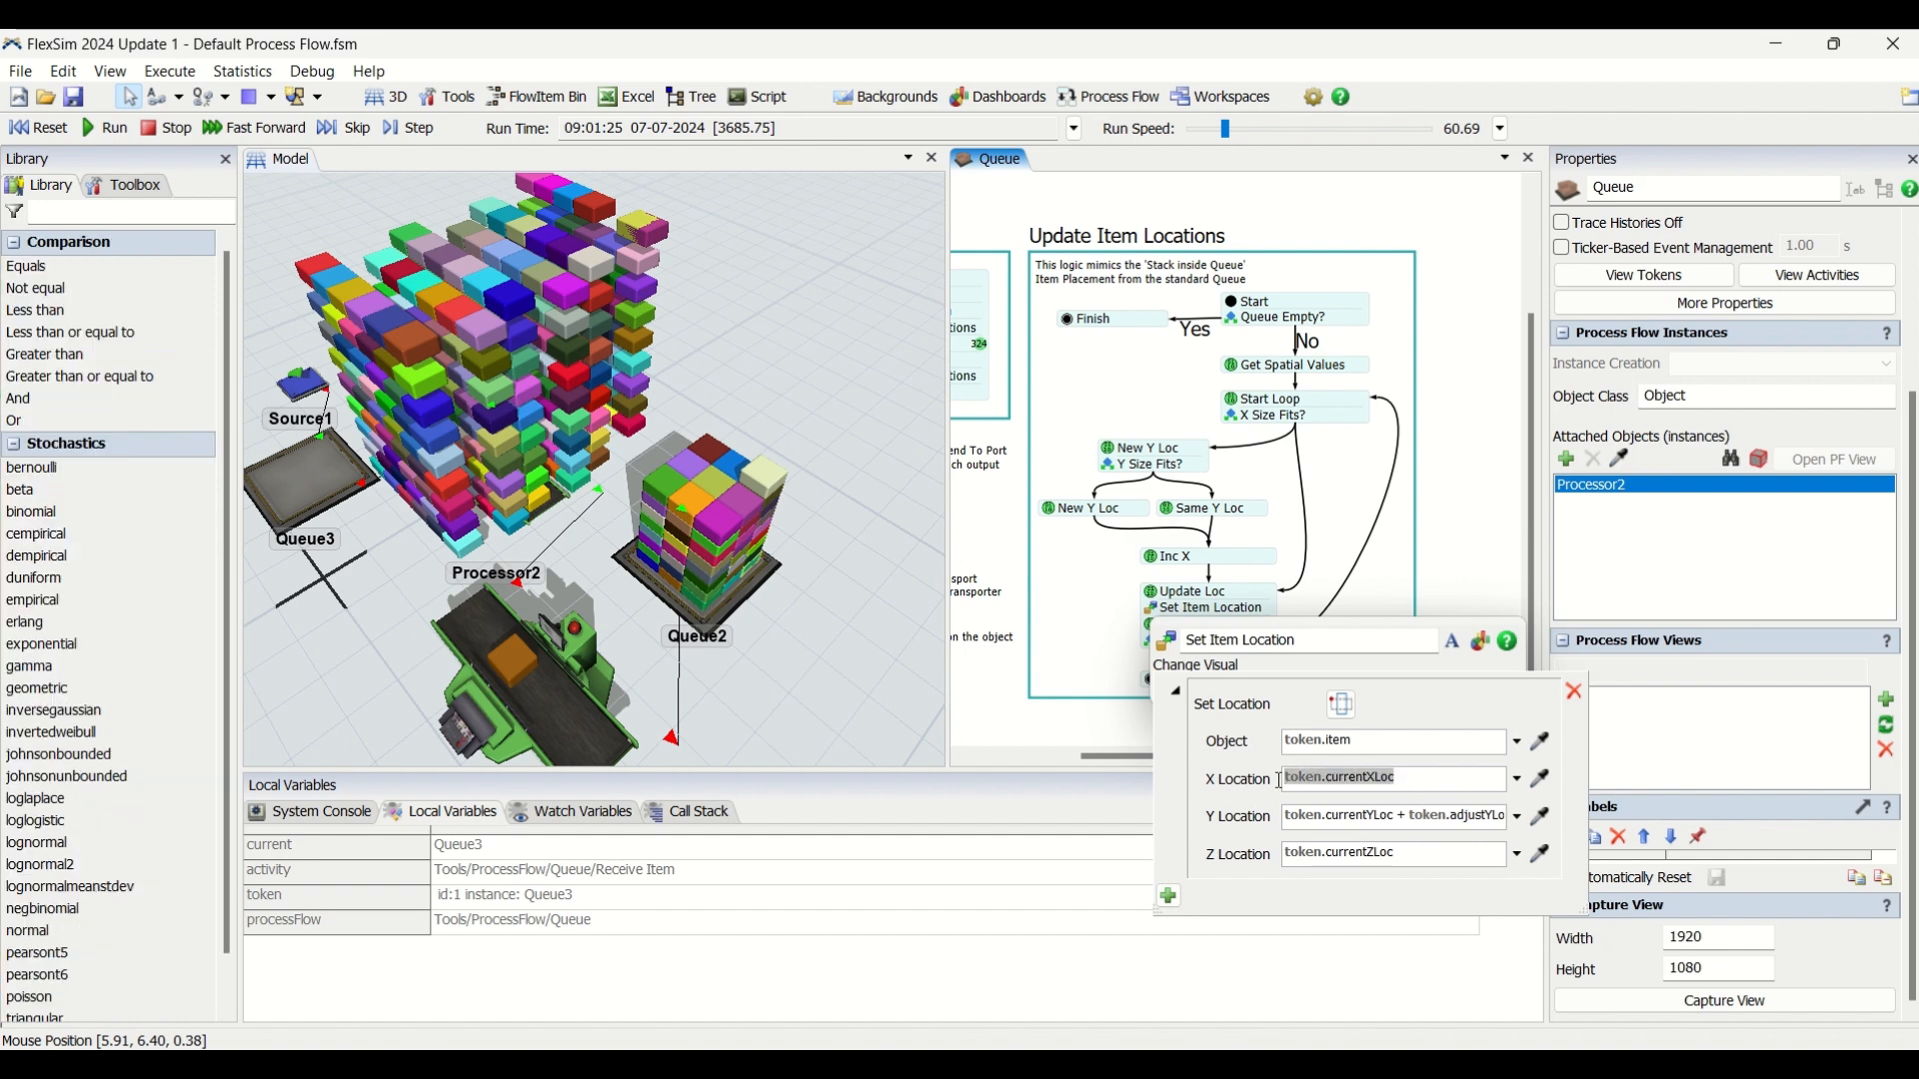
click(1351, 531)
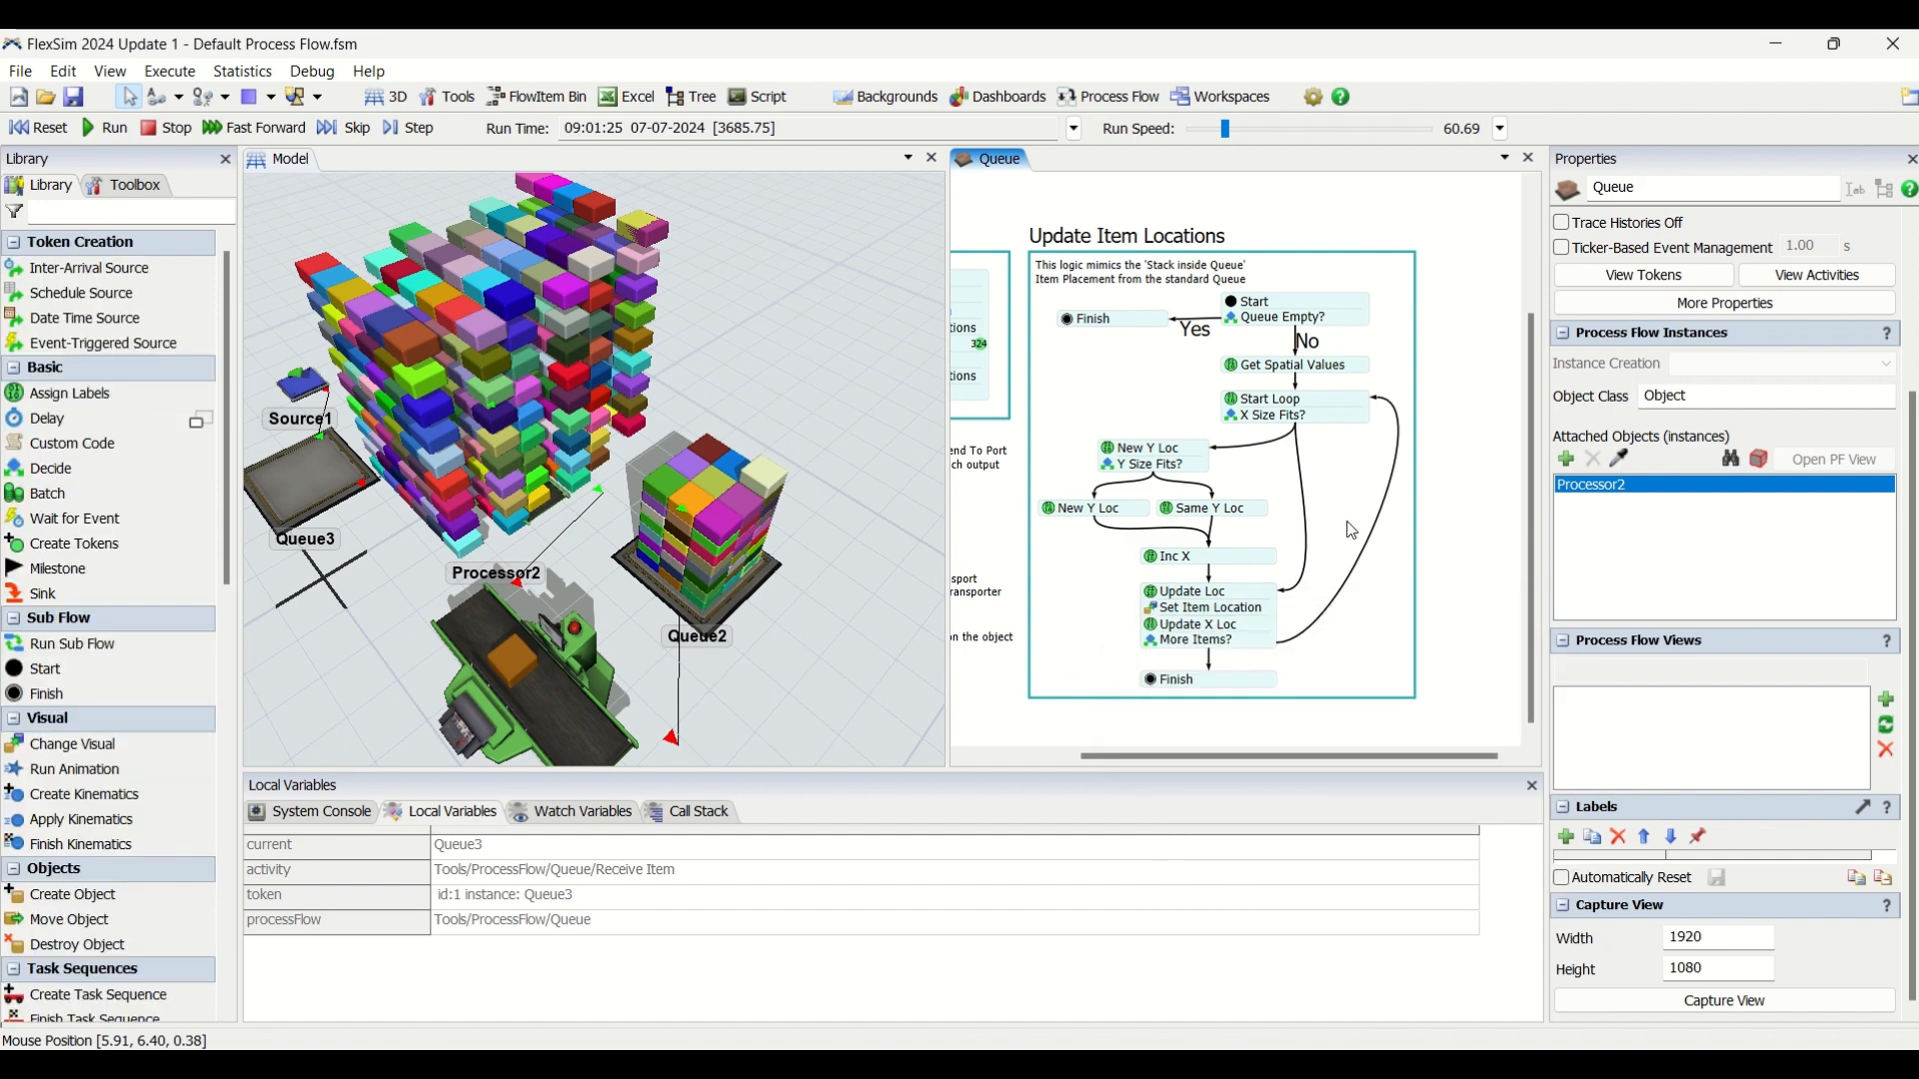
Review the New Y Loc activities and the settings of the Y Size Fits? and X Size Fits? decisions.
click(1154, 566)
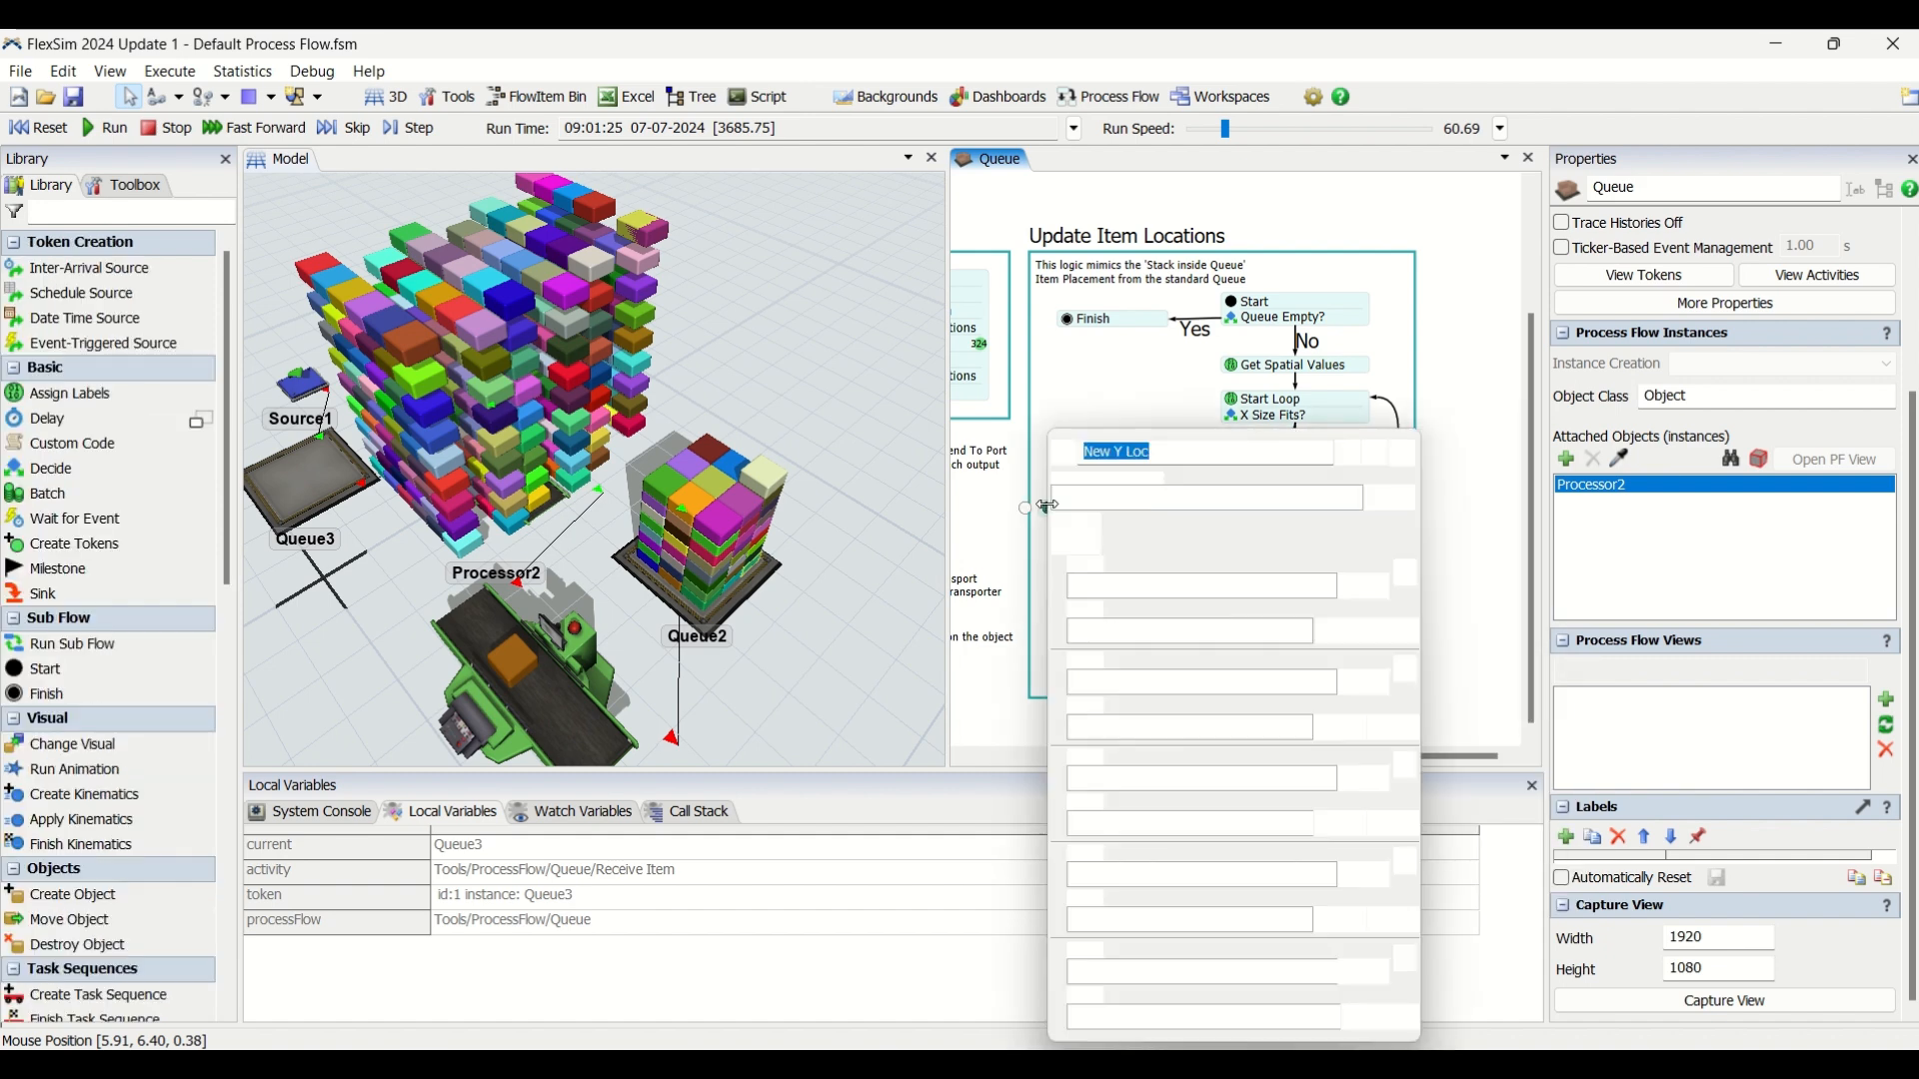
click(1164, 408)
click(1112, 455)
click(1140, 379)
click(1118, 466)
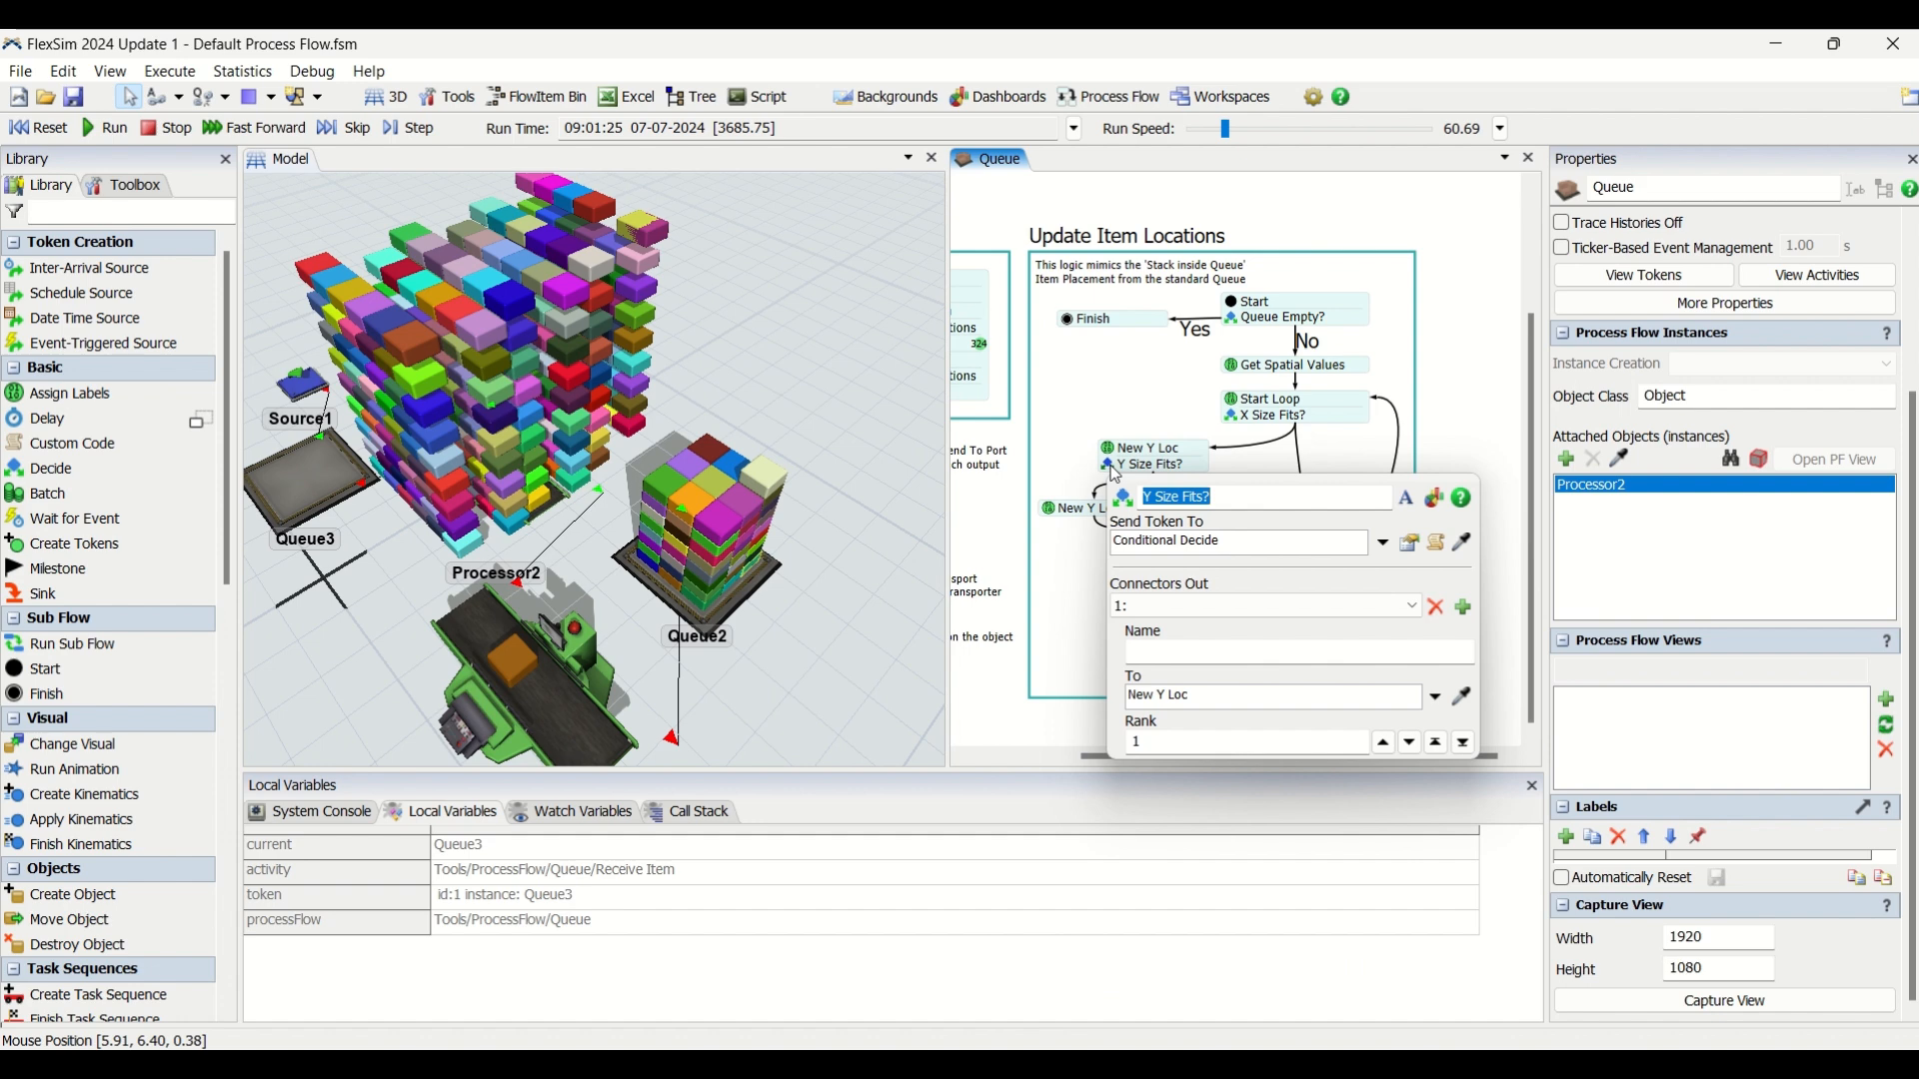
click(1146, 412)
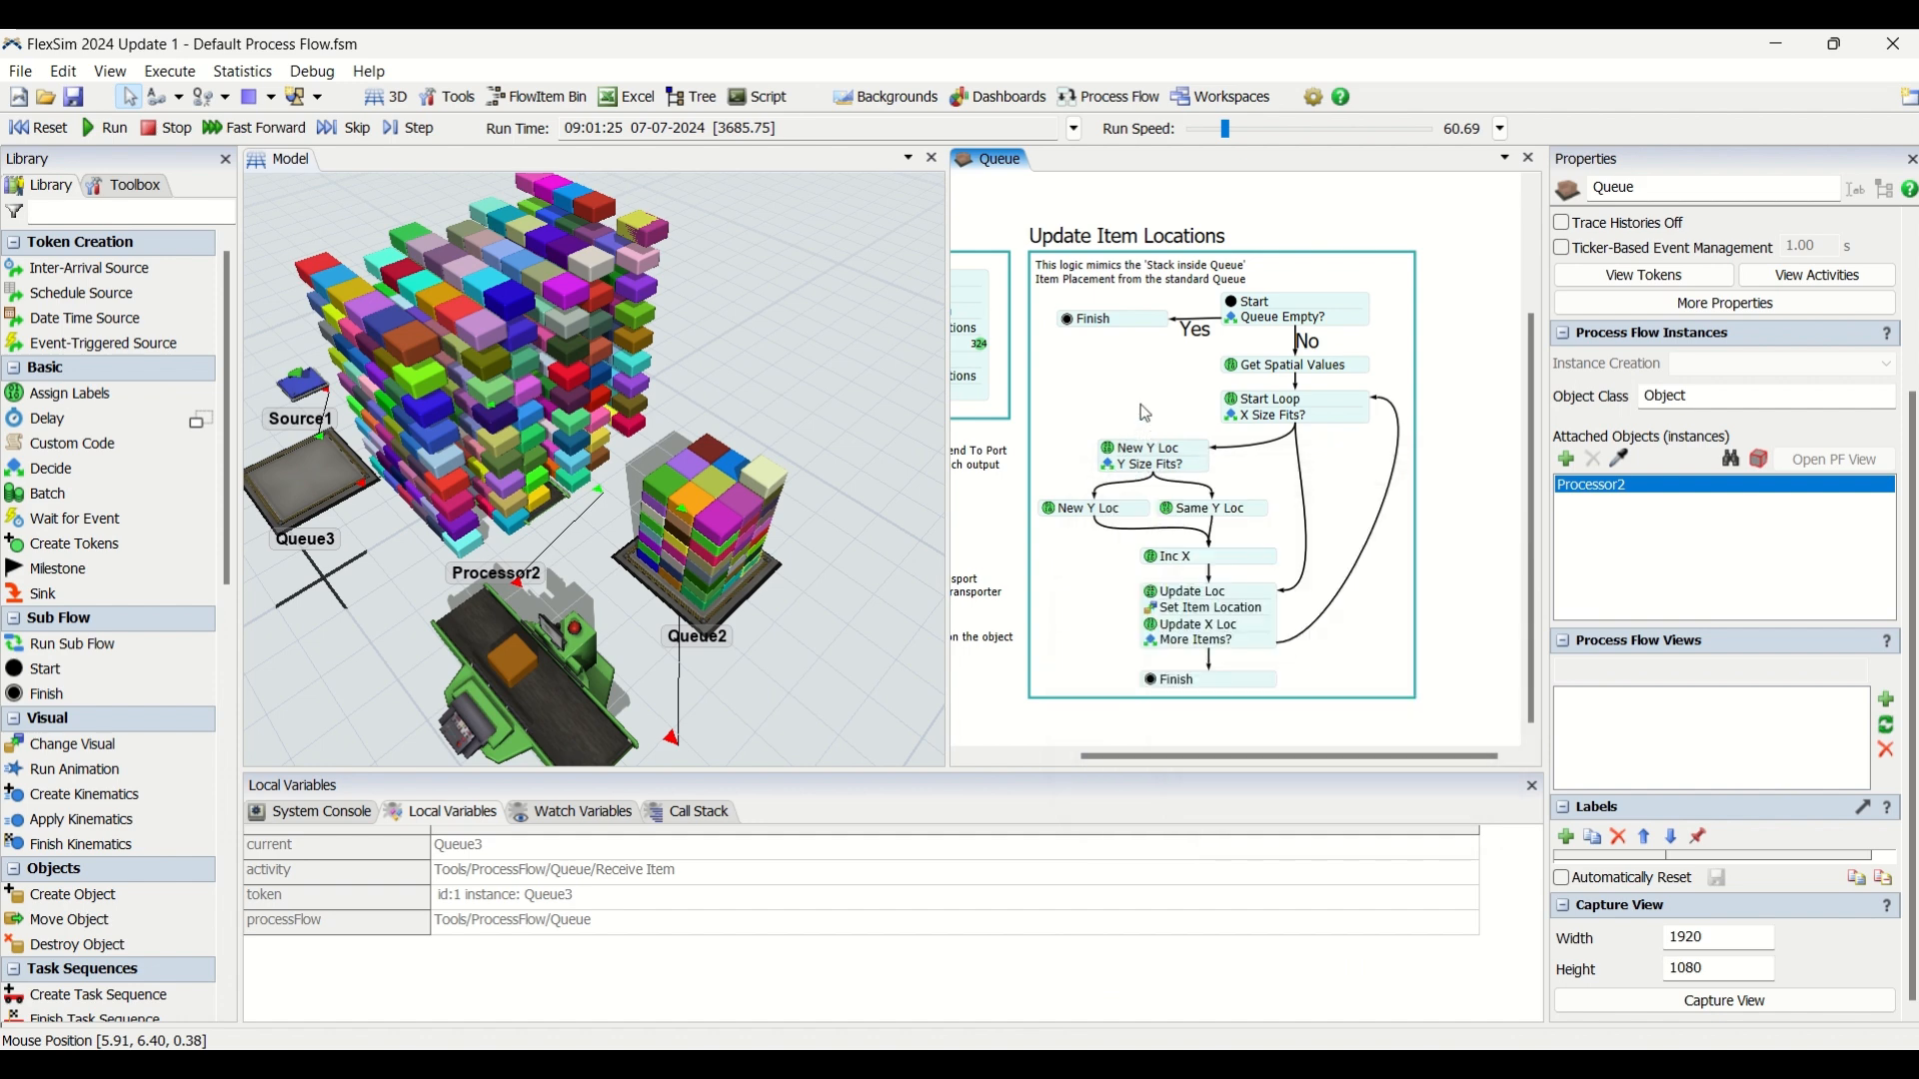
click(1238, 421)
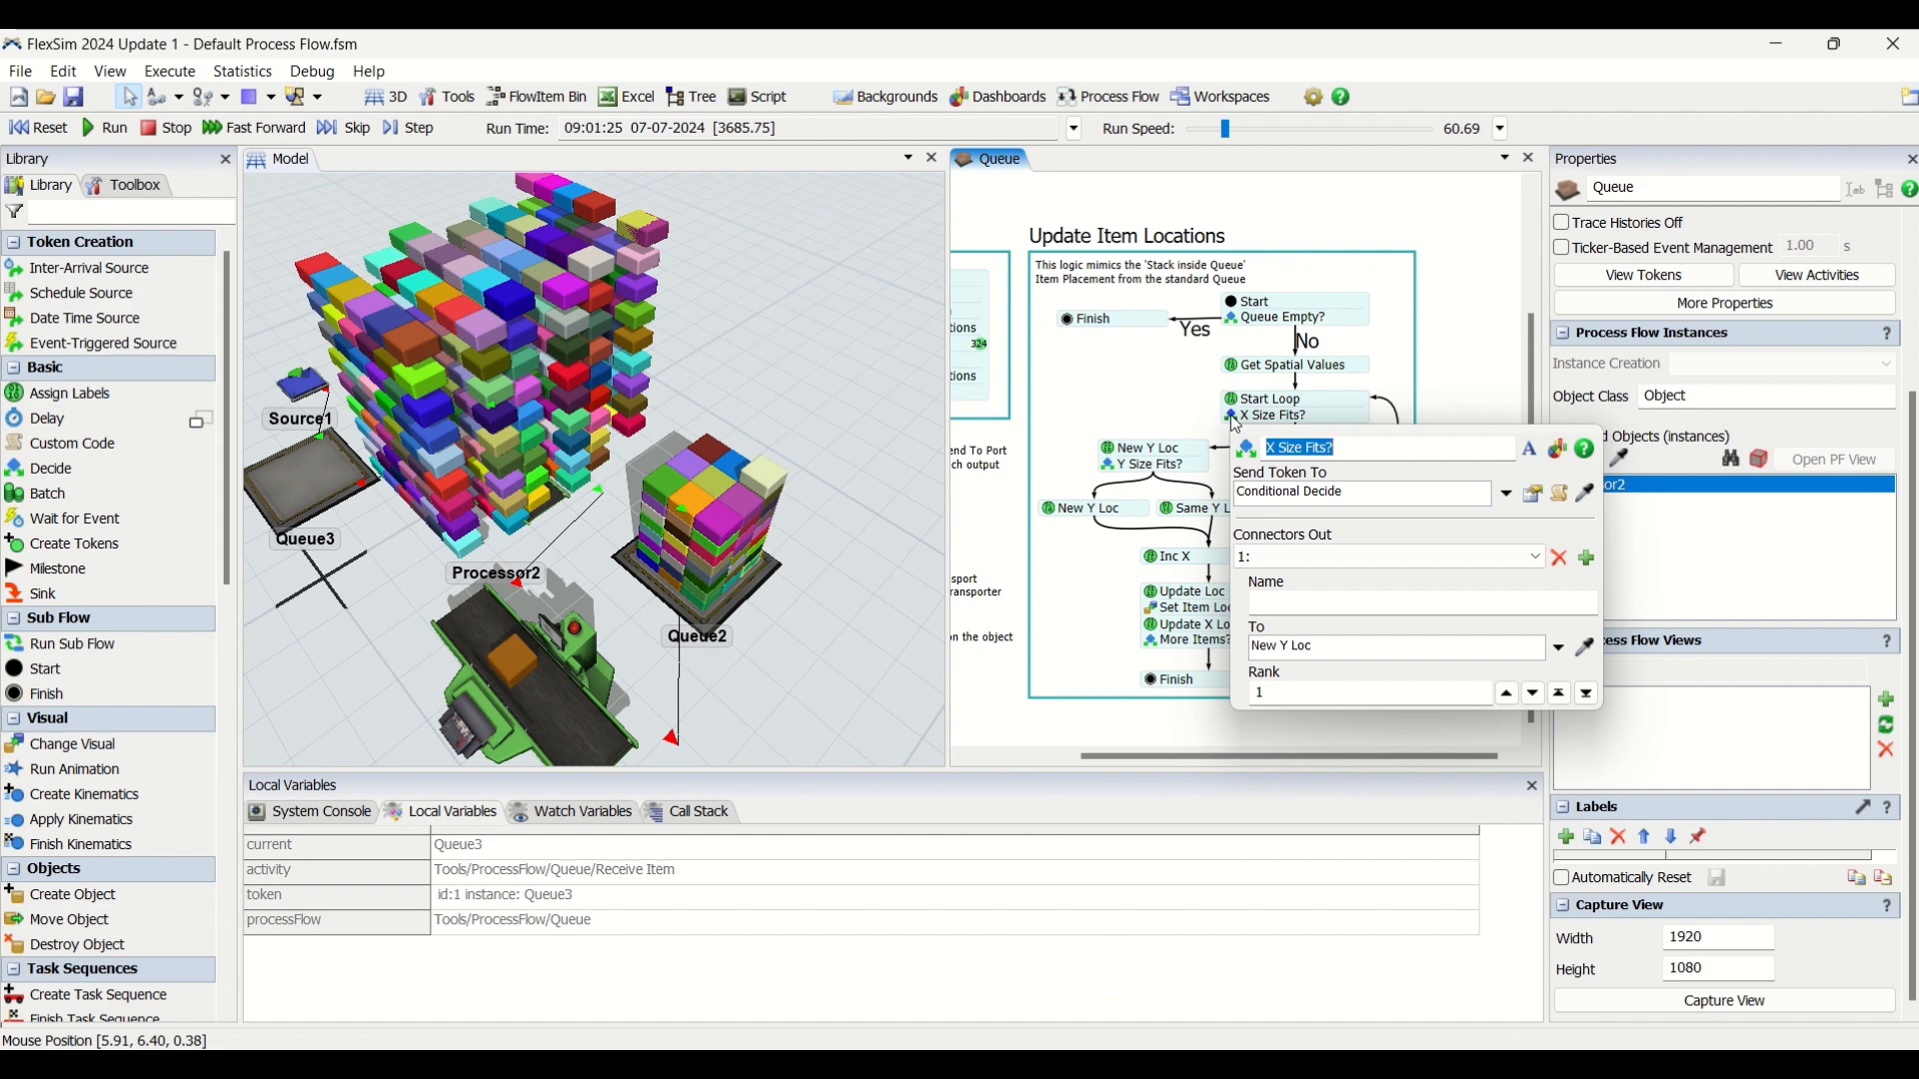
click(1145, 398)
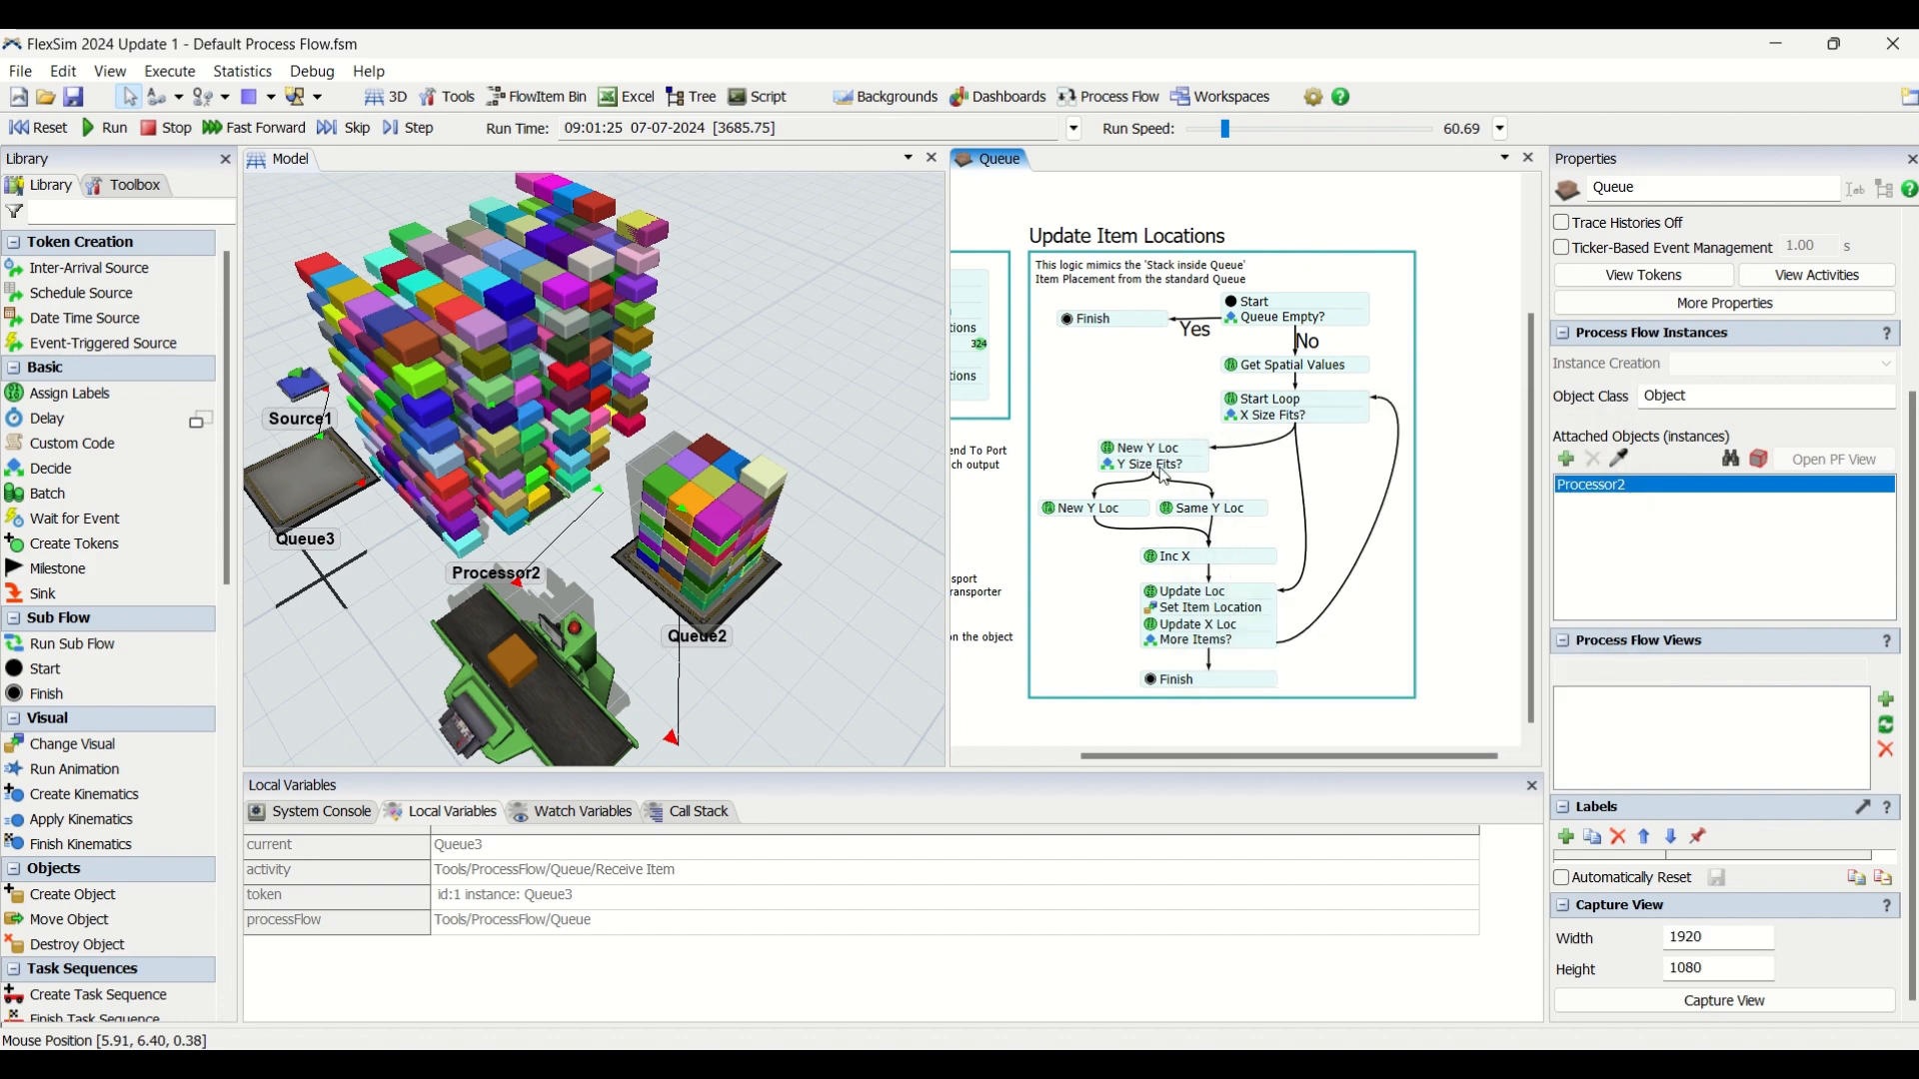
View the Processor2 rows from above and examine the condition and true/false outputs of the More Items? decision.
right_drag(852, 371, 874, 382)
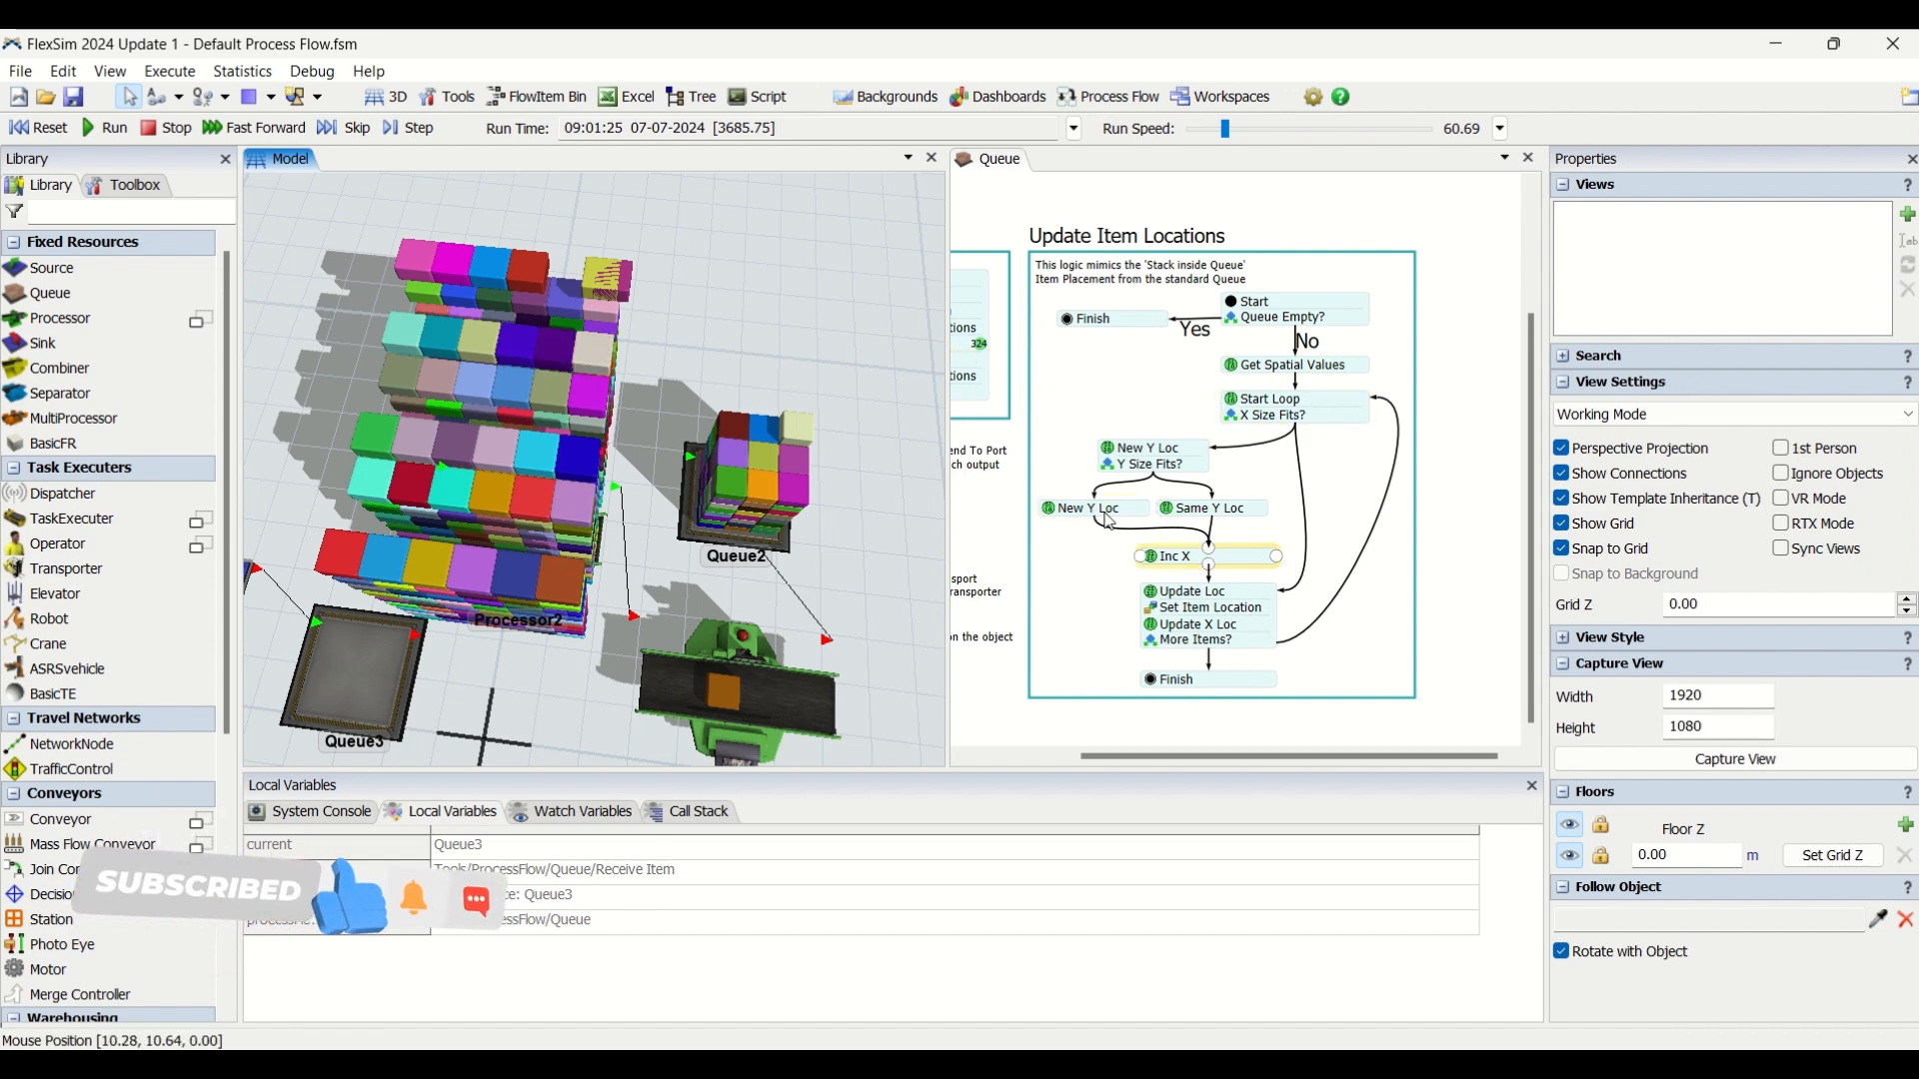
scroll(1274, 645, down, 1)
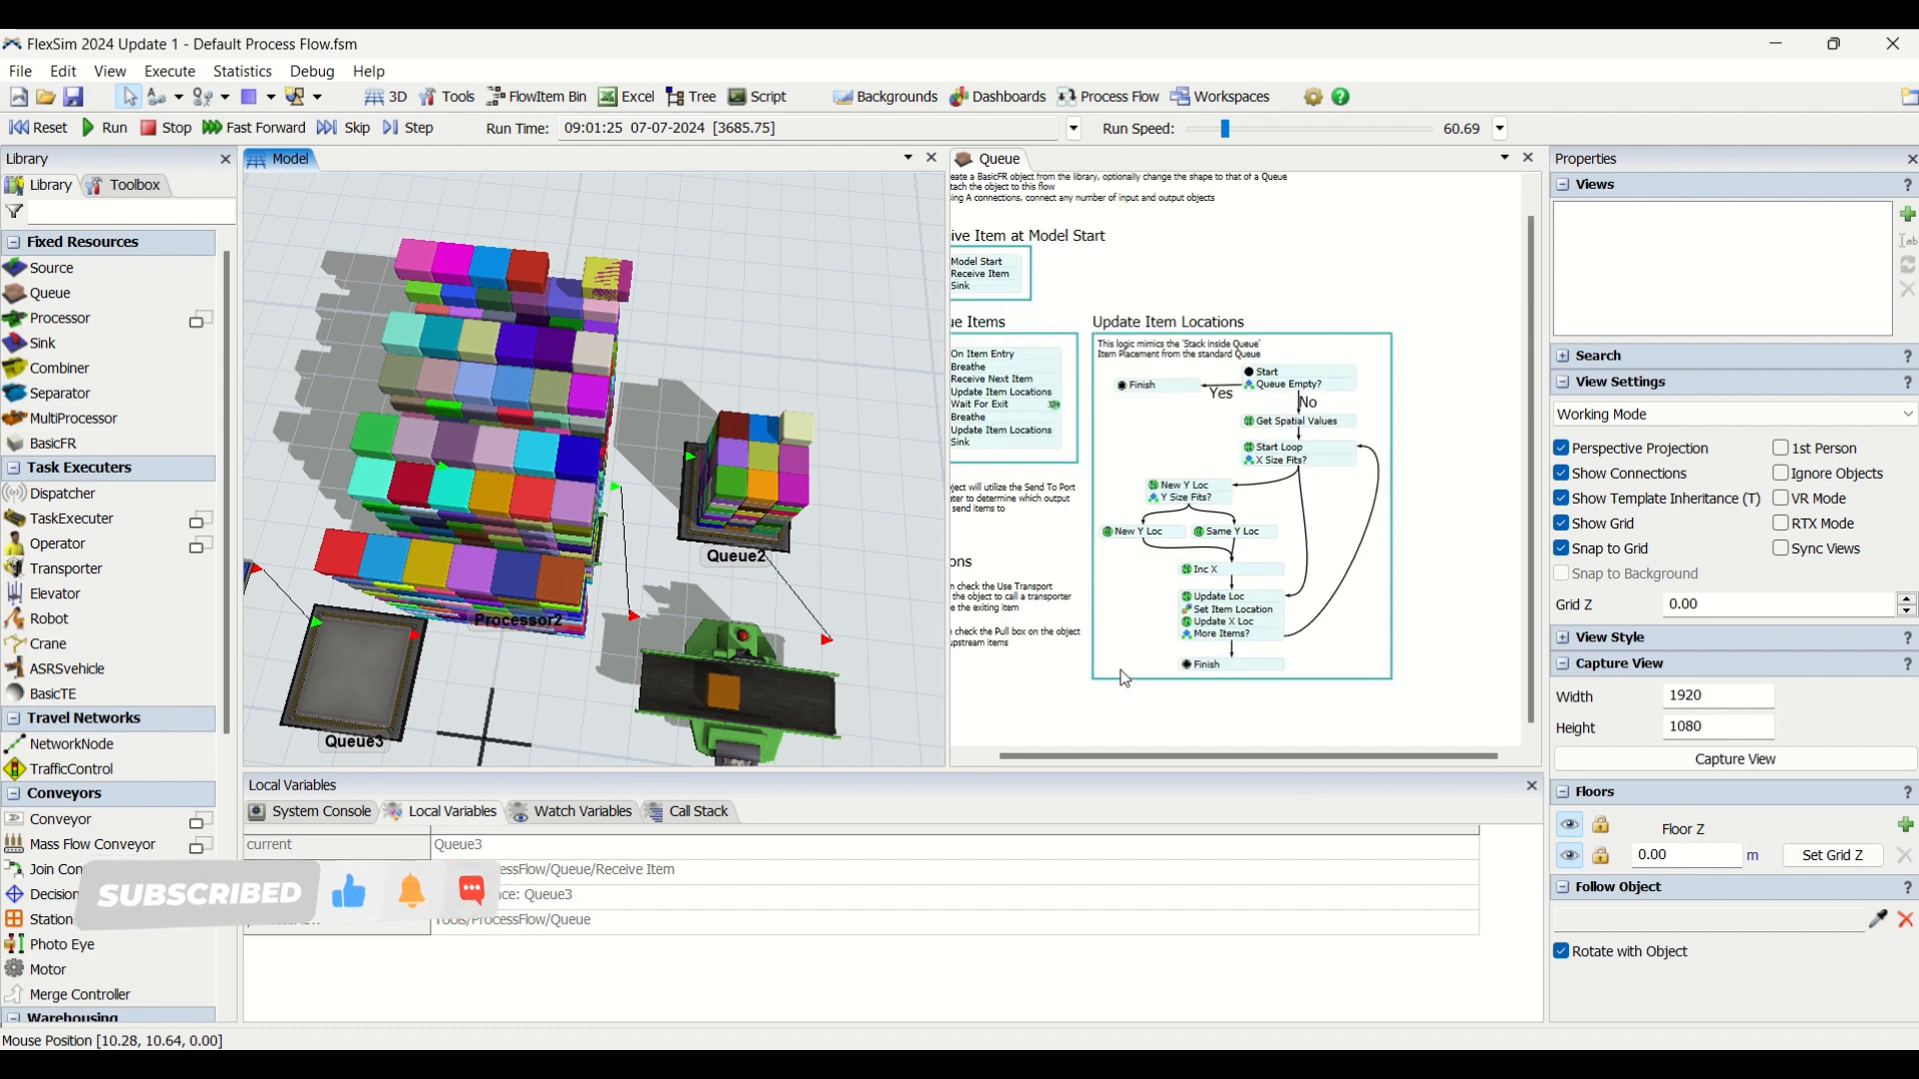
double_click(1189, 643)
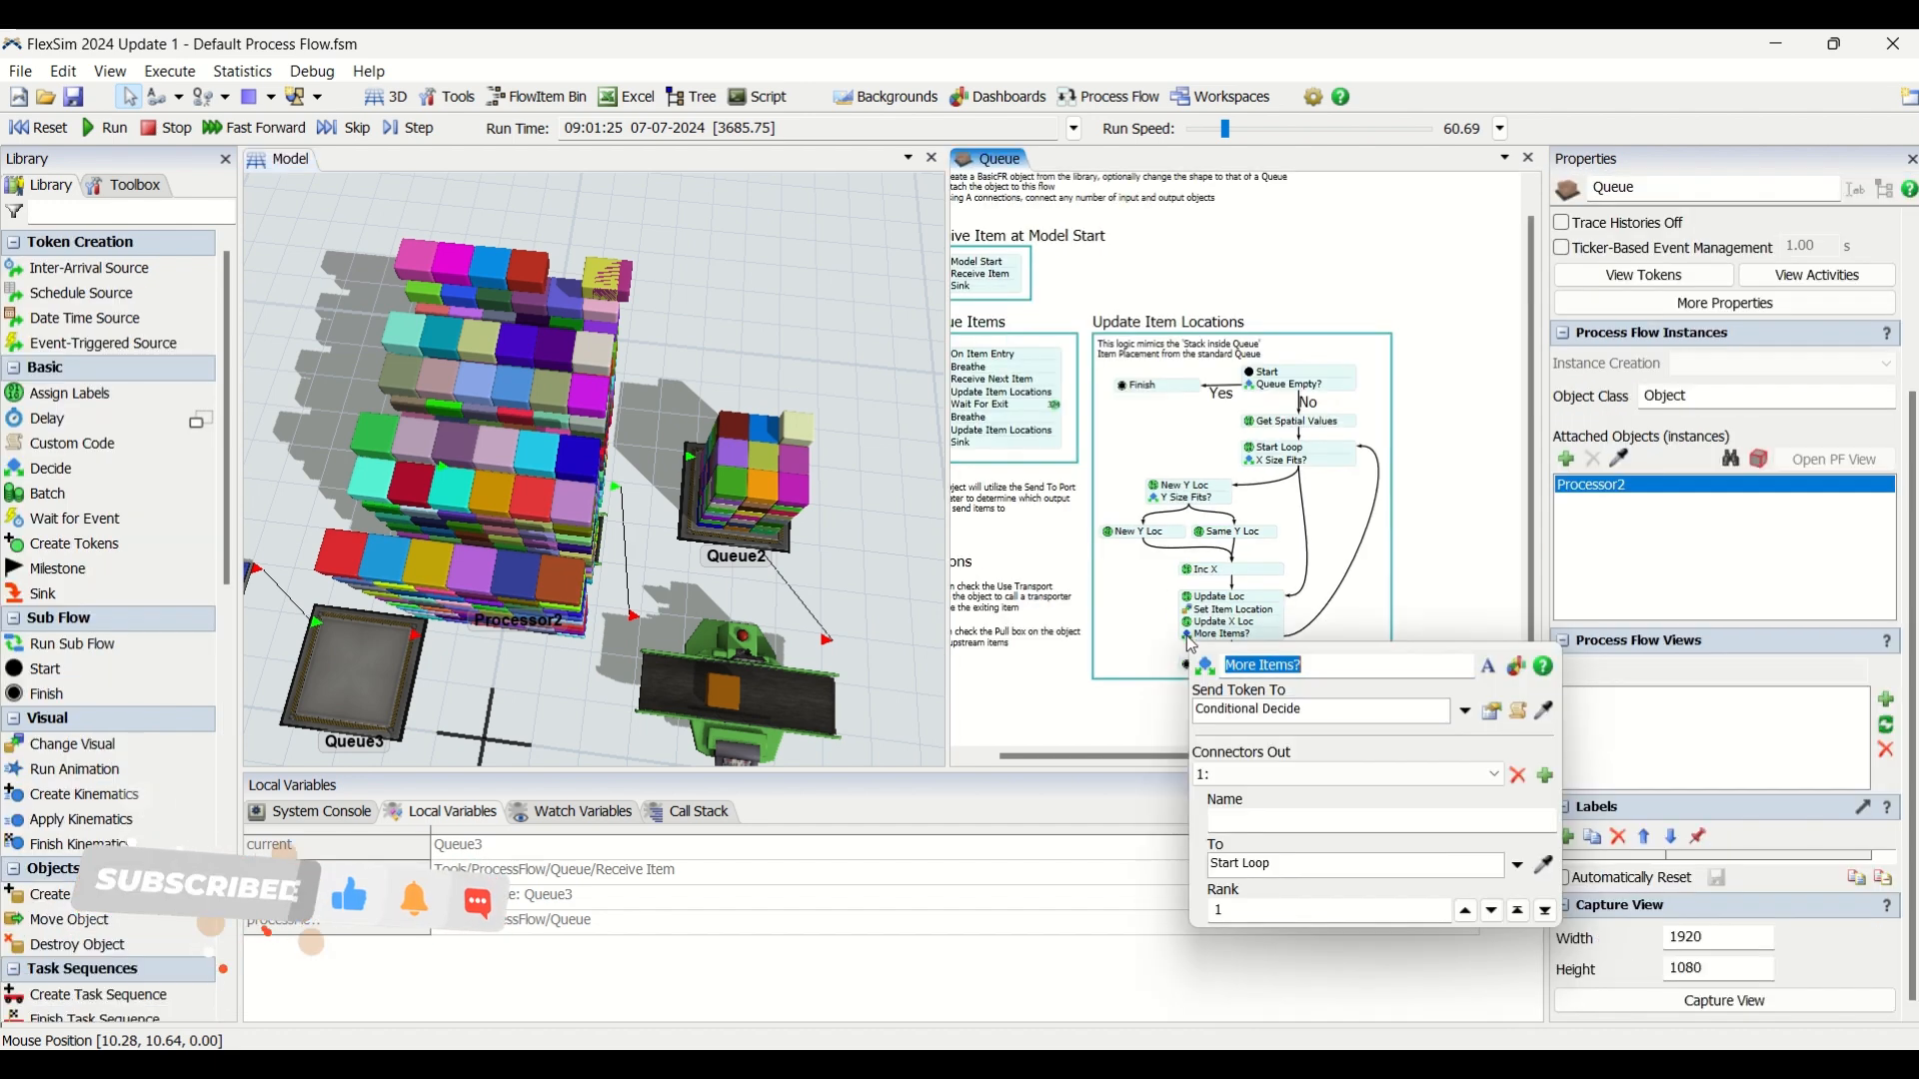
click(1492, 712)
click(1377, 749)
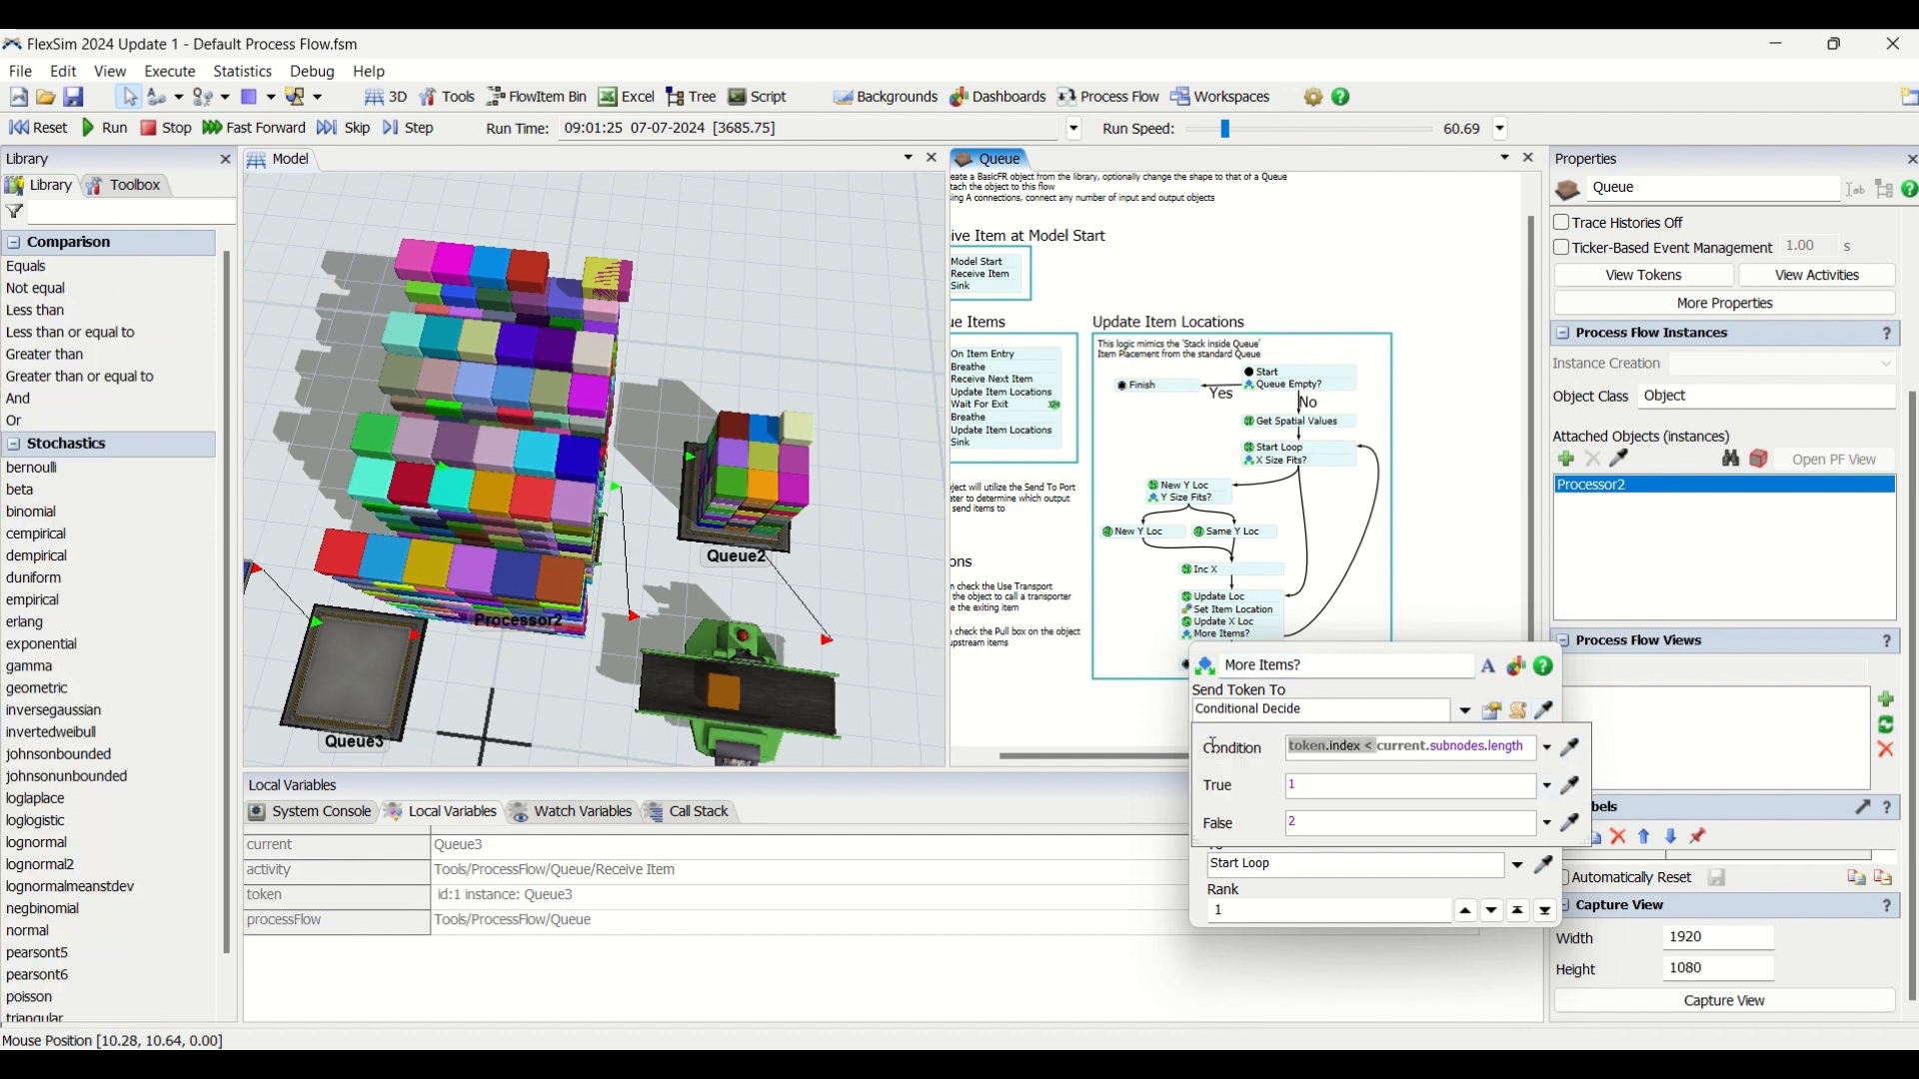
click(1487, 571)
scroll(1239, 608, up, 3)
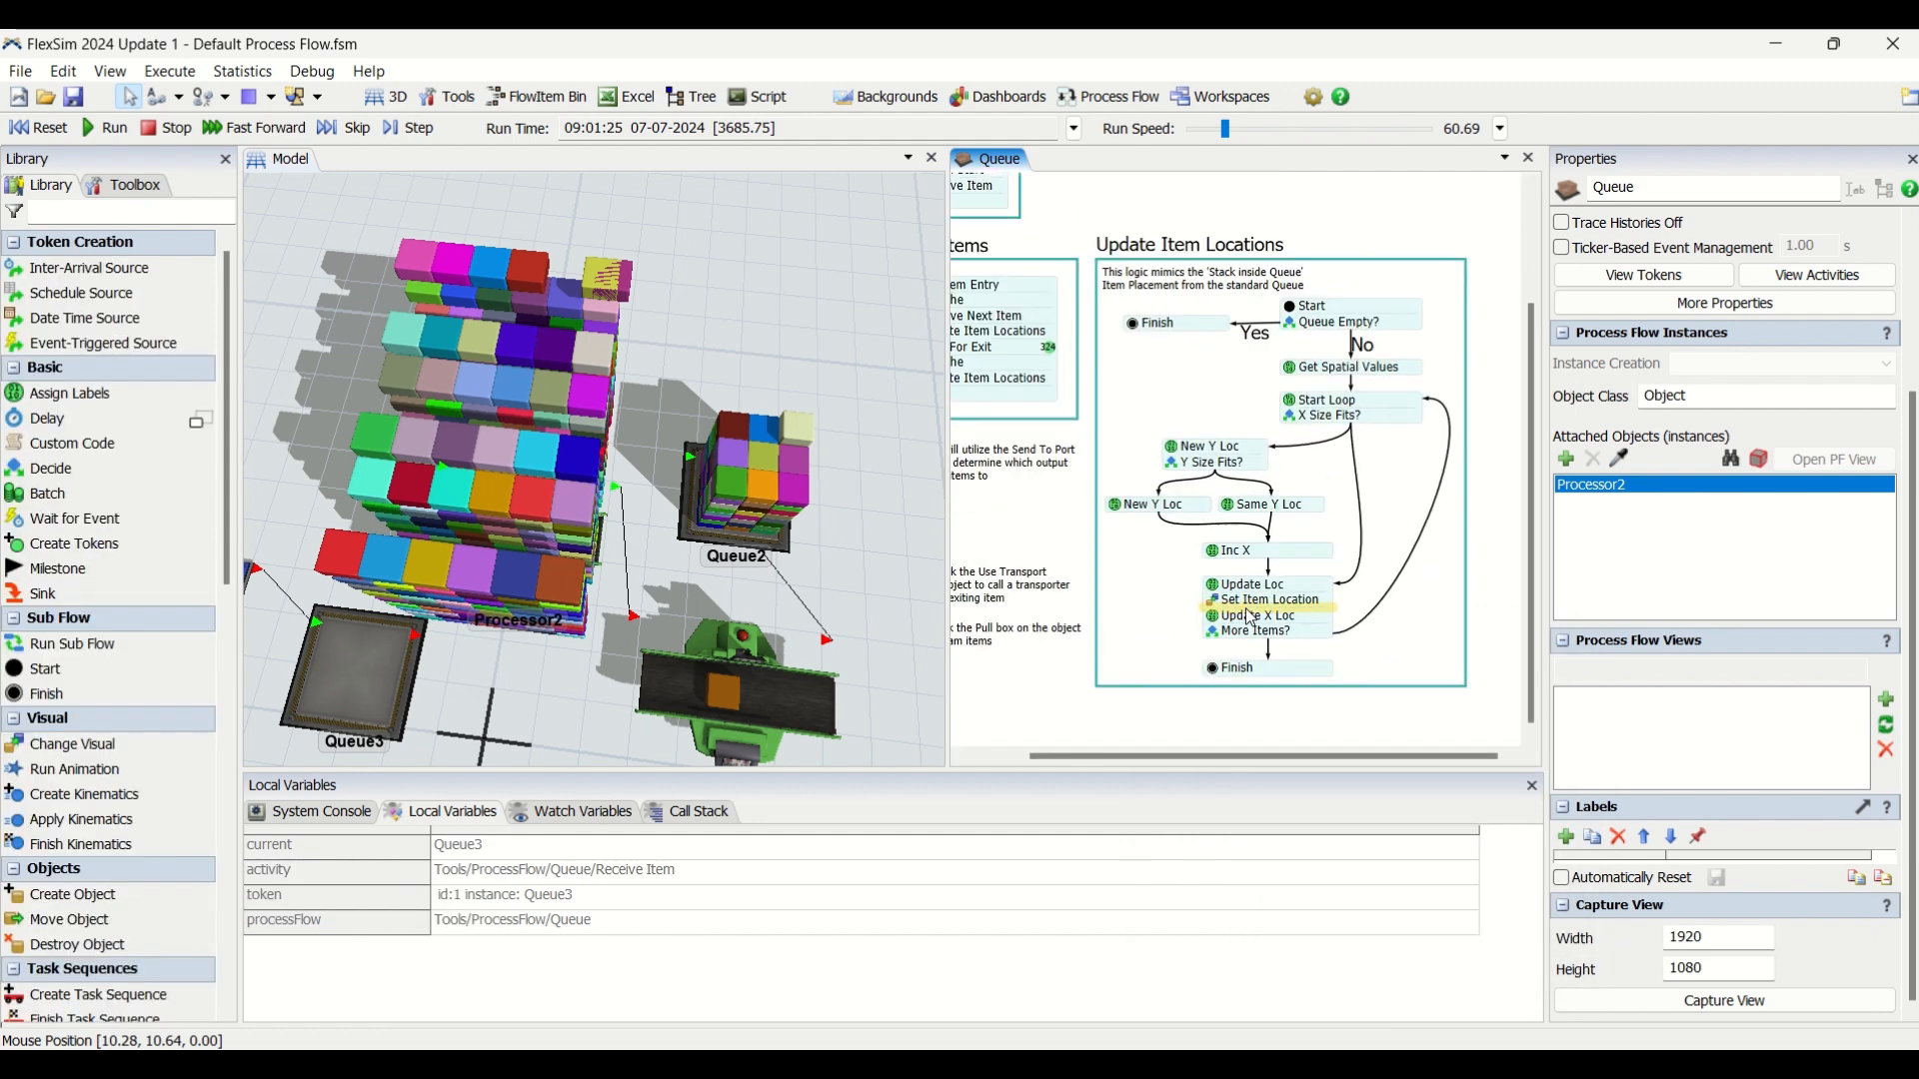
double_click(1211, 647)
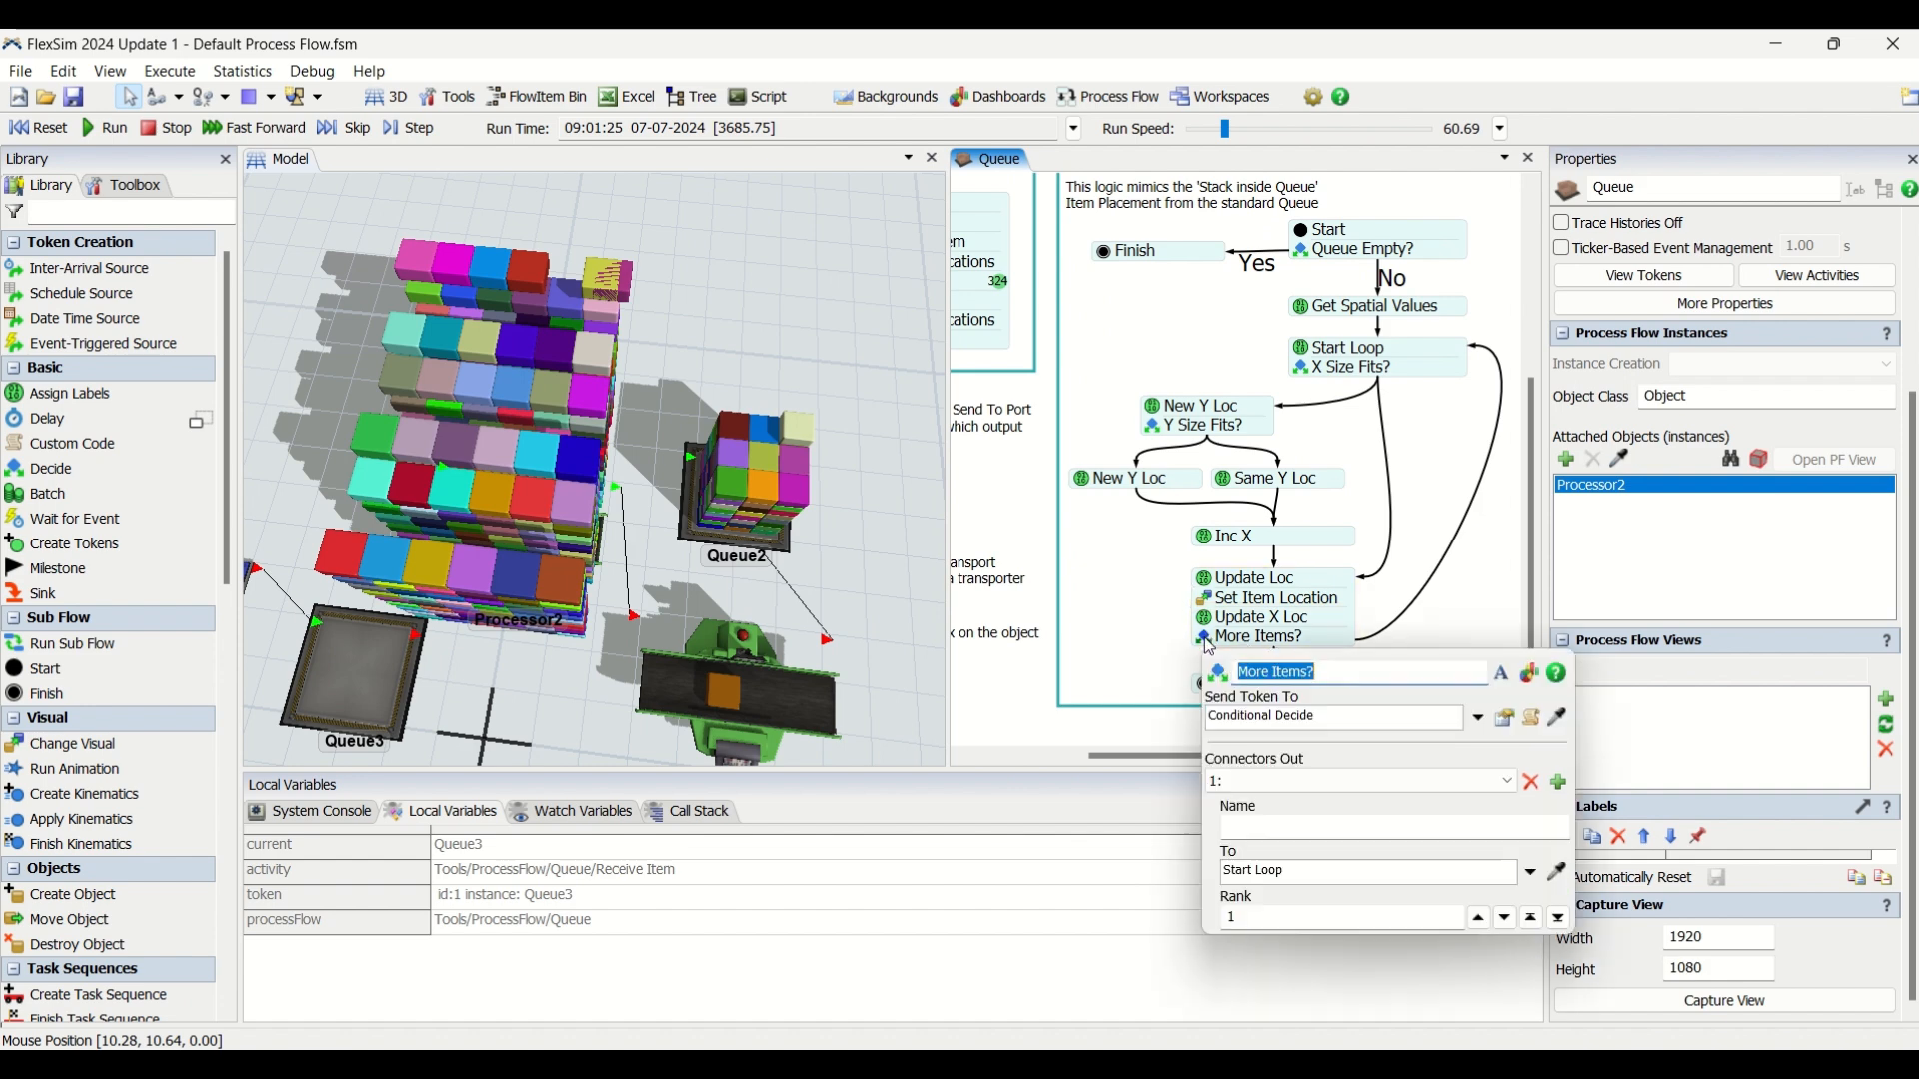
click(1508, 722)
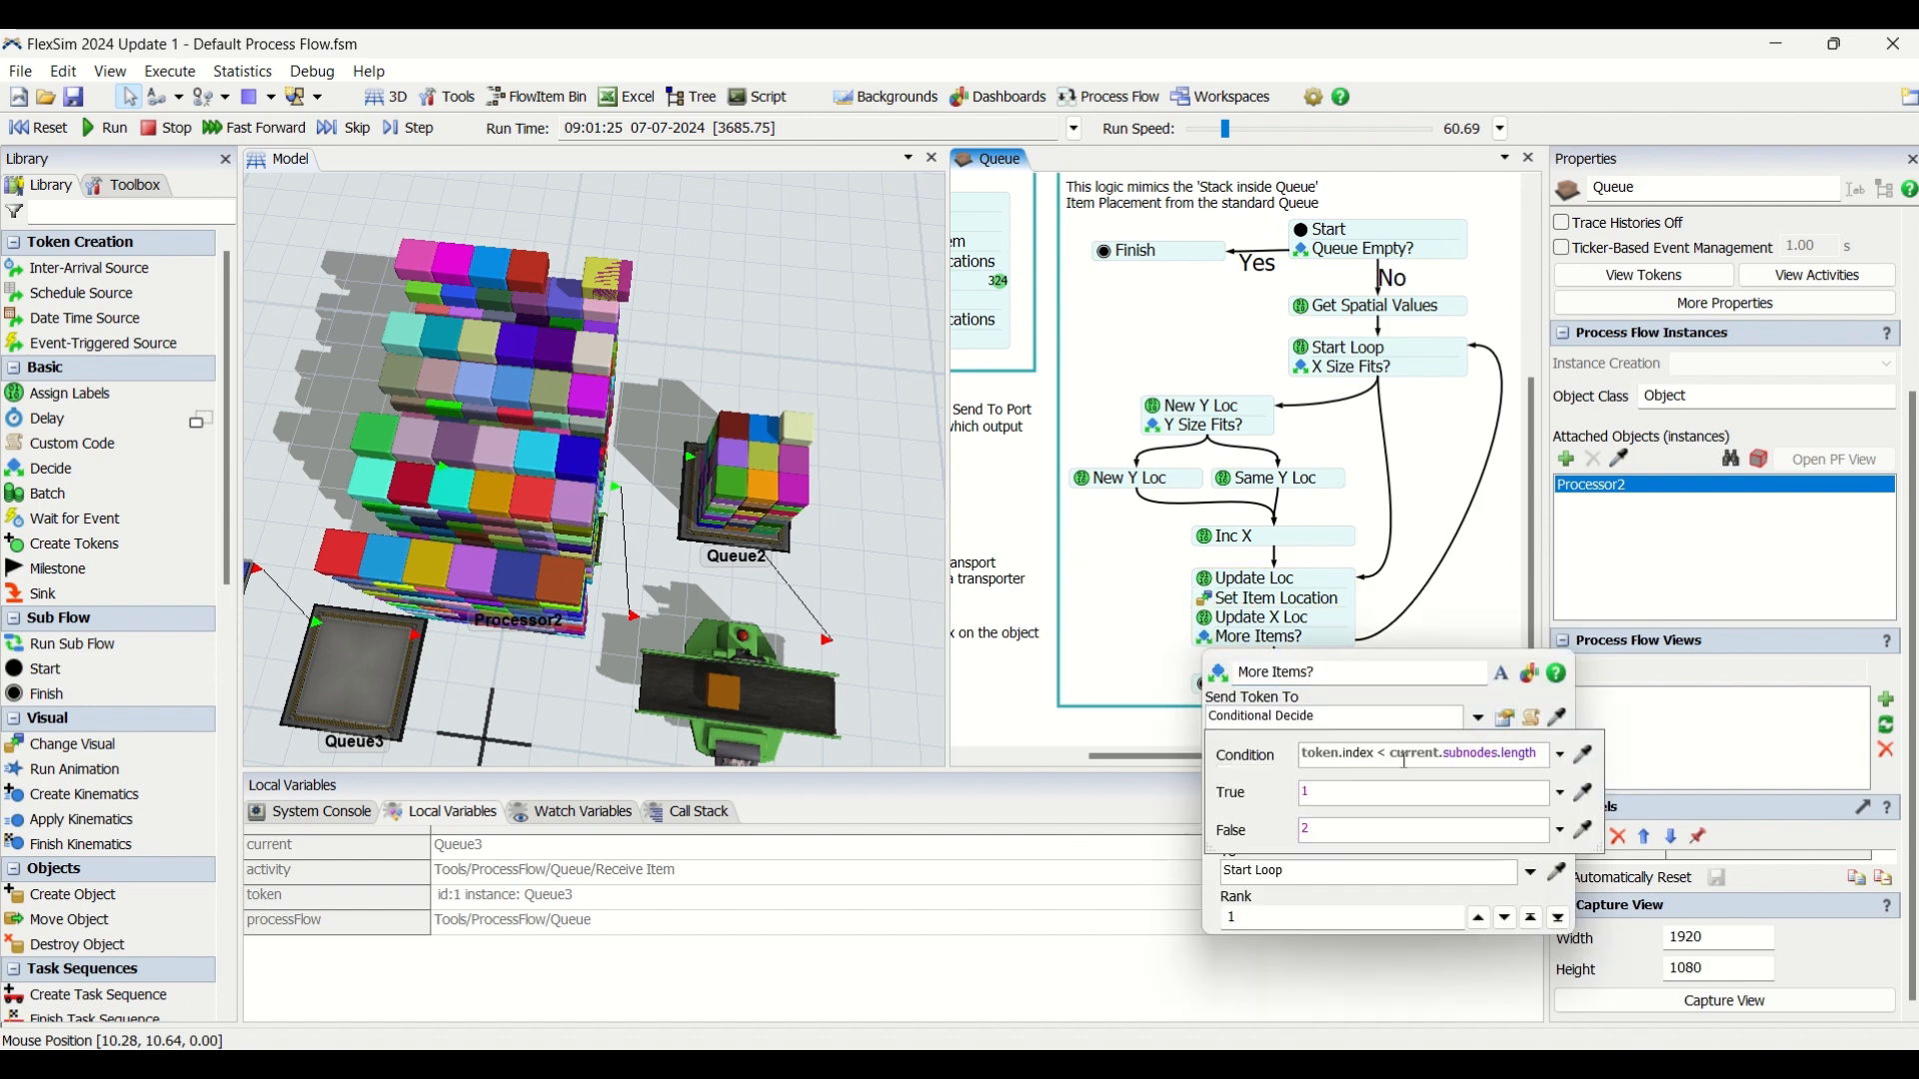
click(1102, 627)
scroll(1103, 624, down, 3)
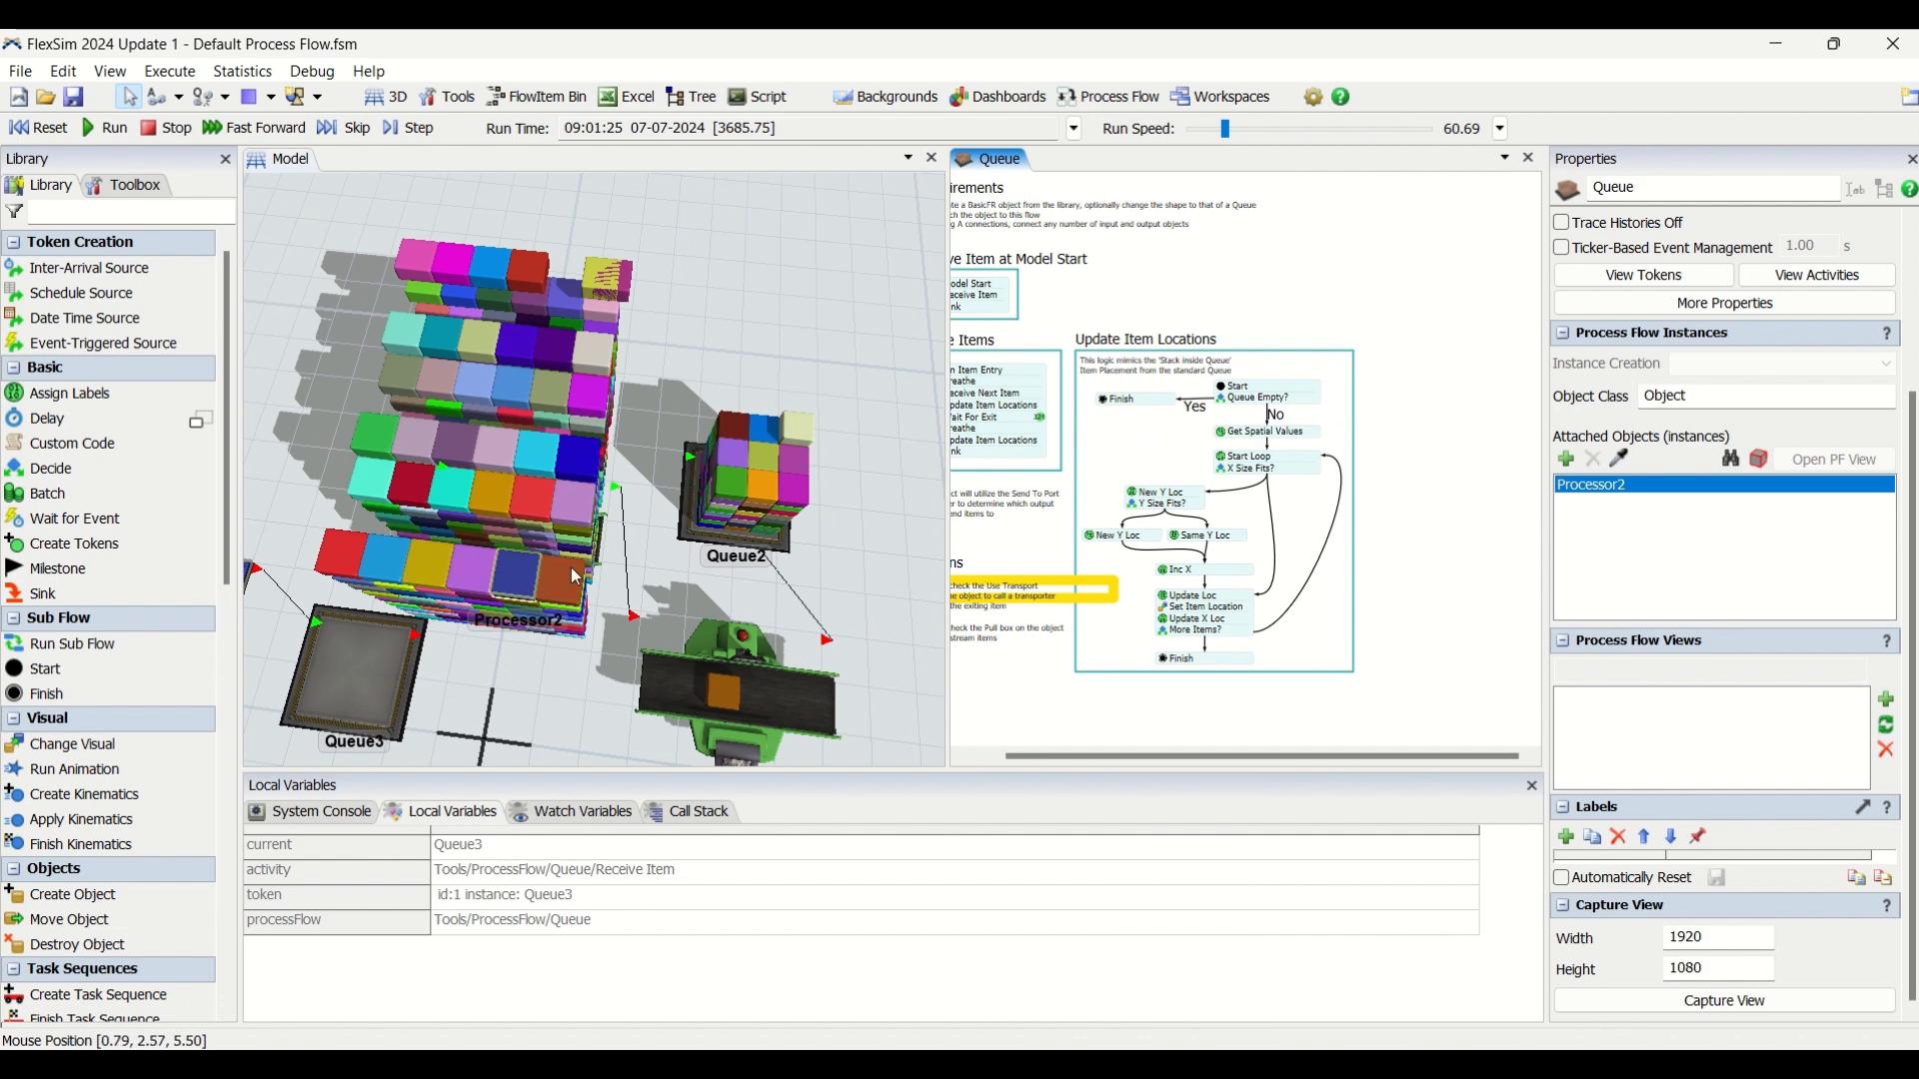
Move one box out of the Processor2 stack to the end of Processor1 in the 3D model.
click(1204, 610)
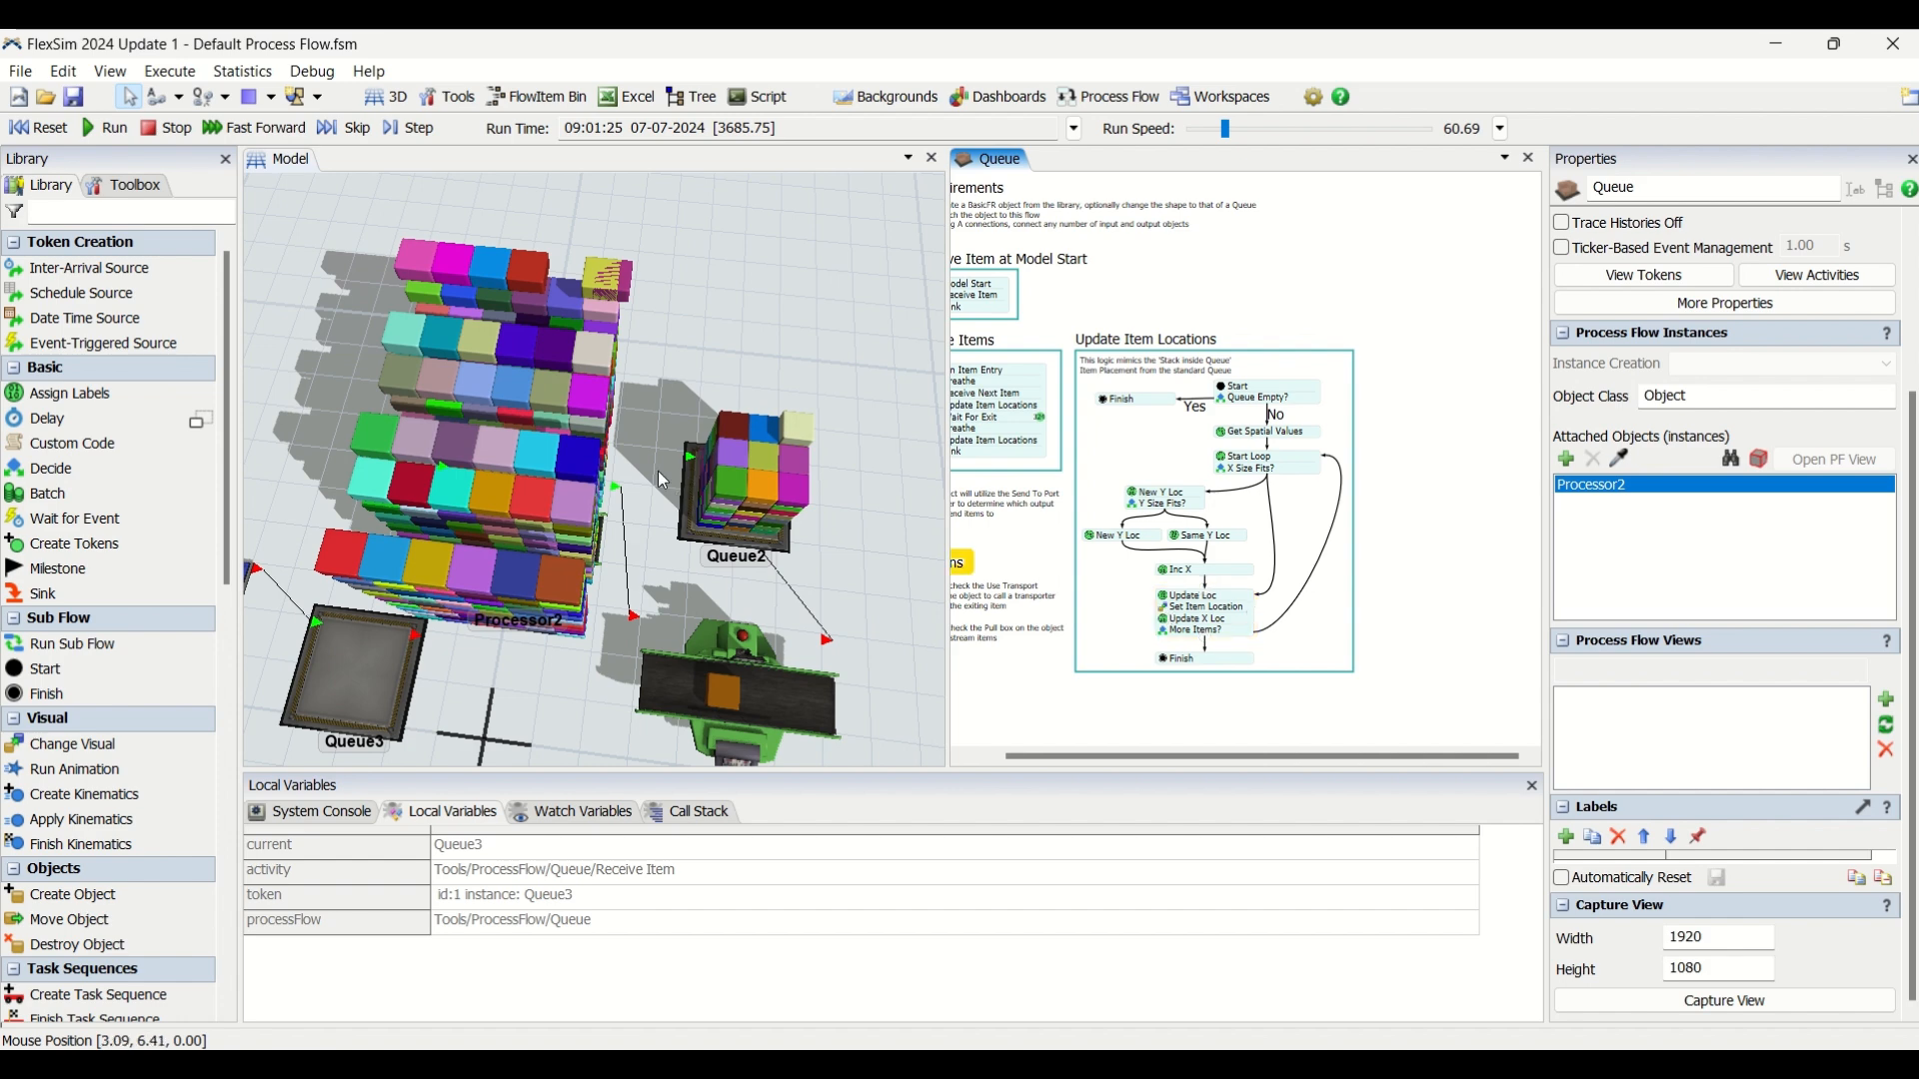
click(659, 480)
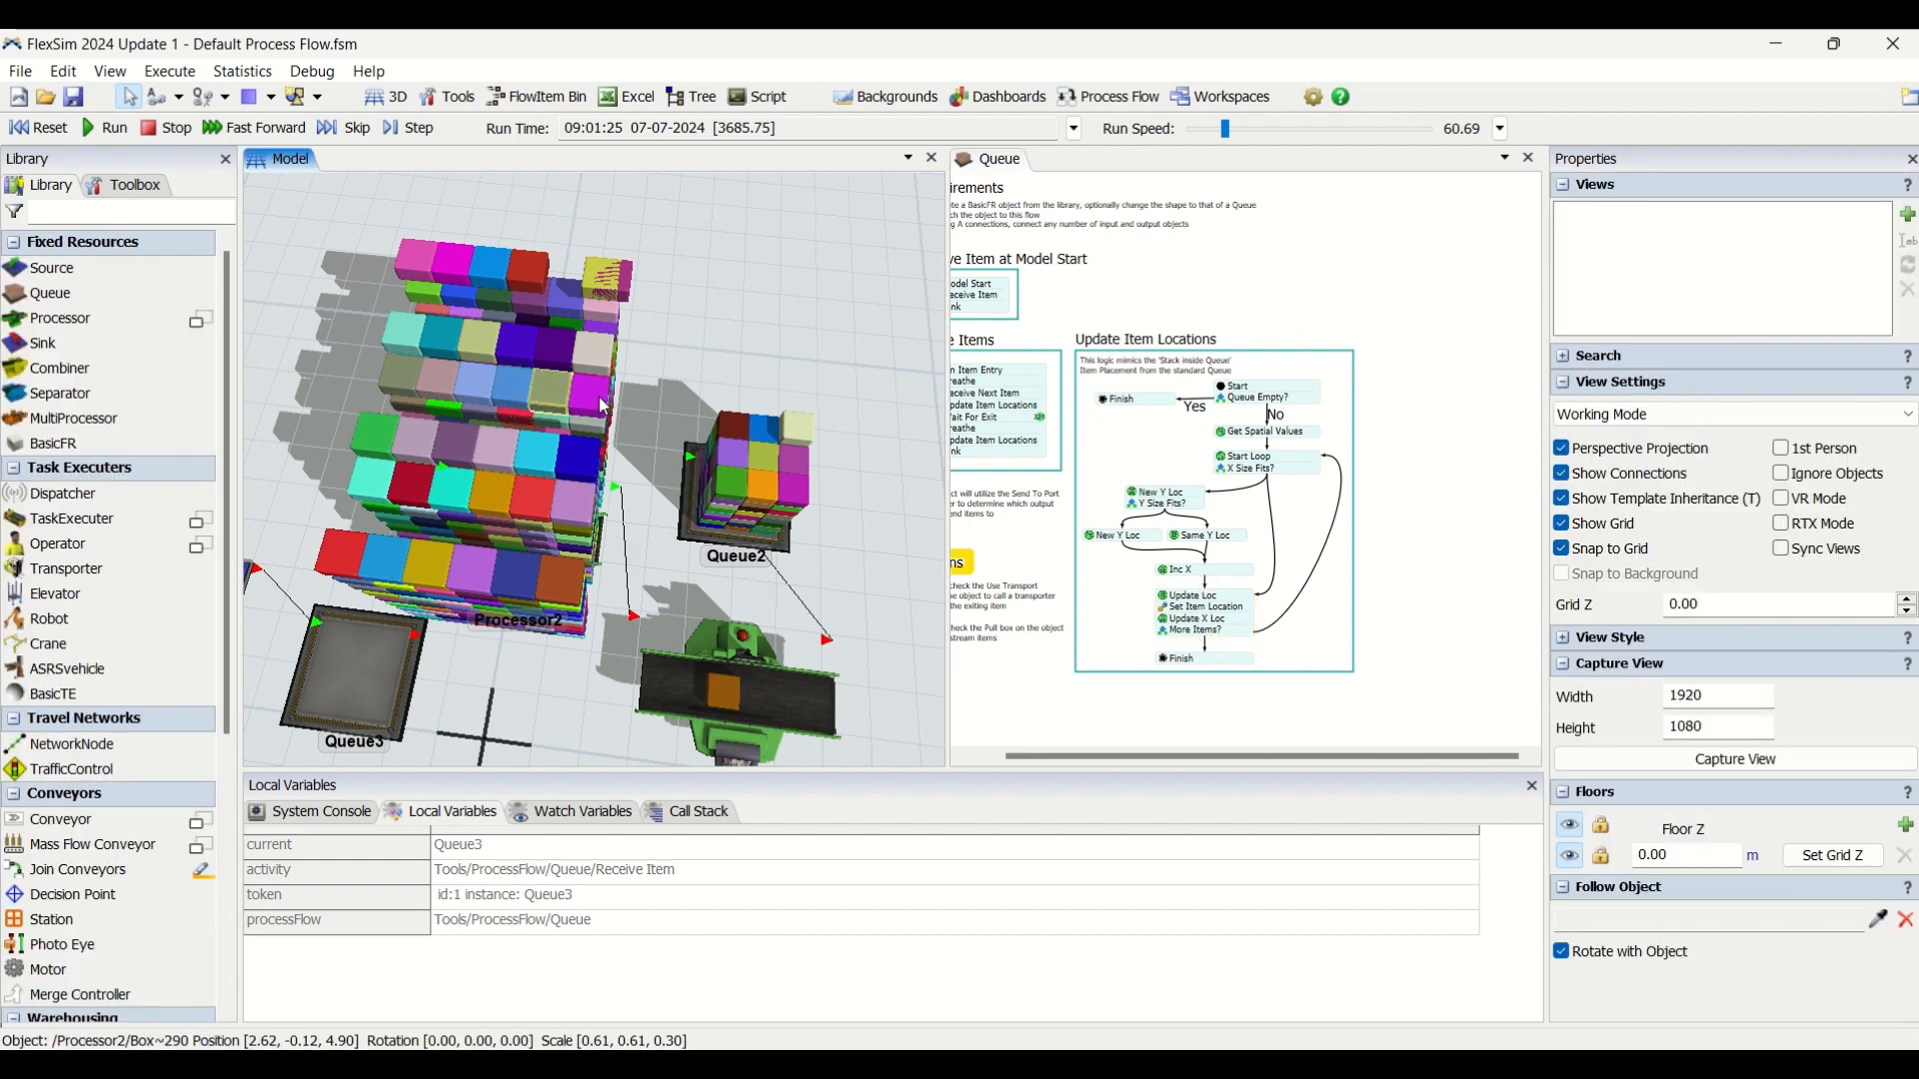
click(690, 505)
drag(690, 505, 805, 671)
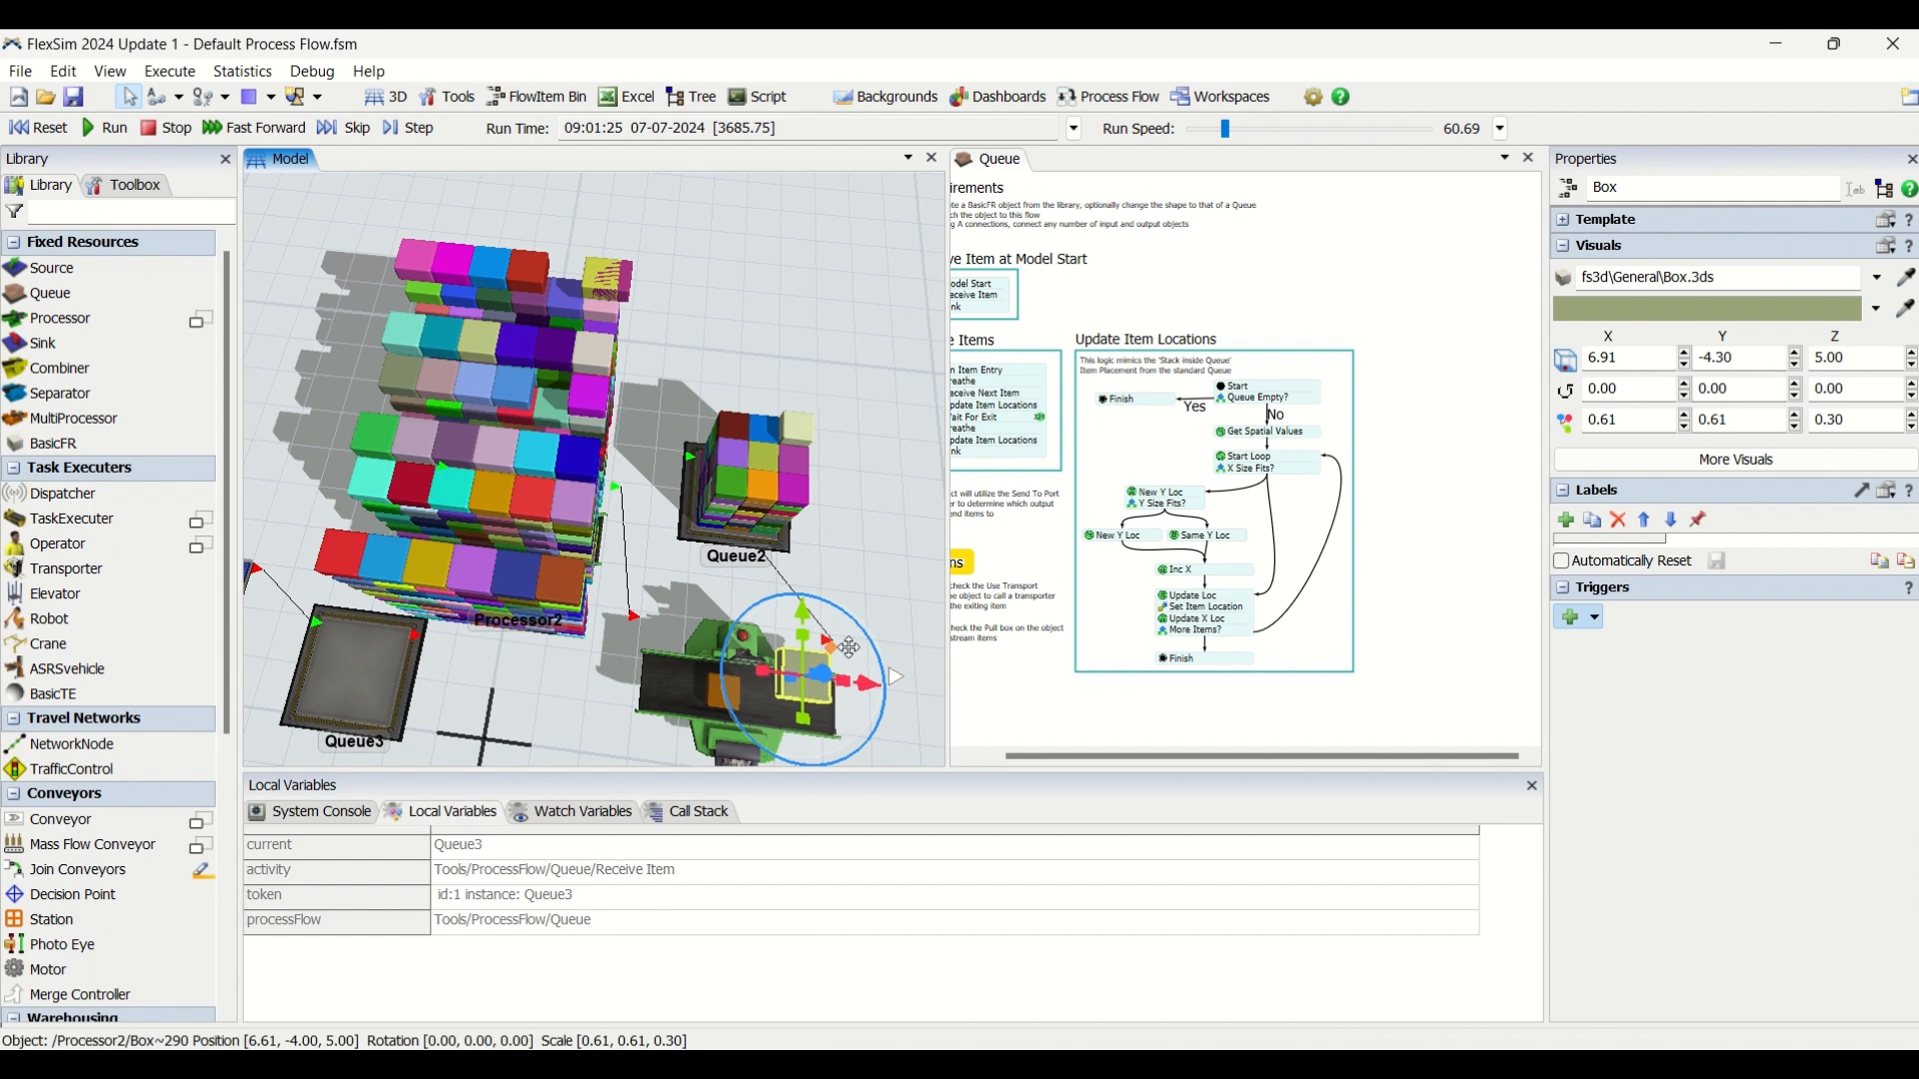
drag(871, 549, 872, 492)
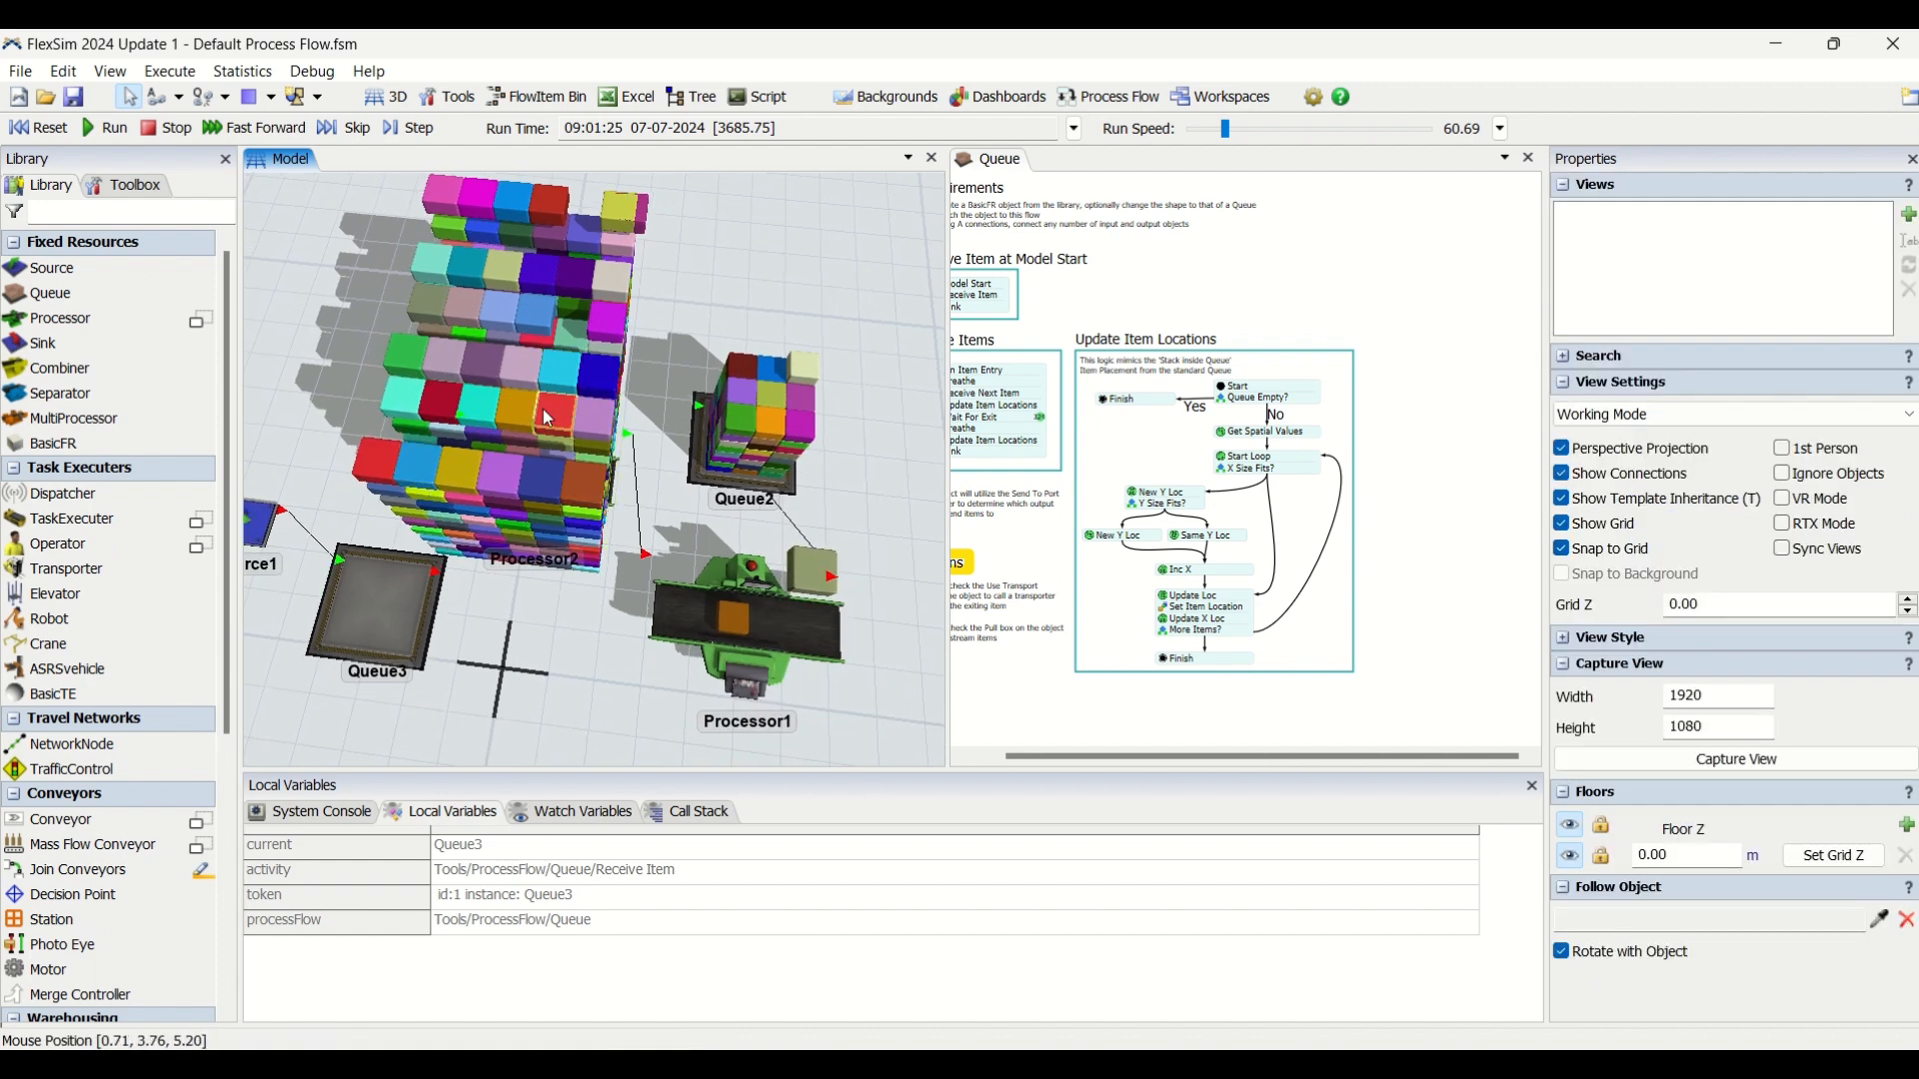
Select individual boxes on Processor2 and shift some of them within their row in the 3D model.
click(446, 476)
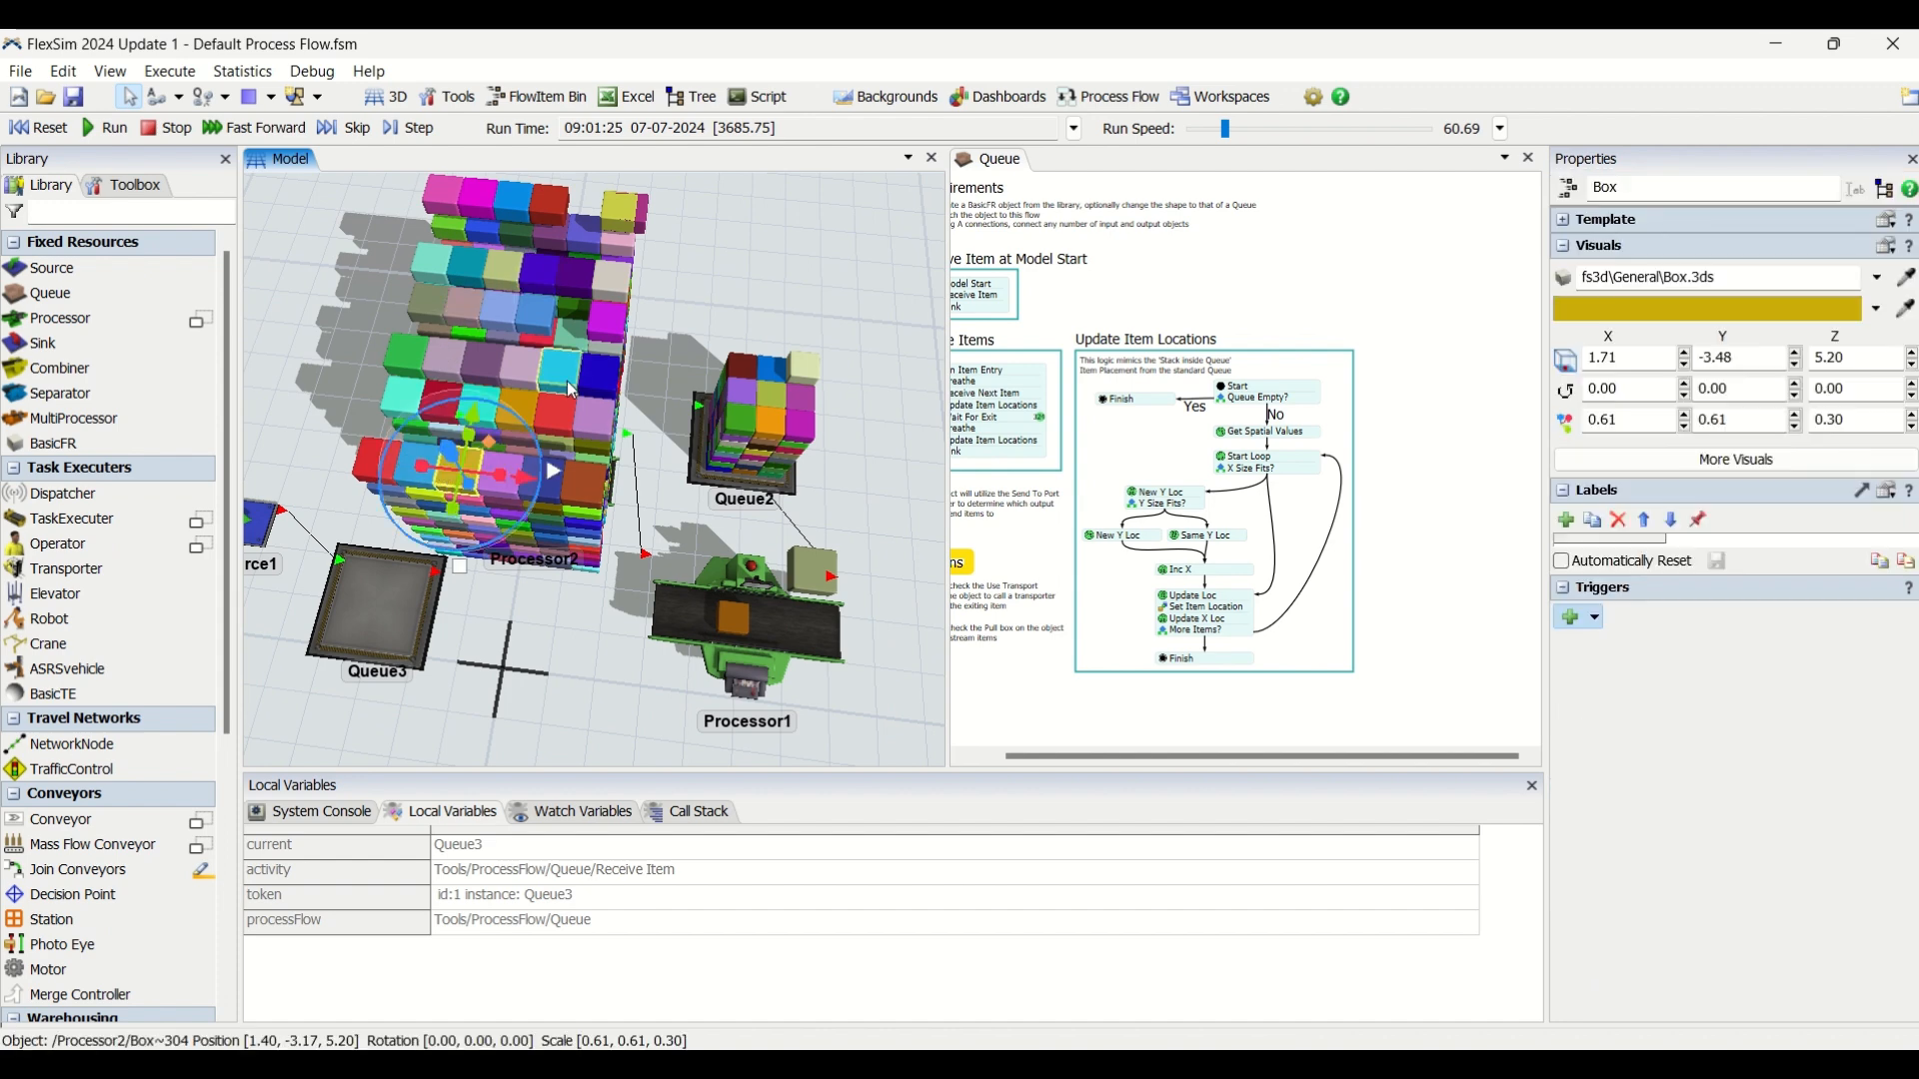
click(540, 325)
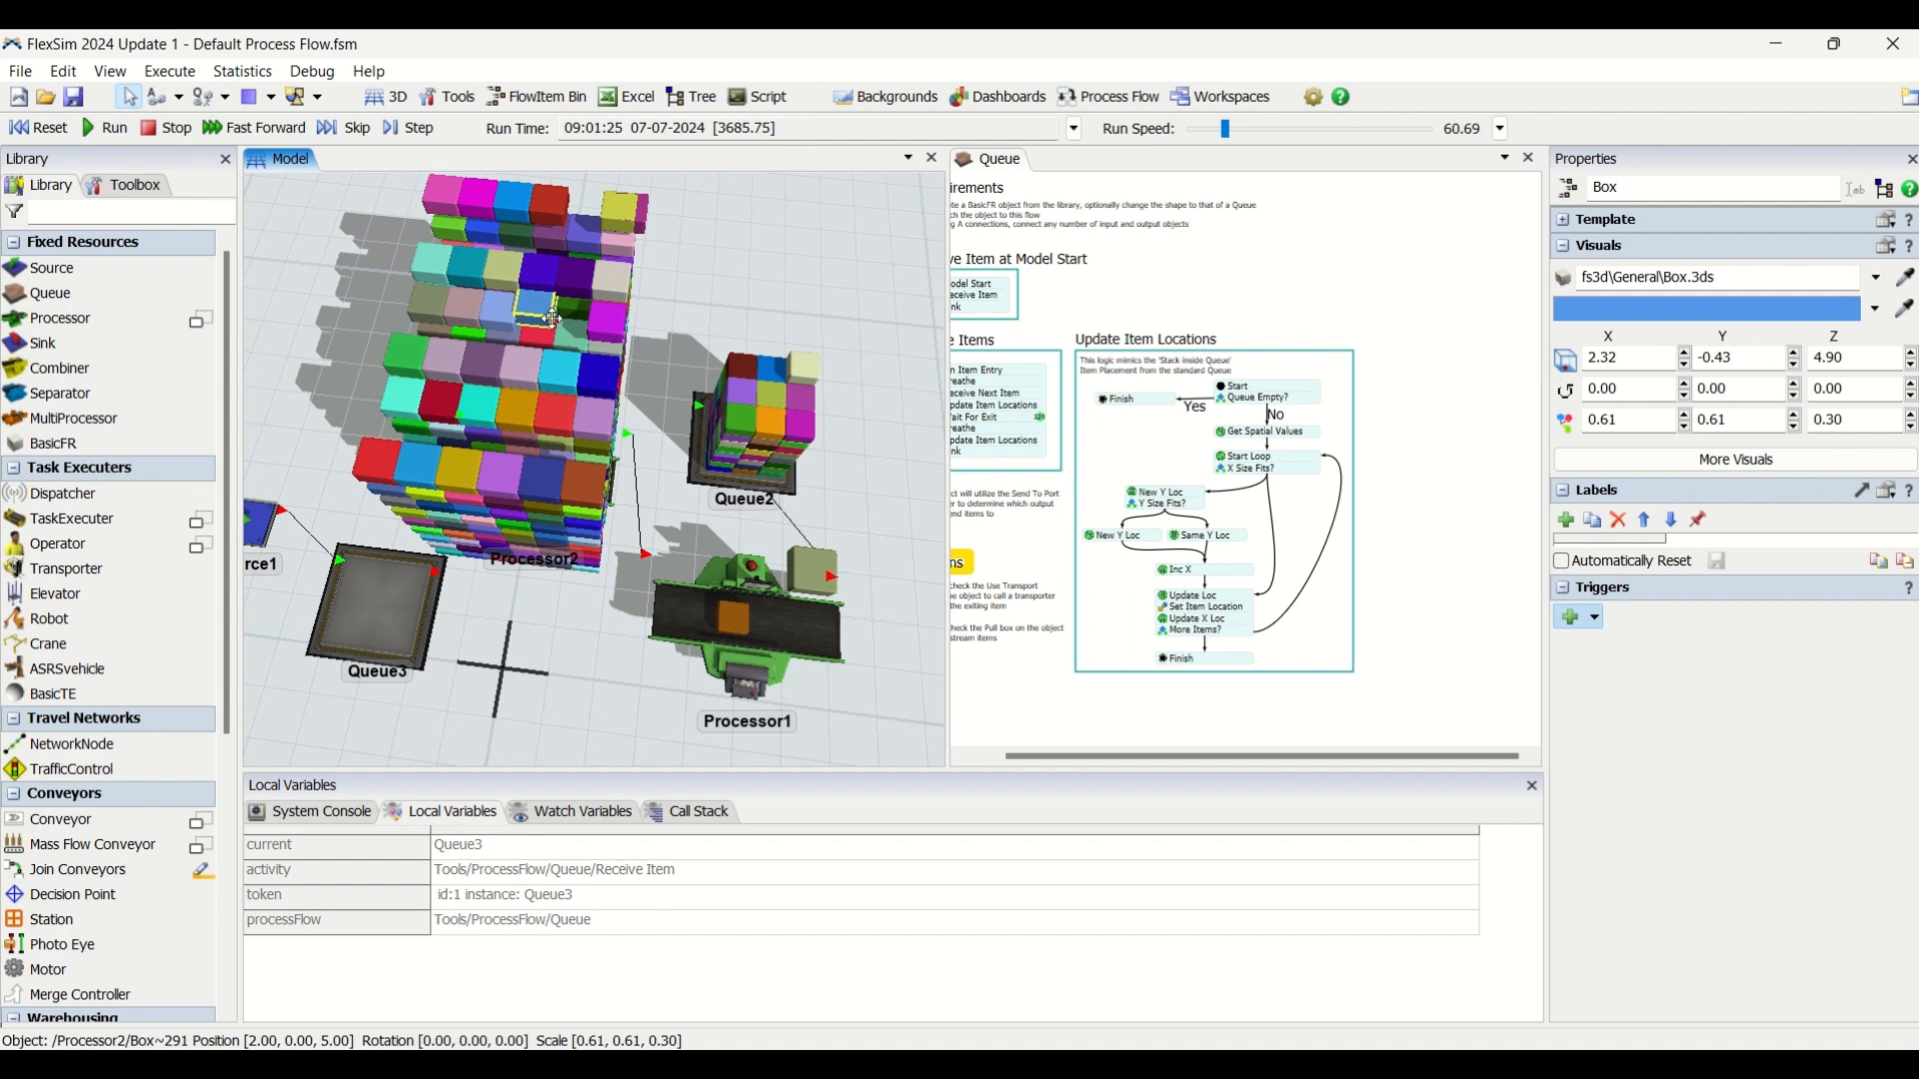
click(452, 306)
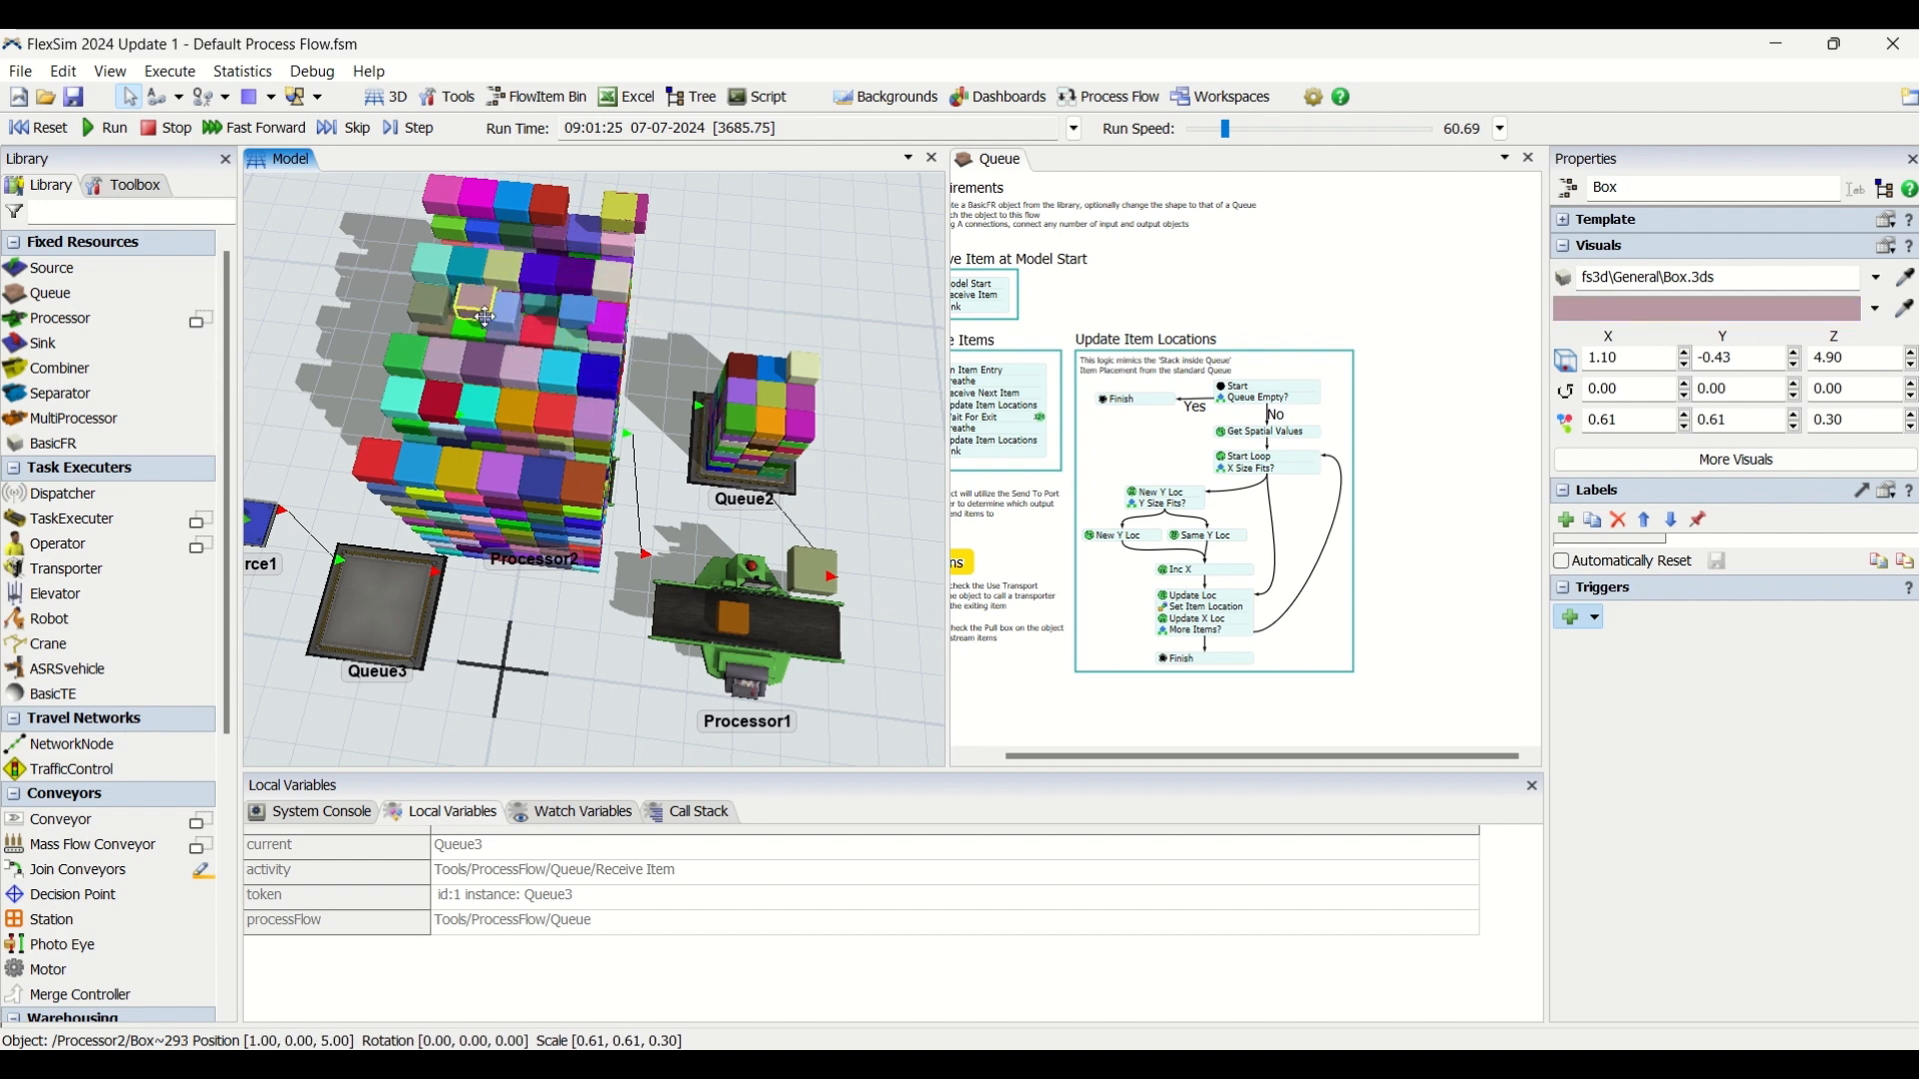
click(641, 324)
drag(490, 317, 534, 314)
click(776, 327)
click(483, 307)
click(365, 308)
click(442, 310)
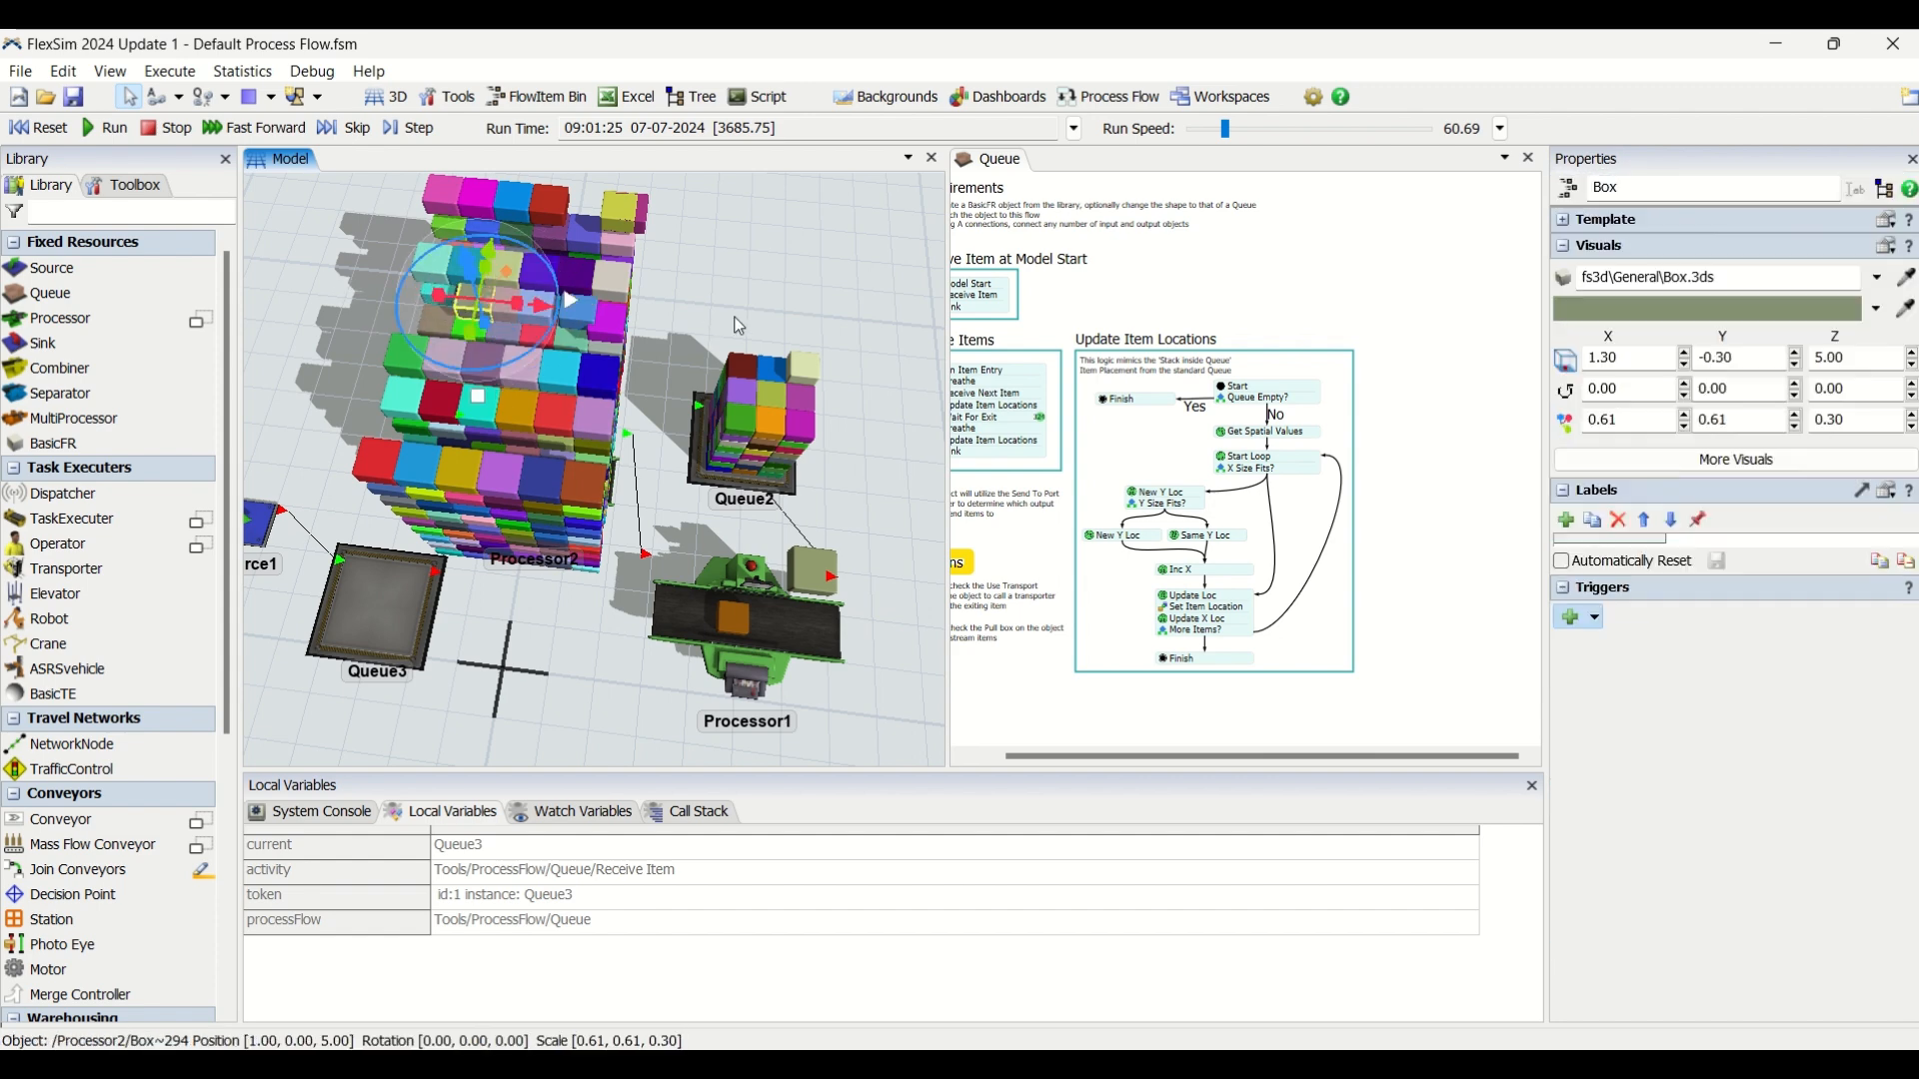
click(644, 330)
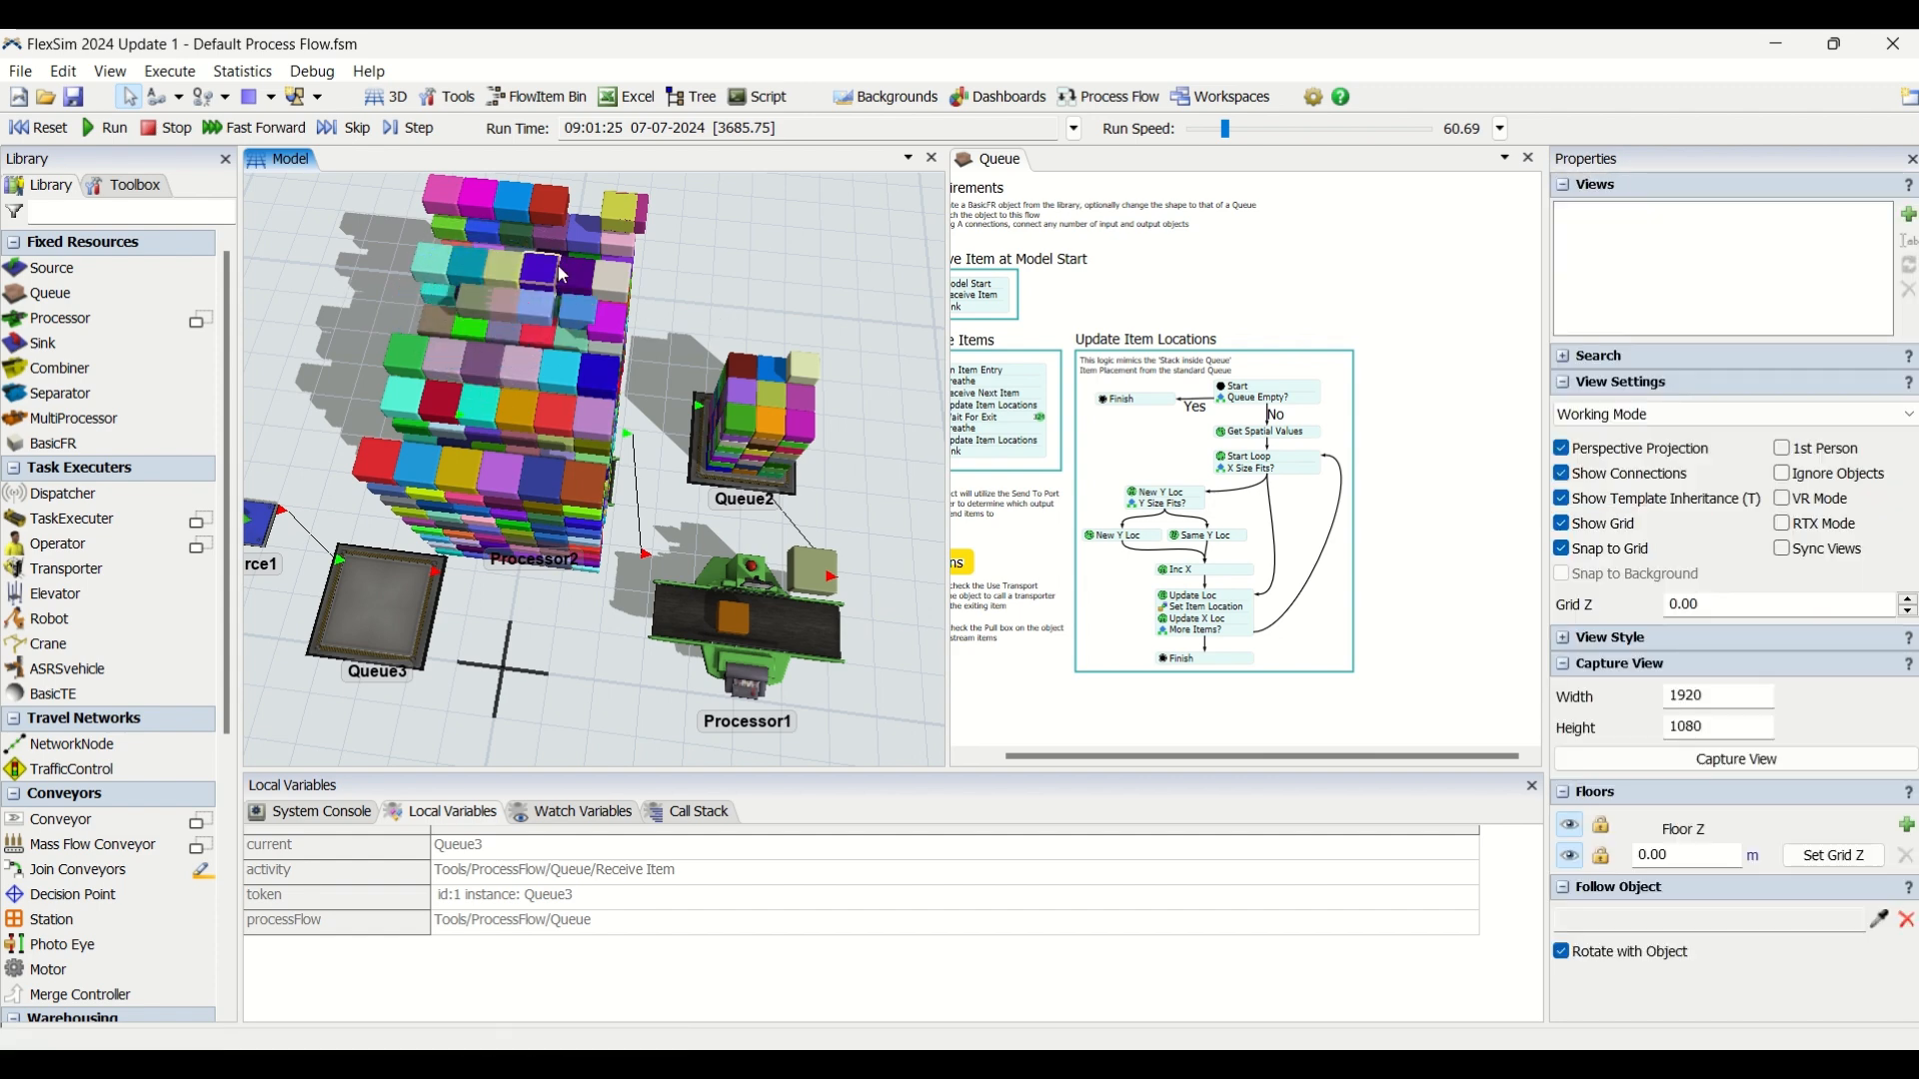
Revisit the More Items? decision and review the overall layout of the Queue process flow.
scroll(1168, 636, up, 5)
click(1148, 627)
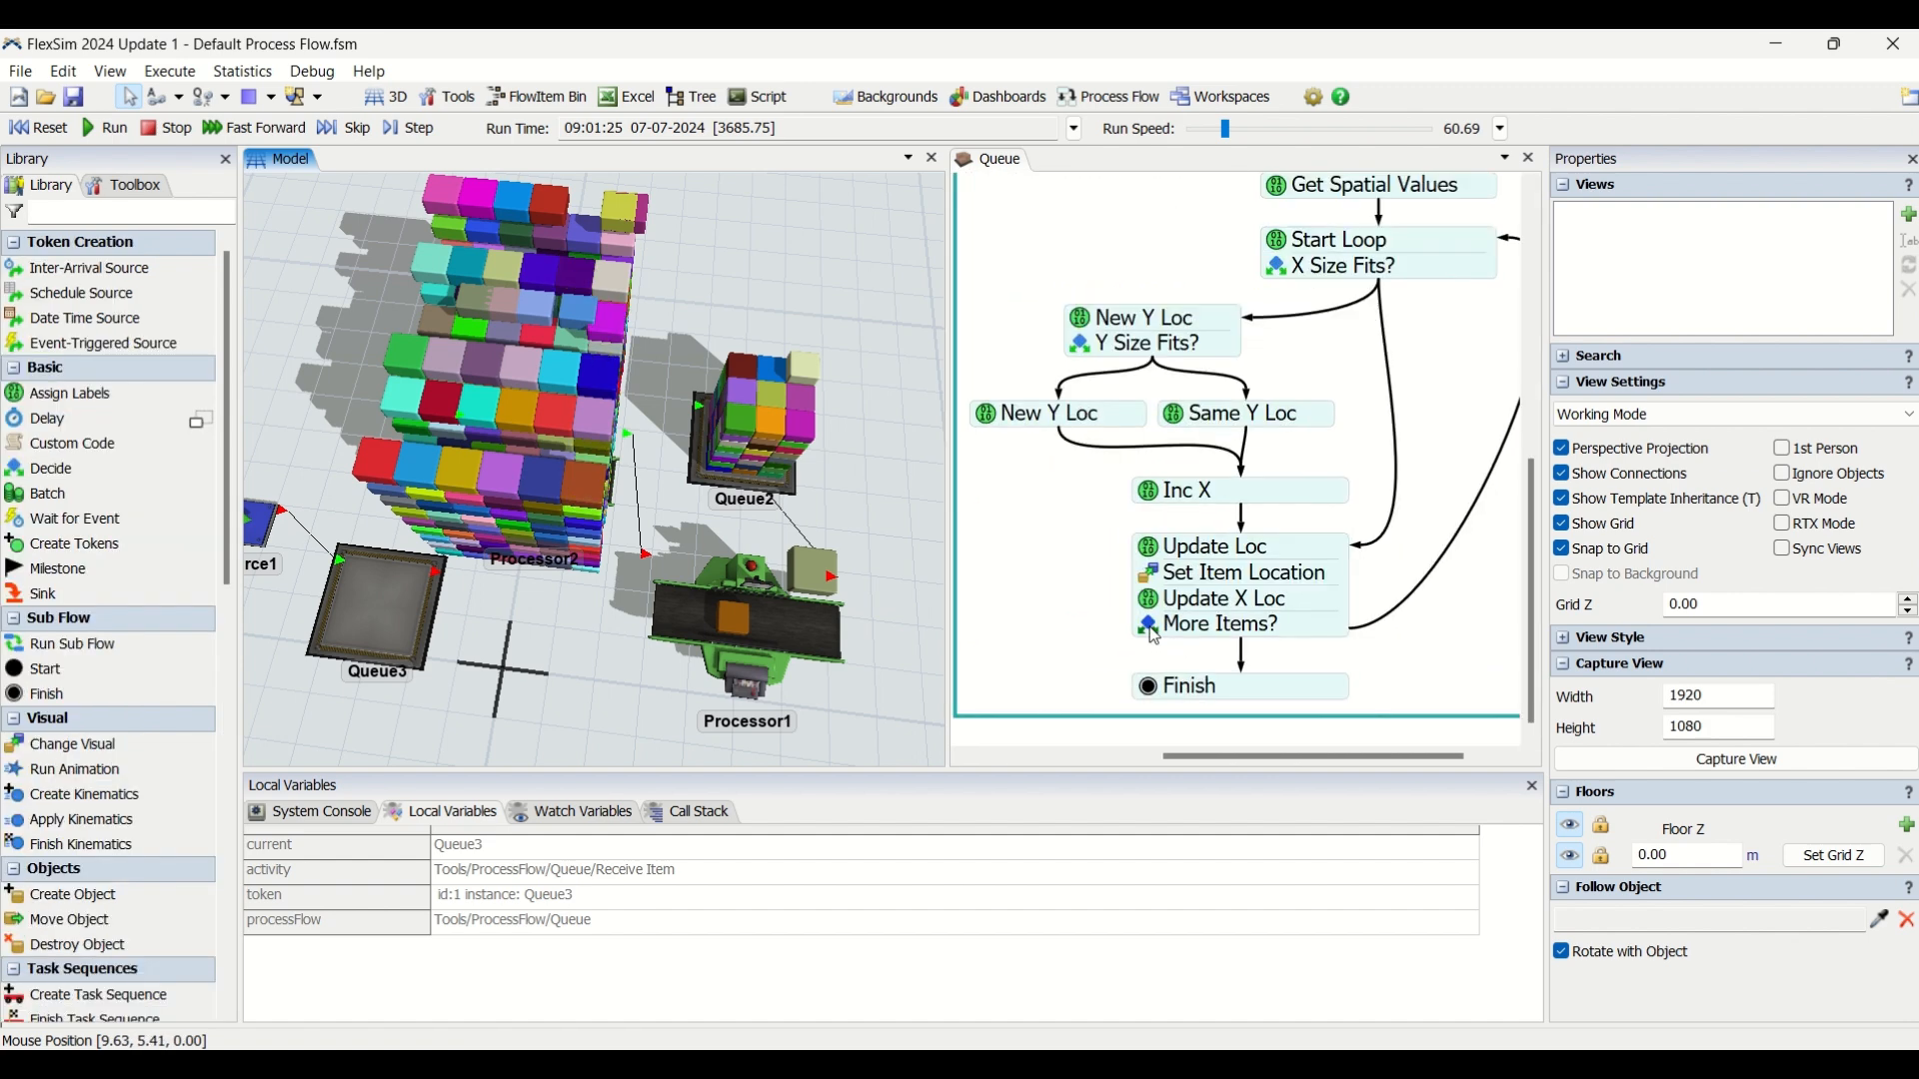
click(1079, 607)
scroll(1082, 613, down, 2)
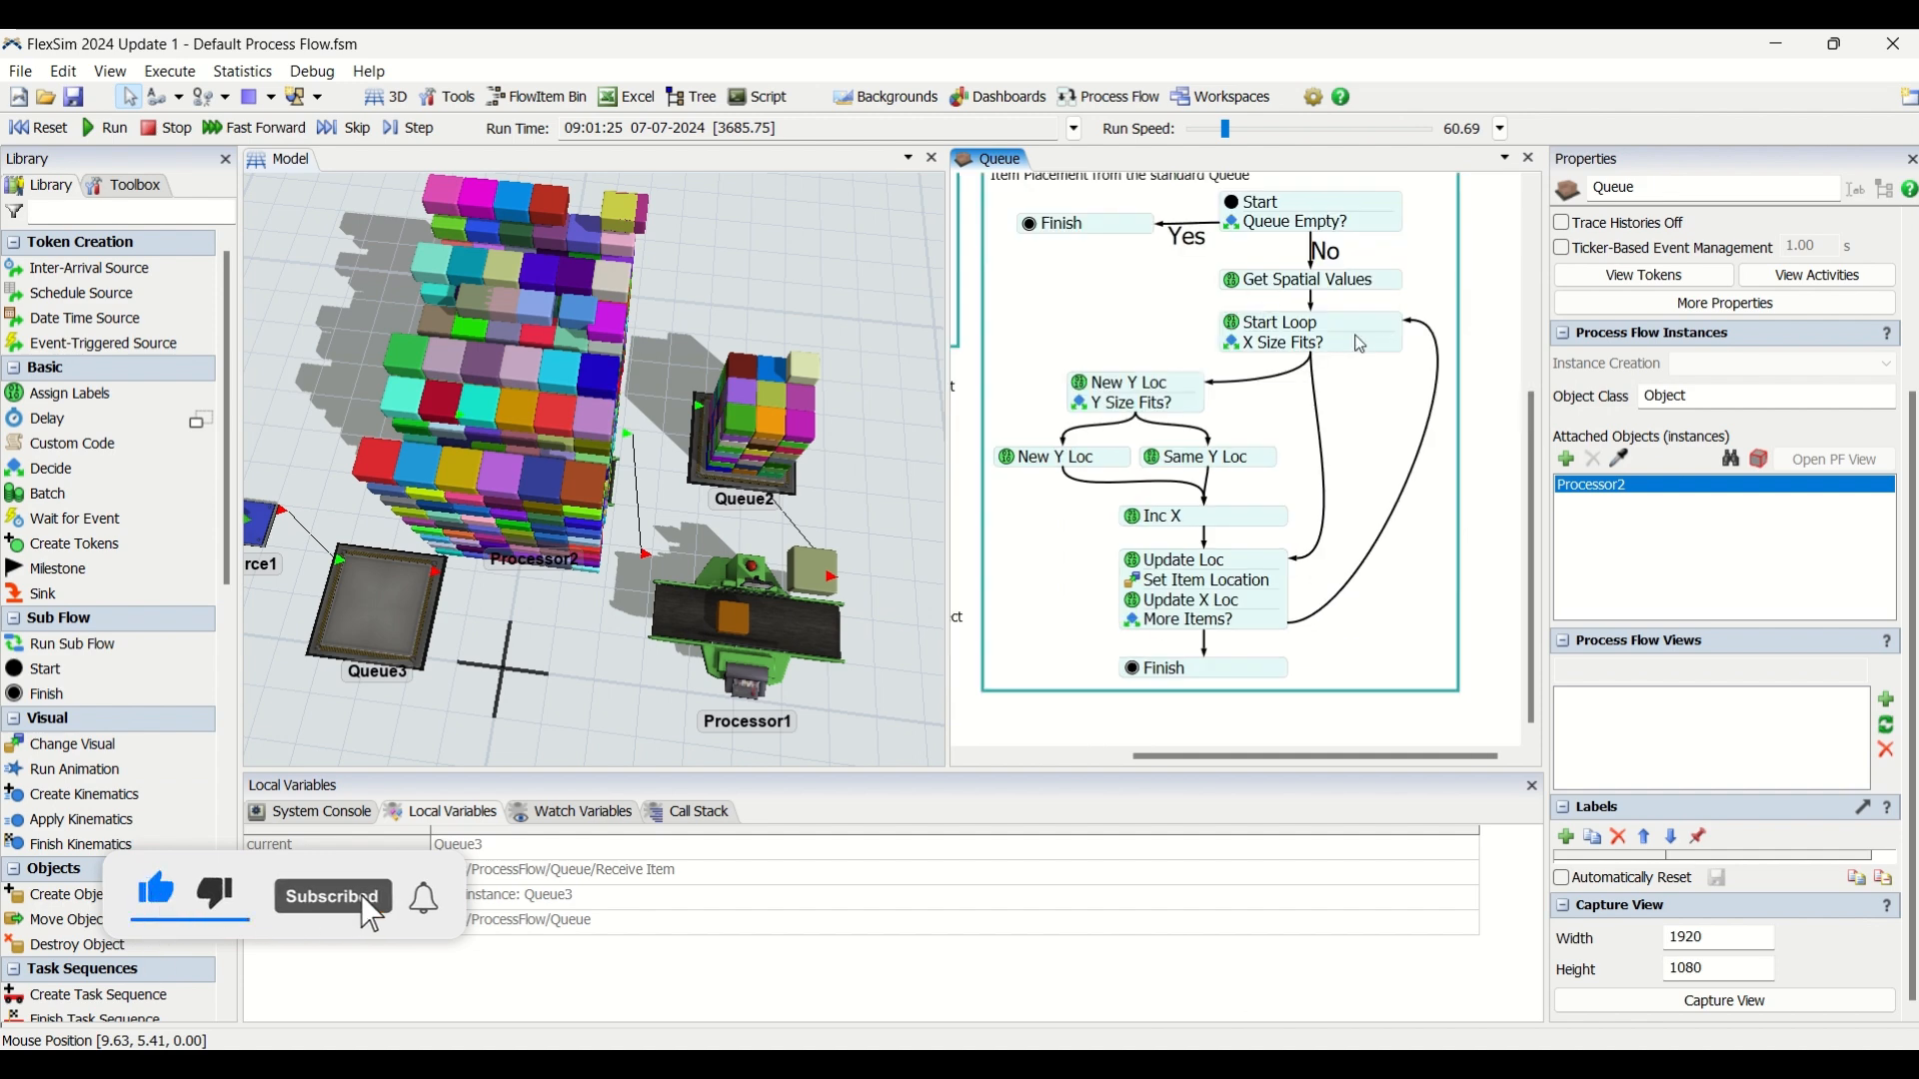
scroll(1149, 334, down, 1)
drag(1112, 291, 1230, 457)
scroll(1149, 332, down, 1)
scroll(1226, 483, up, 1)
drag(1267, 254, 1262, 278)
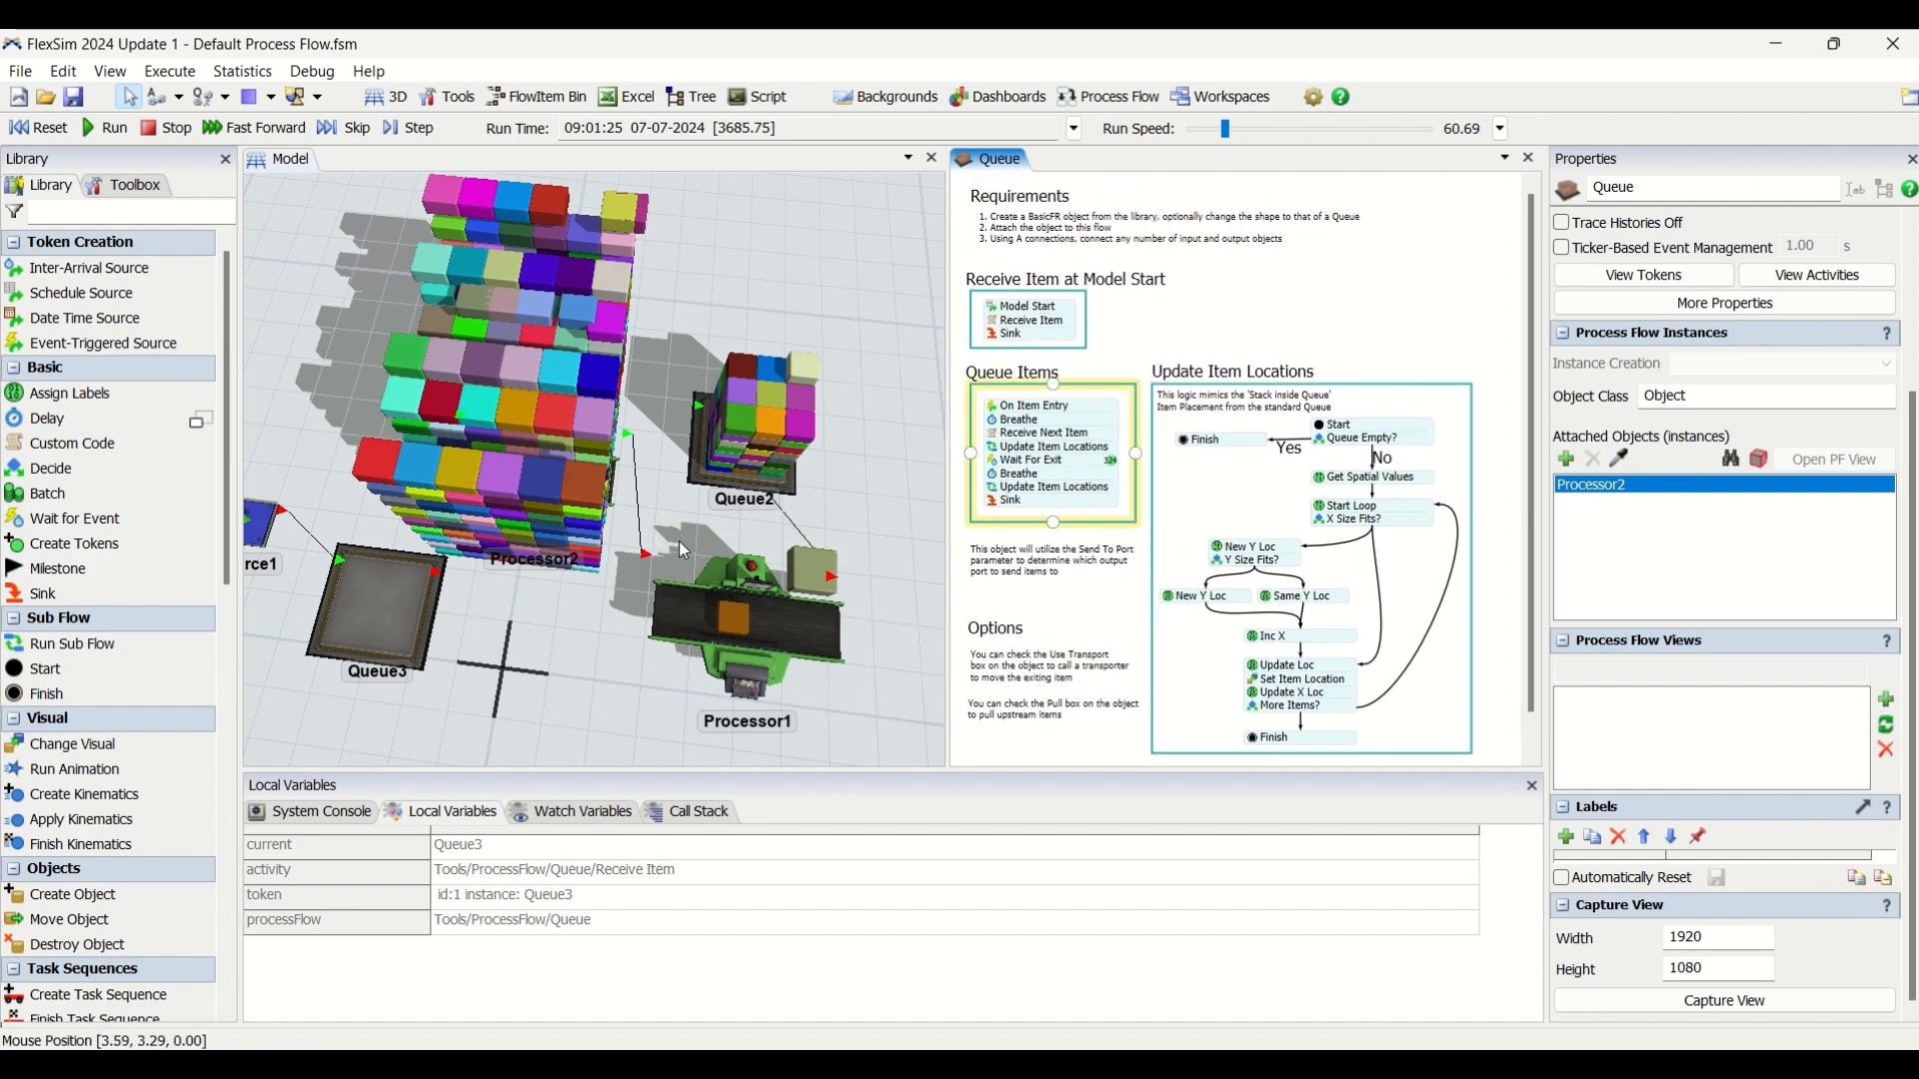
Examine the stacked boxes on Processor2 from several angles alongside the label assignments in the Get Spatial Values activity.
right_drag(666, 512, 595, 488)
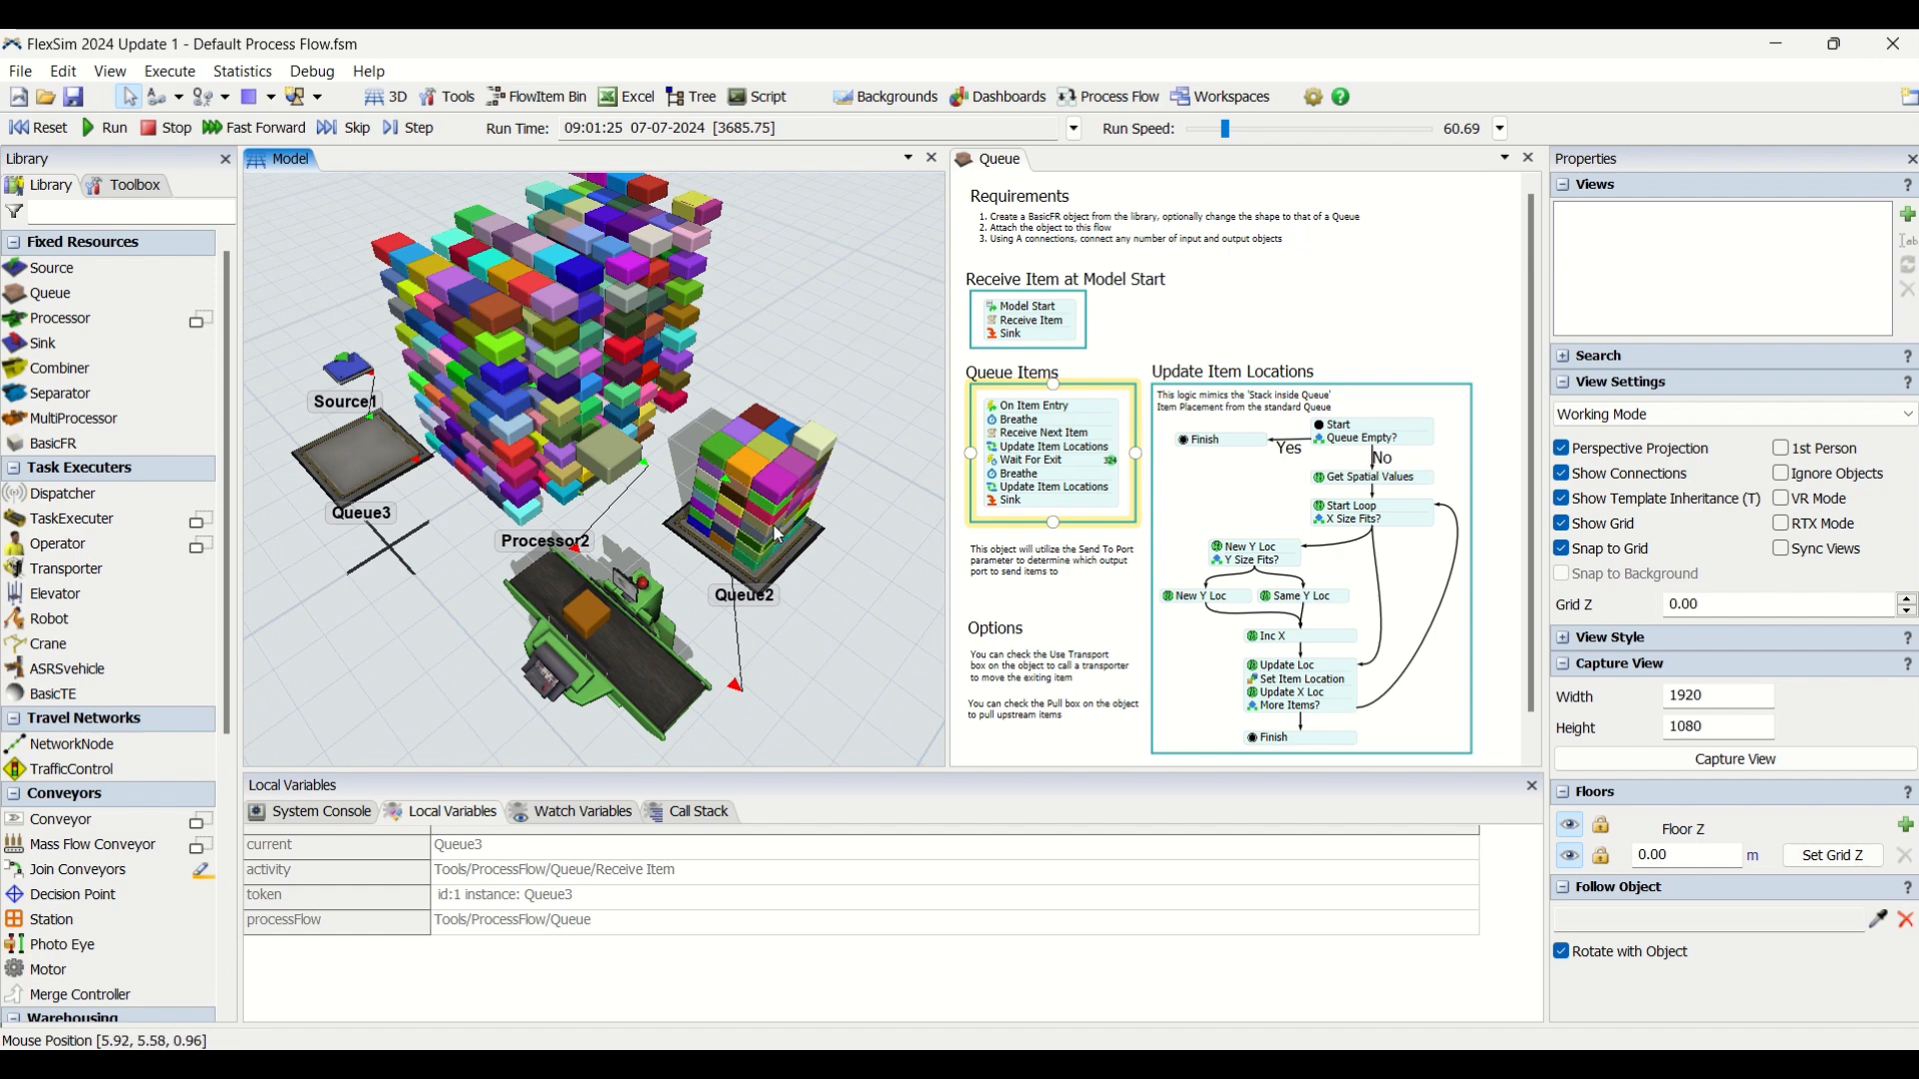
right_drag(782, 343, 757, 346)
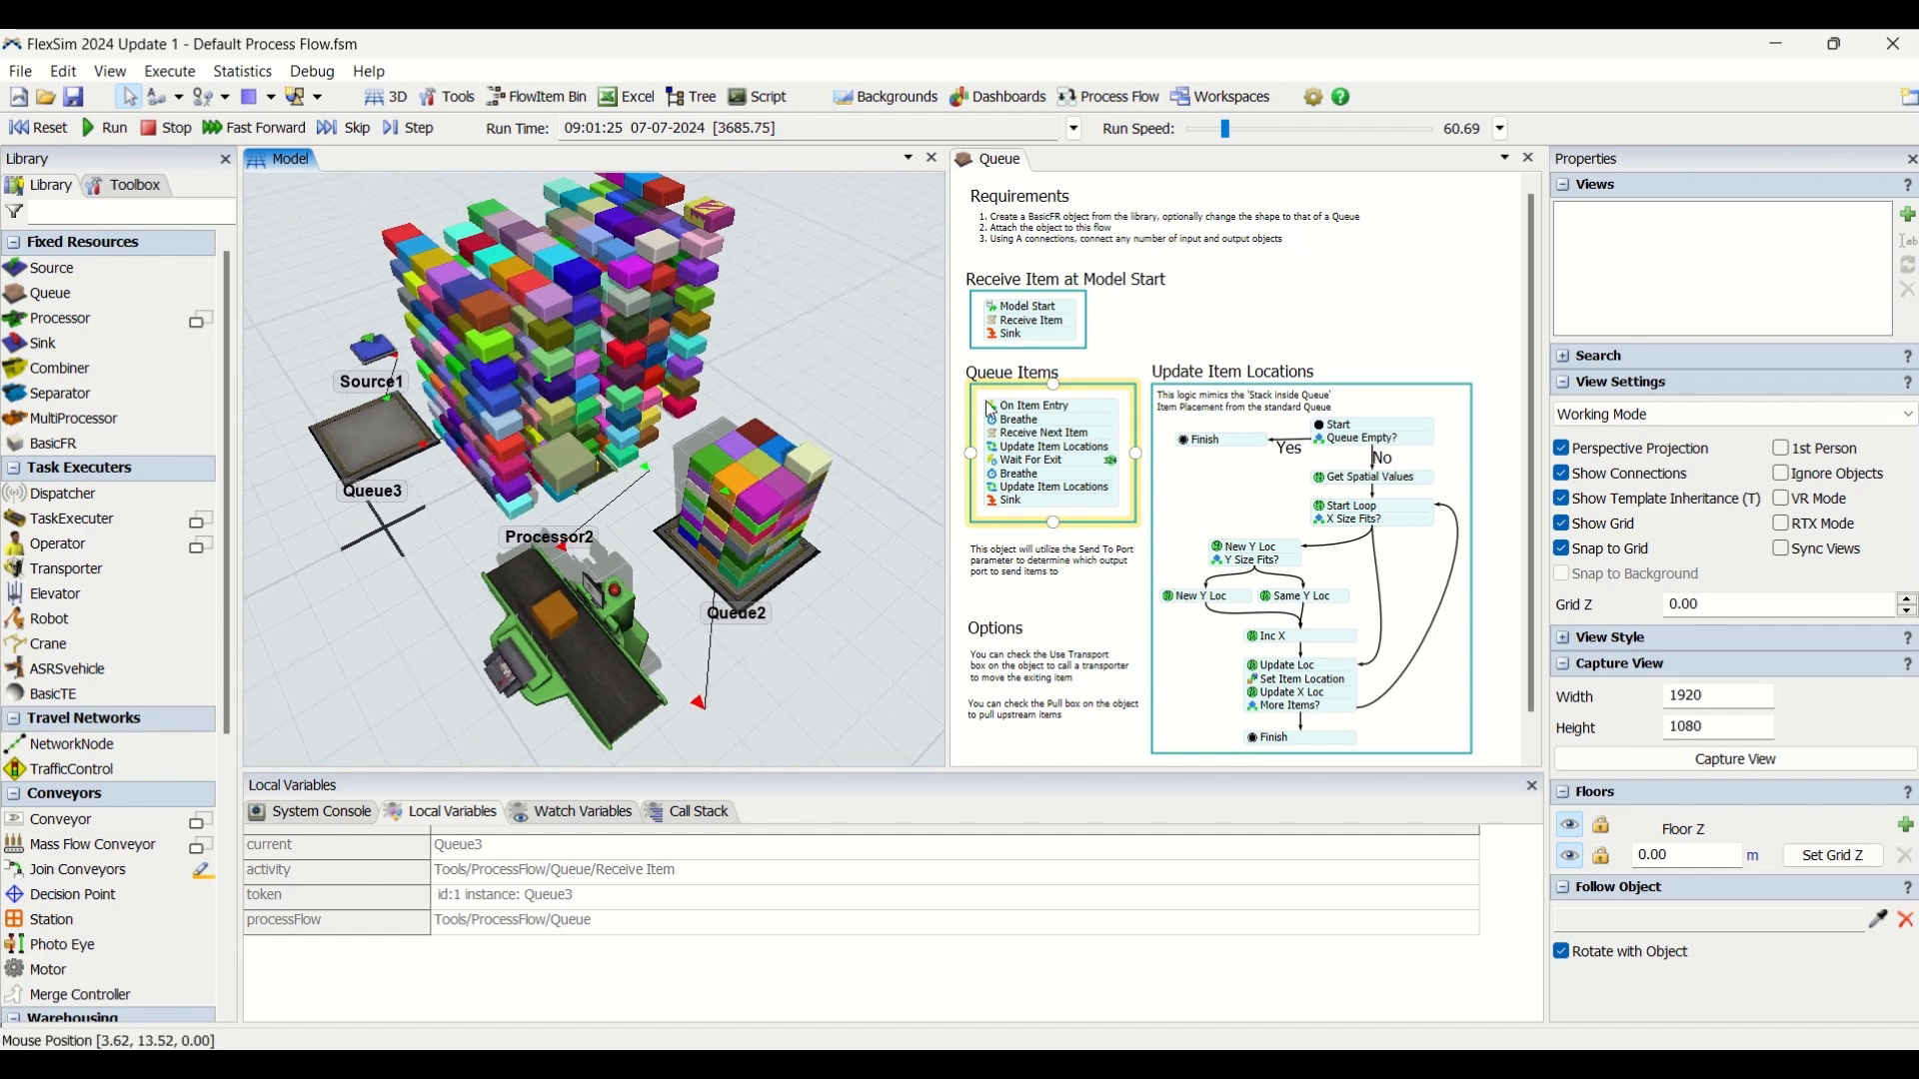
double_click(1326, 490)
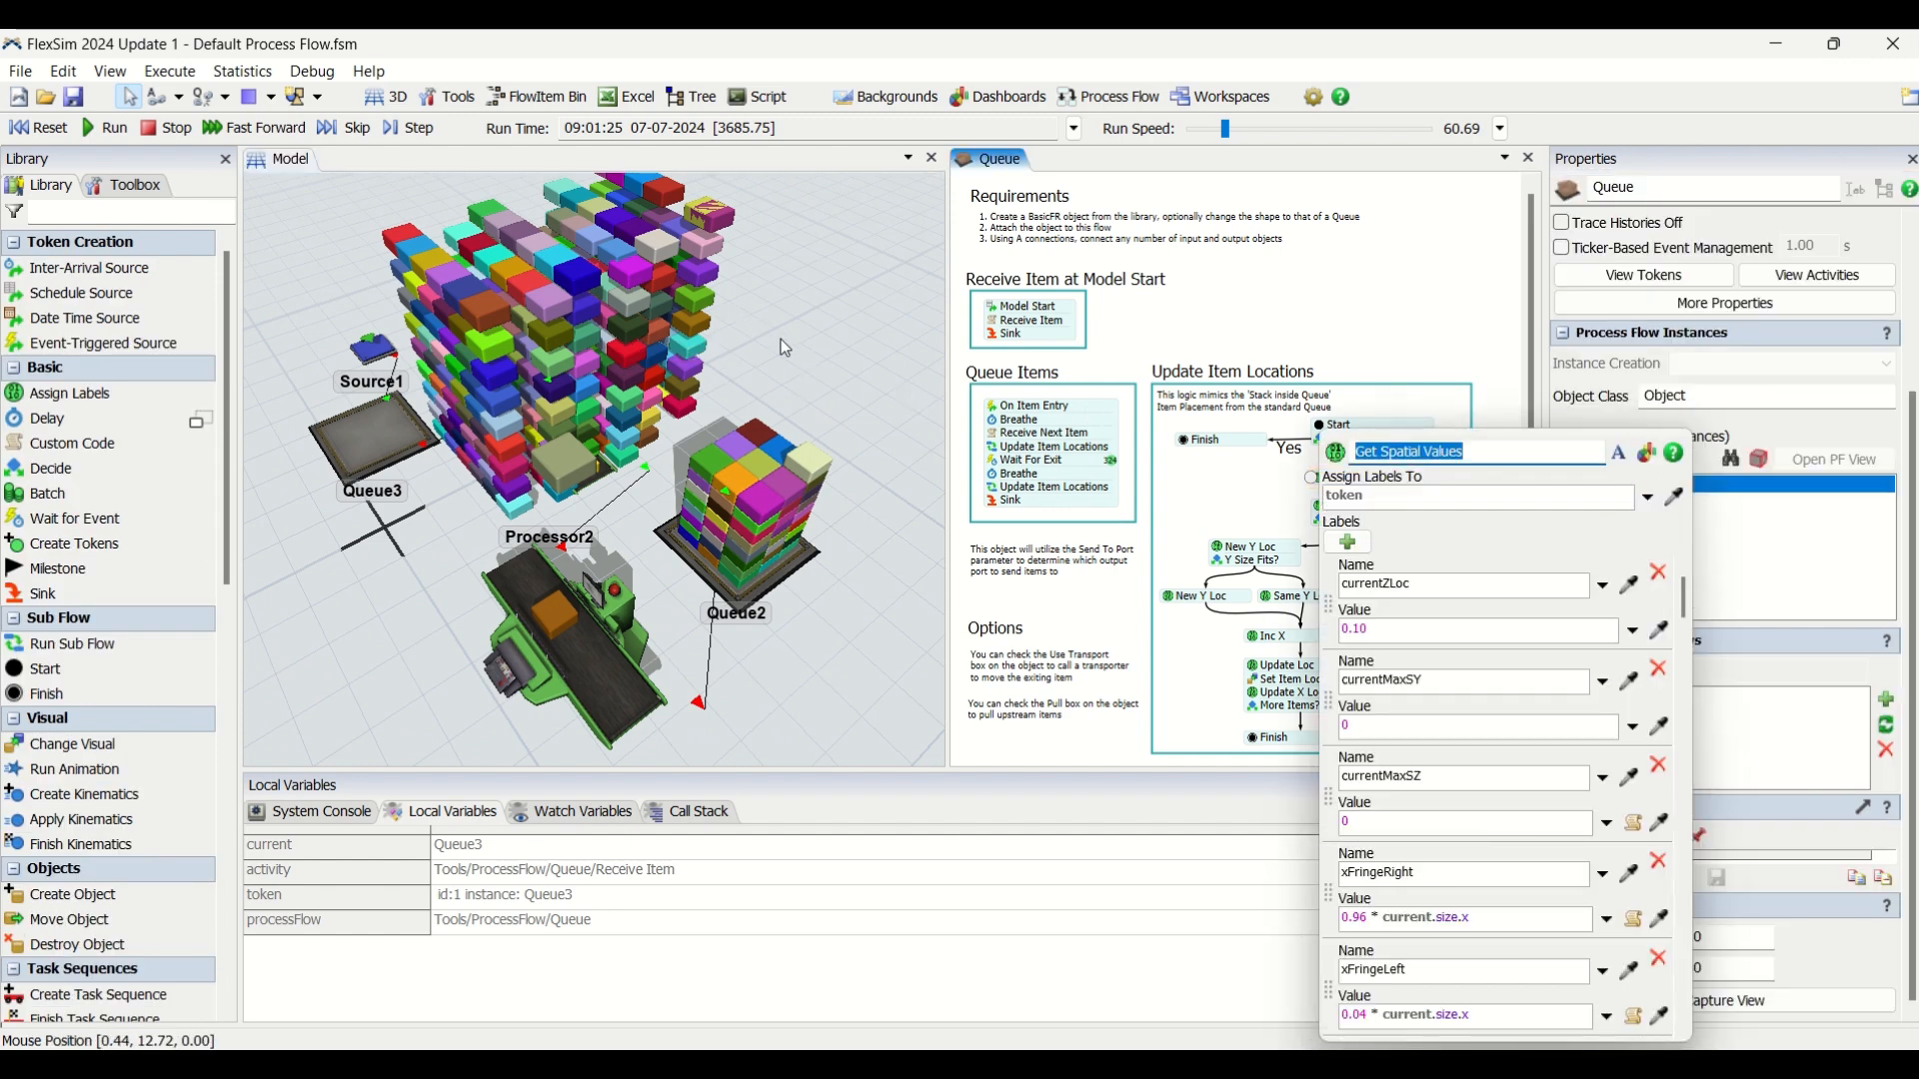
right_drag(782, 339, 904, 465)
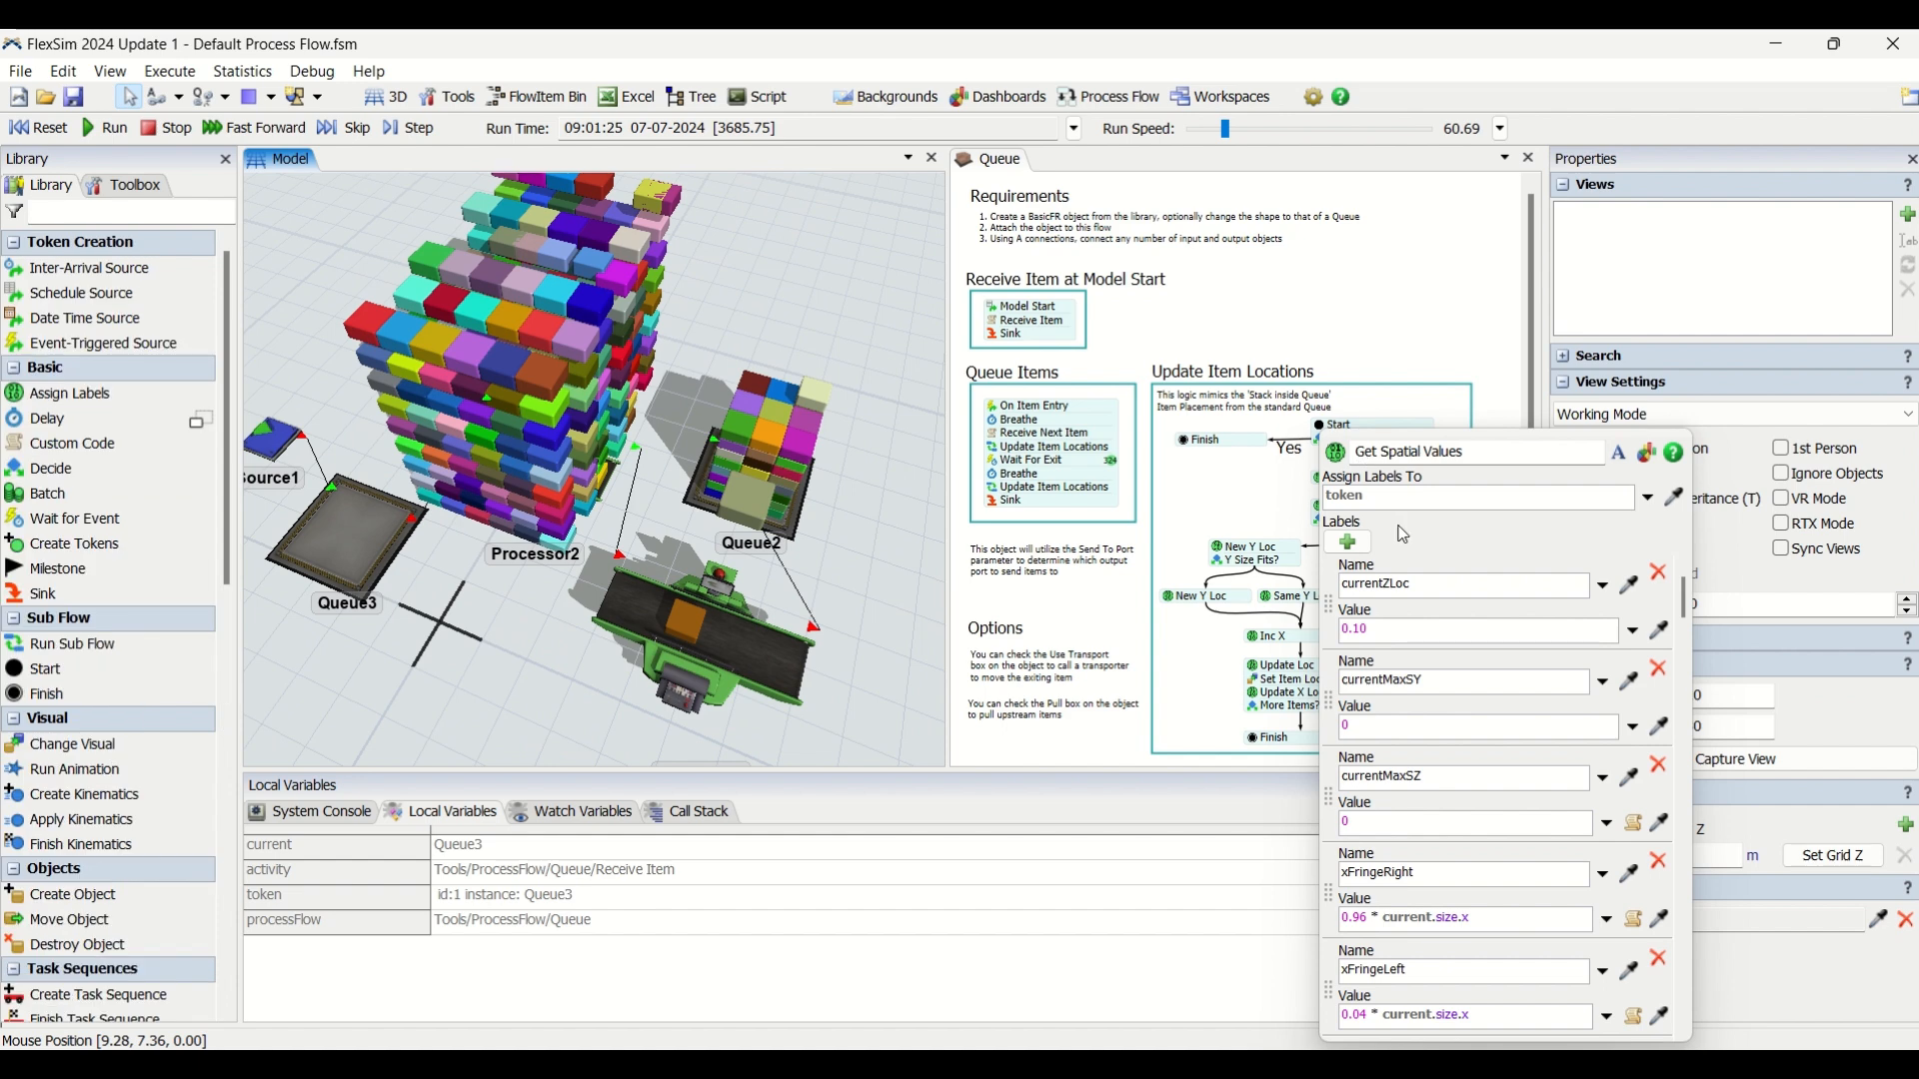
Close the Get Spatial Values settings and reset the simulation model.
click(1407, 342)
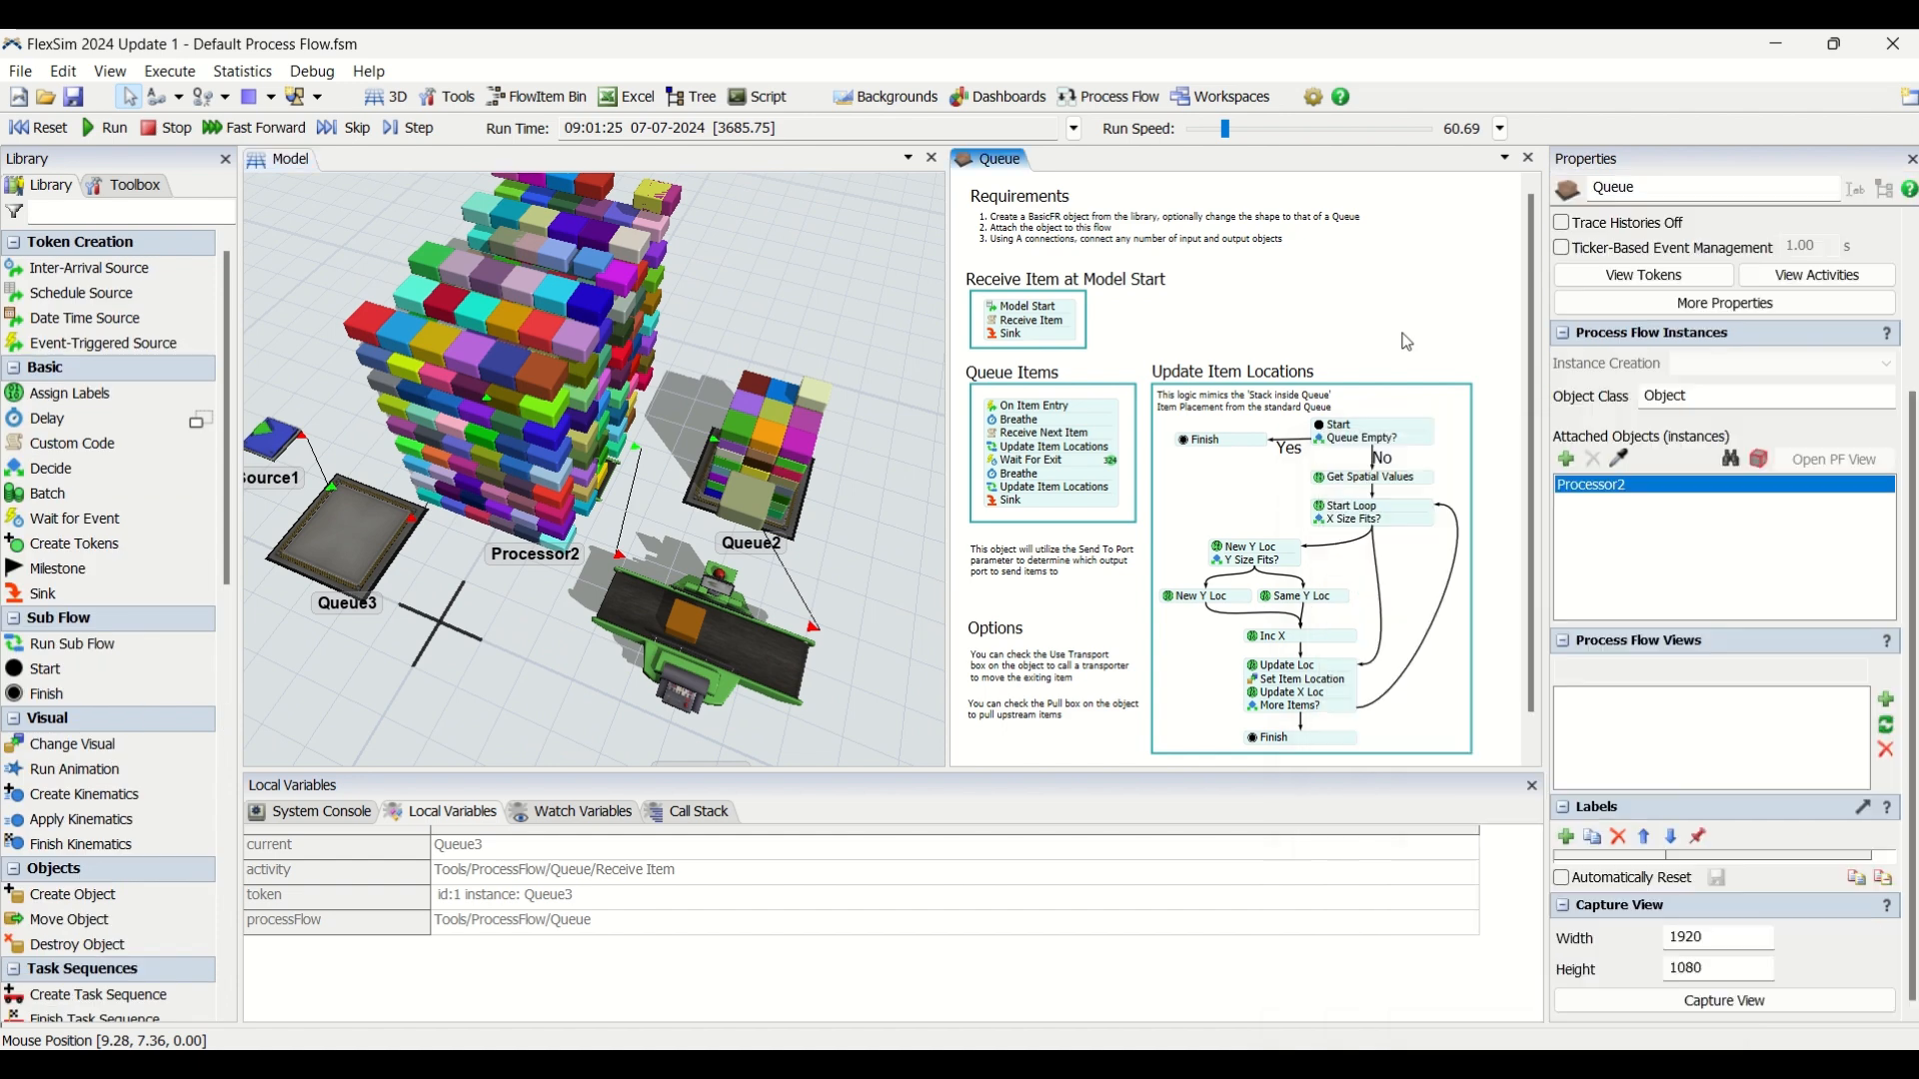
click(37, 128)
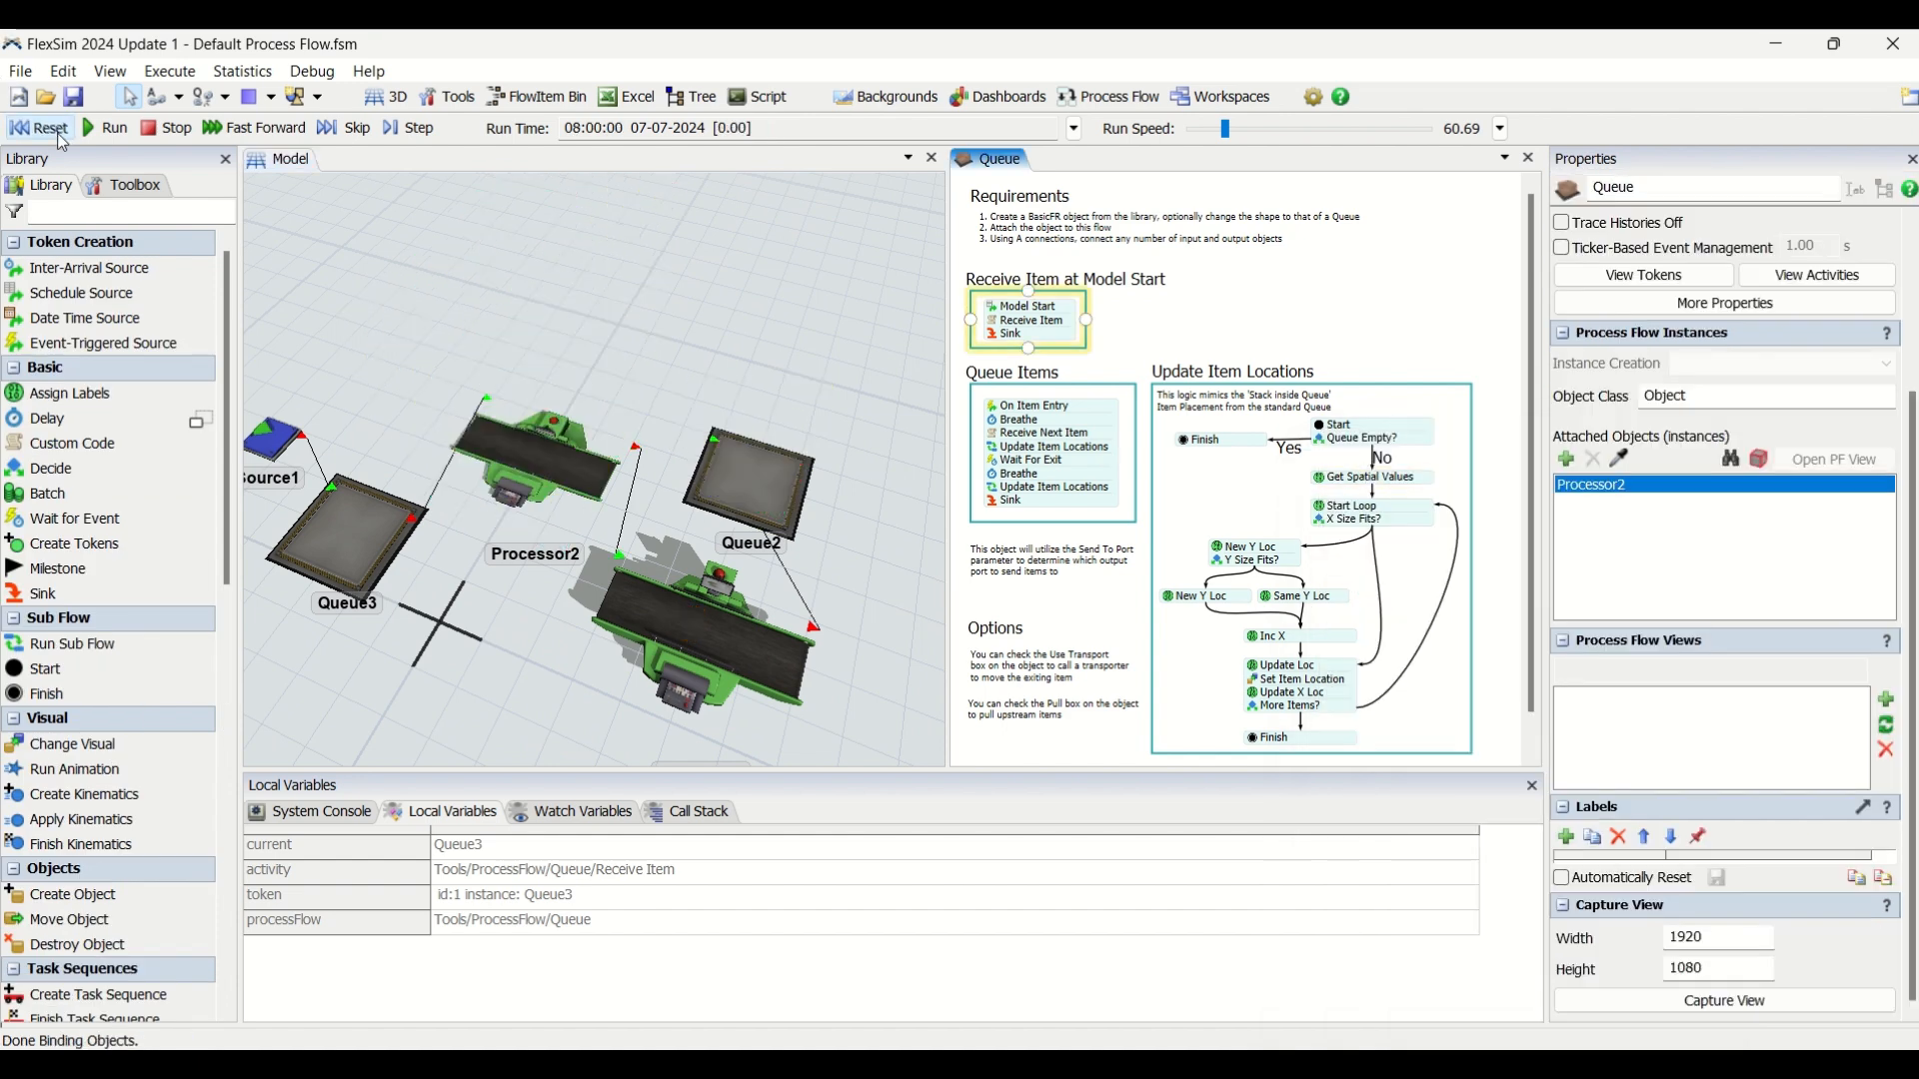
Review the full list of location, fringe and increment labels assigned by the Get Spatial Values activity.
click(1417, 466)
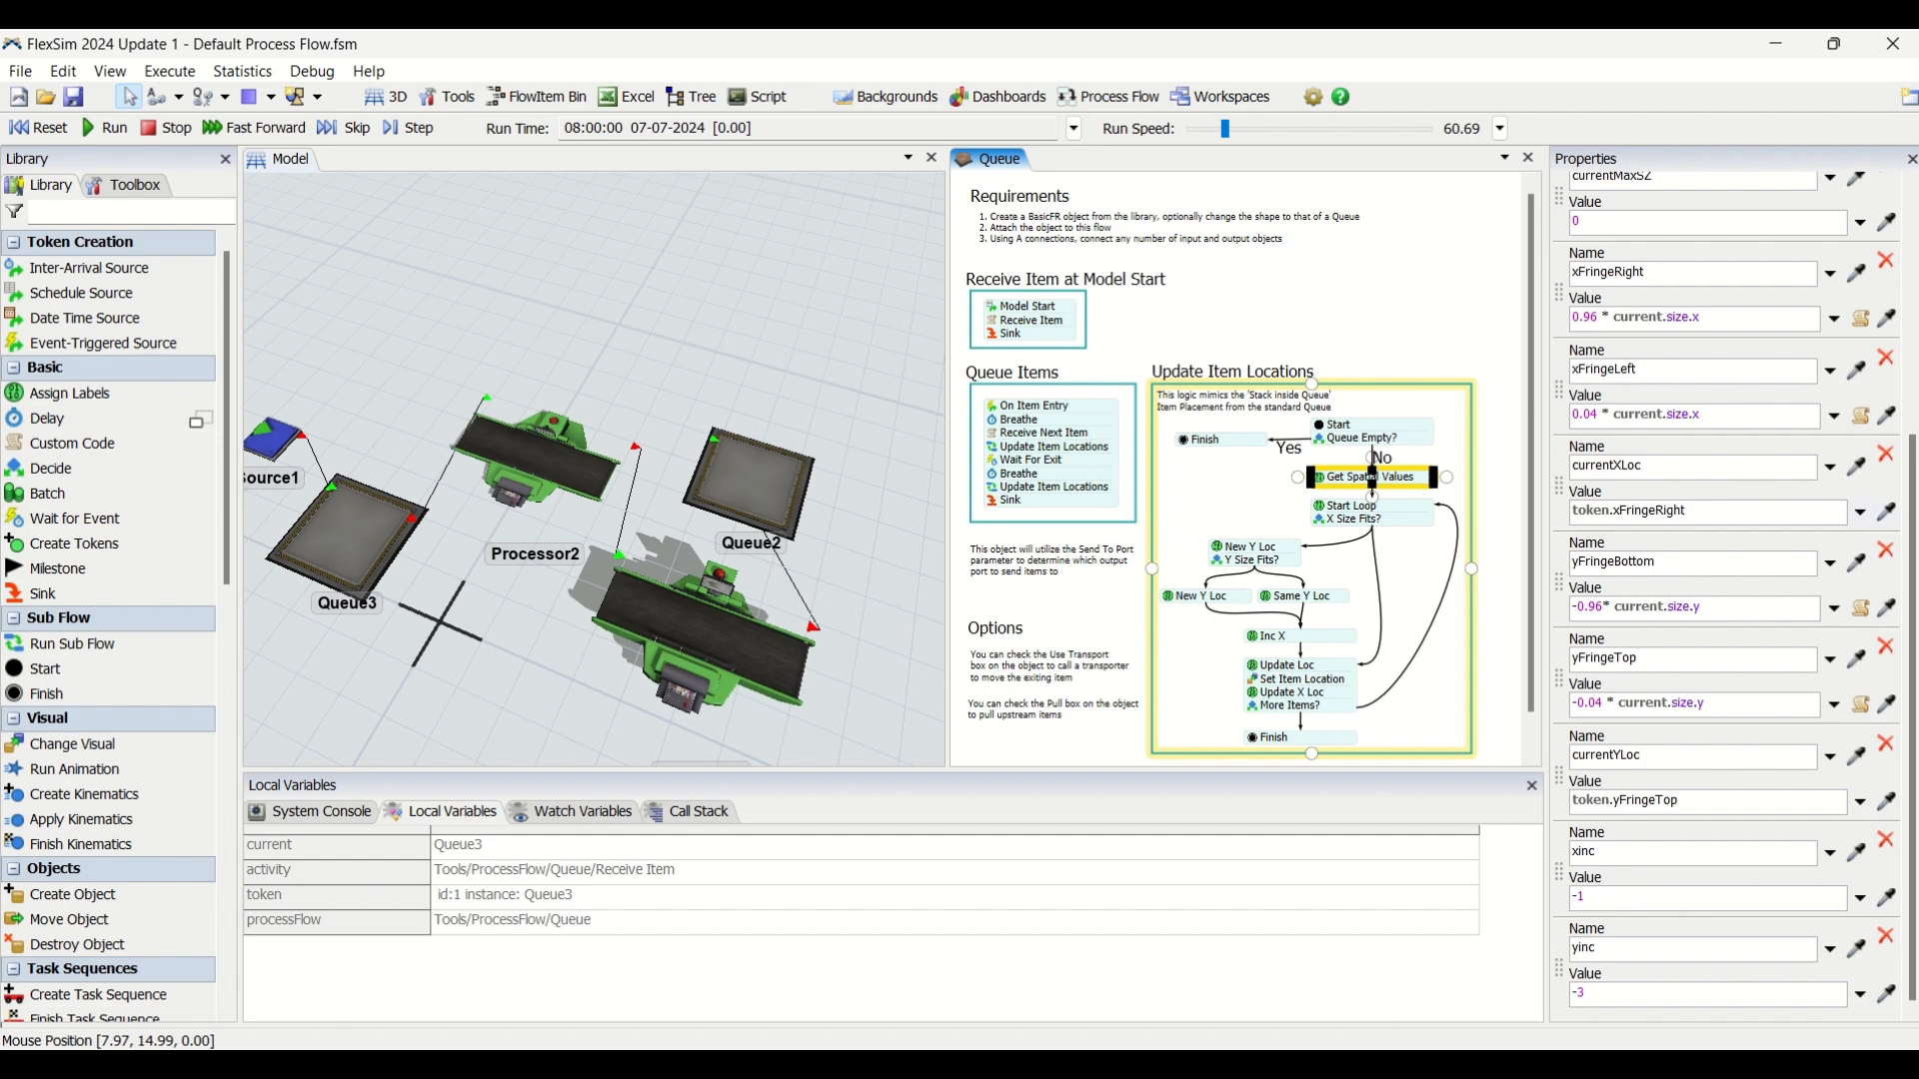
drag(1912, 595, 1910, 340)
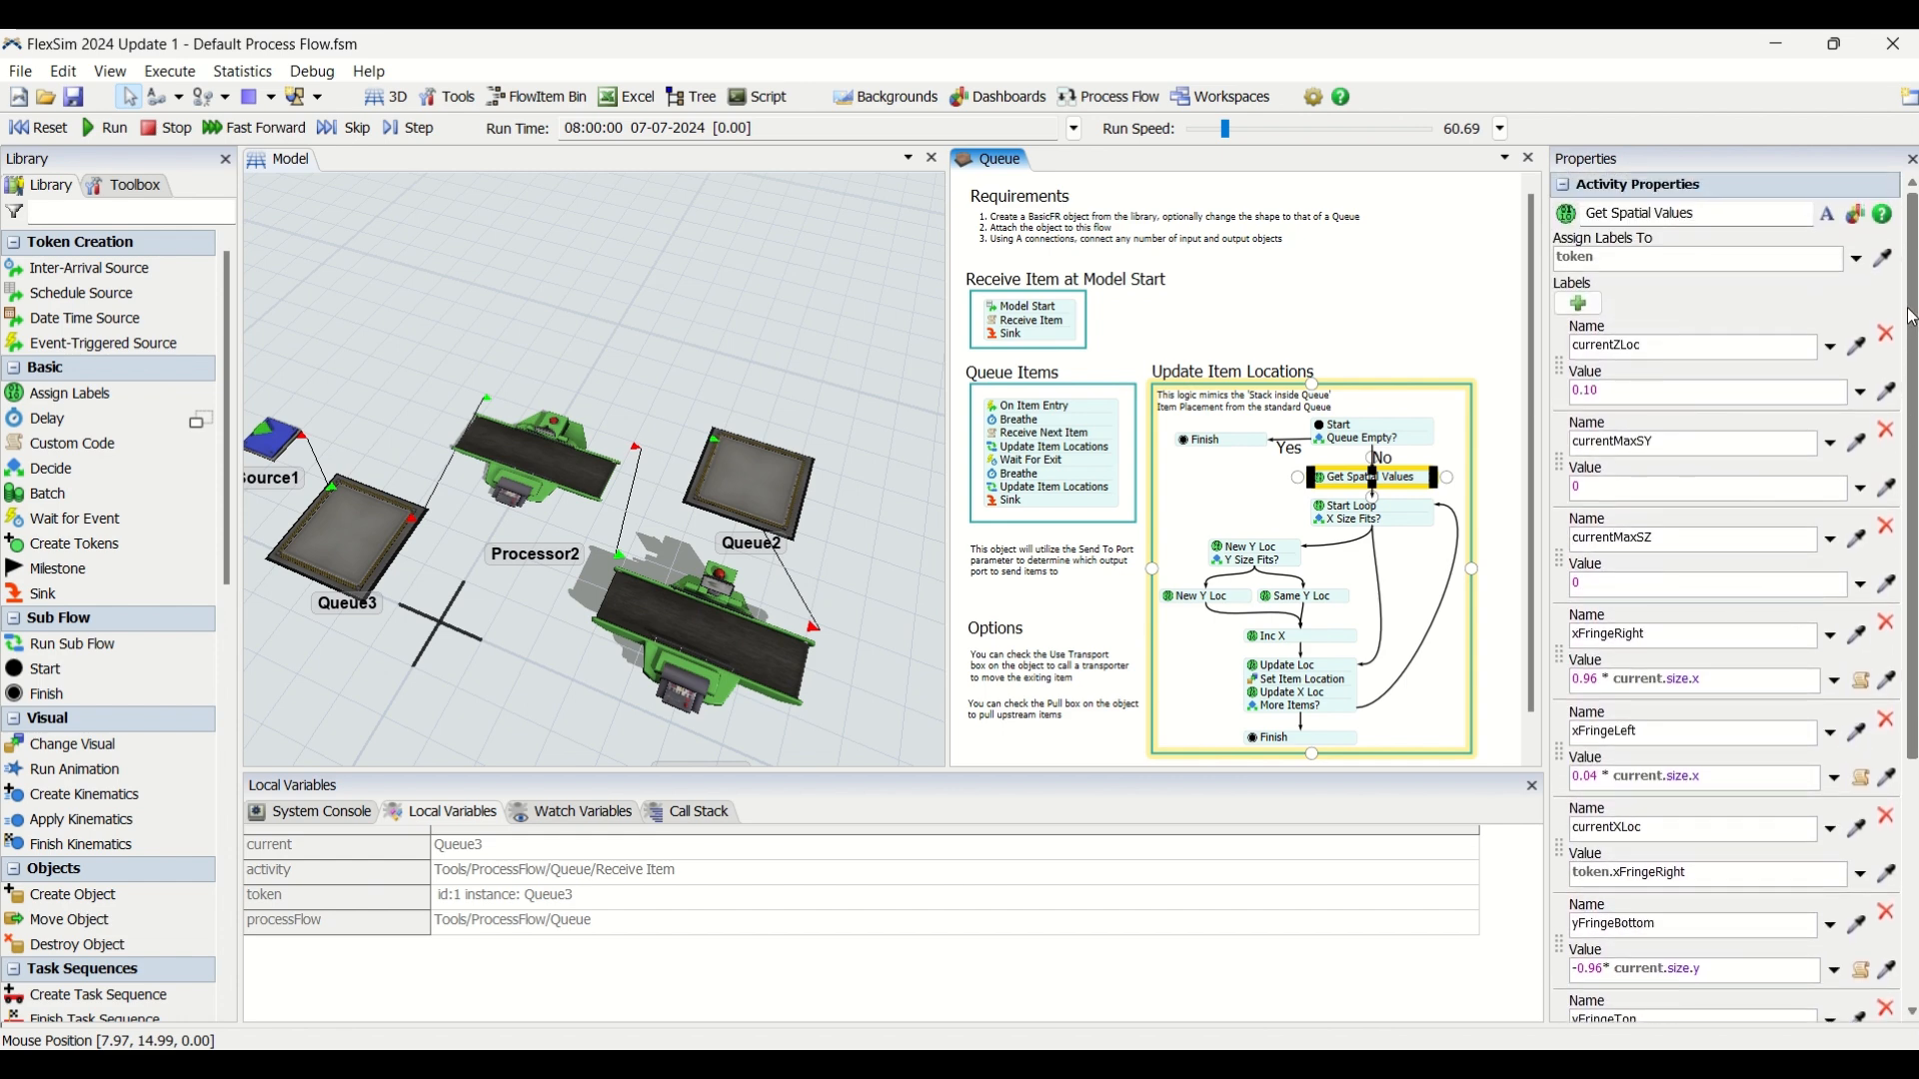
click(1289, 291)
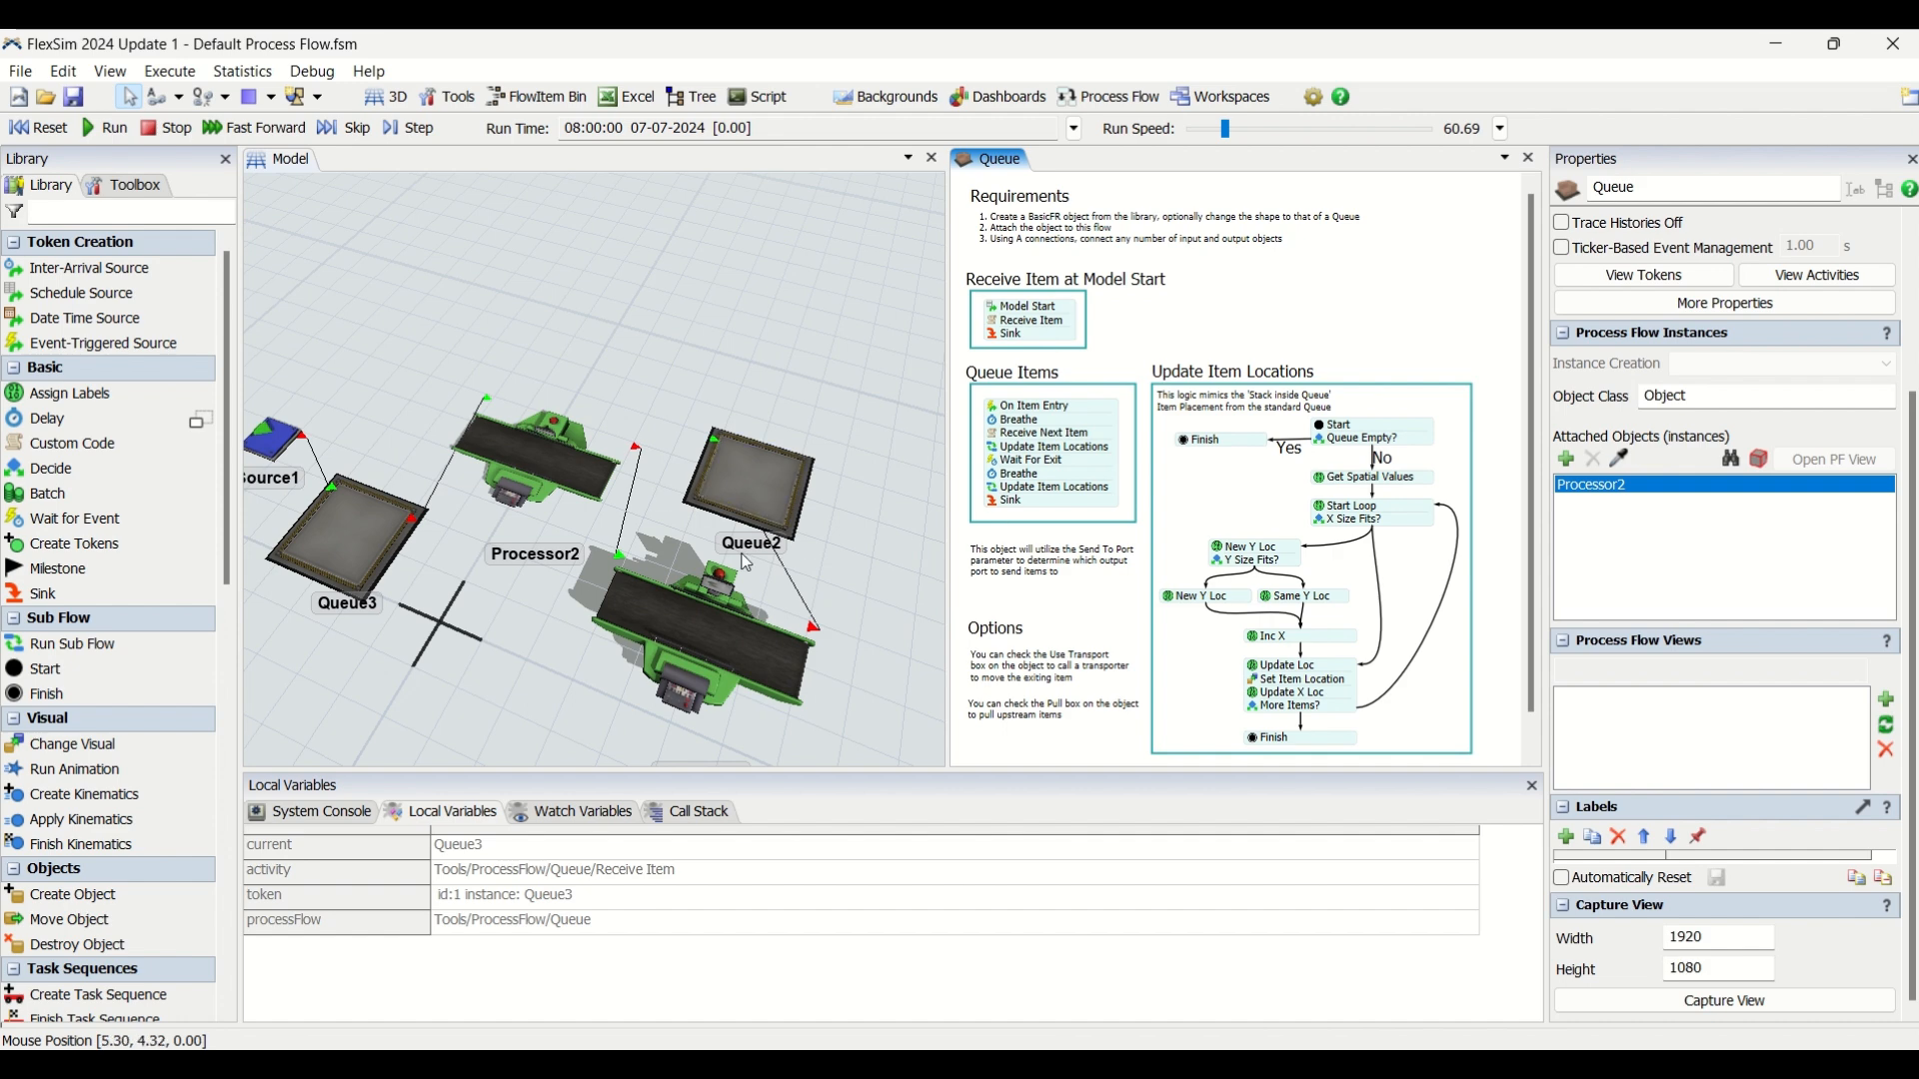
click(706, 642)
drag(734, 378, 765, 350)
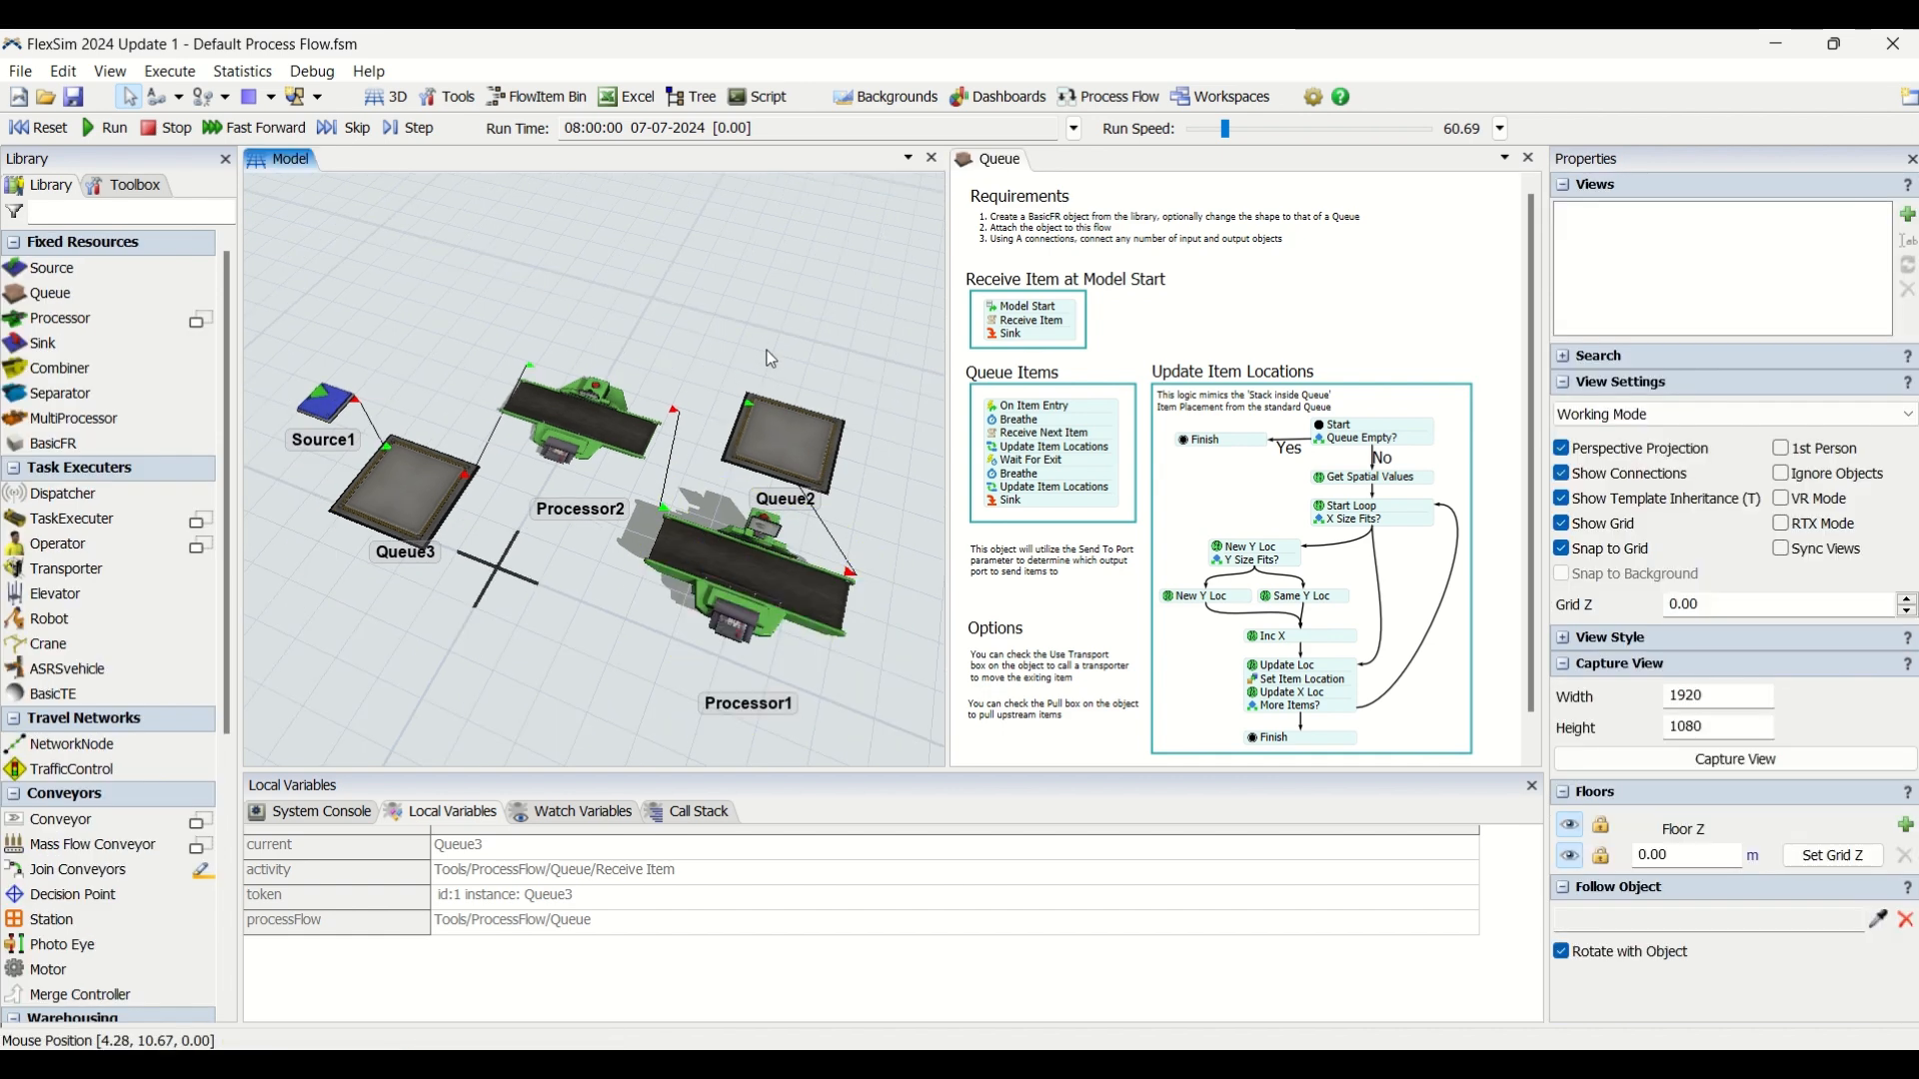
mouse_move(703, 360)
right_down()
mouse_move(775, 352)
mouse_move(703, 351)
right_up()
right_click(703, 351)
click(622, 337)
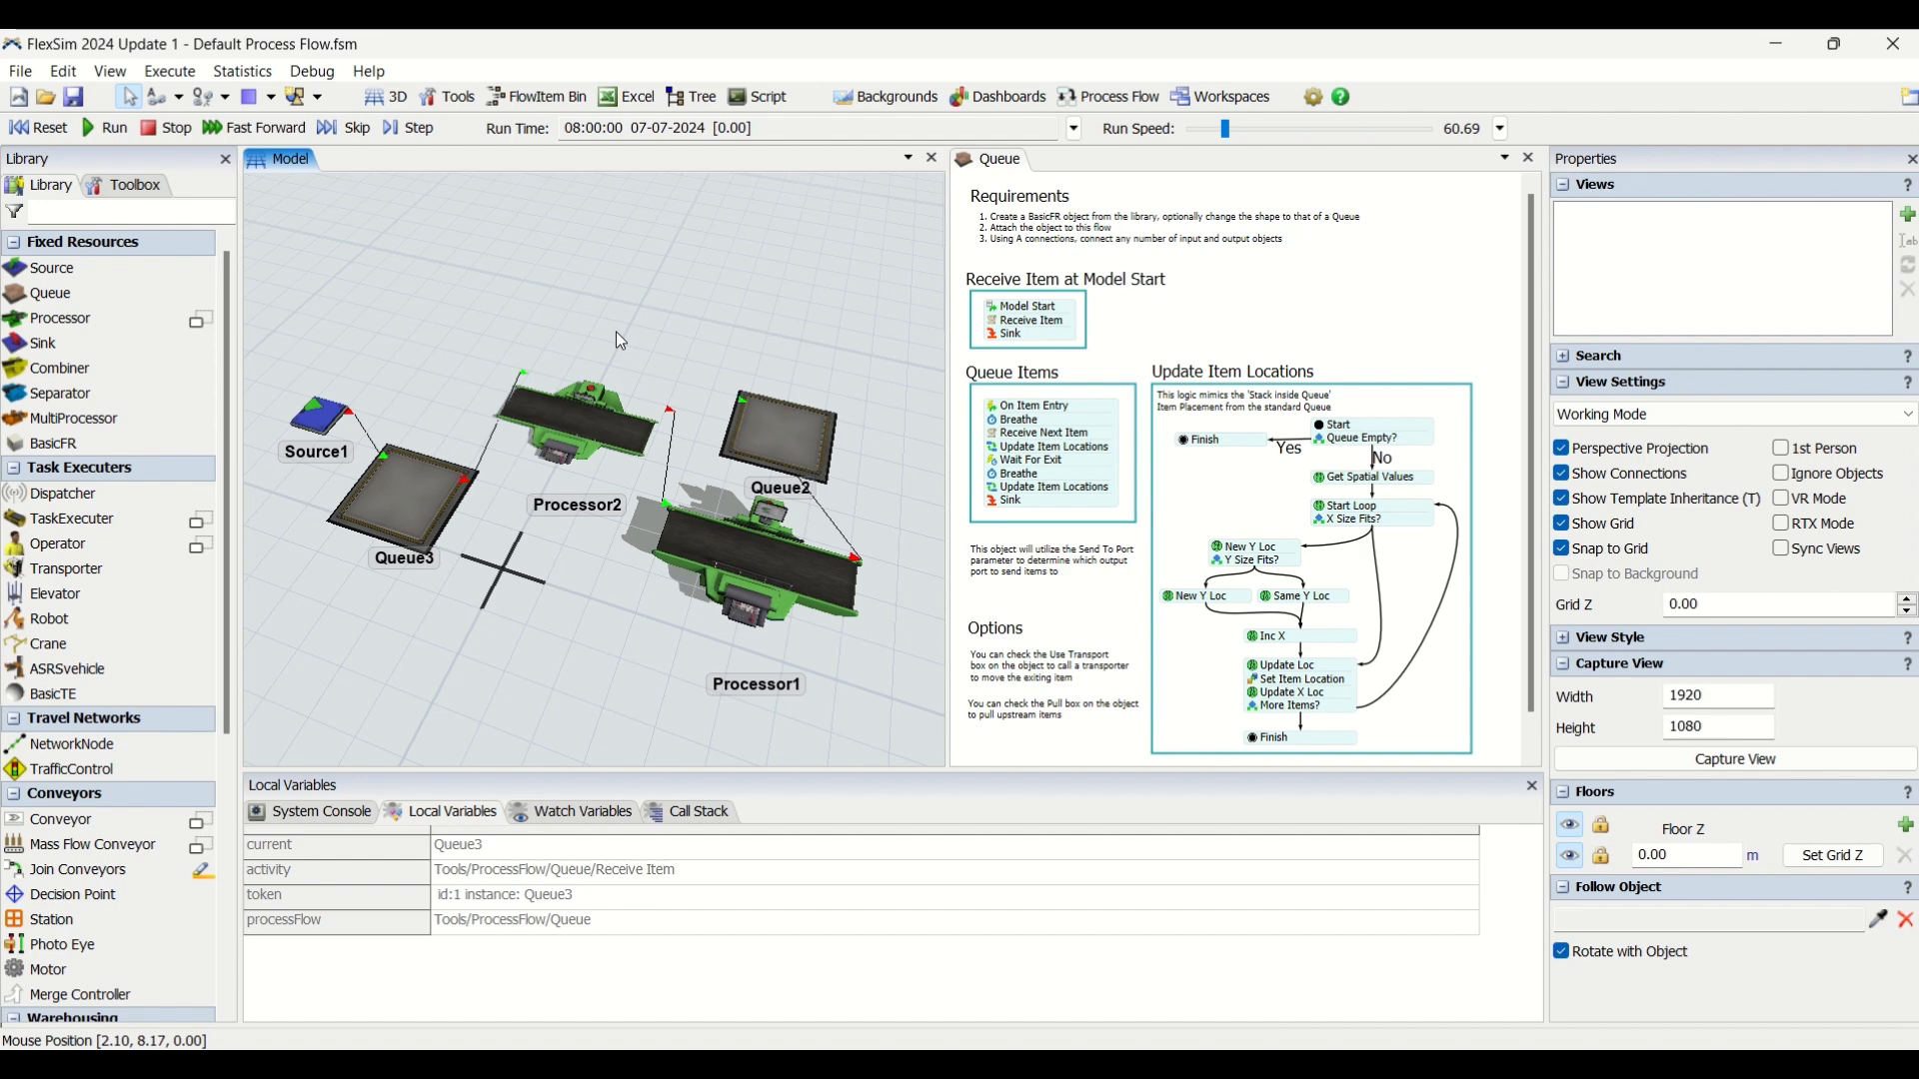
scroll(691, 345, down, 4)
scroll(687, 340, up, 3)
right_drag(688, 343, 775, 385)
right_drag(815, 518, 801, 557)
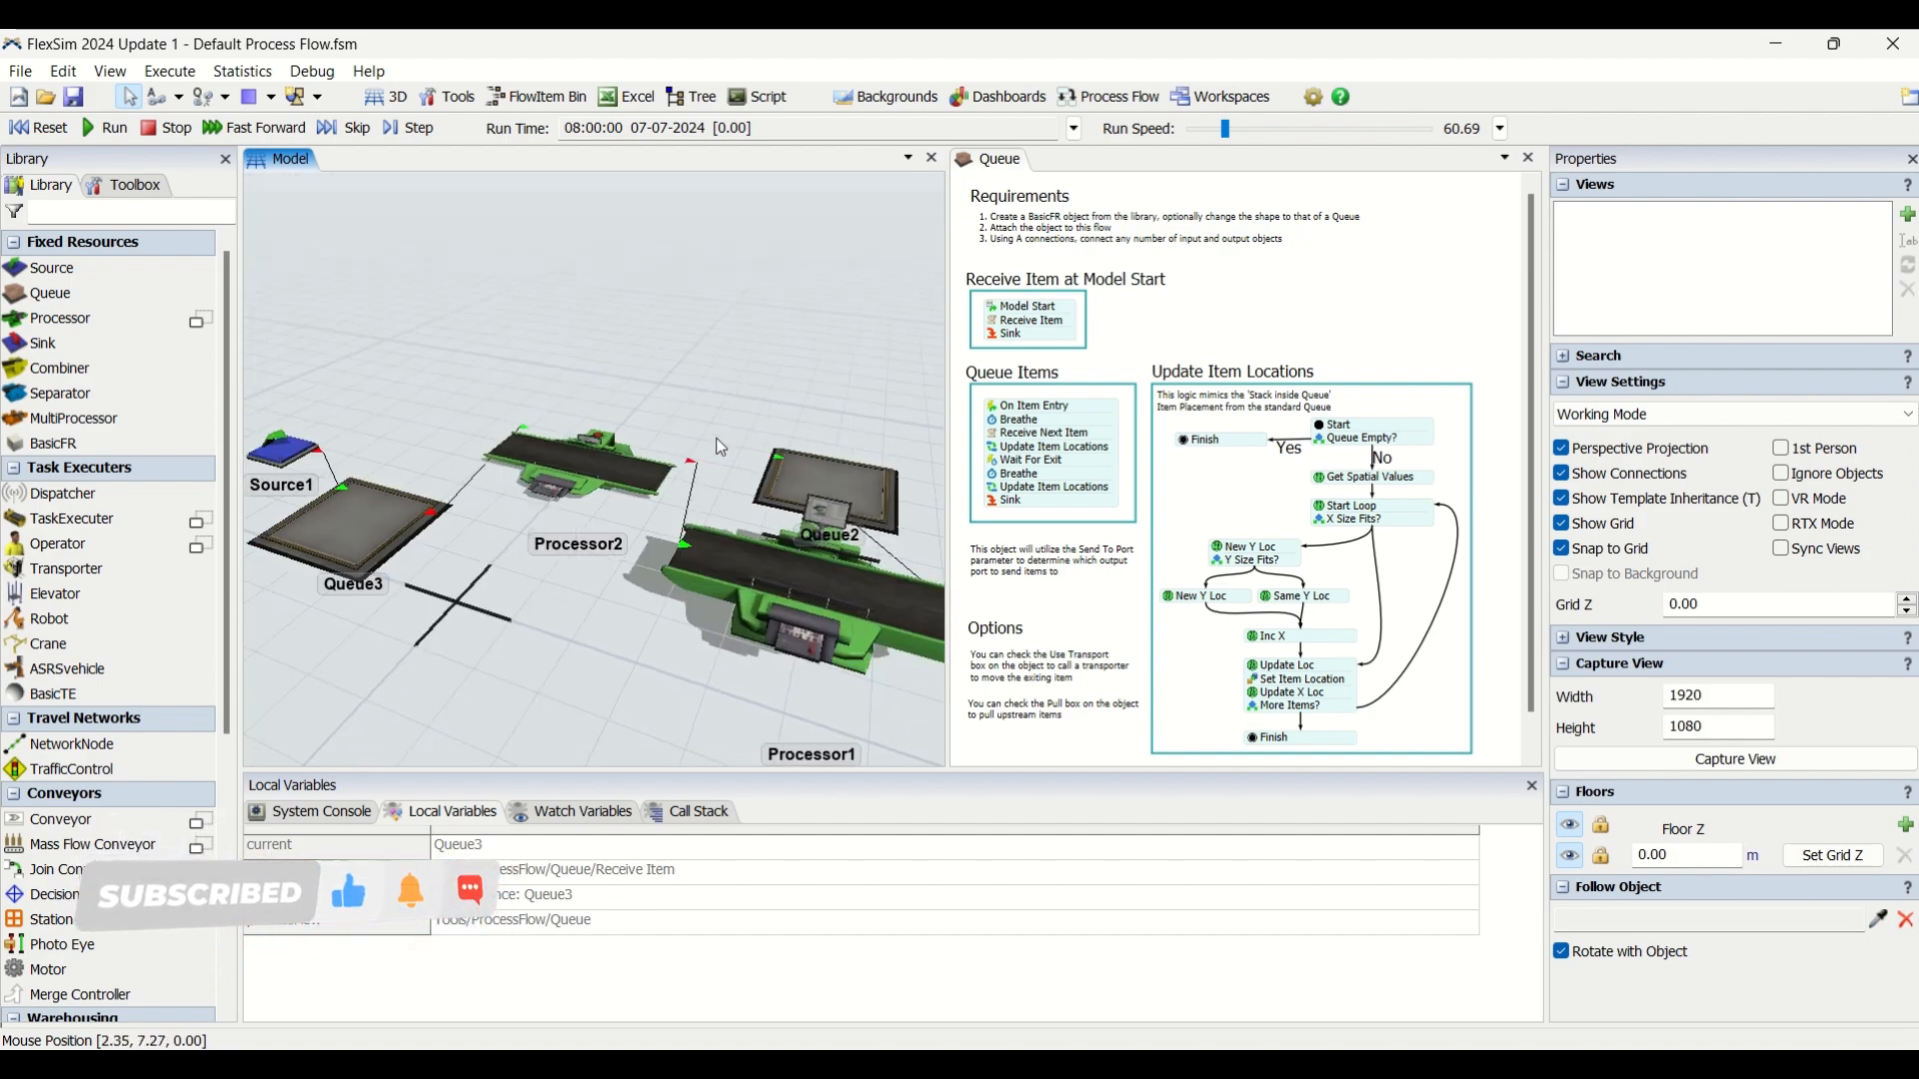
scroll(624, 378, down, 4)
right_drag(718, 392, 792, 398)
drag(541, 568, 713, 596)
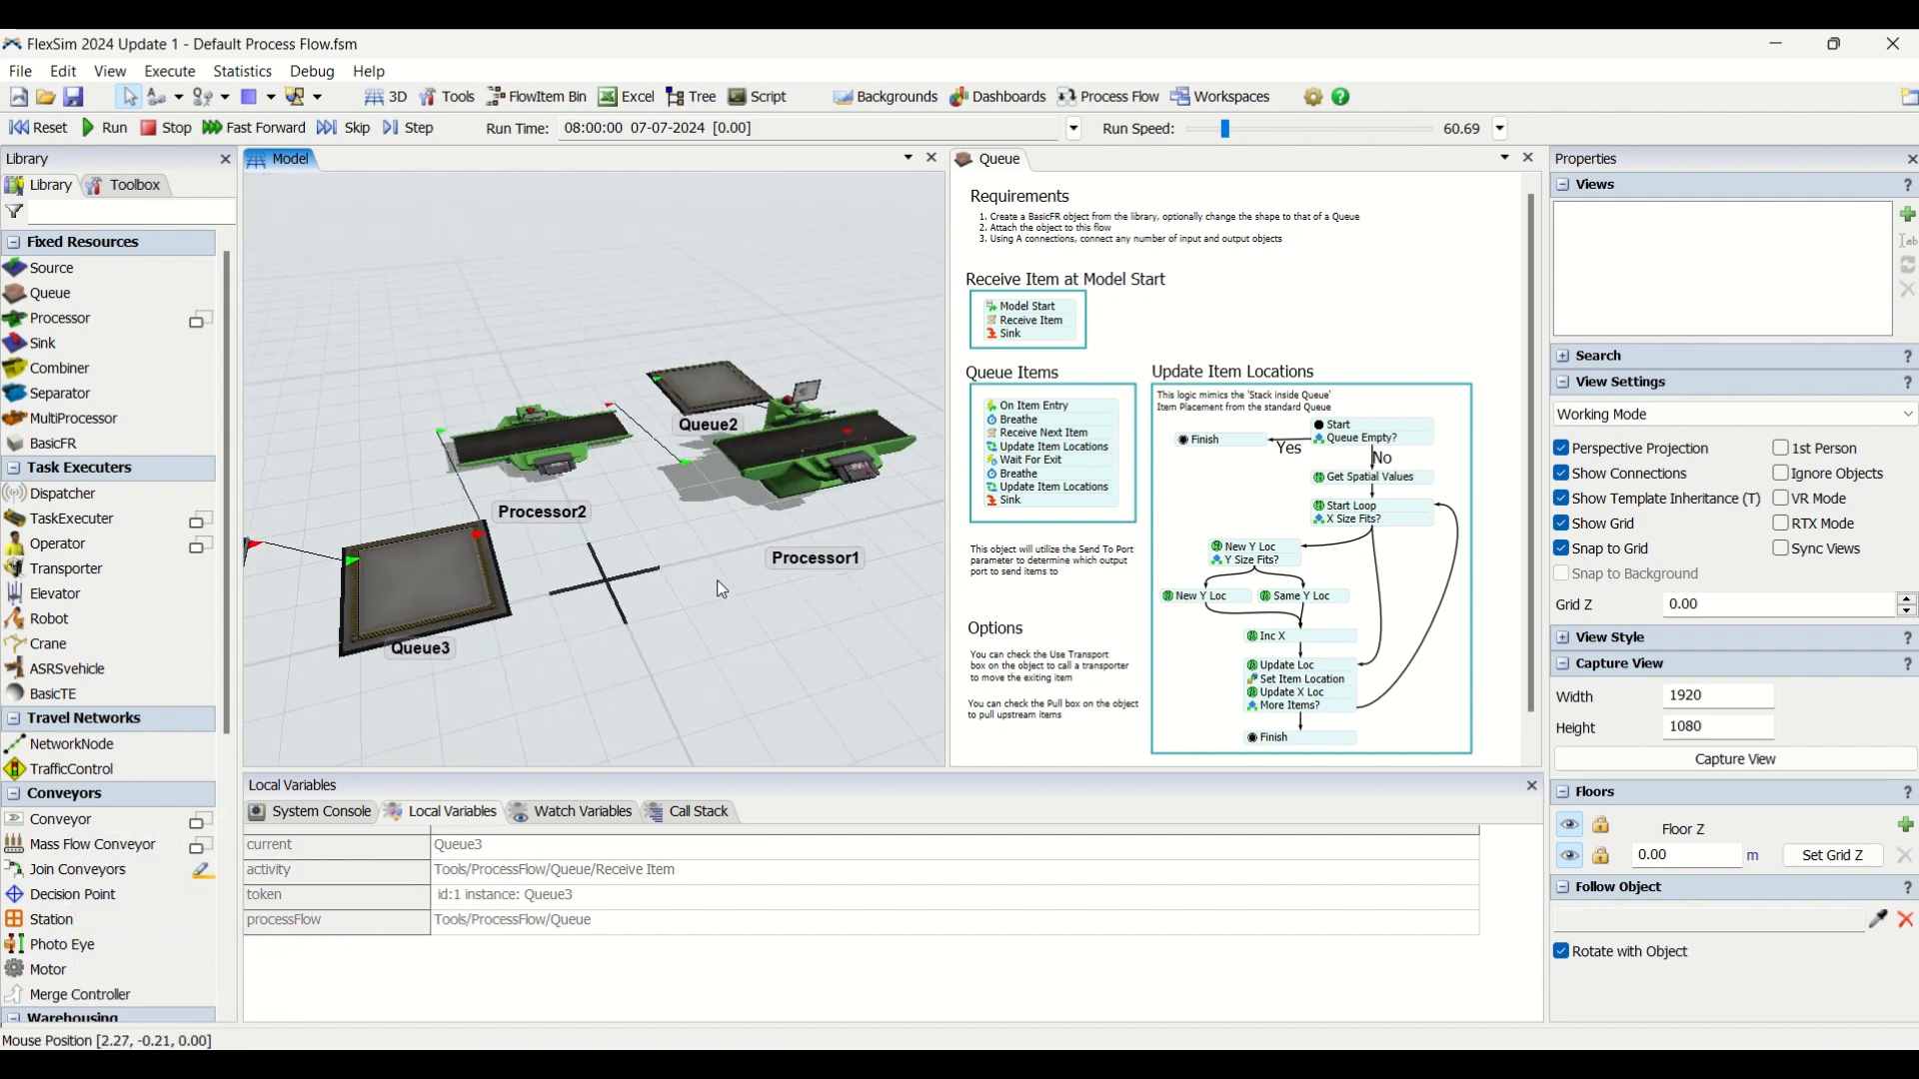
click(1259, 296)
scroll(1256, 290, down, 1)
scroll(1256, 290, up, 1)
scroll(1256, 290, down, 1)
scroll(1253, 309, up, 1)
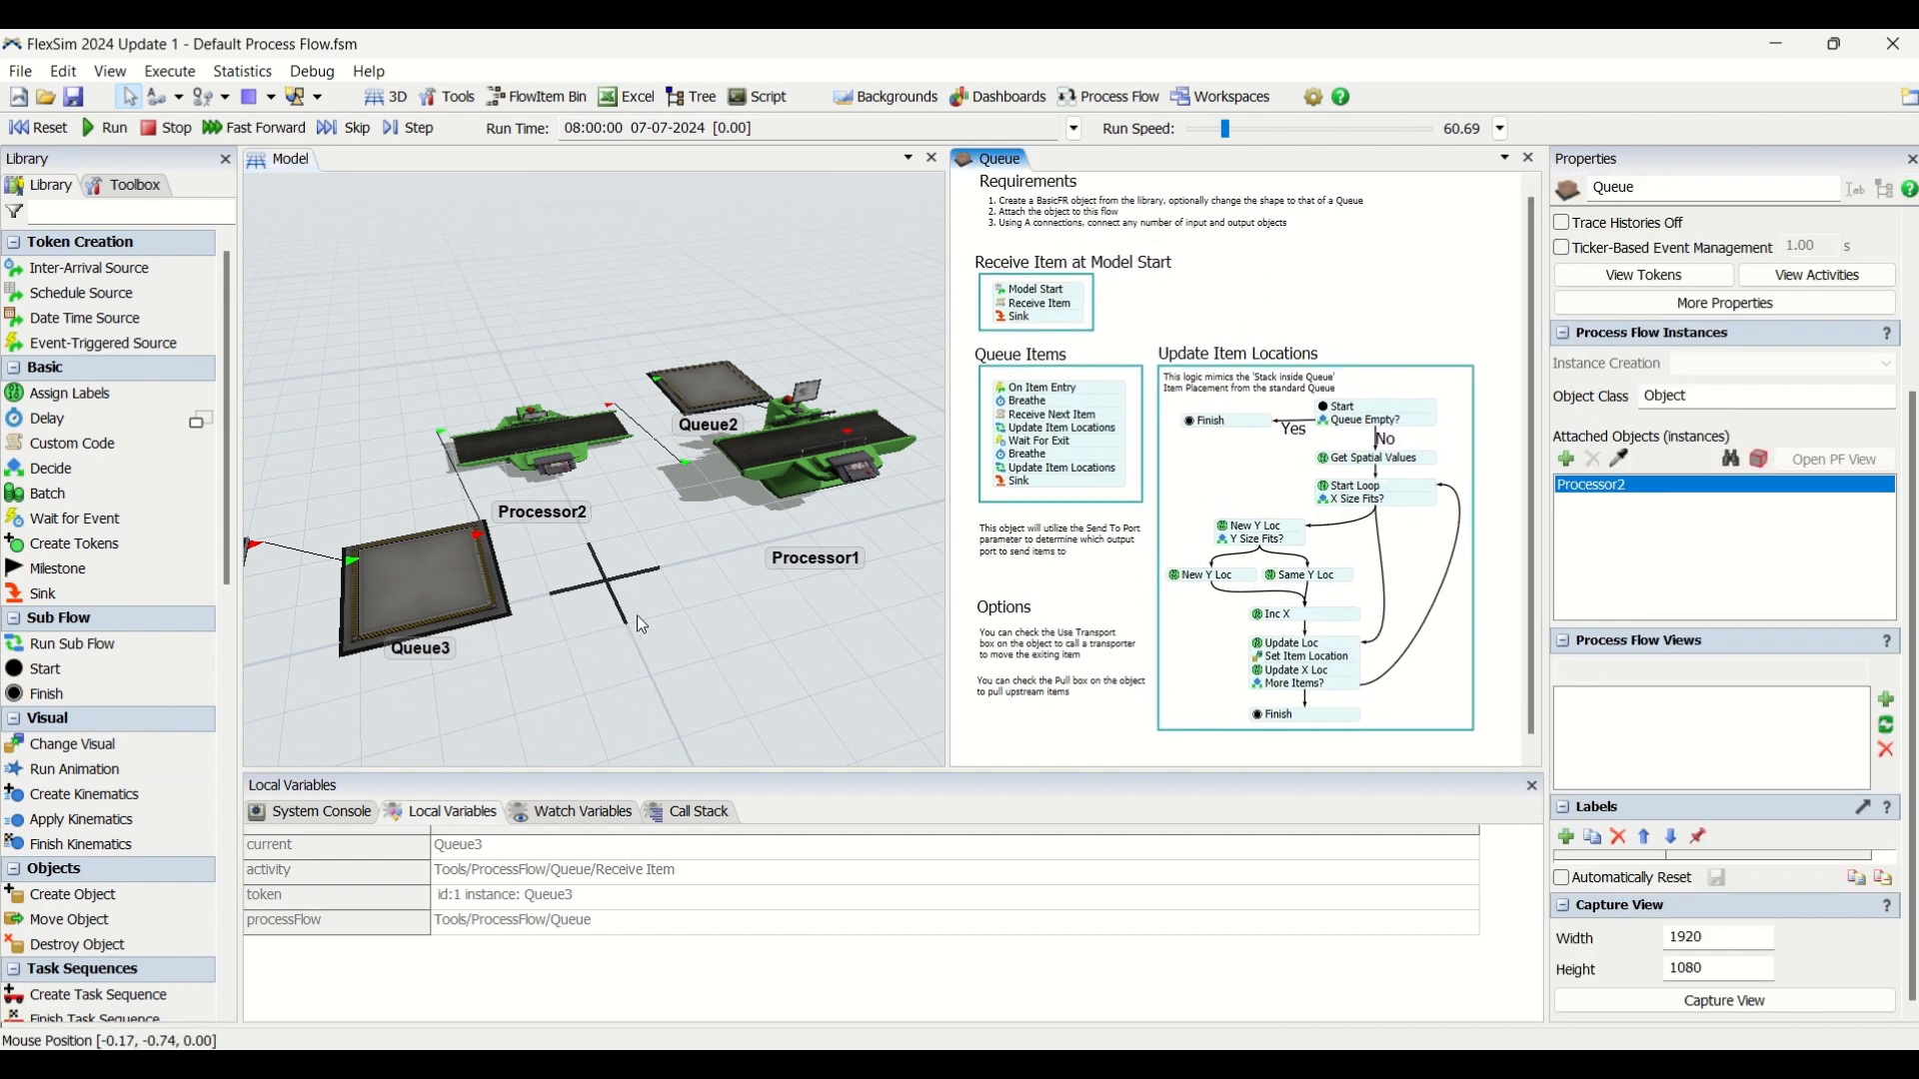
click(640, 618)
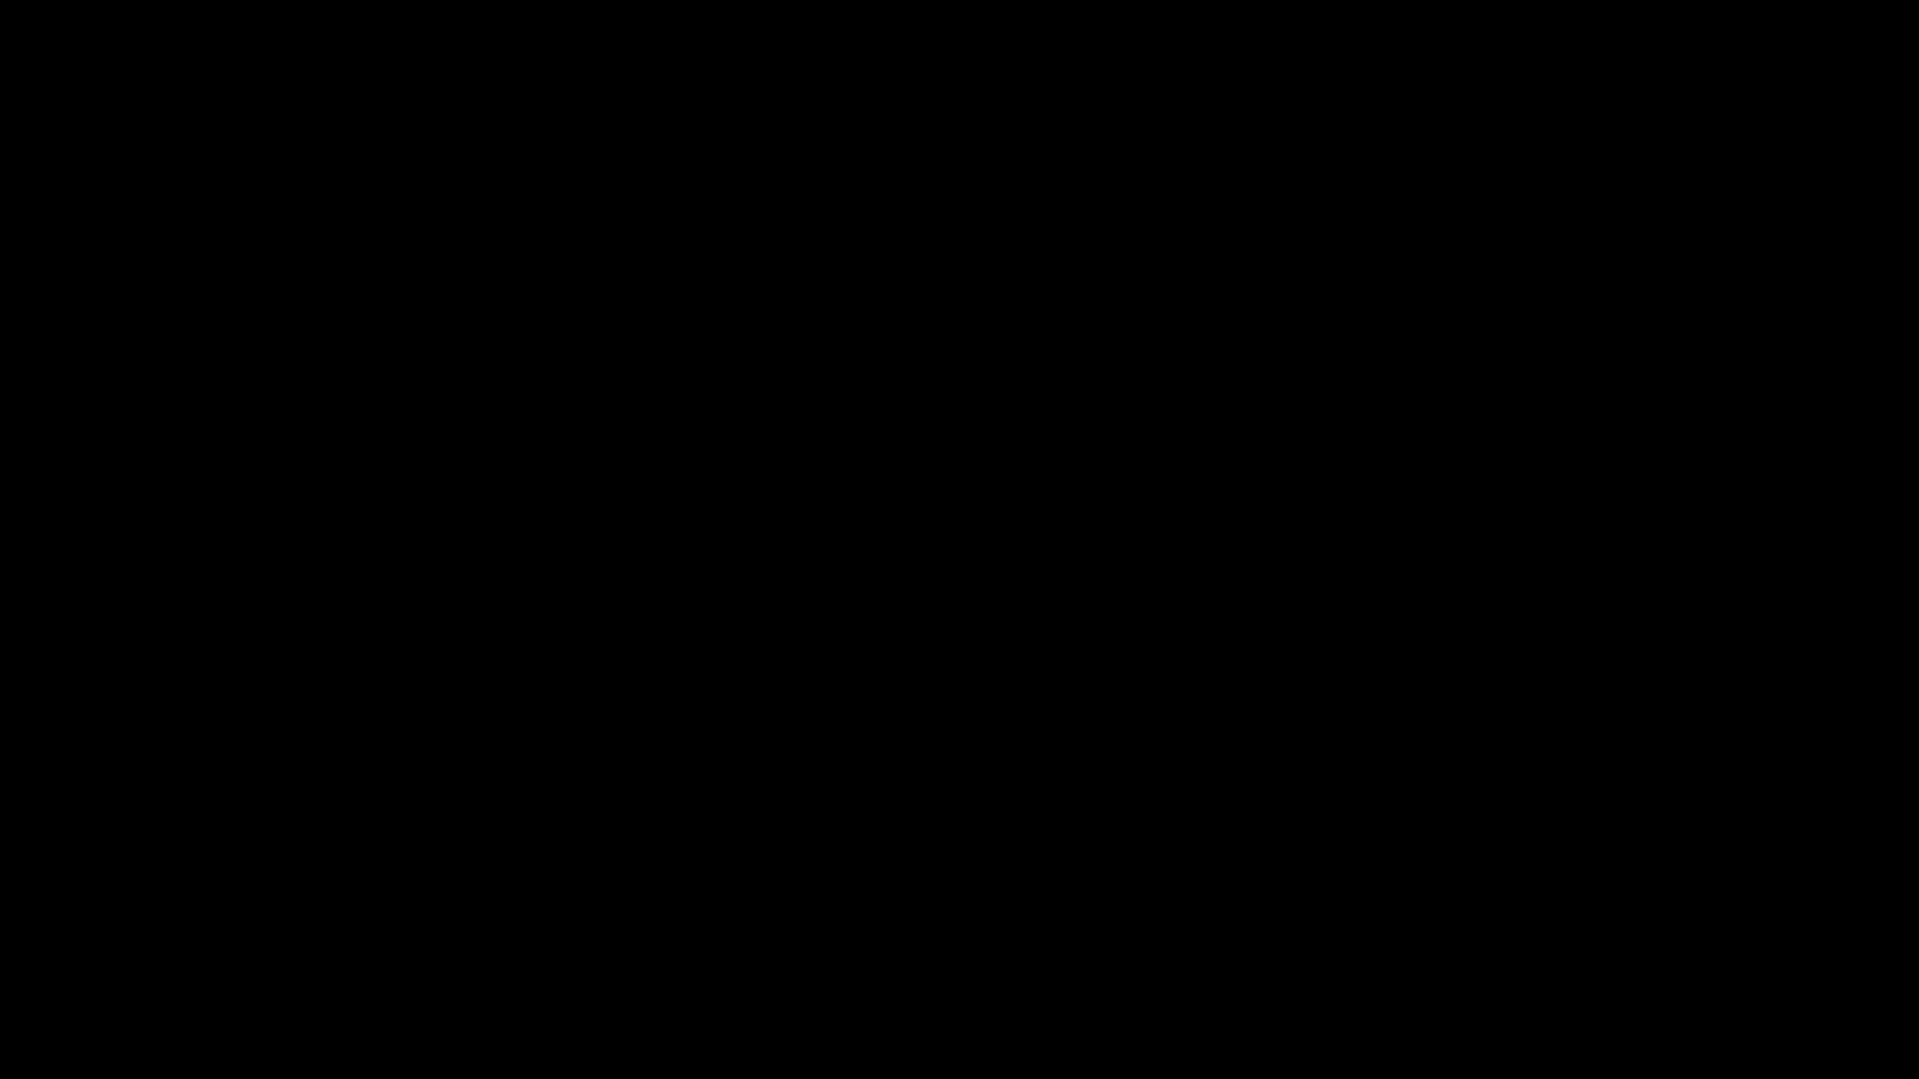